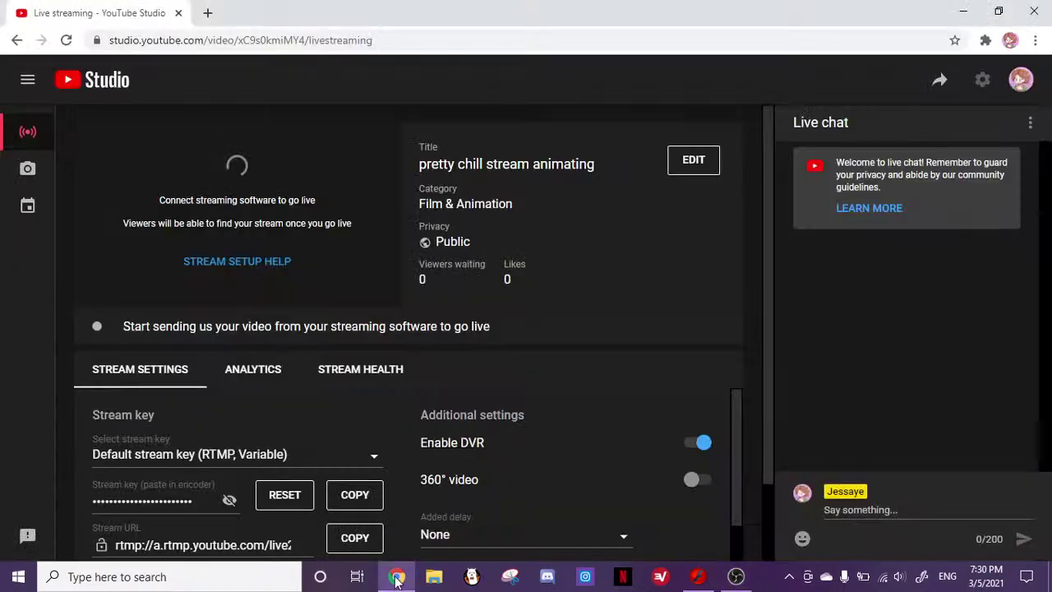
# - Switch from the YouTube Studio stream page to Flash, review the drawings up to frame 545, and go to frame 487
pyautogui.click(397, 578)
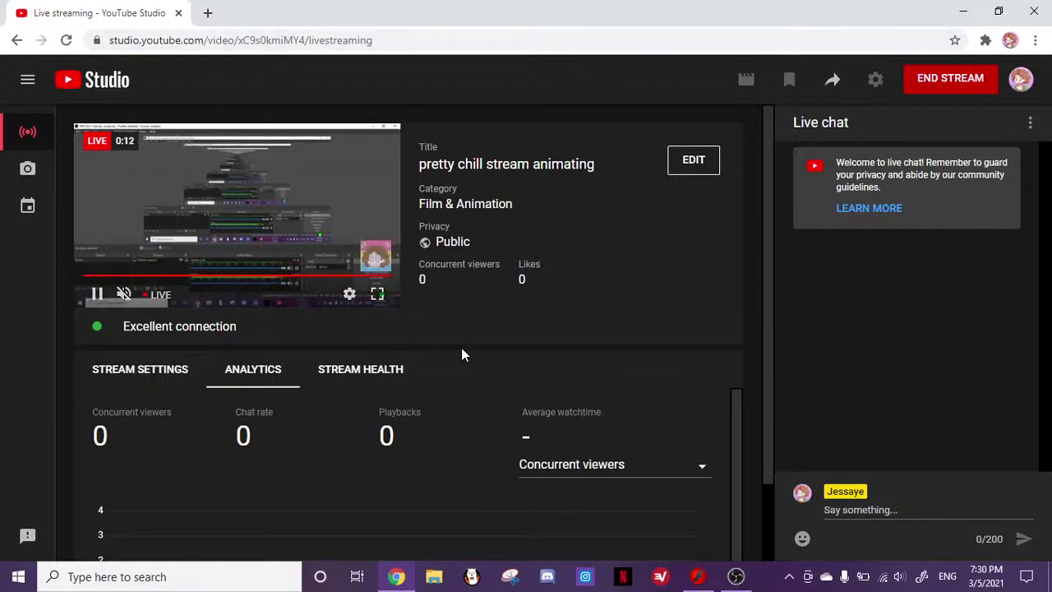
pyautogui.click(700, 579)
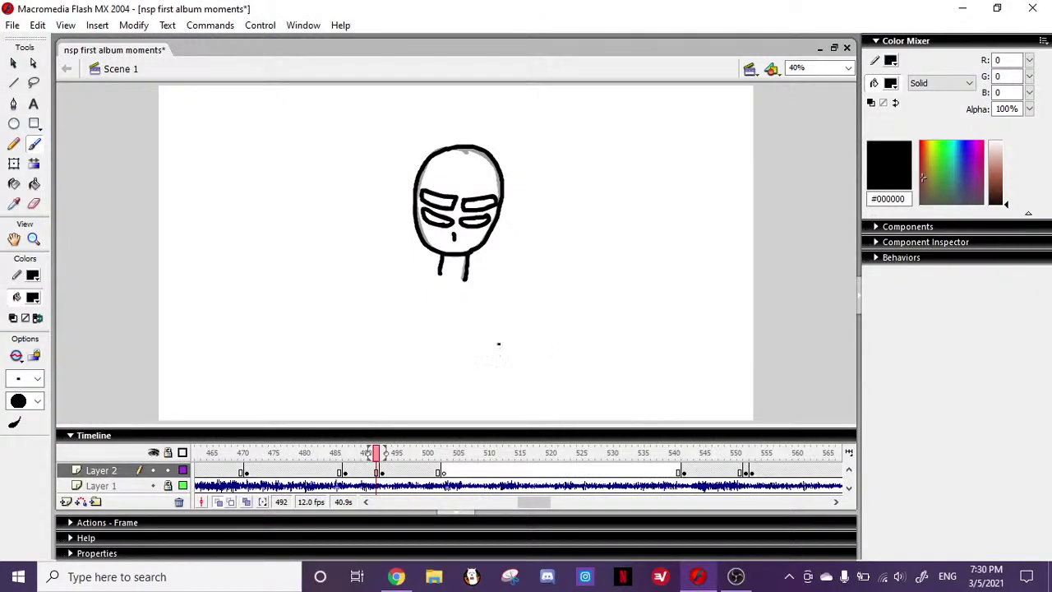
pyautogui.moveTo(374, 455)
pyautogui.mouseDown()
pyautogui.moveTo(345, 454)
pyautogui.moveTo(703, 453)
pyautogui.mouseUp()
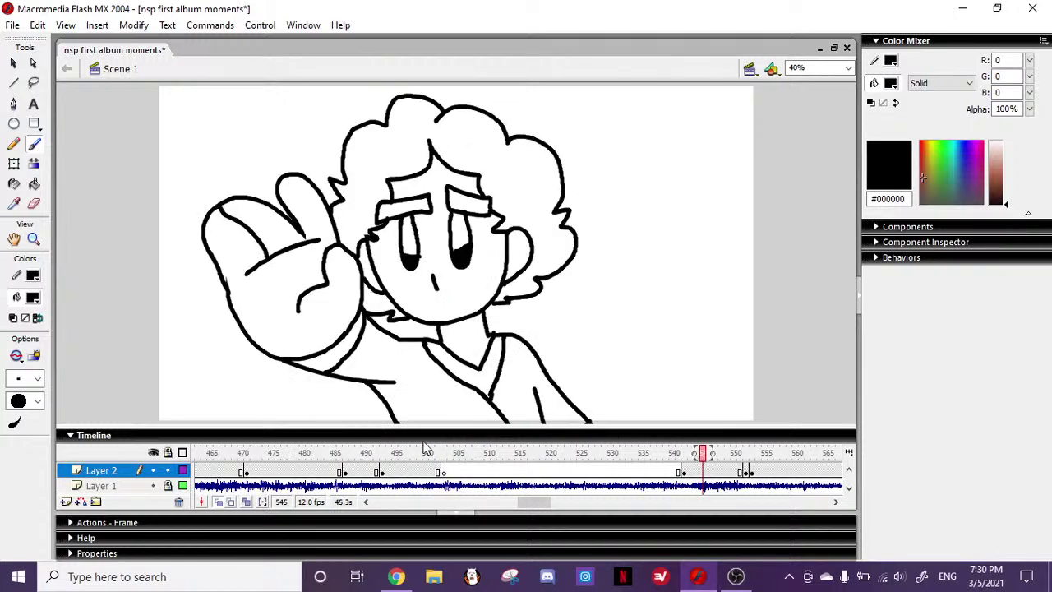
pyautogui.click(345, 453)
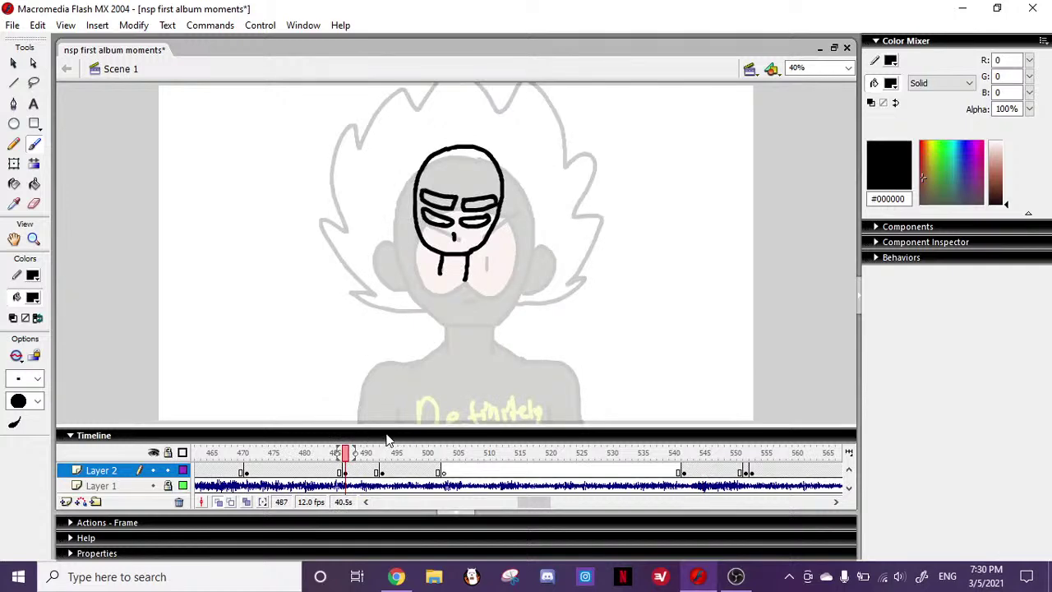
# - Switch to YouTube Studio and replay the last seconds of the live stream preview with its sound on
pyautogui.click(396, 576)
pyautogui.click(248, 239)
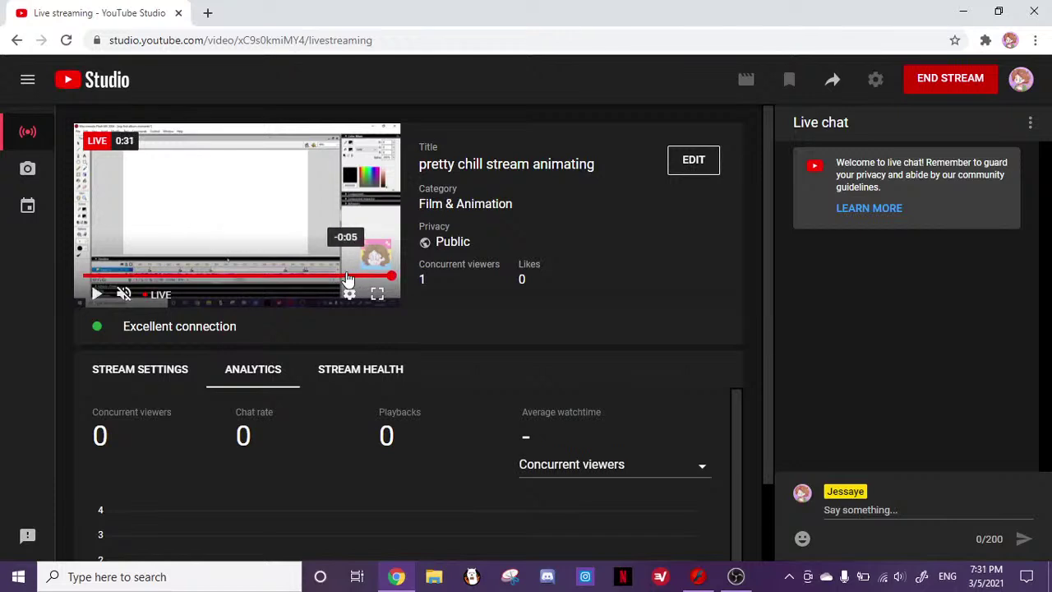
pyautogui.click(347, 279)
pyautogui.click(301, 236)
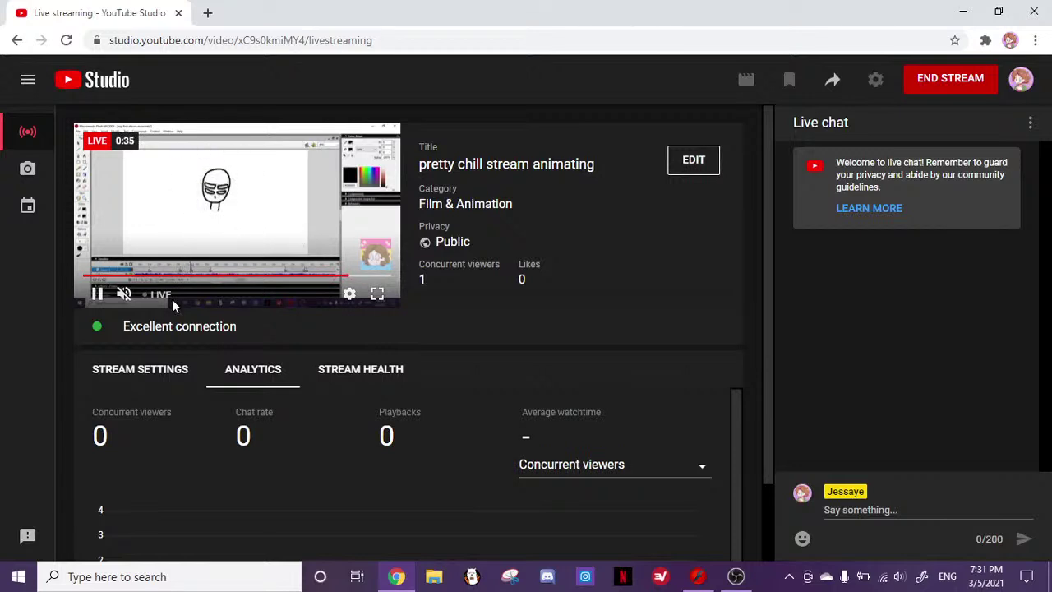
pyautogui.click(123, 294)
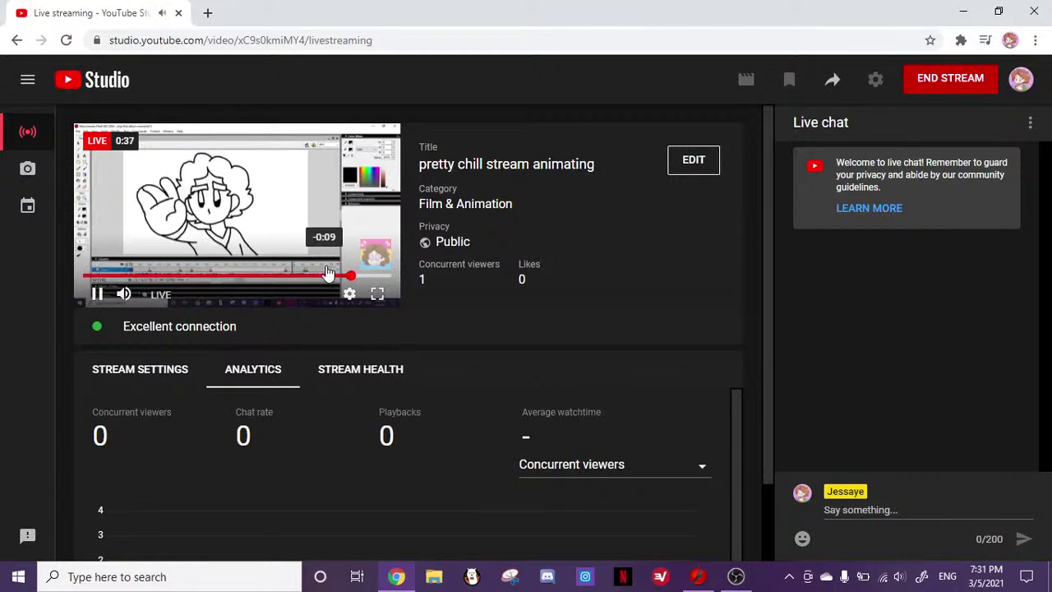
pyautogui.click(320, 216)
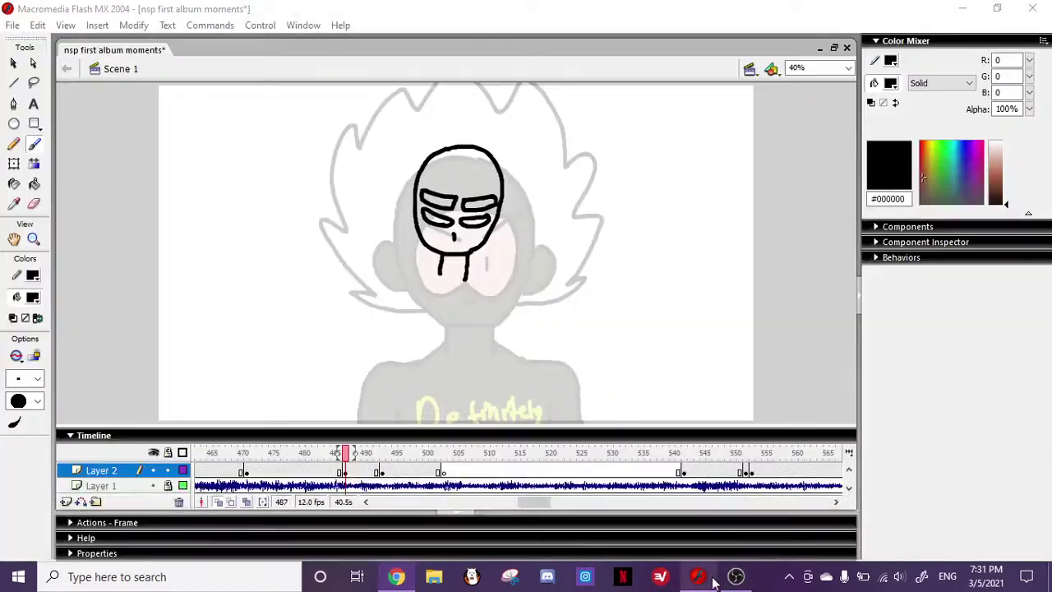
# - Switch to OBS and lower the Desktop Audio level in the mixer to -16.6 dB
pyautogui.click(698, 576)
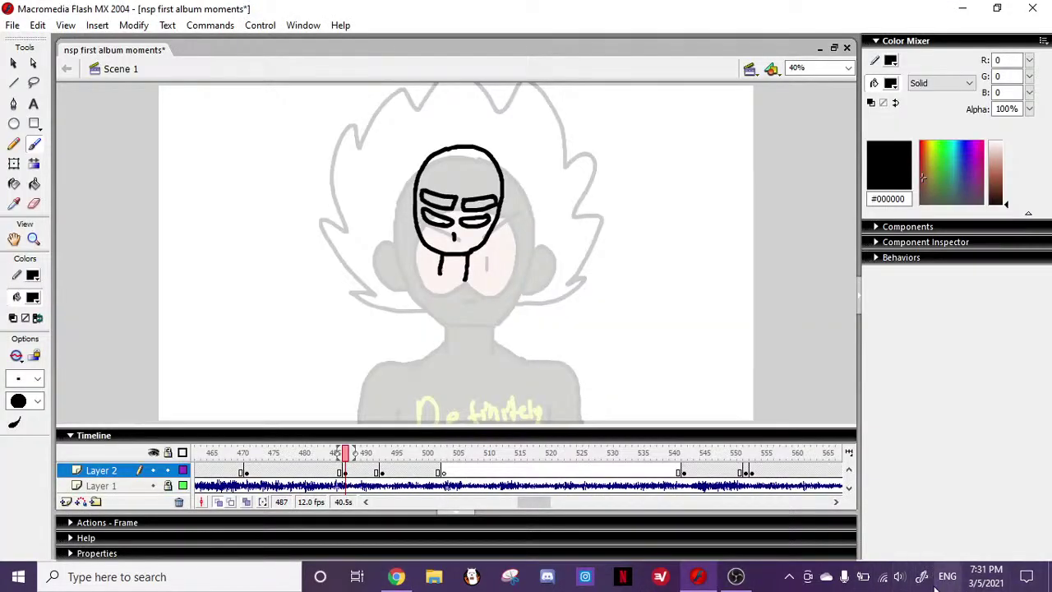
pyautogui.click(736, 576)
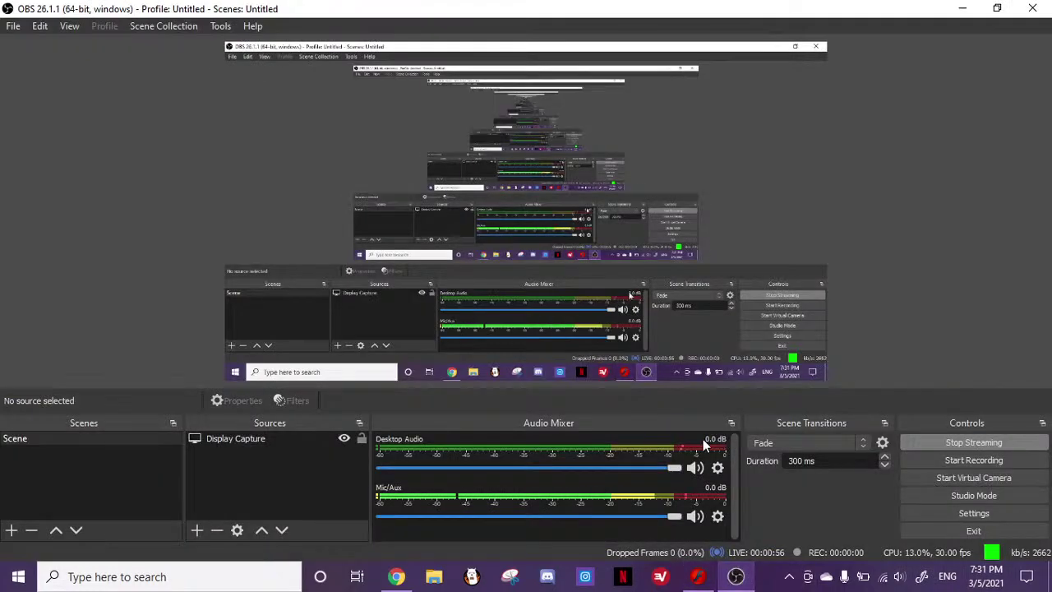
pyautogui.moveTo(674, 467); pyautogui.dragTo(539, 471)
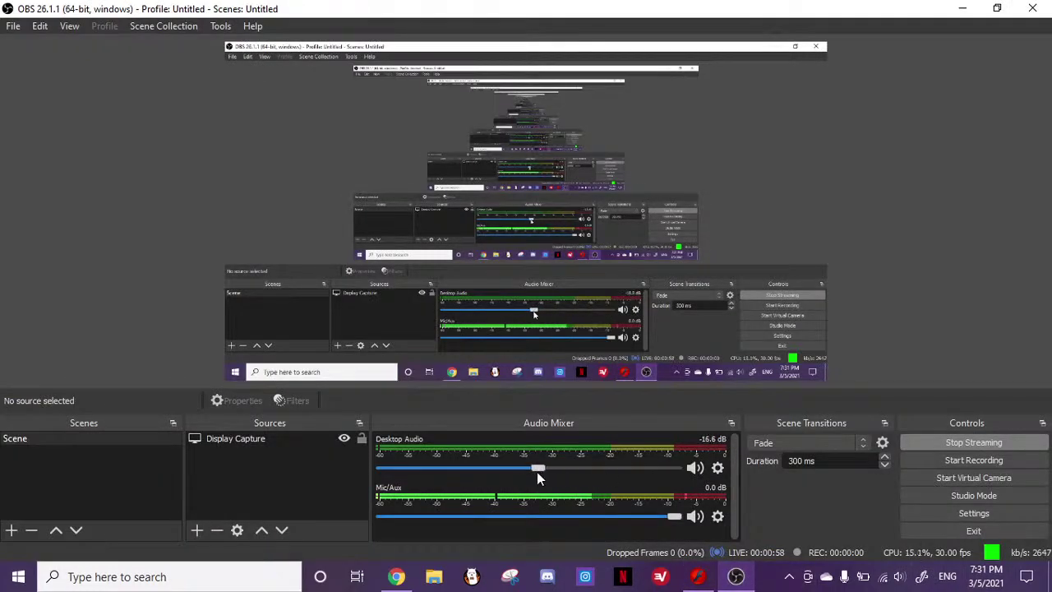
# - Play the animation in Flash from frame 487 and replay that moment in the YouTube Studio stream preview to check its sound
pyautogui.click(698, 576)
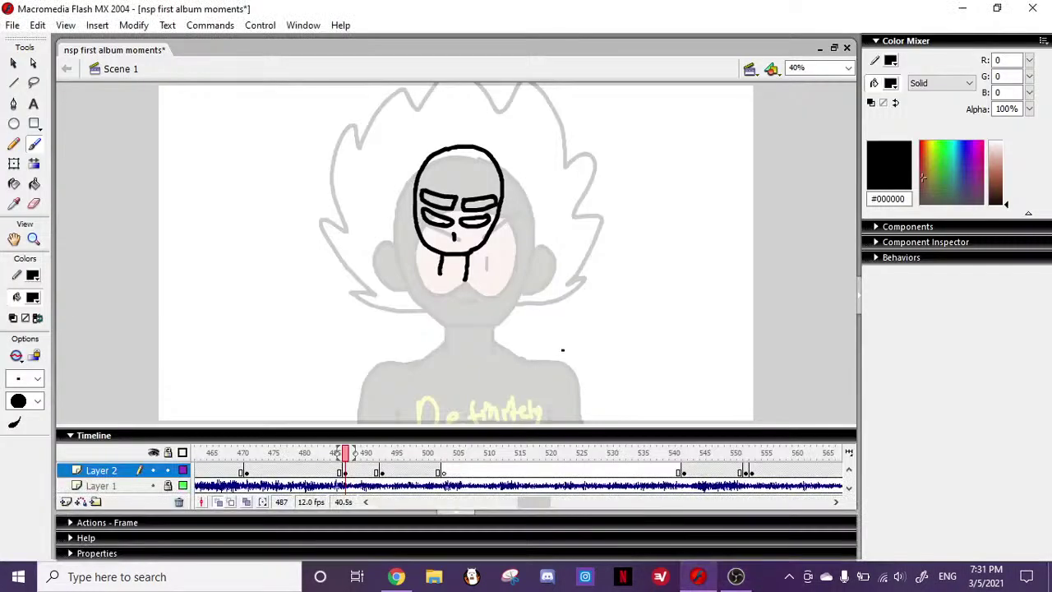
pyautogui.press('Return')
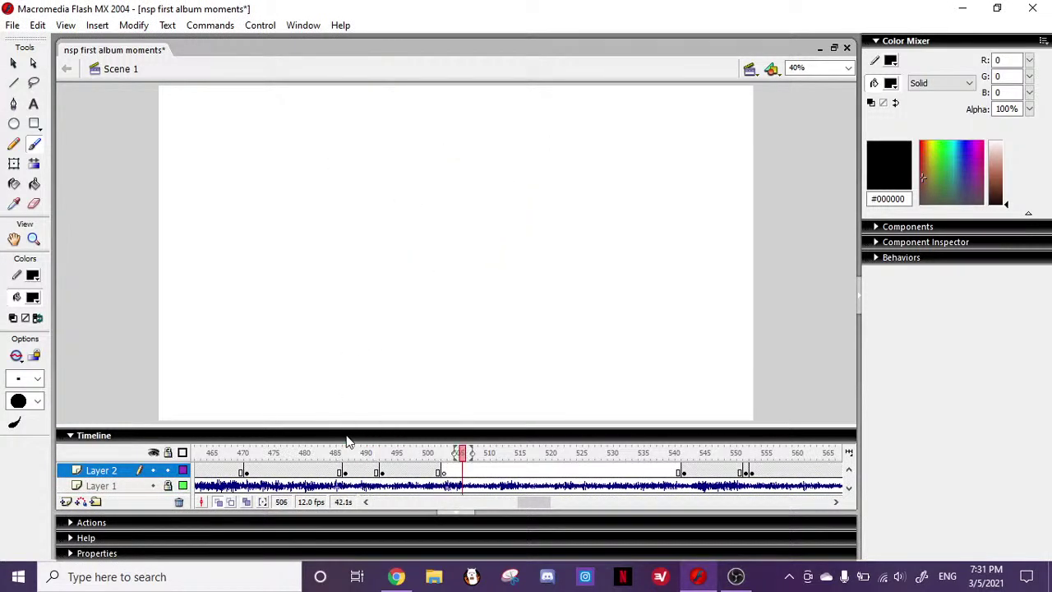
pyautogui.hotkey('alt', 'Tab')
pyautogui.click(97, 293)
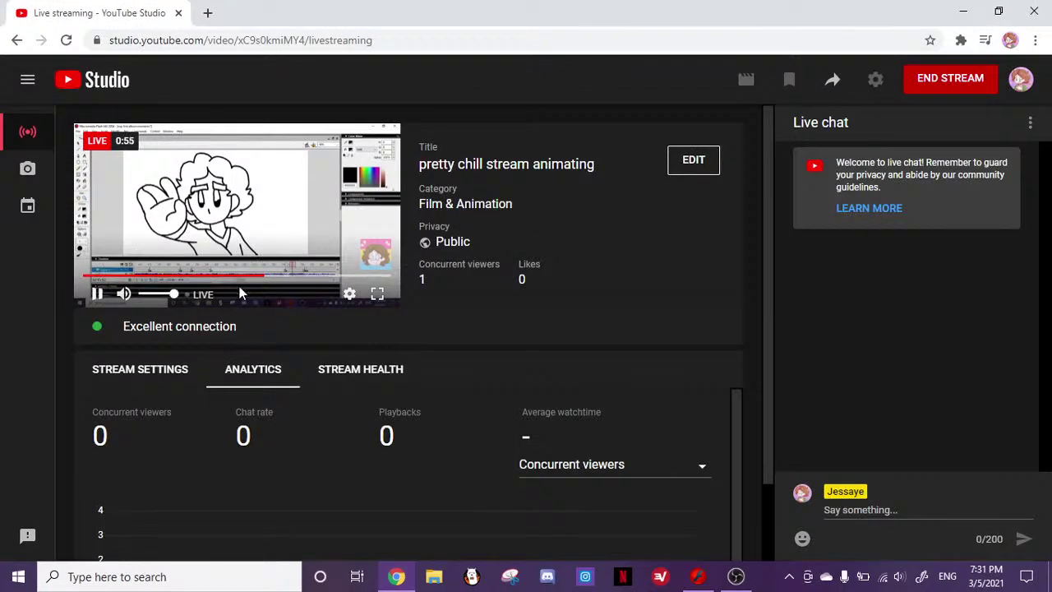
pyautogui.click(330, 278)
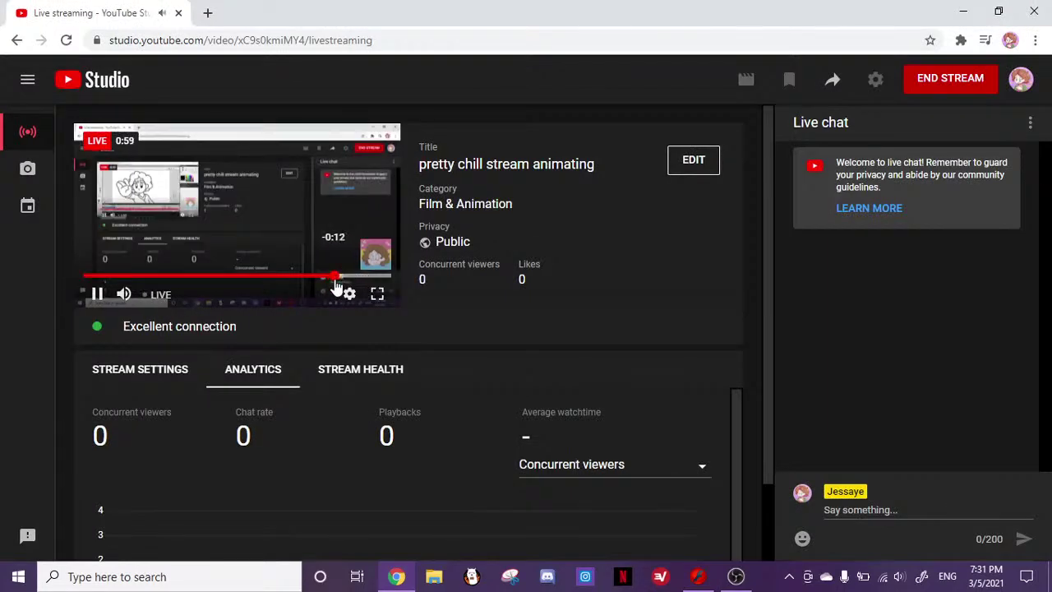
pyautogui.click(374, 278)
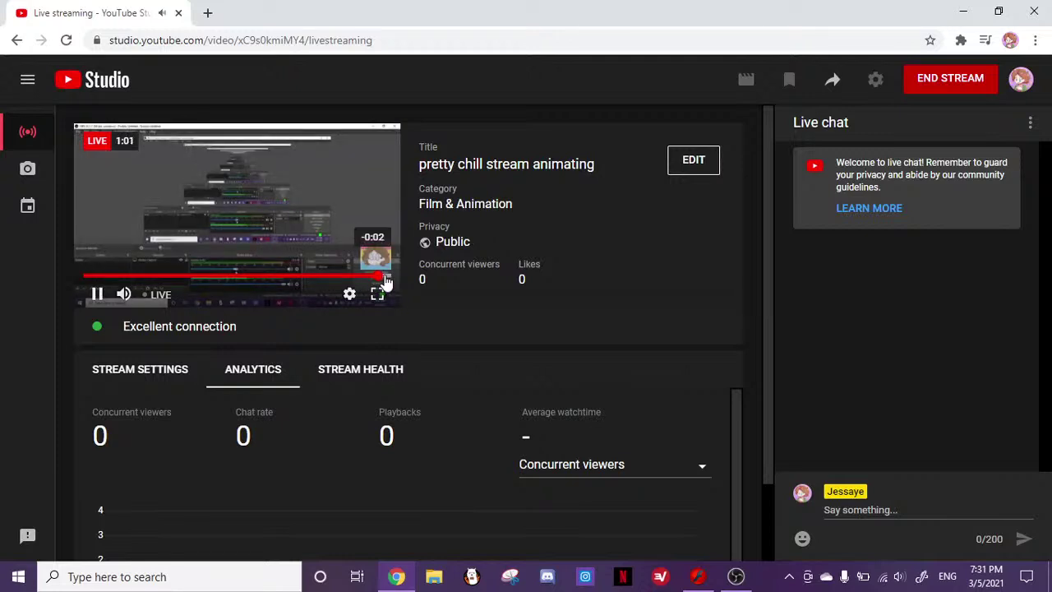
pyautogui.click(159, 296)
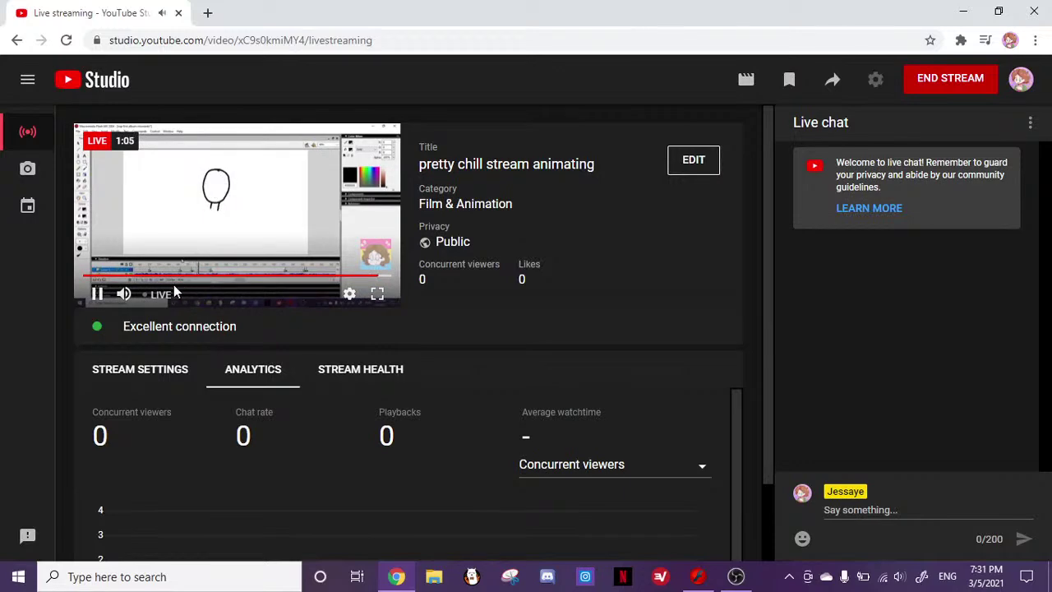
pyautogui.click(97, 293)
# - In Flash, fill both eyes of the face on frame 487 with black and brush an ear onto each side of the head
pyautogui.click(699, 578)
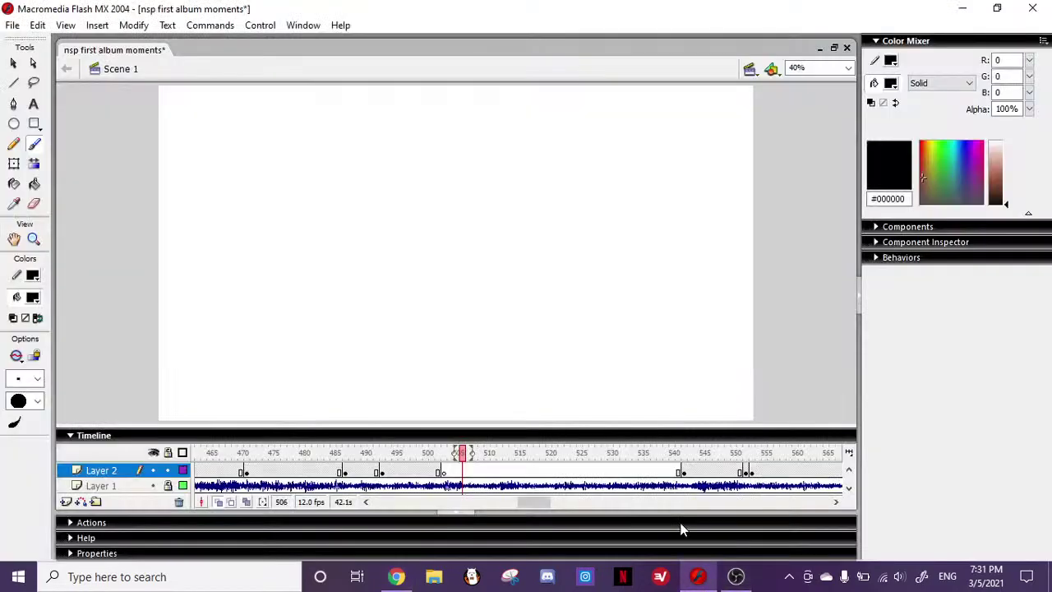
pyautogui.click(346, 453)
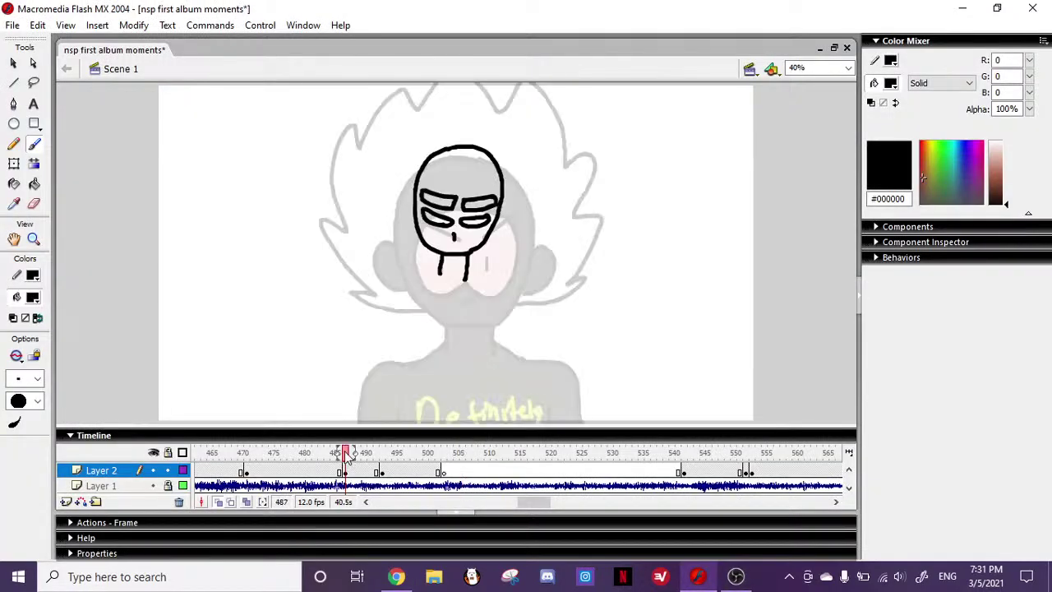
pyautogui.click(34, 183)
pyautogui.click(444, 217)
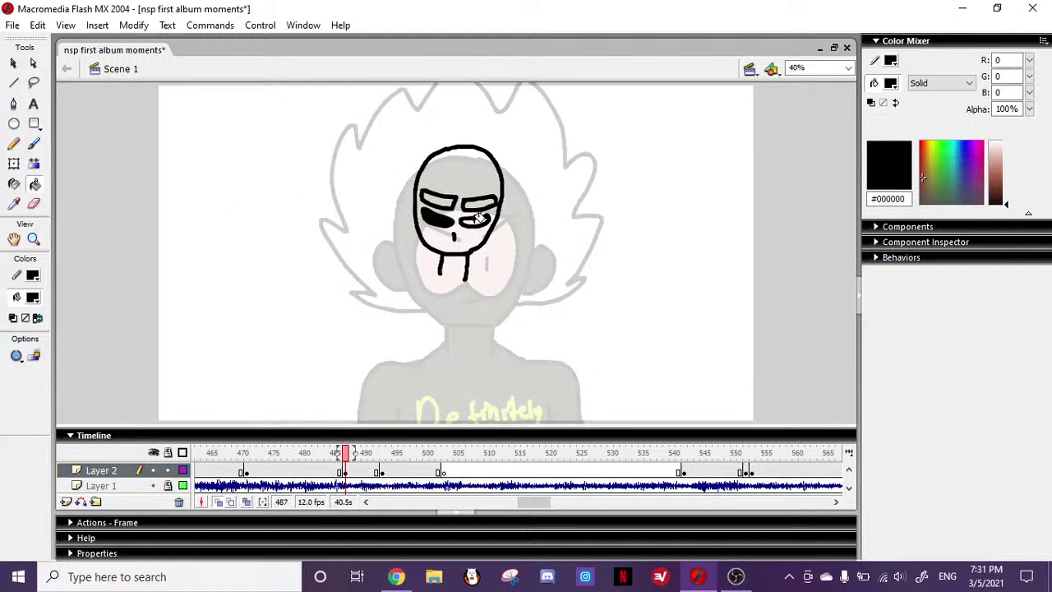
pyautogui.click(480, 216)
pyautogui.click(34, 145)
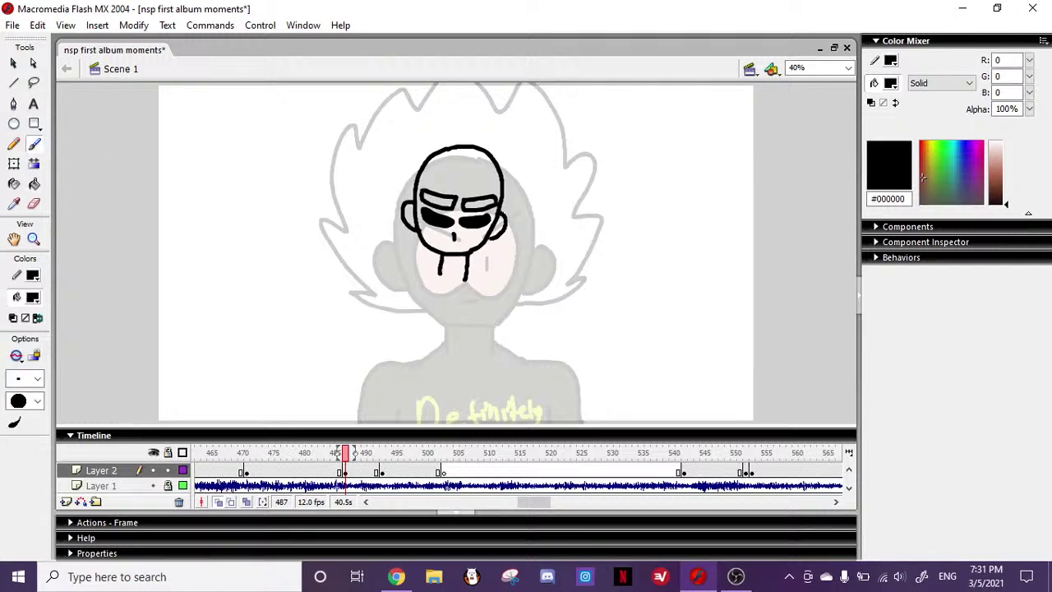
# - Erase the upper-left part of the head outline and choose a smaller round eraser
pyautogui.click(36, 205)
pyautogui.moveTo(466, 147)
pyautogui.mouseDown()
pyautogui.moveTo(439, 150)
pyautogui.moveTo(409, 198)
pyautogui.mouseUp()
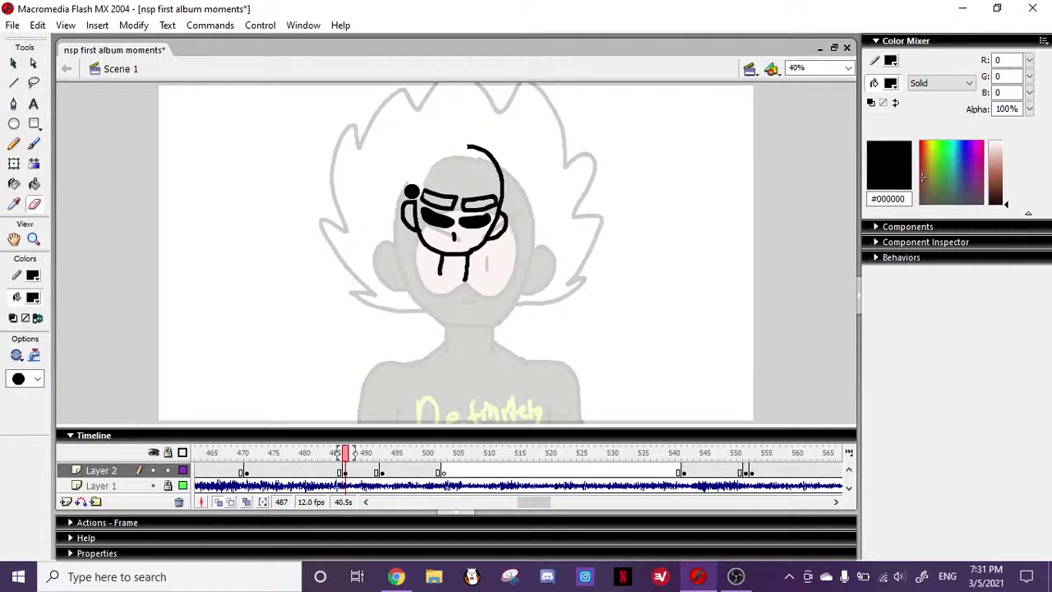
pyautogui.click(36, 378)
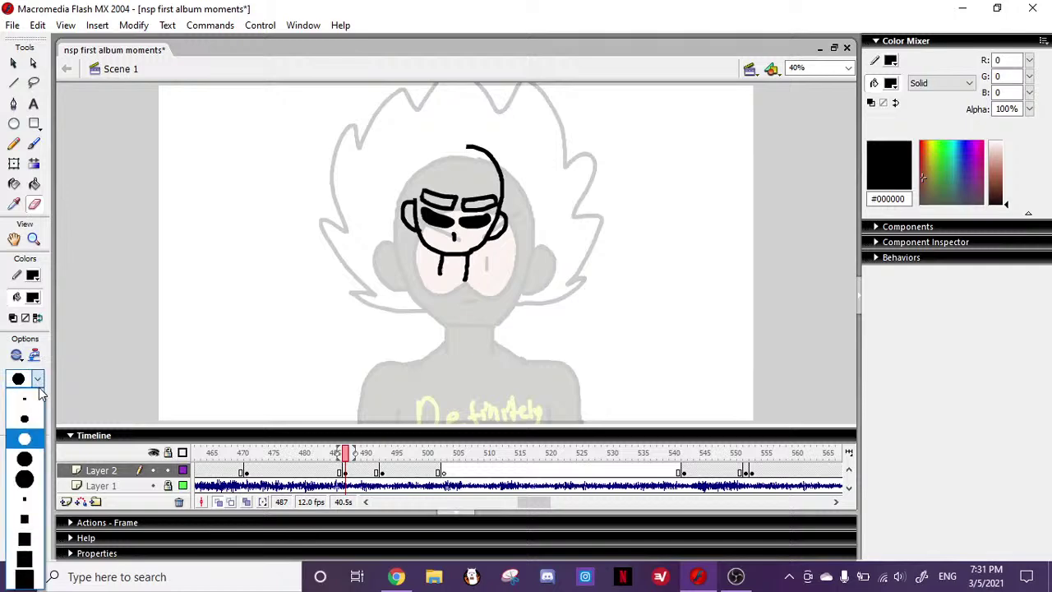
pyautogui.click(34, 416)
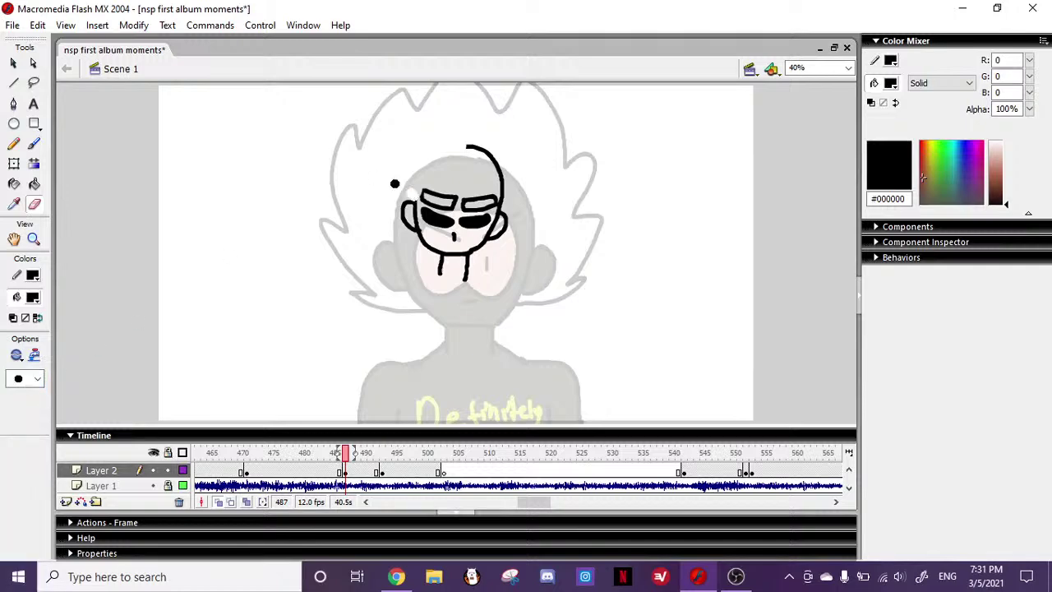
# - Paint the hairline and the curly outer hair outline on the left half of the head with the black brush
pyautogui.click(34, 143)
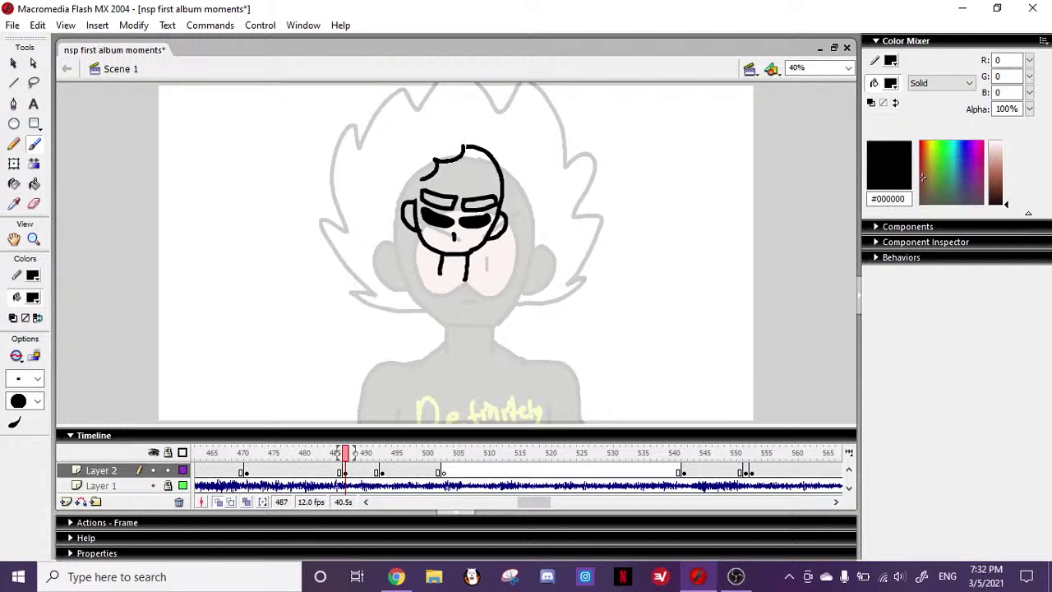
pyautogui.moveTo(416, 196); pyautogui.dragTo(418, 202)
pyautogui.moveTo(401, 136)
pyautogui.mouseDown()
pyautogui.moveTo(366, 213)
pyautogui.moveTo(398, 235)
pyautogui.mouseUp()
pyautogui.hotkey('ctrl', 'z')
pyautogui.moveTo(429, 117)
pyautogui.mouseDown()
pyautogui.moveTo(390, 134)
pyautogui.moveTo(375, 169)
pyautogui.moveTo(386, 180)
pyautogui.moveTo(367, 196)
pyautogui.moveTo(393, 233)
pyautogui.mouseUp()
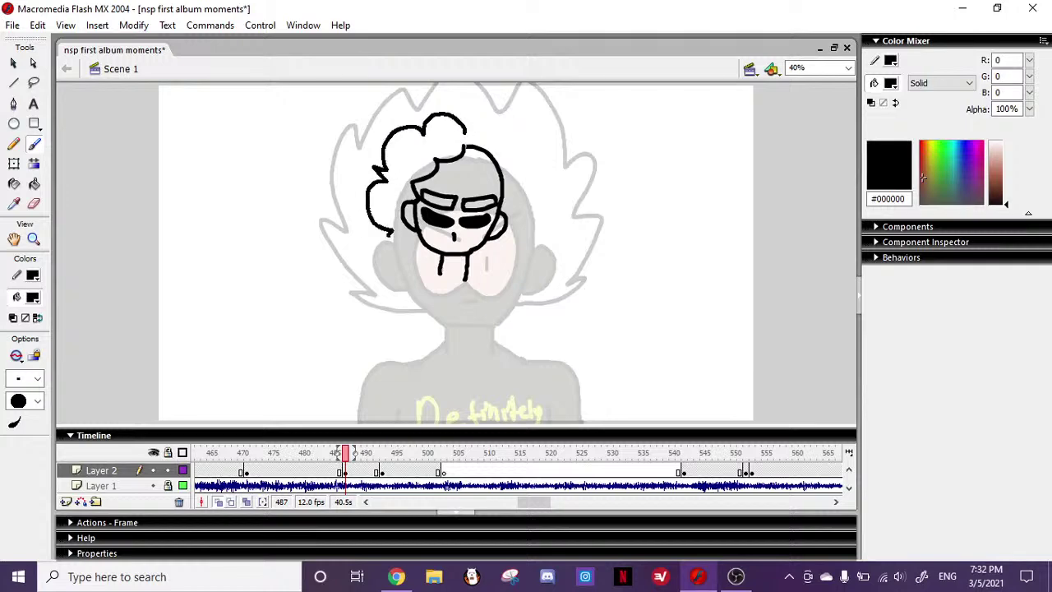
# - Erase the remaining head outline above the right eyebrow
pyautogui.click(45, 203)
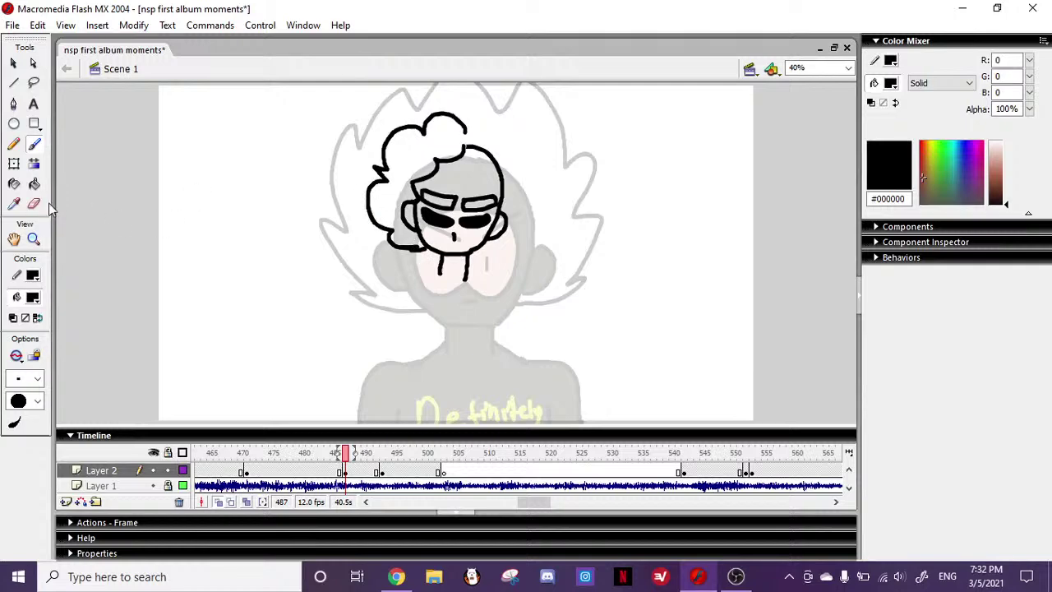
pyautogui.click(34, 204)
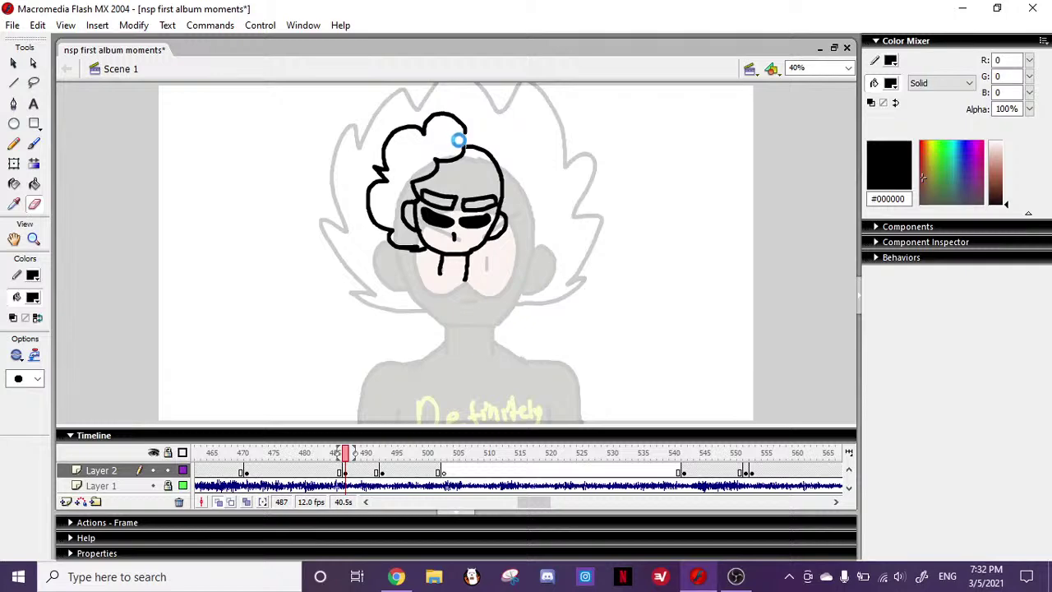
pyautogui.moveTo(477, 146); pyautogui.dragTo(505, 193)
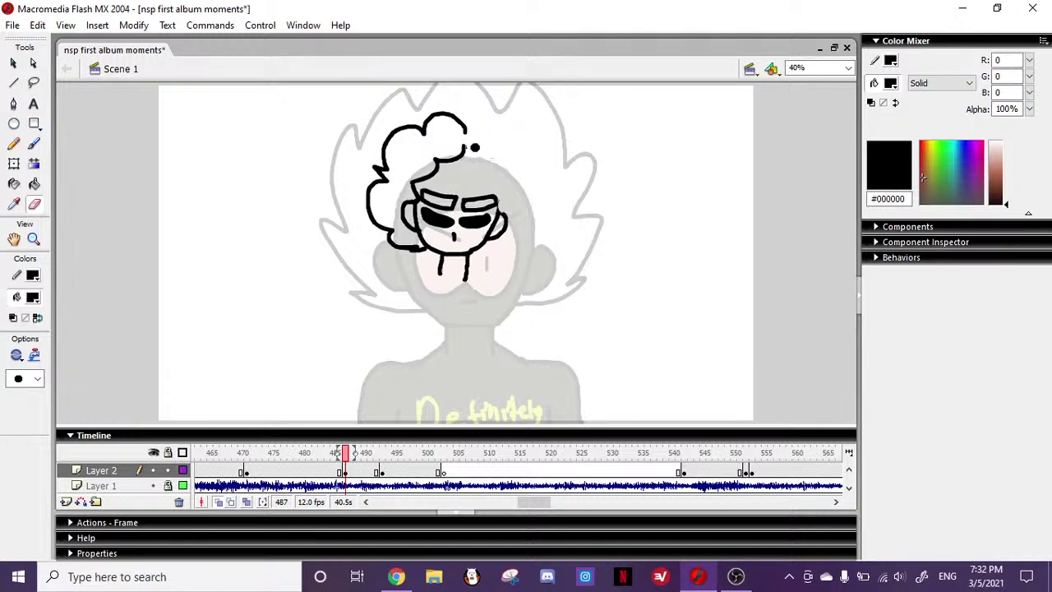
# - Paint the hairline and curly outer hair outline on the right half of the head, down to below the ear
pyautogui.click(40, 144)
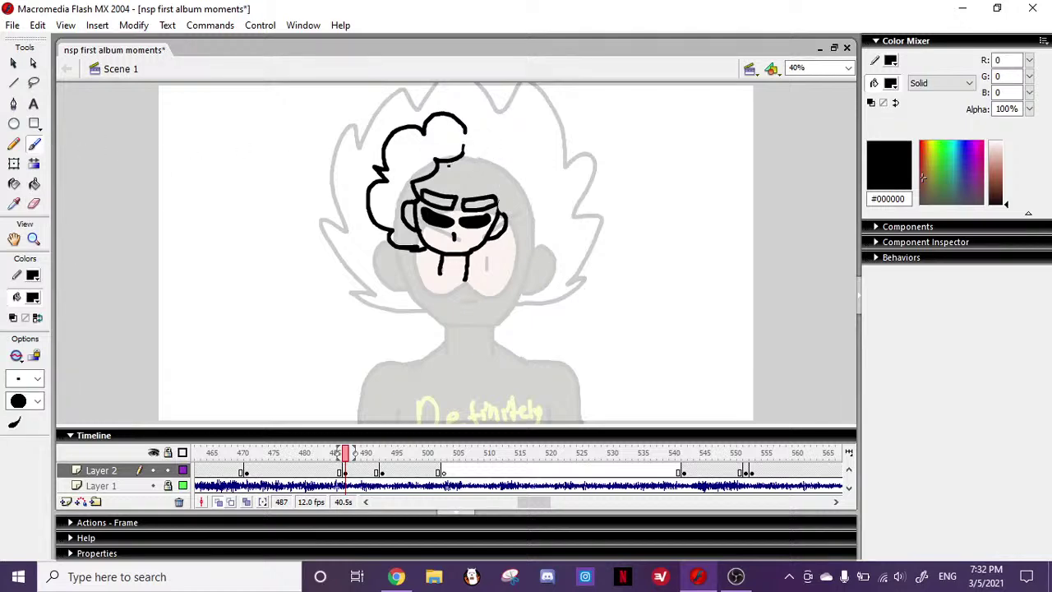
pyautogui.moveTo(496, 197); pyautogui.dragTo(497, 196)
pyautogui.moveTo(510, 139); pyautogui.dragTo(526, 177)
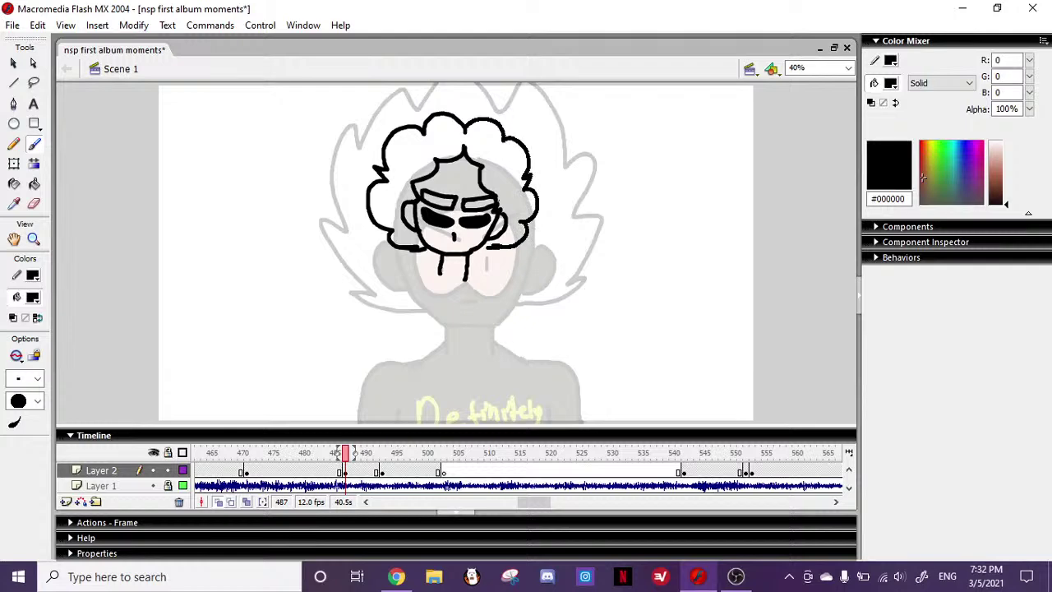
pyautogui.moveTo(496, 245); pyautogui.dragTo(493, 247)
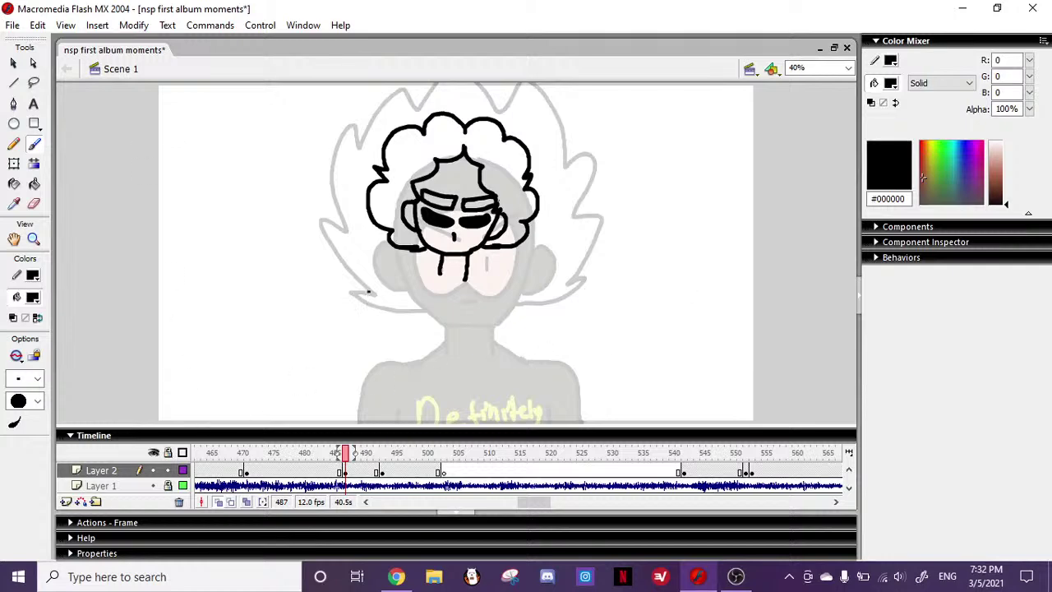
# - Review the drawing on the animation's last frame, 852, and return to the beginning of the timeline
pyautogui.moveTo(346, 460)
pyautogui.mouseDown()
pyautogui.moveTo(322, 460)
pyautogui.moveTo(346, 463)
pyautogui.mouseUp()
pyautogui.moveTo(533, 502); pyautogui.dragTo(633, 482)
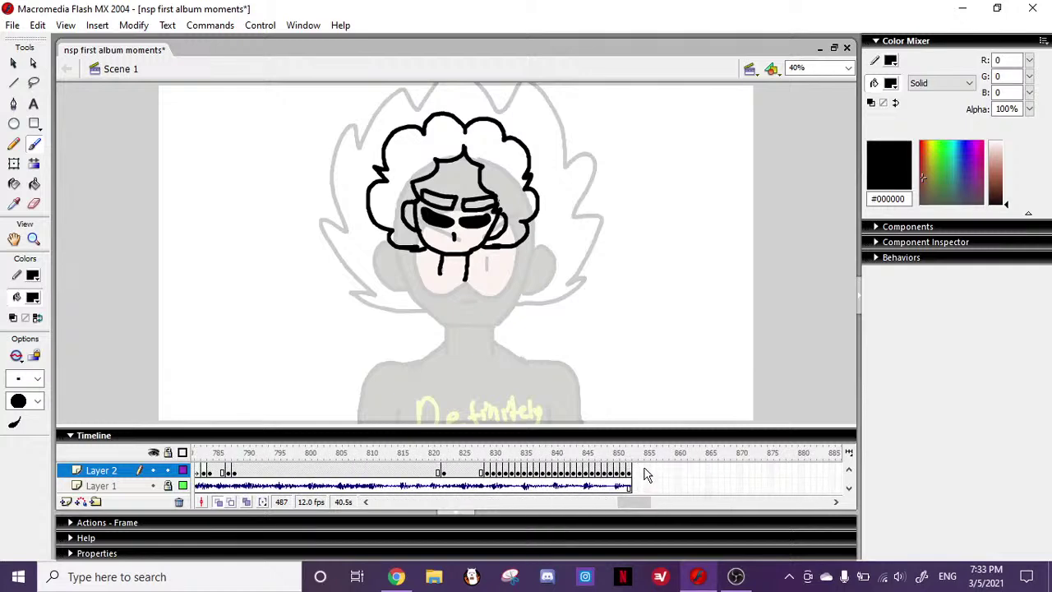
pyautogui.click(631, 455)
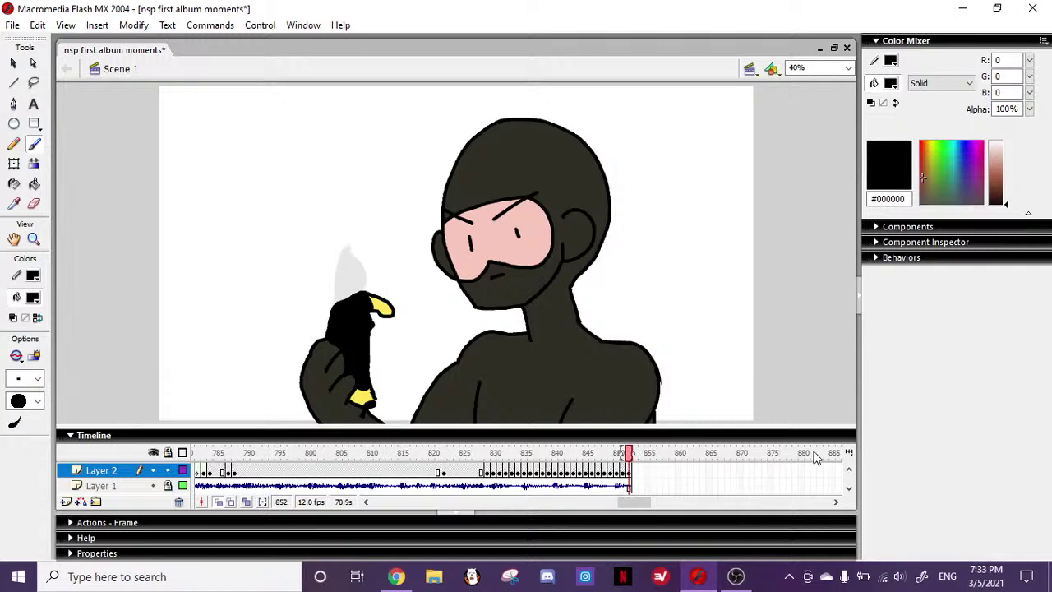
pyautogui.moveTo(637, 502); pyautogui.dragTo(370, 508)
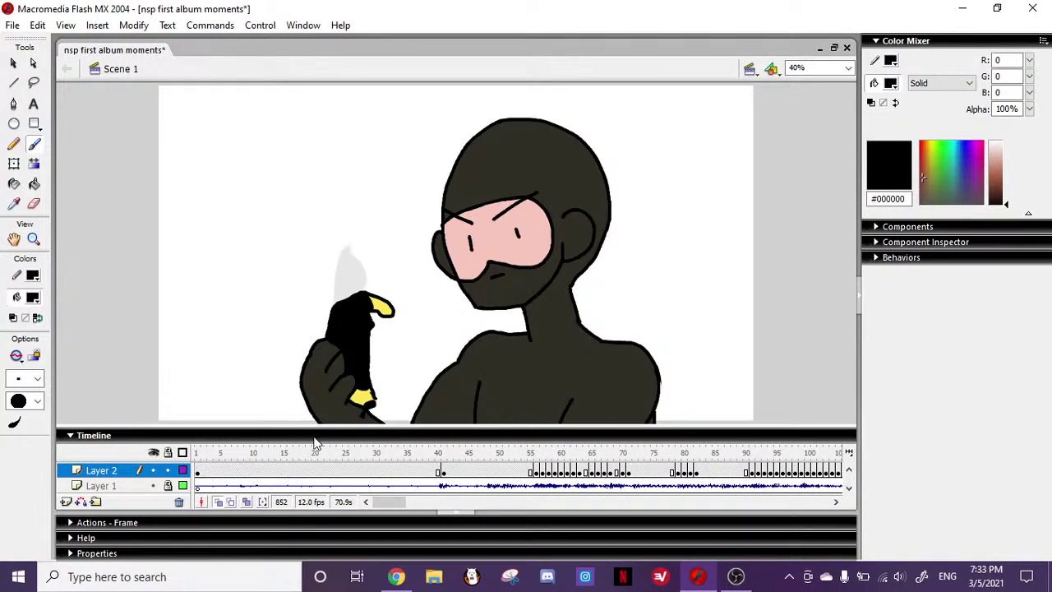
# - Switch to YouTube Studio in Chrome, check the stream's live preview and pause it again
pyautogui.click(376, 453)
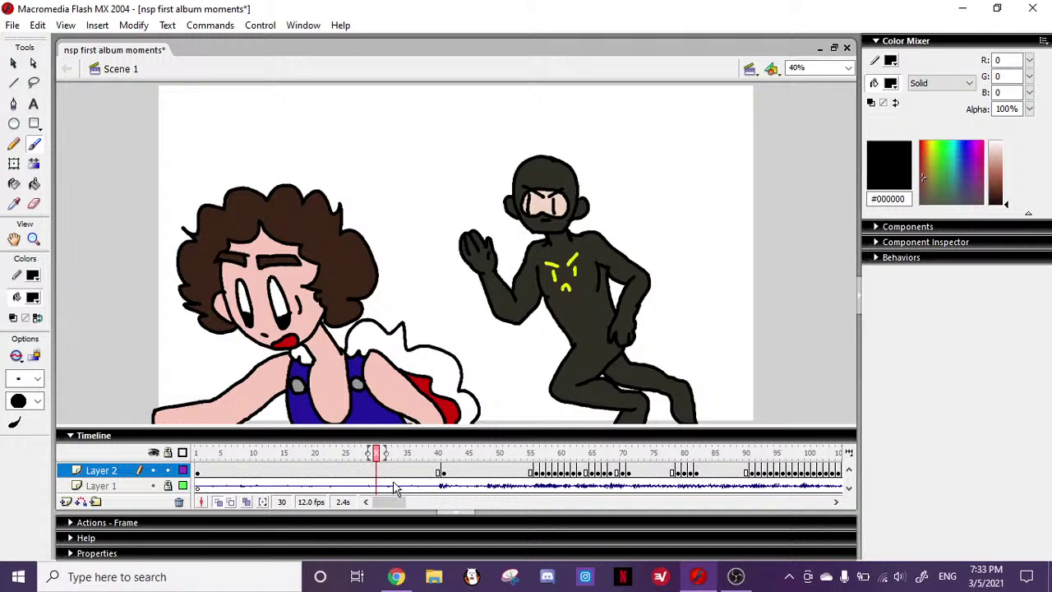
pyautogui.click(396, 576)
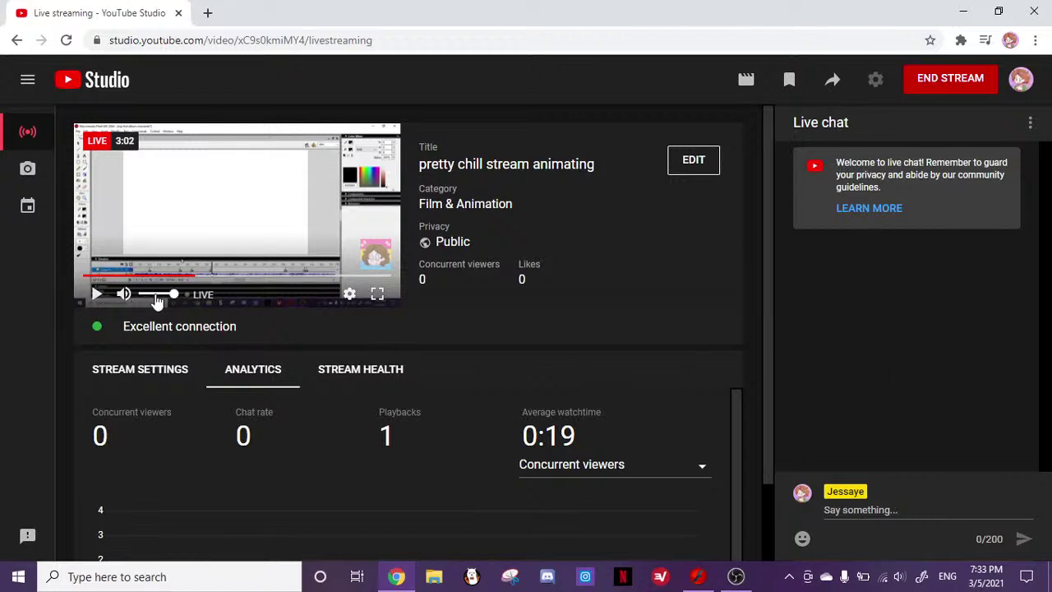
pyautogui.click(199, 296)
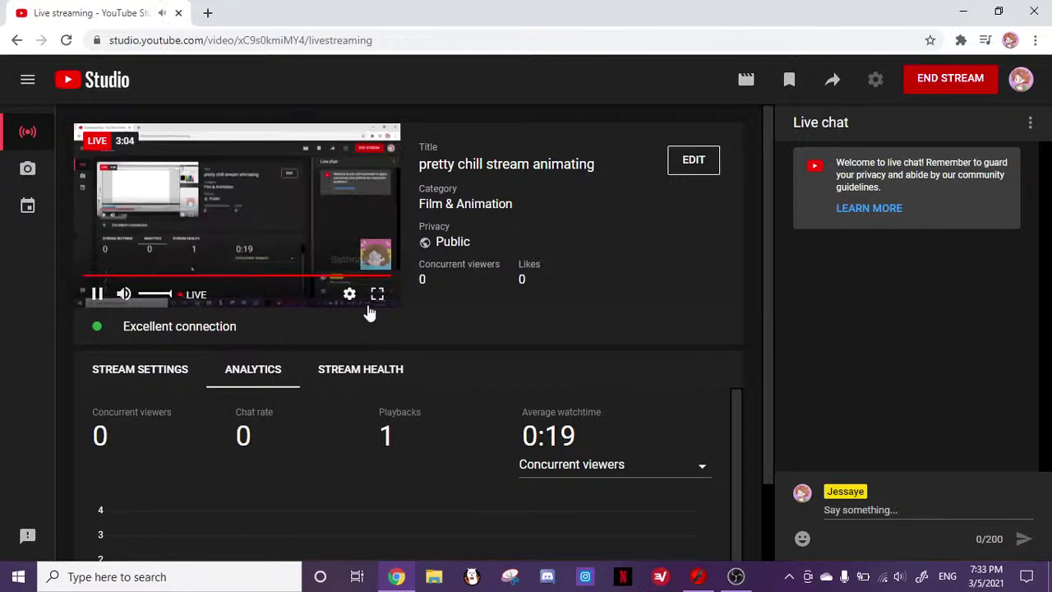
pyautogui.click(286, 219)
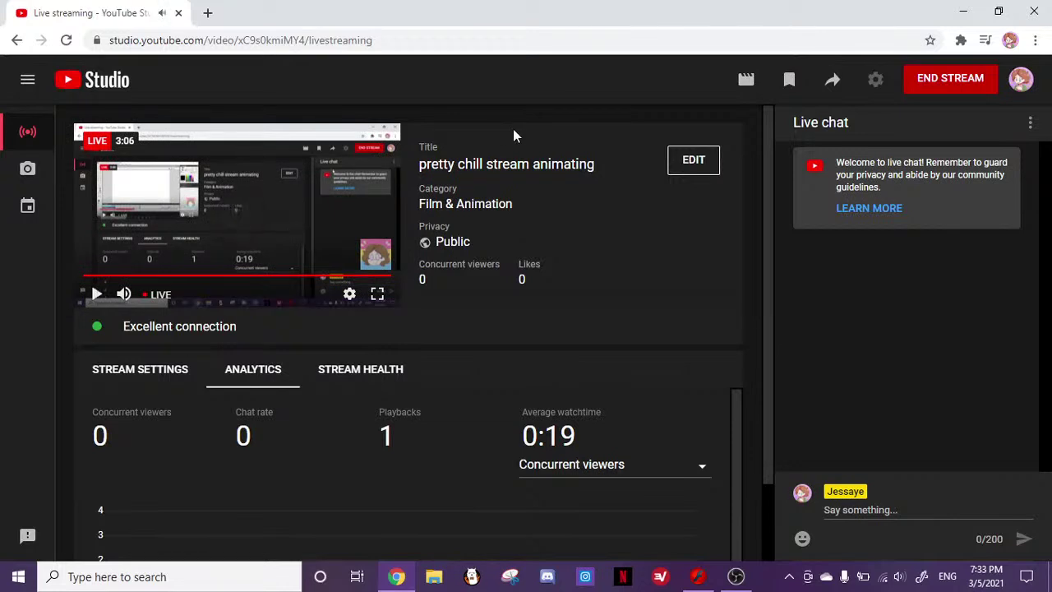
# - Open the live stream "pretty chill stream animating" from the YouTube channel page and copy its web address
pyautogui.click(1022, 80)
pyautogui.click(936, 169)
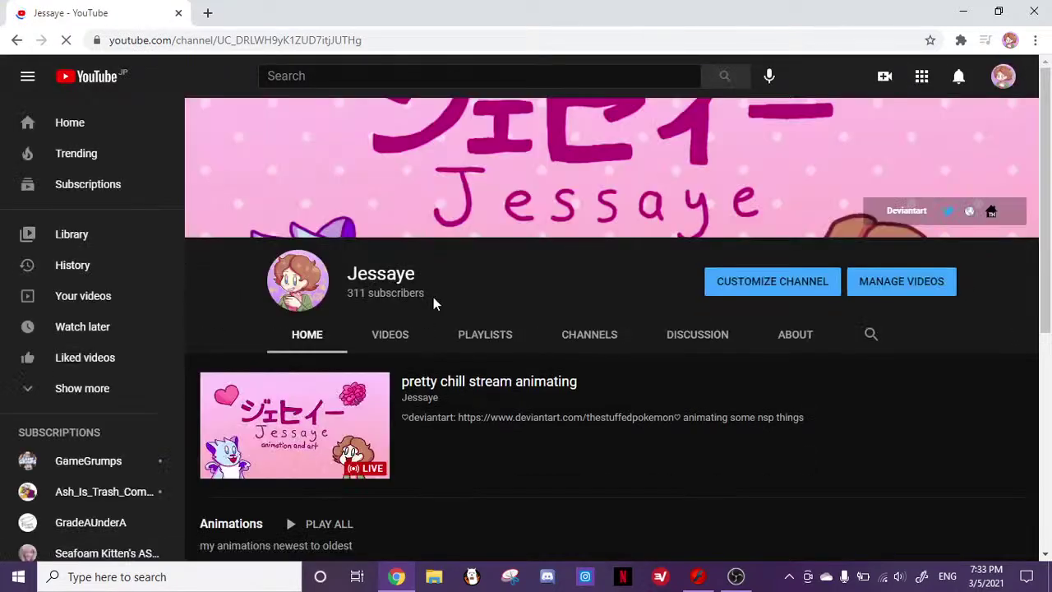
pyautogui.click(322, 411)
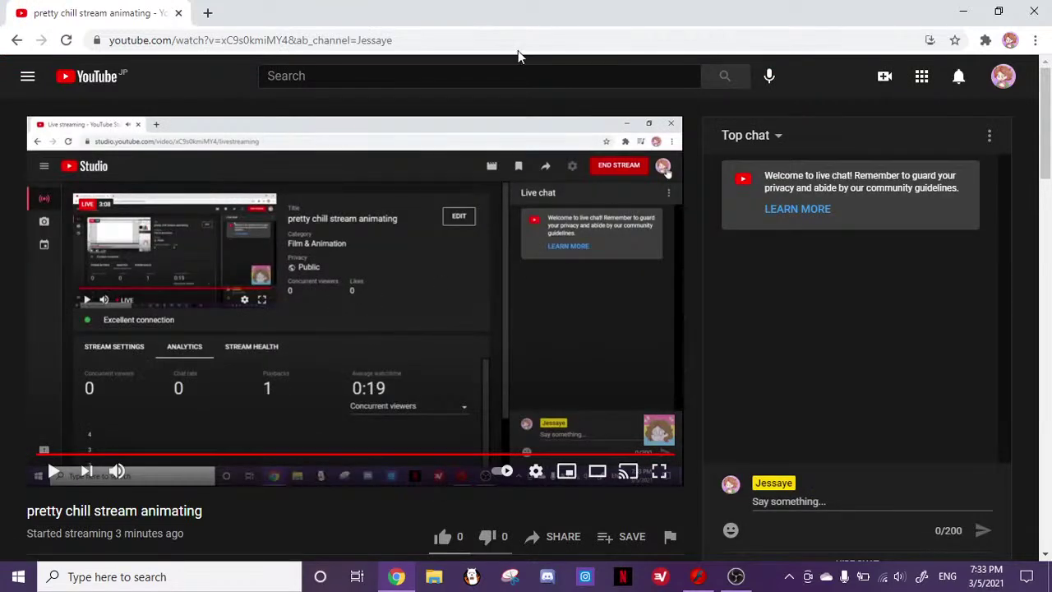
pyautogui.click(518, 44)
pyautogui.hotkey('ctrl', 'c')
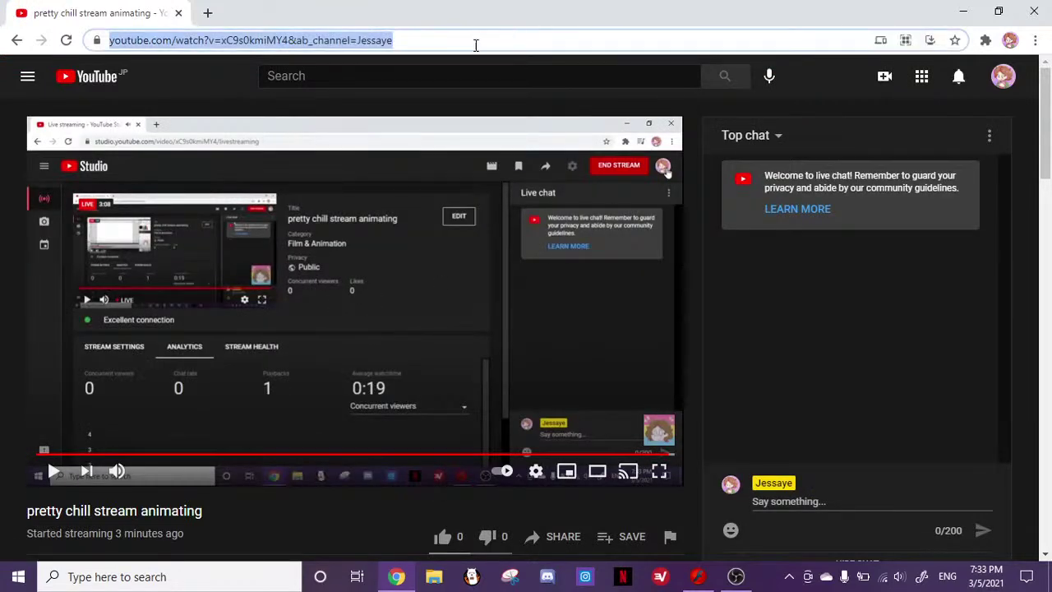
pyautogui.click(2, 213)
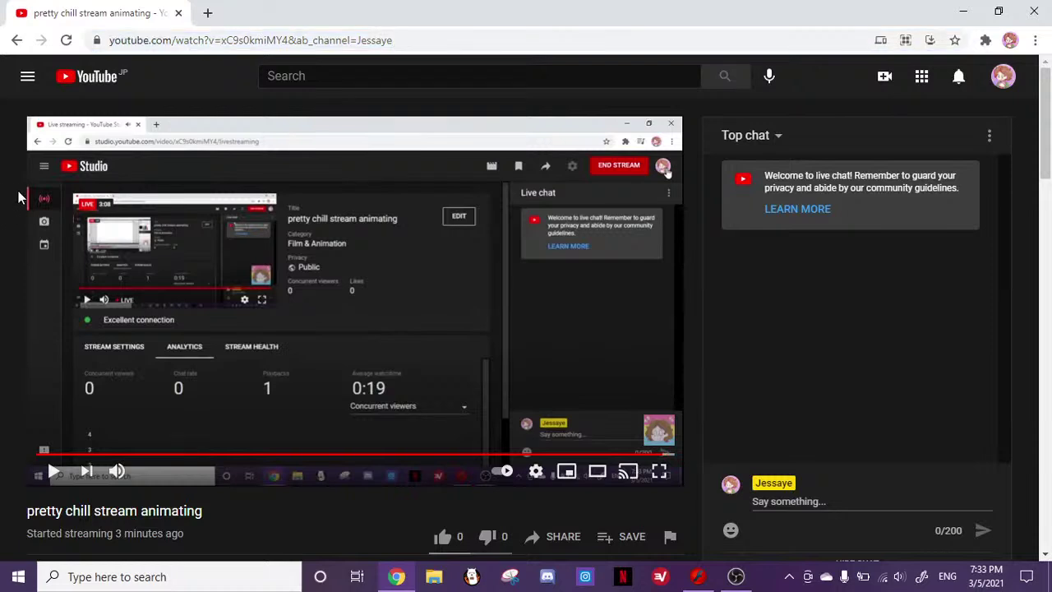
# - Open Twitter in a new browser tab
pyautogui.click(210, 15)
pyautogui.write('t')
pyautogui.press('Return')
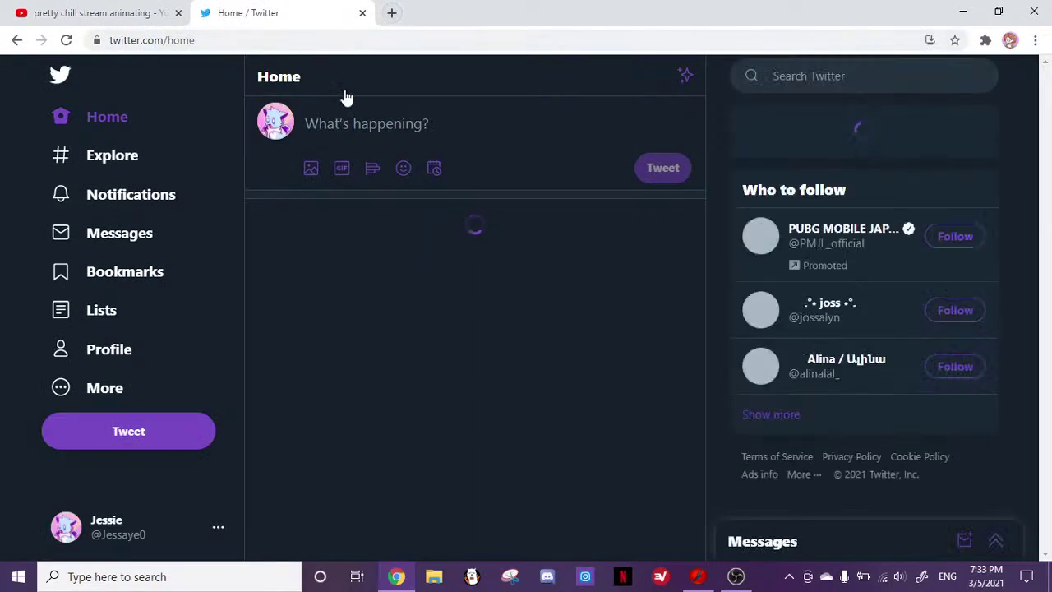
# - Post a tweet reading "streaming!" followed by the copied stream link
pyautogui.click(353, 127)
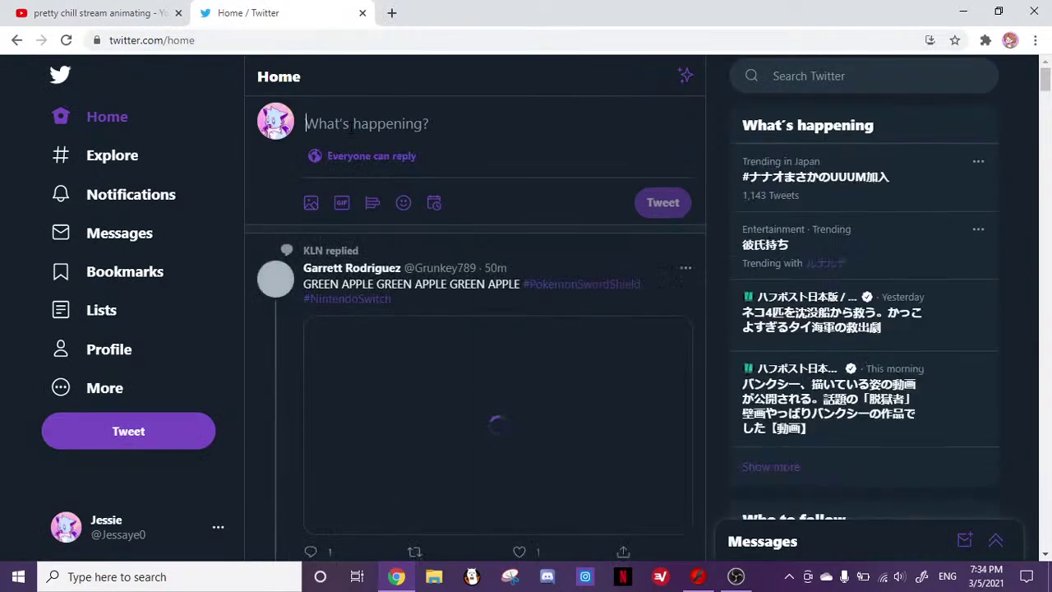
pyautogui.write('sxtre')
pyautogui.press('BackSpace')
pyautogui.press('BackSpace')
pyautogui.press('BackSpace')
pyautogui.press('BackSpace')
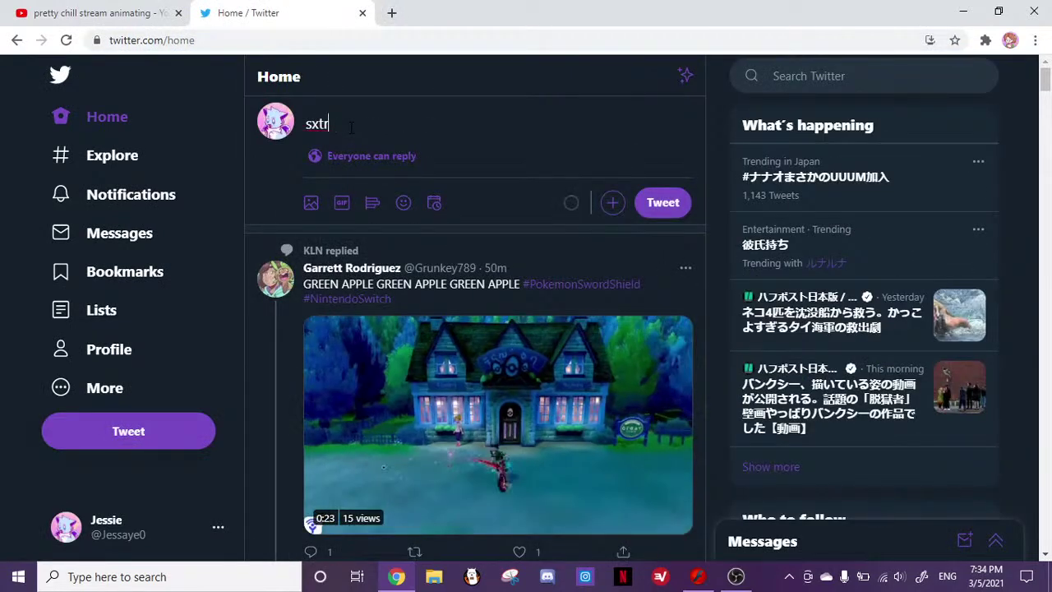
pyautogui.write('trea')
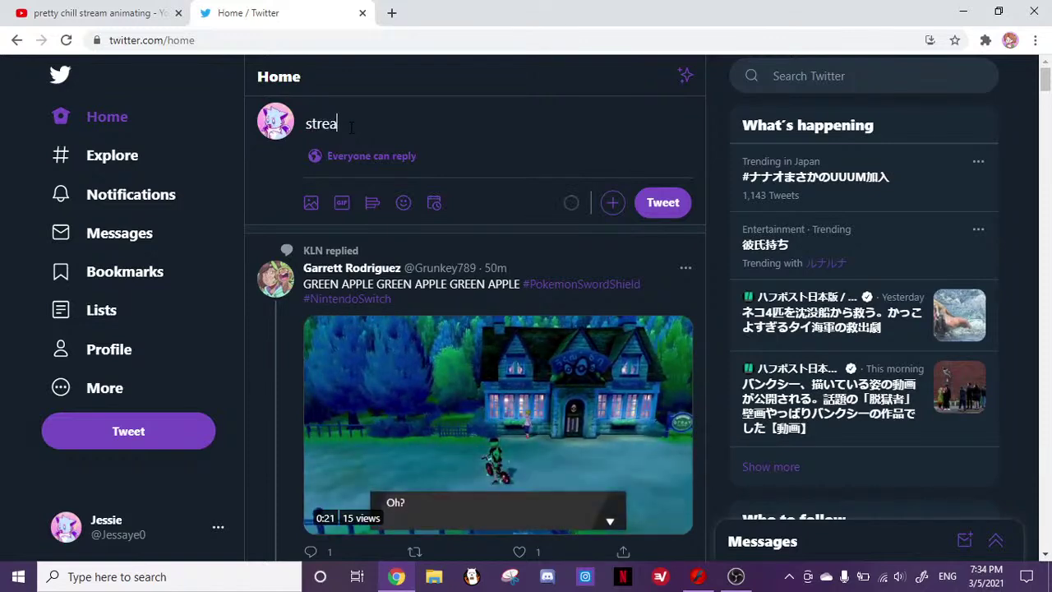
pyautogui.write('ming!')
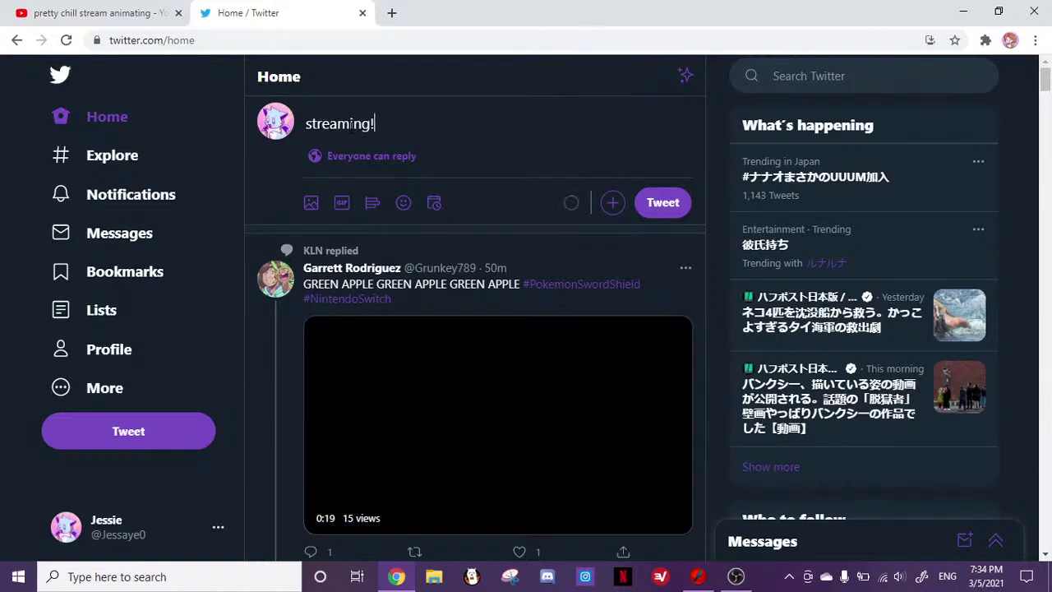
pyautogui.write(' V')
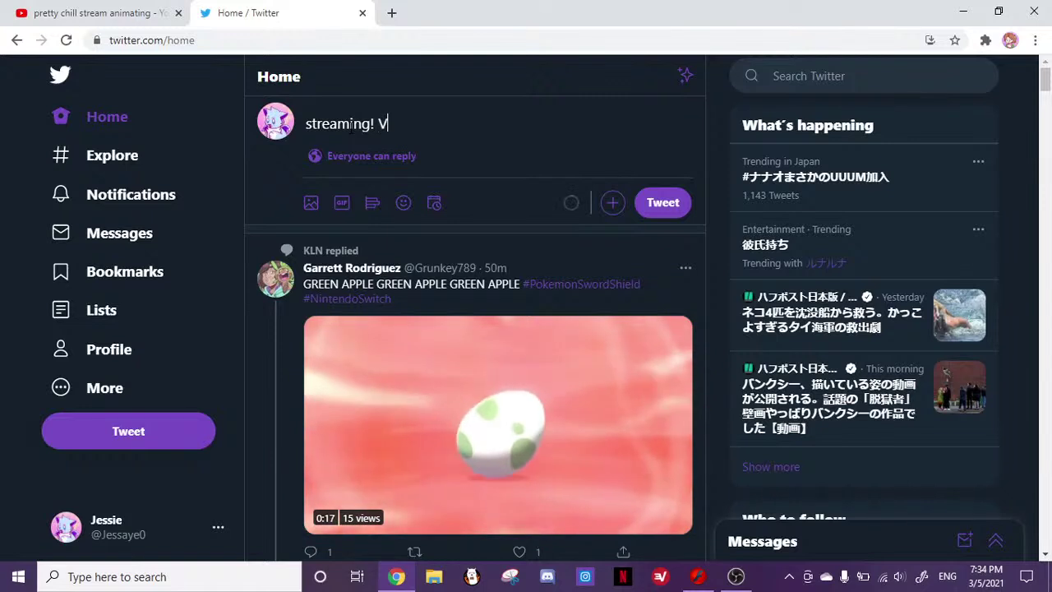
pyautogui.press('BackSpace')
pyautogui.hotkey('ctrl', 'v')
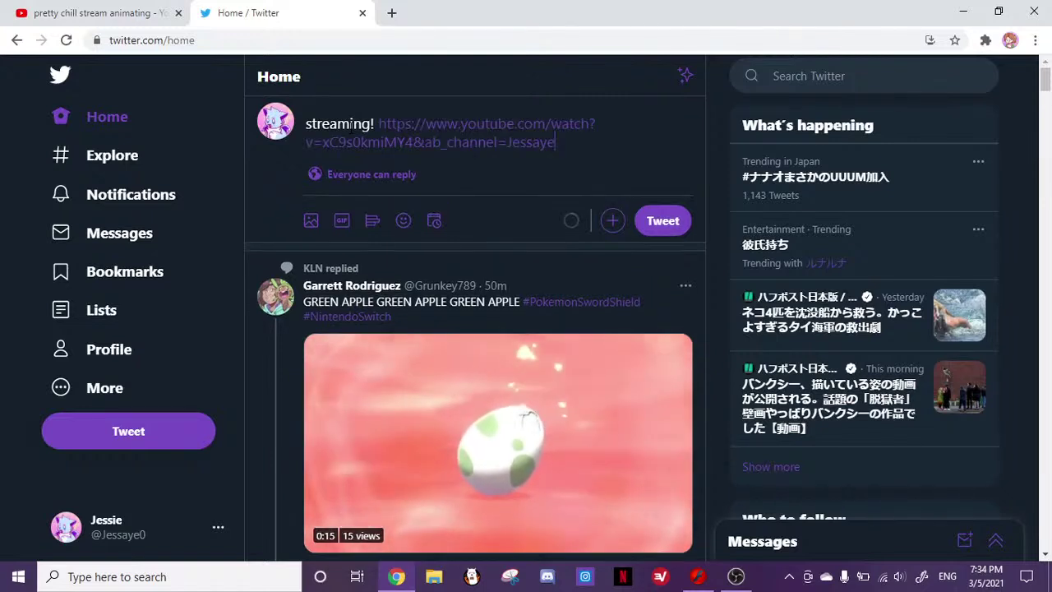
pyautogui.click(670, 224)
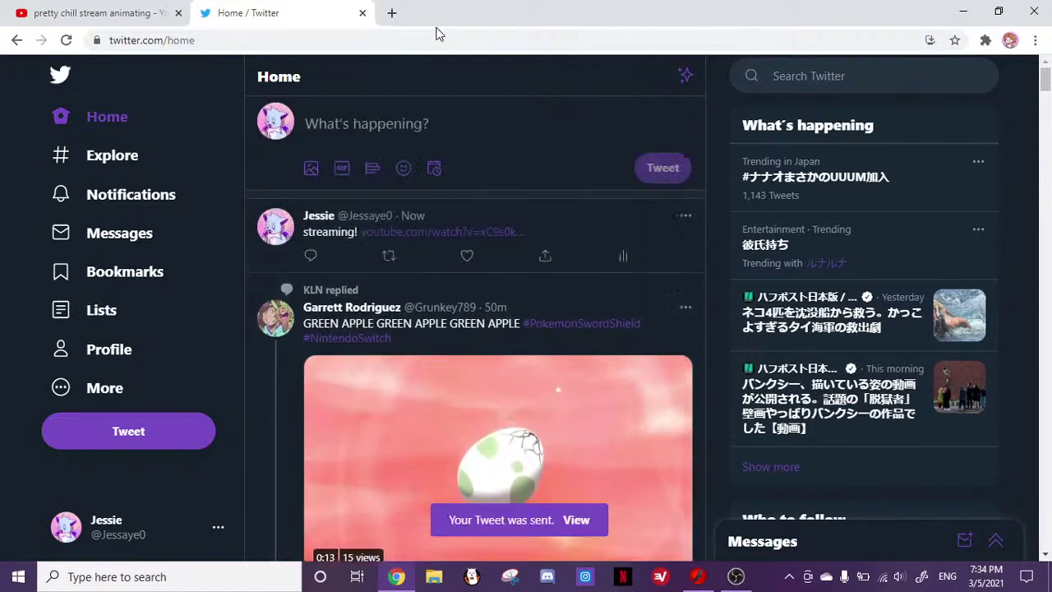
# - Go to deviantart.com in the Twitter tab and start a new status update
pyautogui.click(440, 34)
pyautogui.write('de')
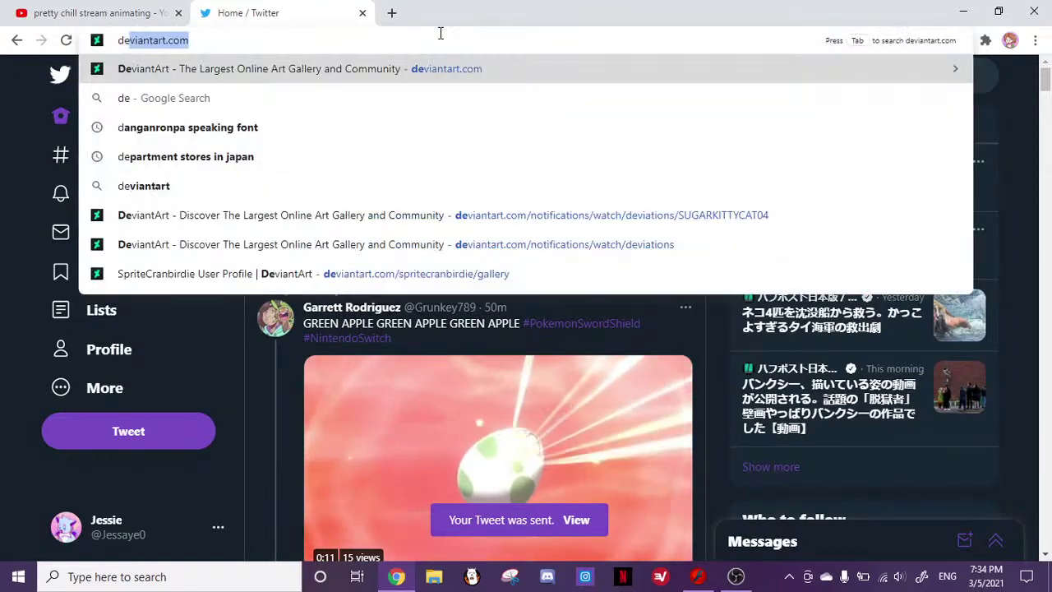
pyautogui.press('Return')
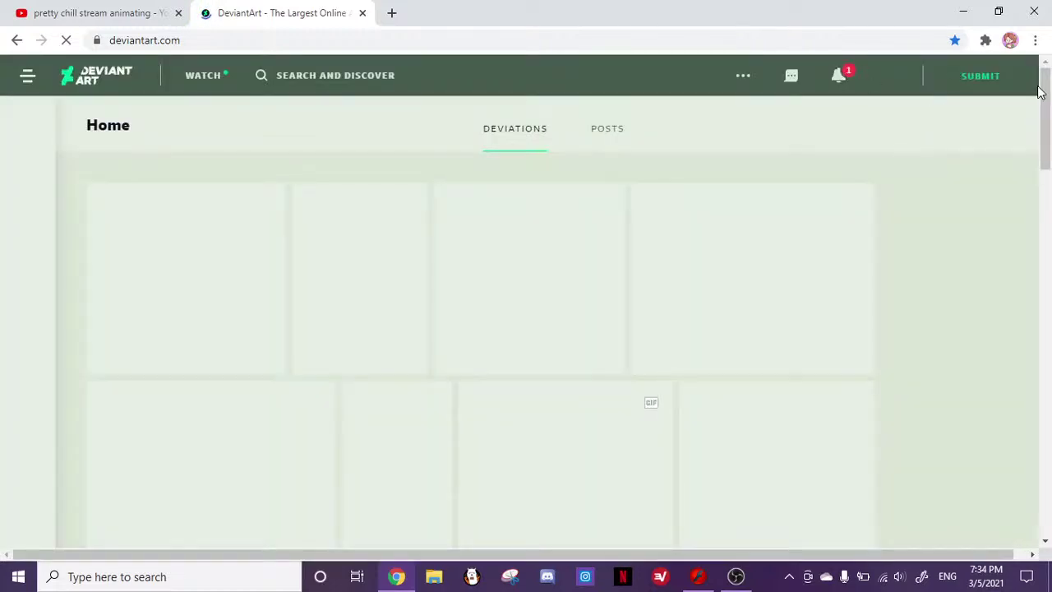
pyautogui.moveTo(986, 77)
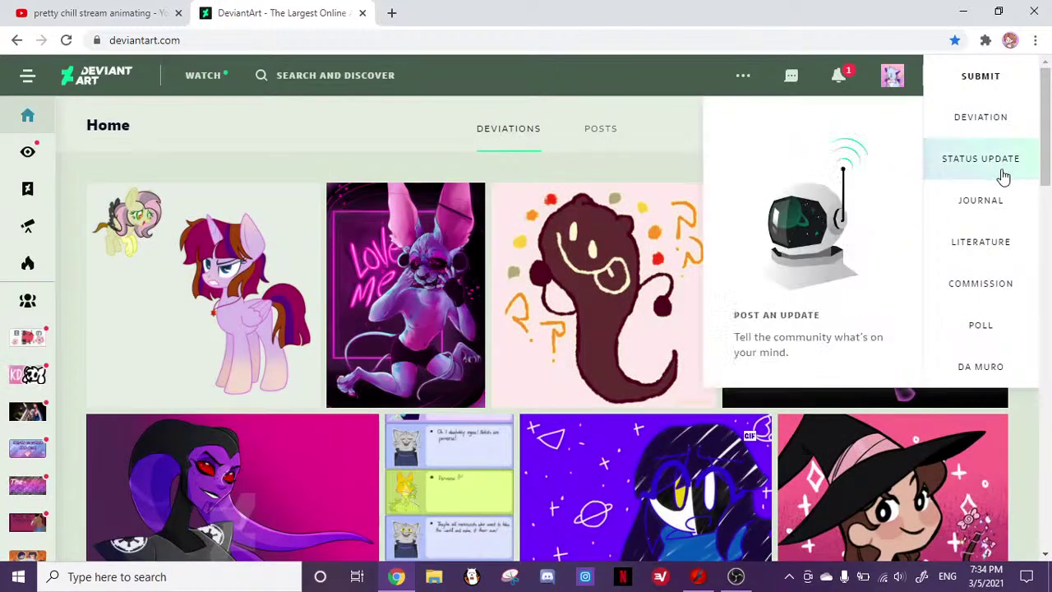
pyautogui.click(1000, 177)
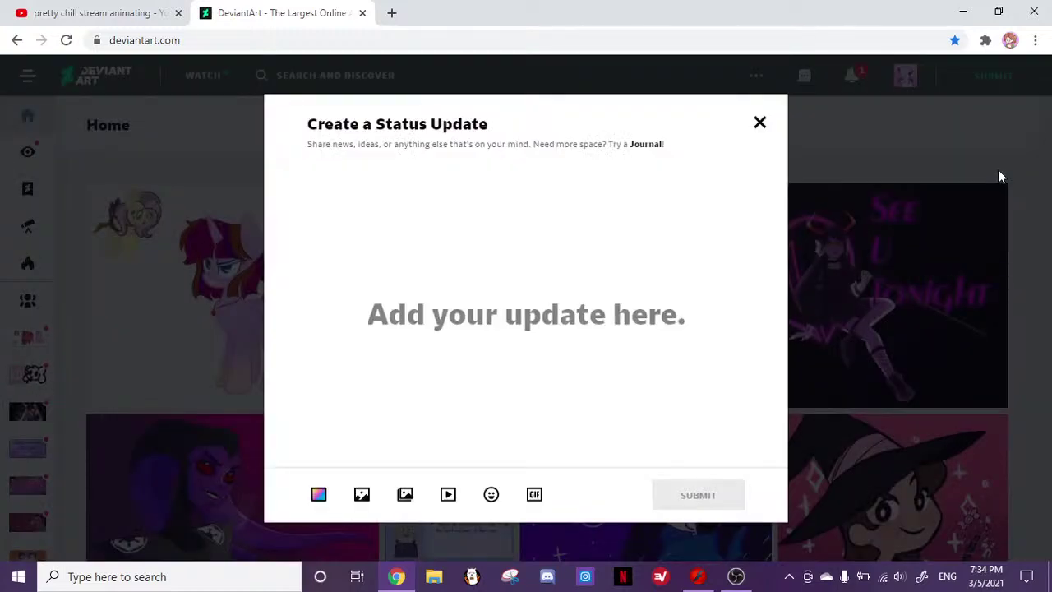
# - Write "im streaming!" with the copied stream link as the status update and submit it
pyautogui.write('im')
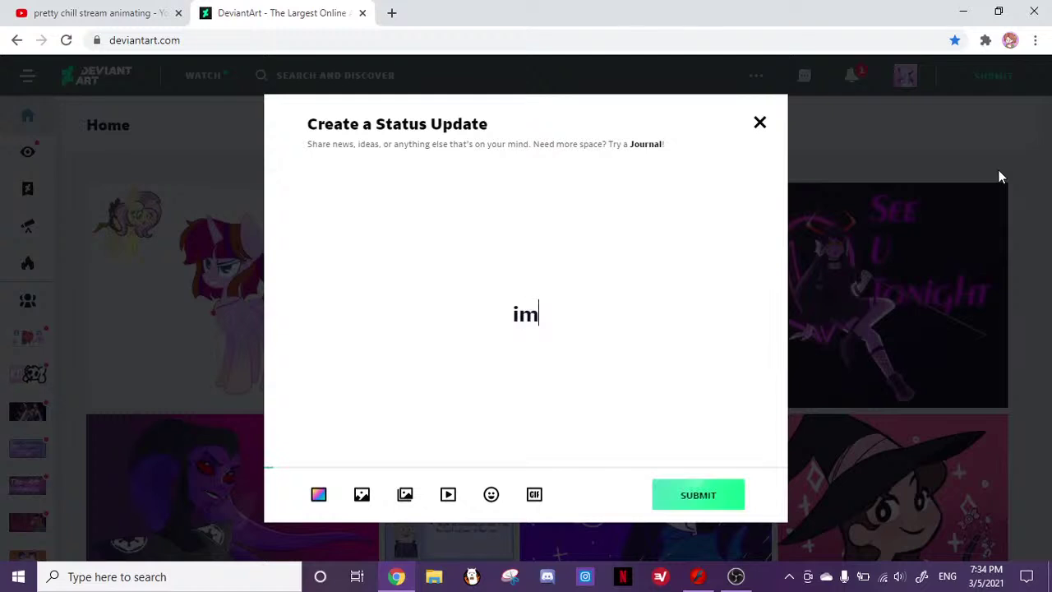
pyautogui.write(' streaming')
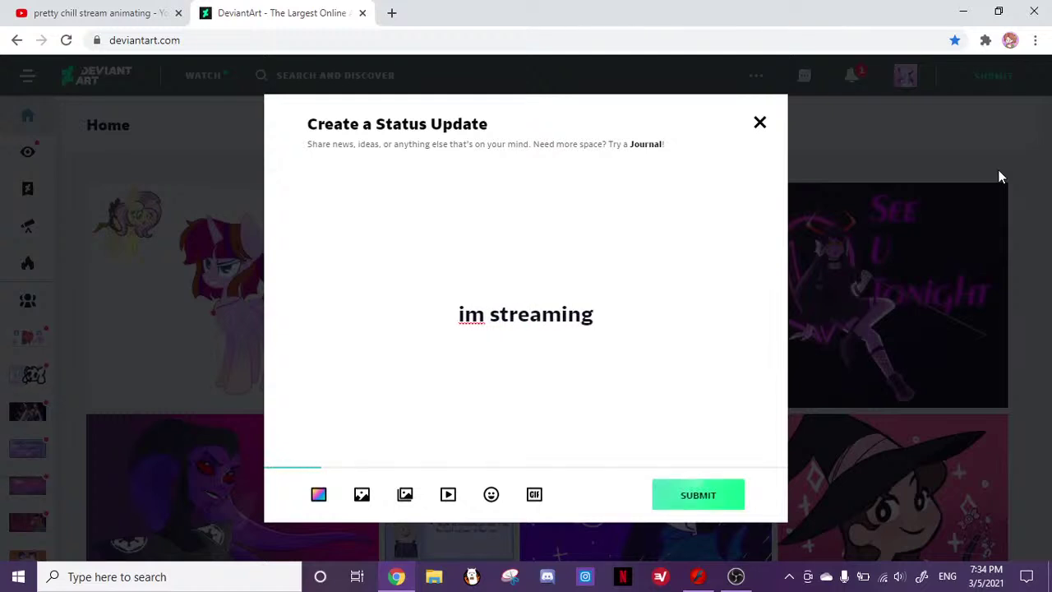
pyautogui.write('!')
pyautogui.hotkey('ctrl', 'v')
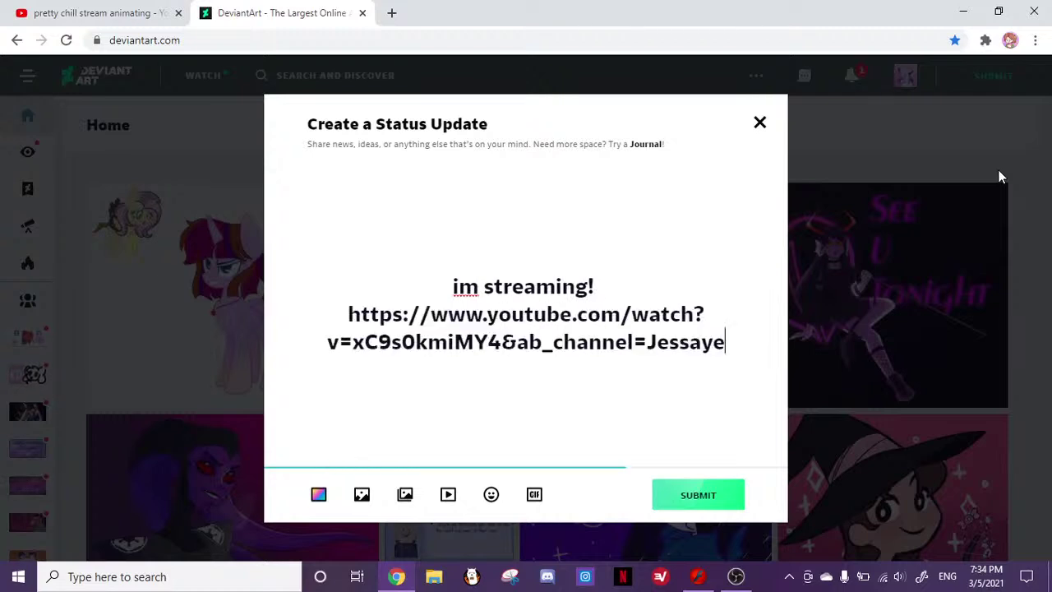
pyautogui.click(699, 497)
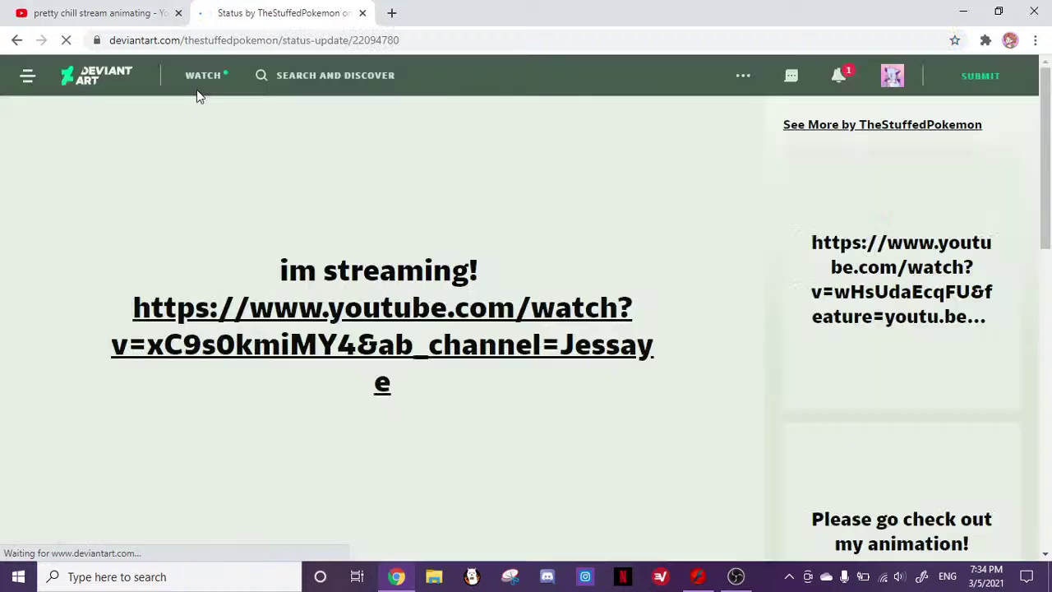
# - Return to the YouTube stream page, switch to Macromedia Flash and play the animation from frame 1
pyautogui.click(116, 10)
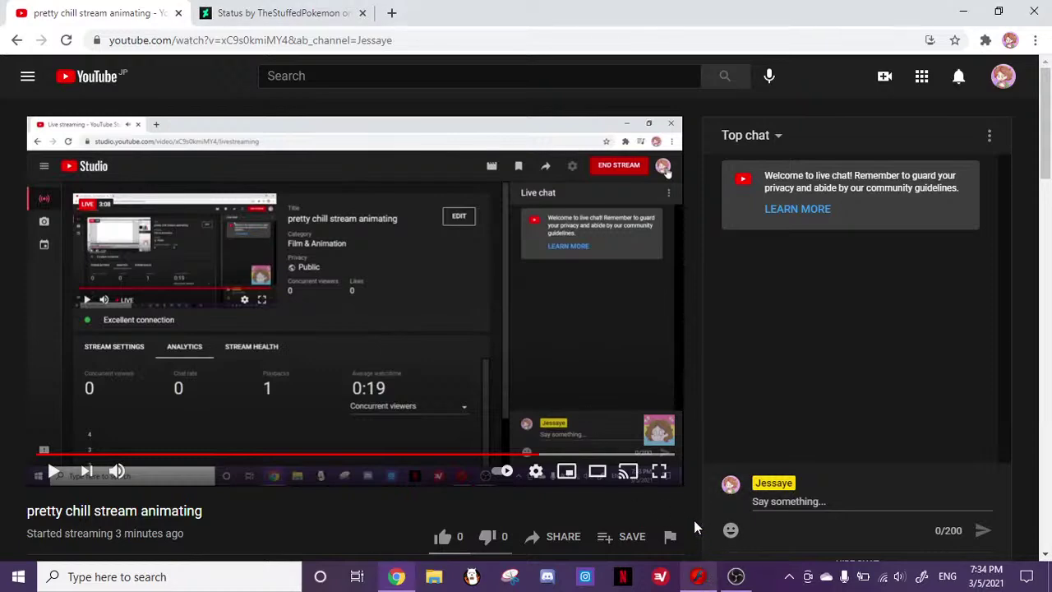
pyautogui.click(698, 576)
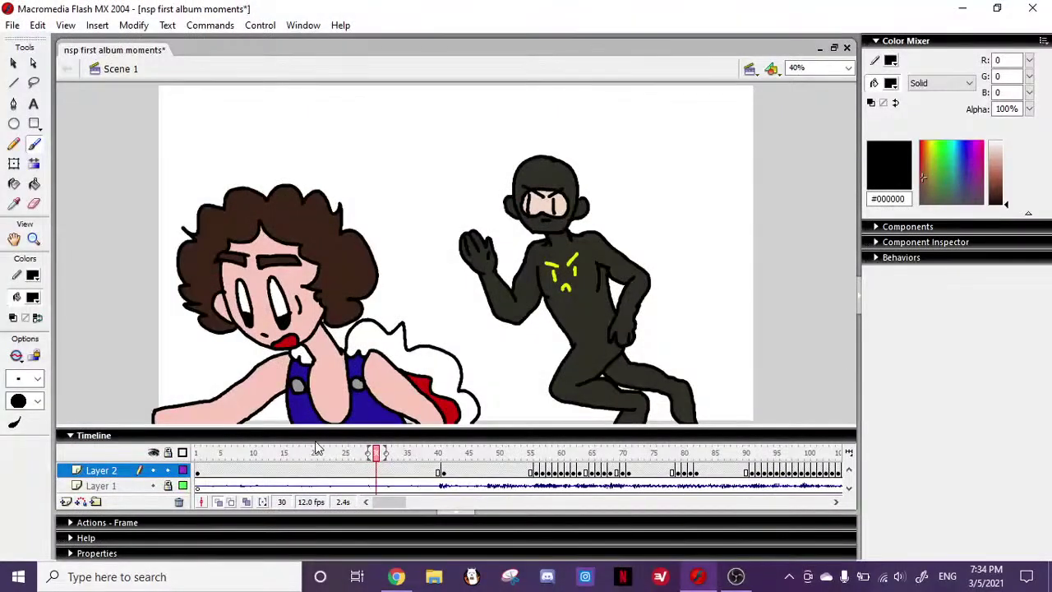
pyautogui.moveTo(390, 502); pyautogui.dragTo(396, 502)
pyautogui.moveTo(372, 455); pyautogui.dragTo(570, 461)
pyautogui.moveTo(403, 501); pyautogui.dragTo(413, 501)
pyautogui.moveTo(345, 456)
pyautogui.mouseDown()
pyautogui.moveTo(453, 457)
pyautogui.moveTo(351, 455)
pyautogui.moveTo(200, 430)
pyautogui.moveTo(190, 415)
pyautogui.moveTo(264, 423)
pyautogui.moveTo(195, 426)
pyautogui.mouseUp()
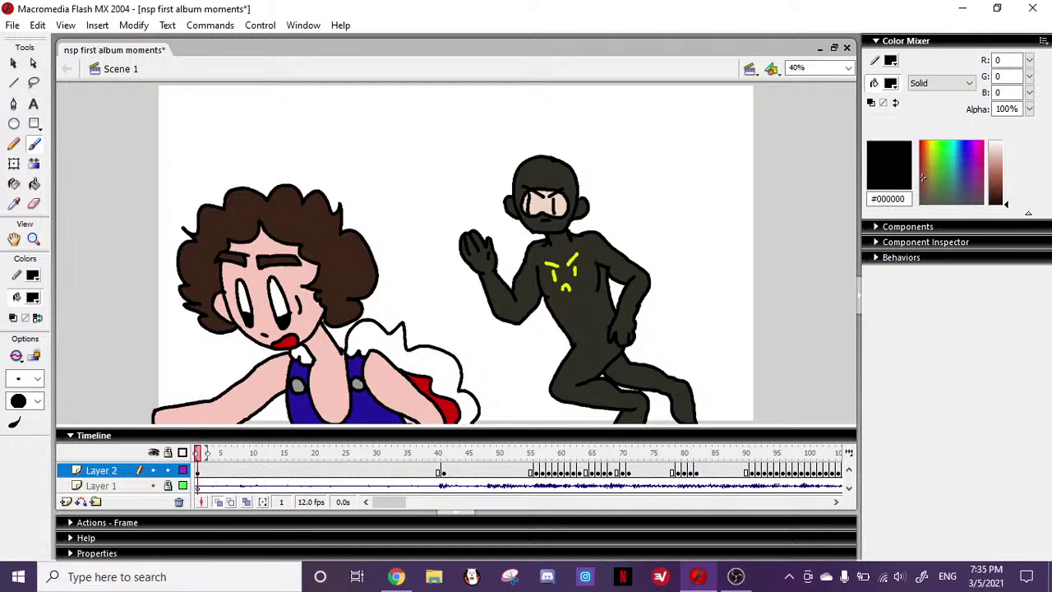
pyautogui.press('Return')
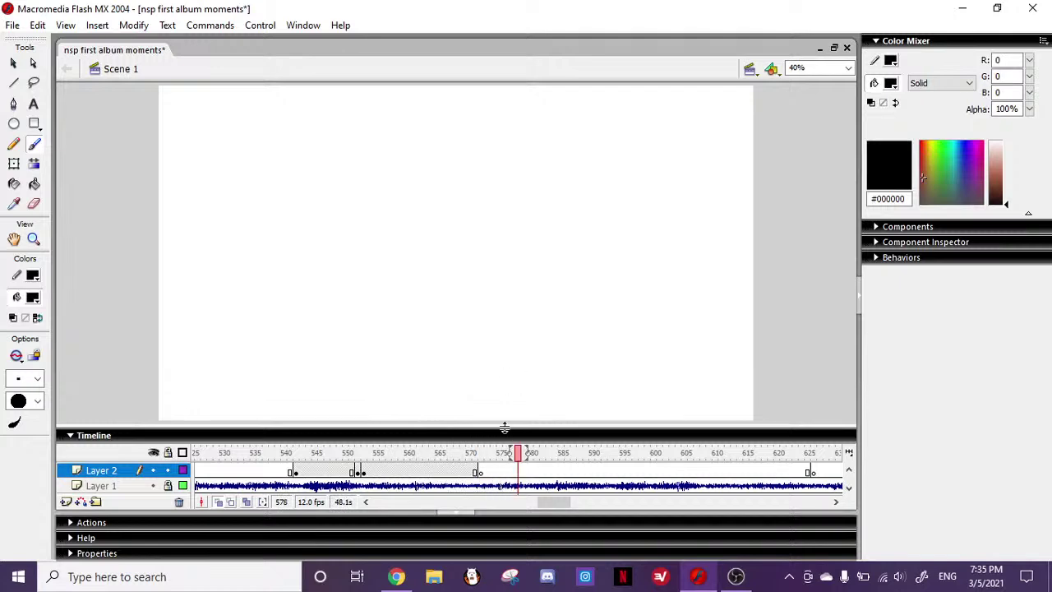
# - Skip ahead past the blank frames after 576 and play the animation through to its last frame
pyautogui.moveTo(549, 505); pyautogui.dragTo(580, 508)
pyautogui.click(627, 453)
pyautogui.press('Return')
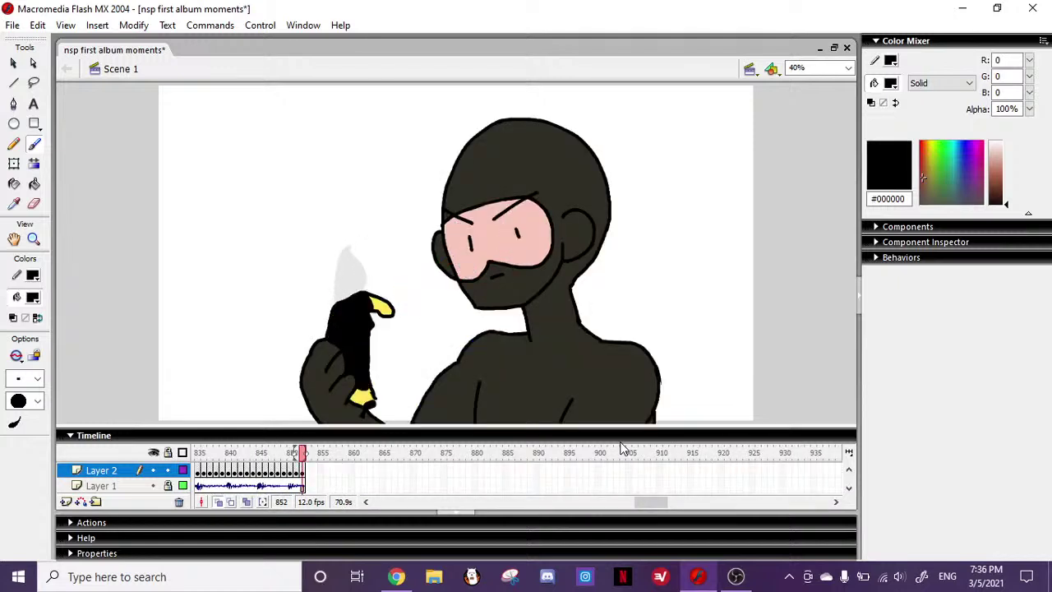
# - Examine the laser-eyes drawing around frame 833 and the bald character's frames from 784 back to 776
pyautogui.moveTo(651, 502); pyautogui.dragTo(629, 502)
pyautogui.click(550, 473)
pyautogui.moveTo(550, 473)
pyautogui.mouseDown()
pyautogui.moveTo(612, 475)
pyautogui.moveTo(531, 472)
pyautogui.moveTo(552, 490)
pyautogui.mouseUp()
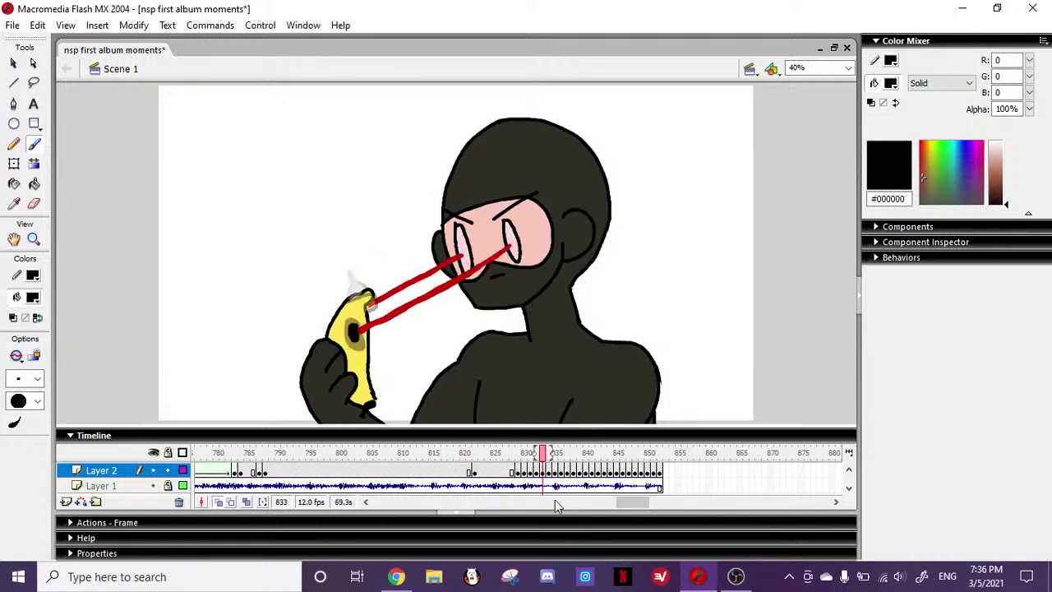
pyautogui.moveTo(629, 504); pyautogui.dragTo(614, 503)
pyautogui.moveTo(507, 453)
pyautogui.mouseDown()
pyautogui.moveTo(460, 451)
pyautogui.moveTo(513, 458)
pyautogui.mouseUp()
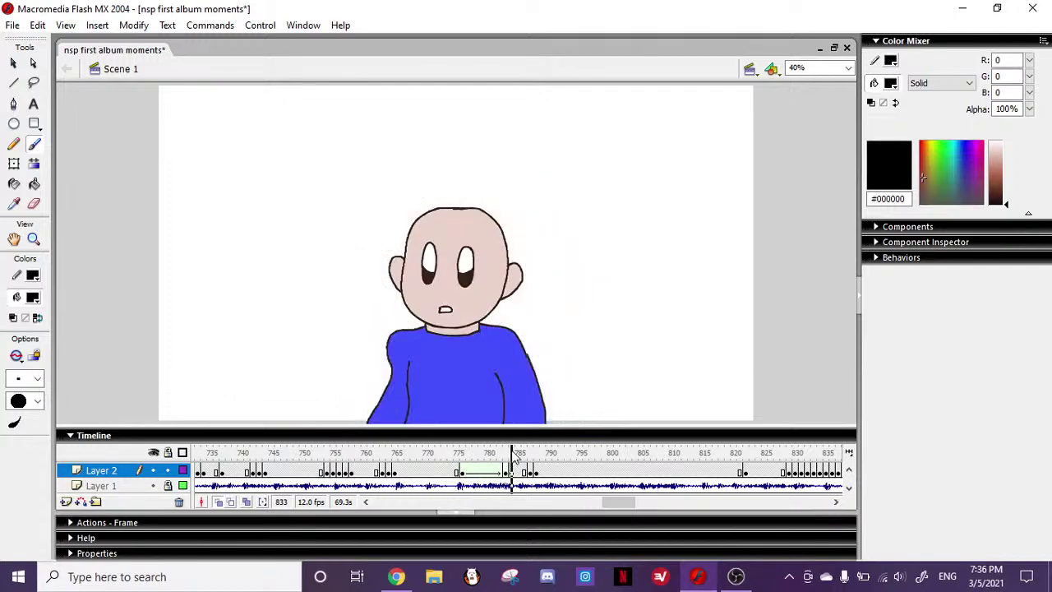
pyautogui.click(511, 450)
pyautogui.moveTo(511, 452); pyautogui.dragTo(465, 454)
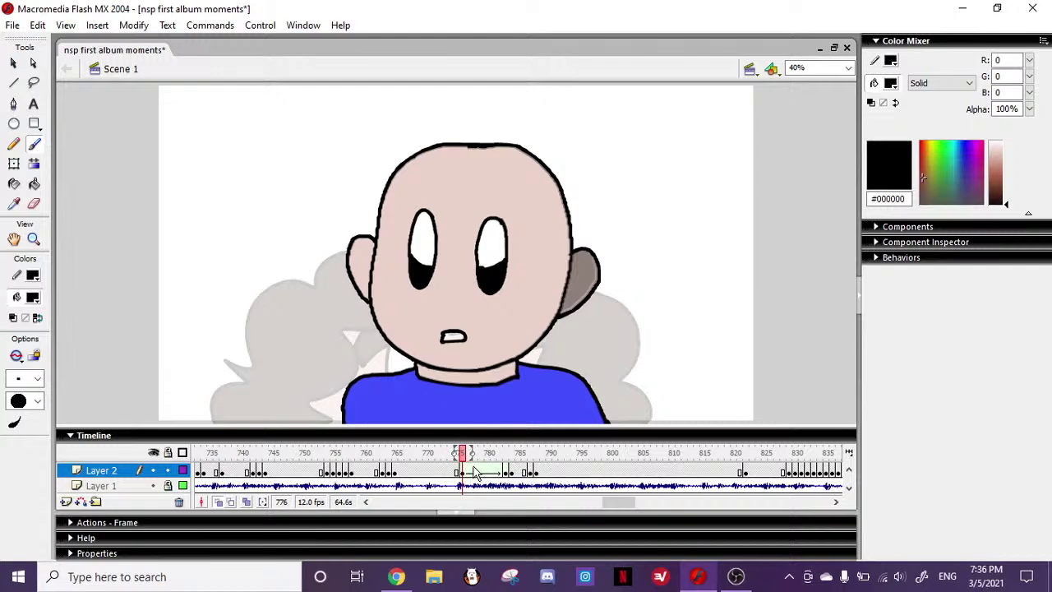
# - Fill both of the bald character's pupils black on frame 786 with the Paint Bucket, then go back to frame 782
pyautogui.moveTo(464, 457)
pyautogui.mouseDown()
pyautogui.moveTo(539, 457)
pyautogui.moveTo(524, 458)
pyautogui.mouseUp()
pyautogui.click(35, 188)
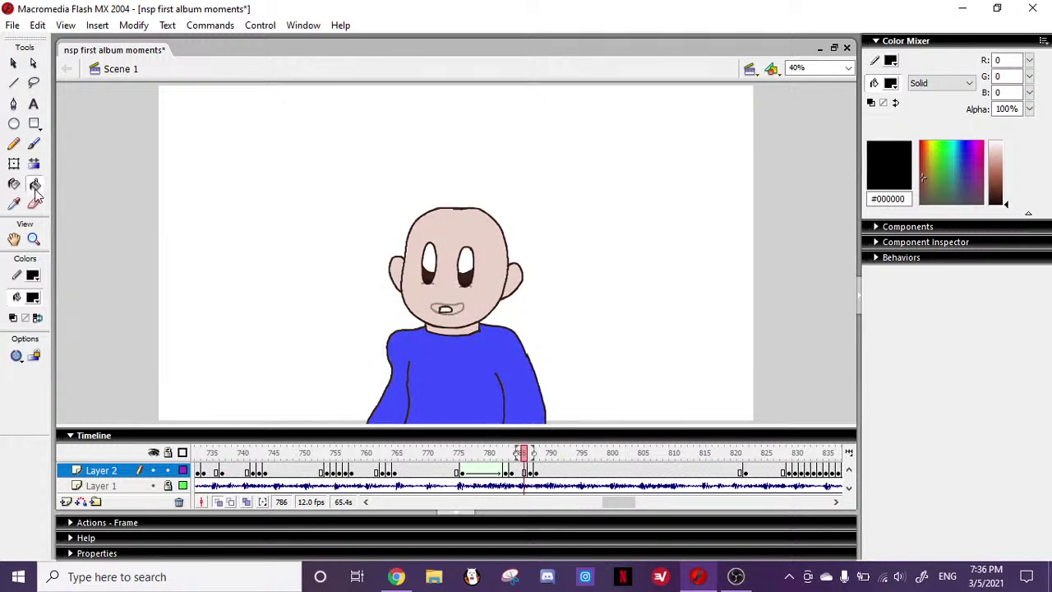
pyautogui.click(432, 272)
pyautogui.click(469, 276)
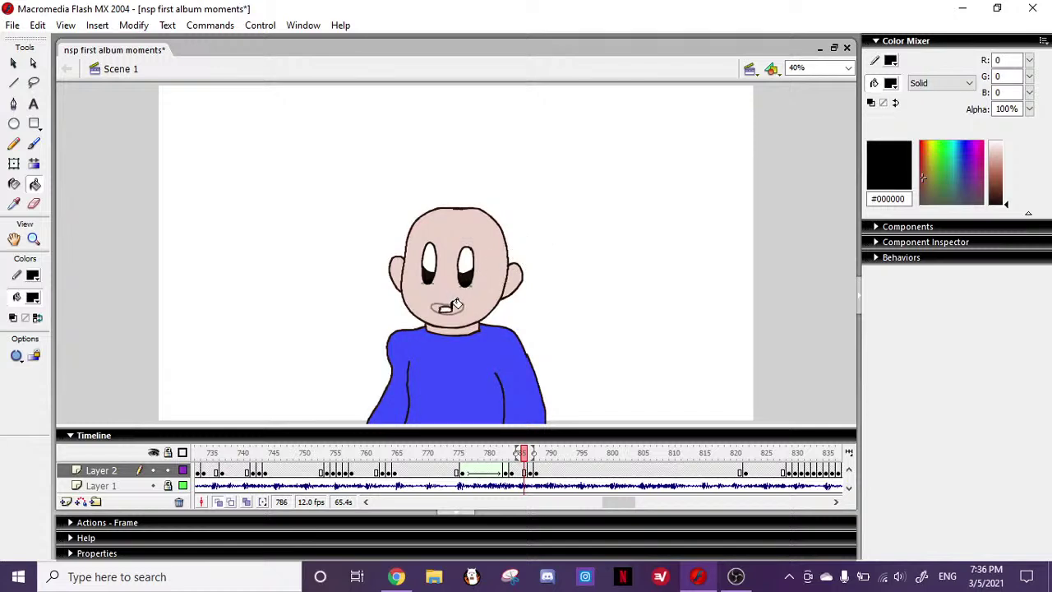
pyautogui.moveTo(508, 457)
pyautogui.mouseDown()
pyautogui.moveTo(463, 458)
pyautogui.moveTo(500, 458)
pyautogui.mouseUp()
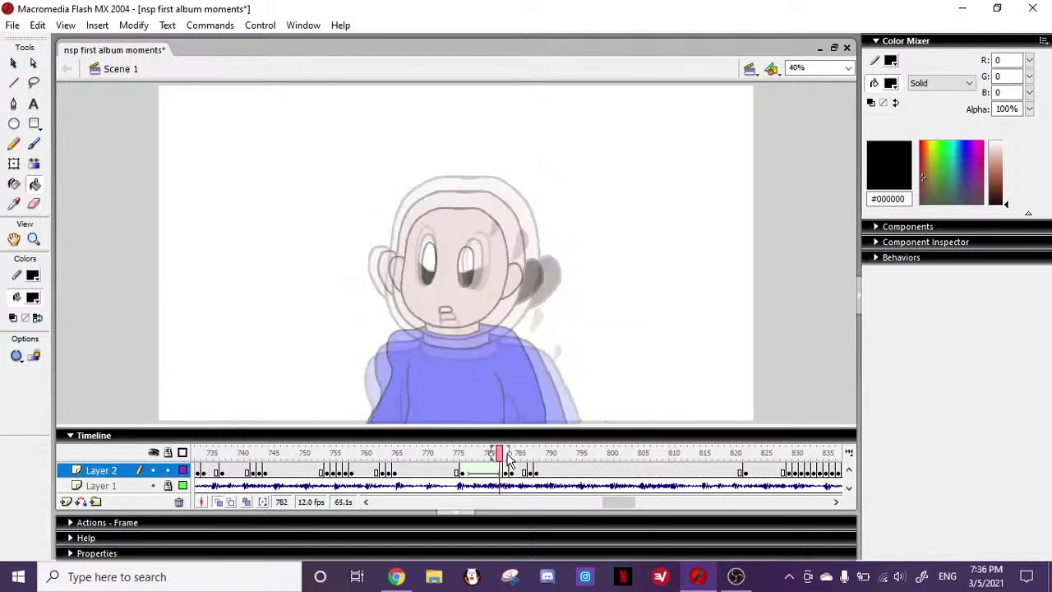
# - Set the tween on Layer 2's frames 776 to 783 to None and back to Shape, and return to frame 777
pyautogui.click(505, 458)
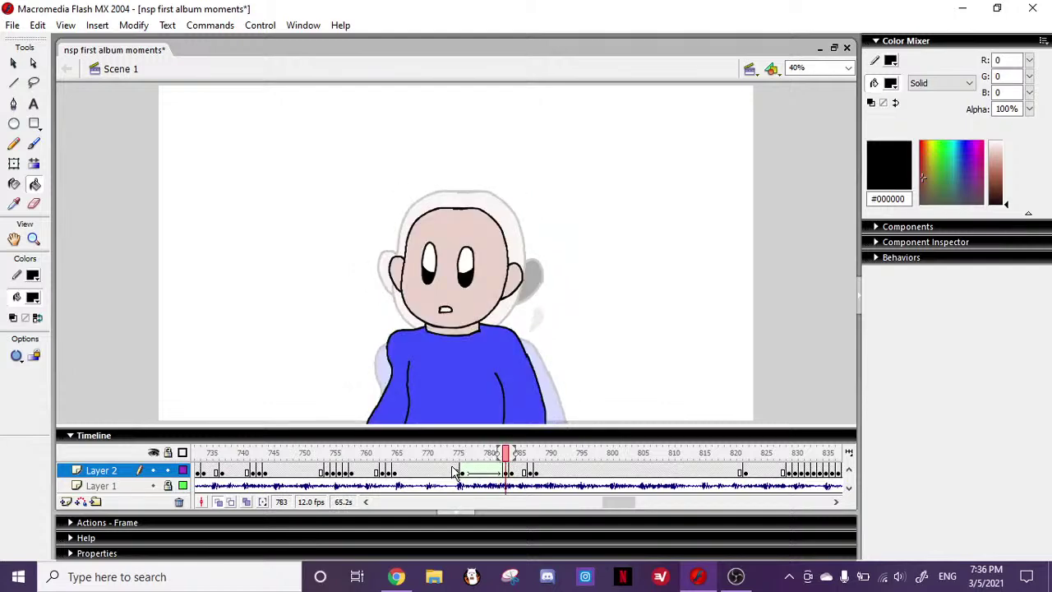
pyautogui.moveTo(463, 477); pyautogui.dragTo(505, 475)
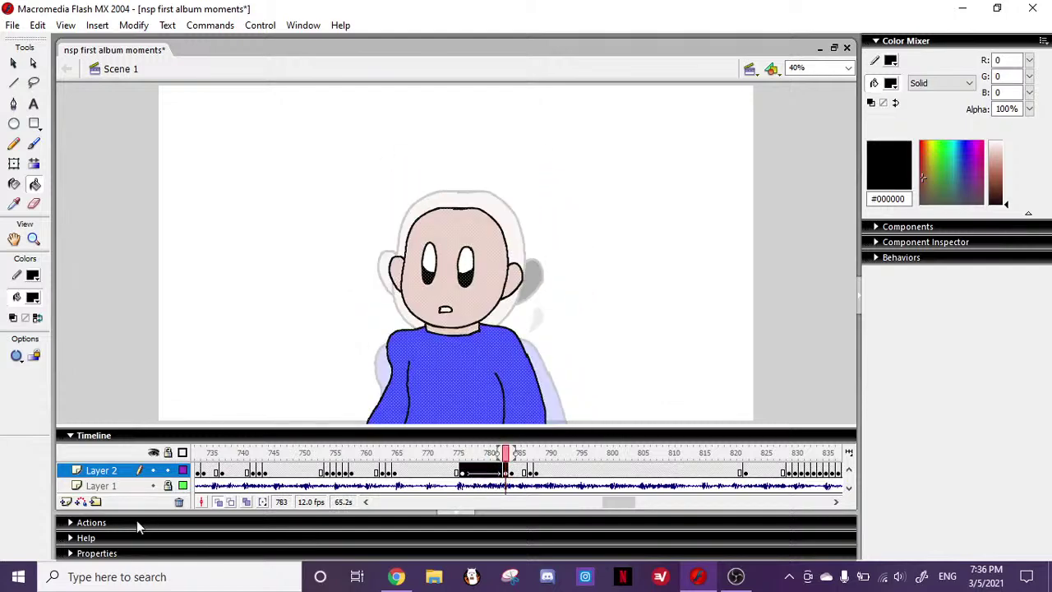
pyautogui.click(126, 557)
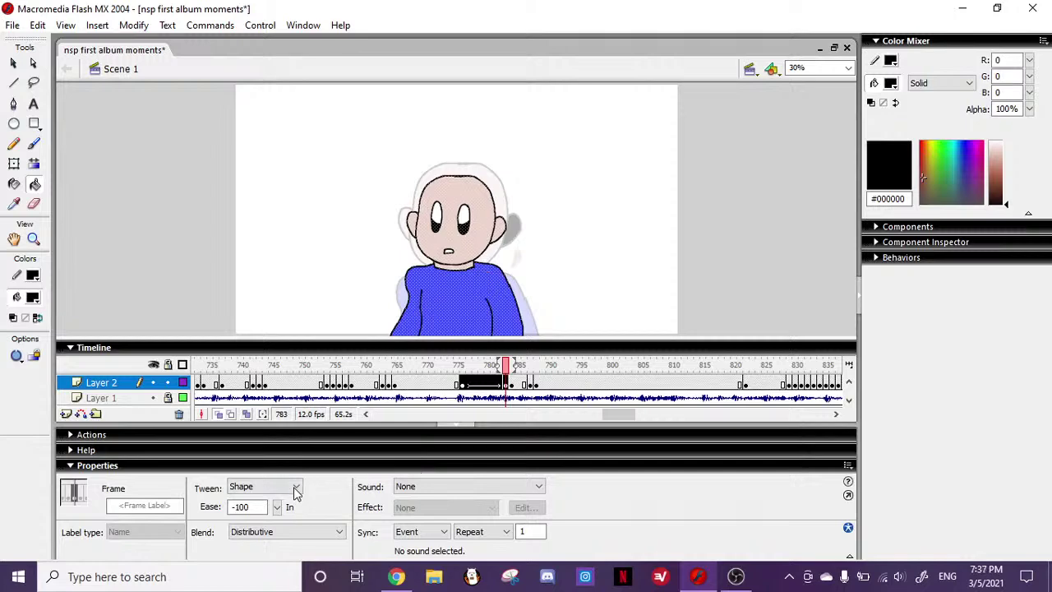
pyautogui.click(289, 487)
pyautogui.click(300, 498)
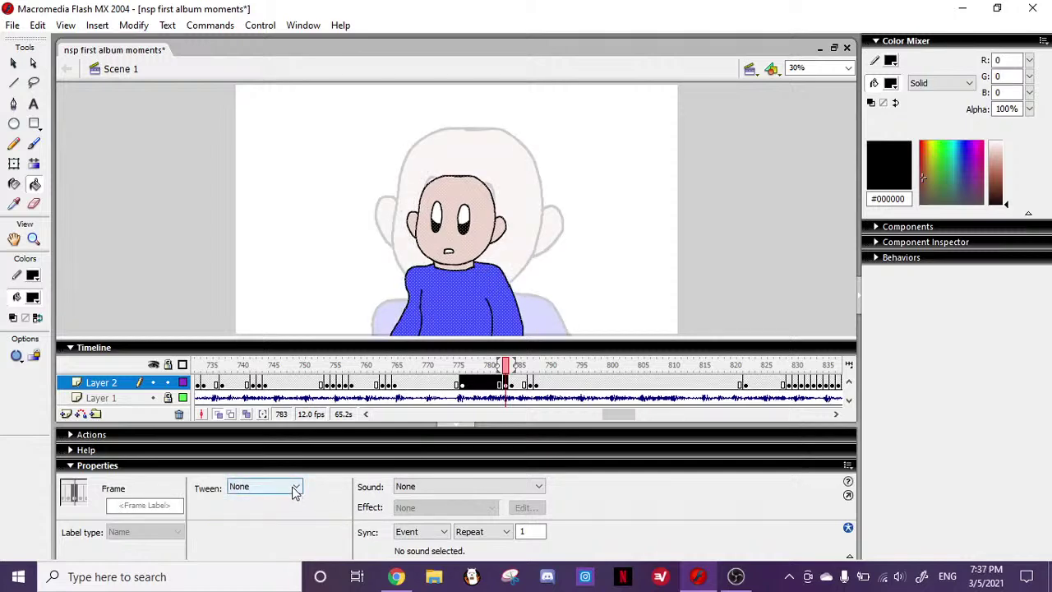
pyautogui.click(294, 492)
pyautogui.click(284, 518)
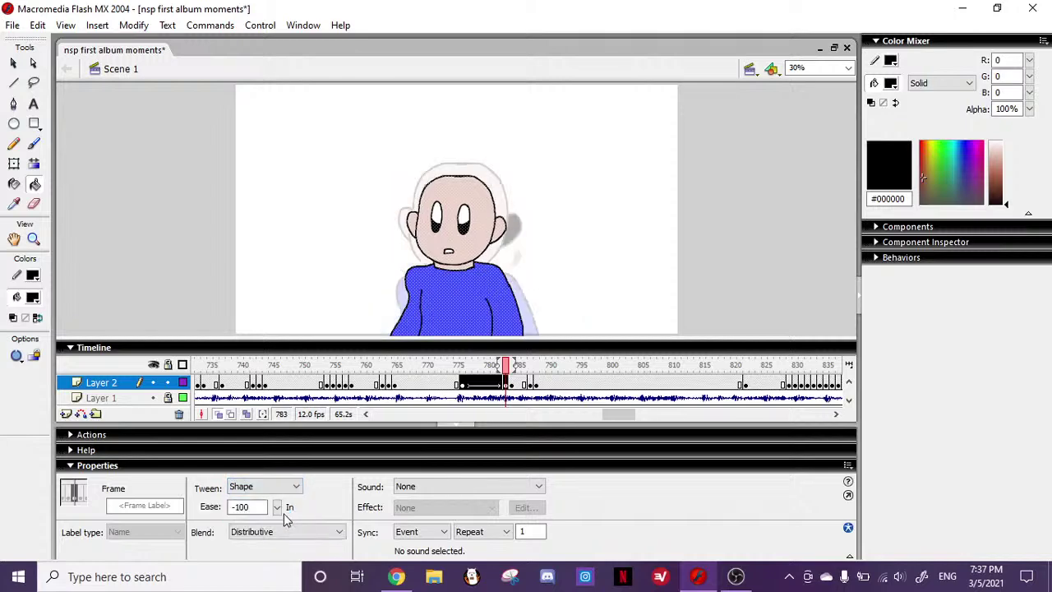
pyautogui.moveTo(502, 365); pyautogui.dragTo(462, 371)
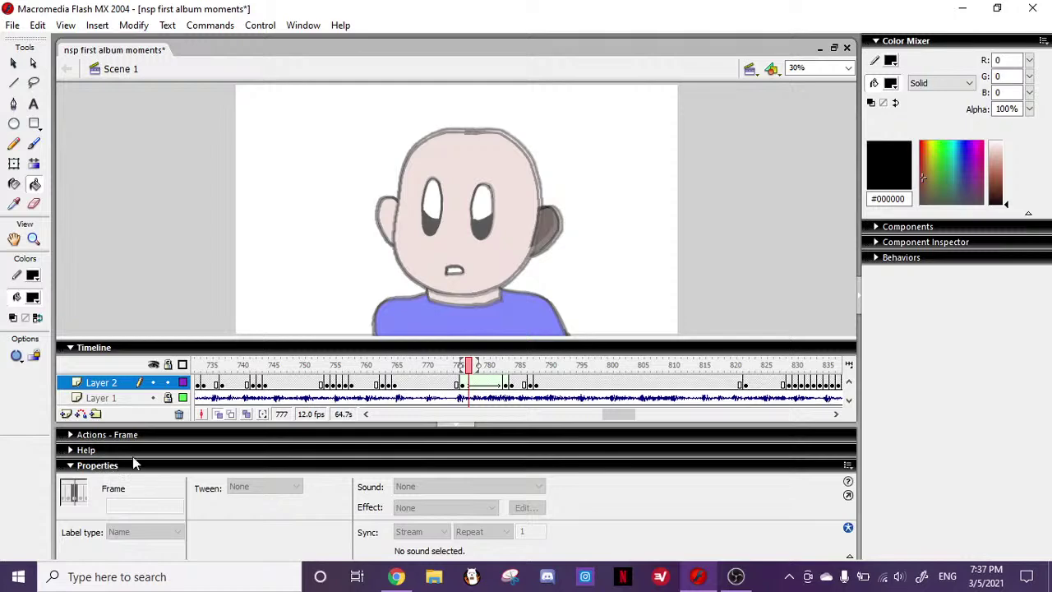
pyautogui.click(86, 466)
# - Go back through the timeline to the uncoloured curly-haired character sketch at frame 488
pyautogui.moveTo(475, 458); pyautogui.dragTo(450, 453)
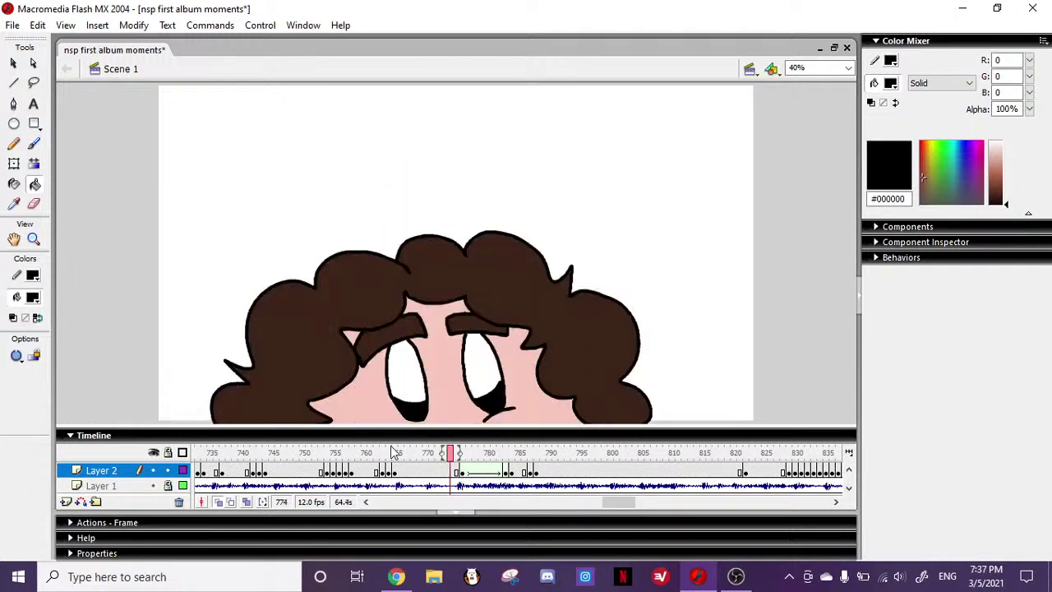
pyautogui.moveTo(609, 503); pyautogui.dragTo(516, 515)
pyautogui.moveTo(329, 470); pyautogui.dragTo(493, 465)
pyautogui.moveTo(516, 504); pyautogui.dragTo(532, 507)
pyautogui.click(485, 457)
pyautogui.moveTo(485, 457); pyautogui.dragTo(425, 458)
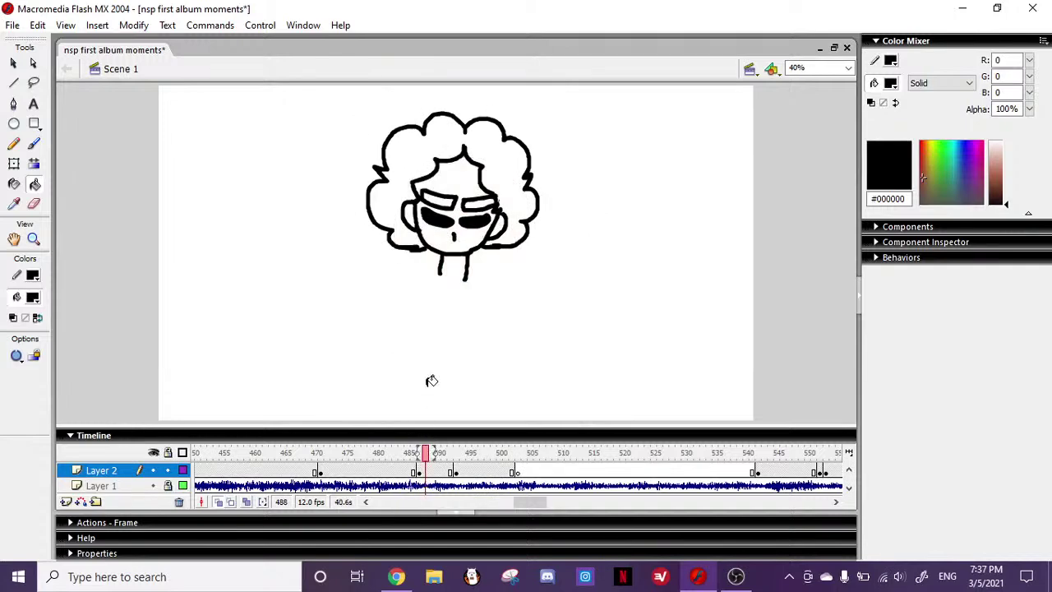
# - Brush a circular hand beside the blank head on frame 494, with two curved arm lines leading towards the neck
pyautogui.click(33, 144)
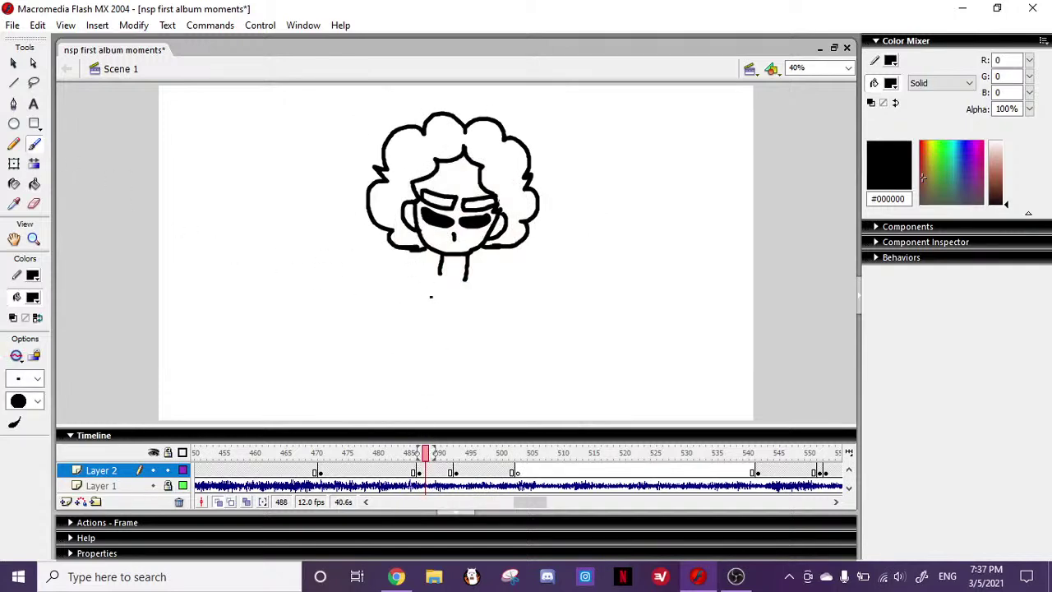
pyautogui.moveTo(427, 455); pyautogui.dragTo(463, 456)
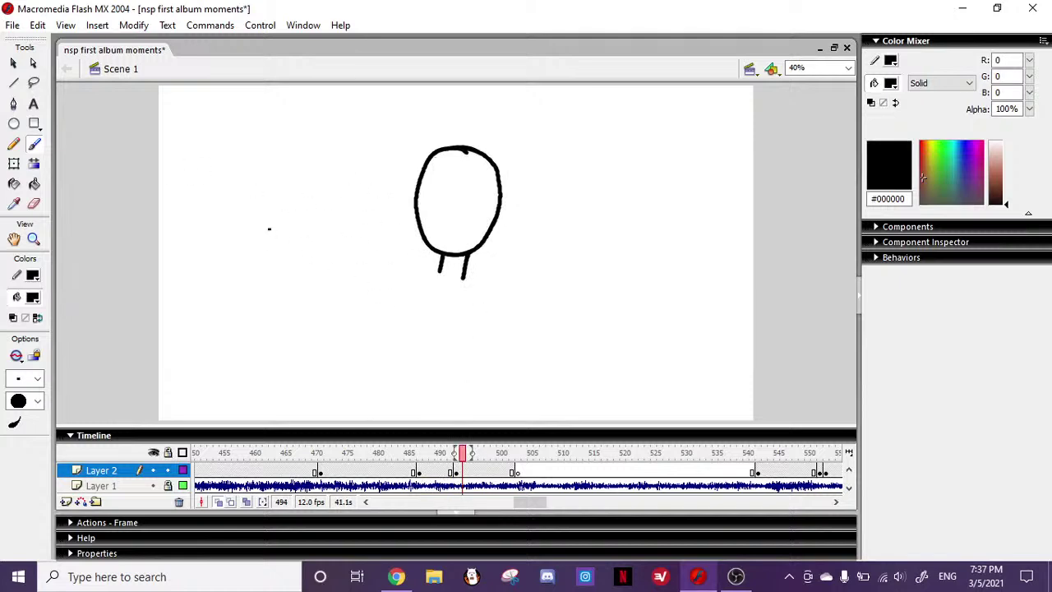
pyautogui.moveTo(319, 191)
pyautogui.mouseDown()
pyautogui.moveTo(290, 216)
pyautogui.moveTo(332, 200)
pyautogui.moveTo(310, 191)
pyautogui.mouseUp()
pyautogui.moveTo(434, 270)
pyautogui.mouseDown()
pyautogui.moveTo(359, 260)
pyautogui.moveTo(333, 217)
pyautogui.mouseUp()
pyautogui.moveTo(326, 256)
pyautogui.mouseDown()
pyautogui.moveTo(344, 278)
pyautogui.moveTo(409, 293)
pyautogui.mouseUp()
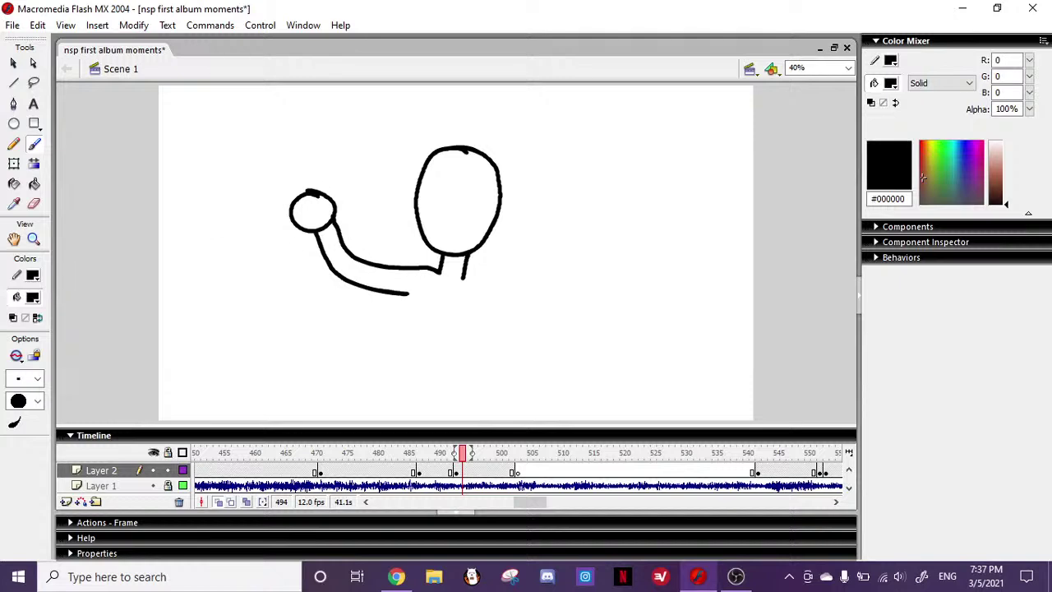
# - Erase the two curved arm lines between the hand circle and the neck, keeping the circle
pyautogui.click(33, 204)
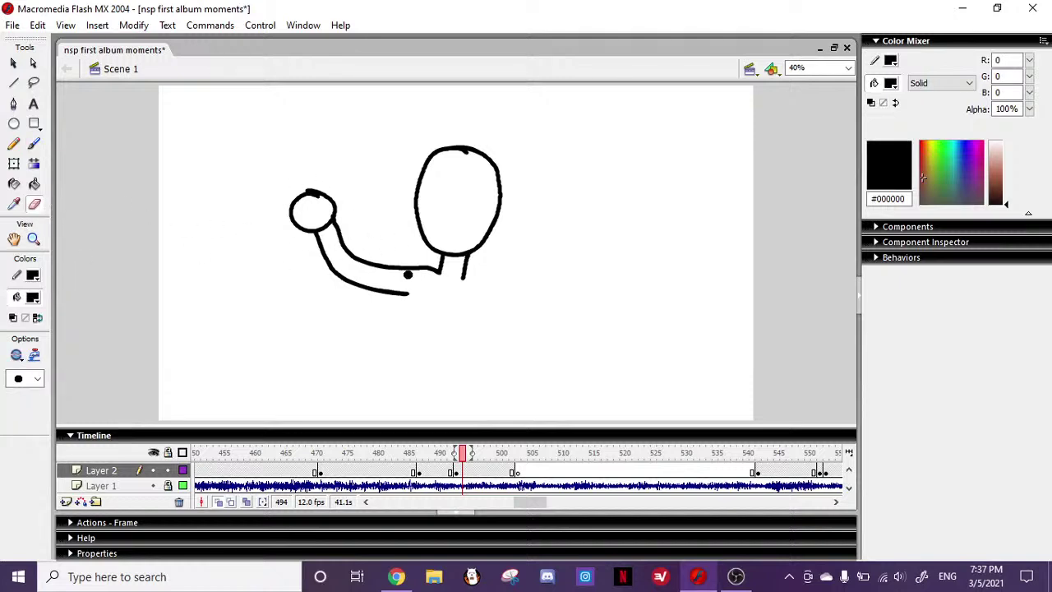
pyautogui.moveTo(327, 198); pyautogui.dragTo(319, 237)
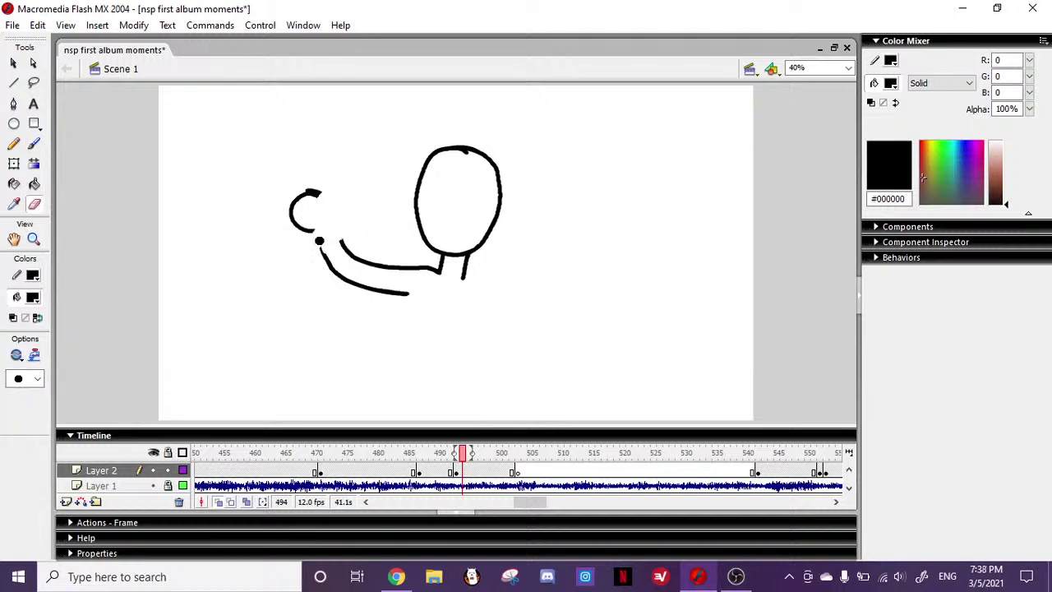
pyautogui.hotkey('ctrl', 'z')
pyautogui.moveTo(396, 293)
pyautogui.mouseDown()
pyautogui.moveTo(312, 255)
pyautogui.moveTo(440, 267)
pyautogui.mouseUp()
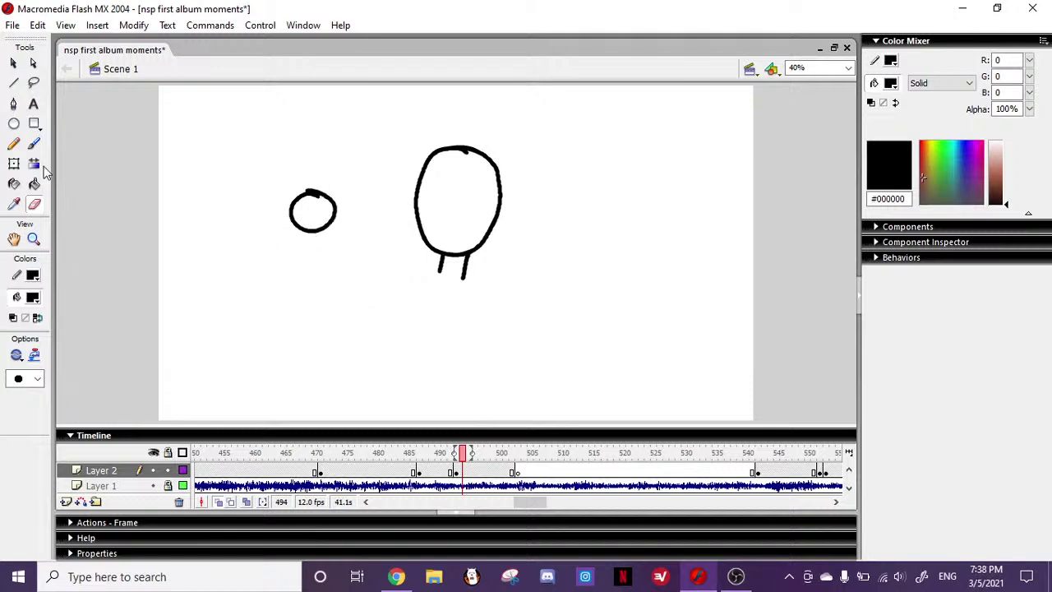
# - Brush slanted eyebrows, narrow eye outlines and a small mouth onto the blank head on frame 493
pyautogui.click(34, 143)
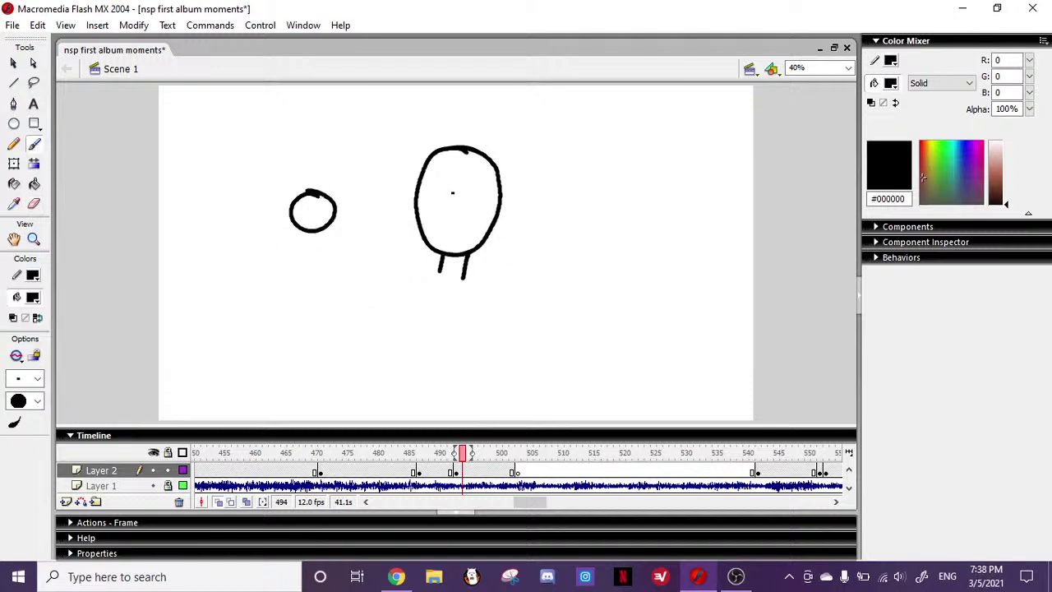
pyautogui.moveTo(463, 453); pyautogui.dragTo(456, 453)
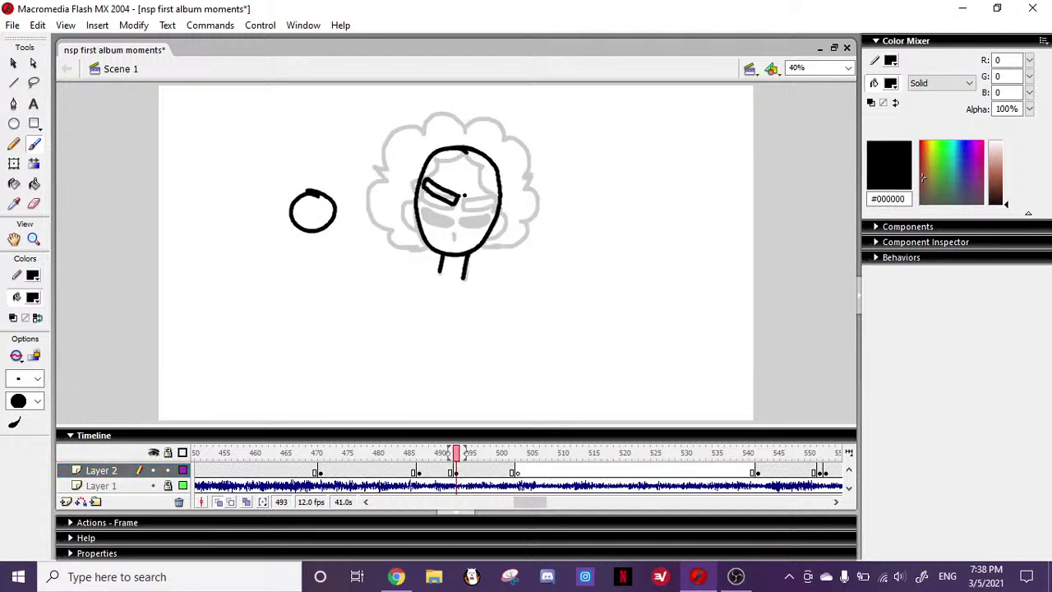
pyautogui.moveTo(469, 198); pyautogui.dragTo(465, 197)
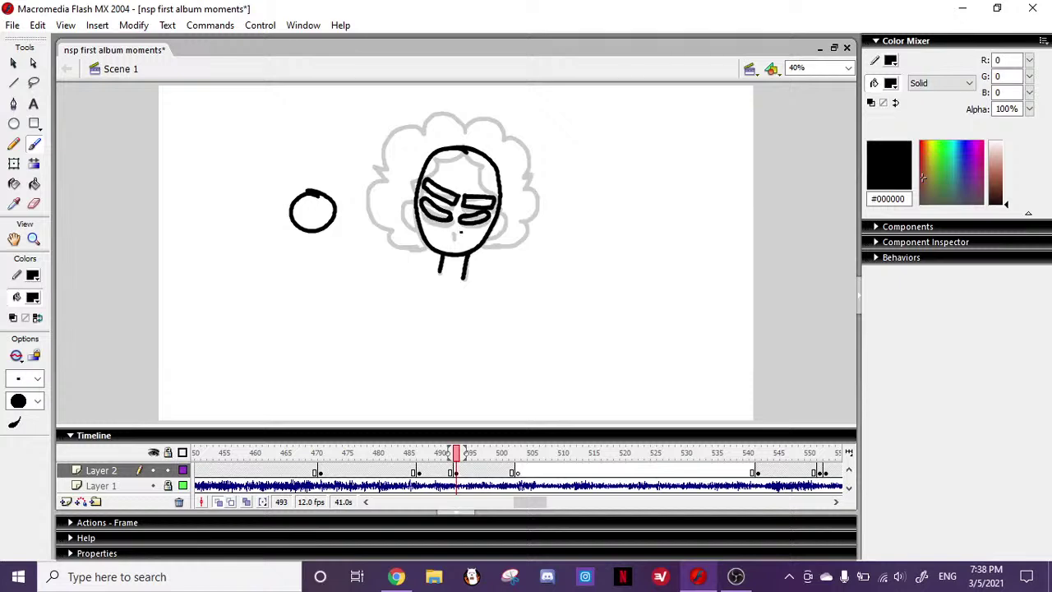
# - Fill both eyes of the head on frame 493 black with the Paint Bucket, then return to the Brush
pyautogui.click(33, 183)
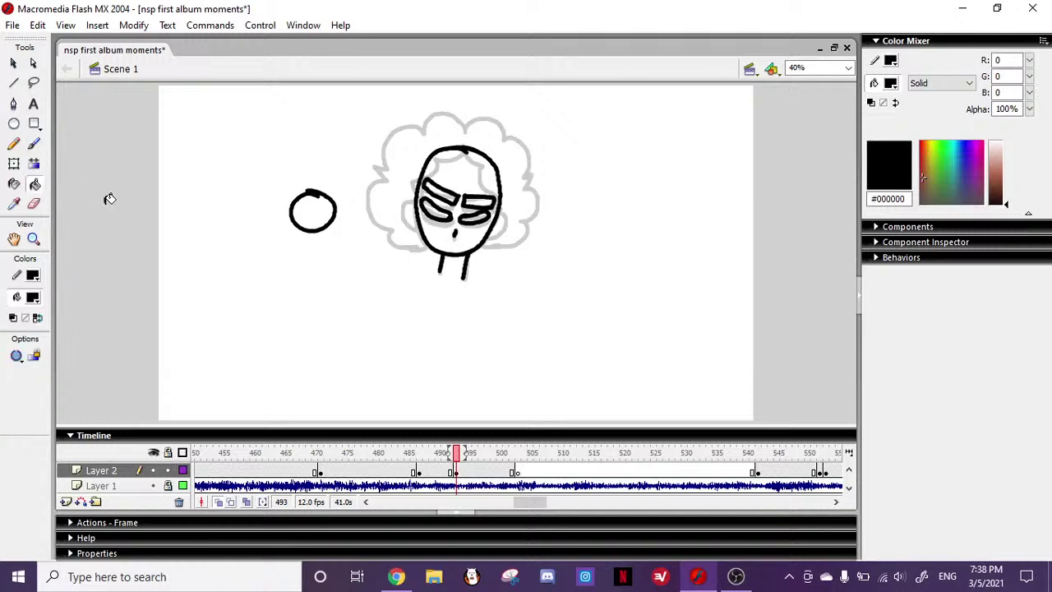
pyautogui.click(446, 207)
pyautogui.click(483, 213)
pyautogui.click(34, 143)
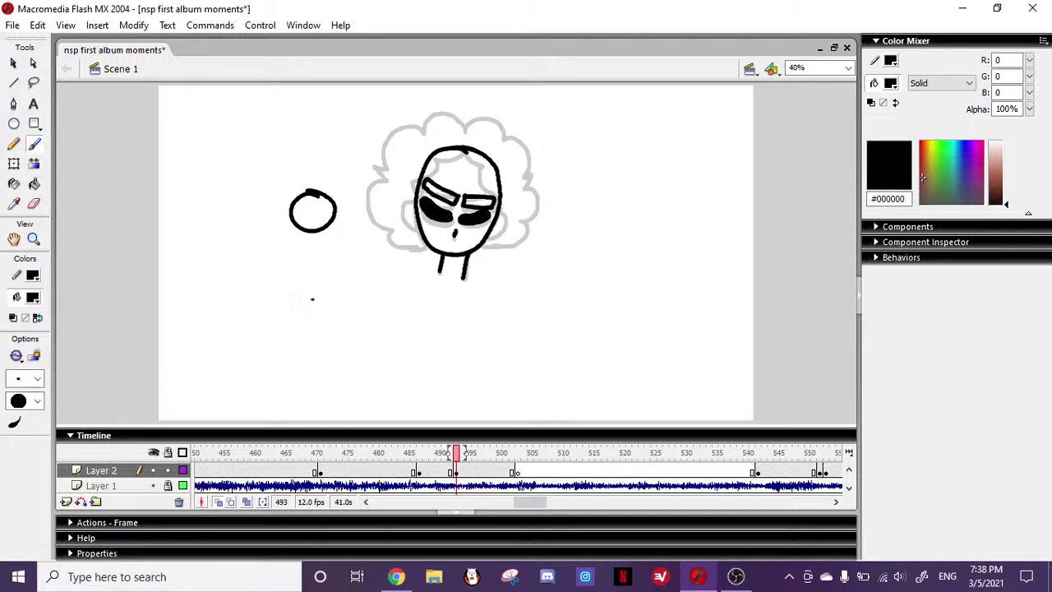
# - Review the frames around the new head sketch, then go to the raised-hand drawing at frame 544
pyautogui.click(431, 453)
pyautogui.click(466, 455)
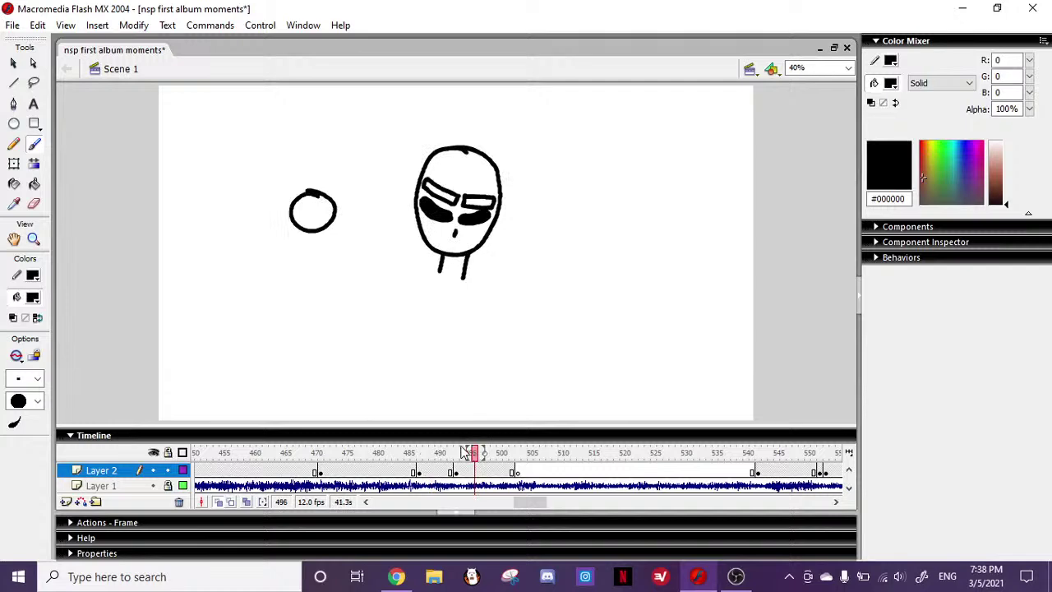
pyautogui.click(371, 453)
pyautogui.moveTo(512, 501); pyautogui.dragTo(537, 502)
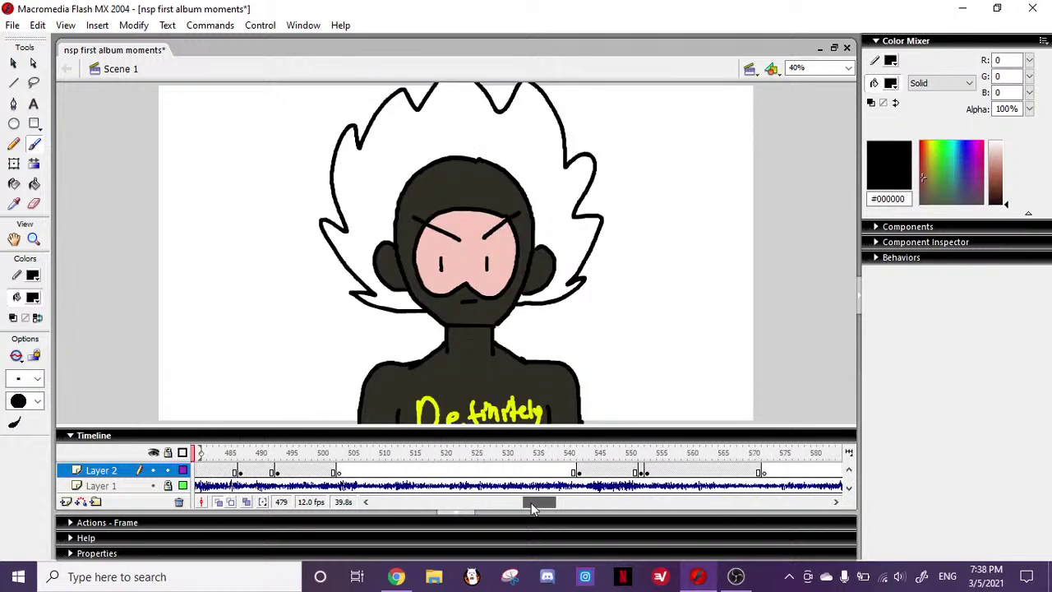
pyautogui.click(592, 453)
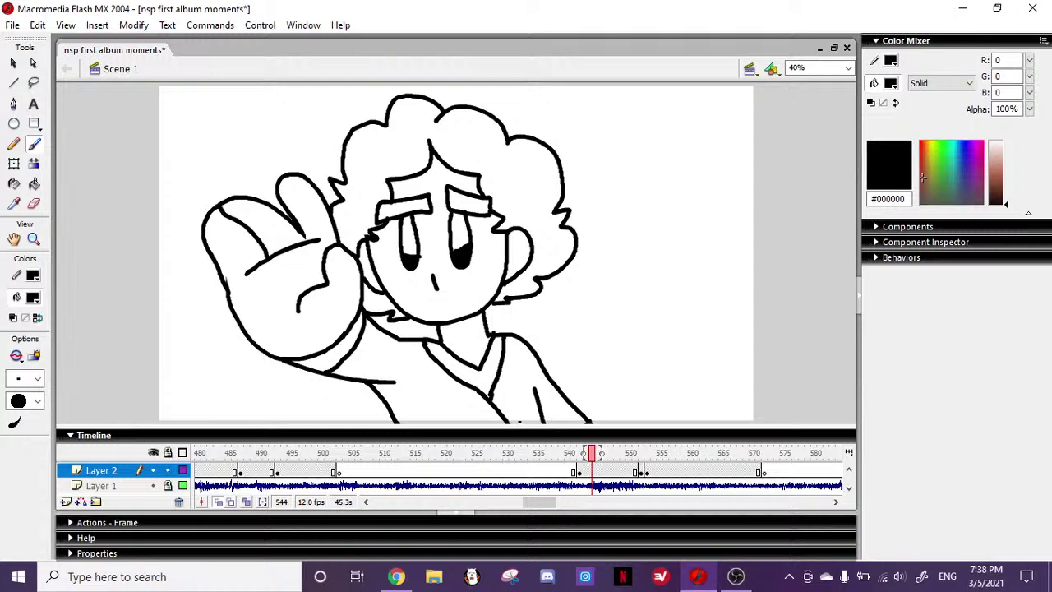
# - Check the YouTube stream page and its live chat, look at OBS, and switch back to Macromedia Flash
pyautogui.click(397, 577)
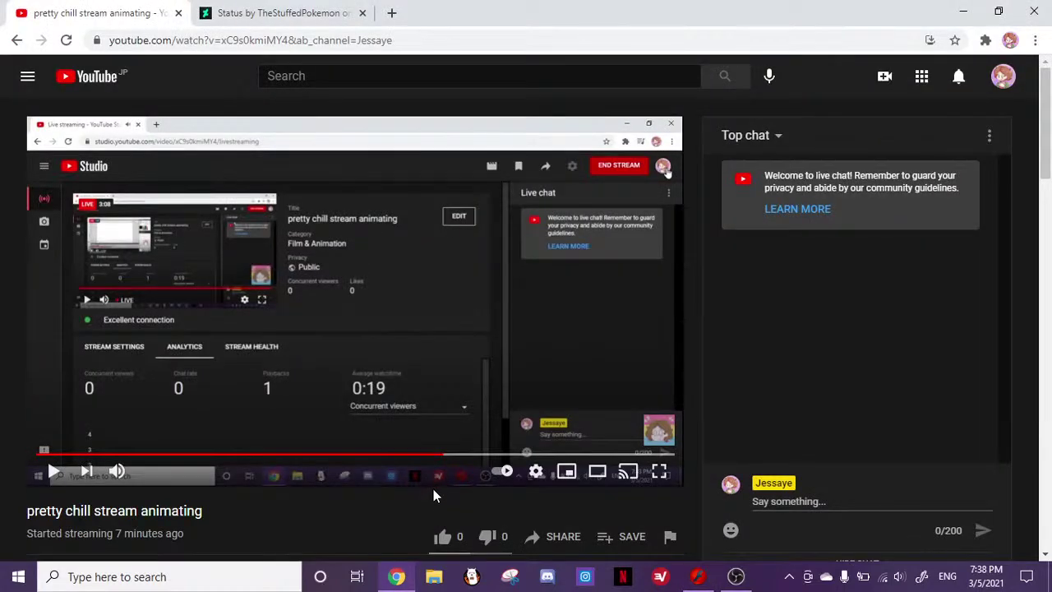
pyautogui.scroll(-1, 433, 489)
pyautogui.scroll(1, 433, 489)
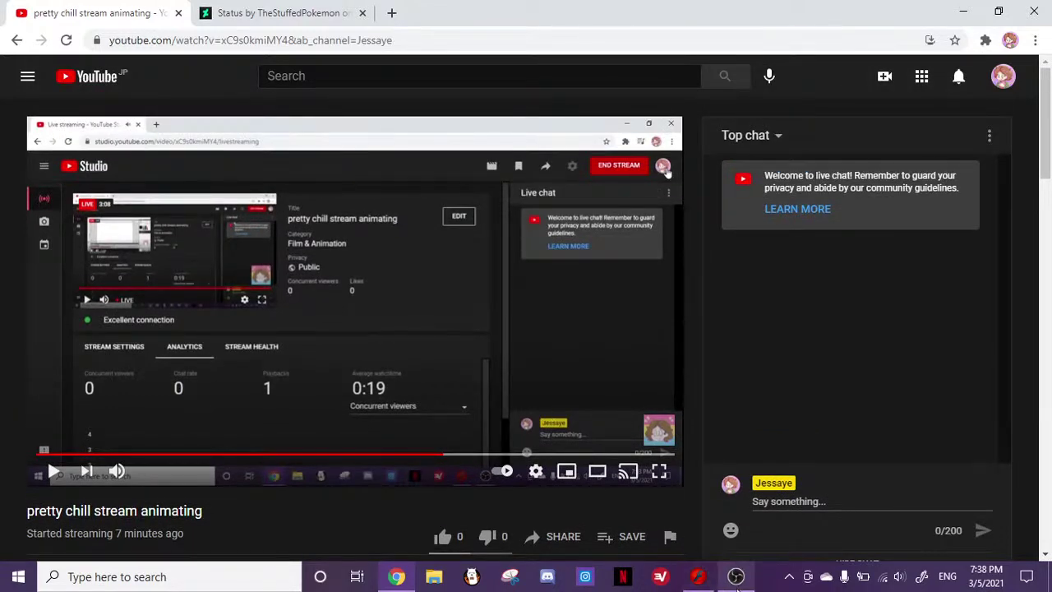
pyautogui.click(736, 577)
pyautogui.click(698, 577)
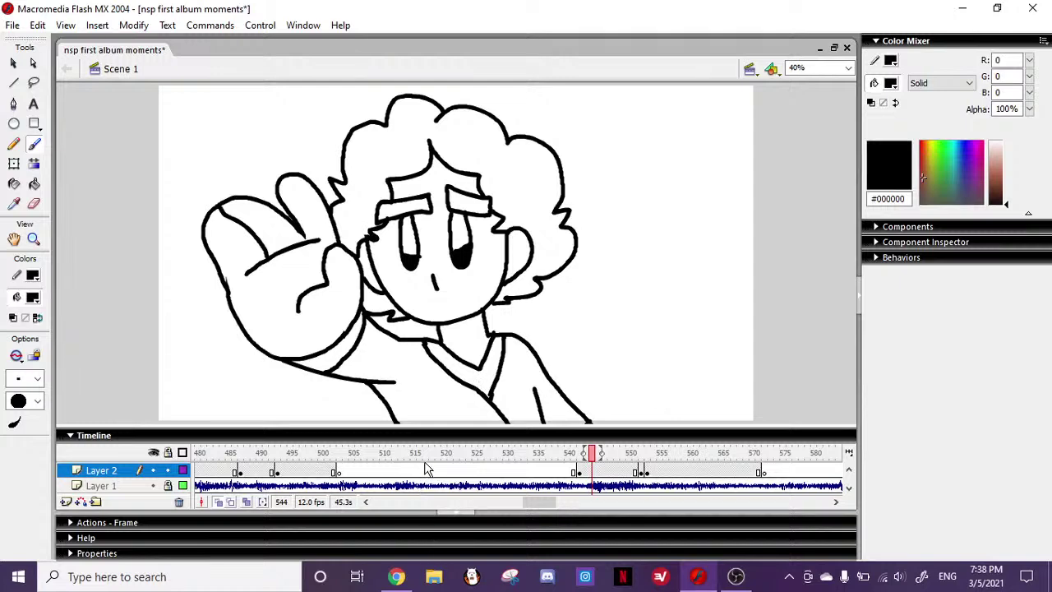
# - Brush a shoulder, a bent arm and a clenched fist onto the curly-haired character on frame 488
pyautogui.click(33, 204)
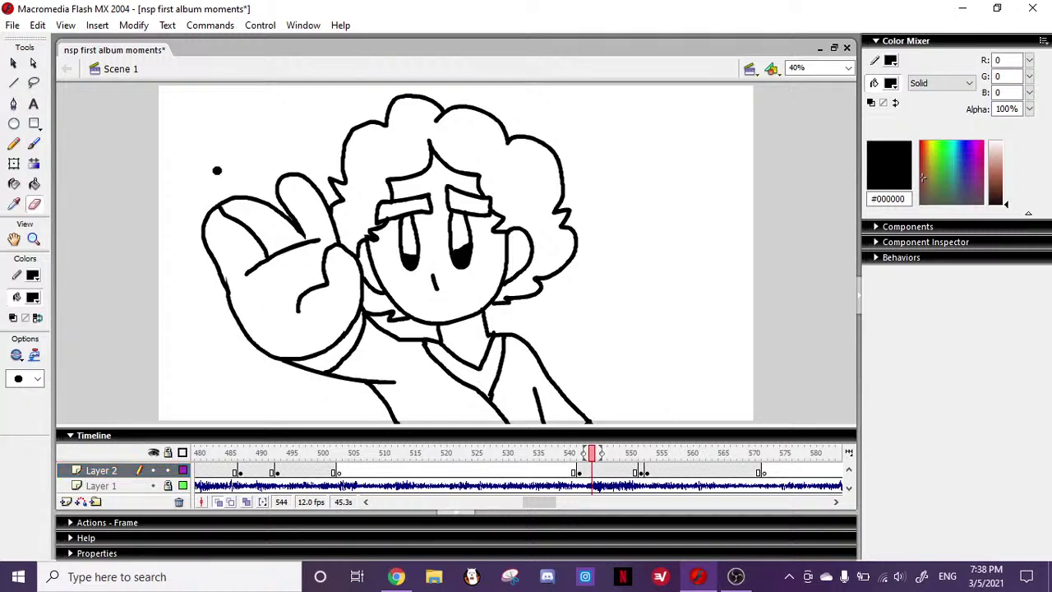
pyautogui.click(34, 143)
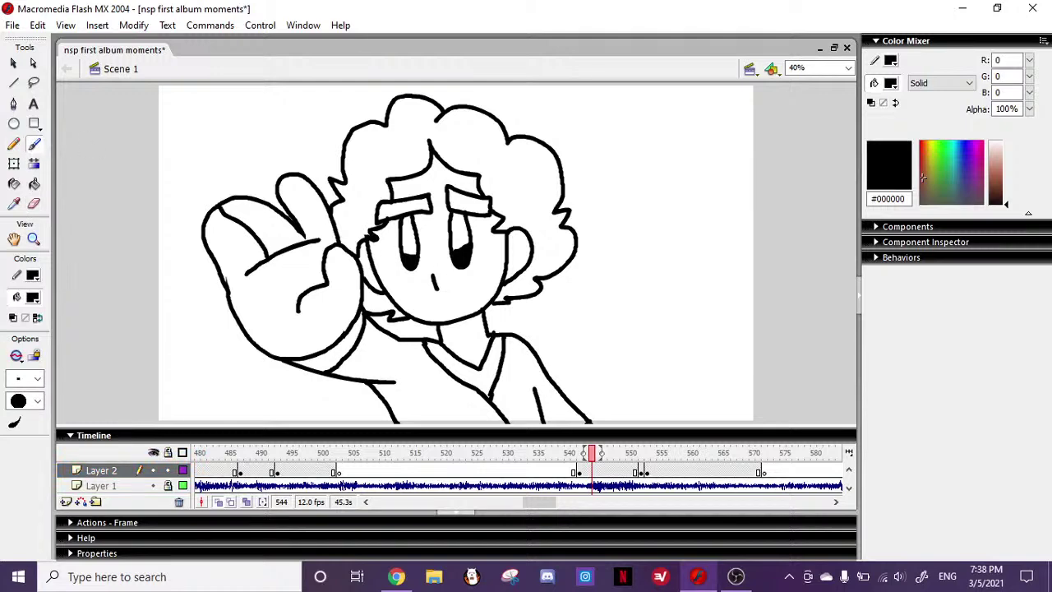
pyautogui.click(586, 452)
pyautogui.click(255, 453)
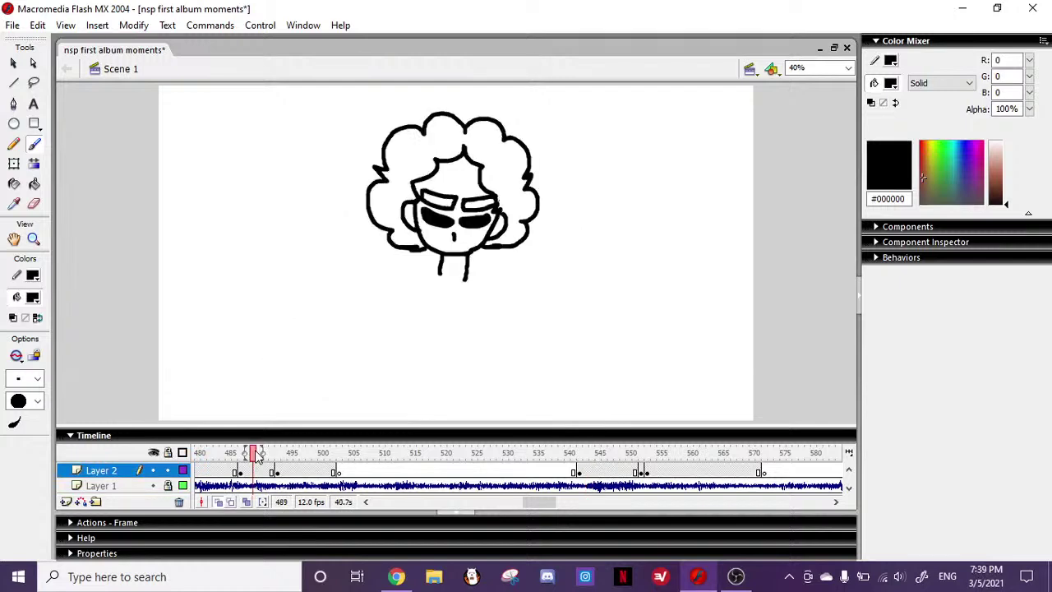
pyautogui.moveTo(538, 502); pyautogui.dragTo(533, 503)
pyautogui.moveTo(360, 453)
pyautogui.mouseDown()
pyautogui.moveTo(343, 455)
pyautogui.moveTo(351, 444)
pyautogui.mouseUp()
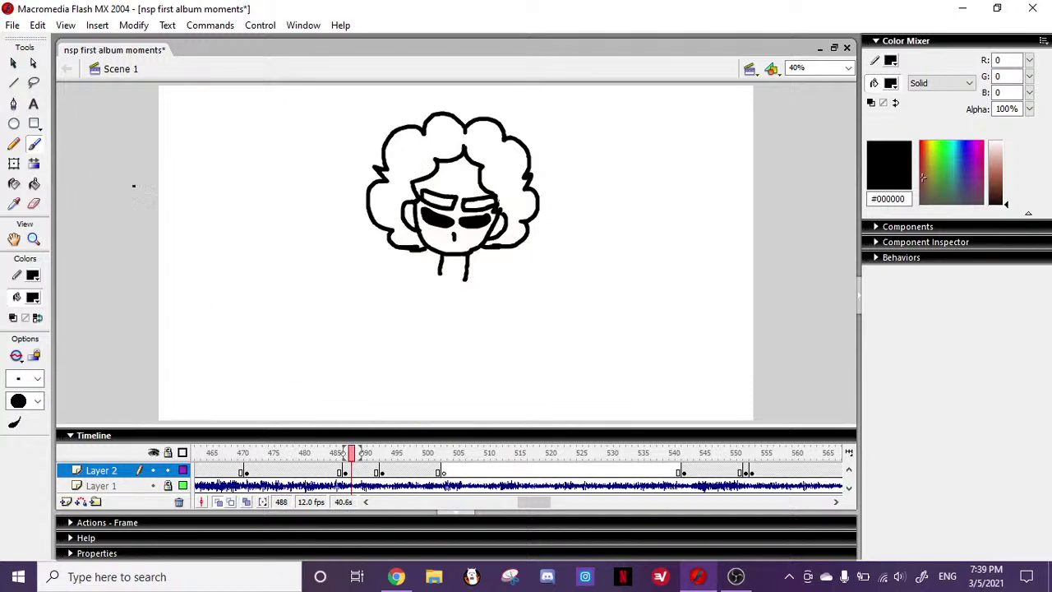
pyautogui.moveTo(405, 284); pyautogui.dragTo(403, 288)
pyautogui.hotkey('ctrl', 'z')
pyautogui.moveTo(395, 304)
pyautogui.mouseDown()
pyautogui.moveTo(381, 360)
pyautogui.moveTo(417, 374)
pyautogui.mouseUp()
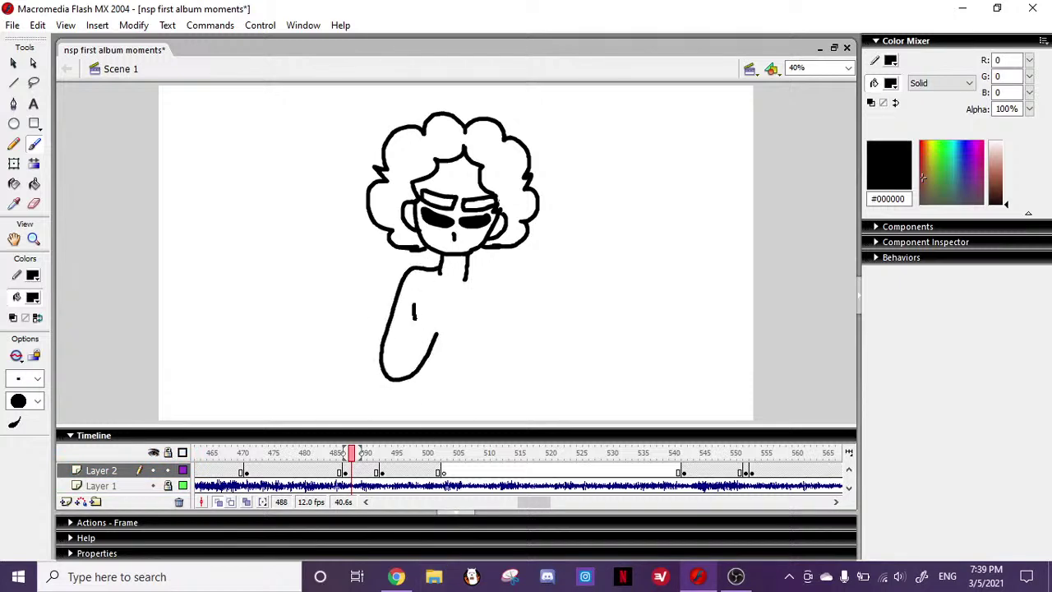
pyautogui.moveTo(428, 291); pyautogui.dragTo(442, 301)
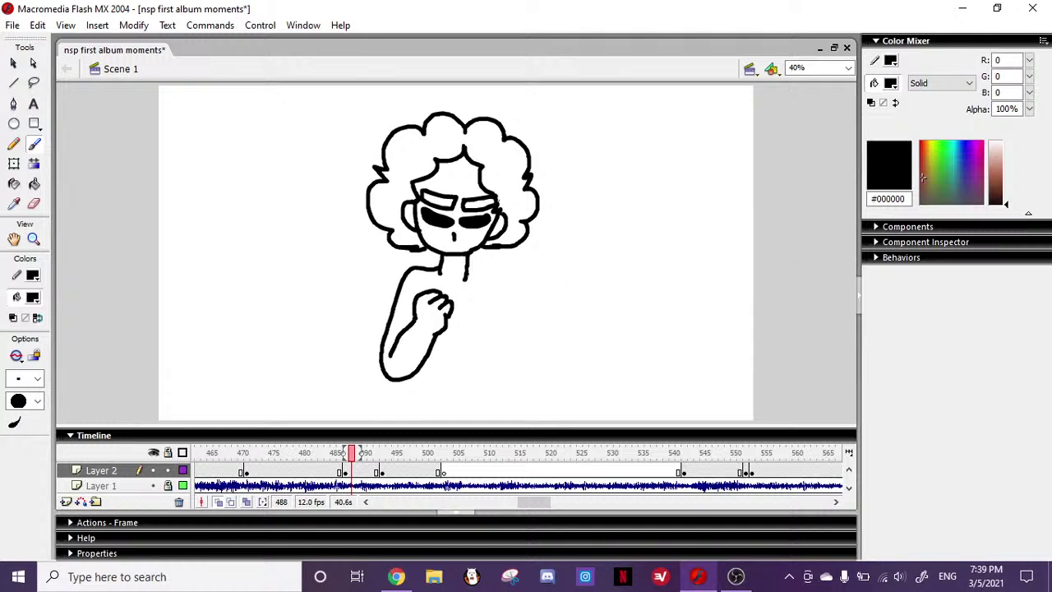
# - Brush the character's other shoulder on frame 488 and extend its side line down to the stage's lower edge
pyautogui.moveTo(495, 308); pyautogui.dragTo(510, 417)
pyautogui.hotkey('ctrl', 'z')
pyautogui.click(847, 67)
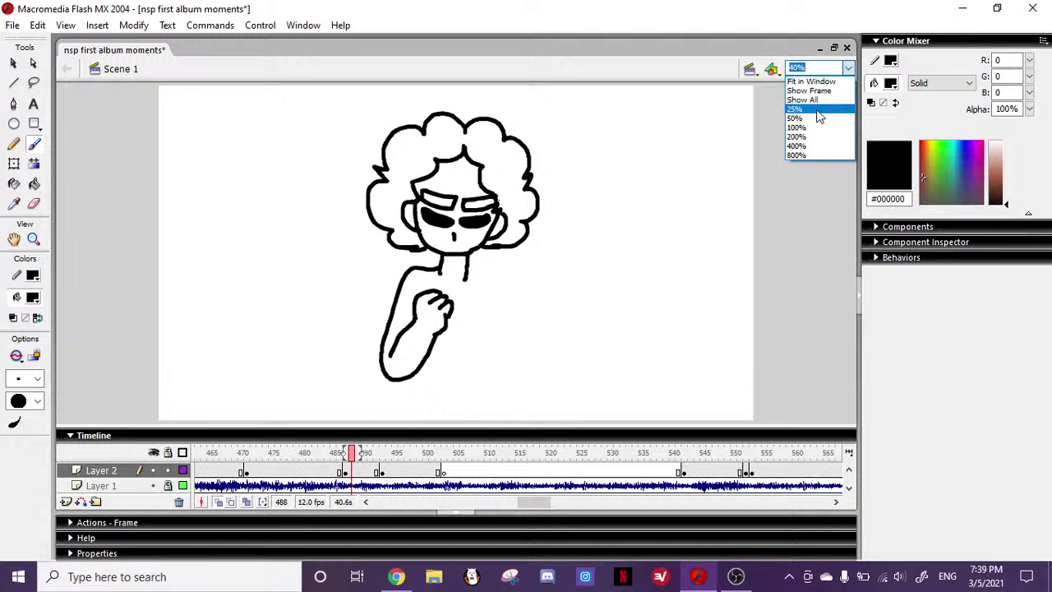
pyautogui.click(818, 108)
pyautogui.click(33, 238)
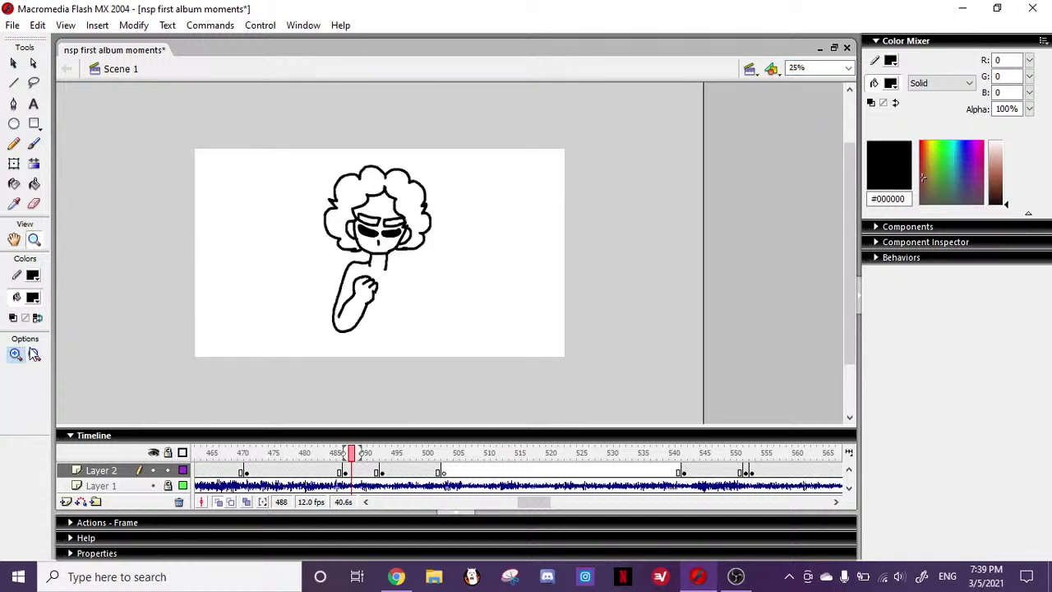
pyautogui.click(388, 276)
pyautogui.click(34, 143)
pyautogui.moveTo(446, 422)
pyautogui.mouseDown()
pyautogui.moveTo(418, 425)
pyautogui.moveTo(432, 420)
pyautogui.mouseUp()
pyautogui.moveTo(850, 248)
pyautogui.mouseDown()
pyautogui.moveTo(858, 285)
pyautogui.moveTo(848, 258)
pyautogui.mouseUp()
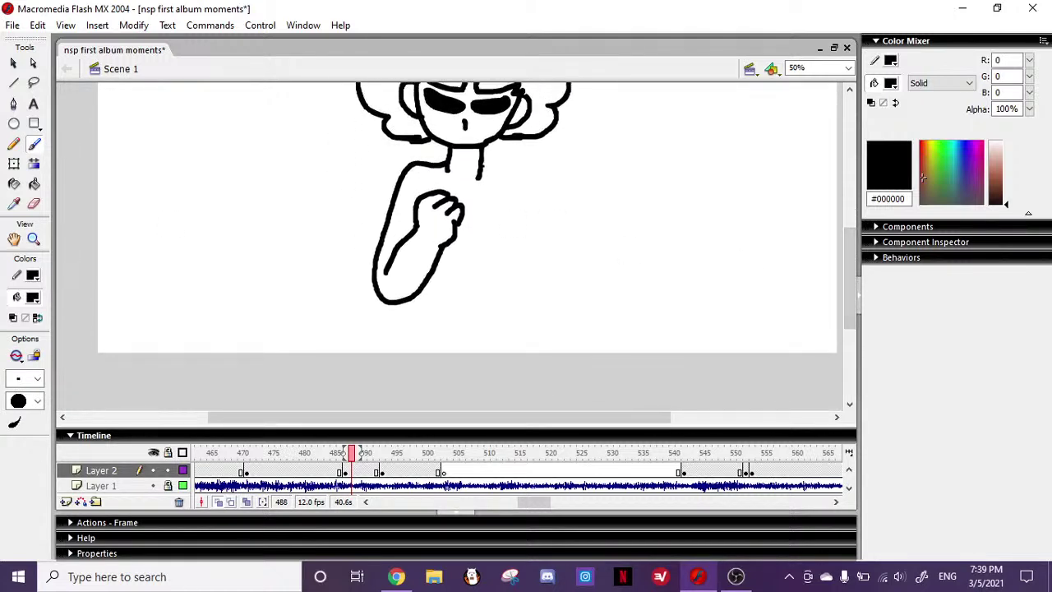
pyautogui.moveTo(513, 209); pyautogui.dragTo(523, 349)
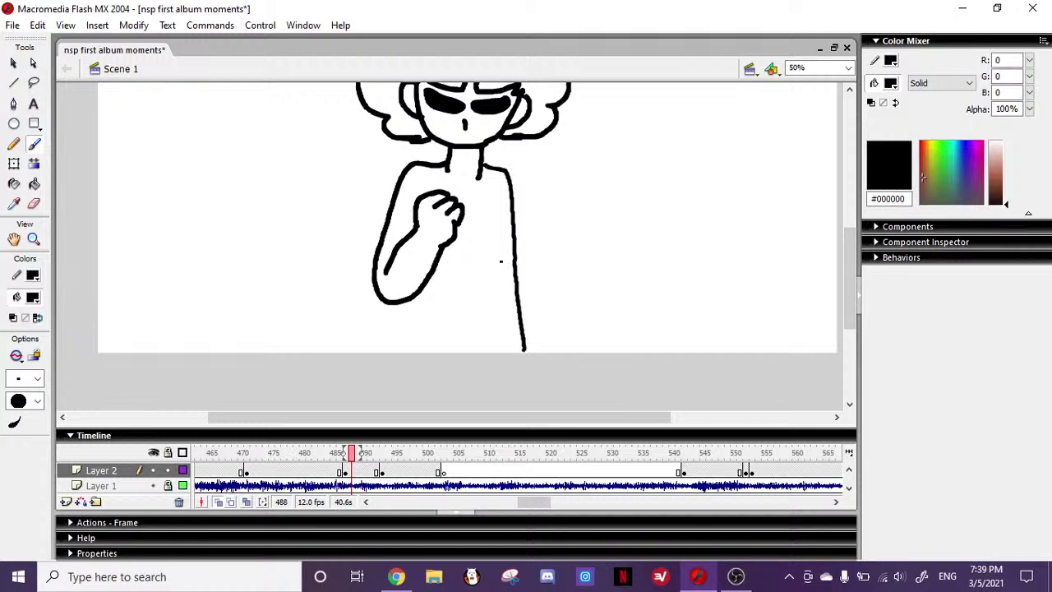
# - Undo the torso's long side line on frame 488 and brush a short shoulder end plus a side line below the bent elbow
pyautogui.hotkey('ctrl', 'z')
pyautogui.moveTo(485, 164)
pyautogui.mouseDown()
pyautogui.moveTo(522, 209)
pyautogui.moveTo(536, 377)
pyautogui.mouseUp()
pyautogui.moveTo(400, 304); pyautogui.dragTo(393, 379)
pyautogui.moveTo(506, 226); pyautogui.dragTo(511, 379)
pyautogui.hotkey('ctrl', 'z')
pyautogui.hotkey('ctrl', 'z')
pyautogui.hotkey('ctrl', 'z')
pyautogui.moveTo(512, 174); pyautogui.dragTo(515, 194)
pyautogui.moveTo(400, 303); pyautogui.dragTo(397, 378)
# - Try out a long line down the torso on the straight arm's side
pyautogui.moveTo(502, 221); pyautogui.dragTo(509, 376)
pyautogui.hotkey('ctrl', 'z')
pyautogui.moveTo(501, 203); pyautogui.dragTo(508, 380)
pyautogui.hotkey('ctrl', 'z')
pyautogui.moveTo(504, 219); pyautogui.dragTo(494, 387)
pyautogui.hotkey('ctrl', 'z')
# - Switch to Chrome, reopen the recently closed "objects of desire" search and open the video Objects of Desire - NSP
pyautogui.click(396, 576)
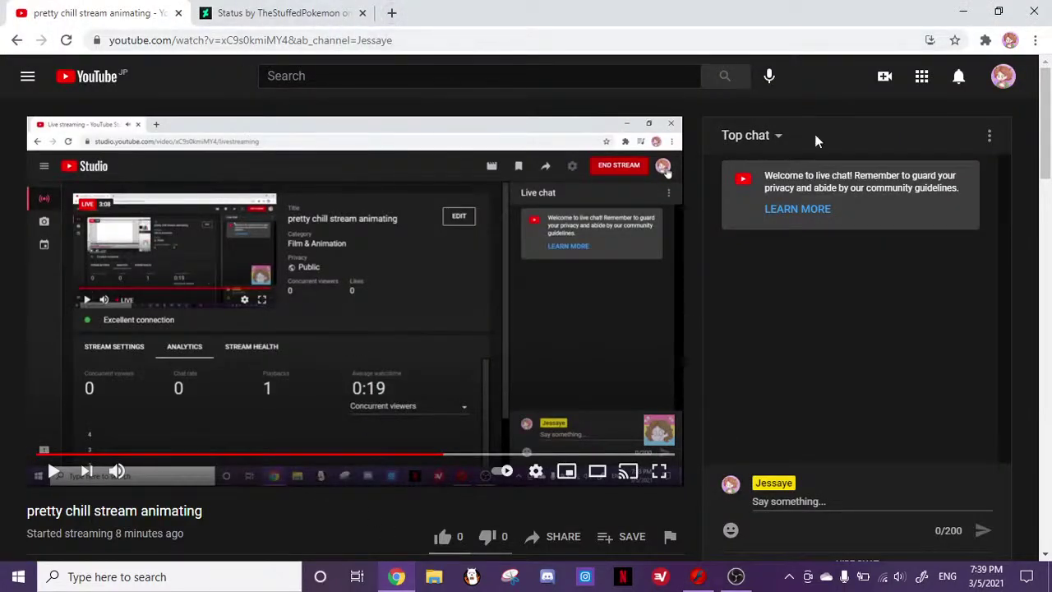
pyautogui.click(1035, 41)
pyautogui.moveTo(888, 126)
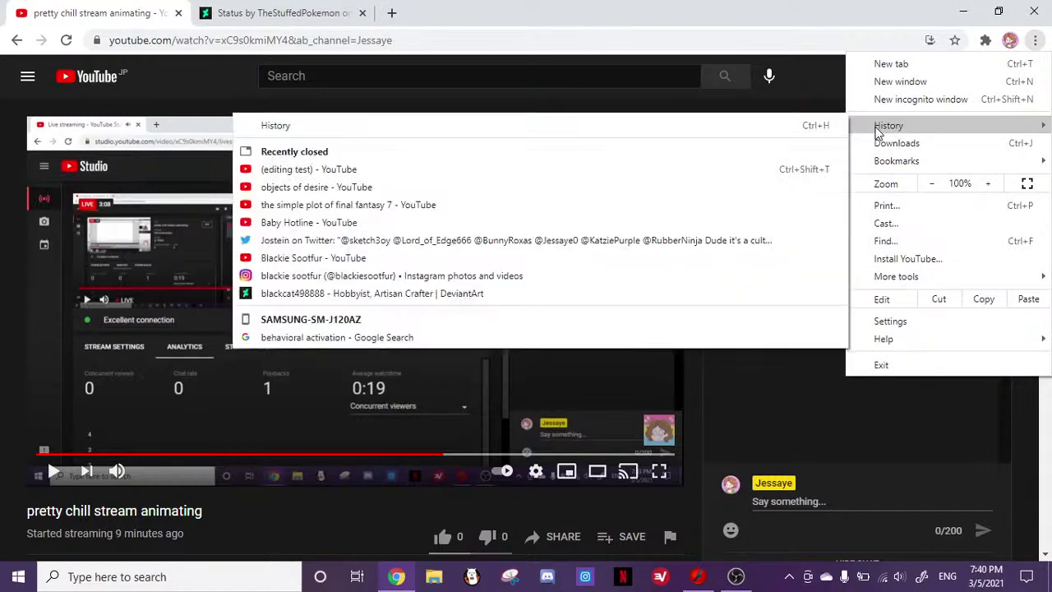
pyautogui.click(511, 191)
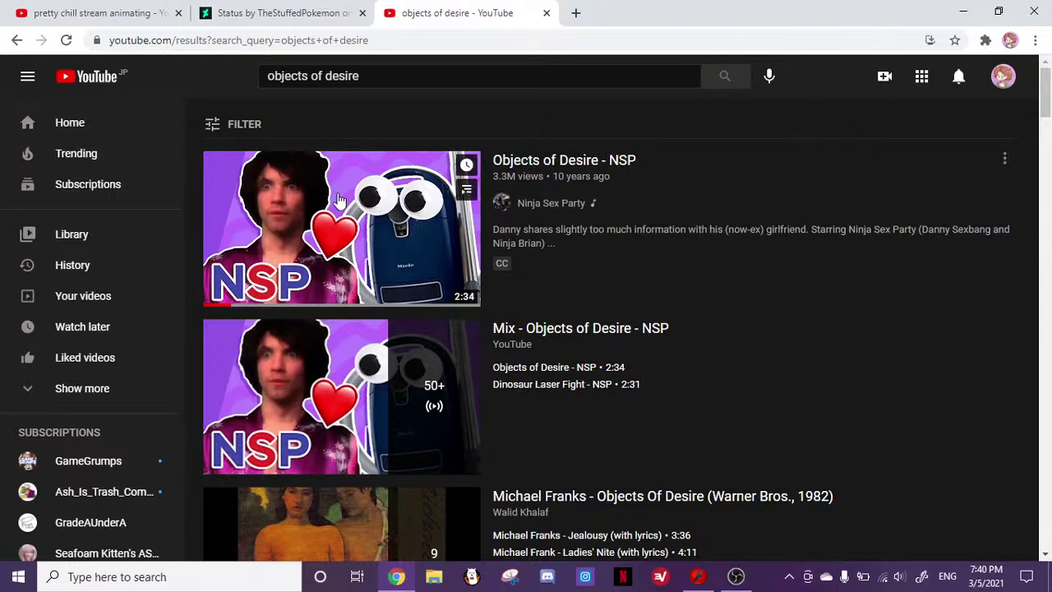
pyautogui.click(361, 262)
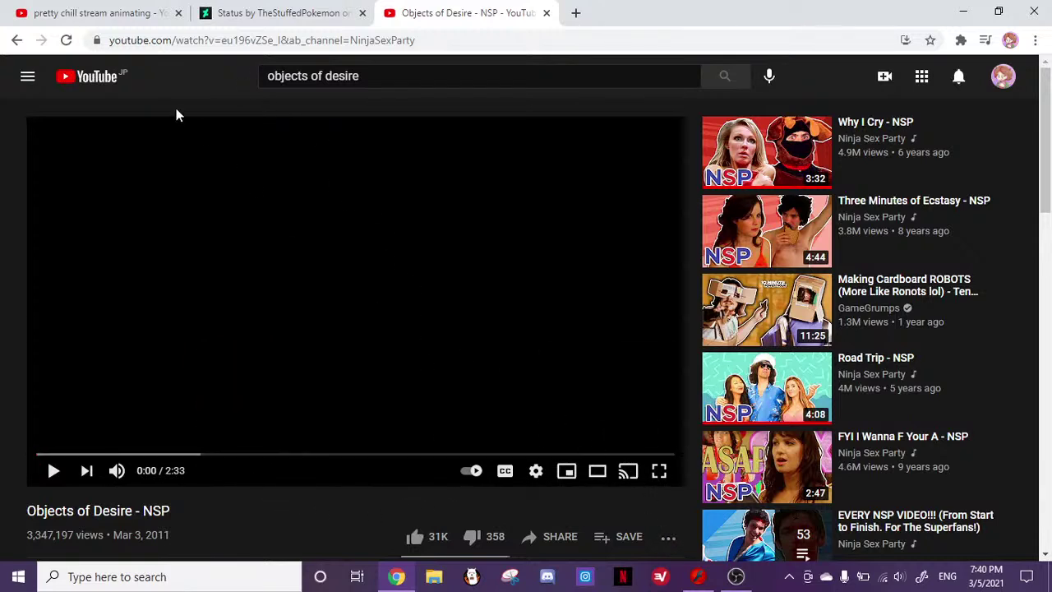
# - Reload the live stream page and check its chat and description, then switch back to Macromedia Flash
pyautogui.click(146, 17)
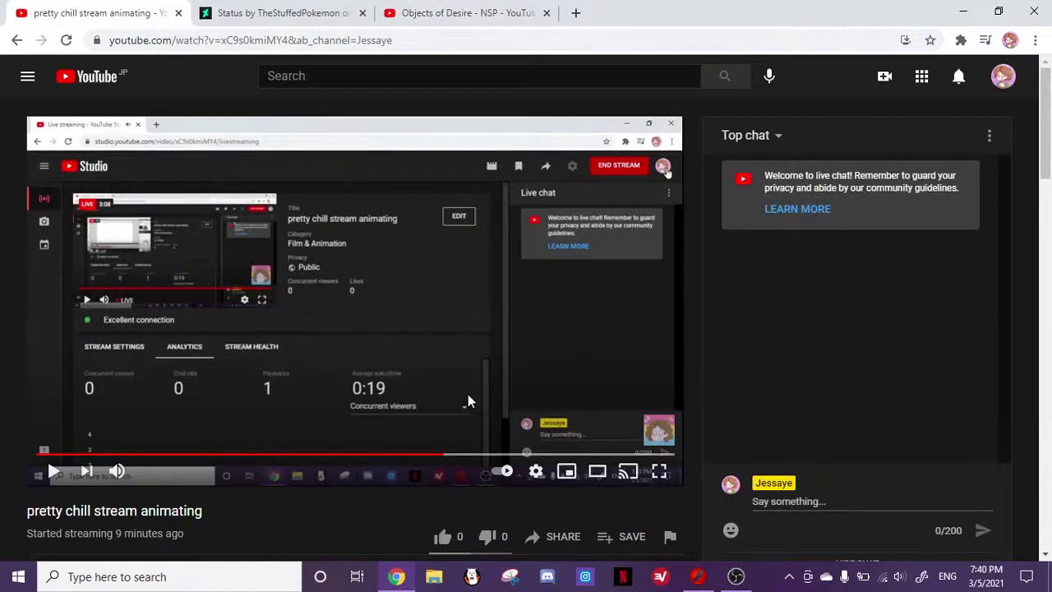
pyautogui.scroll(-2, 395, 362)
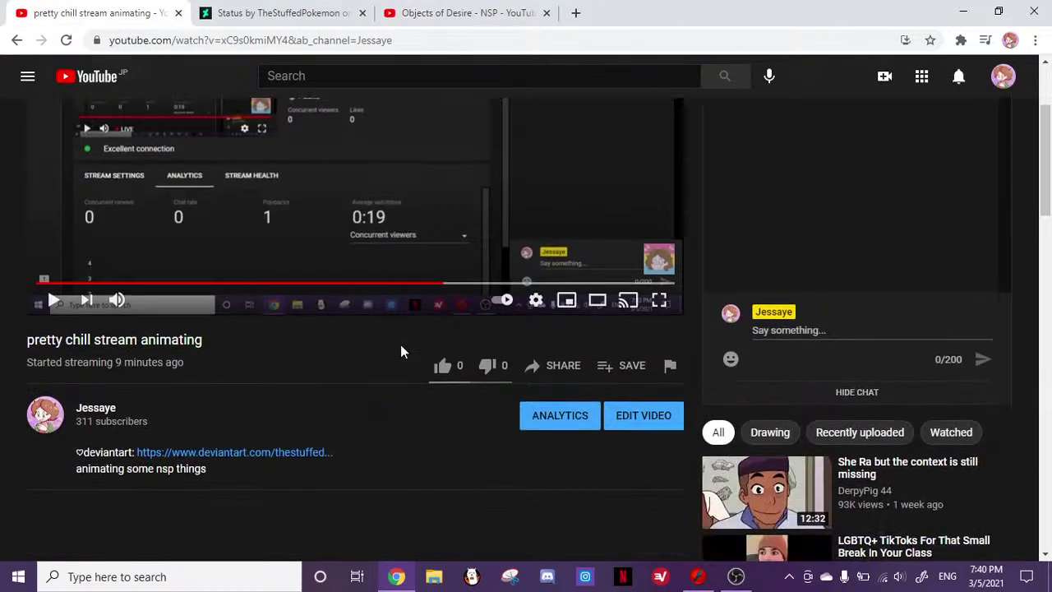
pyautogui.scroll(-2, 388, 415)
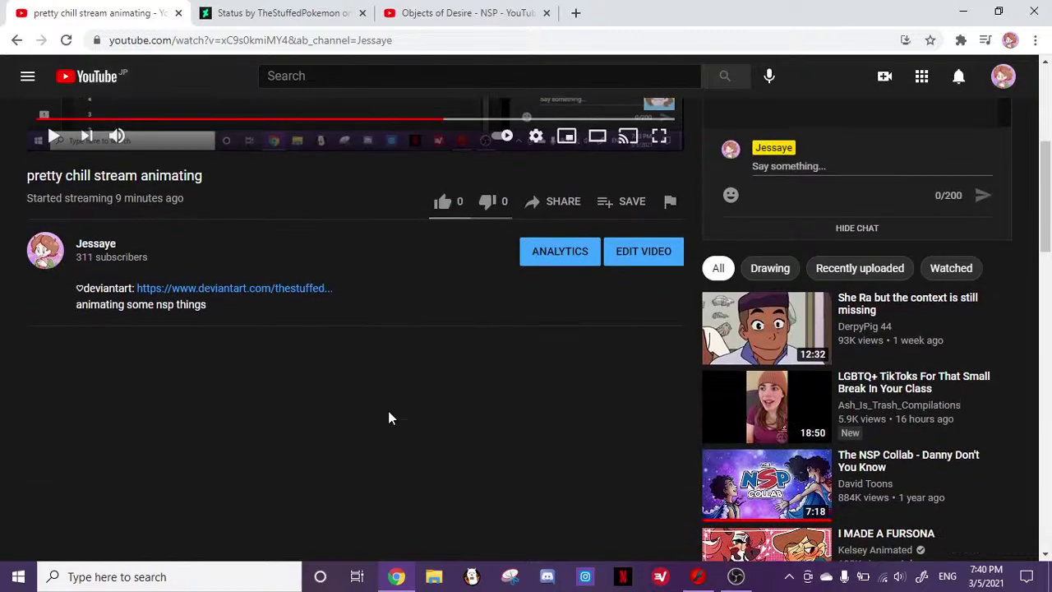
pyautogui.click(66, 41)
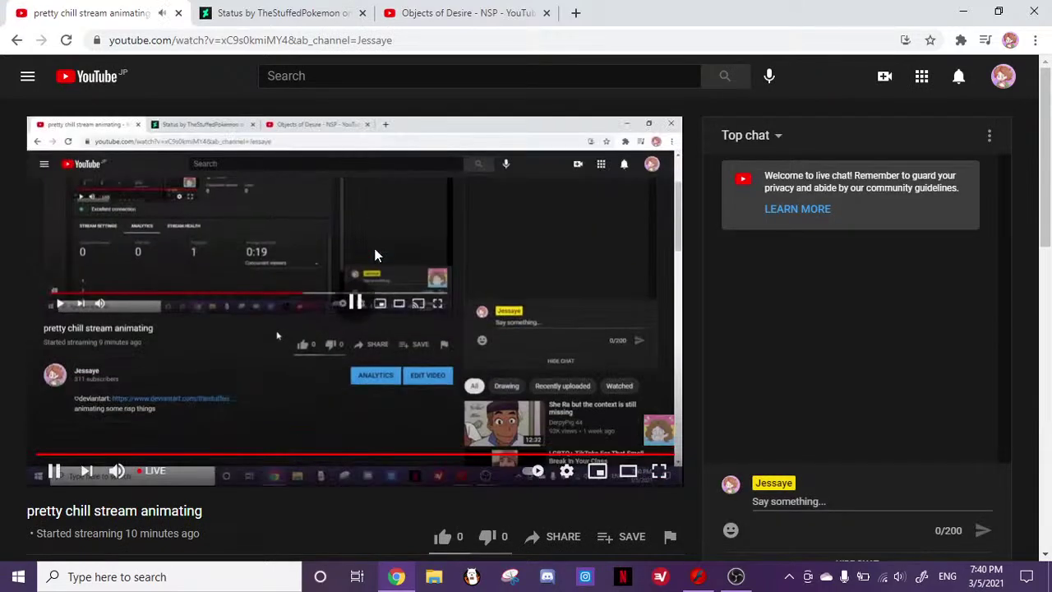
pyautogui.scroll(-2, 375, 255)
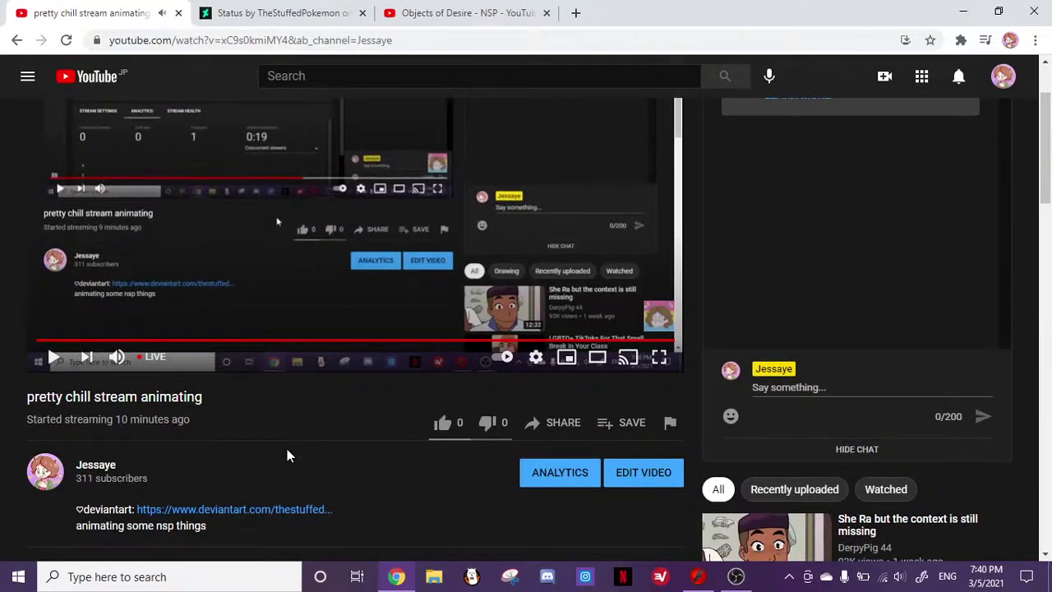
pyautogui.scroll(1, 299, 400)
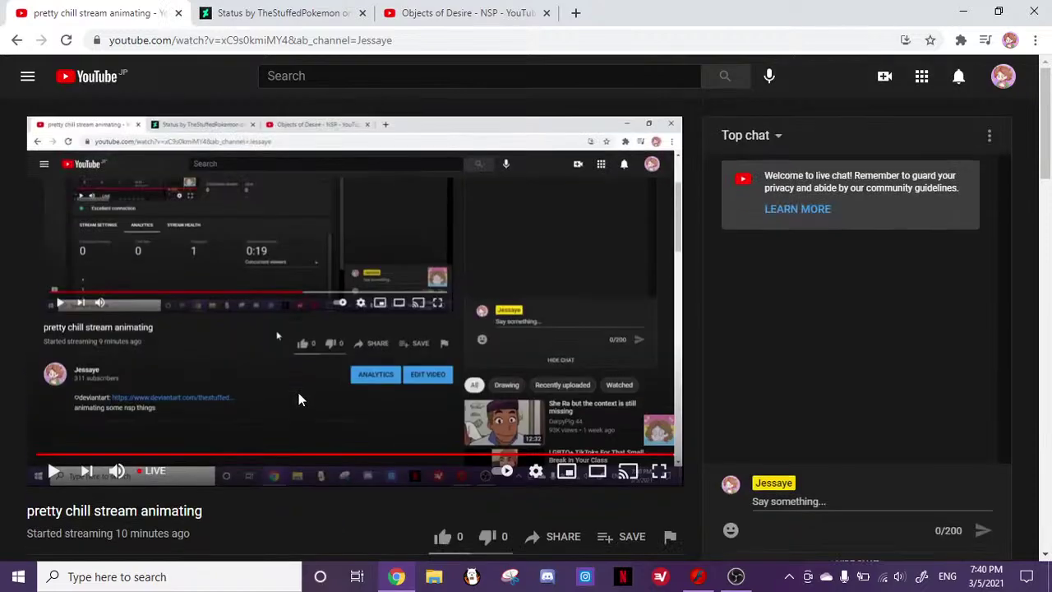
pyautogui.click(427, 15)
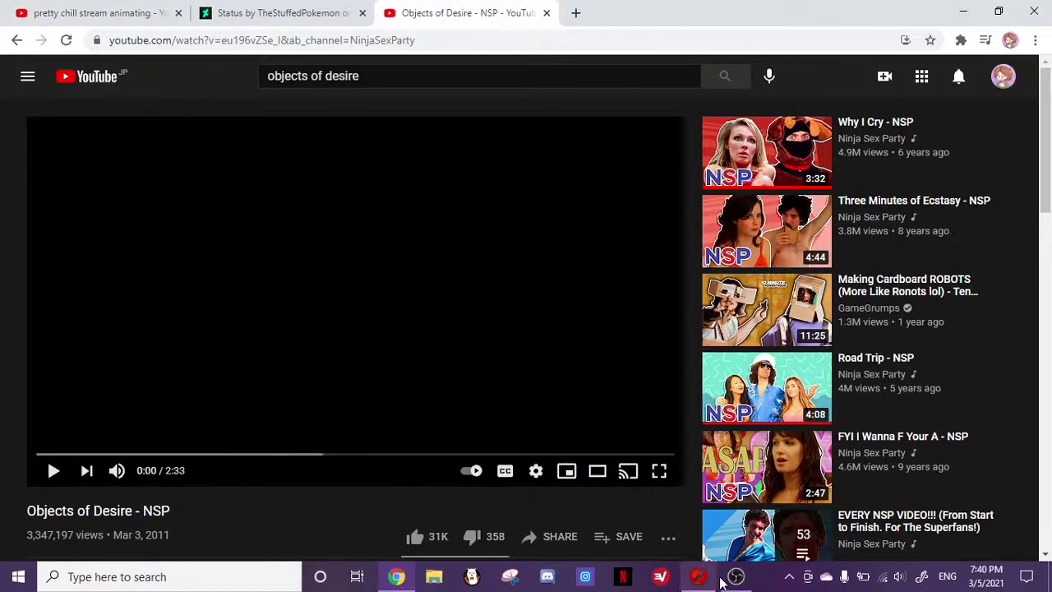
pyautogui.click(698, 577)
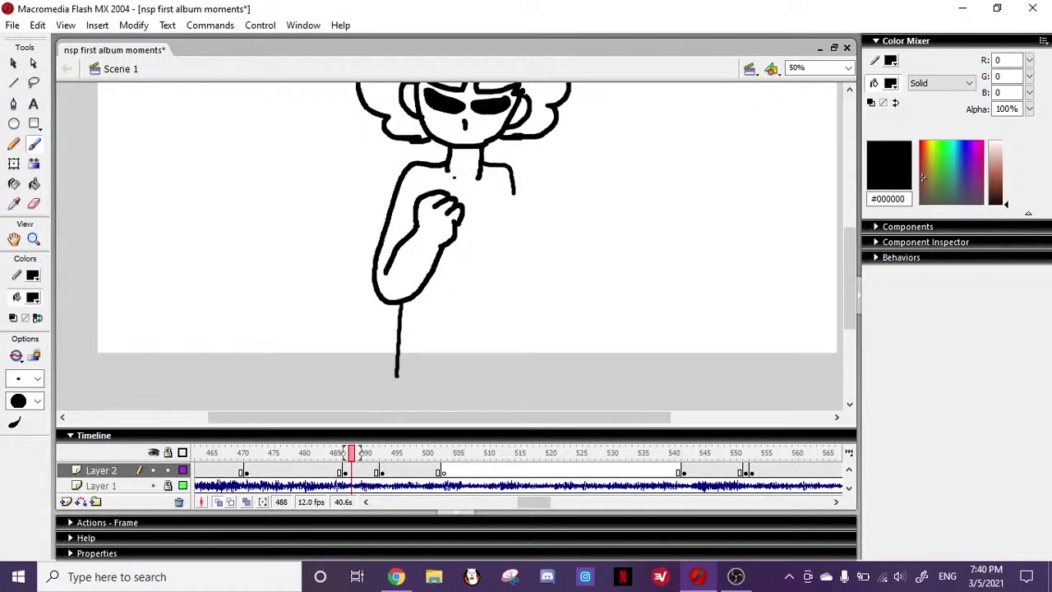
# - Brush a V-shaped neckline onto the curly-haired character on frame 489, using the raised-hand drawing at frame 545 as reference
pyautogui.click(402, 460)
pyautogui.click(710, 452)
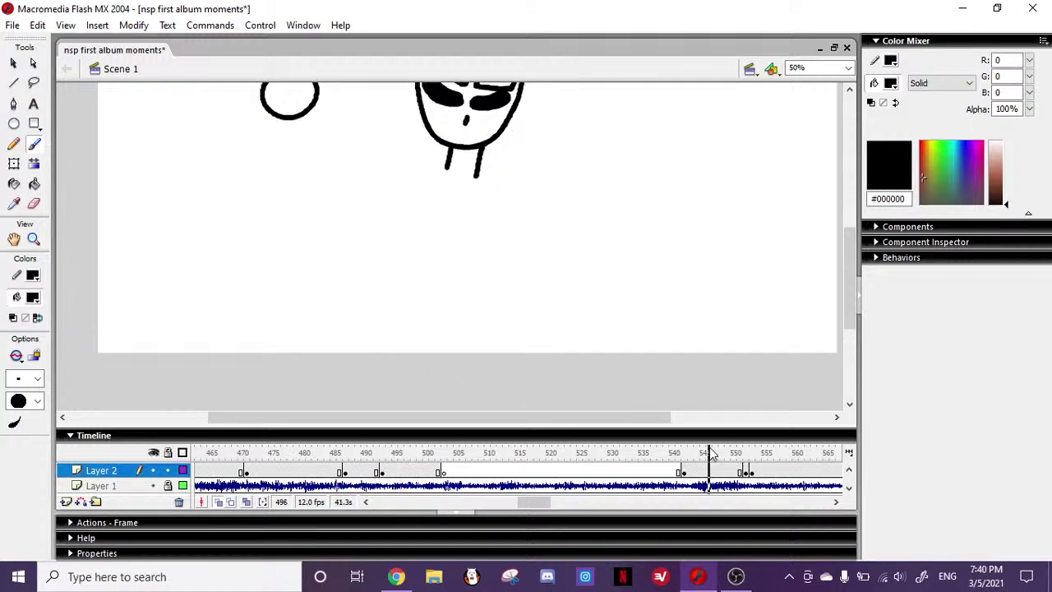
pyautogui.click(361, 452)
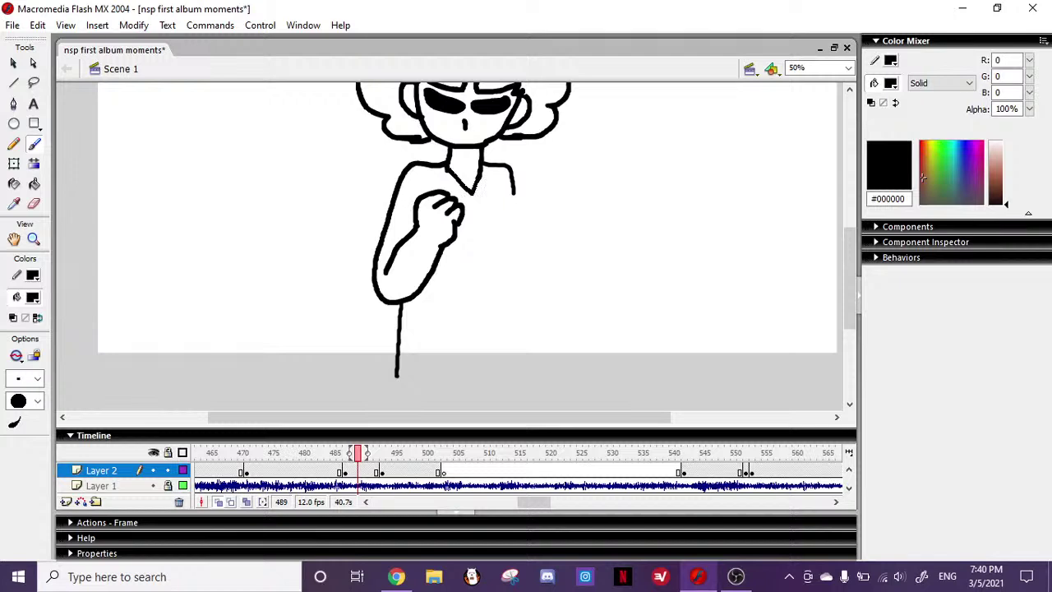
pyautogui.click(705, 453)
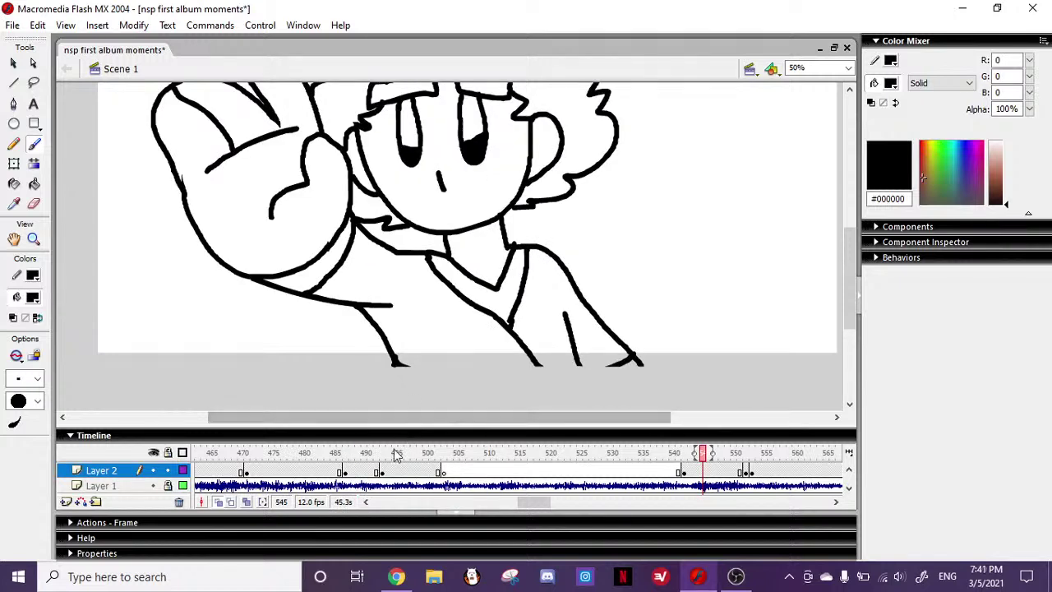
pyautogui.click(362, 454)
pyautogui.moveTo(444, 171)
pyautogui.mouseDown()
pyautogui.moveTo(472, 212)
pyautogui.moveTo(497, 294)
pyautogui.mouseUp()
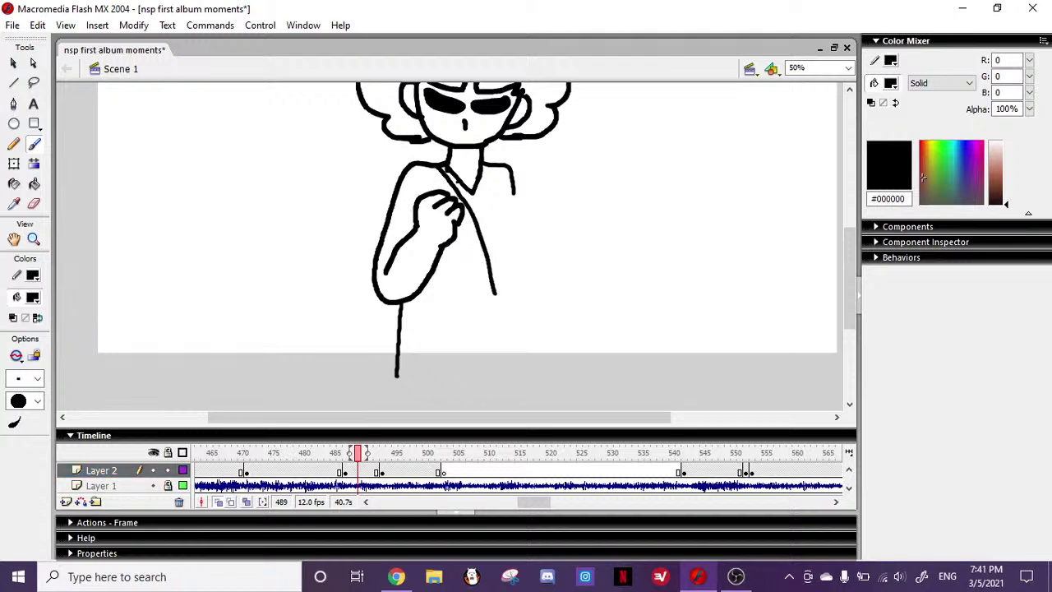
pyautogui.hotkey('ctrl', 'z')
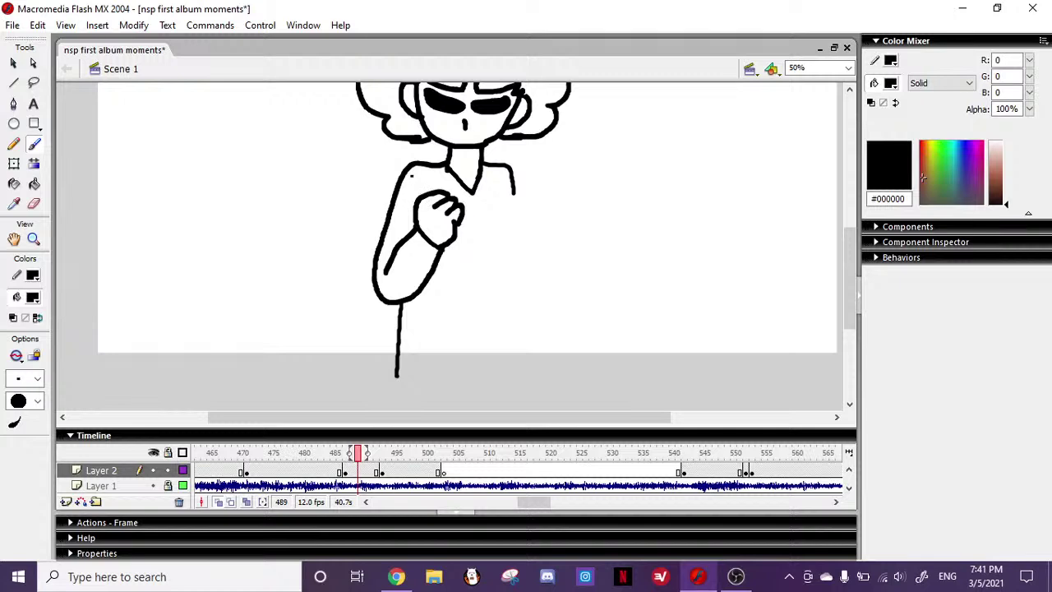
# - Erase the bent forearm's lower edge on frame 489 and redraw it as a wider sleeve starting at the wrist
pyautogui.click(36, 205)
pyautogui.moveTo(439, 256); pyautogui.dragTo(419, 294)
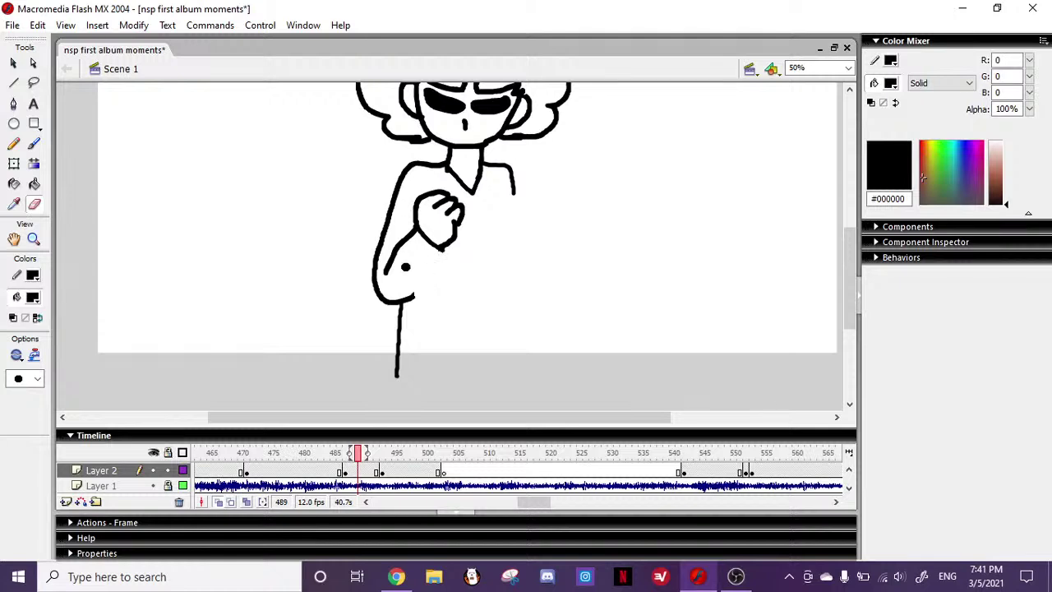
pyautogui.click(34, 144)
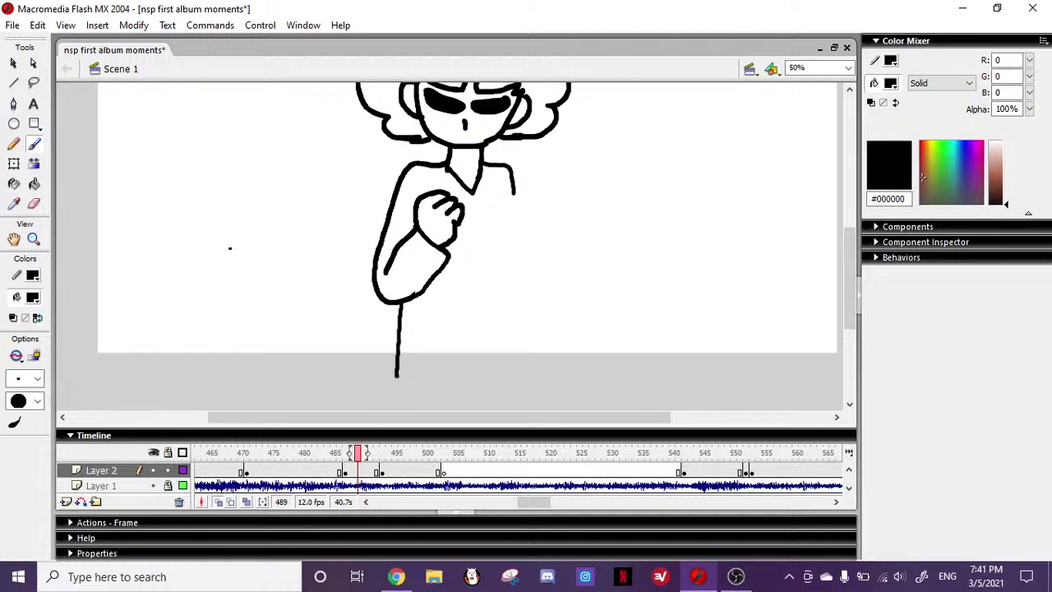
pyautogui.click(37, 378)
pyautogui.click(40, 391)
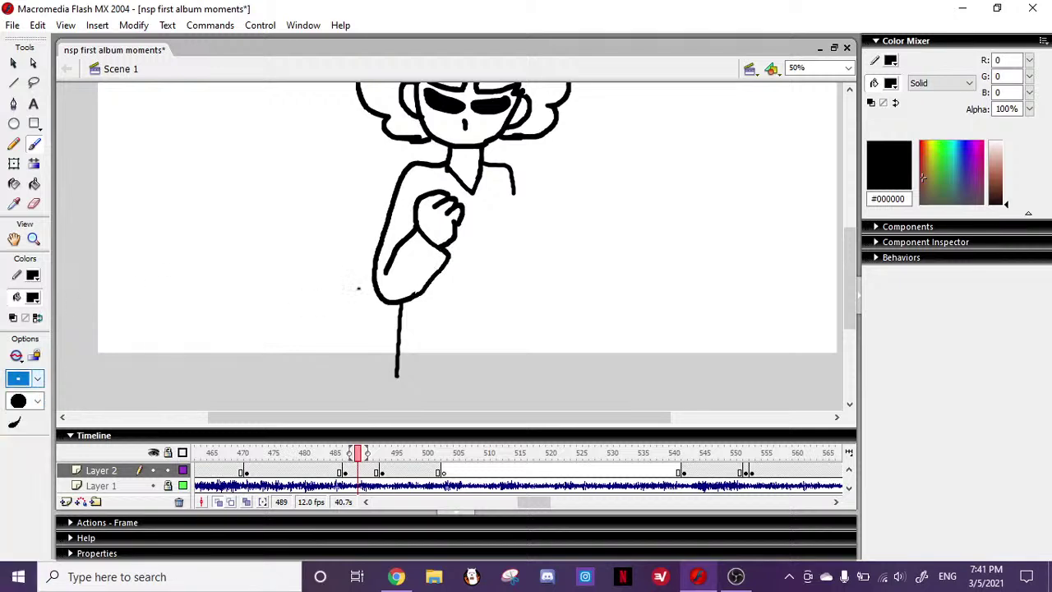
pyautogui.click(424, 288)
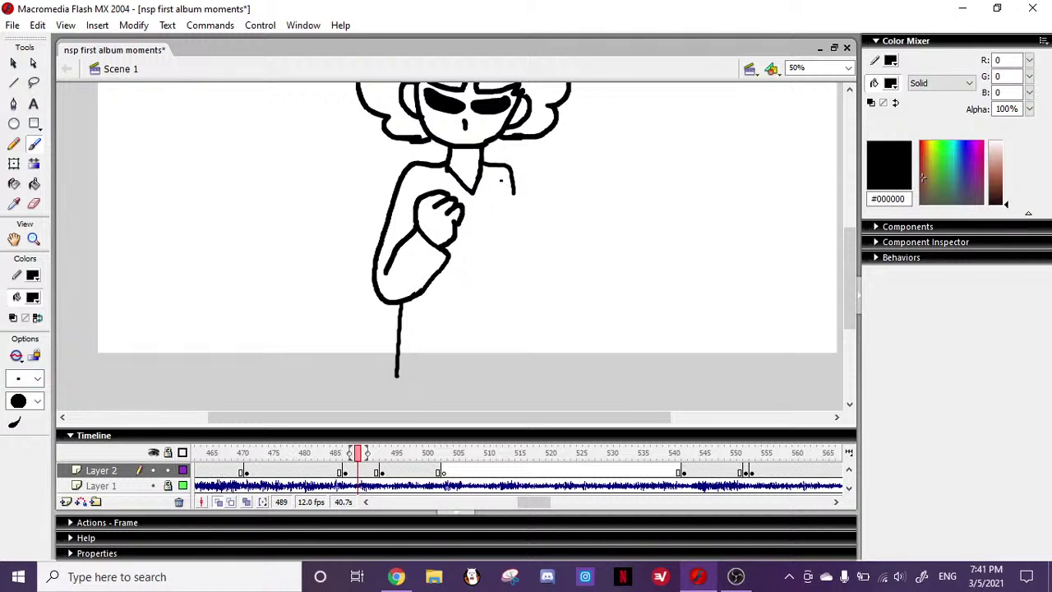
# - Erase the unfinished shoulder's curved end and brush a straight inner-arm line down past the stage's lower edge
pyautogui.click(34, 204)
pyautogui.moveTo(514, 197)
pyautogui.mouseDown()
pyautogui.moveTo(509, 183)
pyautogui.moveTo(509, 374)
pyautogui.mouseUp()
pyautogui.click(34, 143)
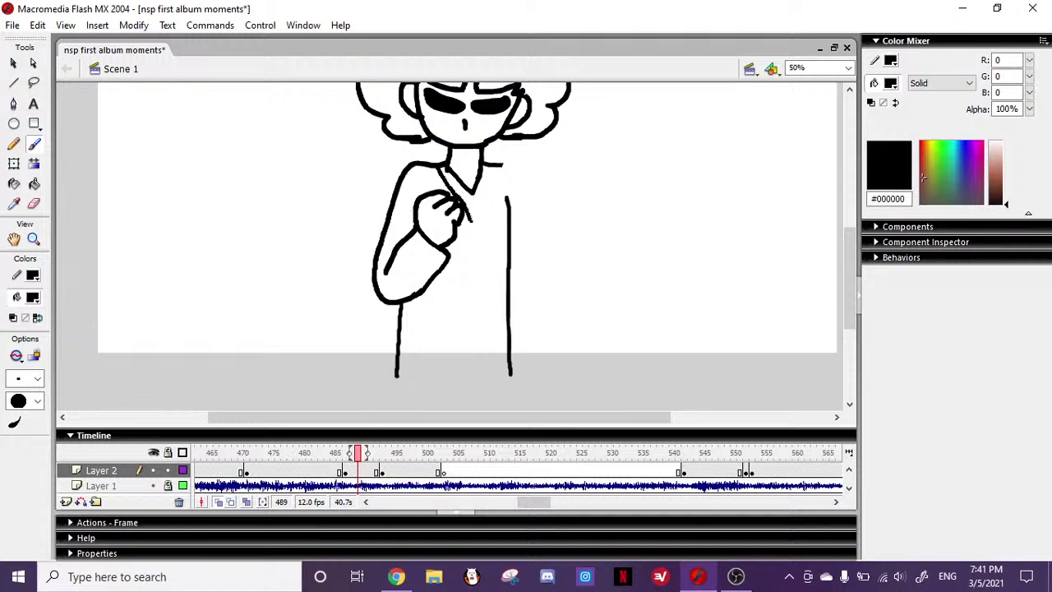
# - Try a curved outer collar with a front opening line, comparing it with the raised-hand drawing at frame 547
pyautogui.moveTo(484, 258); pyautogui.dragTo(491, 376)
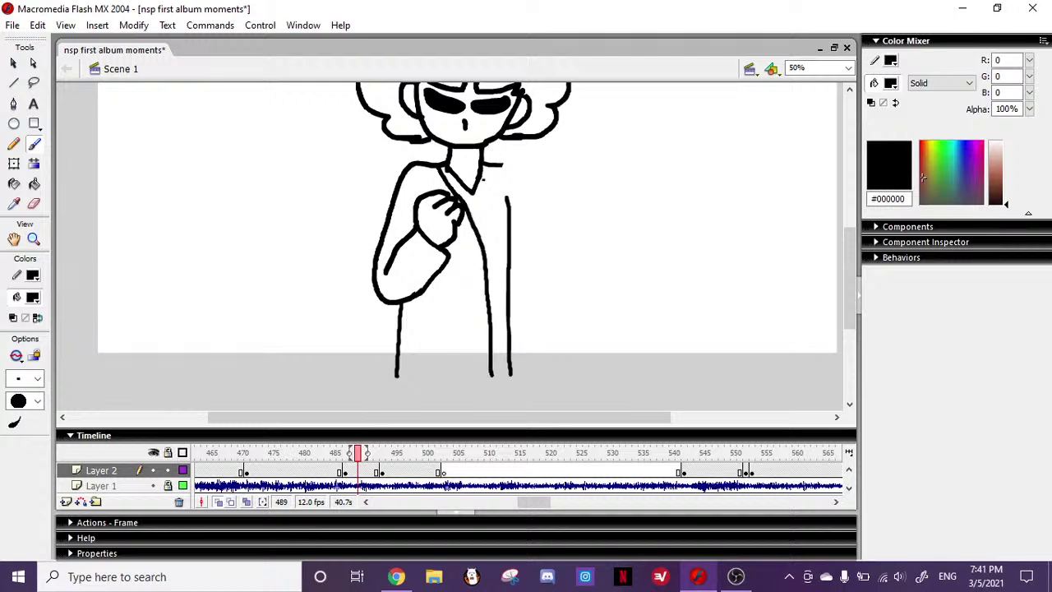
pyautogui.moveTo(470, 195)
pyautogui.mouseDown()
pyautogui.moveTo(499, 283)
pyautogui.moveTo(509, 375)
pyautogui.mouseUp()
pyautogui.click(713, 453)
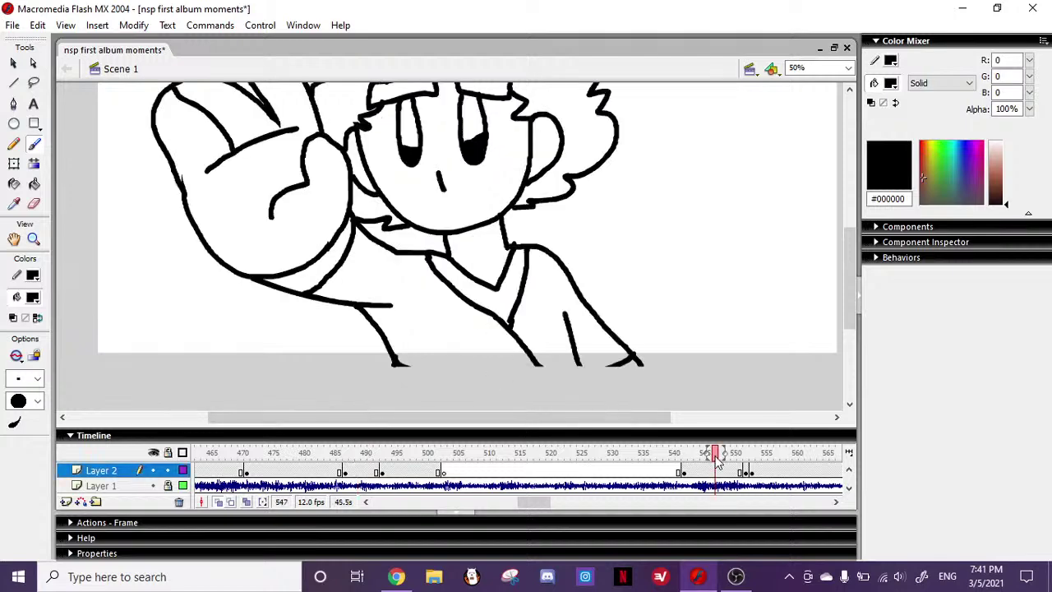
pyautogui.click(364, 455)
pyautogui.hotkey('ctrl', 'z')
pyautogui.hotkey('ctrl', 'z')
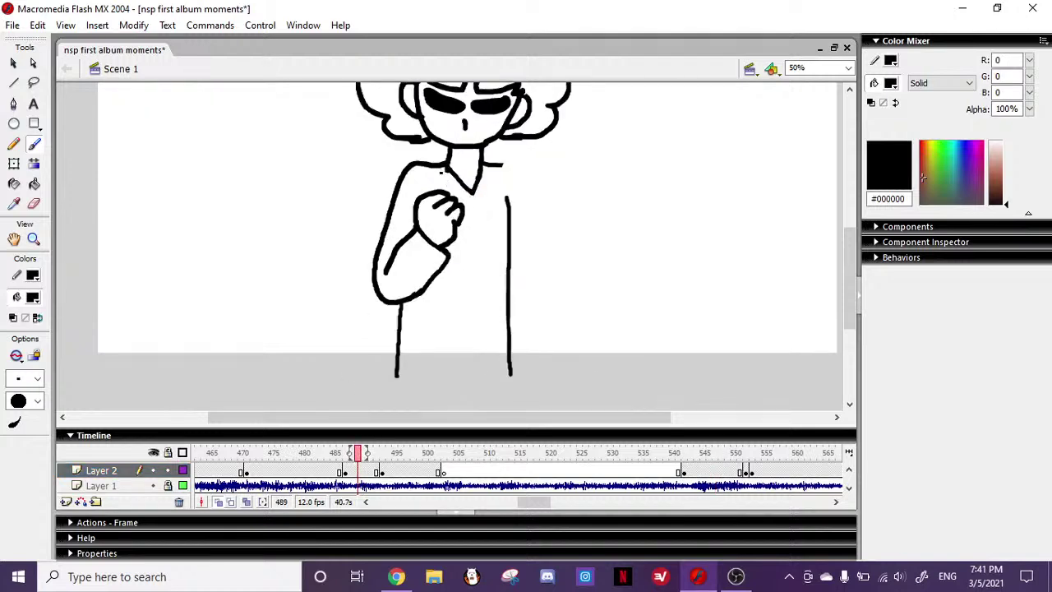
# - Brush a pointed outer collar, a vertical front opening, a closing bottom edge, and the other shoulder and straight arm on frame 489
pyautogui.moveTo(440, 174)
pyautogui.mouseDown()
pyautogui.moveTo(478, 211)
pyautogui.moveTo(492, 167)
pyautogui.mouseUp()
pyautogui.moveTo(480, 228); pyautogui.dragTo(485, 405)
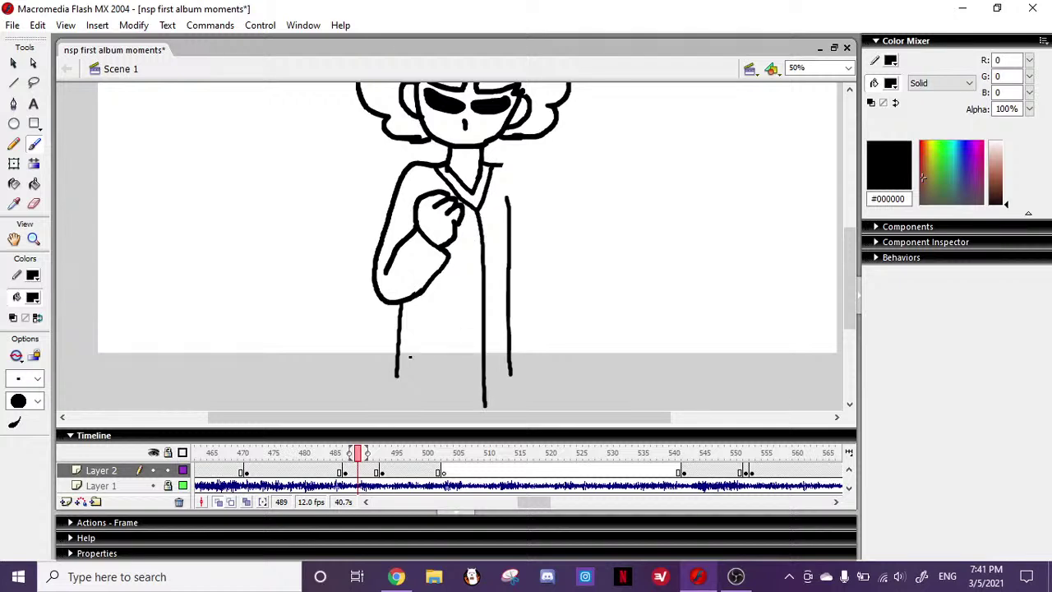
pyautogui.hotkey('ctrl', 'z')
pyautogui.moveTo(479, 211); pyautogui.dragTo(479, 379)
pyautogui.moveTo(396, 375); pyautogui.dragTo(510, 374)
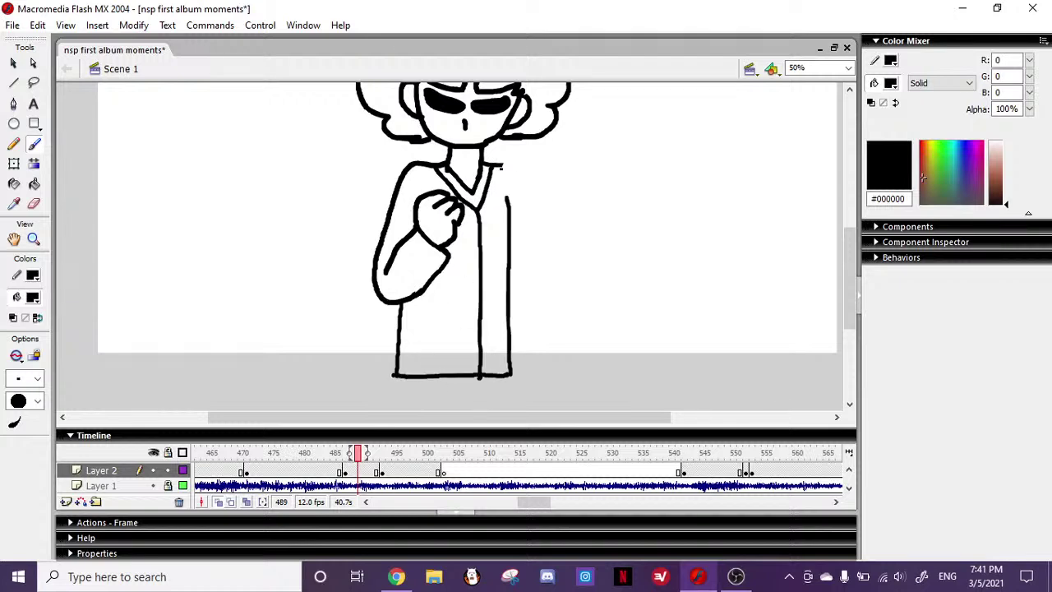
pyautogui.moveTo(505, 164)
pyautogui.mouseDown()
pyautogui.moveTo(525, 214)
pyautogui.moveTo(535, 346)
pyautogui.moveTo(509, 373)
pyautogui.mouseUp()
# - On frame 495, scale down the circle marking the raised hand and move it slightly closer to the head
pyautogui.moveTo(850, 272)
pyautogui.mouseDown()
pyautogui.moveTo(853, 240)
pyautogui.moveTo(850, 255)
pyautogui.mouseUp()
pyautogui.click(396, 470)
pyautogui.click(14, 164)
pyautogui.moveTo(232, 125); pyautogui.dragTo(360, 219)
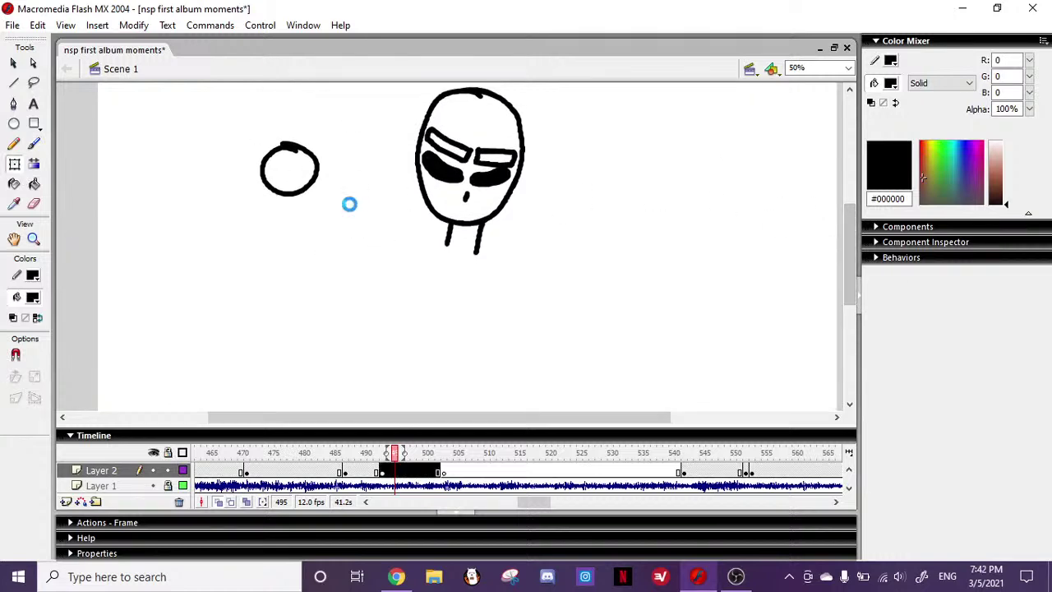
pyautogui.moveTo(320, 141); pyautogui.dragTo(314, 147)
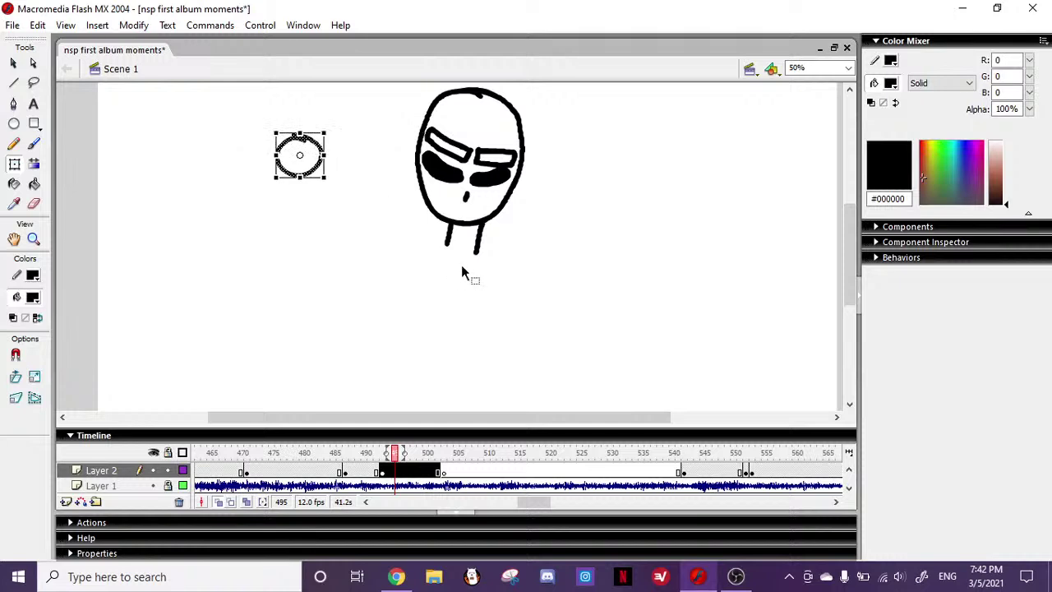
# - Brush the upper and lower edges of a raised arm from the neck to the circle on frame 495
pyautogui.click(34, 143)
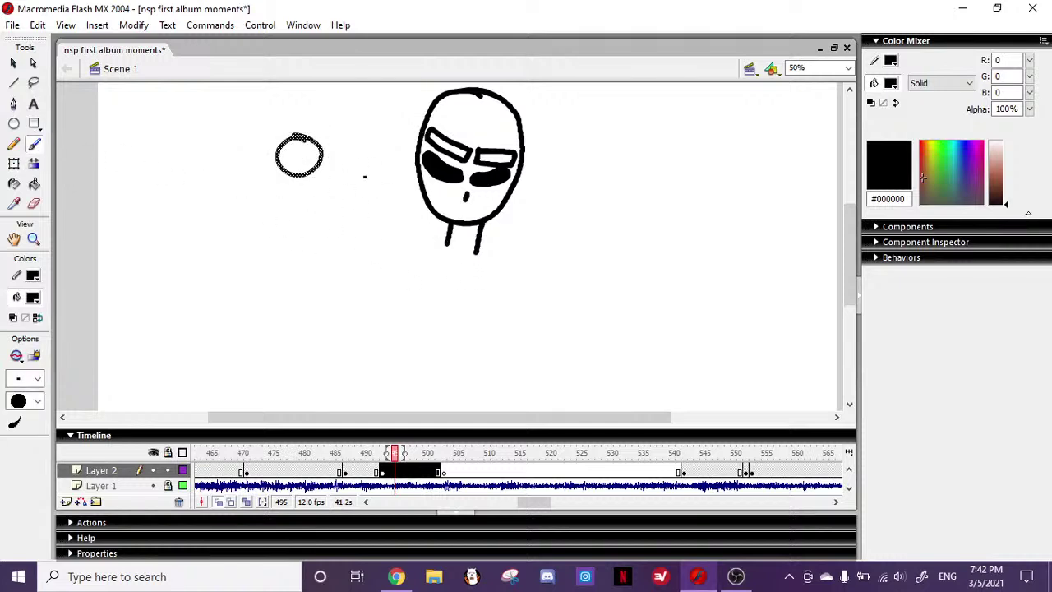
pyautogui.moveTo(413, 231)
pyautogui.mouseDown()
pyautogui.moveTo(377, 218)
pyautogui.moveTo(326, 169)
pyautogui.mouseUp()
pyautogui.hotkey('ctrl', 'z')
pyautogui.moveTo(429, 231); pyautogui.dragTo(348, 186)
pyautogui.hotkey('ctrl', 'z')
pyautogui.moveTo(406, 232); pyautogui.dragTo(373, 212)
pyautogui.moveTo(320, 166); pyautogui.dragTo(319, 165)
pyautogui.moveTo(307, 175)
pyautogui.mouseDown()
pyautogui.moveTo(345, 237)
pyautogui.moveTo(409, 271)
pyautogui.mouseUp()
# - Erase the guide circle and brush an open hand with spread fingers at the end of the raised arm
pyautogui.click(34, 204)
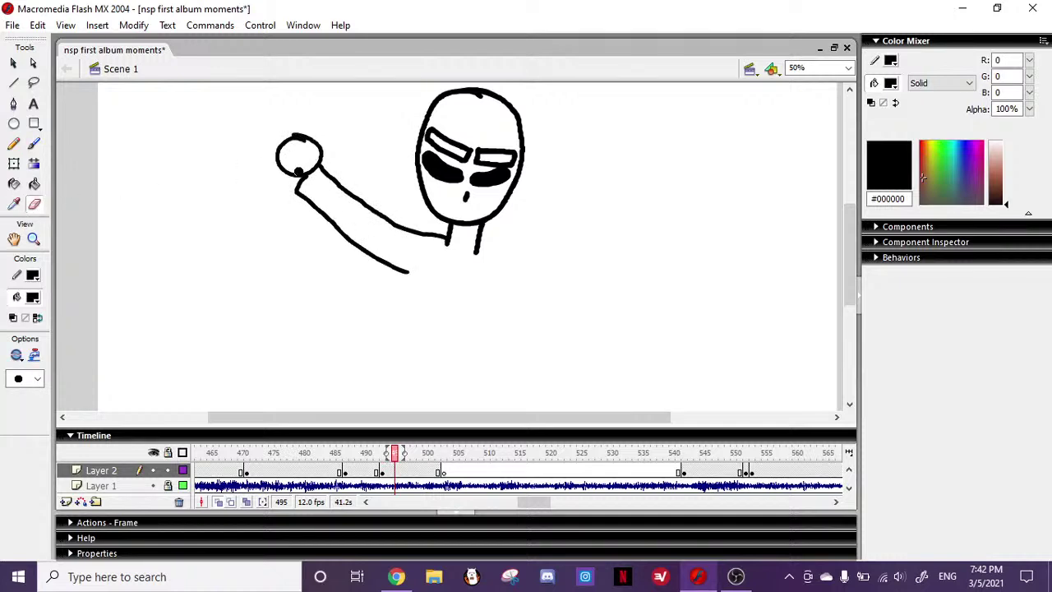
pyautogui.moveTo(300, 170)
pyautogui.mouseDown()
pyautogui.moveTo(319, 158)
pyautogui.moveTo(296, 139)
pyautogui.moveTo(282, 160)
pyautogui.moveTo(288, 168)
pyautogui.moveTo(289, 125)
pyautogui.moveTo(297, 140)
pyautogui.mouseUp()
pyautogui.click(34, 143)
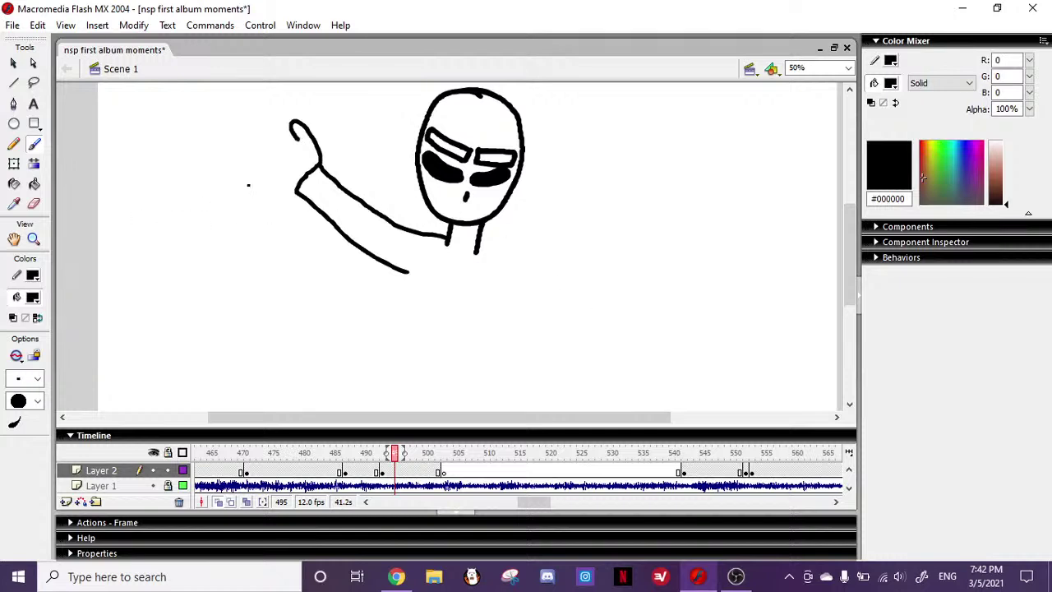
pyautogui.moveTo(265, 174); pyautogui.dragTo(287, 166)
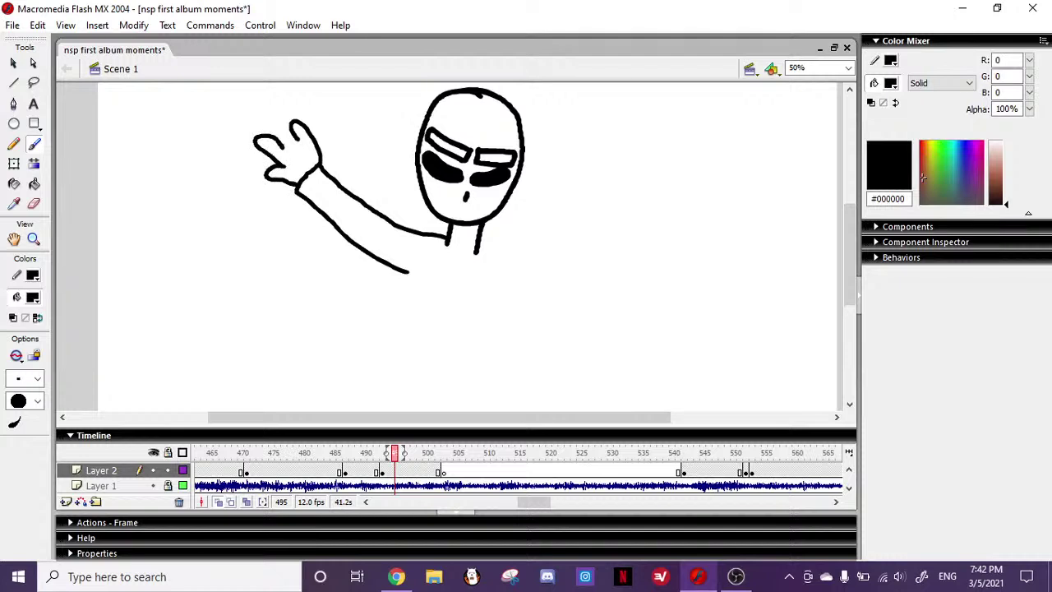
pyautogui.click(34, 204)
pyautogui.click(34, 143)
pyautogui.moveTo(282, 147)
pyautogui.mouseDown()
pyautogui.moveTo(286, 116)
pyautogui.moveTo(294, 140)
pyautogui.mouseUp()
# - On frame 493, brush the far shoulder and the long outer edge of the straight arm down to the hem
pyautogui.moveTo(852, 244); pyautogui.dragTo(851, 263)
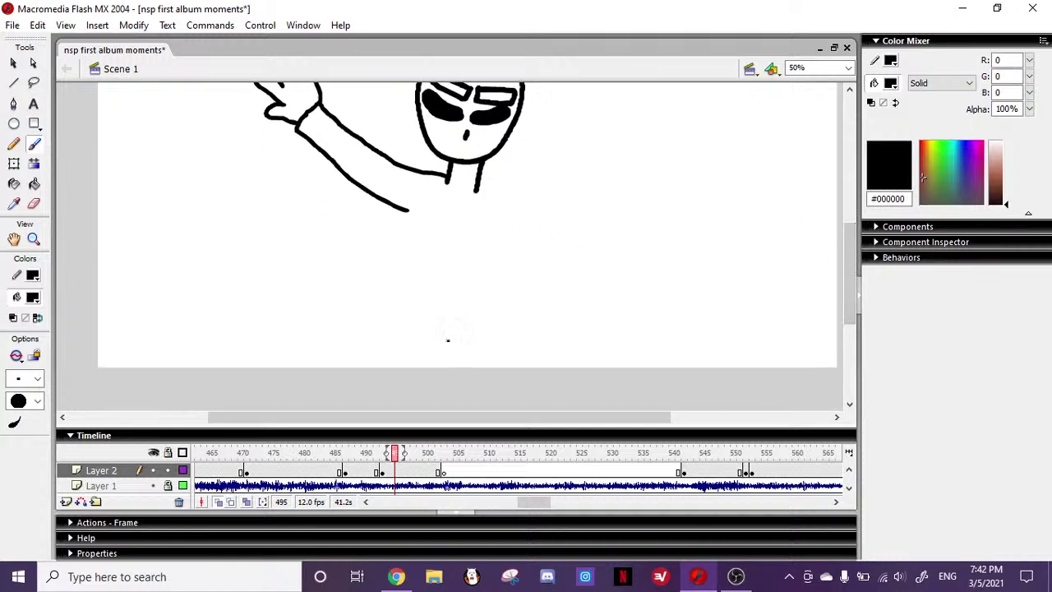
pyautogui.moveTo(394, 462); pyautogui.dragTo(381, 455)
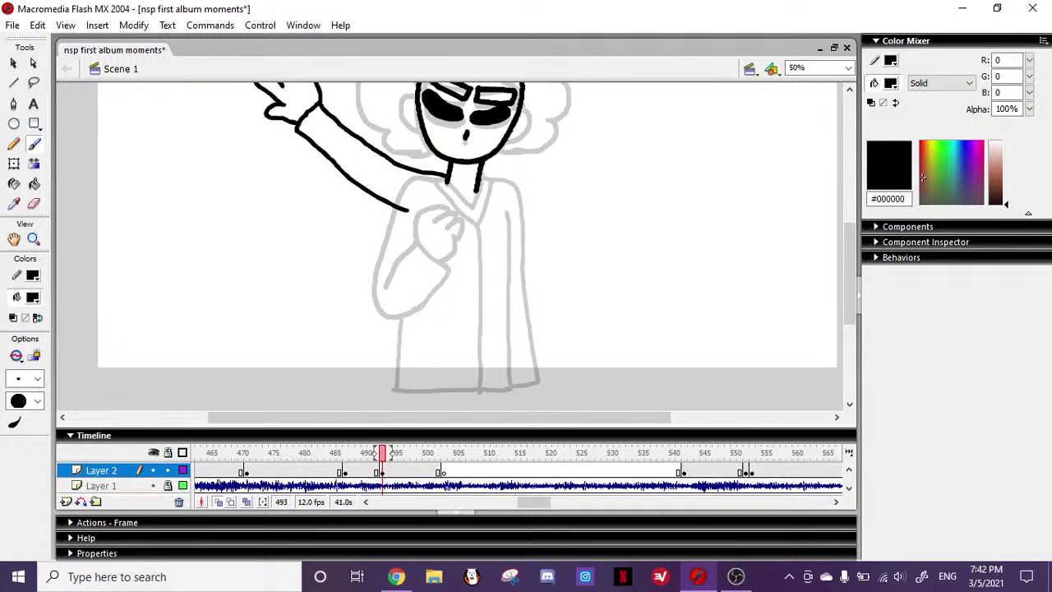
pyautogui.hotkey('ctrl', 'z')
pyautogui.moveTo(513, 184); pyautogui.dragTo(538, 384)
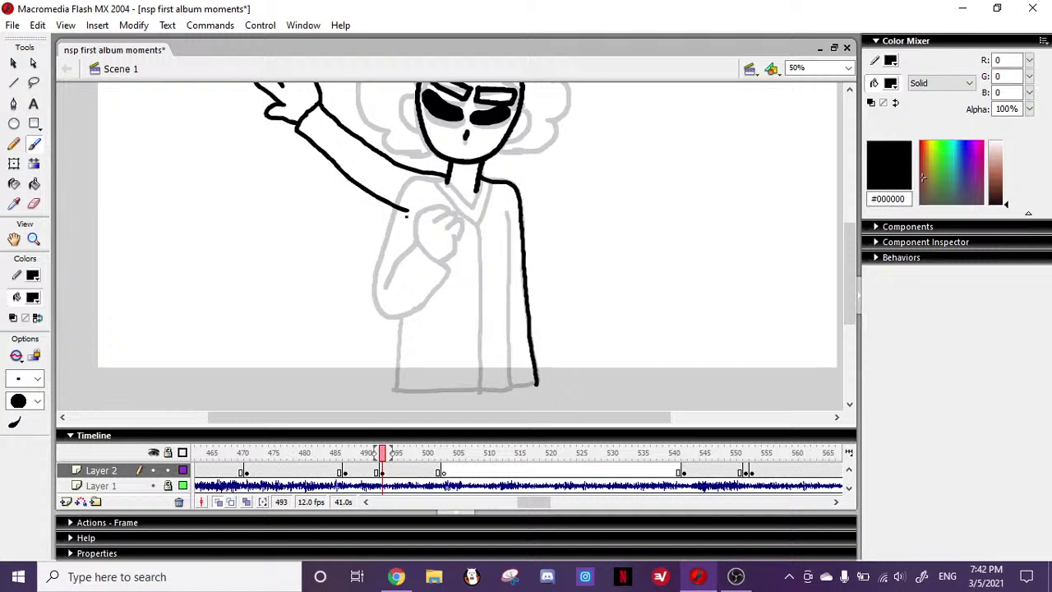
# - Brush the torso's side edge beneath the raised arm and the first part of the bottom hem on frame 493
pyautogui.moveTo(392, 207)
pyautogui.mouseDown()
pyautogui.moveTo(407, 240)
pyautogui.moveTo(395, 392)
pyautogui.mouseUp()
pyautogui.hotkey('ctrl', 'z')
pyautogui.hotkey('ctrl', 'z')
pyautogui.hotkey('ctrl', 'z')
pyautogui.moveTo(402, 216)
pyautogui.mouseDown()
pyautogui.moveTo(413, 236)
pyautogui.moveTo(395, 390)
pyautogui.mouseUp()
pyautogui.hotkey('ctrl', 'z')
pyautogui.moveTo(396, 389); pyautogui.dragTo(470, 396)
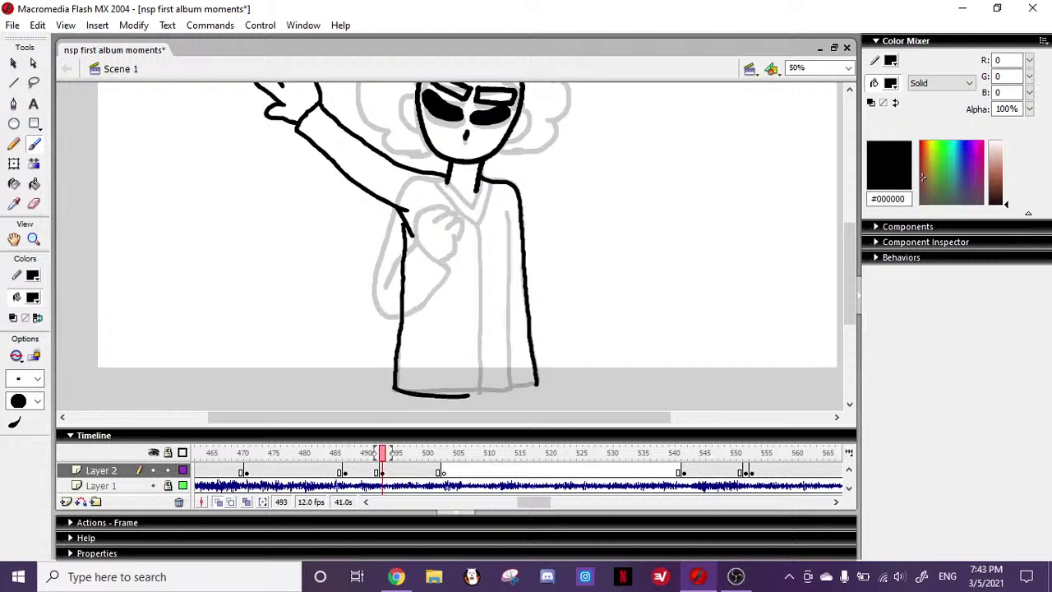
# - Brush a V-shaped collar, the inner line of the straight arm, and the remaining bottom edge of the clothing
pyautogui.moveTo(451, 185); pyautogui.dragTo(475, 207)
pyautogui.moveTo(437, 176)
pyautogui.mouseDown()
pyautogui.moveTo(476, 223)
pyautogui.moveTo(495, 181)
pyautogui.moveTo(511, 279)
pyautogui.mouseUp()
pyautogui.hotkey('ctrl', 'z')
pyautogui.moveTo(507, 213); pyautogui.dragTo(506, 386)
pyautogui.hotkey('ctrl', 'z')
pyautogui.moveTo(507, 212)
pyautogui.mouseDown()
pyautogui.moveTo(509, 385)
pyautogui.moveTo(492, 391)
pyautogui.moveTo(536, 384)
pyautogui.mouseUp()
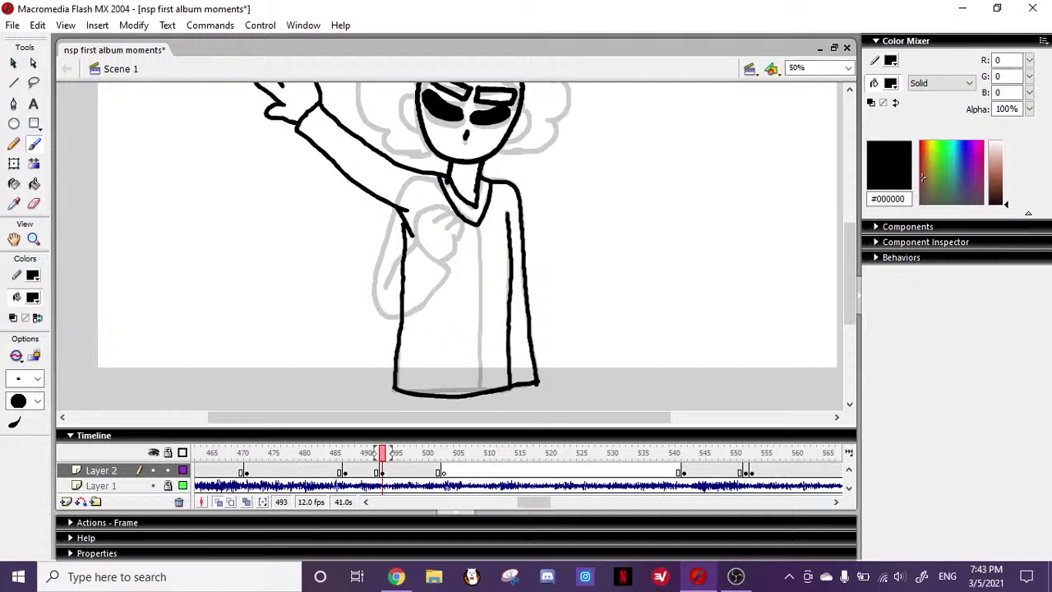
# - Brush the vertical front opening from the collar's point down to the bottom hem
pyautogui.moveTo(477, 226); pyautogui.dragTo(485, 388)
pyautogui.hotkey('ctrl', 'z')
pyautogui.moveTo(479, 226); pyautogui.dragTo(484, 392)
pyautogui.click(34, 203)
pyautogui.click(37, 380)
pyautogui.click(37, 412)
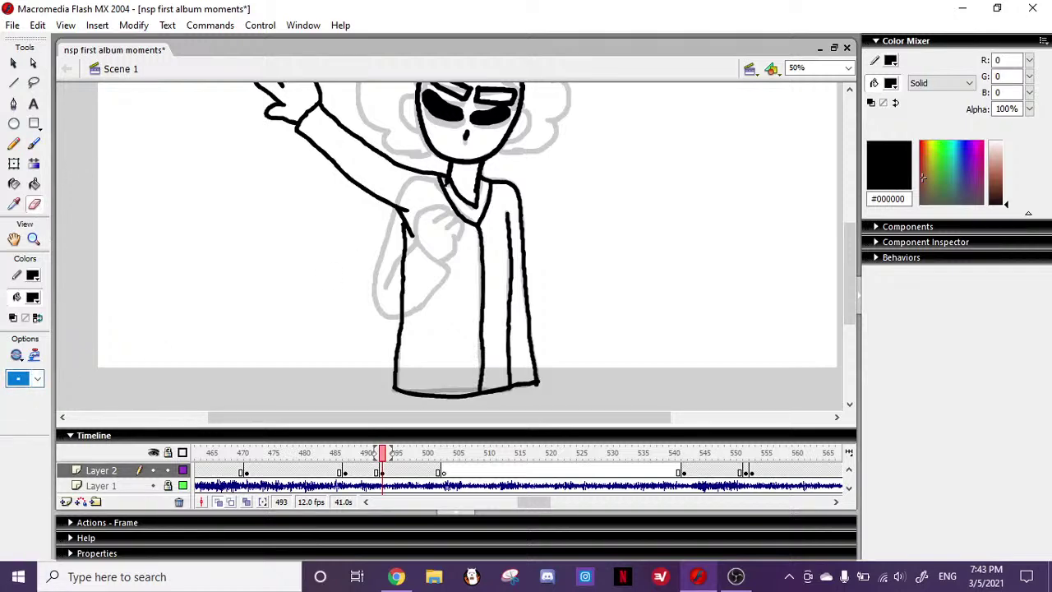
pyautogui.click(34, 144)
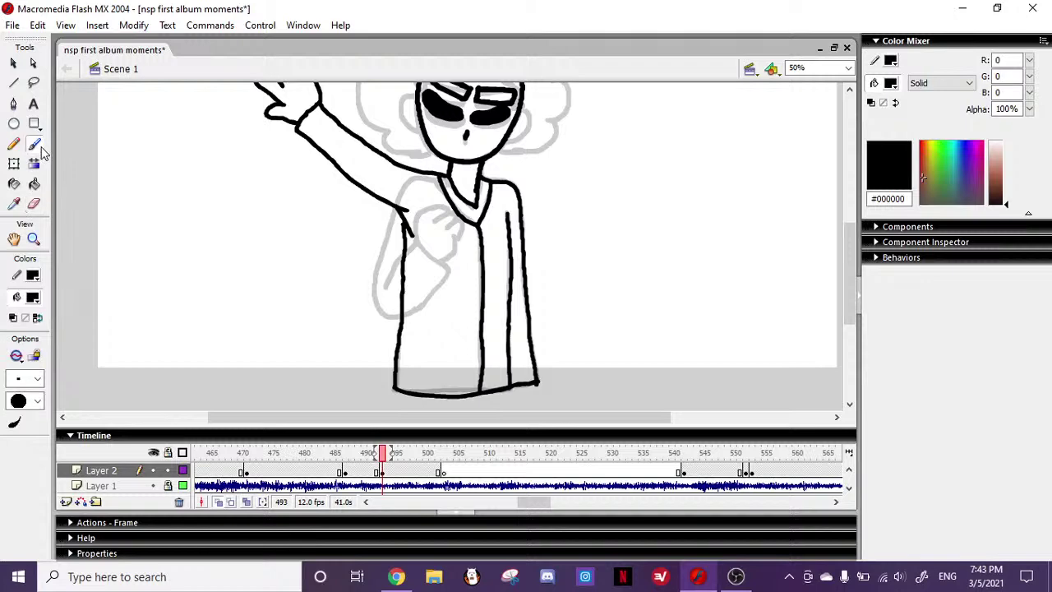
# - Brush a rounded ear on each side of the head
pyautogui.scroll(3, 849, 264)
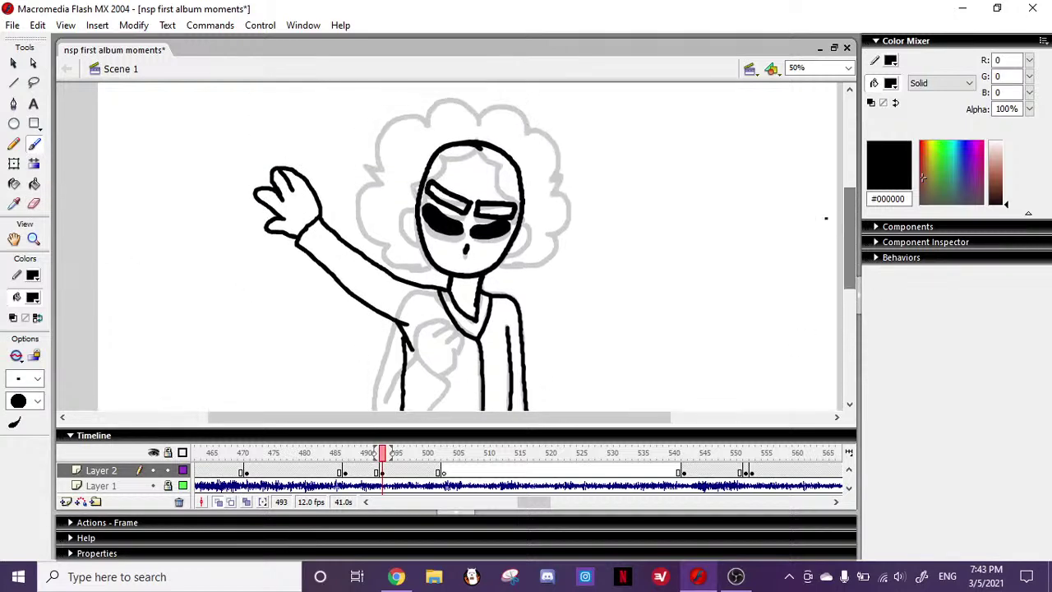
pyautogui.moveTo(411, 201)
pyautogui.mouseDown()
pyautogui.moveTo(400, 235)
pyautogui.moveTo(421, 243)
pyautogui.mouseUp()
pyautogui.moveTo(527, 223); pyautogui.dragTo(517, 255)
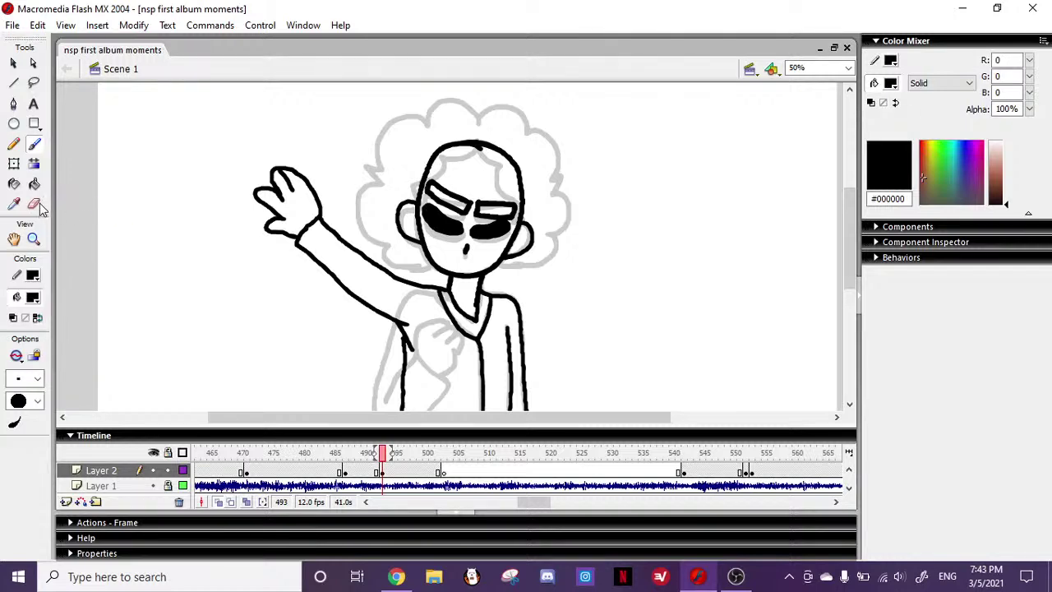
# - Erase the top curve of the head outline above the eyebrows using a larger eraser
pyautogui.click(39, 201)
pyautogui.click(482, 144)
pyautogui.click(37, 378)
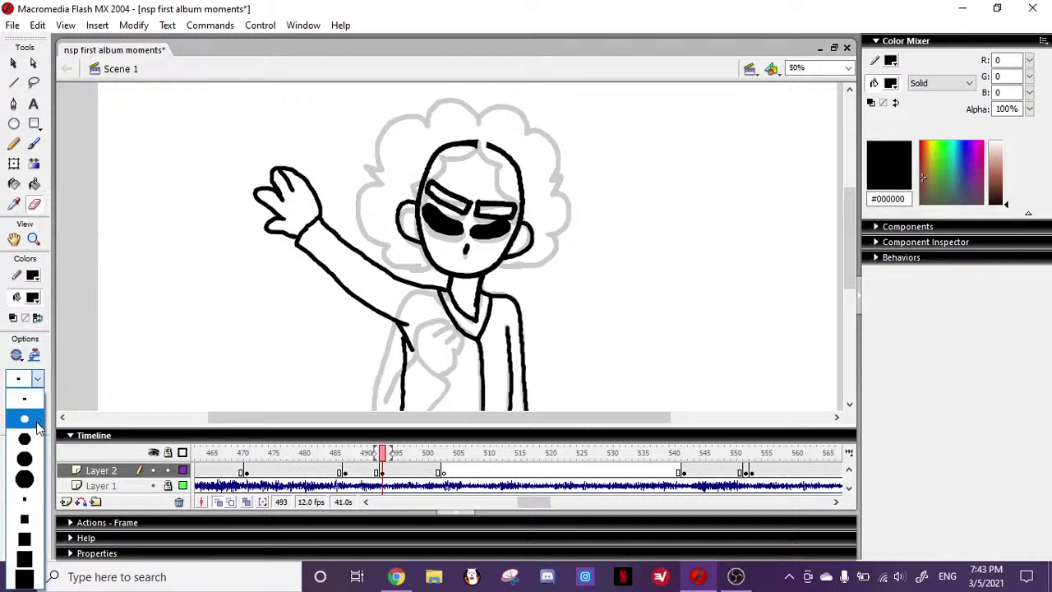
pyautogui.click(36, 423)
pyautogui.moveTo(492, 154); pyautogui.dragTo(523, 211)
pyautogui.moveTo(480, 144)
pyautogui.mouseDown()
pyautogui.moveTo(458, 145)
pyautogui.moveTo(474, 146)
pyautogui.moveTo(424, 176)
pyautogui.moveTo(421, 191)
pyautogui.mouseUp()
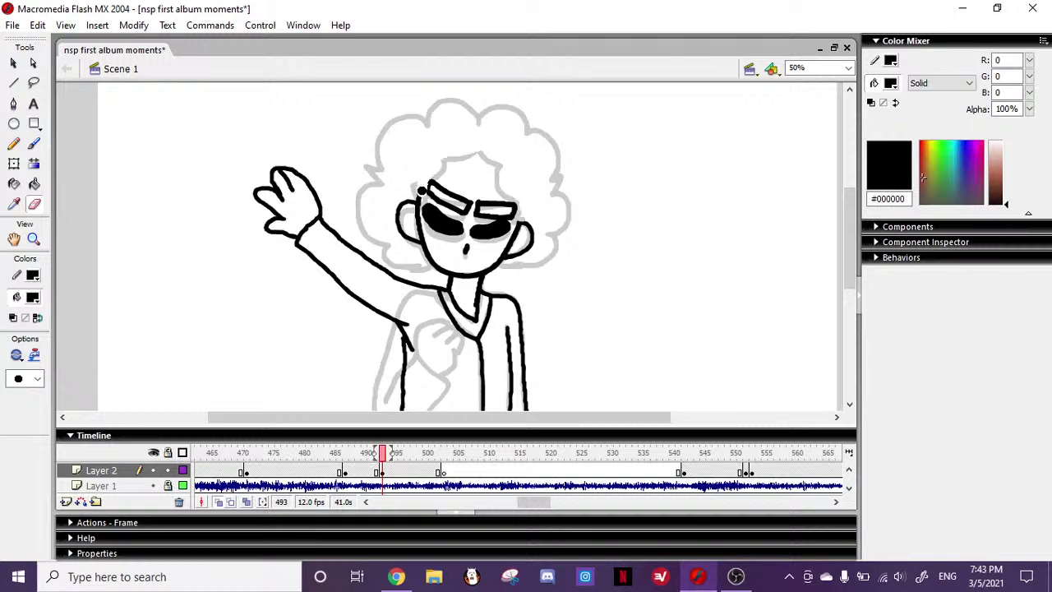
# - Brush a pointed hairline with a central peak across the forehead
pyautogui.click(34, 143)
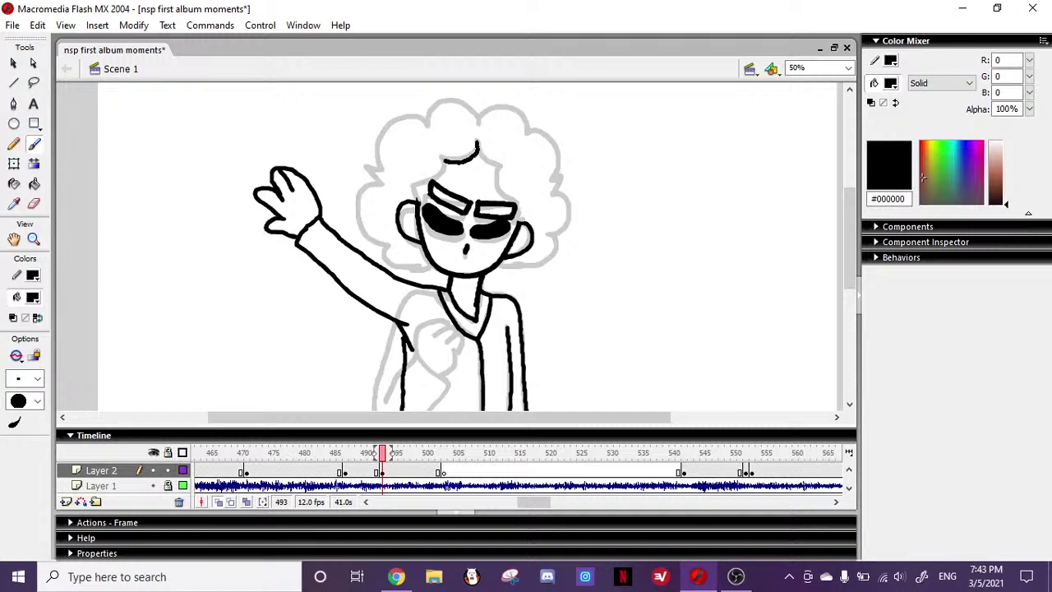
pyautogui.moveTo(478, 156); pyautogui.dragTo(483, 143)
pyautogui.moveTo(515, 203); pyautogui.dragTo(516, 205)
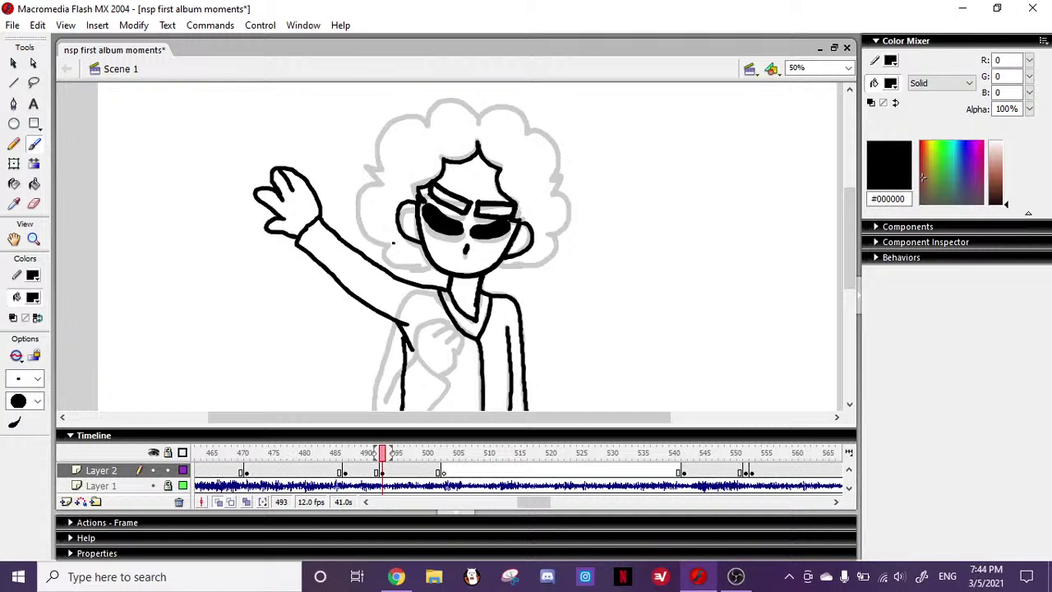
# - Brush the curly hair outline on the raised-arm side of the head and the rounded curl at the top
pyautogui.moveTo(367, 184)
pyautogui.mouseDown()
pyautogui.moveTo(391, 245)
pyautogui.moveTo(384, 256)
pyautogui.moveTo(424, 272)
pyautogui.mouseUp()
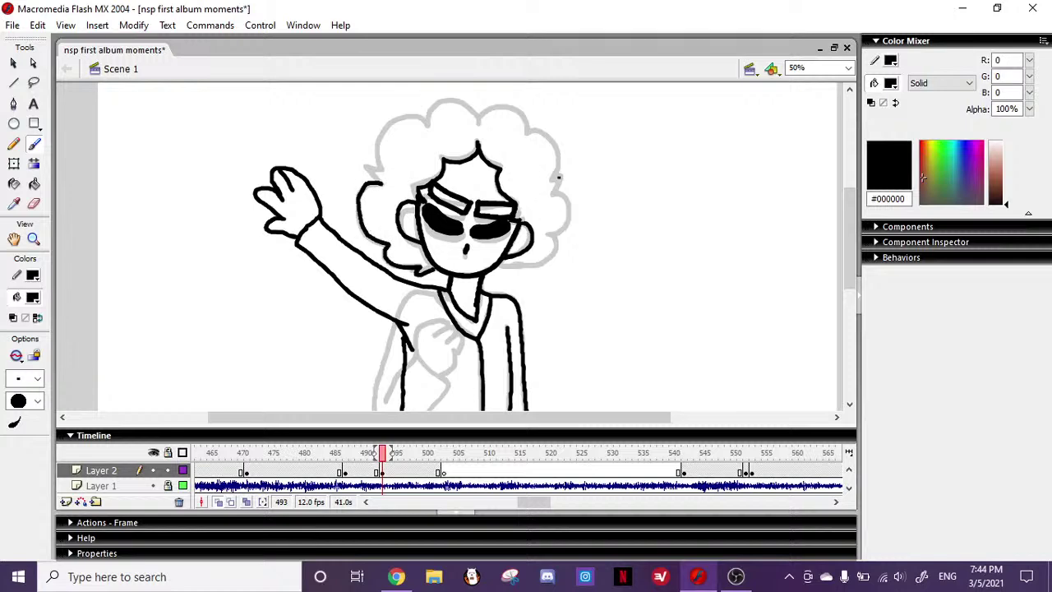
pyautogui.moveTo(560, 233); pyautogui.dragTo(551, 236)
pyautogui.hotkey('ctrl', 'z')
pyautogui.moveTo(381, 173); pyautogui.dragTo(378, 181)
pyautogui.moveTo(479, 121)
pyautogui.mouseDown()
pyautogui.moveTo(461, 101)
pyautogui.moveTo(428, 127)
pyautogui.mouseUp()
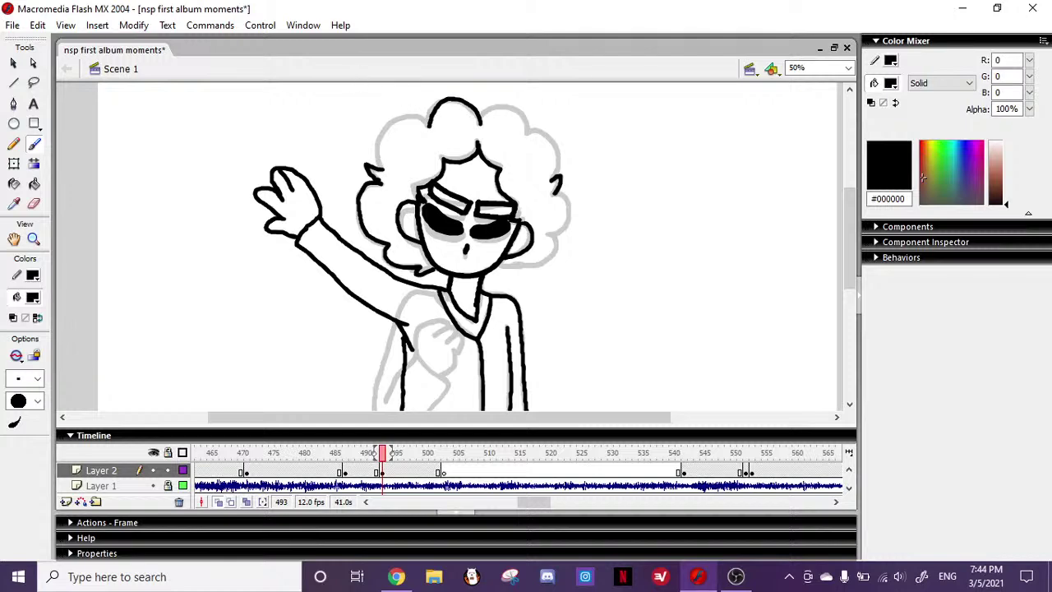
pyautogui.moveTo(380, 168); pyautogui.dragTo(380, 170)
pyautogui.hotkey('ctrl', 'z')
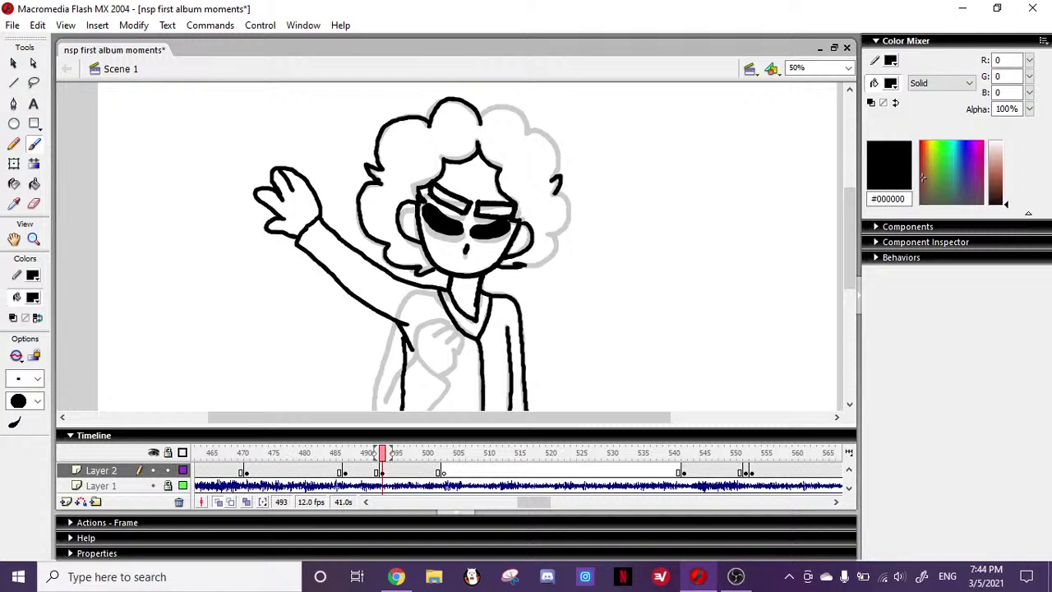
# - Brush the remaining hair curls from the top of the head down the other side to below the ear
pyautogui.moveTo(526, 129); pyautogui.dragTo(532, 135)
pyautogui.hotkey('ctrl', 'z')
pyautogui.hotkey('ctrl', 'z')
pyautogui.moveTo(484, 105)
pyautogui.mouseDown()
pyautogui.moveTo(505, 135)
pyautogui.moveTo(519, 114)
pyautogui.moveTo(497, 135)
pyautogui.moveTo(529, 134)
pyautogui.mouseUp()
pyautogui.hotkey('ctrl', 'z')
pyautogui.hotkey('ctrl', 'z')
pyautogui.hotkey('ctrl', 'z')
pyautogui.hotkey('ctrl', 'z')
pyautogui.moveTo(527, 131); pyautogui.dragTo(561, 174)
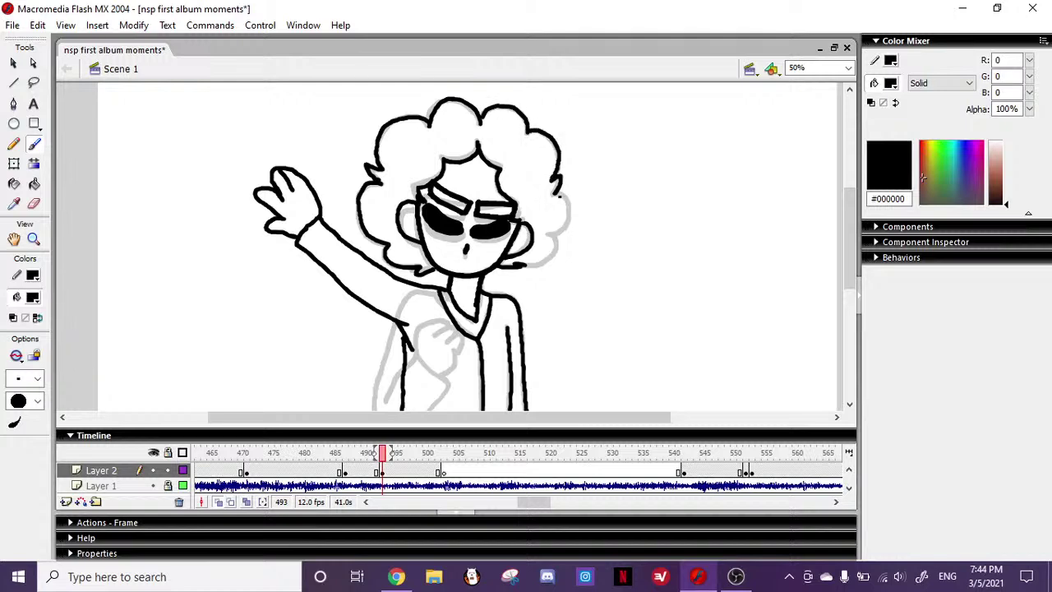
pyautogui.moveTo(568, 215)
pyautogui.mouseDown()
pyautogui.moveTo(564, 227)
pyautogui.moveTo(565, 194)
pyautogui.mouseUp()
pyautogui.hotkey('ctrl', 'z')
pyautogui.moveTo(551, 232); pyautogui.dragTo(544, 236)
# - Lasso the raised hand and scale it down slightly at the end of the arm
pyautogui.moveTo(852, 235)
pyautogui.mouseDown()
pyautogui.moveTo(854, 265)
pyautogui.moveTo(849, 215)
pyautogui.mouseUp()
pyautogui.click(15, 164)
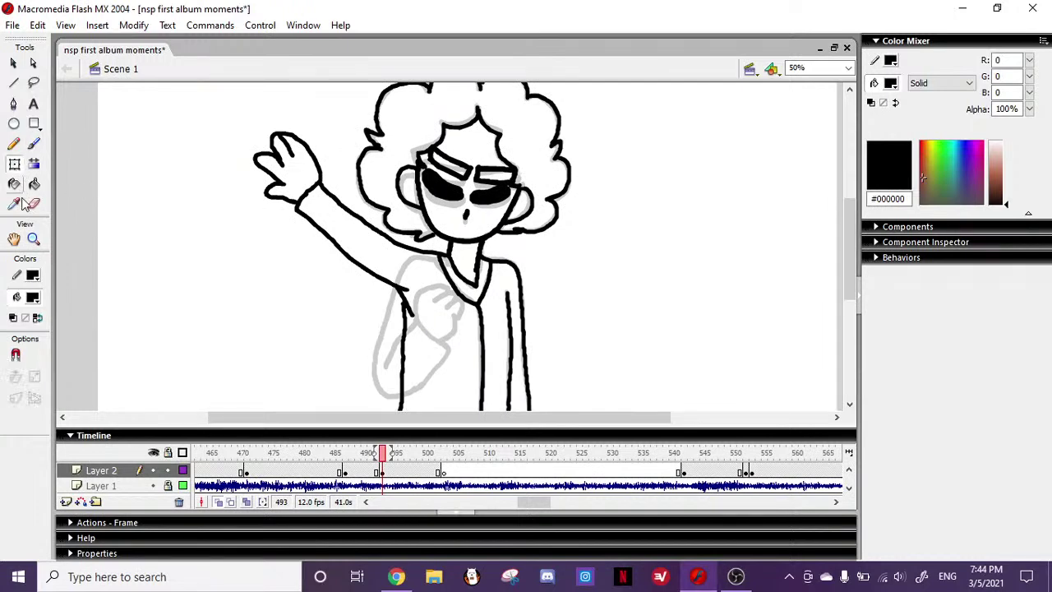
pyautogui.click(33, 83)
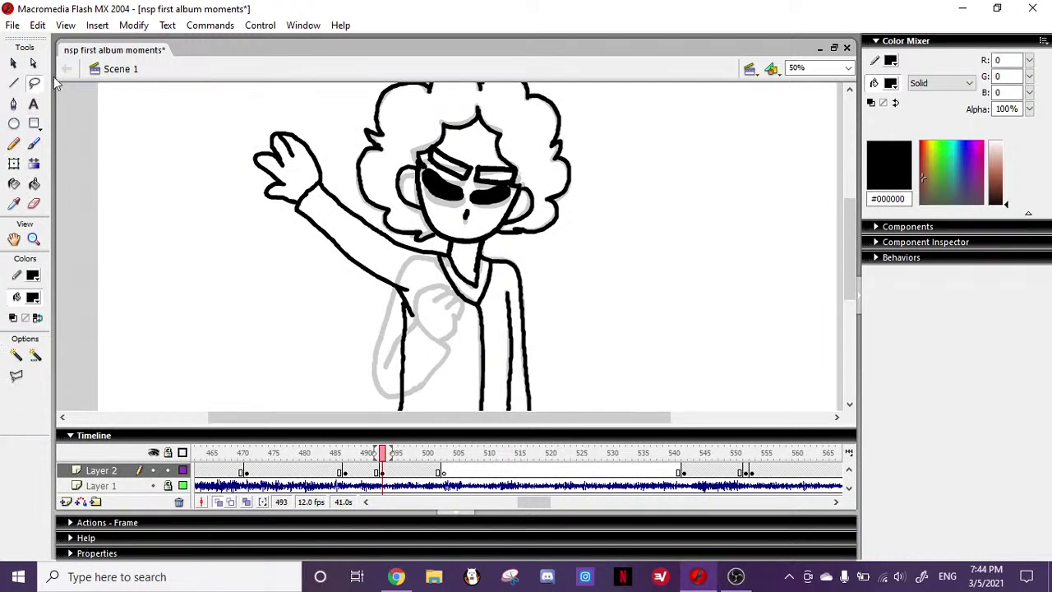
pyautogui.moveTo(308, 120)
pyautogui.mouseDown()
pyautogui.moveTo(254, 211)
pyautogui.moveTo(287, 215)
pyautogui.moveTo(302, 184)
pyautogui.moveTo(327, 177)
pyautogui.moveTo(310, 111)
pyautogui.moveTo(332, 157)
pyautogui.mouseUp()
pyautogui.click(15, 165)
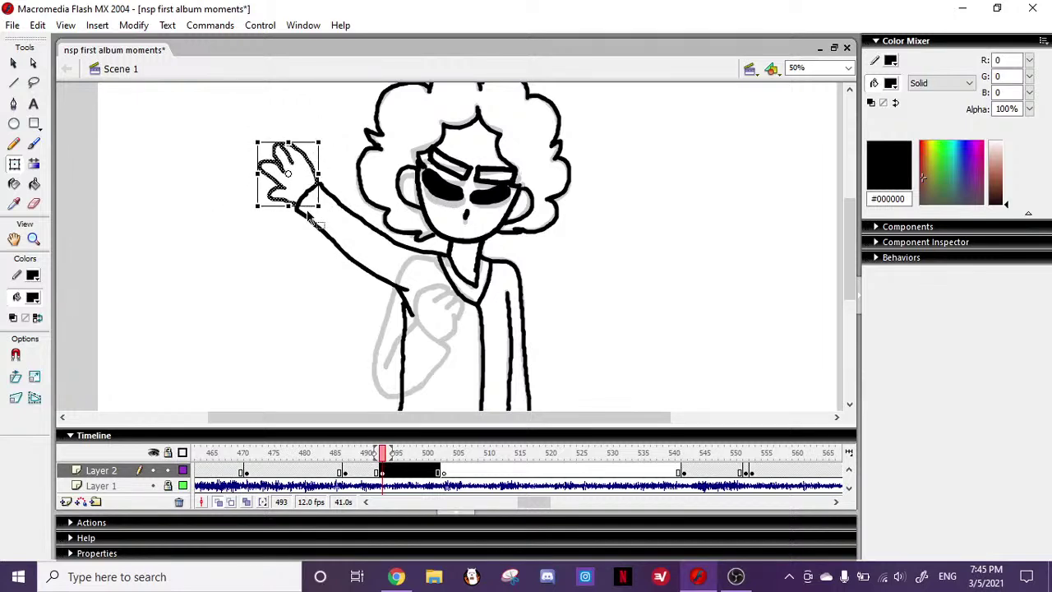
pyautogui.click(232, 226)
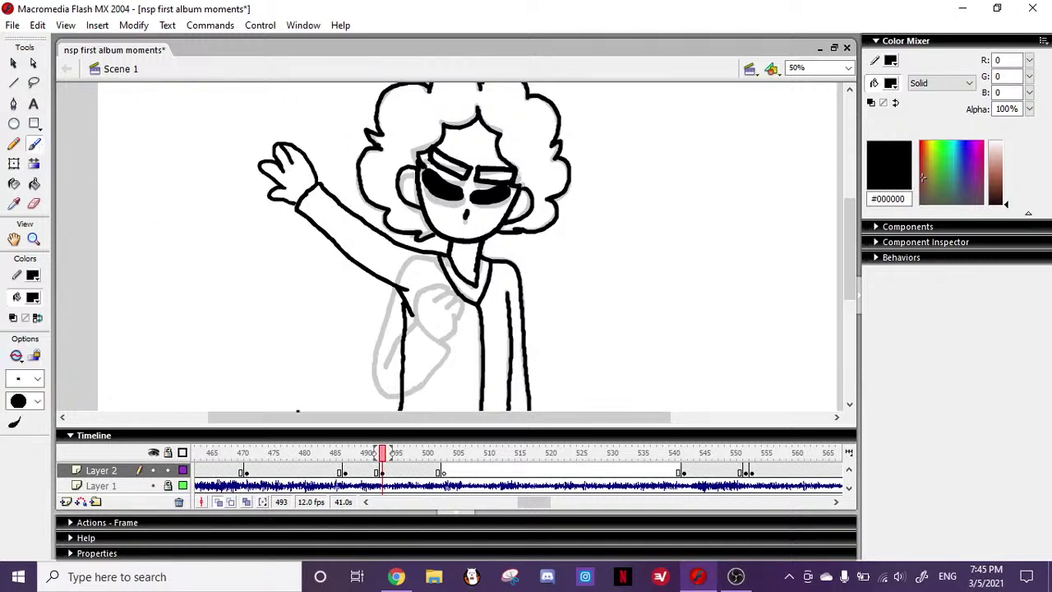
# - Check the live chat of the "pretty chill stream animating" stream in Chrome and return to Flash
pyautogui.click(398, 576)
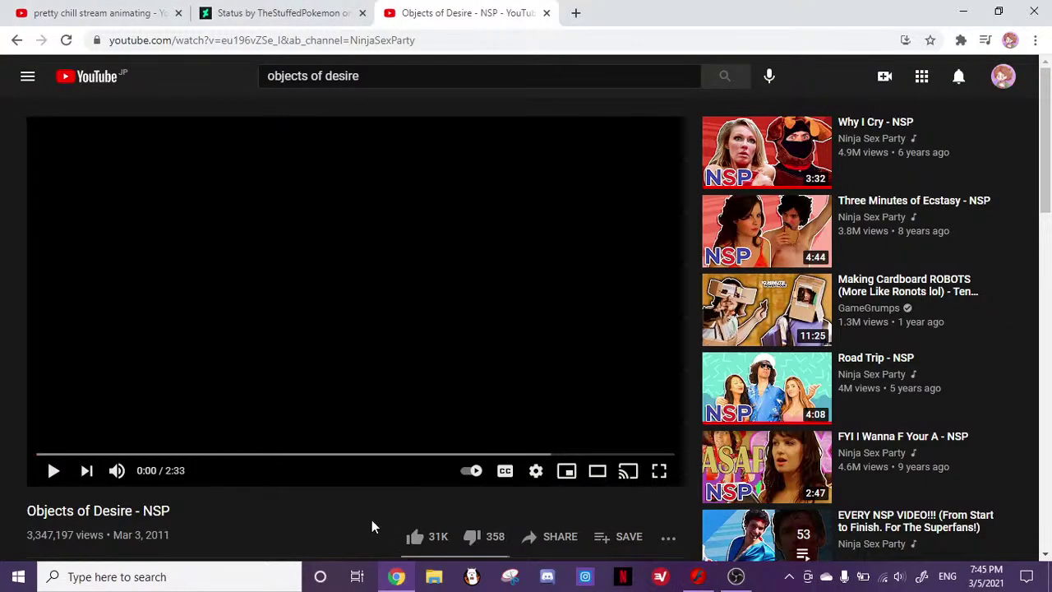
pyautogui.click(95, 10)
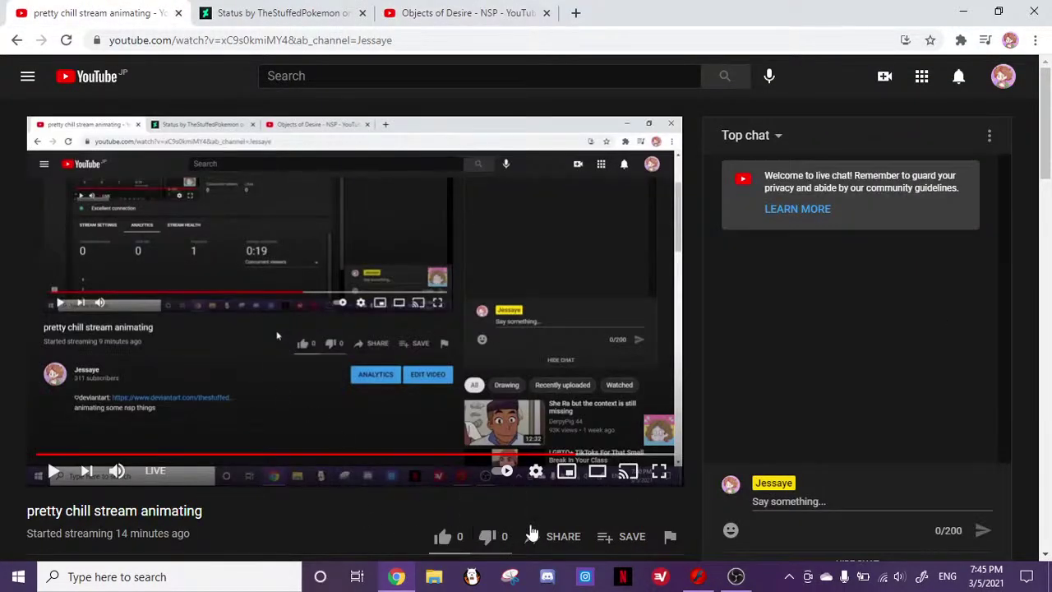
pyautogui.click(701, 578)
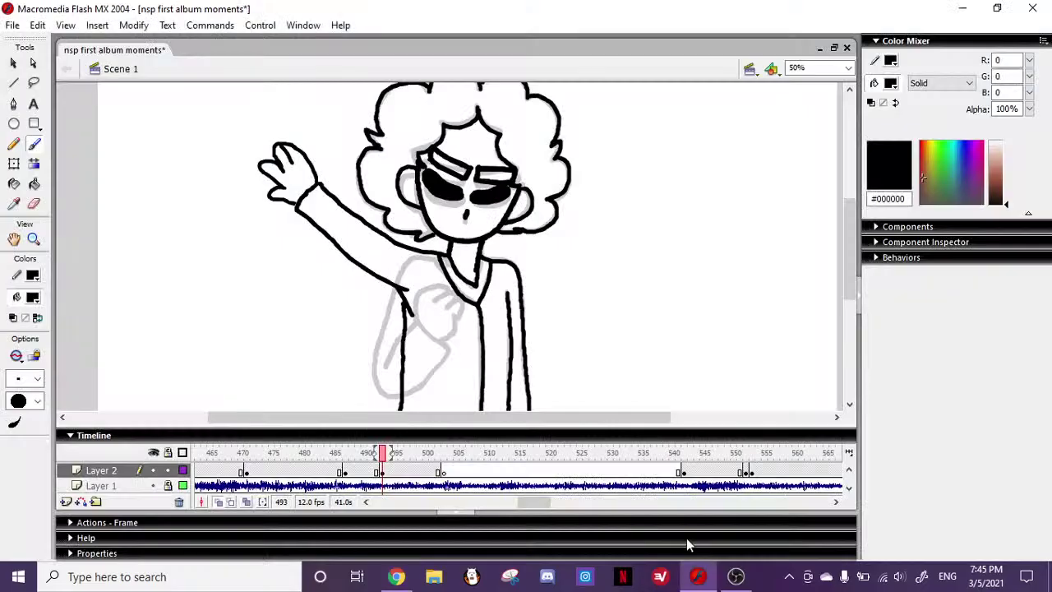
# - Scrub through the frames after 493 and insert a keyframe at frame 521
pyautogui.moveTo(846, 224)
pyautogui.mouseDown()
pyautogui.moveTo(842, 250)
pyautogui.moveTo(842, 239)
pyautogui.mouseUp()
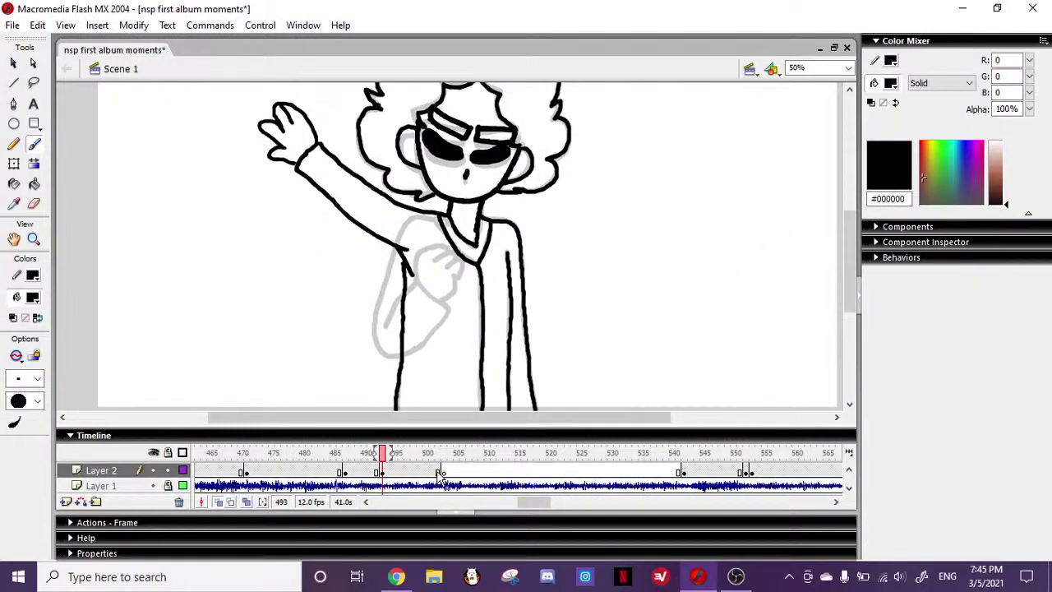
pyautogui.moveTo(383, 458)
pyautogui.mouseDown()
pyautogui.moveTo(358, 462)
pyautogui.moveTo(797, 453)
pyautogui.mouseUp()
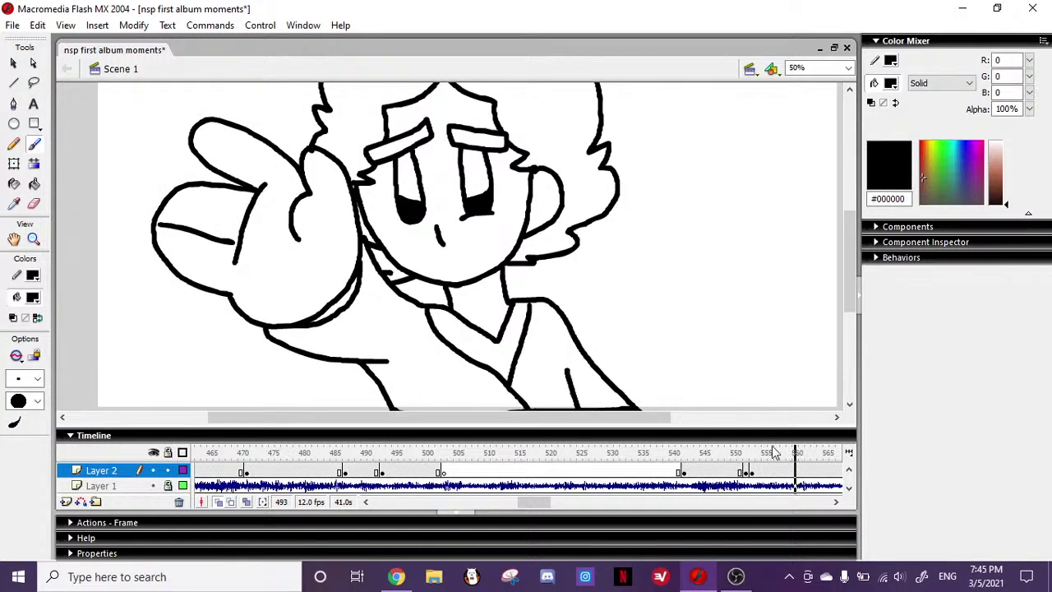
pyautogui.moveTo(518, 465)
pyautogui.mouseDown()
pyautogui.moveTo(535, 462)
pyautogui.moveTo(349, 467)
pyautogui.moveTo(557, 464)
pyautogui.mouseUp()
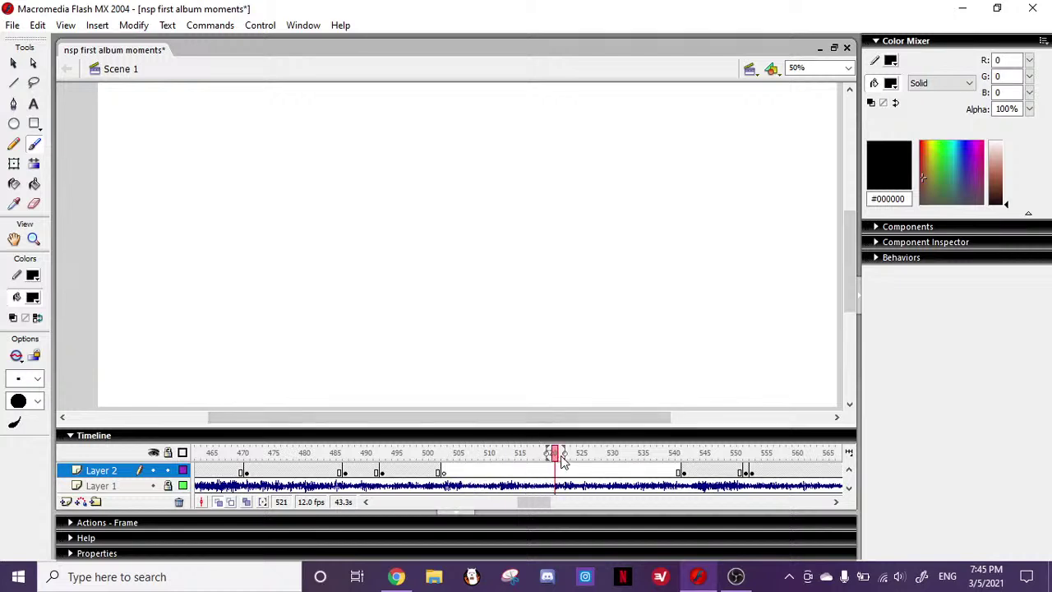
pyautogui.press('F6')
pyautogui.moveTo(555, 452); pyautogui.dragTo(698, 452)
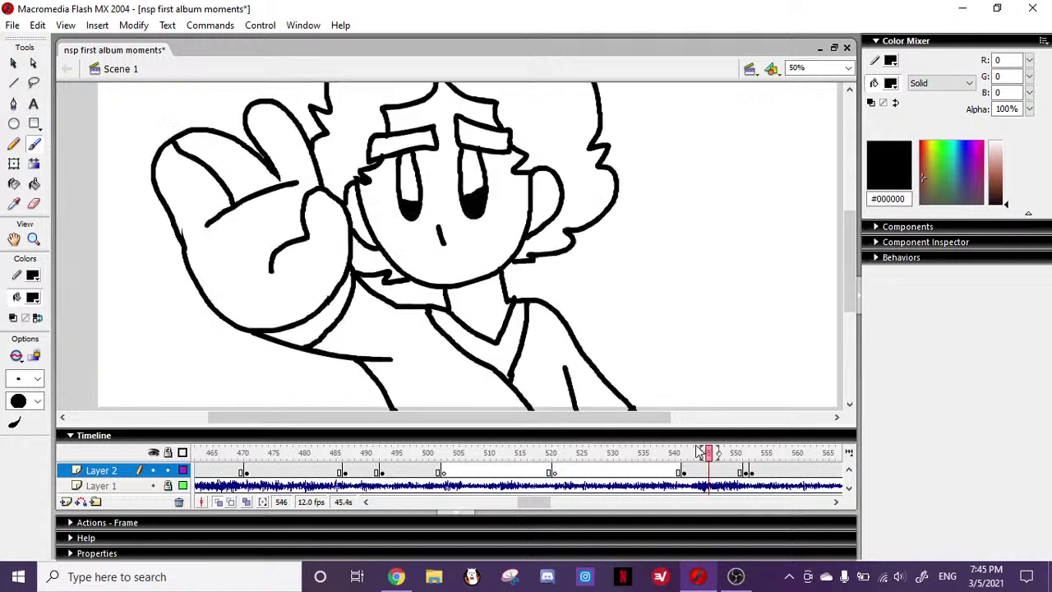
# - On frame 503, brush the near shoulder and an arm bent across the torso, ending in a cuff
pyautogui.click(37, 379)
pyautogui.click(26, 419)
pyautogui.click(508, 453)
pyautogui.moveTo(510, 453)
pyautogui.mouseDown()
pyautogui.moveTo(368, 462)
pyautogui.moveTo(556, 462)
pyautogui.moveTo(634, 448)
pyautogui.moveTo(425, 453)
pyautogui.moveTo(551, 457)
pyautogui.moveTo(455, 452)
pyautogui.mouseUp()
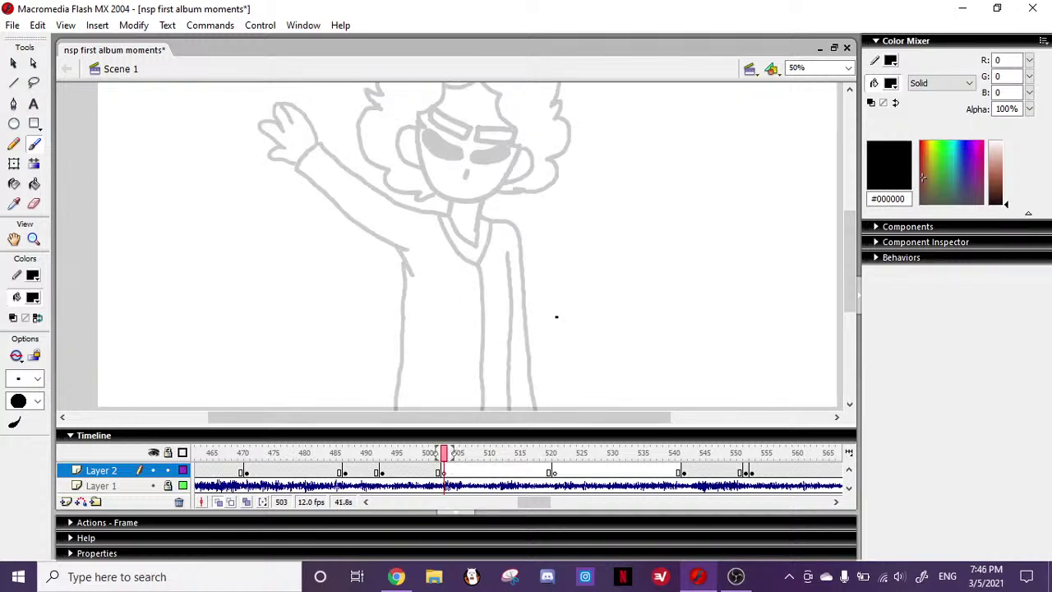
pyautogui.moveTo(406, 220); pyautogui.dragTo(400, 301)
pyautogui.hotkey('ctrl', 'z')
pyautogui.moveTo(436, 211)
pyautogui.mouseDown()
pyautogui.moveTo(399, 224)
pyautogui.moveTo(388, 272)
pyautogui.moveTo(397, 357)
pyautogui.moveTo(425, 370)
pyautogui.moveTo(513, 326)
pyautogui.moveTo(486, 288)
pyautogui.moveTo(409, 334)
pyautogui.mouseUp()
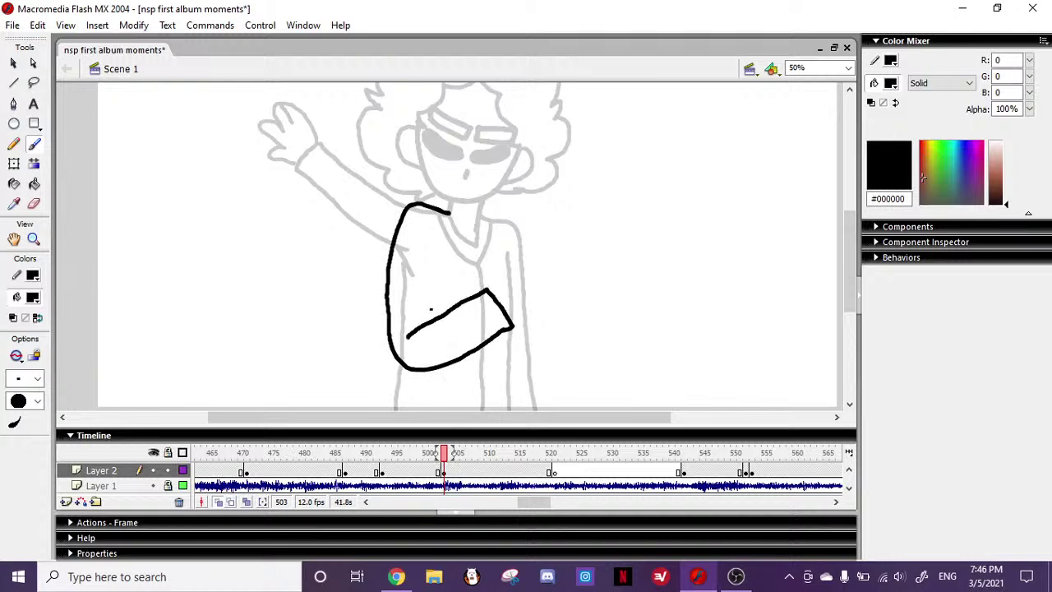
# - Brush the inner upper-arm line and a clenched fist extending from the cuff
pyautogui.moveTo(432, 282); pyautogui.dragTo(433, 268)
pyautogui.moveTo(505, 266)
pyautogui.mouseDown()
pyautogui.moveTo(535, 265)
pyautogui.moveTo(533, 280)
pyautogui.moveTo(539, 309)
pyautogui.mouseUp()
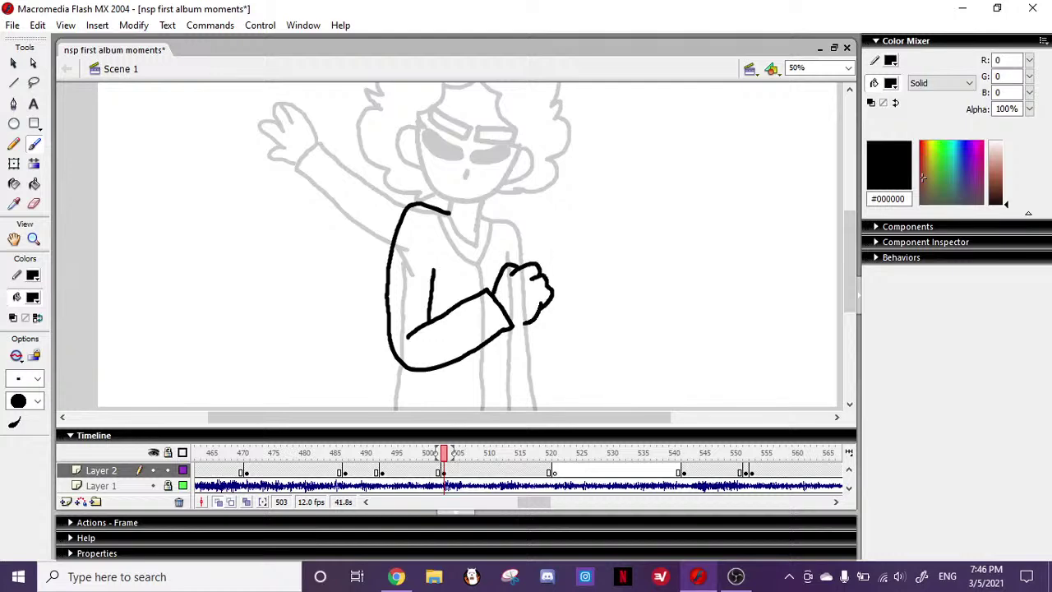
pyautogui.moveTo(848, 257); pyautogui.dragTo(849, 270)
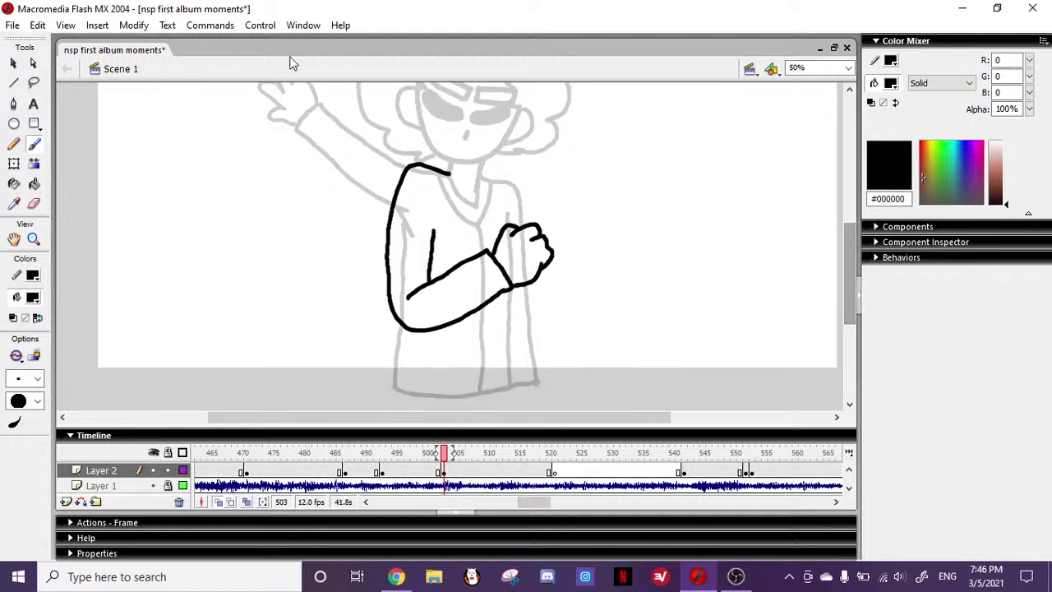
# - Insert a keyframe at frame 509 and select the arm drawing on frame 503
pyautogui.moveTo(448, 452)
pyautogui.mouseDown()
pyautogui.moveTo(343, 451)
pyautogui.moveTo(526, 442)
pyautogui.moveTo(428, 448)
pyautogui.moveTo(486, 459)
pyautogui.mouseUp()
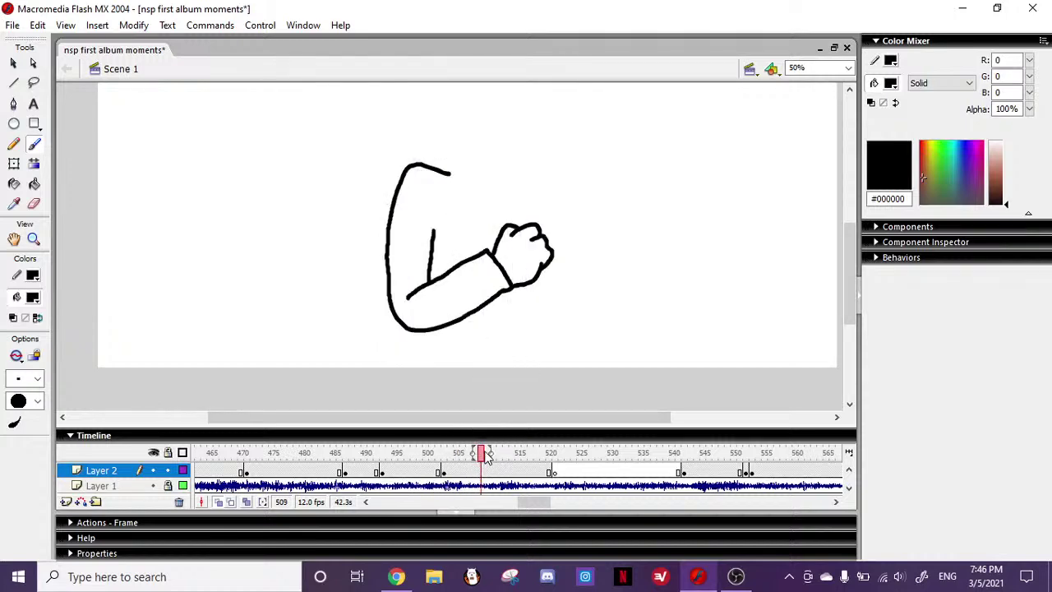
pyautogui.press('F6')
pyautogui.click(450, 471)
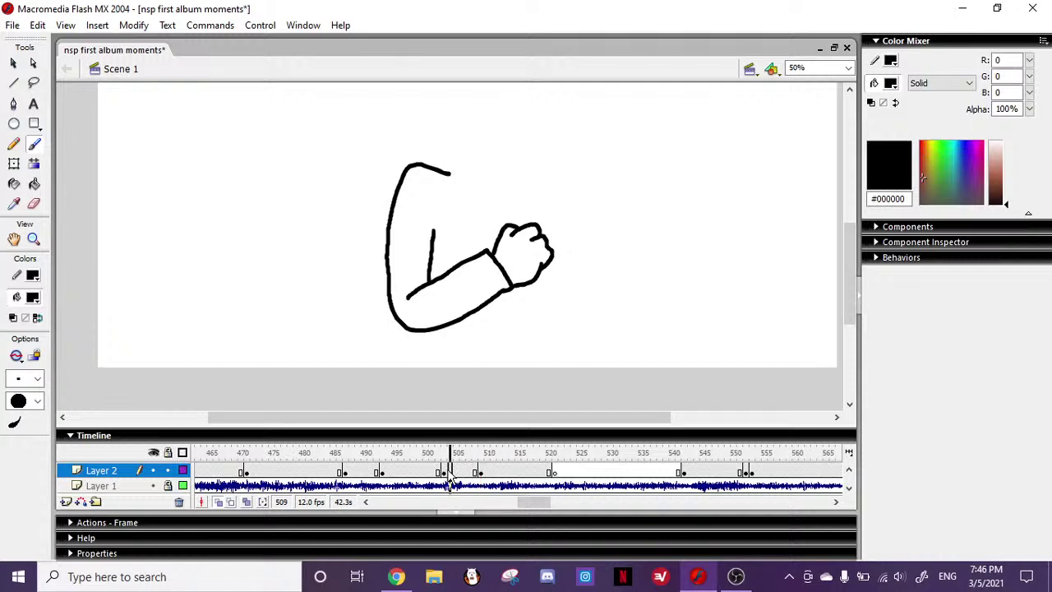
pyautogui.click(444, 472)
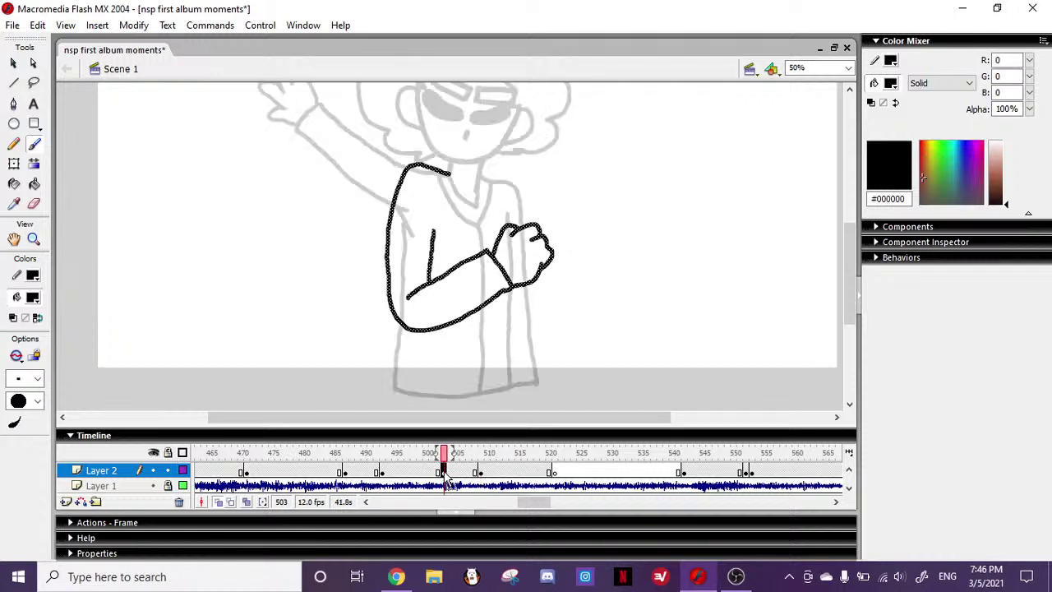
# - Clear the keyframe at frame 503, play back the section, and return to frame 509
pyautogui.rightClick(442, 475)
pyautogui.click(528, 299)
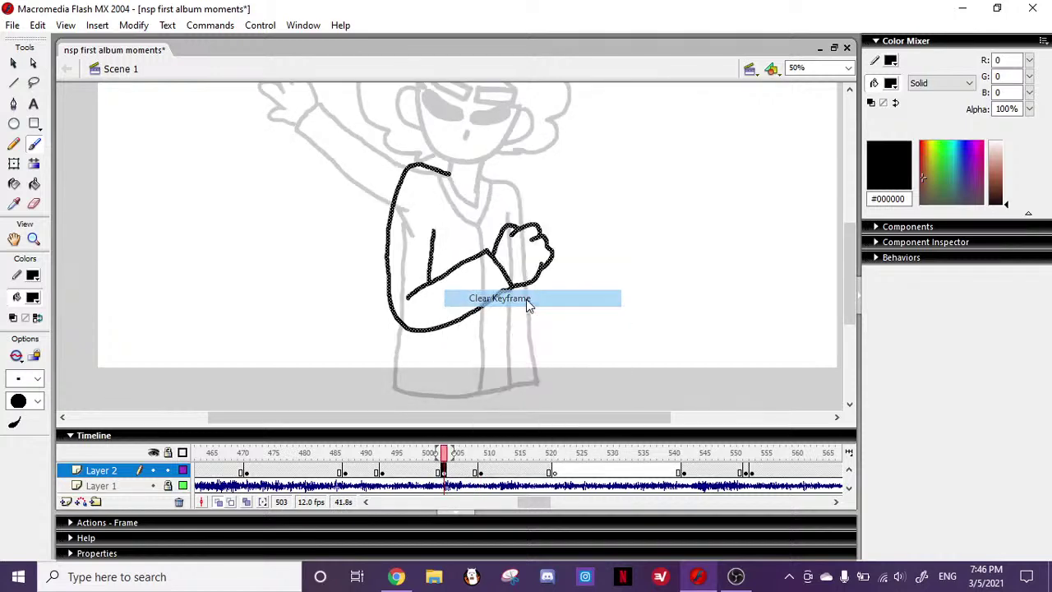
pyautogui.click(349, 450)
pyautogui.press('Return')
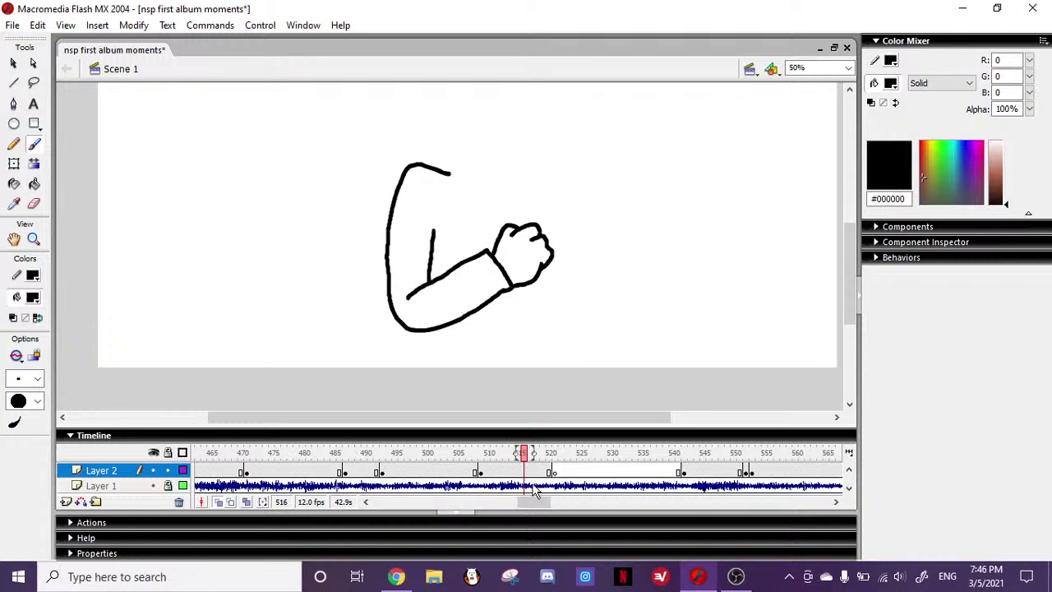
pyautogui.moveTo(525, 452)
pyautogui.mouseDown()
pyautogui.moveTo(488, 452)
pyautogui.moveTo(485, 443)
pyautogui.mouseUp()
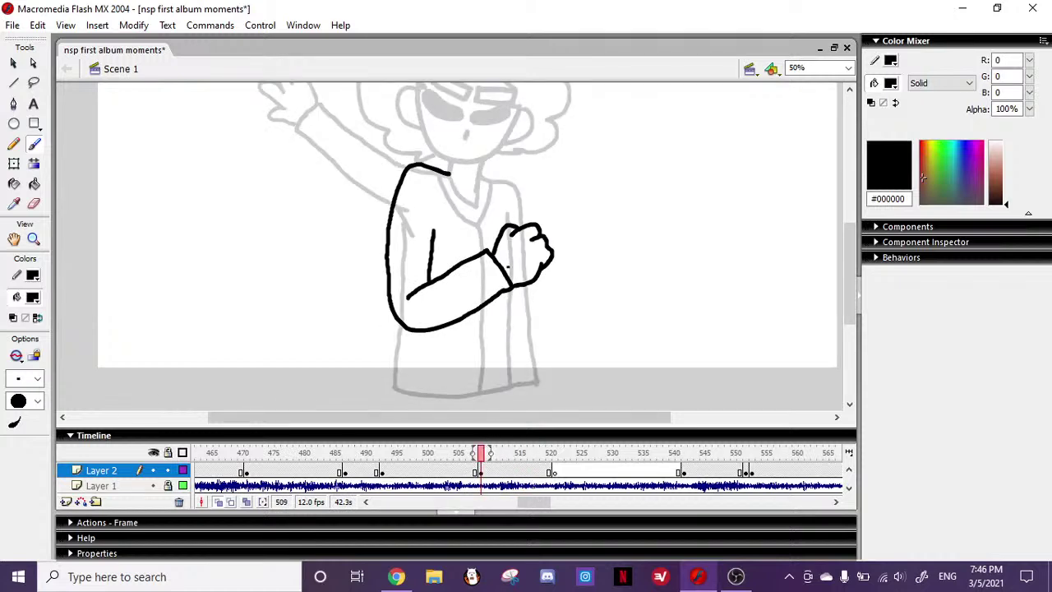
# - On frame 509, brush the V-shaped collar, the upper front line, and the robe's near side and hem
pyautogui.moveTo(474, 205); pyautogui.dragTo(476, 205)
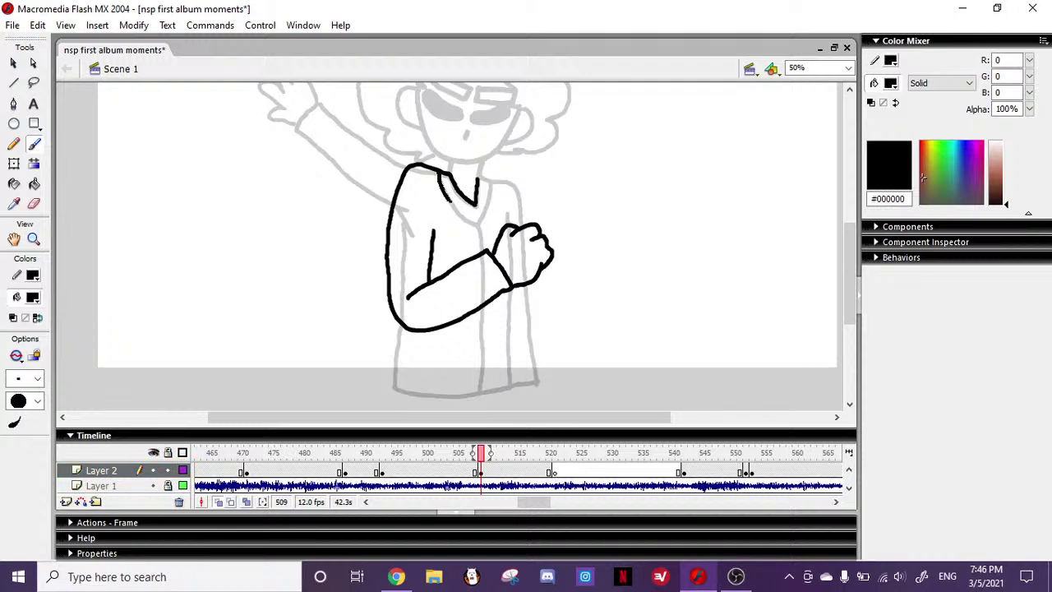
pyautogui.moveTo(480, 245); pyautogui.dragTo(481, 252)
pyautogui.moveTo(490, 184); pyautogui.dragTo(492, 178)
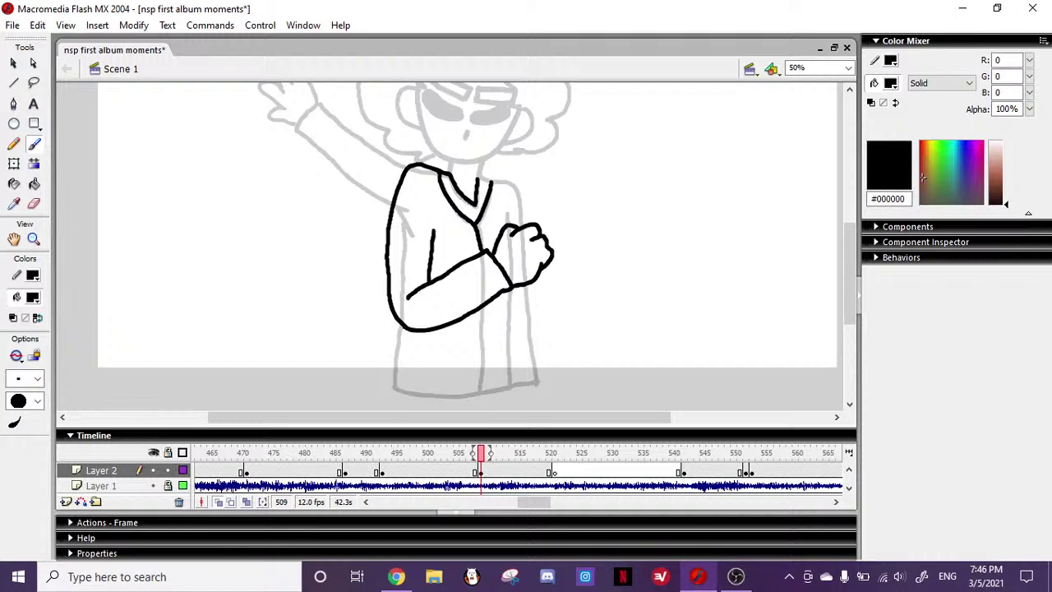
pyautogui.moveTo(396, 369)
pyautogui.mouseDown()
pyautogui.moveTo(400, 386)
pyautogui.moveTo(510, 384)
pyautogui.mouseUp()
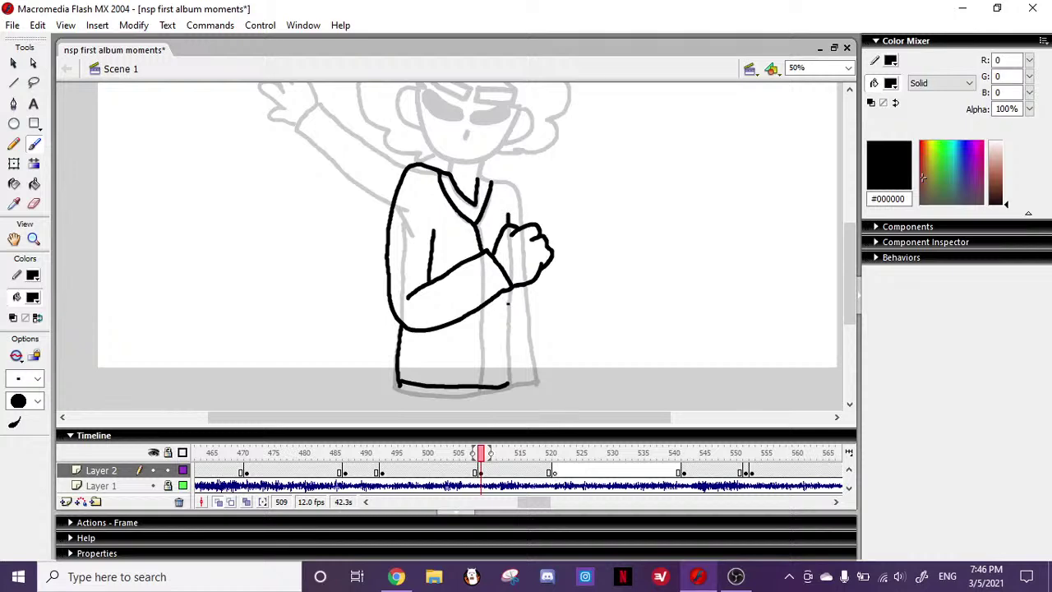
pyautogui.click(362, 457)
pyautogui.click(454, 457)
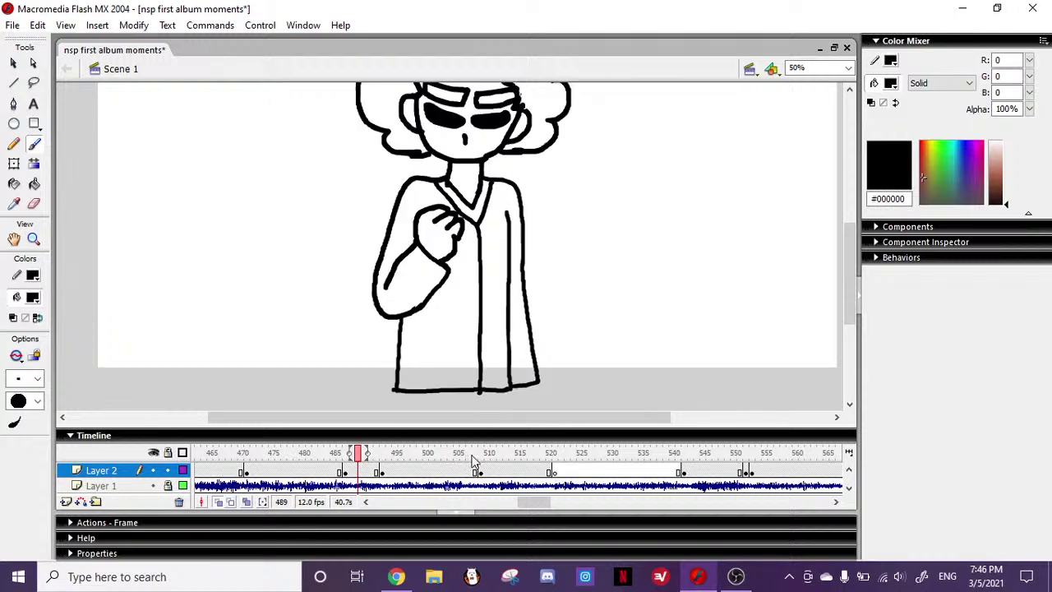
pyautogui.moveTo(485, 457); pyautogui.dragTo(503, 457)
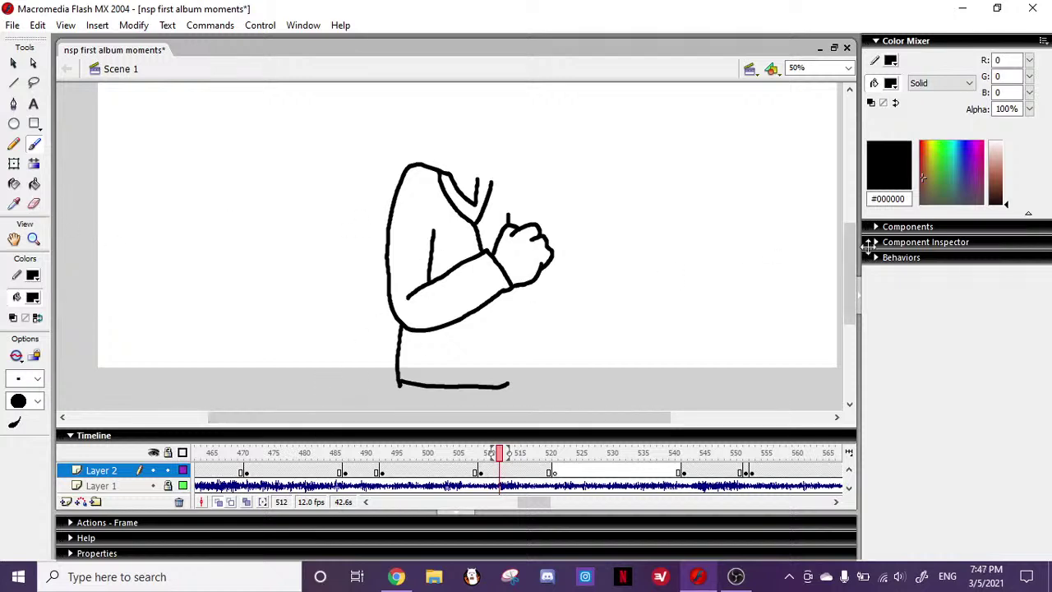
pyautogui.scroll(-2, 418, 261)
pyautogui.moveTo(398, 272)
pyautogui.mouseDown()
pyautogui.moveTo(392, 341)
pyautogui.moveTo(530, 352)
pyautogui.moveTo(540, 310)
pyautogui.moveTo(527, 357)
pyautogui.mouseUp()
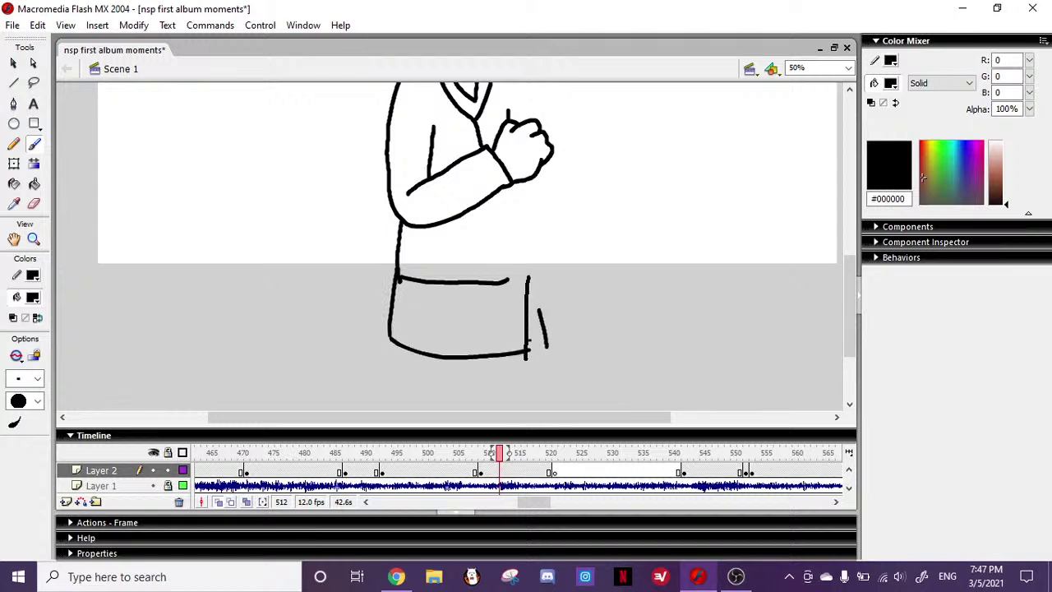
pyautogui.moveTo(391, 324)
pyautogui.mouseDown()
pyautogui.moveTo(431, 353)
pyautogui.moveTo(536, 341)
pyautogui.moveTo(390, 406)
pyautogui.mouseUp()
pyautogui.moveTo(459, 351)
pyautogui.mouseDown()
pyautogui.moveTo(459, 409)
pyautogui.moveTo(484, 409)
pyautogui.mouseUp()
pyautogui.moveTo(853, 290)
pyautogui.mouseDown()
pyautogui.moveTo(852, 266)
pyautogui.moveTo(853, 286)
pyautogui.mouseUp()
pyautogui.hotkey('ctrl', 'z')
pyautogui.hotkey('ctrl', 'z')
pyautogui.hotkey('ctrl', 'z')
pyautogui.hotkey('ctrl', 'z')
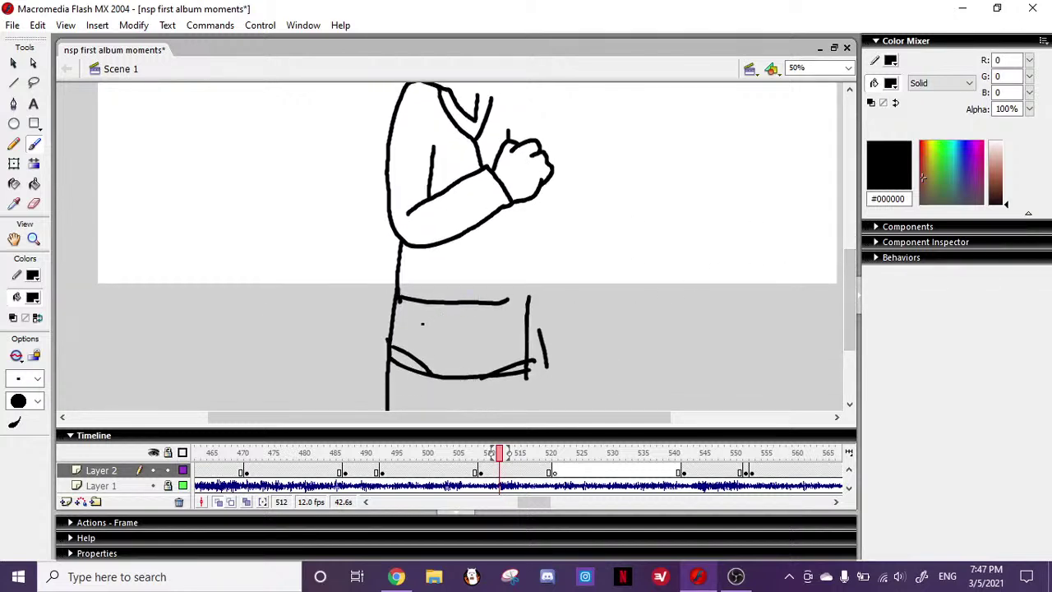
pyautogui.moveTo(386, 325)
pyautogui.mouseDown()
pyautogui.moveTo(447, 337)
pyautogui.moveTo(451, 401)
pyautogui.moveTo(391, 406)
pyautogui.mouseUp()
pyautogui.moveTo(437, 344)
pyautogui.mouseDown()
pyautogui.moveTo(489, 344)
pyautogui.moveTo(488, 408)
pyautogui.mouseUp()
pyautogui.moveTo(534, 322); pyautogui.dragTo(539, 400)
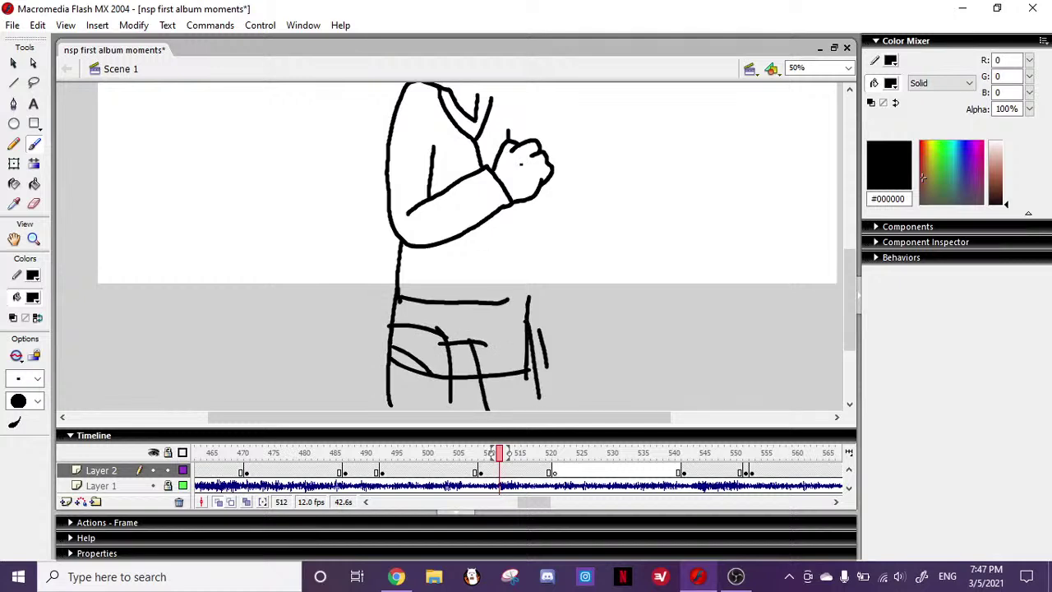
pyautogui.moveTo(311, 352)
pyautogui.mouseDown()
pyautogui.moveTo(343, 379)
pyautogui.moveTo(299, 352)
pyautogui.moveTo(329, 387)
pyautogui.moveTo(353, 391)
pyautogui.mouseUp()
pyautogui.moveTo(303, 370); pyautogui.dragTo(350, 403)
pyautogui.hotkey('ctrl', 'z')
pyautogui.hotkey('ctrl', 'z')
pyautogui.hotkey('ctrl', 'z')
pyautogui.hotkey('ctrl', 'z')
pyautogui.hotkey('ctrl', 'z')
# - Erase the hem line and the leftover lower-body strokes beneath the robe
pyautogui.click(35, 205)
pyautogui.moveTo(499, 317)
pyautogui.mouseDown()
pyautogui.moveTo(548, 296)
pyautogui.moveTo(390, 299)
pyautogui.moveTo(415, 308)
pyautogui.moveTo(392, 390)
pyautogui.moveTo(383, 385)
pyautogui.moveTo(444, 386)
pyautogui.moveTo(444, 328)
pyautogui.moveTo(416, 312)
pyautogui.moveTo(494, 334)
pyautogui.moveTo(487, 376)
pyautogui.moveTo(472, 359)
pyautogui.moveTo(439, 359)
pyautogui.moveTo(402, 404)
pyautogui.moveTo(495, 374)
pyautogui.moveTo(521, 315)
pyautogui.moveTo(545, 364)
pyautogui.moveTo(468, 407)
pyautogui.mouseUp()
pyautogui.click(34, 143)
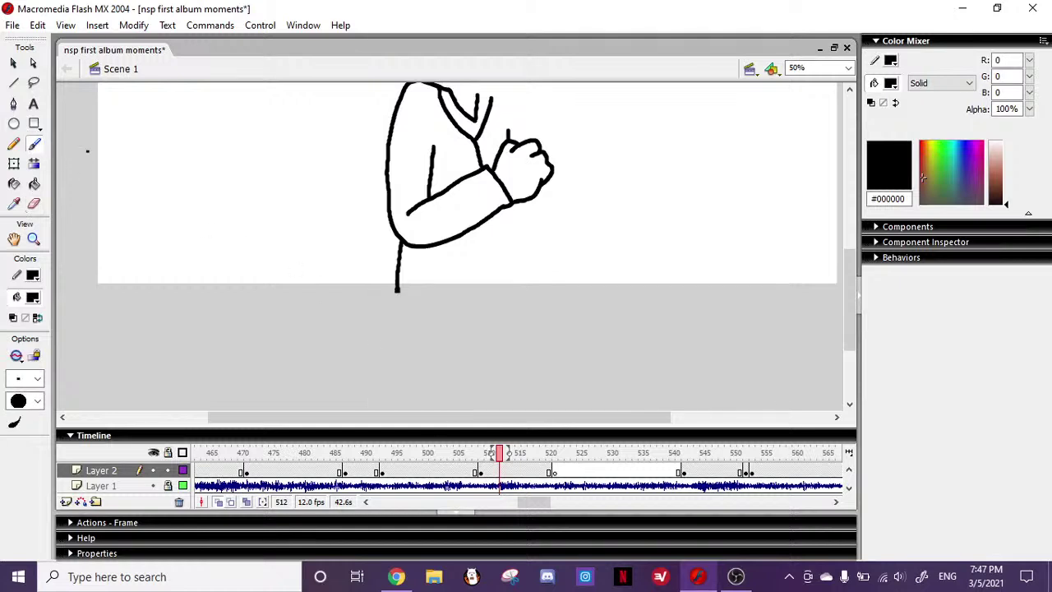
pyautogui.moveTo(560, 191)
pyautogui.mouseDown()
pyautogui.moveTo(538, 275)
pyautogui.moveTo(470, 329)
pyautogui.moveTo(372, 356)
pyautogui.moveTo(319, 327)
pyautogui.mouseUp()
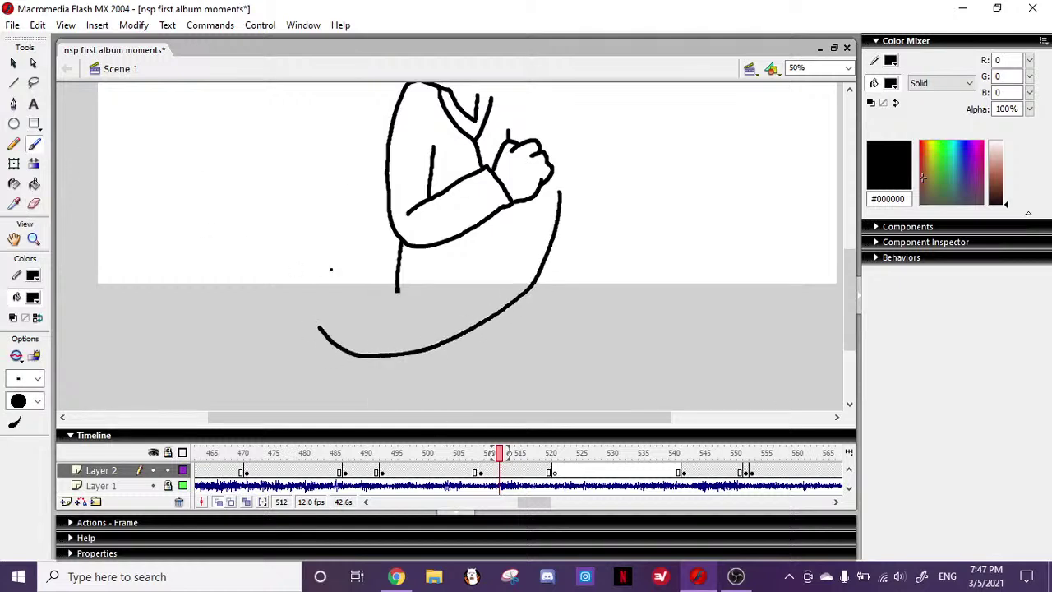
pyautogui.hotkey('ctrl', 'z')
pyautogui.moveTo(555, 177)
pyautogui.mouseDown()
pyautogui.moveTo(565, 271)
pyautogui.moveTo(518, 325)
pyautogui.moveTo(444, 353)
pyautogui.moveTo(368, 338)
pyautogui.mouseUp()
pyautogui.moveTo(373, 177)
pyautogui.mouseDown()
pyautogui.moveTo(357, 339)
pyautogui.moveTo(346, 331)
pyautogui.moveTo(340, 357)
pyautogui.moveTo(394, 349)
pyautogui.moveTo(381, 365)
pyautogui.moveTo(378, 344)
pyautogui.mouseUp()
pyautogui.moveTo(384, 384)
pyautogui.mouseDown()
pyautogui.moveTo(363, 389)
pyautogui.moveTo(353, 370)
pyautogui.mouseUp()
pyautogui.hotkey('ctrl', 'z')
pyautogui.hotkey('ctrl', 'z')
pyautogui.hotkey('ctrl', 'z')
pyautogui.hotkey('ctrl', 'z')
pyautogui.hotkey('ctrl', 'z')
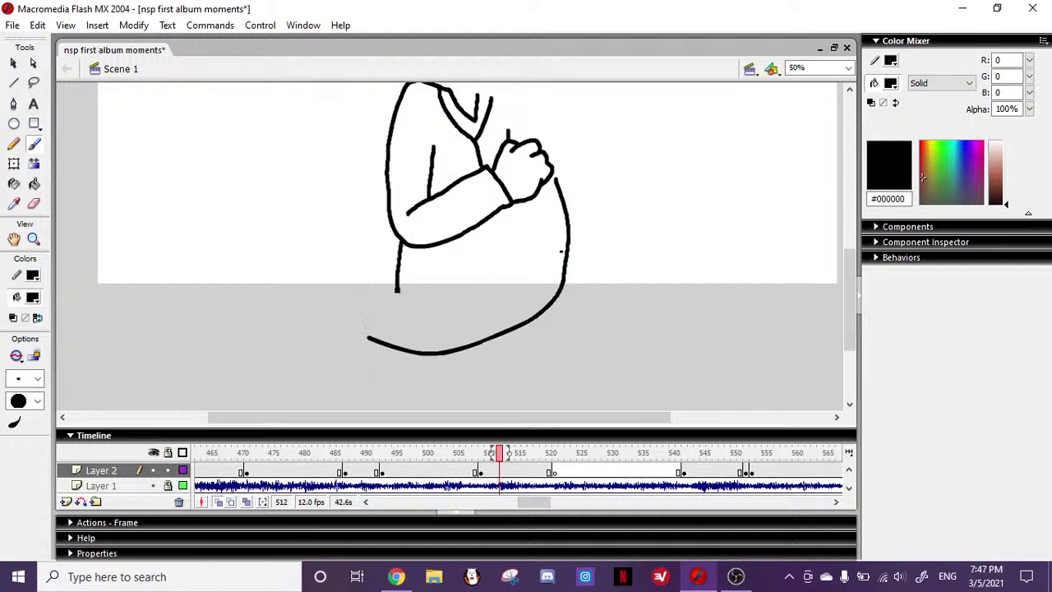
# - On frame 509, erase the near upper arm and elbow and redraw them slimmer with a new inner-arm line
pyautogui.moveTo(851, 272); pyautogui.dragTo(848, 247)
pyautogui.click(483, 470)
pyautogui.click(34, 204)
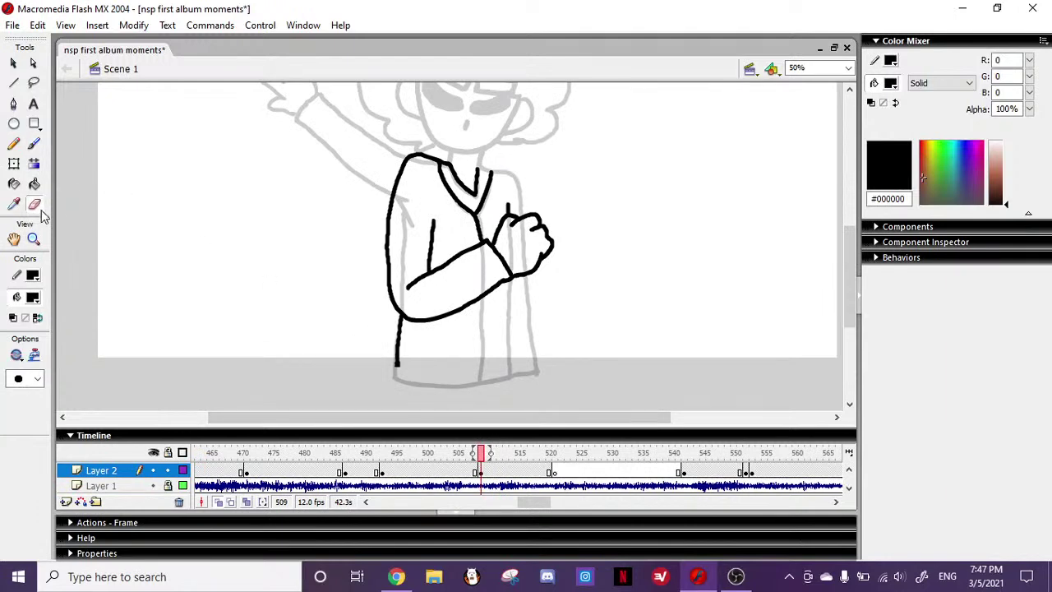
pyautogui.moveTo(433, 220)
pyautogui.mouseDown()
pyautogui.moveTo(429, 269)
pyautogui.moveTo(444, 256)
pyautogui.moveTo(454, 304)
pyautogui.moveTo(450, 320)
pyautogui.moveTo(417, 321)
pyautogui.moveTo(394, 300)
pyautogui.moveTo(394, 214)
pyautogui.moveTo(389, 283)
pyautogui.moveTo(400, 174)
pyautogui.moveTo(406, 266)
pyautogui.moveTo(431, 313)
pyautogui.moveTo(459, 309)
pyautogui.mouseUp()
pyautogui.click(34, 143)
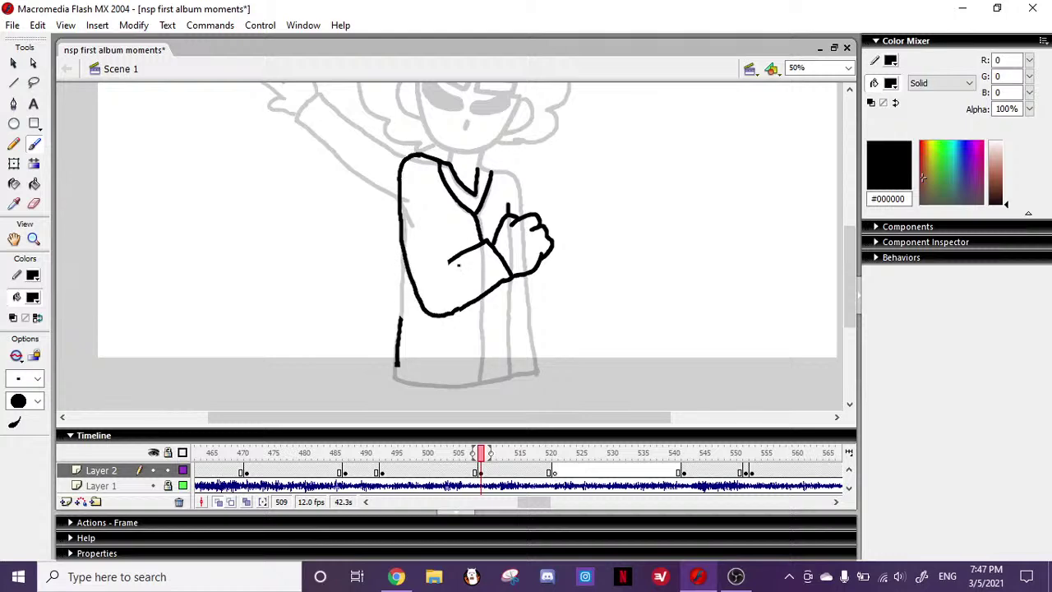
pyautogui.moveTo(446, 261); pyautogui.dragTo(438, 220)
# - Compare the arm pose on frame 509 with the pose around frame 490
pyautogui.click(366, 457)
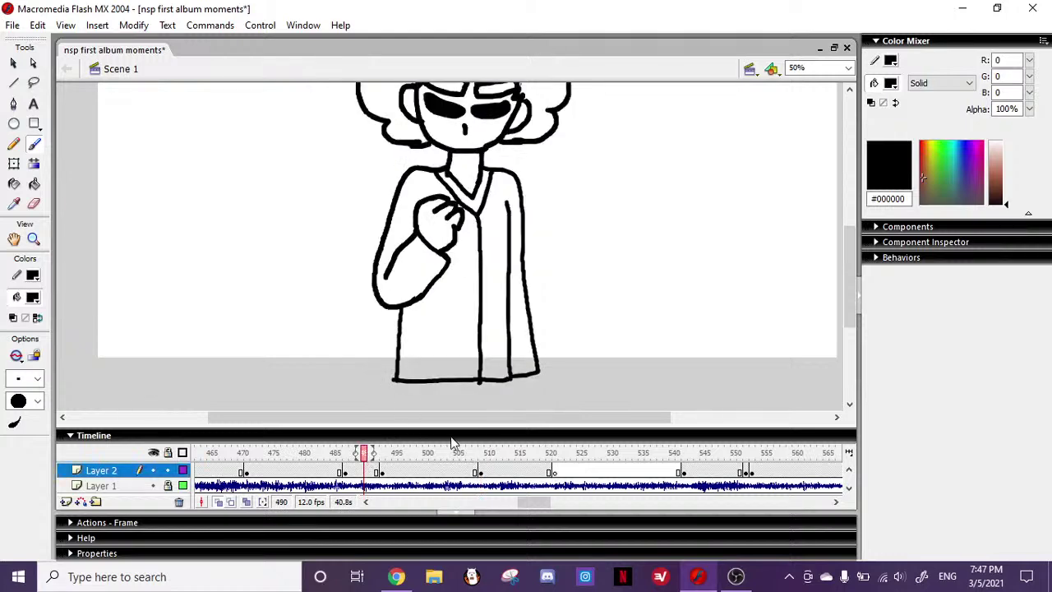
pyautogui.click(489, 457)
pyautogui.click(483, 450)
pyautogui.click(476, 451)
pyautogui.click(486, 451)
pyautogui.click(366, 452)
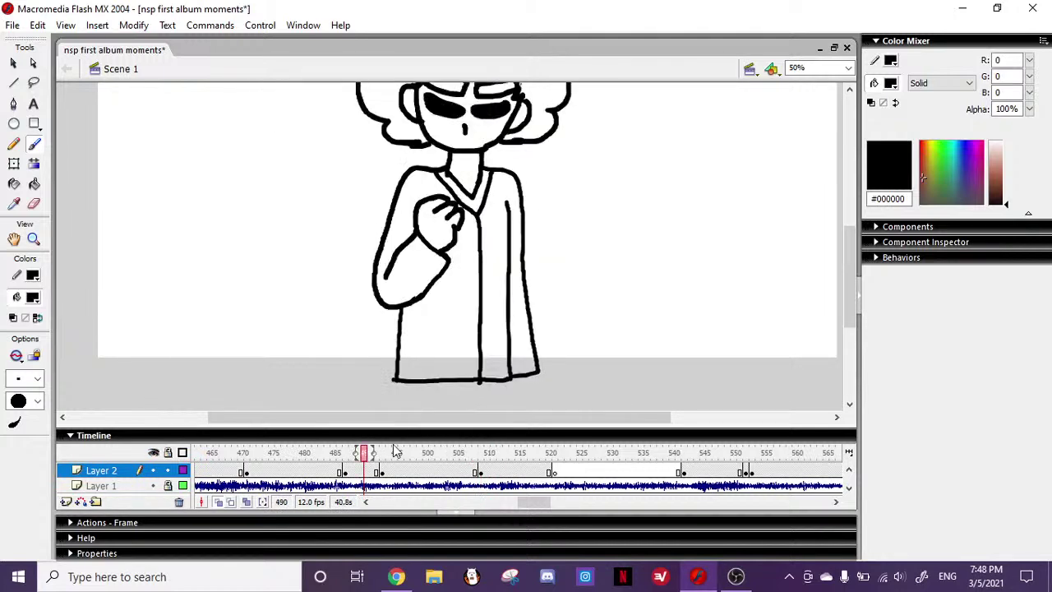
pyautogui.click(488, 454)
pyautogui.click(480, 452)
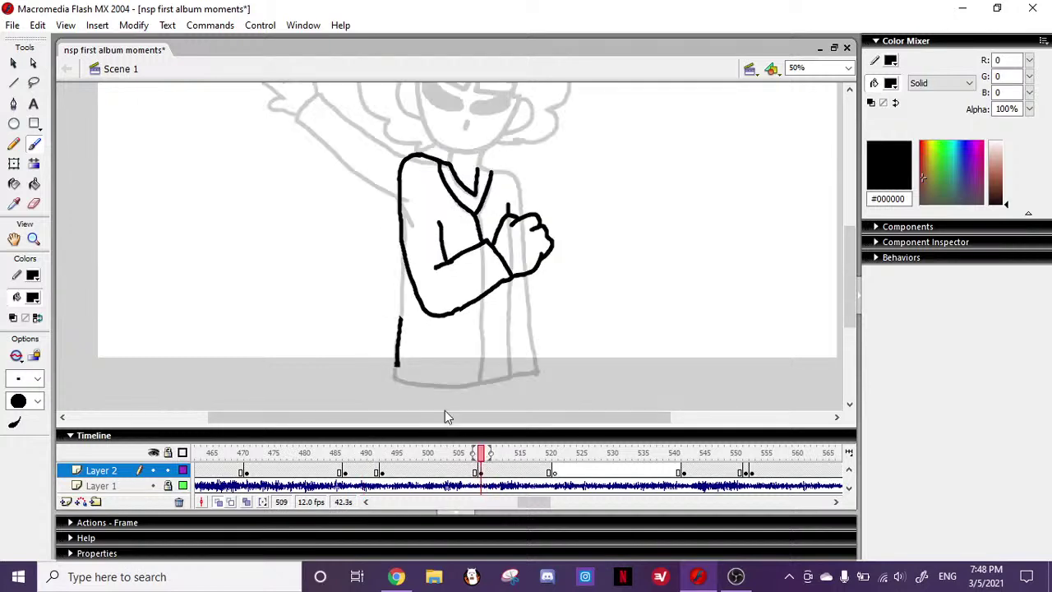
# - Brush the robe's near side, curved hem, far shoulder and the front line below the forearm
pyautogui.moveTo(403, 261); pyautogui.dragTo(402, 322)
pyautogui.moveTo(397, 364)
pyautogui.mouseDown()
pyautogui.moveTo(490, 381)
pyautogui.moveTo(511, 374)
pyautogui.mouseUp()
pyautogui.moveTo(484, 168)
pyautogui.mouseDown()
pyautogui.moveTo(514, 172)
pyautogui.moveTo(519, 215)
pyautogui.mouseUp()
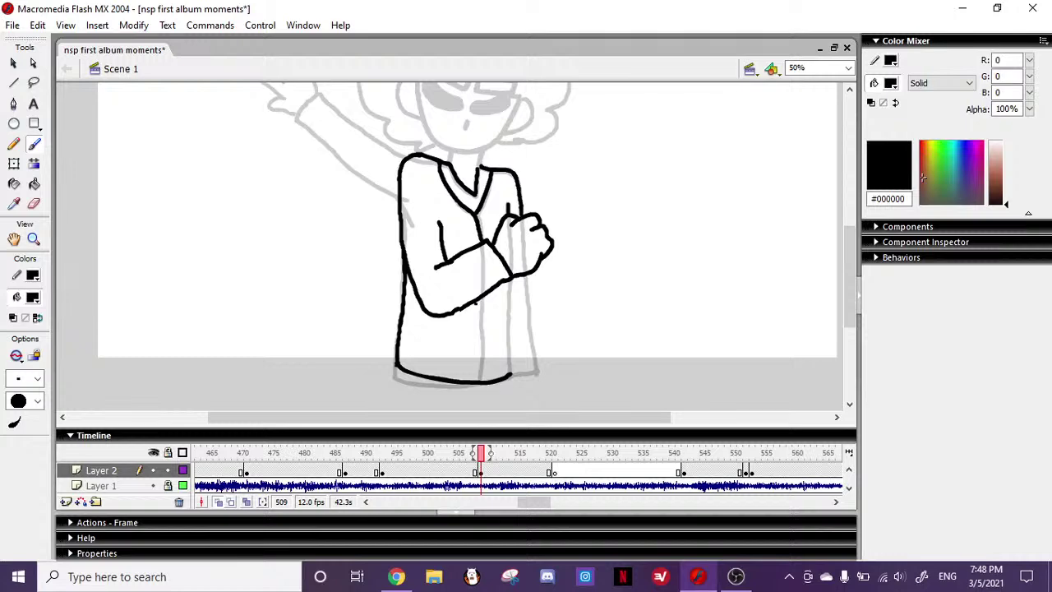
pyautogui.moveTo(483, 296); pyautogui.dragTo(480, 381)
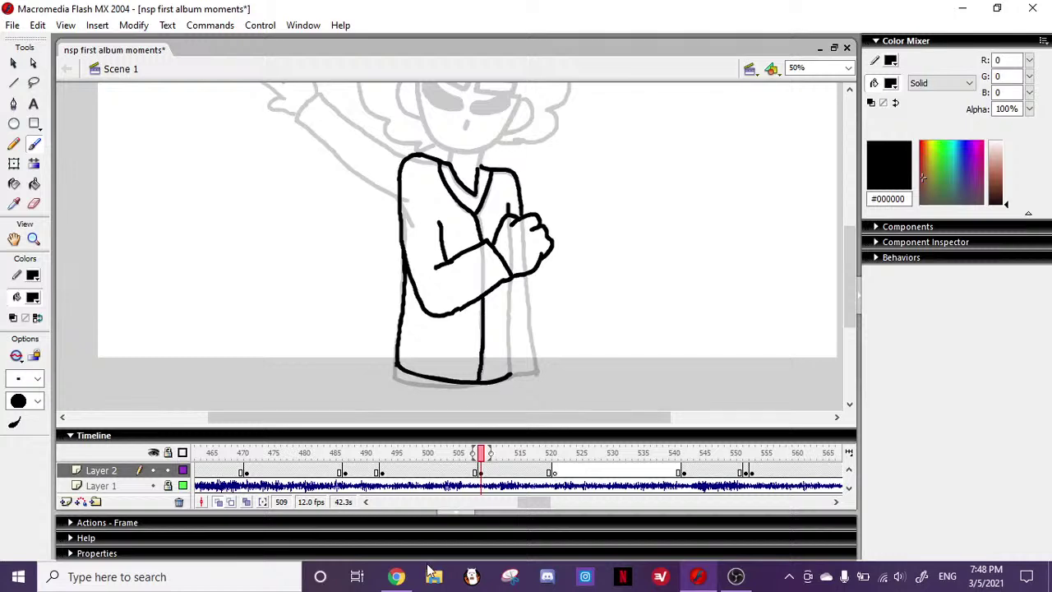
# - Switch to Chrome, check the live stream's concurrent-viewer analytics in YouTube Studio, and return to Flash
pyautogui.click(396, 577)
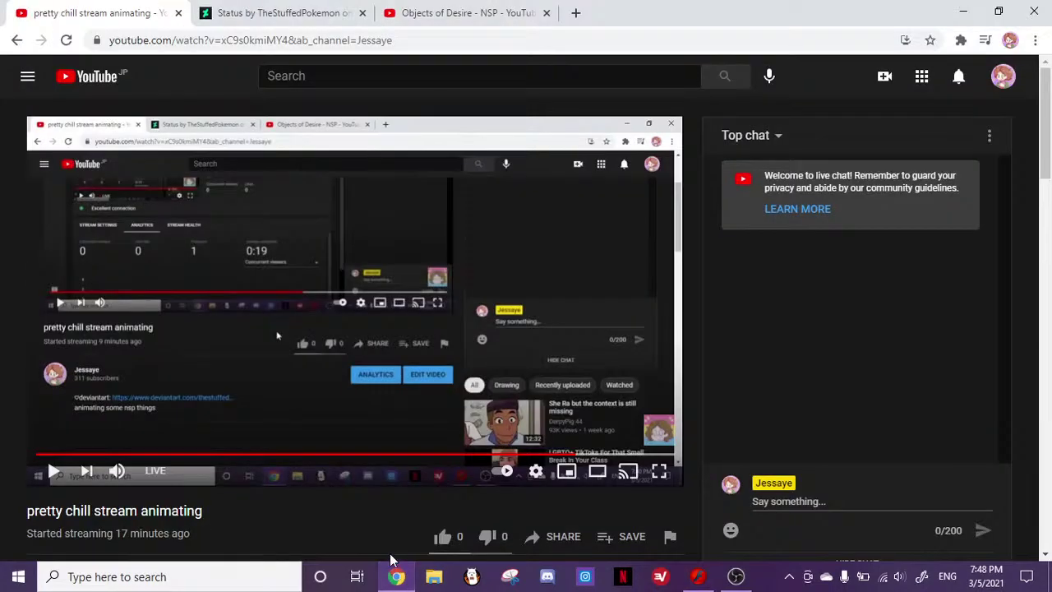
pyautogui.scroll(-4, 402, 346)
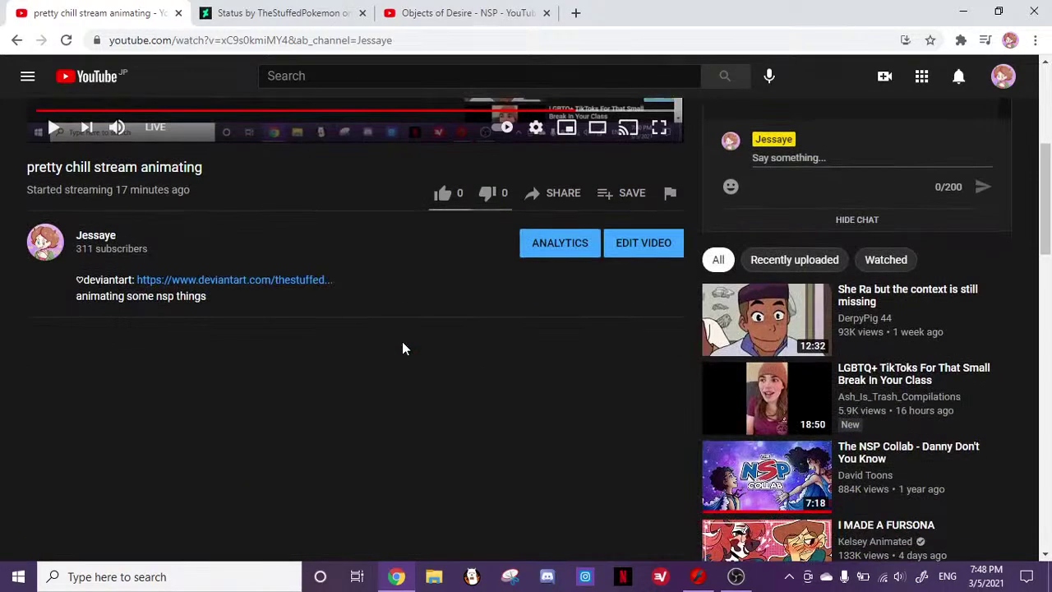
pyautogui.scroll(4, 402, 346)
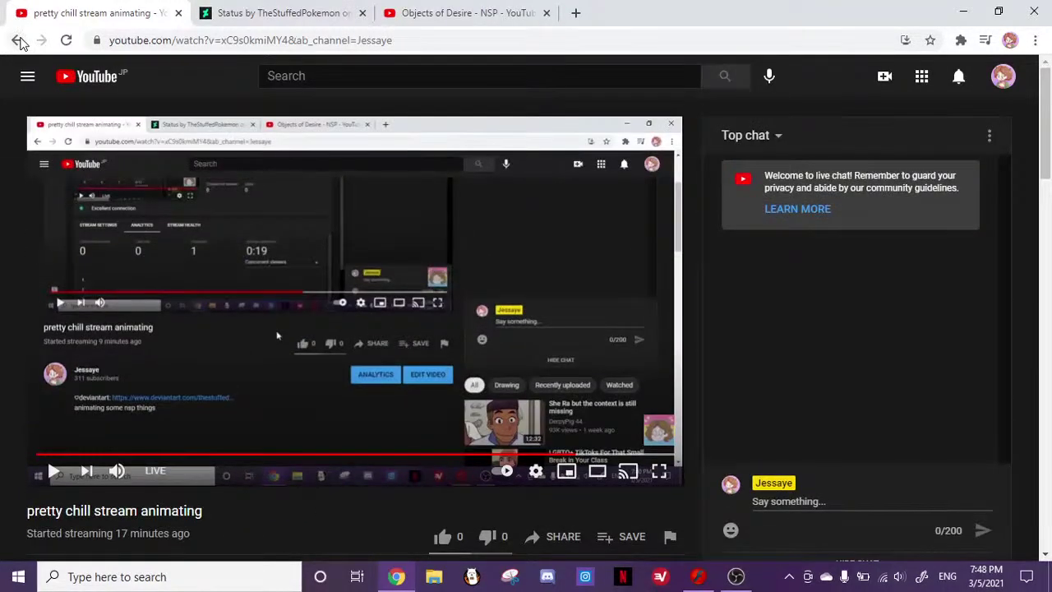
pyautogui.click(18, 39)
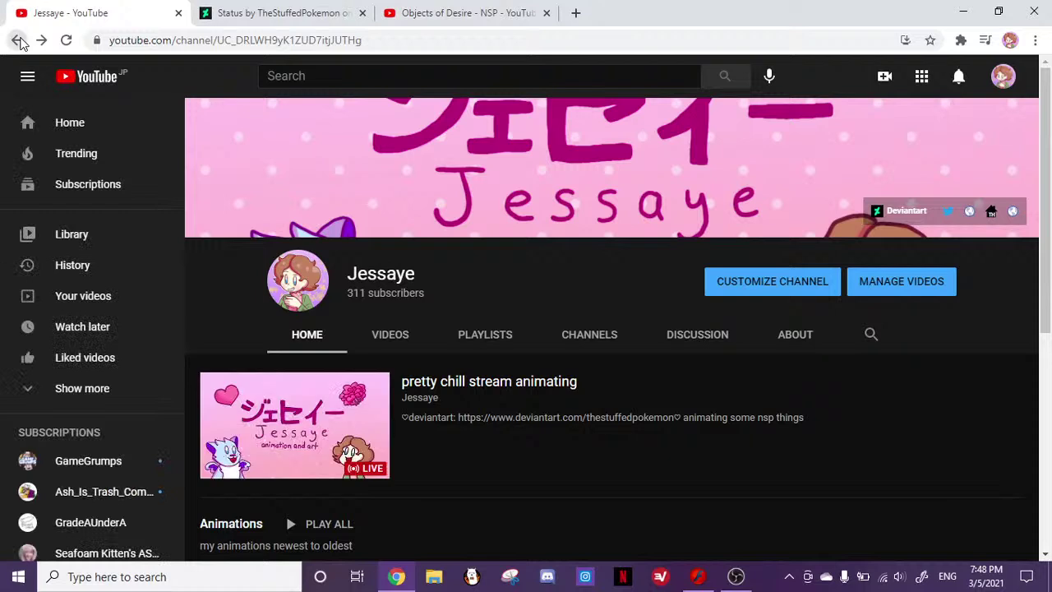
pyautogui.rightClick(18, 39)
pyautogui.click(41, 63)
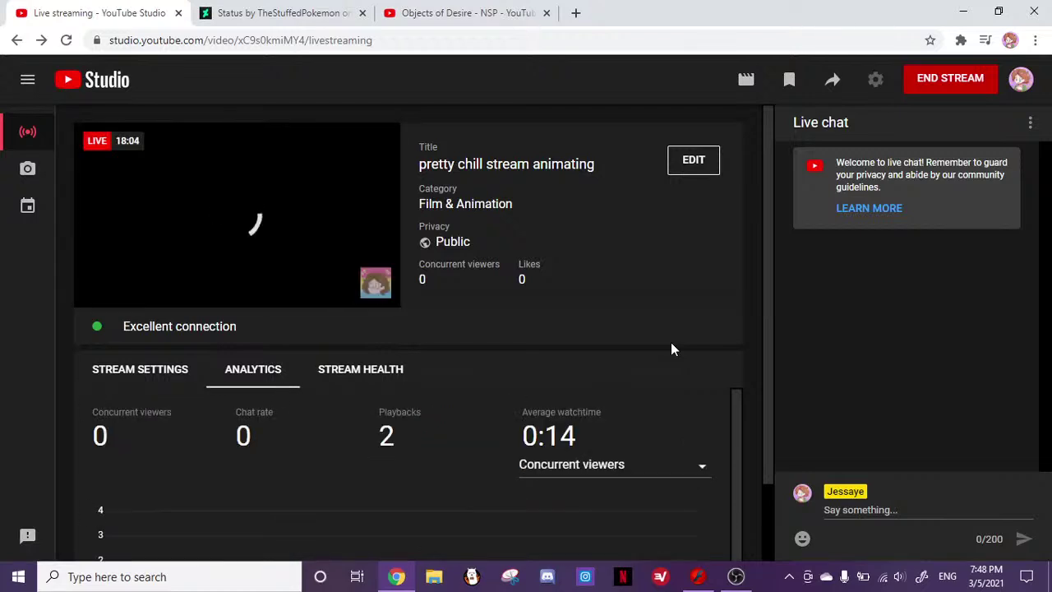
pyautogui.scroll(-1, 671, 342)
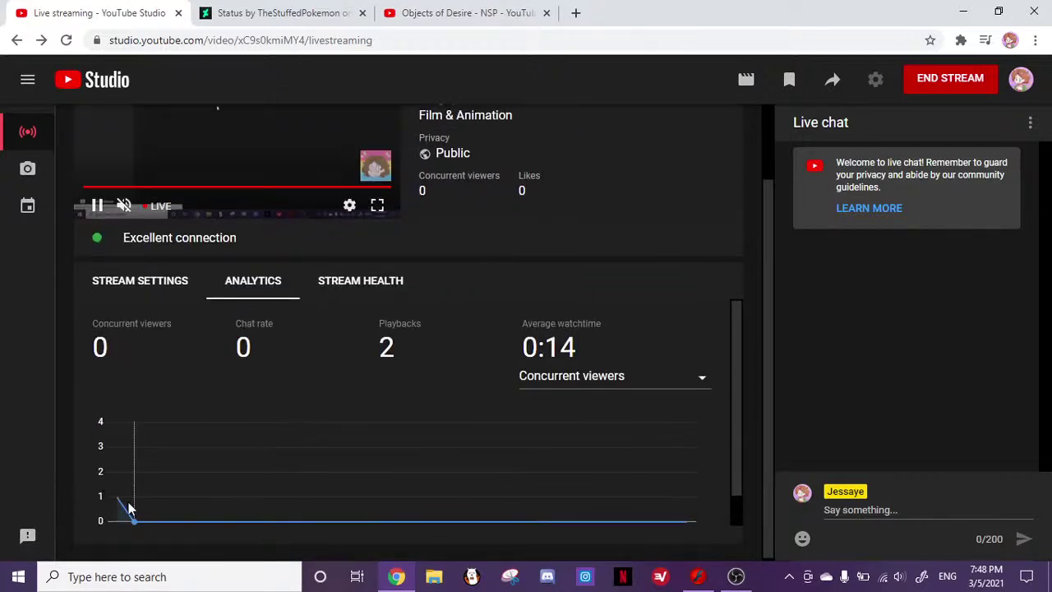
pyautogui.moveTo(119, 499)
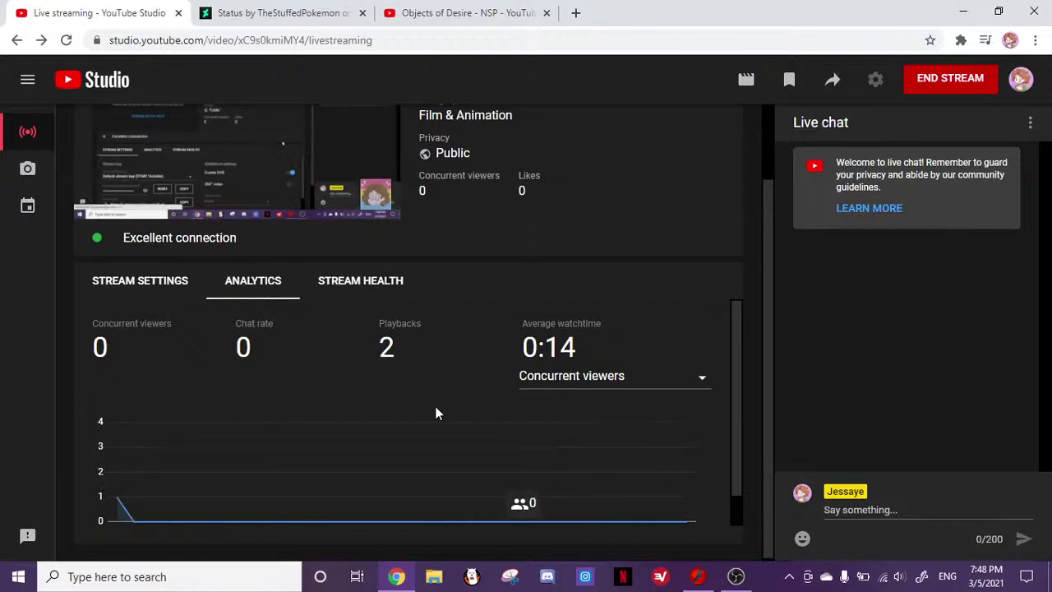
pyautogui.scroll(-1, 433, 408)
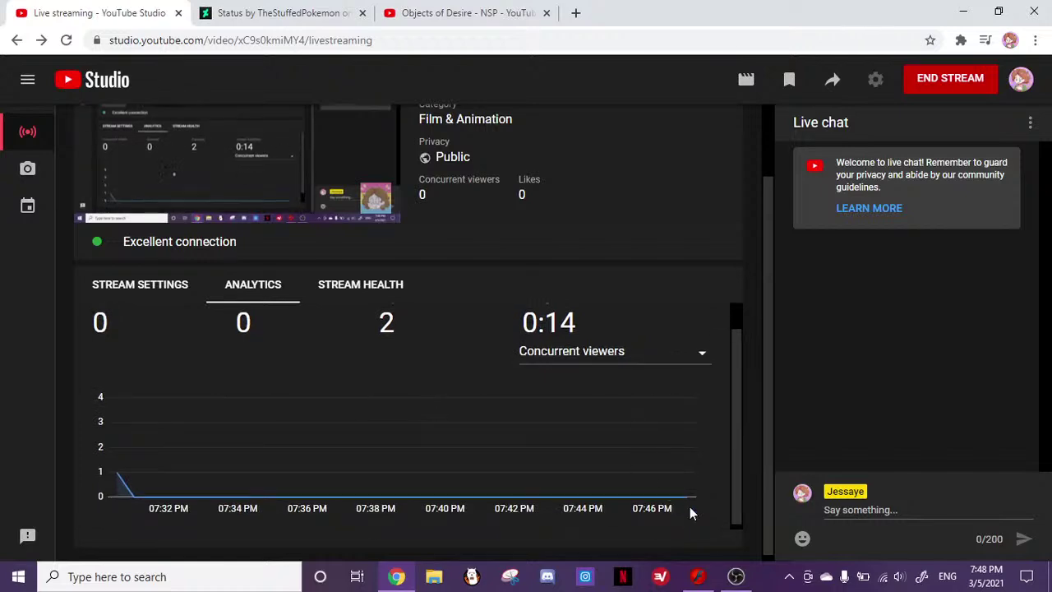
pyautogui.click(698, 577)
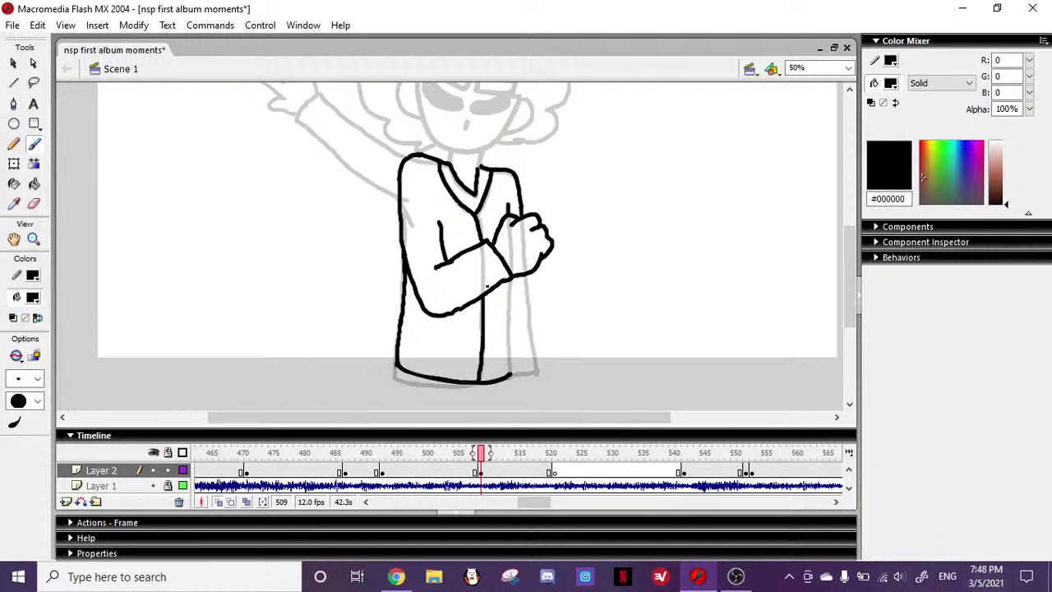
# - Brush the robe's front band edge and far side below the fist, plus the neck lines
pyautogui.moveTo(510, 281); pyautogui.dragTo(510, 375)
pyautogui.moveTo(526, 288)
pyautogui.mouseDown()
pyautogui.moveTo(536, 373)
pyautogui.moveTo(511, 375)
pyautogui.mouseUp()
pyautogui.moveTo(849, 265); pyautogui.dragTo(849, 227)
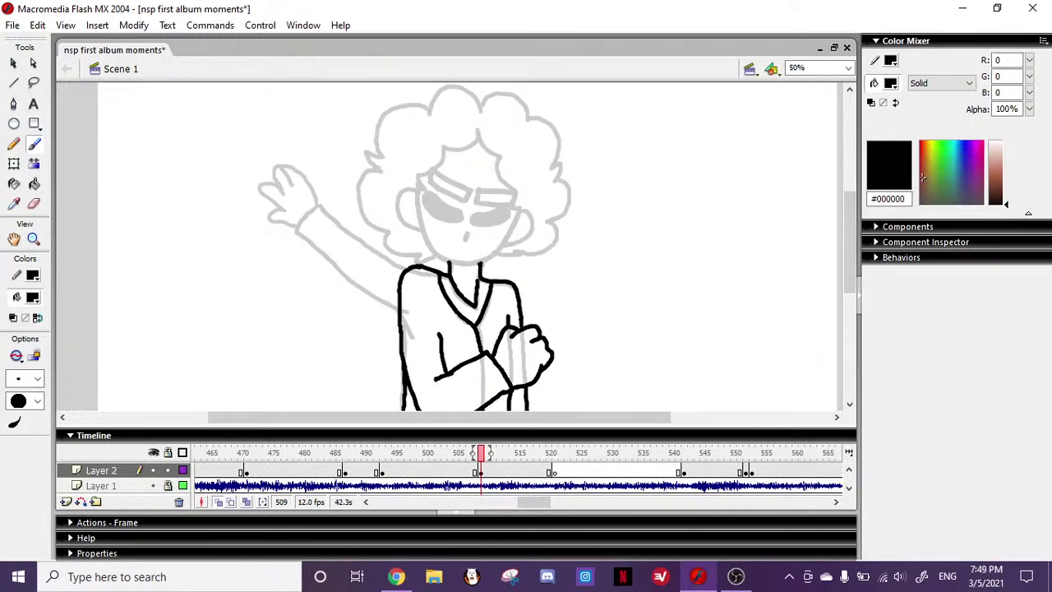
# - Brush the face outline from the near temple around the chin to the far cheek, following the onion-skin guide
pyautogui.hotkey('ctrl', 'z')
pyautogui.moveTo(419, 177)
pyautogui.mouseDown()
pyautogui.moveTo(413, 189)
pyautogui.moveTo(440, 255)
pyautogui.moveTo(420, 218)
pyautogui.moveTo(445, 258)
pyautogui.moveTo(485, 261)
pyautogui.mouseUp()
pyautogui.hotkey('ctrl', 'z')
pyautogui.moveTo(493, 256); pyautogui.dragTo(519, 210)
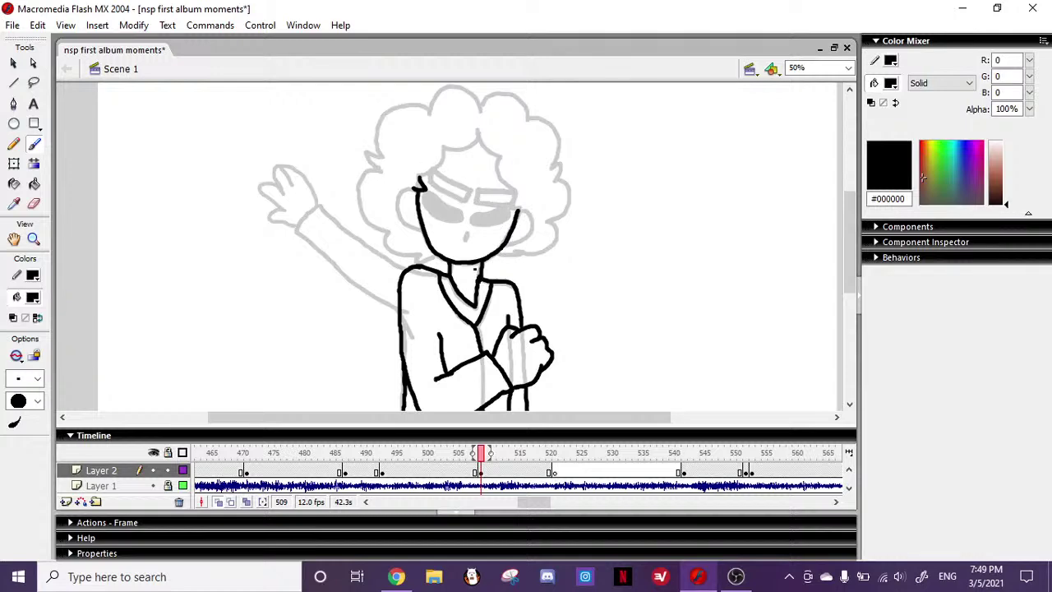
# - Brush both ears and the small mark in the middle of the lower face over the onion-skin guide
pyautogui.moveTo(413, 186)
pyautogui.mouseDown()
pyautogui.moveTo(400, 212)
pyautogui.moveTo(411, 222)
pyautogui.moveTo(399, 216)
pyautogui.moveTo(418, 230)
pyautogui.mouseUp()
pyautogui.hotkey('ctrl', 'z')
pyautogui.hotkey('ctrl', 'z')
pyautogui.moveTo(411, 187); pyautogui.dragTo(421, 232)
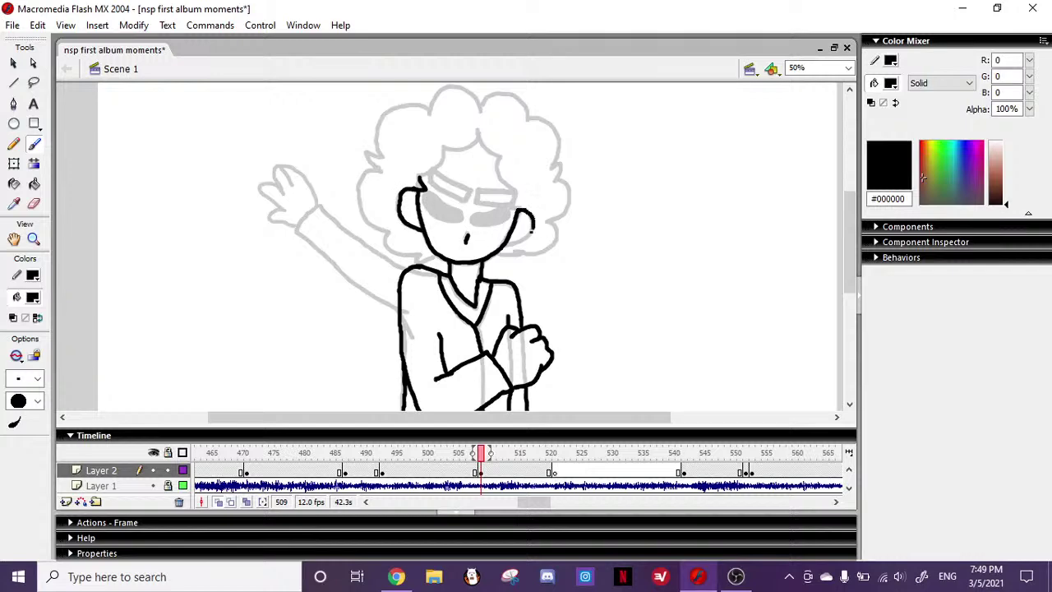
pyautogui.moveTo(516, 242); pyautogui.dragTo(508, 243)
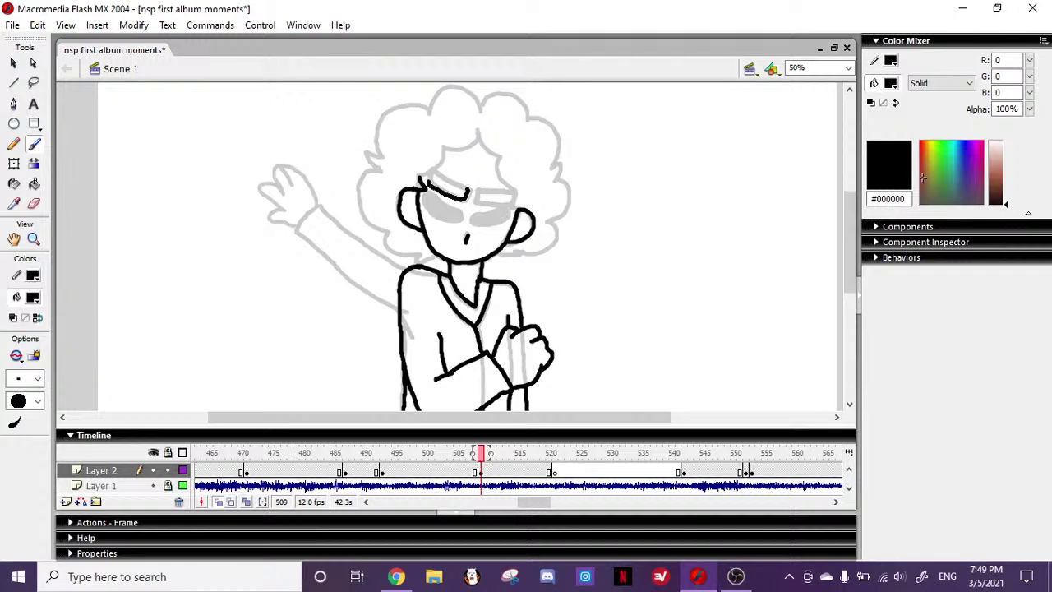
# - Brush the slanted eyebrows and the outlines of both eyes over the onion-skin guide
pyautogui.moveTo(469, 194)
pyautogui.mouseDown()
pyautogui.moveTo(461, 188)
pyautogui.moveTo(513, 201)
pyautogui.moveTo(423, 192)
pyautogui.moveTo(457, 218)
pyautogui.moveTo(428, 211)
pyautogui.moveTo(455, 210)
pyautogui.mouseUp()
pyautogui.hotkey('ctrl', 'z')
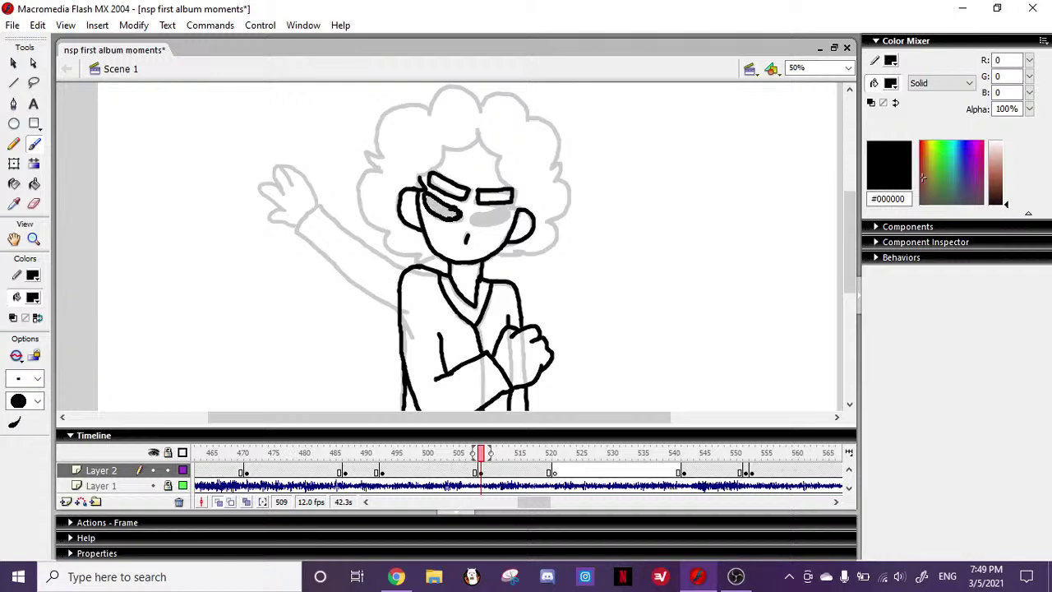
pyautogui.moveTo(481, 222); pyautogui.dragTo(510, 214)
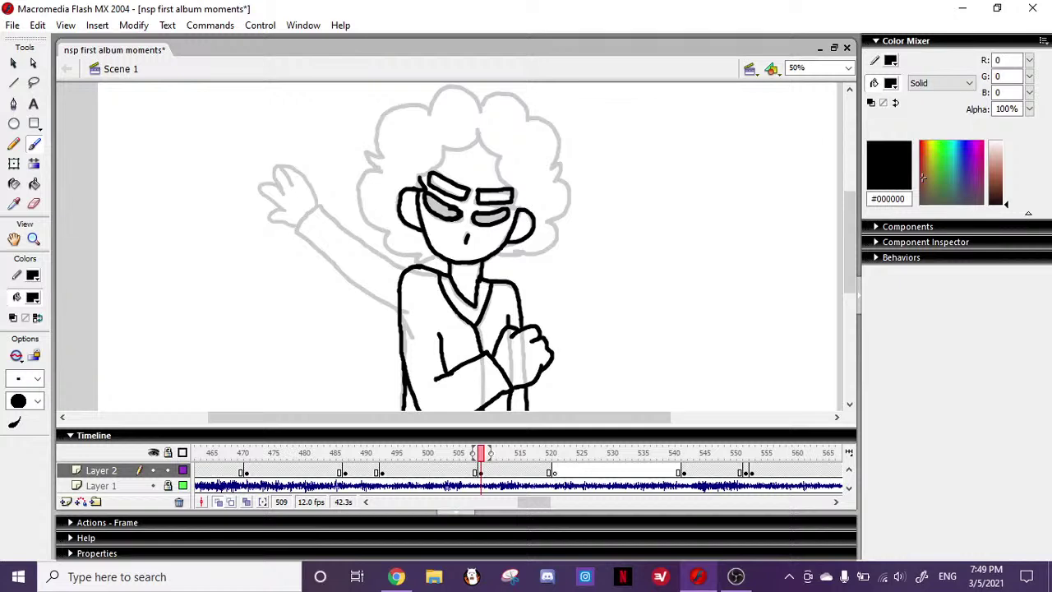
pyautogui.hotkey('ctrl', 'z')
pyautogui.moveTo(483, 224); pyautogui.dragTo(509, 212)
# - Fill both eye shapes with solid black
pyautogui.click(35, 185)
pyautogui.click(440, 203)
pyautogui.click(493, 216)
# - Brush the pointed hairline across the forehead and the near side's lower hair edge over the guide
pyautogui.click(35, 145)
pyautogui.moveTo(479, 130)
pyautogui.mouseDown()
pyautogui.moveTo(462, 148)
pyautogui.moveTo(491, 158)
pyautogui.moveTo(480, 136)
pyautogui.mouseUp()
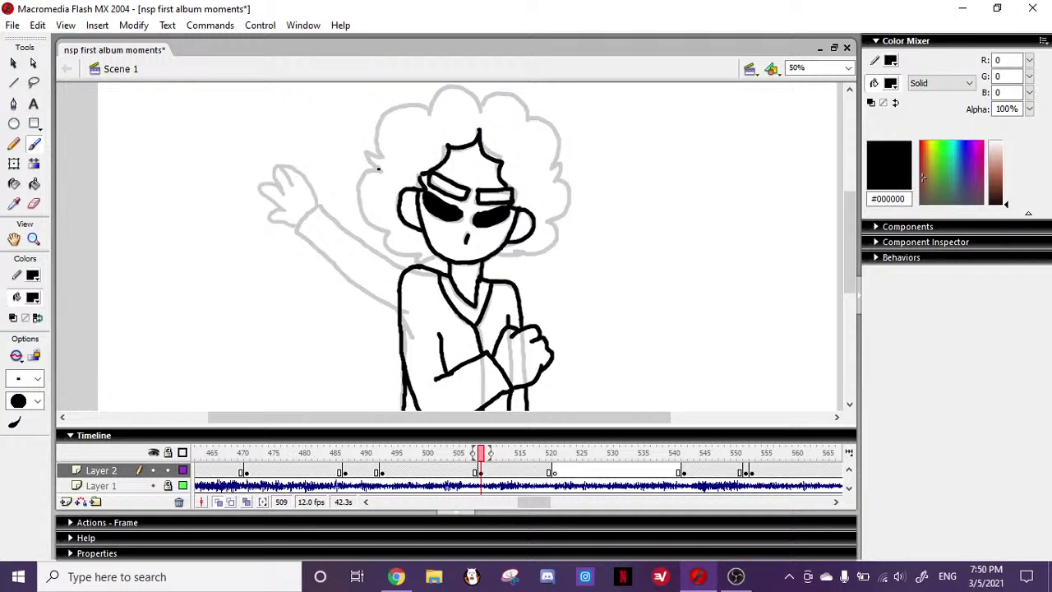
pyautogui.moveTo(361, 173)
pyautogui.mouseDown()
pyautogui.moveTo(356, 197)
pyautogui.moveTo(372, 222)
pyautogui.moveTo(395, 251)
pyautogui.moveTo(434, 254)
pyautogui.mouseUp()
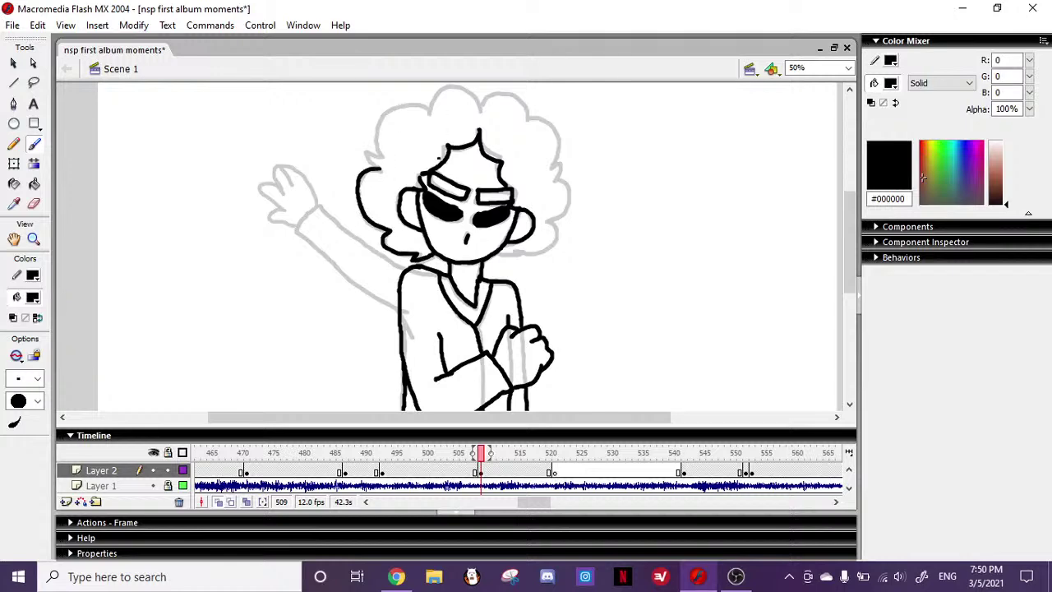
# - Brush the curly crown outline from the head's center to the near side, redoing the uneven strokes
pyautogui.moveTo(480, 108)
pyautogui.mouseDown()
pyautogui.moveTo(459, 86)
pyautogui.moveTo(441, 86)
pyautogui.moveTo(432, 118)
pyautogui.moveTo(477, 98)
pyautogui.moveTo(448, 89)
pyautogui.moveTo(431, 109)
pyautogui.moveTo(480, 107)
pyautogui.moveTo(452, 87)
pyautogui.moveTo(431, 113)
pyautogui.moveTo(383, 122)
pyautogui.moveTo(412, 104)
pyautogui.moveTo(375, 144)
pyautogui.mouseUp()
pyautogui.hotkey('ctrl', 'z')
pyautogui.hotkey('ctrl', 'z')
pyautogui.hotkey('ctrl', 'z')
pyautogui.hotkey('ctrl', 'z')
pyautogui.moveTo(430, 116)
pyautogui.mouseDown()
pyautogui.moveTo(400, 105)
pyautogui.moveTo(374, 131)
pyautogui.moveTo(379, 154)
pyautogui.mouseUp()
# - Brush the far side of the curly hair from the crown down to below the ear
pyautogui.moveTo(485, 103)
pyautogui.mouseDown()
pyautogui.moveTo(510, 96)
pyautogui.moveTo(523, 119)
pyautogui.moveTo(560, 133)
pyautogui.mouseUp()
pyautogui.hotkey('ctrl', 'z')
pyautogui.hotkey('ctrl', 'z')
pyautogui.moveTo(527, 117)
pyautogui.mouseDown()
pyautogui.moveTo(551, 126)
pyautogui.moveTo(555, 168)
pyautogui.mouseUp()
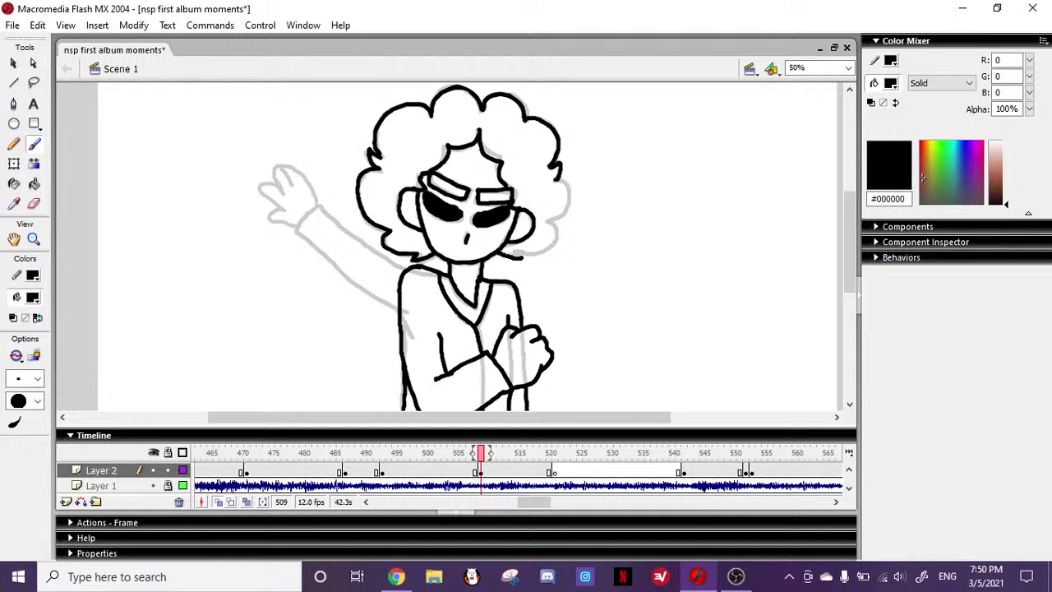
pyautogui.moveTo(520, 257); pyautogui.dragTo(523, 256)
pyautogui.moveTo(561, 176)
pyautogui.mouseDown()
pyautogui.moveTo(567, 209)
pyautogui.moveTo(541, 250)
pyautogui.mouseUp()
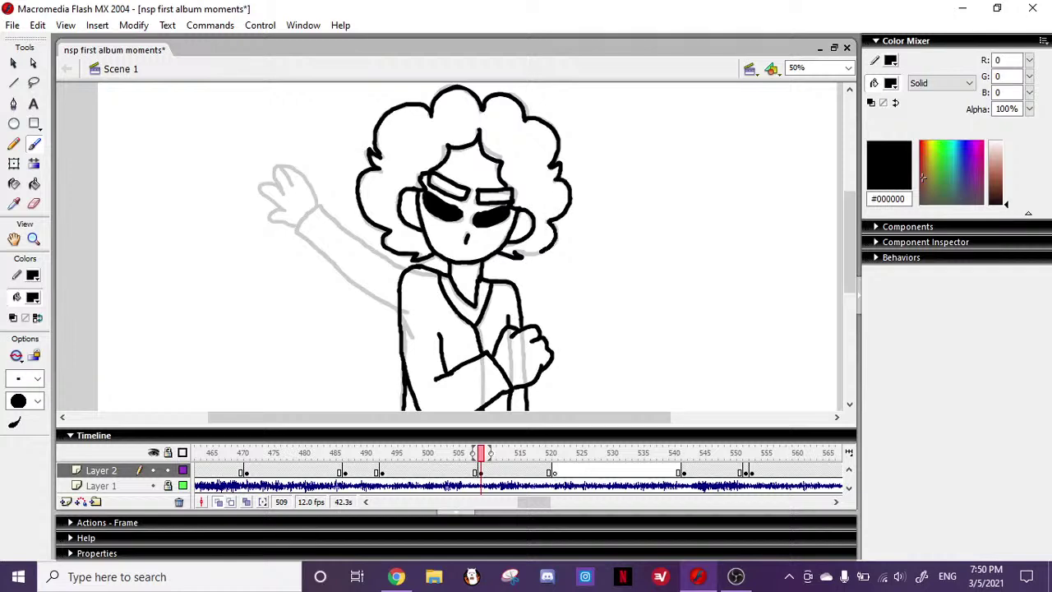
# - On frame 499, erase the raised arm's underside down to the armpit and brush it again as a smoother line
pyautogui.click(495, 469)
pyautogui.moveTo(496, 464); pyautogui.dragTo(529, 464)
pyautogui.moveTo(847, 224)
pyautogui.mouseDown()
pyautogui.moveTo(851, 261)
pyautogui.moveTo(850, 240)
pyautogui.mouseUp()
pyautogui.moveTo(526, 453)
pyautogui.mouseDown()
pyautogui.moveTo(374, 453)
pyautogui.moveTo(528, 457)
pyautogui.moveTo(407, 457)
pyautogui.moveTo(420, 458)
pyautogui.mouseUp()
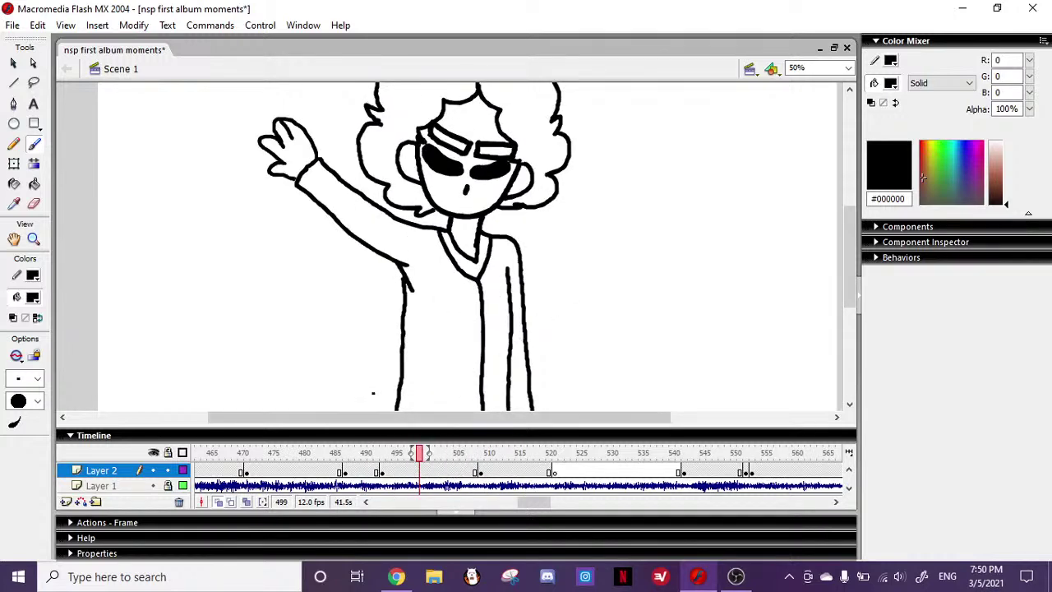
pyautogui.click(34, 203)
pyautogui.moveTo(348, 226)
pyautogui.mouseDown()
pyautogui.moveTo(379, 241)
pyautogui.moveTo(413, 298)
pyautogui.mouseUp()
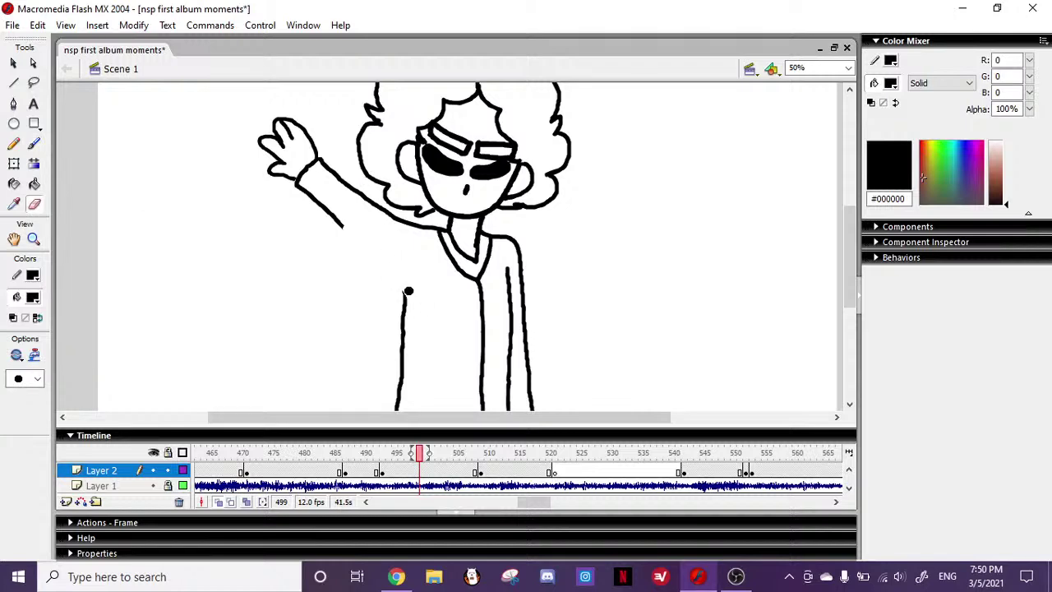
pyautogui.click(33, 143)
pyautogui.moveTo(342, 226); pyautogui.dragTo(415, 309)
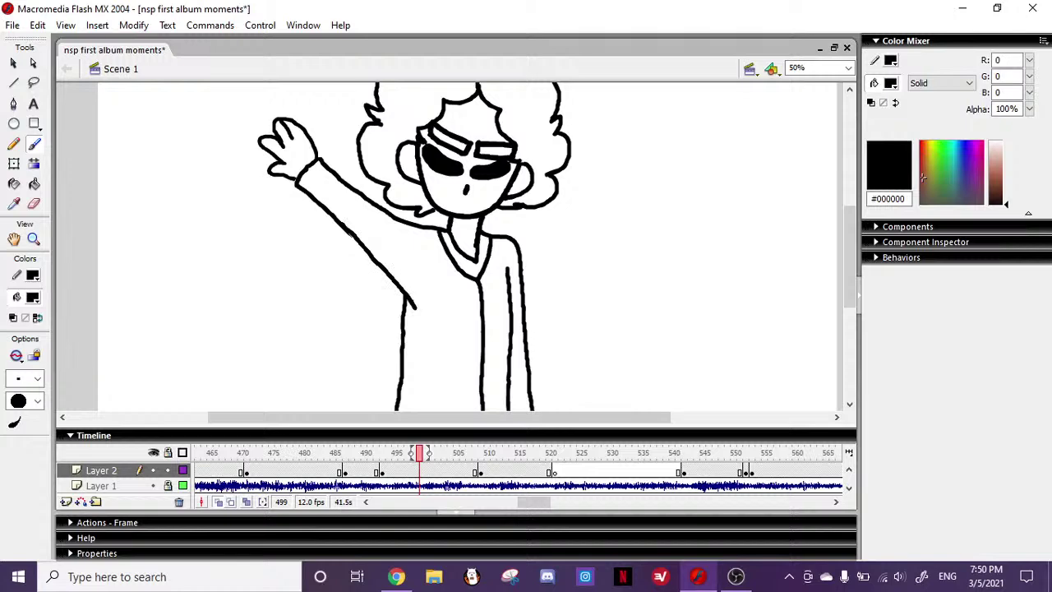
pyautogui.hotkey('ctrl', 'z')
pyautogui.moveTo(343, 225); pyautogui.dragTo(417, 296)
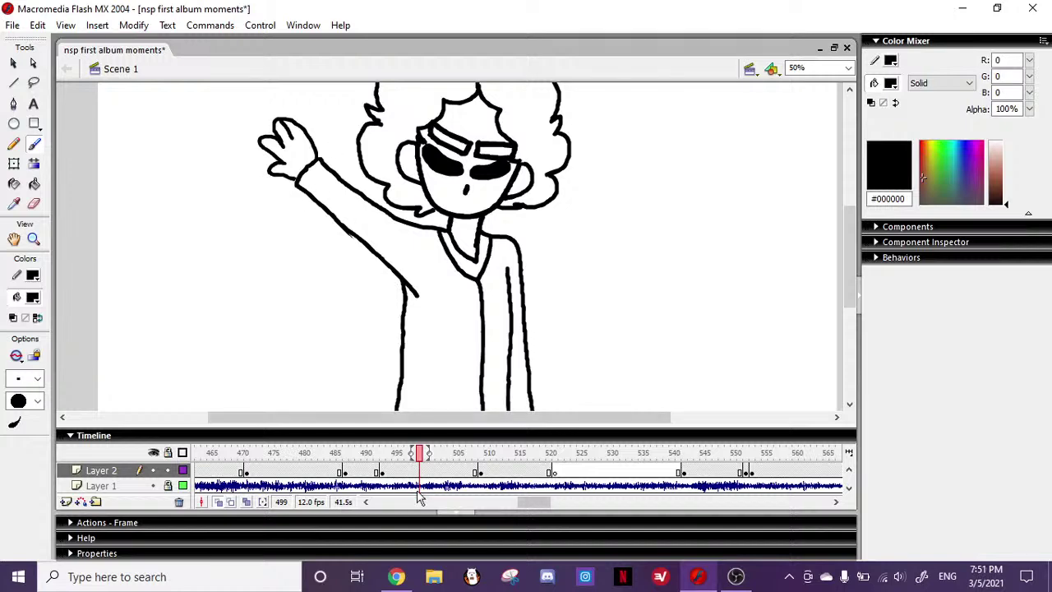
# - Insert a blank keyframe at frame 532 on Layer 2 and return to frame 521
pyautogui.click(366, 454)
pyautogui.click(404, 455)
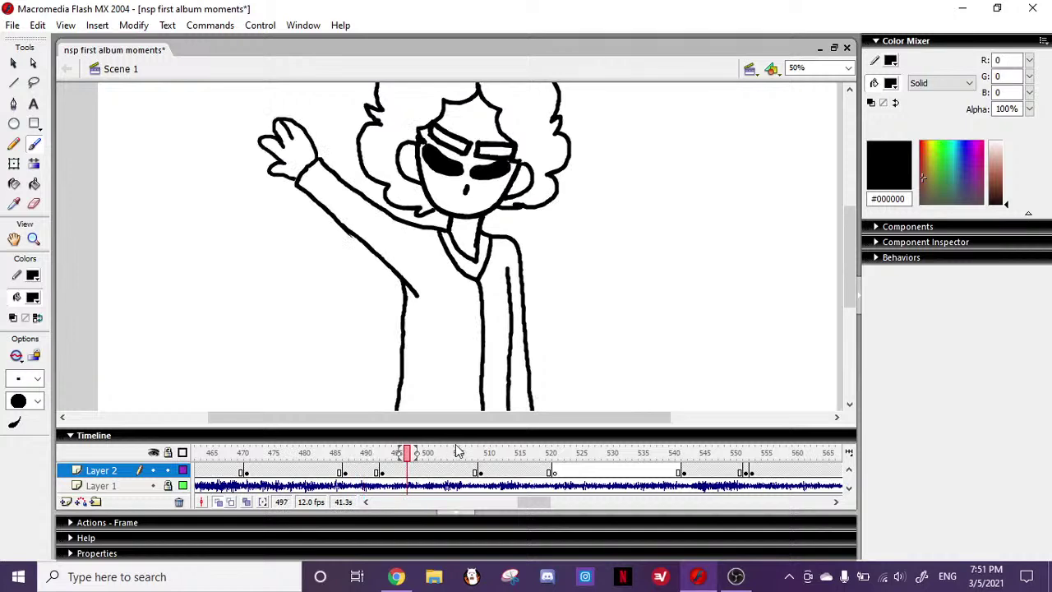
pyautogui.click(499, 454)
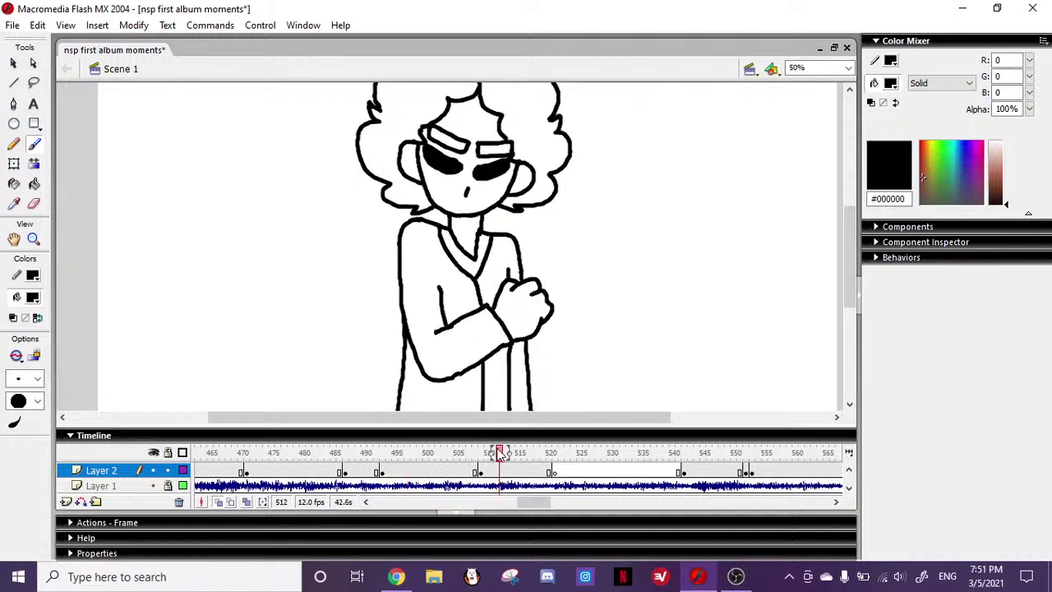
pyautogui.moveTo(499, 458)
pyautogui.mouseDown()
pyautogui.moveTo(716, 463)
pyautogui.moveTo(517, 458)
pyautogui.moveTo(623, 455)
pyautogui.moveTo(555, 457)
pyautogui.mouseUp()
pyautogui.press('F7')
pyautogui.click(584, 459)
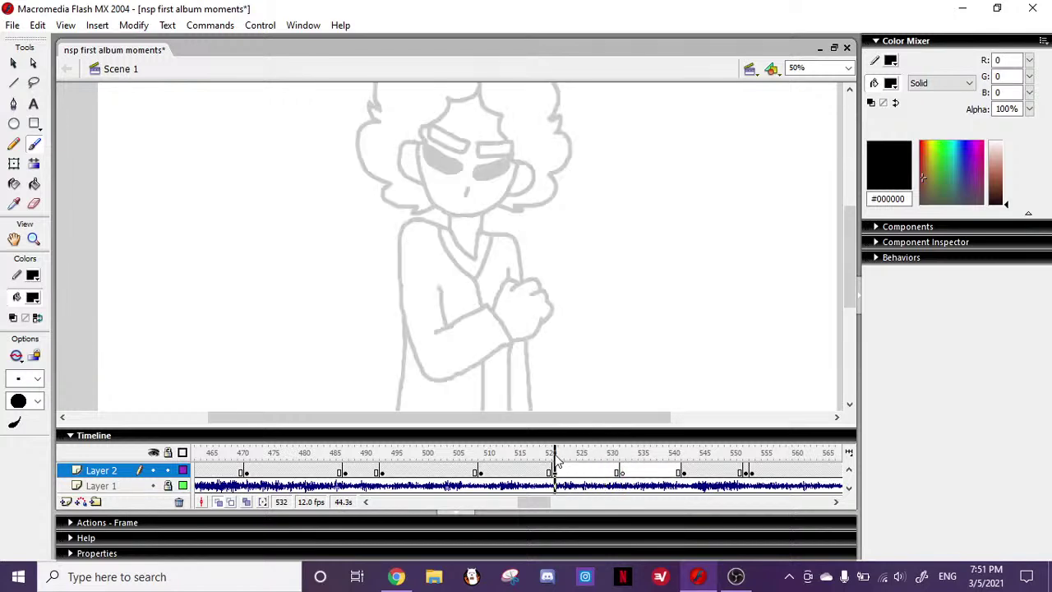
pyautogui.moveTo(425, 275)
pyautogui.mouseDown()
pyautogui.moveTo(451, 255)
pyautogui.moveTo(456, 275)
pyautogui.mouseUp()
pyautogui.hotkey('ctrl', 'z')
pyautogui.hotkey('ctrl', 'z')
pyautogui.hotkey('ctrl', 'z')
pyautogui.moveTo(449, 282)
pyautogui.mouseDown()
pyautogui.moveTo(465, 269)
pyautogui.moveTo(482, 297)
pyautogui.mouseUp()
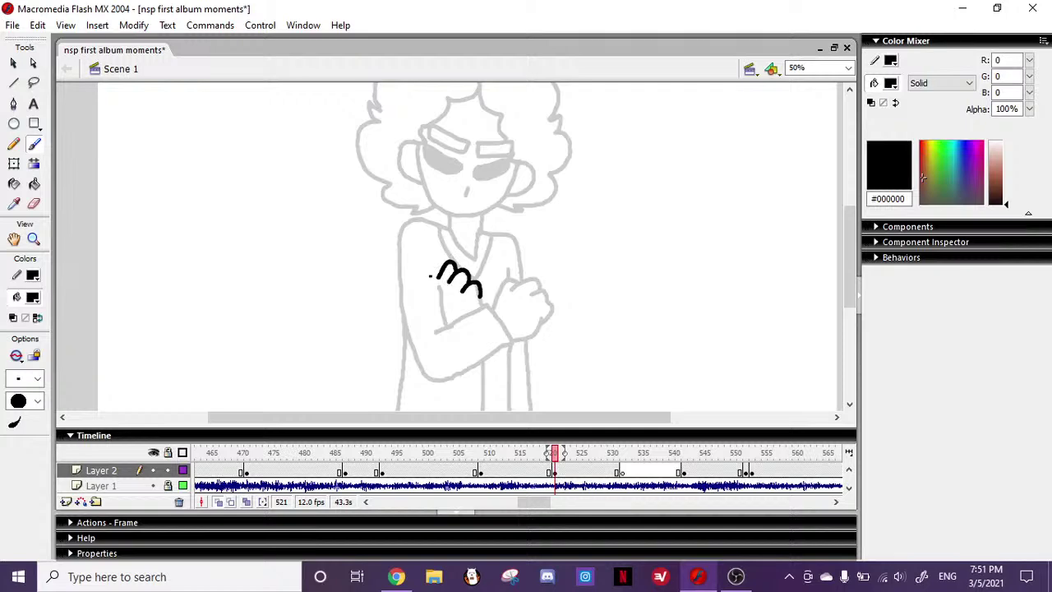
pyautogui.hotkey('ctrl', 'z')
pyautogui.hotkey('ctrl', 'z')
pyautogui.hotkey('ctrl', 'z')
pyautogui.hotkey('ctrl', 'z')
# - On frame 521, brush the fingers of both hands resting at the shoulders and the neck lines between them
pyautogui.moveTo(449, 232)
pyautogui.mouseDown()
pyautogui.moveTo(421, 213)
pyautogui.moveTo(418, 231)
pyautogui.mouseUp()
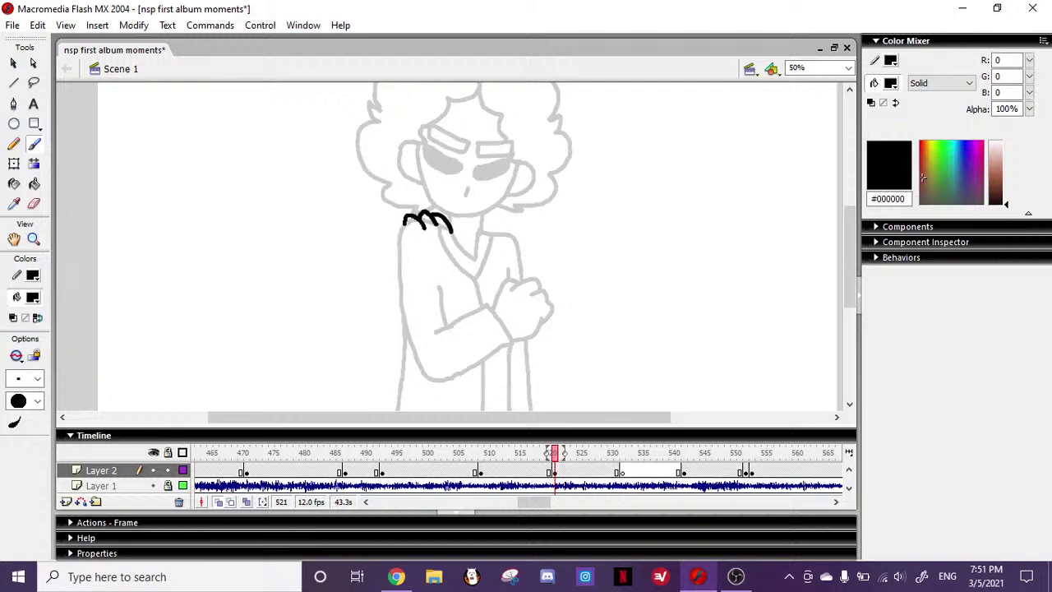
pyautogui.moveTo(486, 238)
pyautogui.mouseDown()
pyautogui.moveTo(497, 228)
pyautogui.moveTo(520, 240)
pyautogui.moveTo(483, 231)
pyautogui.mouseUp()
pyautogui.hotkey('ctrl', 'z')
pyautogui.hotkey('ctrl', 'z')
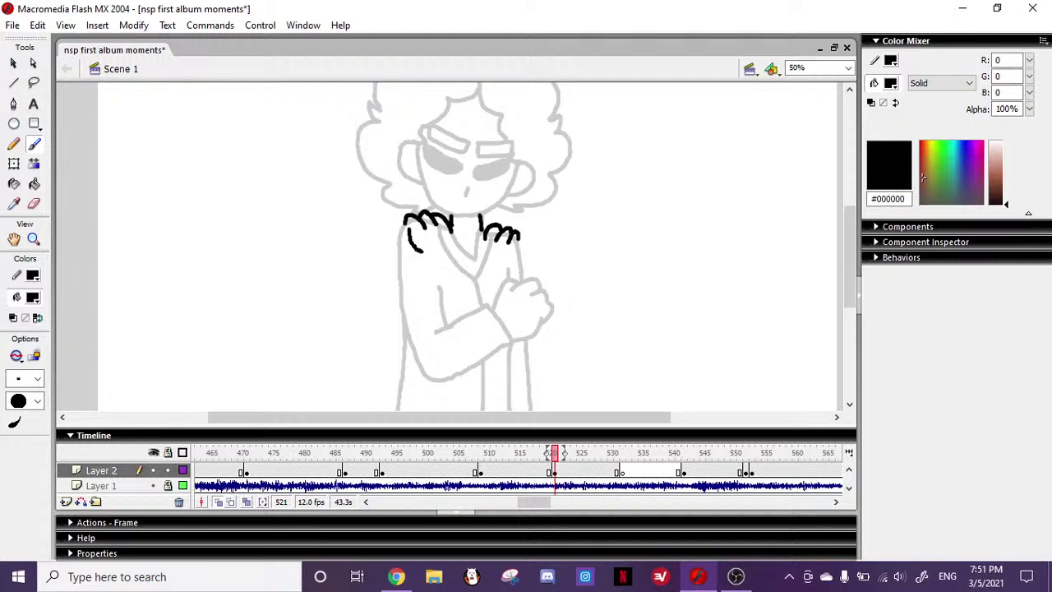
# - Brush the far arm folded across the chest, from the shoulder around the elbow to the sleeve cuff
pyautogui.moveTo(409, 232)
pyautogui.mouseDown()
pyautogui.moveTo(429, 262)
pyautogui.moveTo(453, 235)
pyautogui.moveTo(458, 252)
pyautogui.moveTo(427, 262)
pyautogui.mouseUp()
pyautogui.moveTo(518, 237)
pyautogui.mouseDown()
pyautogui.moveTo(525, 300)
pyautogui.moveTo(511, 345)
pyautogui.moveTo(488, 353)
pyautogui.moveTo(471, 342)
pyautogui.moveTo(426, 268)
pyautogui.mouseUp()
pyautogui.hotkey('ctrl', 'z')
pyautogui.hotkey('ctrl', 'z')
pyautogui.hotkey('ctrl', 'z')
pyautogui.hotkey('ctrl', 'z')
pyautogui.moveTo(518, 237)
pyautogui.mouseDown()
pyautogui.moveTo(520, 342)
pyautogui.moveTo(475, 333)
pyautogui.moveTo(416, 288)
pyautogui.moveTo(518, 261)
pyautogui.moveTo(521, 251)
pyautogui.moveTo(531, 362)
pyautogui.moveTo(519, 372)
pyautogui.moveTo(423, 293)
pyautogui.mouseUp()
pyautogui.hotkey('ctrl', 'z')
pyautogui.hotkey('ctrl', 'z')
pyautogui.moveTo(523, 240)
pyautogui.mouseDown()
pyautogui.moveTo(523, 297)
pyautogui.moveTo(526, 248)
pyautogui.moveTo(530, 273)
pyautogui.moveTo(477, 359)
pyautogui.moveTo(457, 358)
pyautogui.moveTo(434, 326)
pyautogui.moveTo(410, 264)
pyautogui.moveTo(458, 257)
pyautogui.moveTo(477, 321)
pyautogui.mouseUp()
pyautogui.hotkey('ctrl', 'z')
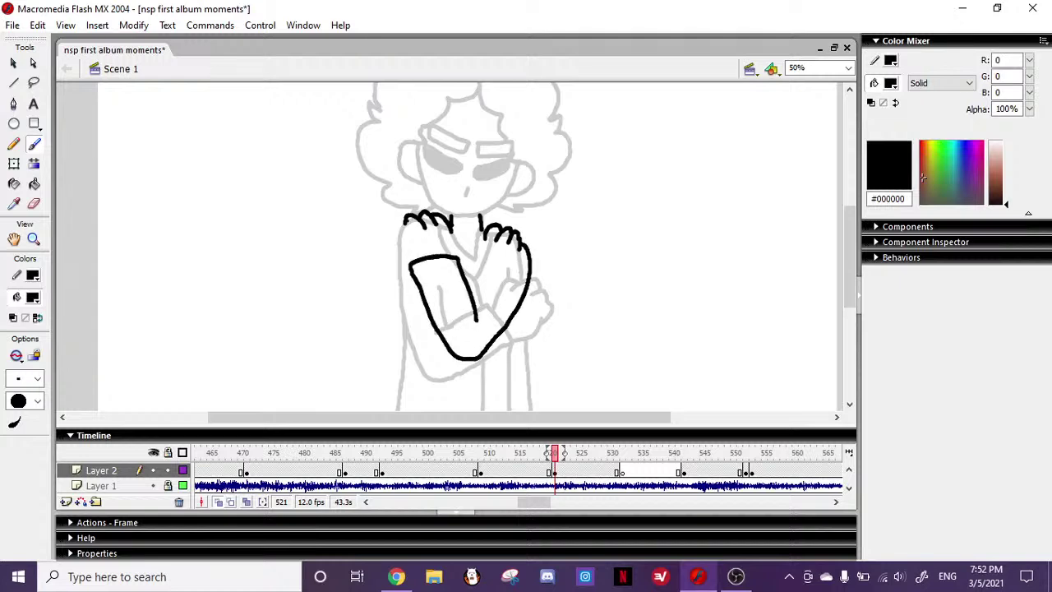
# - Brush the back of the hand above the finished cuff and the V-shaped neckline
pyautogui.moveTo(404, 228)
pyautogui.mouseDown()
pyautogui.moveTo(408, 252)
pyautogui.moveTo(421, 256)
pyautogui.mouseUp()
pyautogui.moveTo(482, 232); pyautogui.dragTo(472, 257)
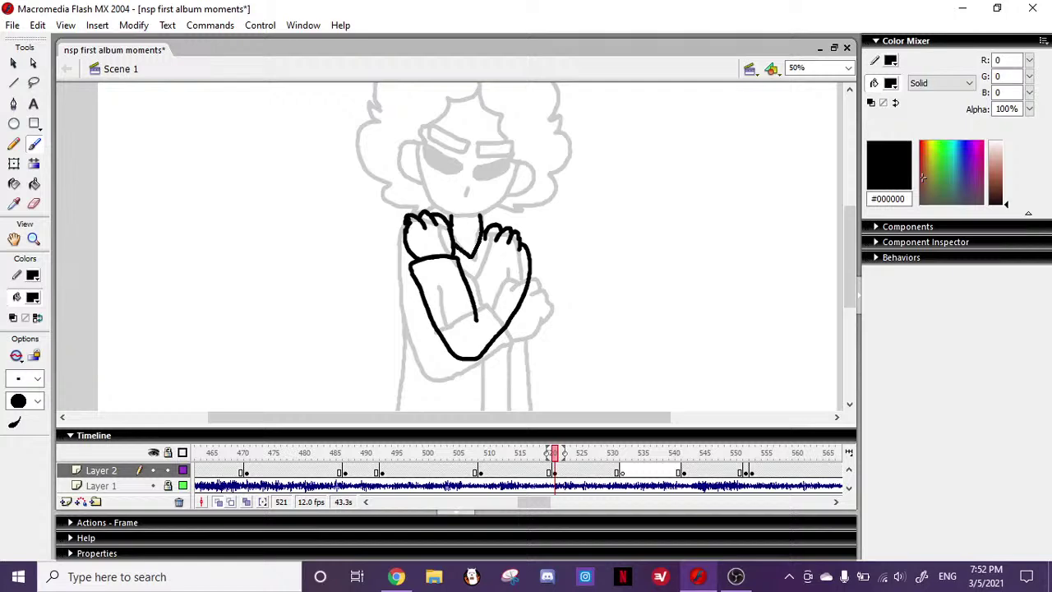
pyautogui.moveTo(403, 226)
pyautogui.mouseDown()
pyautogui.moveTo(396, 280)
pyautogui.moveTo(421, 349)
pyautogui.mouseUp()
pyautogui.hotkey('ctrl', 'z')
pyautogui.moveTo(403, 227)
pyautogui.mouseDown()
pyautogui.moveTo(406, 289)
pyautogui.moveTo(444, 355)
pyautogui.mouseUp()
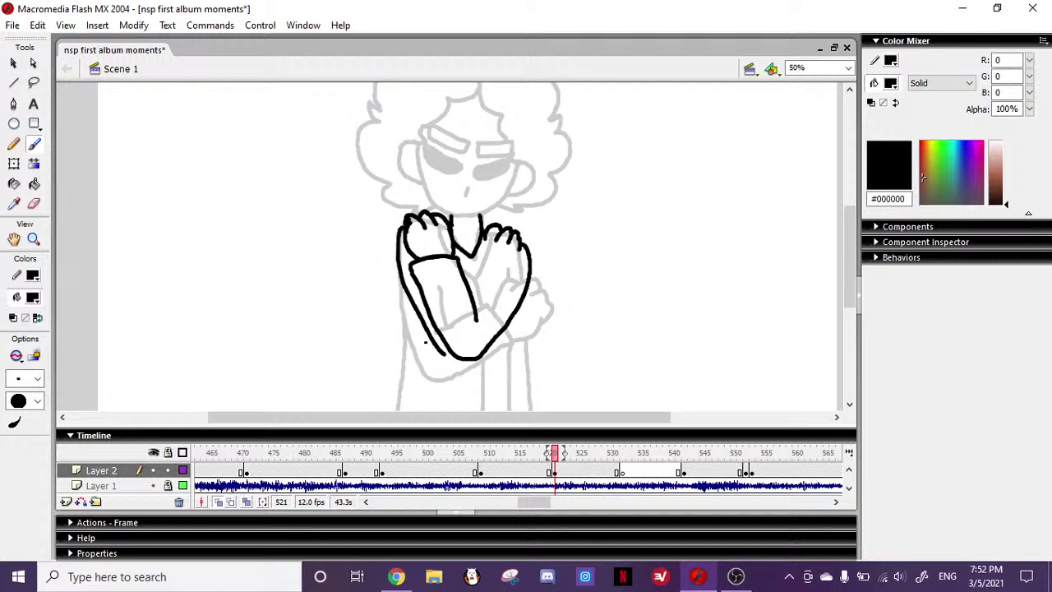
pyautogui.hotkey('ctrl', 'z')
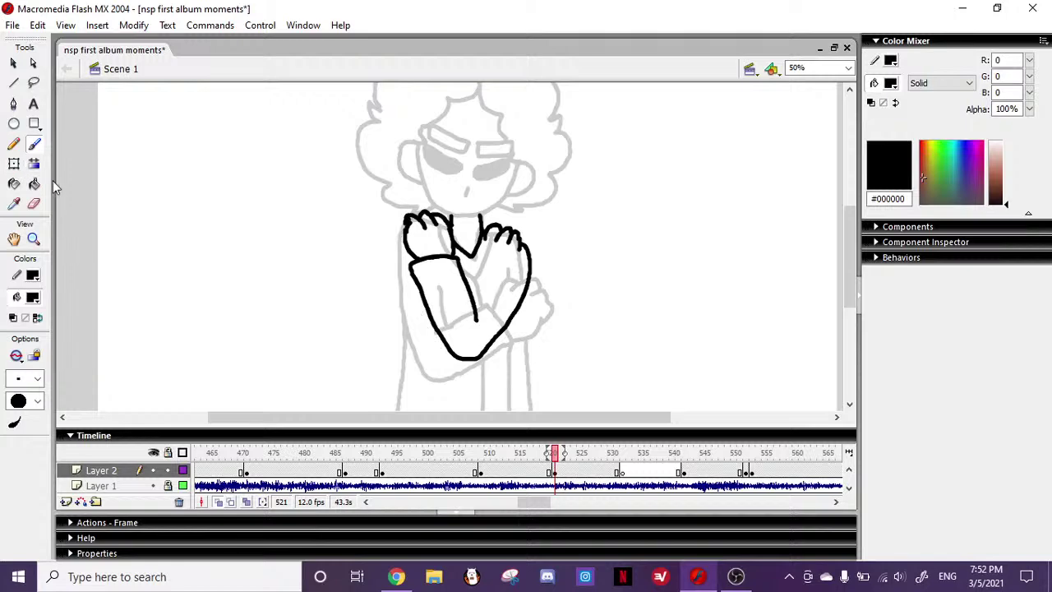
# - Erase the folded arm's elbow and forearm lines below the cuff and brush them again with the elbow farther out
pyautogui.click(34, 203)
pyautogui.moveTo(461, 294)
pyautogui.mouseDown()
pyautogui.moveTo(460, 285)
pyautogui.moveTo(449, 336)
pyautogui.moveTo(489, 348)
pyautogui.moveTo(475, 358)
pyautogui.moveTo(521, 294)
pyautogui.mouseUp()
pyautogui.click(34, 143)
pyautogui.moveTo(416, 283)
pyautogui.mouseDown()
pyautogui.moveTo(476, 355)
pyautogui.moveTo(505, 367)
pyautogui.moveTo(531, 290)
pyautogui.mouseUp()
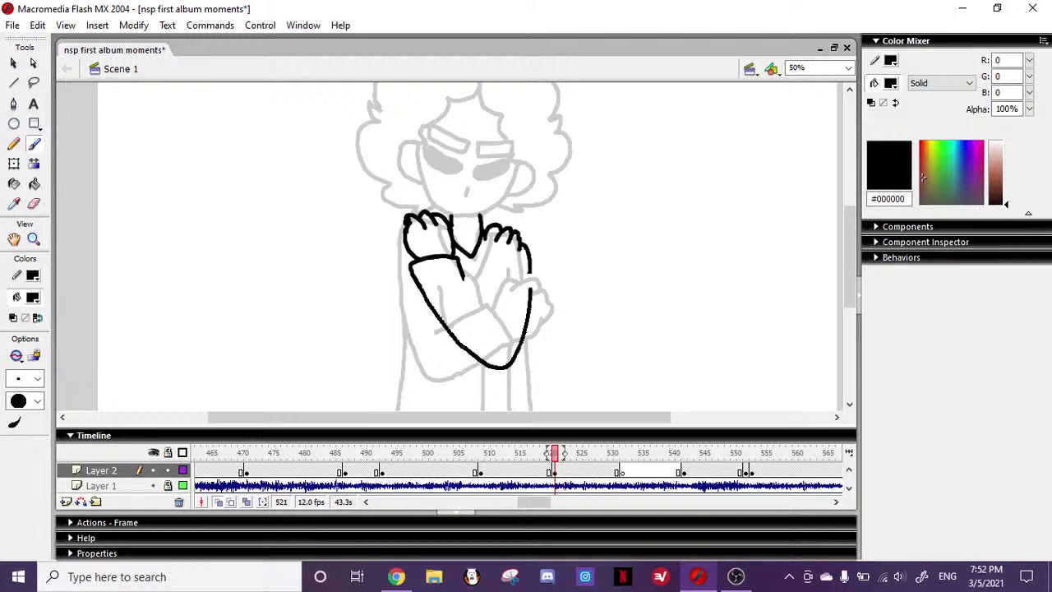
pyautogui.moveTo(460, 274); pyautogui.dragTo(495, 330)
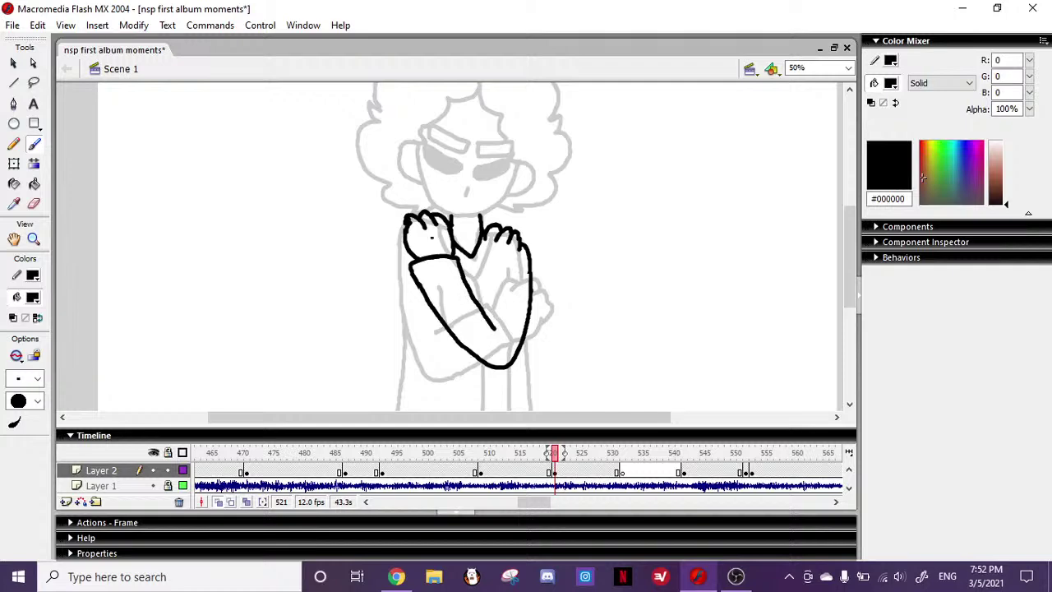
pyautogui.hotkey('ctrl', 'z')
pyautogui.moveTo(465, 272); pyautogui.dragTo(508, 329)
# - Brush the second hand with its cuff and forearm, plus the near arm's outline from shoulder to elbow
pyautogui.moveTo(517, 274); pyautogui.dragTo(516, 276)
pyautogui.moveTo(485, 239)
pyautogui.mouseDown()
pyautogui.moveTo(479, 266)
pyautogui.moveTo(520, 280)
pyautogui.moveTo(502, 318)
pyautogui.mouseUp()
pyautogui.moveTo(479, 264); pyautogui.dragTo(473, 282)
pyautogui.moveTo(475, 359)
pyautogui.mouseDown()
pyautogui.moveTo(434, 372)
pyautogui.moveTo(418, 337)
pyautogui.mouseUp()
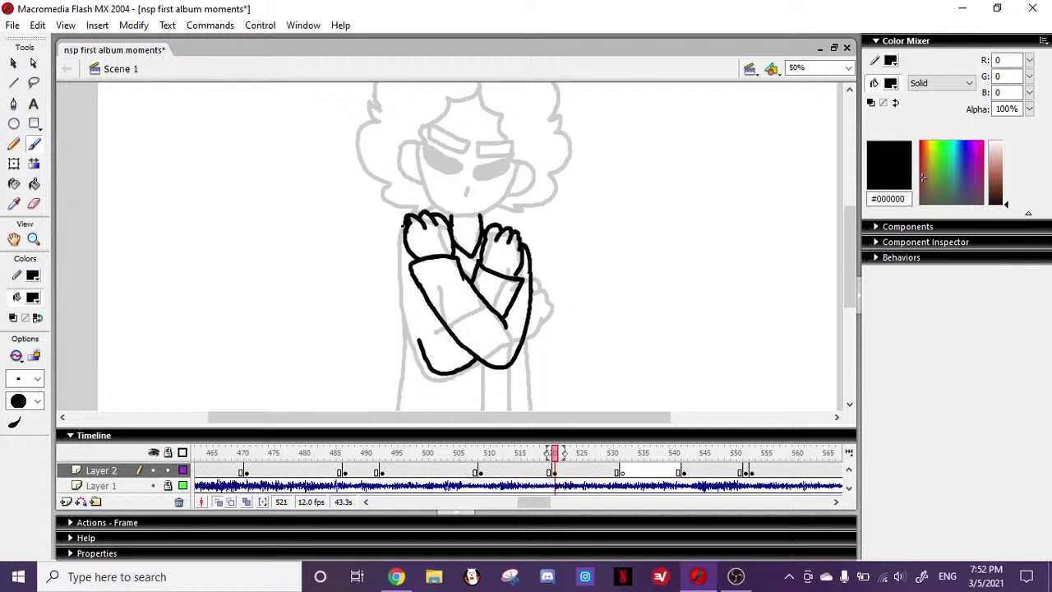
pyautogui.moveTo(400, 223)
pyautogui.mouseDown()
pyautogui.moveTo(398, 276)
pyautogui.moveTo(419, 339)
pyautogui.mouseUp()
# - Brush the robe's sides, hem and vertical front edge below the crossed arms
pyautogui.moveTo(849, 263)
pyautogui.mouseDown()
pyautogui.moveTo(858, 282)
pyautogui.moveTo(851, 274)
pyautogui.mouseUp()
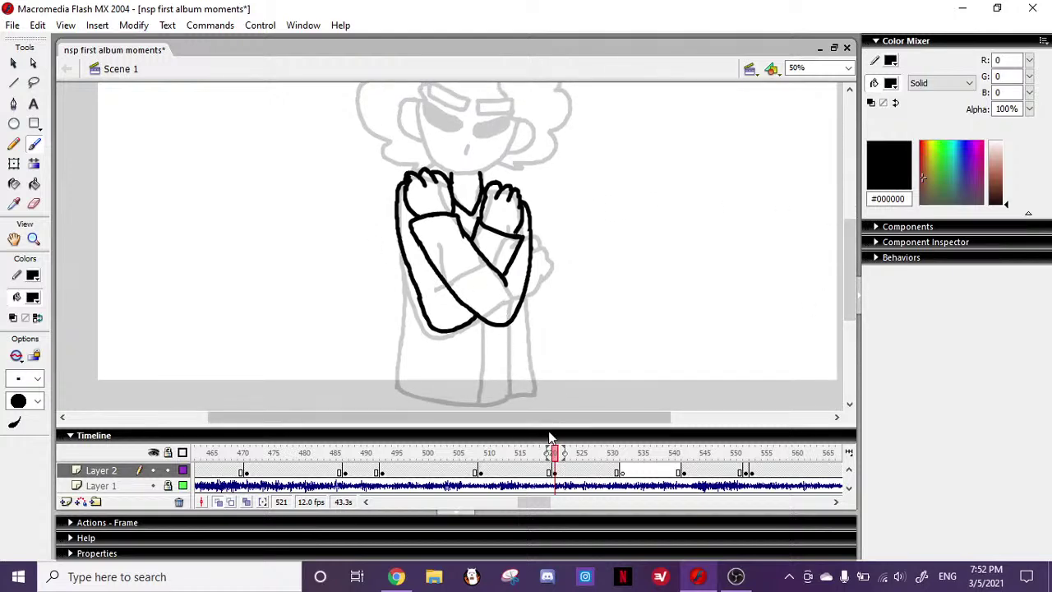
pyautogui.moveTo(513, 319); pyautogui.dragTo(514, 401)
pyautogui.moveTo(402, 255)
pyautogui.mouseDown()
pyautogui.moveTo(396, 380)
pyautogui.moveTo(405, 394)
pyautogui.moveTo(514, 401)
pyautogui.mouseUp()
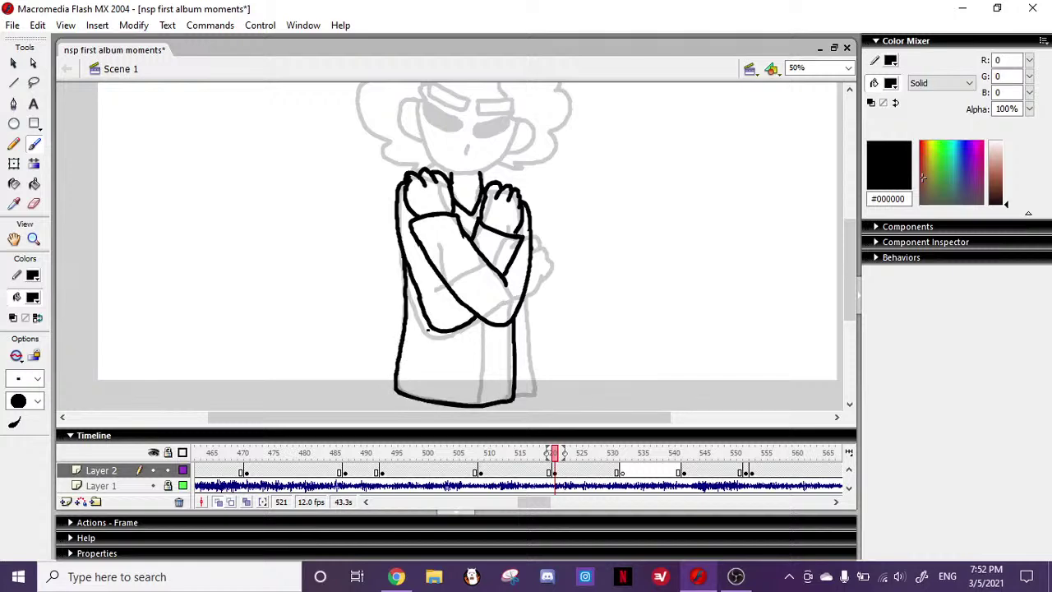
pyautogui.moveTo(481, 323); pyautogui.dragTo(479, 405)
# - Brush two worried eyebrows slanting up toward the middle and the small mark in the lower face
pyautogui.scroll(3, 686, 162)
pyautogui.moveTo(467, 184)
pyautogui.mouseDown()
pyautogui.moveTo(422, 196)
pyautogui.moveTo(468, 183)
pyautogui.moveTo(509, 213)
pyautogui.moveTo(509, 198)
pyautogui.moveTo(477, 197)
pyautogui.moveTo(512, 203)
pyautogui.moveTo(477, 184)
pyautogui.mouseUp()
pyautogui.hotkey('ctrl', 'z')
pyautogui.hotkey('ctrl', 'z')
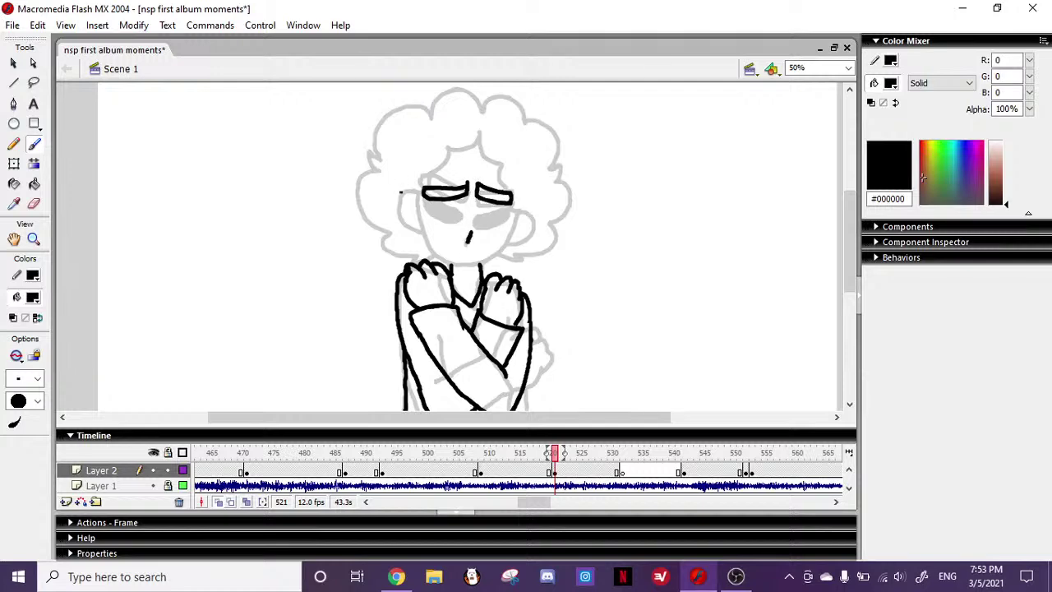
# - Brush the pointed hairline and the face outline from the near temple around the chin to the far cheek
pyautogui.moveTo(479, 133)
pyautogui.mouseDown()
pyautogui.moveTo(465, 152)
pyautogui.moveTo(447, 150)
pyautogui.moveTo(424, 191)
pyautogui.mouseUp()
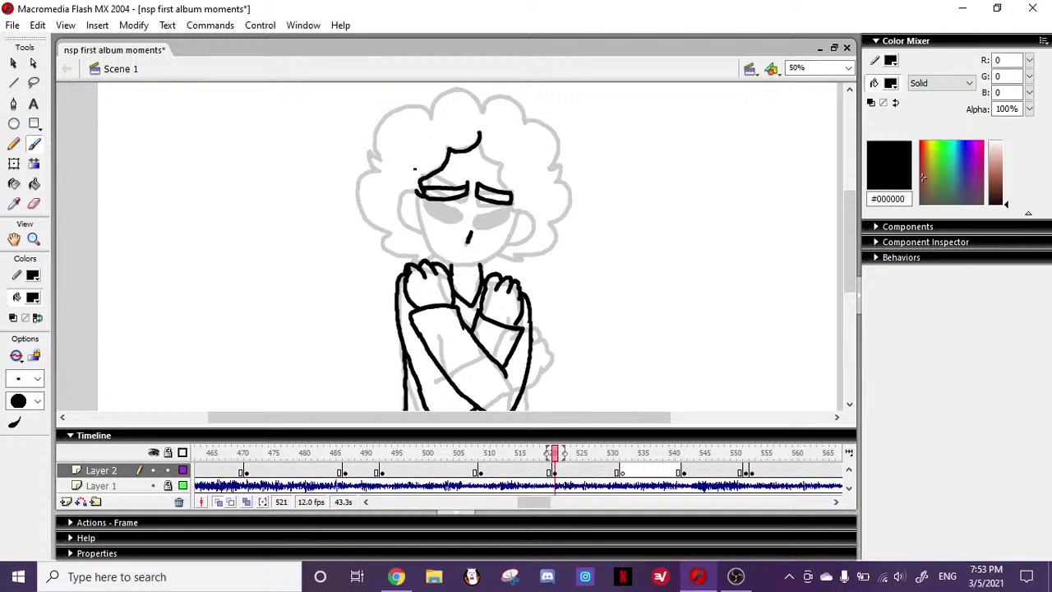
pyautogui.moveTo(479, 135); pyautogui.dragTo(513, 191)
pyautogui.moveTo(419, 196); pyautogui.dragTo(434, 246)
pyautogui.moveTo(419, 199)
pyautogui.mouseDown()
pyautogui.moveTo(433, 251)
pyautogui.moveTo(459, 266)
pyautogui.mouseUp()
pyautogui.hotkey('ctrl', 'z')
pyautogui.moveTo(416, 195)
pyautogui.mouseDown()
pyautogui.moveTo(436, 254)
pyautogui.moveTo(465, 266)
pyautogui.moveTo(511, 240)
pyautogui.mouseUp()
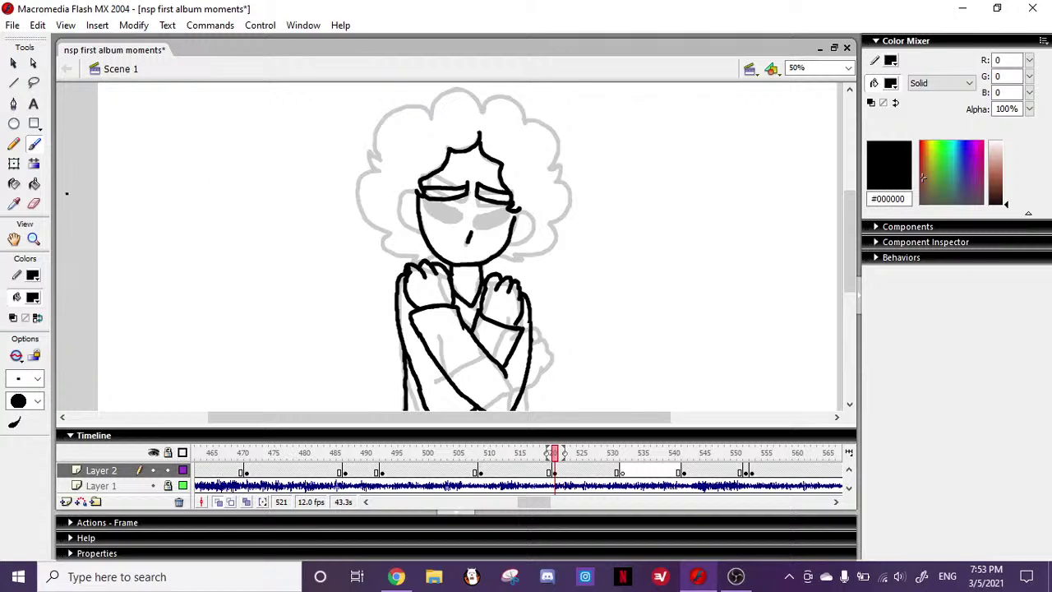
# - Erase the far cheek's upper edge, redraw it farther out, and brush both ears
pyautogui.press('e')
pyautogui.moveTo(514, 221); pyautogui.dragTo(512, 212)
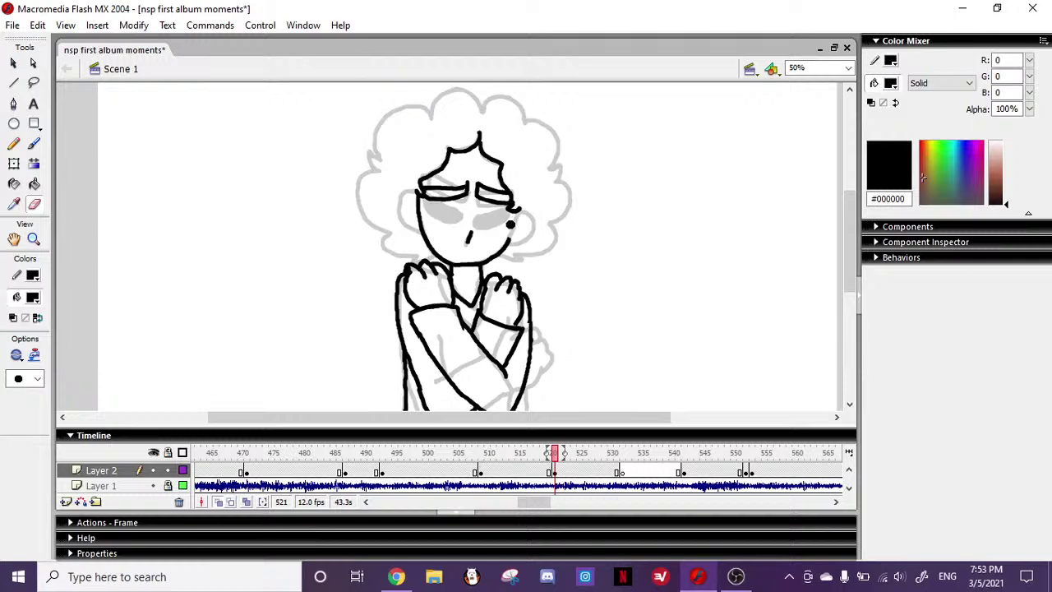
pyautogui.click(35, 143)
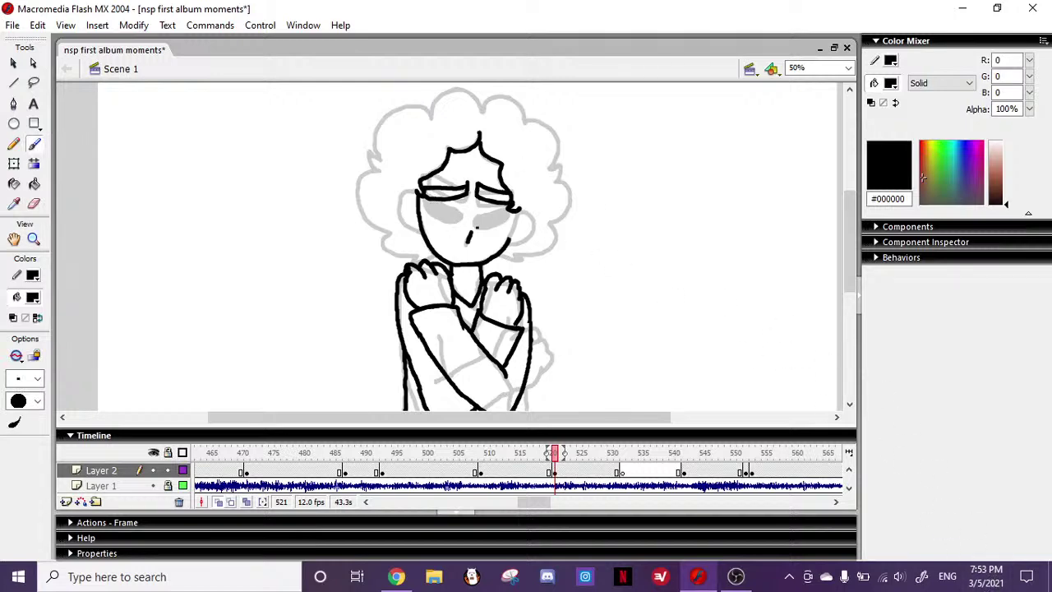
pyautogui.moveTo(518, 212); pyautogui.dragTo(511, 240)
pyautogui.hotkey('ctrl', 'z')
pyautogui.moveTo(401, 204); pyautogui.dragTo(417, 234)
pyautogui.hotkey('ctrl', 'z')
pyautogui.hotkey('ctrl', 'z')
pyautogui.moveTo(512, 247); pyautogui.dragTo(509, 247)
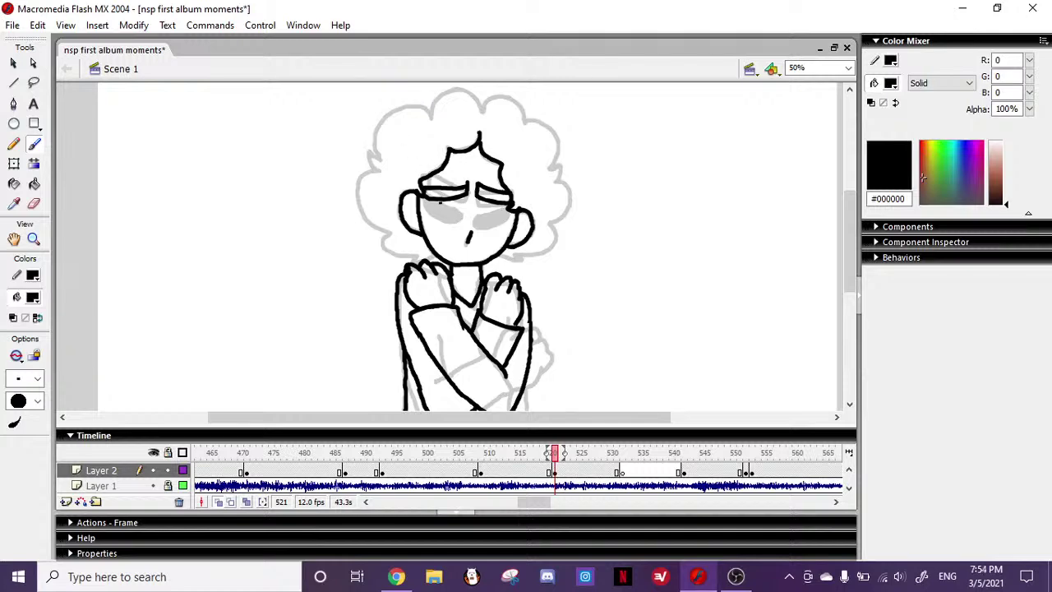
# - Brush the outlines of both eyes beneath the worried eyebrows and fill them with black
pyautogui.moveTo(425, 205)
pyautogui.mouseDown()
pyautogui.moveTo(462, 225)
pyautogui.moveTo(423, 199)
pyautogui.mouseUp()
pyautogui.moveTo(505, 215); pyautogui.dragTo(475, 227)
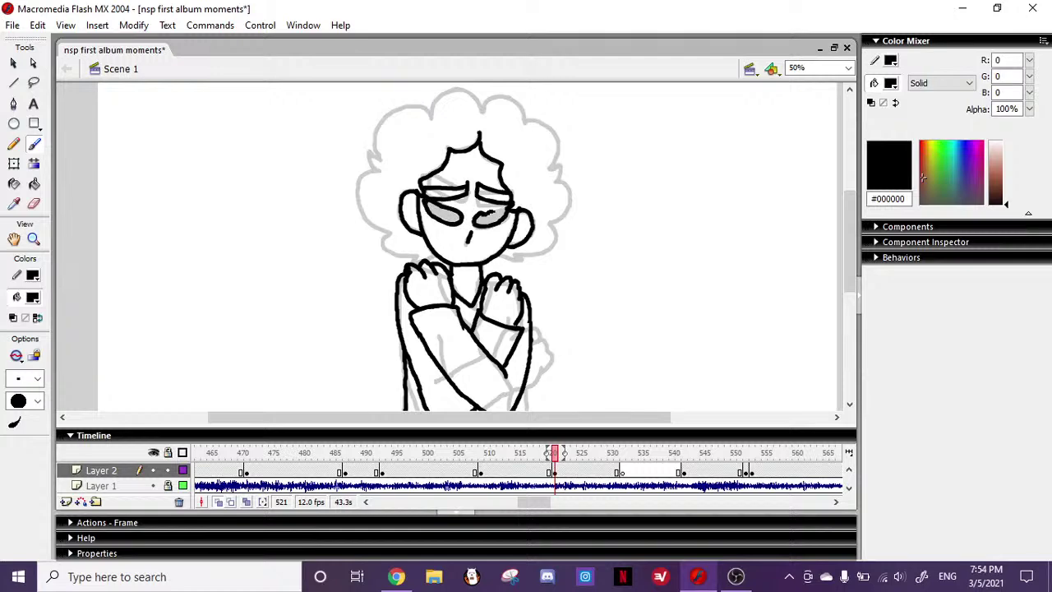
pyautogui.click(34, 184)
pyautogui.click(457, 209)
pyautogui.click(492, 210)
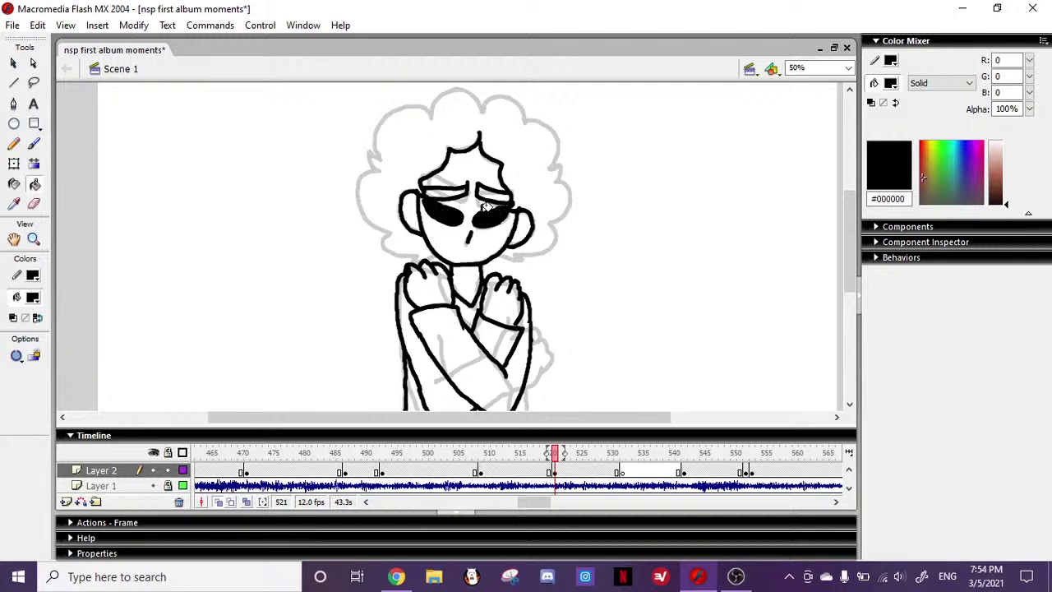
# - Brush the side curls of the hair on both sides of the head, down to the flicked tips beside the neck
pyautogui.click(34, 144)
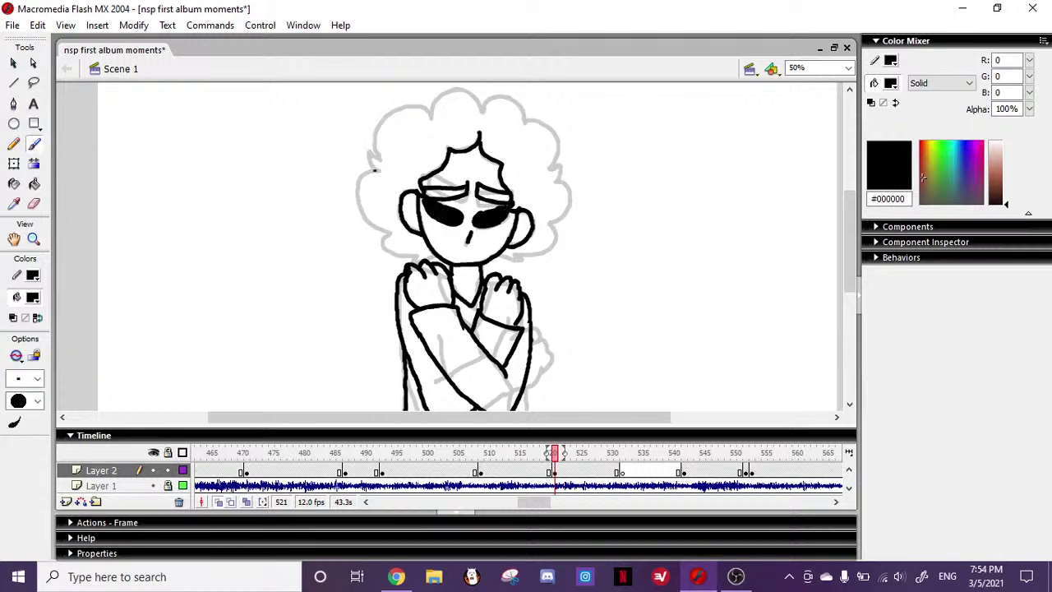
pyautogui.moveTo(388, 232)
pyautogui.mouseDown()
pyautogui.moveTo(388, 265)
pyautogui.moveTo(419, 261)
pyautogui.mouseUp()
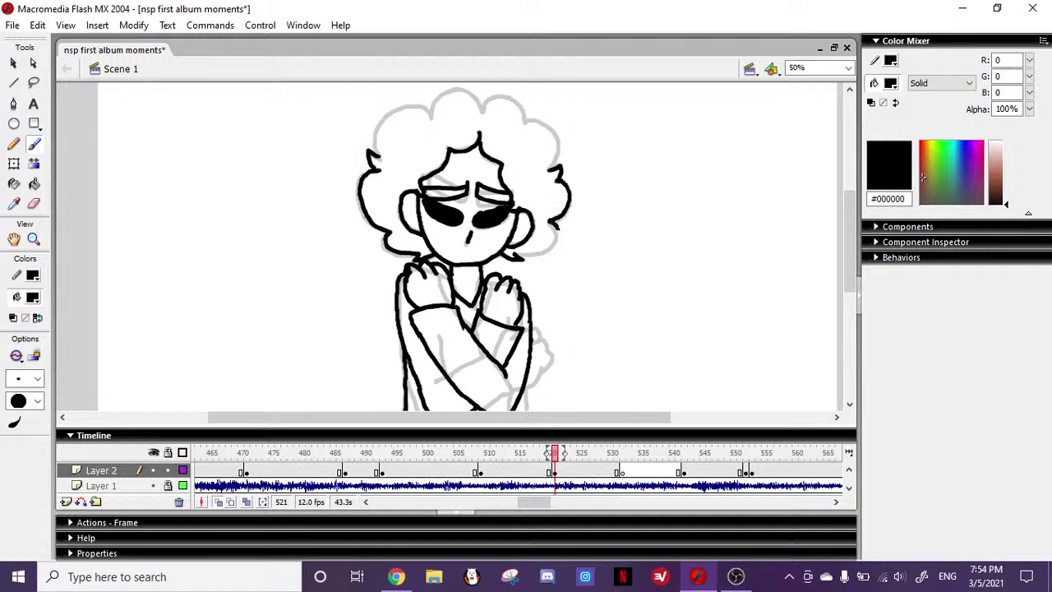
pyautogui.hotkey('ctrl', 'z')
pyautogui.hotkey('ctrl', 'z')
pyautogui.moveTo(555, 220); pyautogui.dragTo(547, 225)
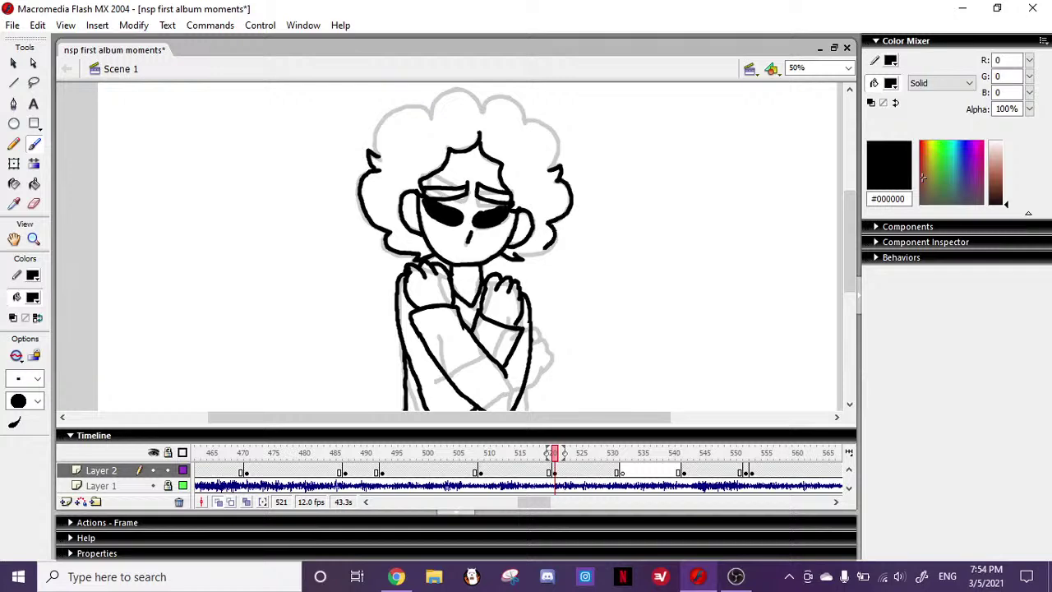
pyautogui.moveTo(850, 234); pyautogui.dragTo(849, 221)
pyautogui.hotkey('ctrl', 'z')
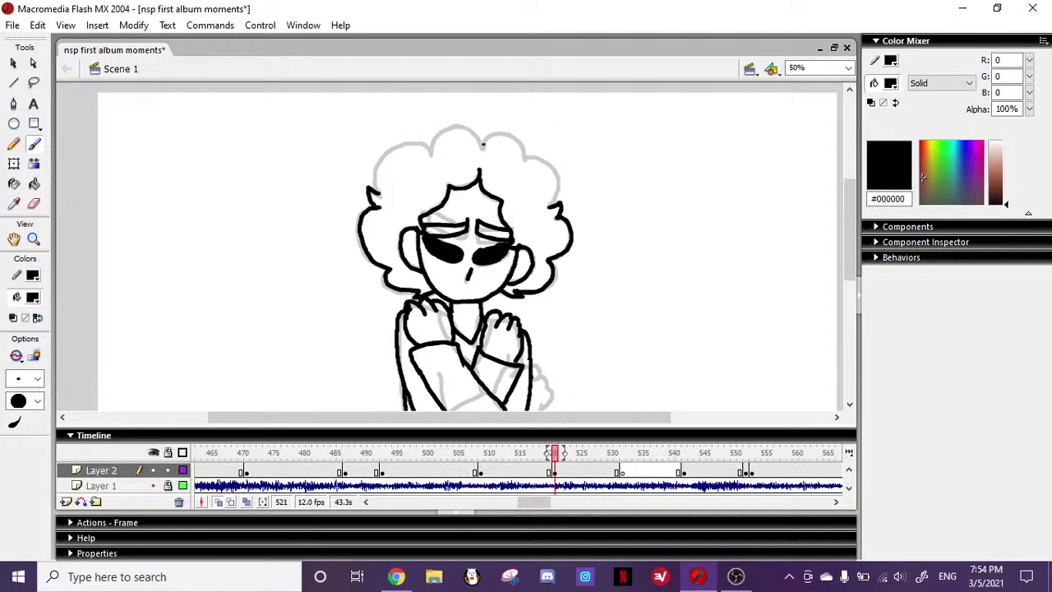
# - Brush the rounded curls across the top of the hair, joining the two sides over the onion-skin guide
pyautogui.moveTo(444, 129)
pyautogui.mouseDown()
pyautogui.moveTo(433, 155)
pyautogui.moveTo(482, 146)
pyautogui.moveTo(451, 129)
pyautogui.moveTo(431, 154)
pyautogui.mouseUp()
pyautogui.hotkey('ctrl', 'z')
pyautogui.hotkey('ctrl', 'z')
pyautogui.moveTo(370, 165); pyautogui.dragTo(375, 193)
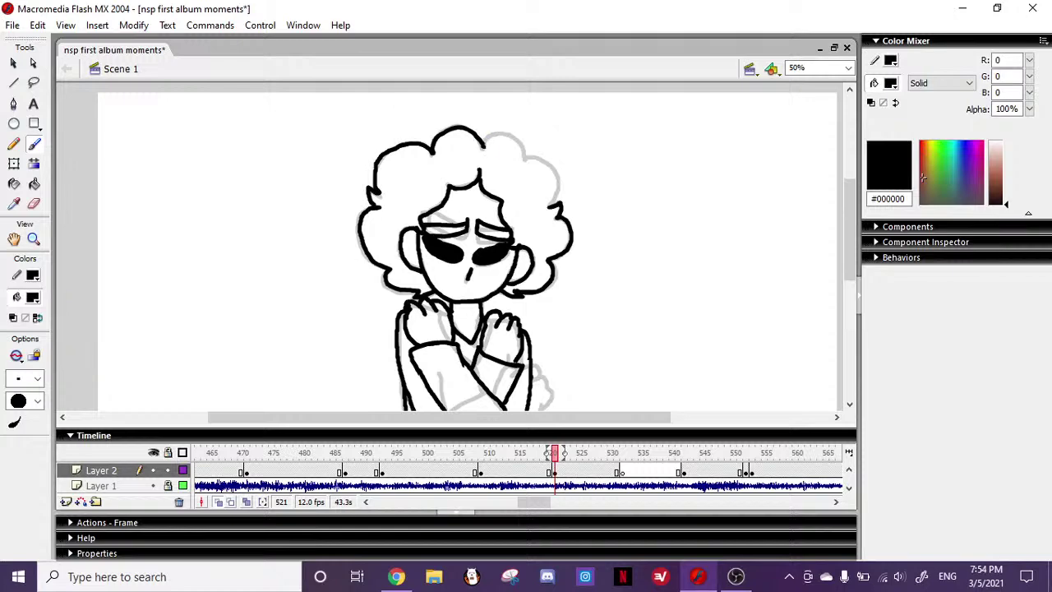
pyautogui.hotkey('ctrl', 'z')
pyautogui.moveTo(526, 152); pyautogui.dragTo(527, 161)
pyautogui.hotkey('ctrl', 'z')
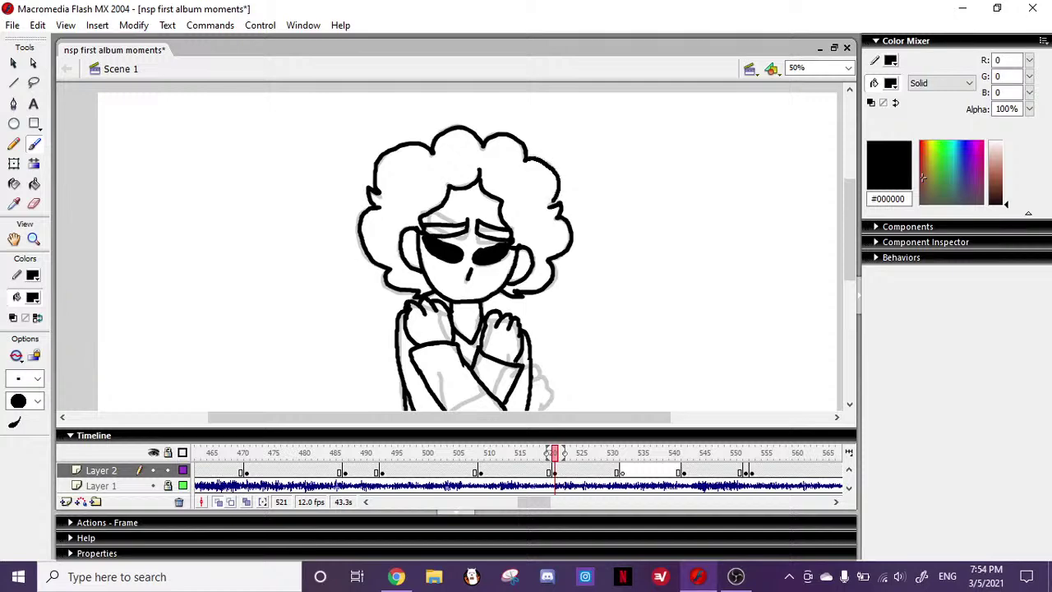
# - Compare the raised-fist pose around frame 490 with the clenched-hand pose around frame 514
pyautogui.moveTo(852, 216); pyautogui.dragTo(858, 259)
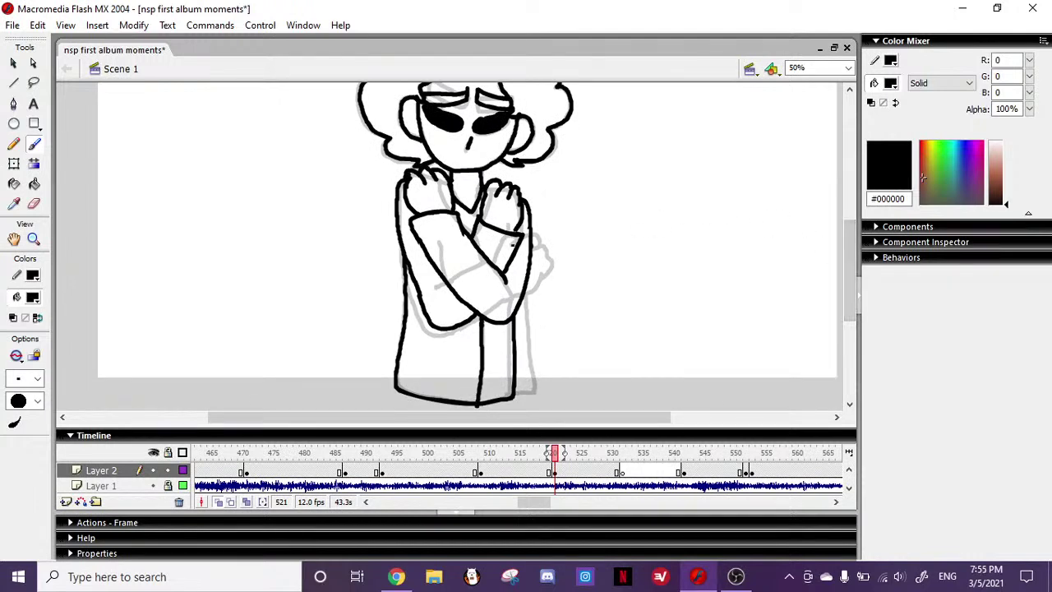
pyautogui.moveTo(553, 453)
pyautogui.mouseDown()
pyautogui.moveTo(535, 453)
pyautogui.moveTo(569, 453)
pyautogui.mouseUp()
pyautogui.moveTo(850, 276); pyautogui.dragTo(848, 219)
pyautogui.moveTo(367, 453)
pyautogui.mouseDown()
pyautogui.moveTo(416, 461)
pyautogui.moveTo(400, 452)
pyautogui.moveTo(367, 463)
pyautogui.mouseUp()
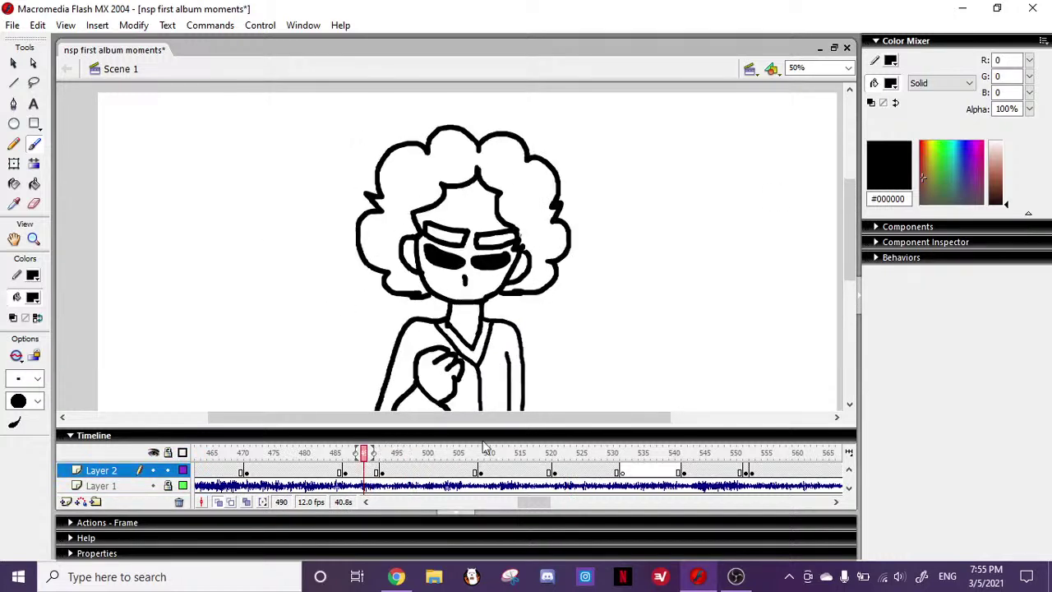
pyautogui.moveTo(850, 227); pyautogui.dragTo(852, 255)
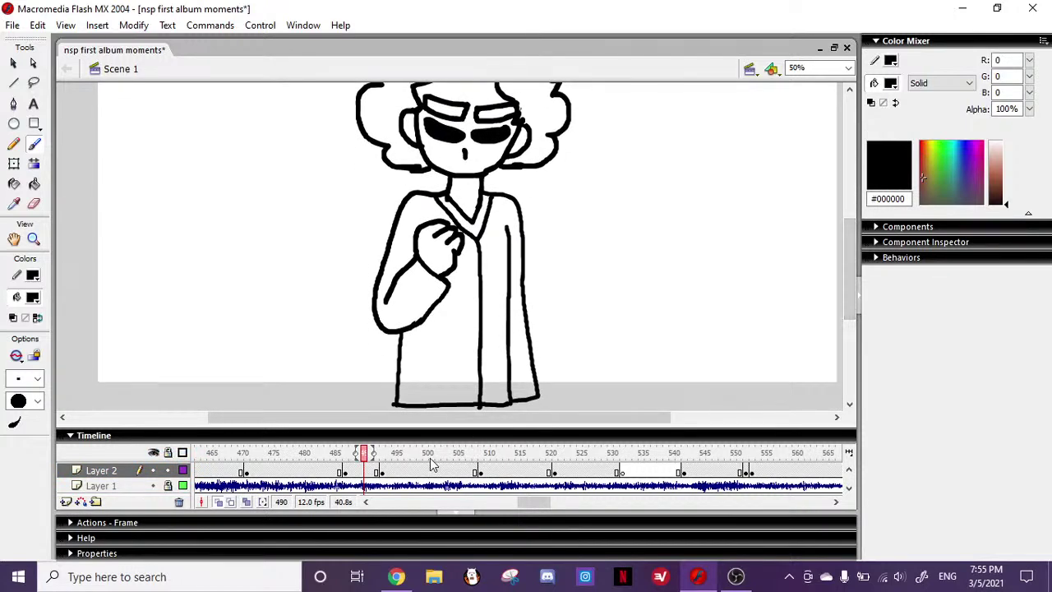
pyautogui.click(419, 457)
pyautogui.click(514, 458)
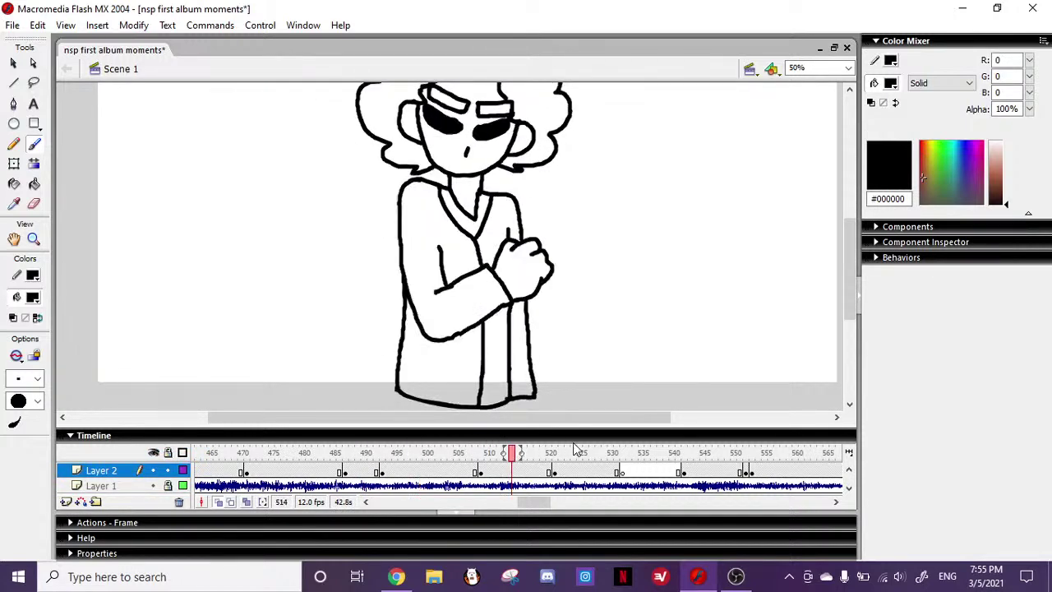
pyautogui.click(396, 459)
pyautogui.moveTo(379, 467); pyautogui.dragTo(372, 467)
pyautogui.click(366, 454)
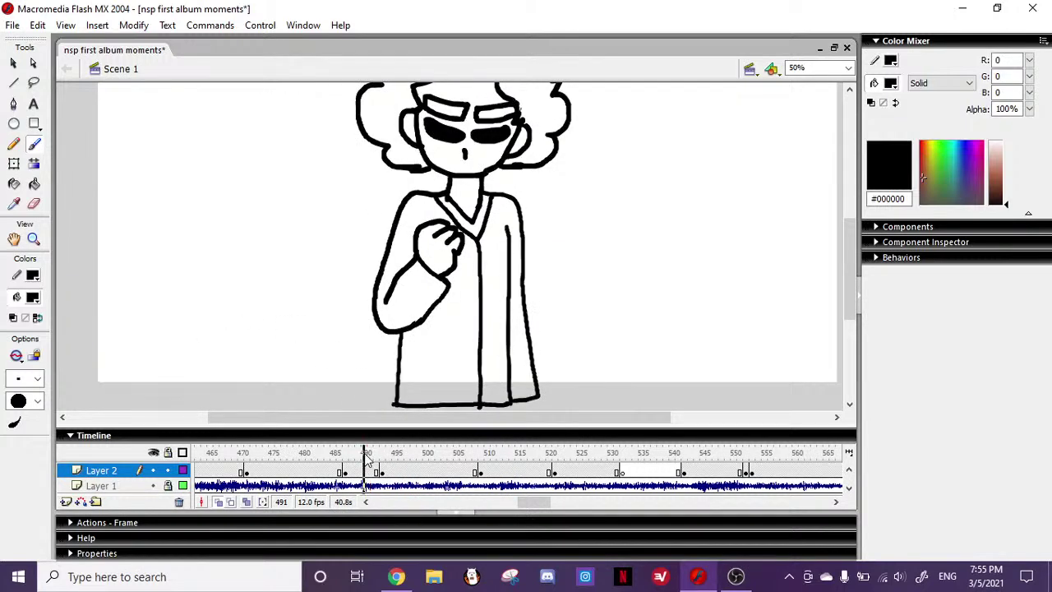
# - On frame 491, erase the bent arm's elbow curve and redraw it slightly lower, joining the sleeve edges
pyautogui.click(35, 206)
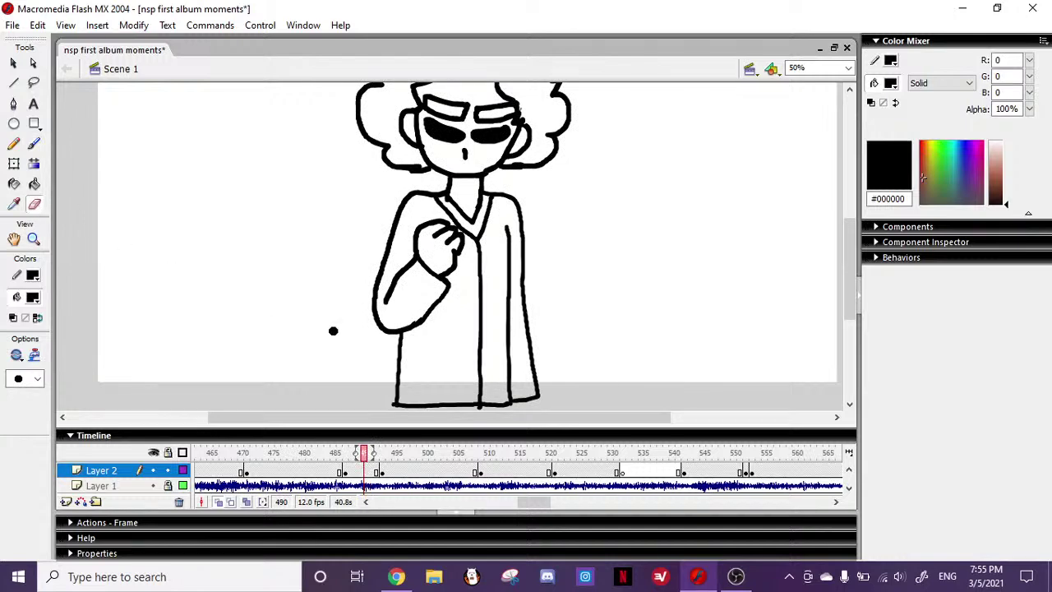
pyautogui.click(583, 467)
pyautogui.click(513, 455)
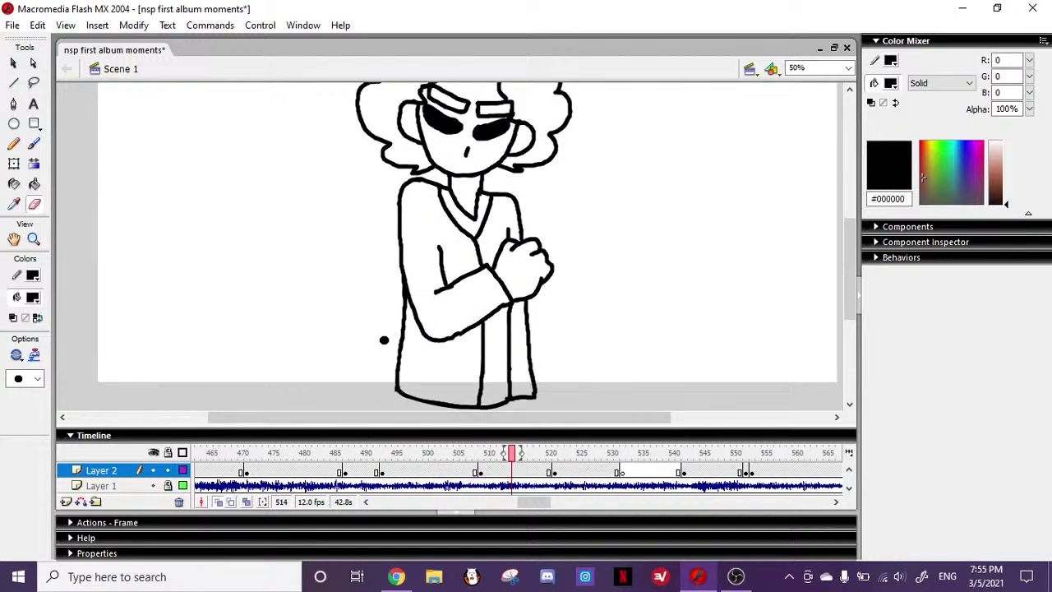
pyautogui.click(371, 453)
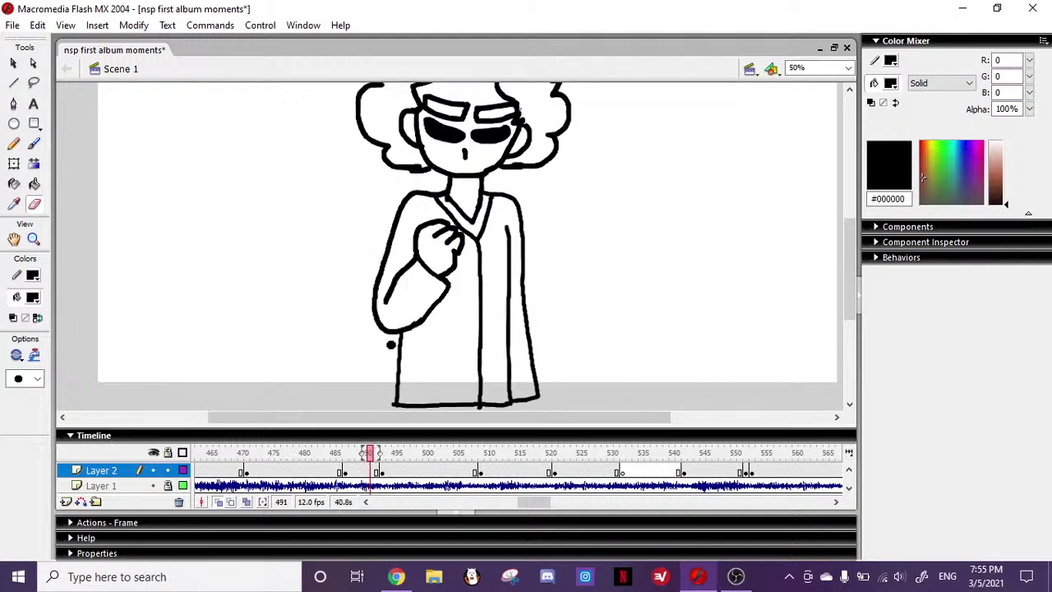
pyautogui.moveTo(377, 331)
pyautogui.mouseDown()
pyautogui.moveTo(372, 306)
pyautogui.moveTo(396, 331)
pyautogui.moveTo(421, 322)
pyautogui.mouseUp()
pyautogui.click(34, 145)
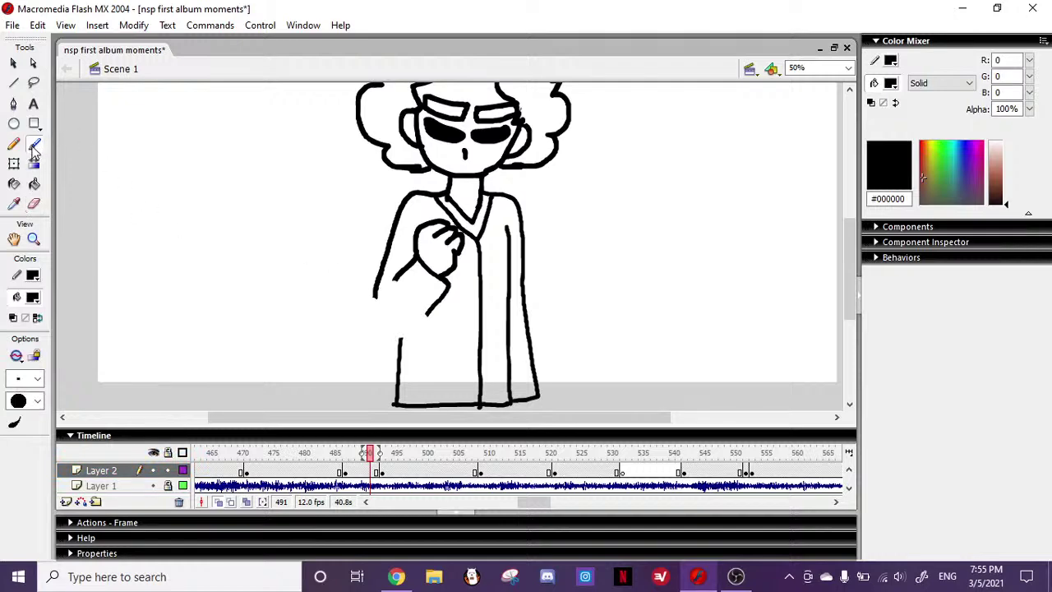
pyautogui.moveTo(375, 292); pyautogui.dragTo(403, 337)
pyautogui.hotkey('ctrl', 'z')
pyautogui.moveTo(374, 295)
pyautogui.mouseDown()
pyautogui.moveTo(388, 343)
pyautogui.moveTo(428, 314)
pyautogui.mouseUp()
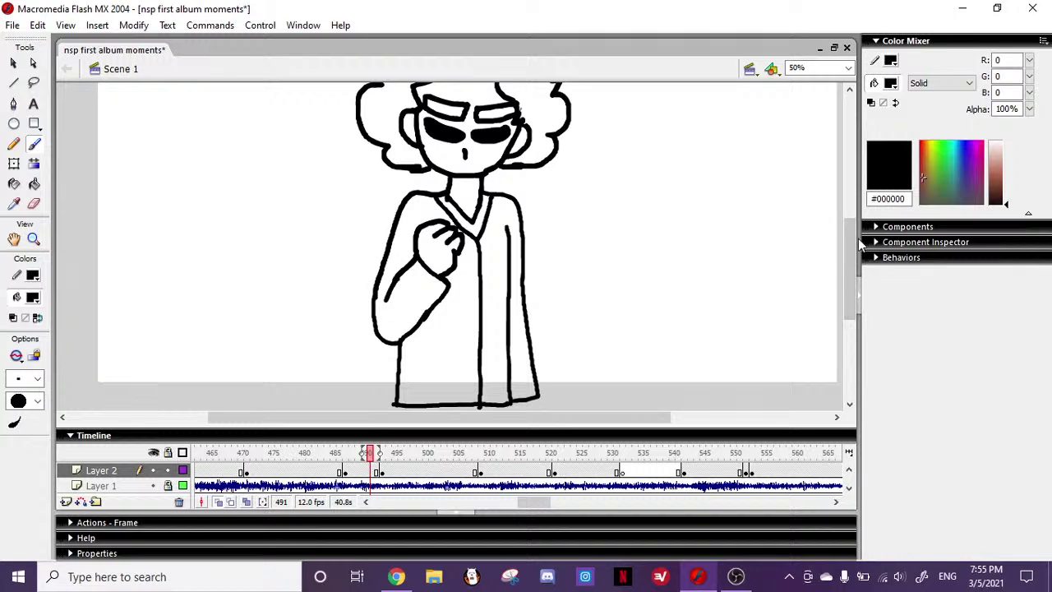
# - Review the character's poses between frames 490 and 522 and play back the animated sequence
pyautogui.moveTo(856, 252)
pyautogui.mouseDown()
pyautogui.moveTo(844, 238)
pyautogui.moveTo(853, 265)
pyautogui.mouseUp()
pyautogui.click(34, 203)
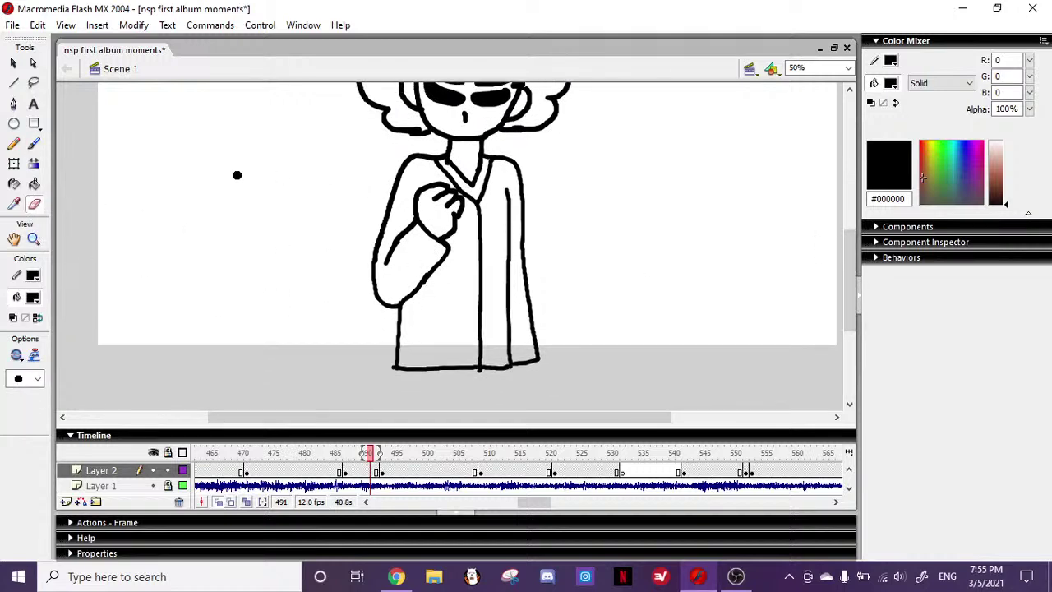
pyautogui.click(33, 143)
pyautogui.moveTo(853, 256); pyautogui.dragTo(853, 232)
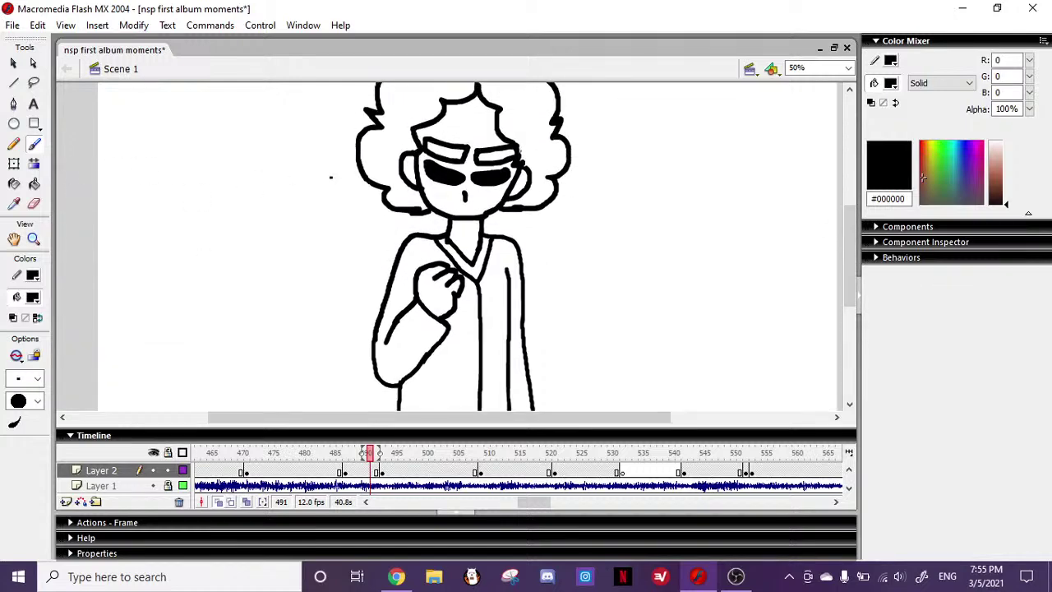
pyautogui.click(409, 454)
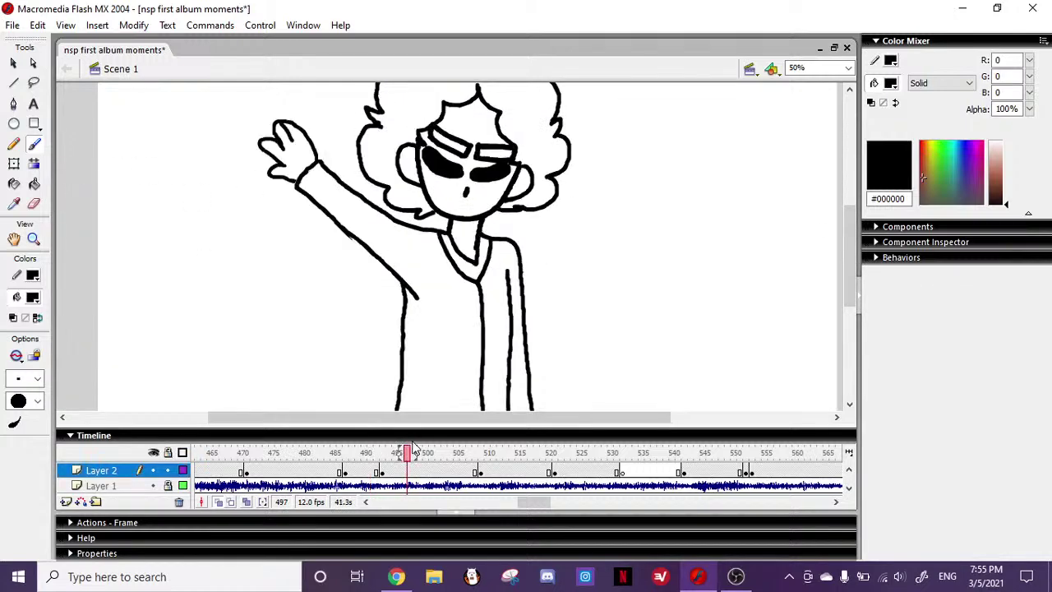
pyautogui.click(358, 453)
pyautogui.click(535, 453)
pyautogui.click(365, 453)
pyautogui.click(464, 454)
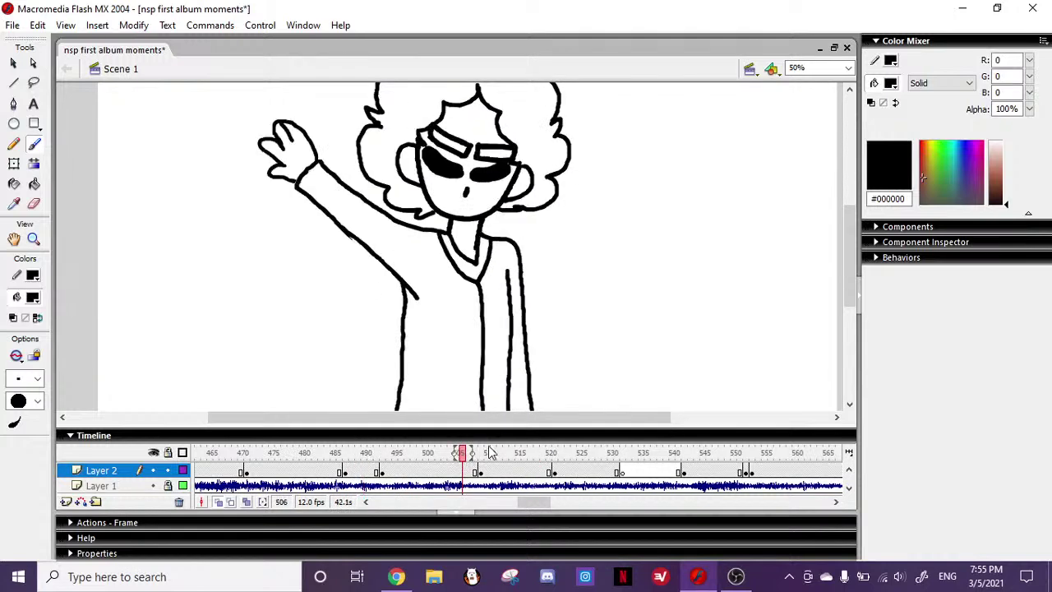
pyautogui.click(512, 453)
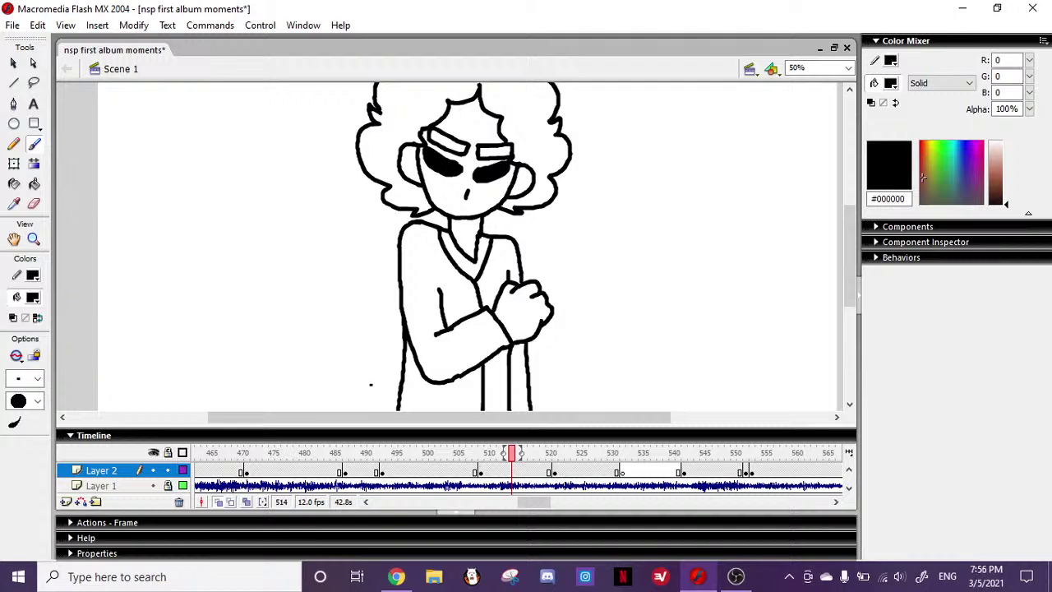
pyautogui.click(364, 453)
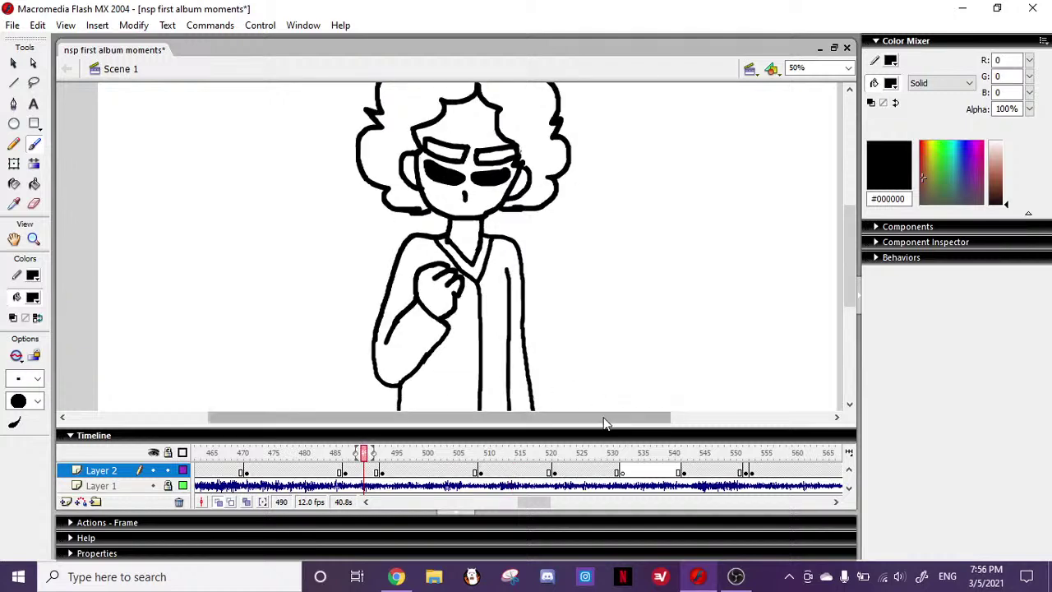
pyautogui.click(461, 454)
pyautogui.click(530, 454)
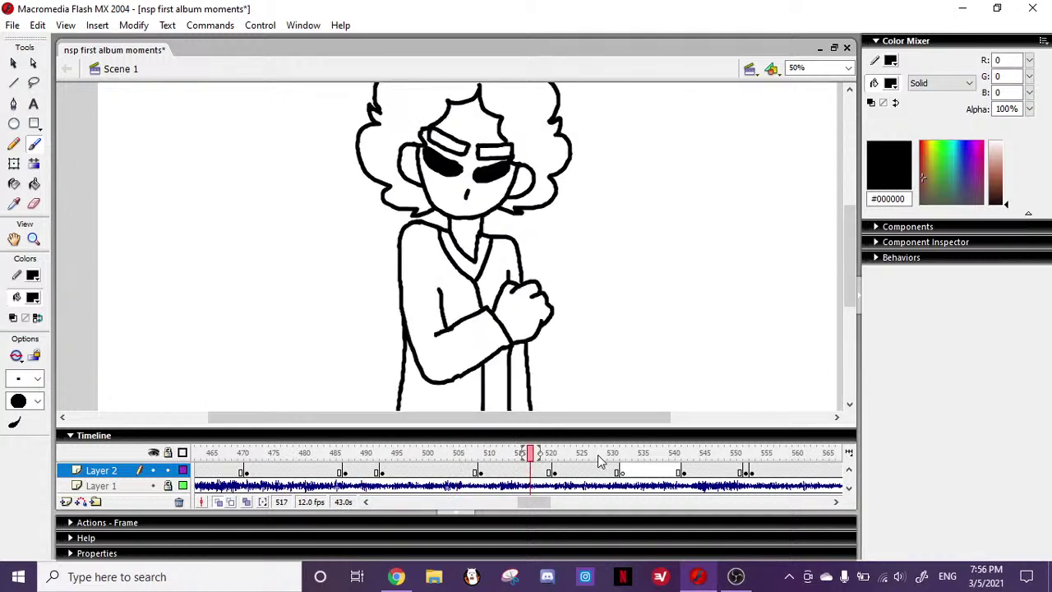
pyautogui.click(594, 453)
pyautogui.click(561, 453)
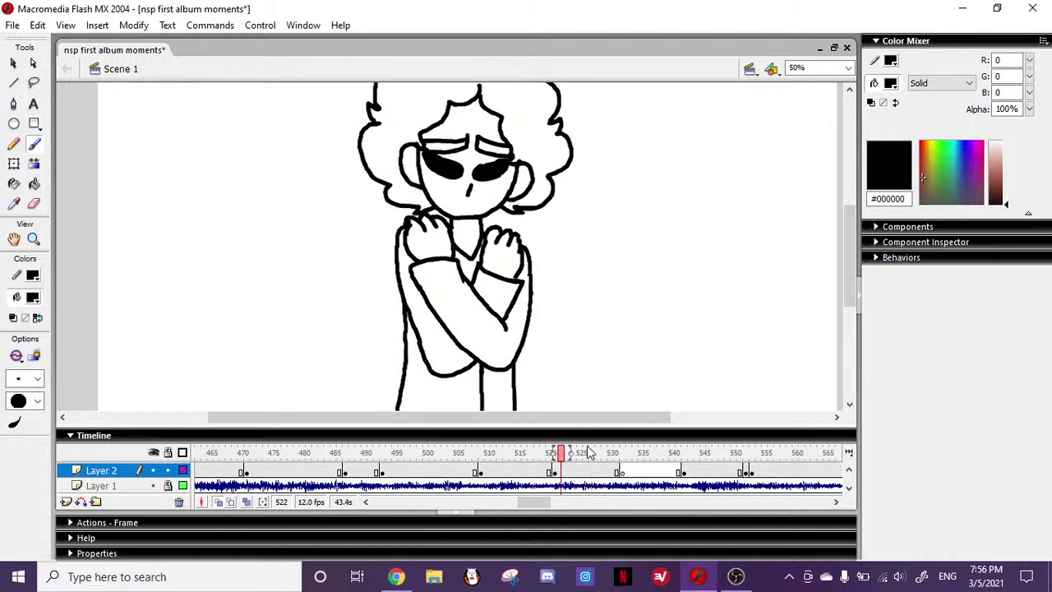
pyautogui.moveTo(562, 453); pyautogui.dragTo(557, 453)
pyautogui.click(351, 452)
pyautogui.press('Return')
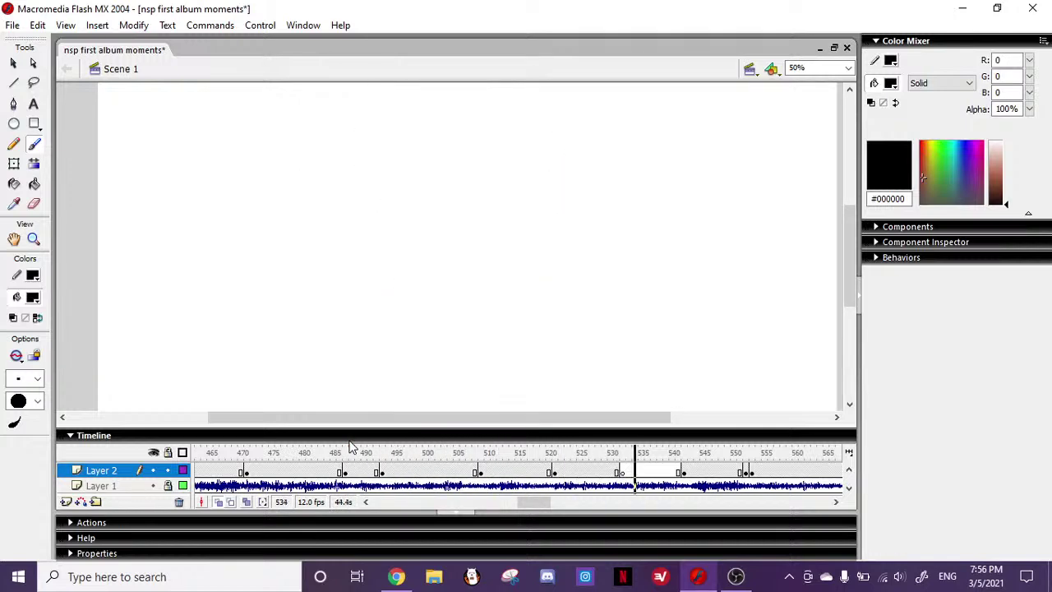
# - Copy the crossed-arms drawing from frame 531 of Layer 2 and paste it into the blank keyframe at frame 532
pyautogui.click(629, 452)
pyautogui.moveTo(629, 451); pyautogui.dragTo(618, 451)
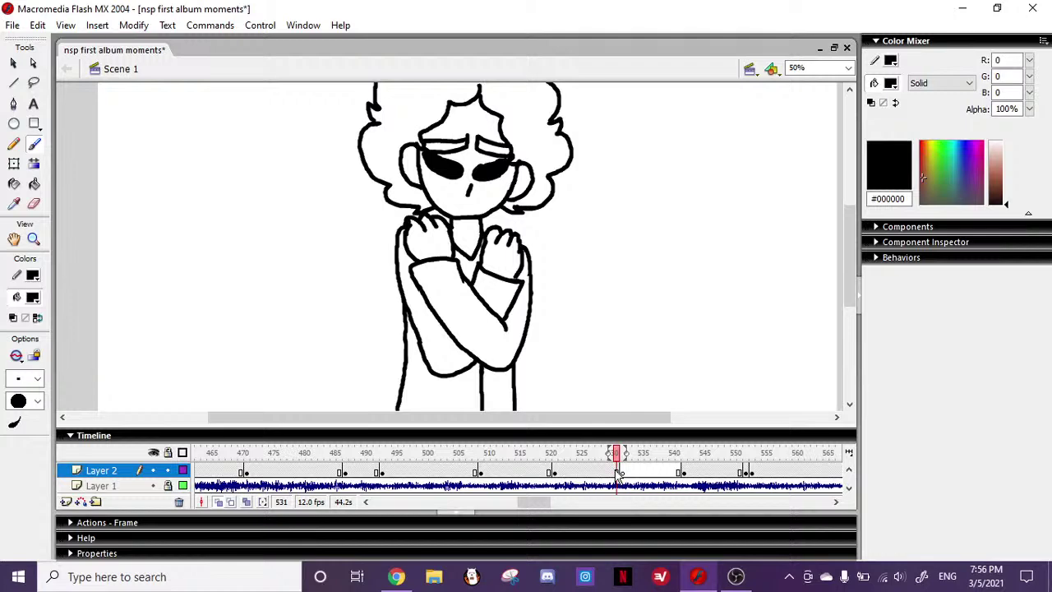
pyautogui.rightClick(617, 472)
pyautogui.click(672, 374)
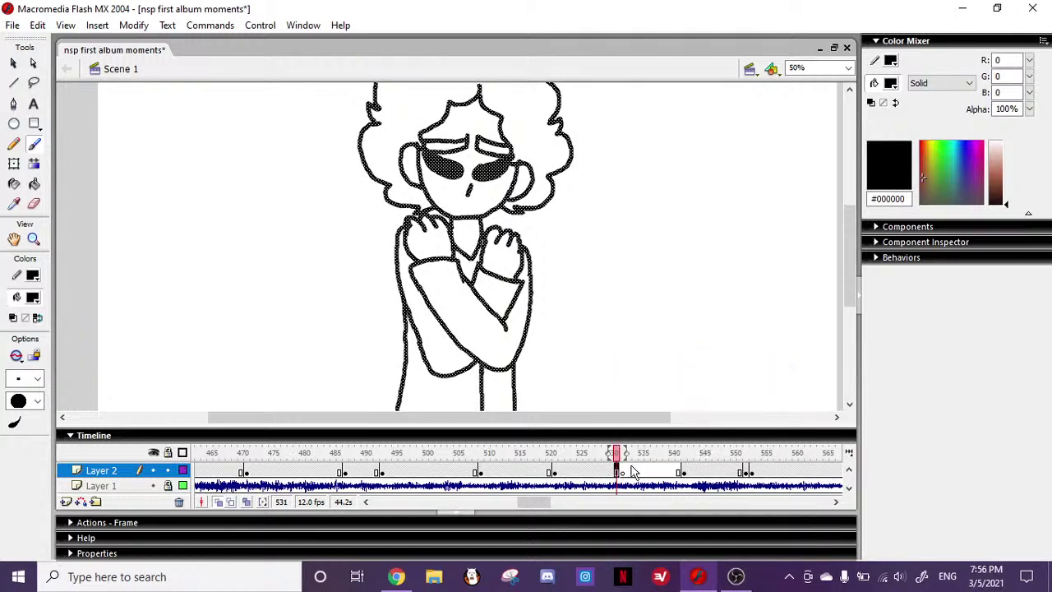
pyautogui.click(623, 471)
pyautogui.rightClick(623, 473)
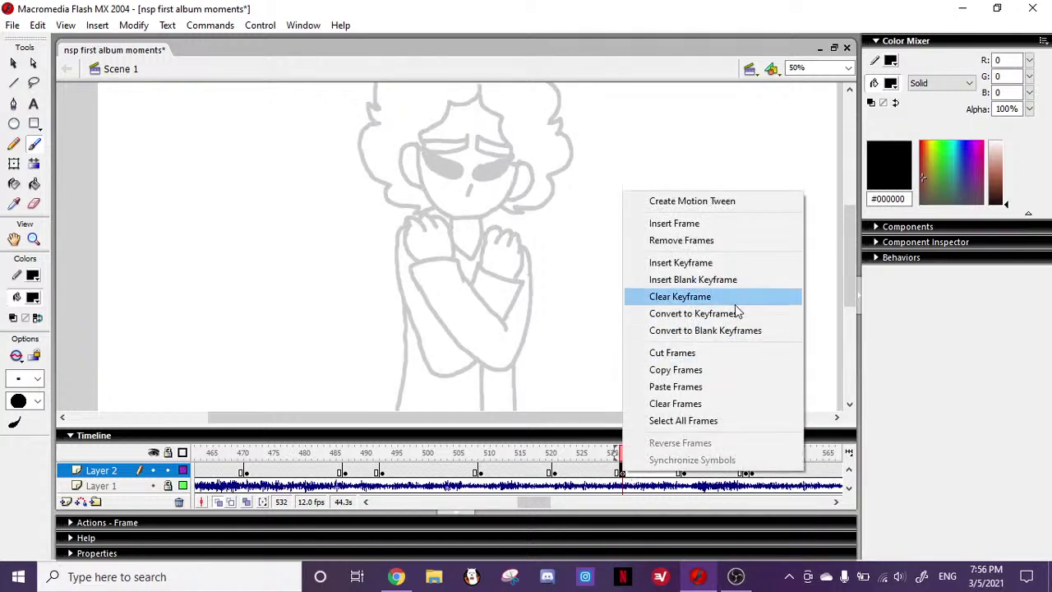
pyautogui.click(701, 385)
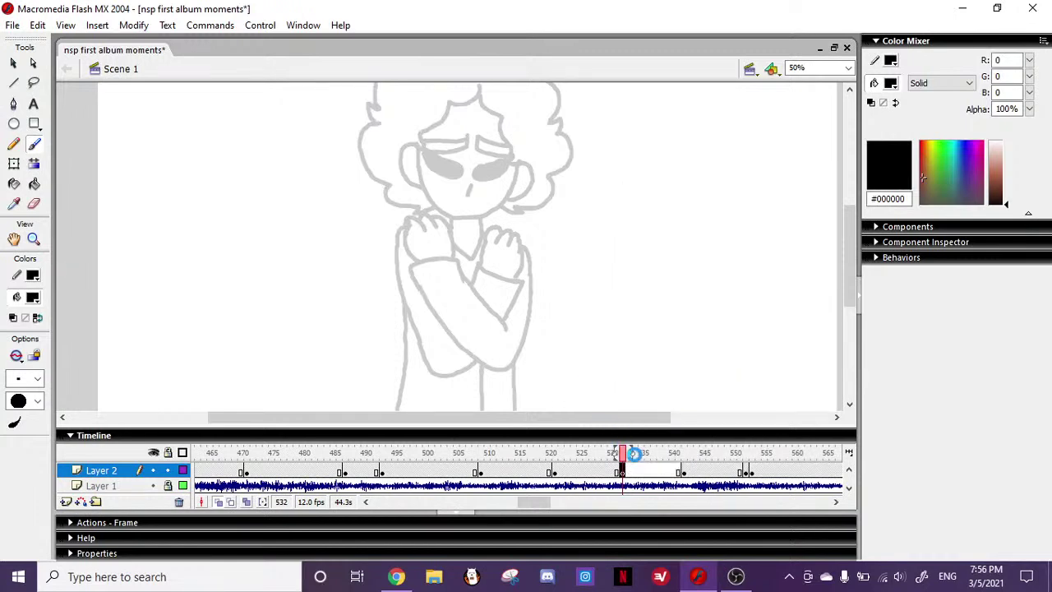
pyautogui.click(623, 454)
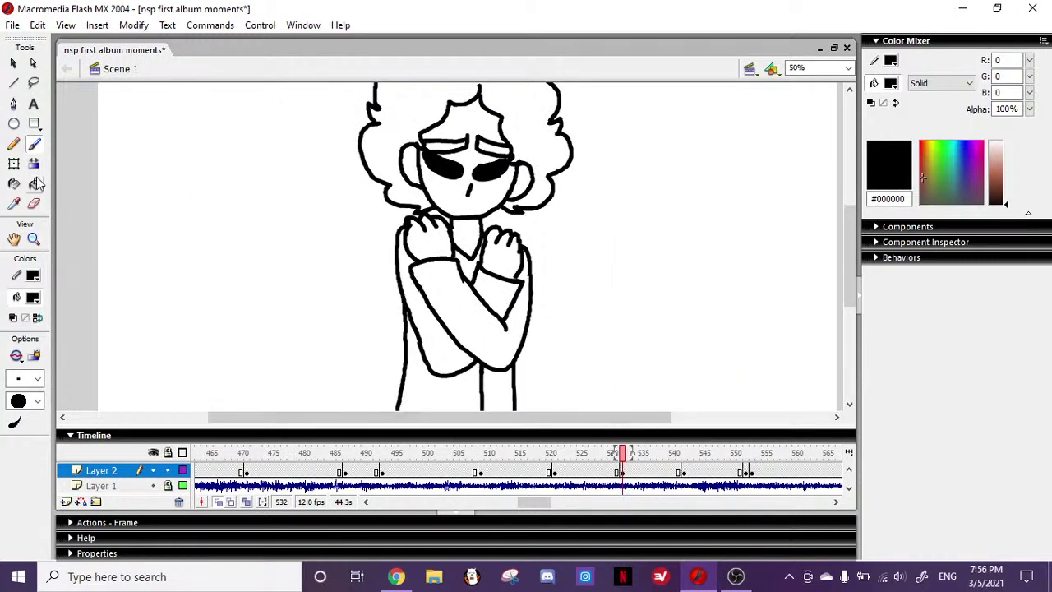
# - Erase the upper hair, hairline, eyebrows, eyes, mouth mark and both ears from the drawing on frame 532
pyautogui.click(34, 203)
pyautogui.moveTo(850, 235); pyautogui.dragTo(850, 208)
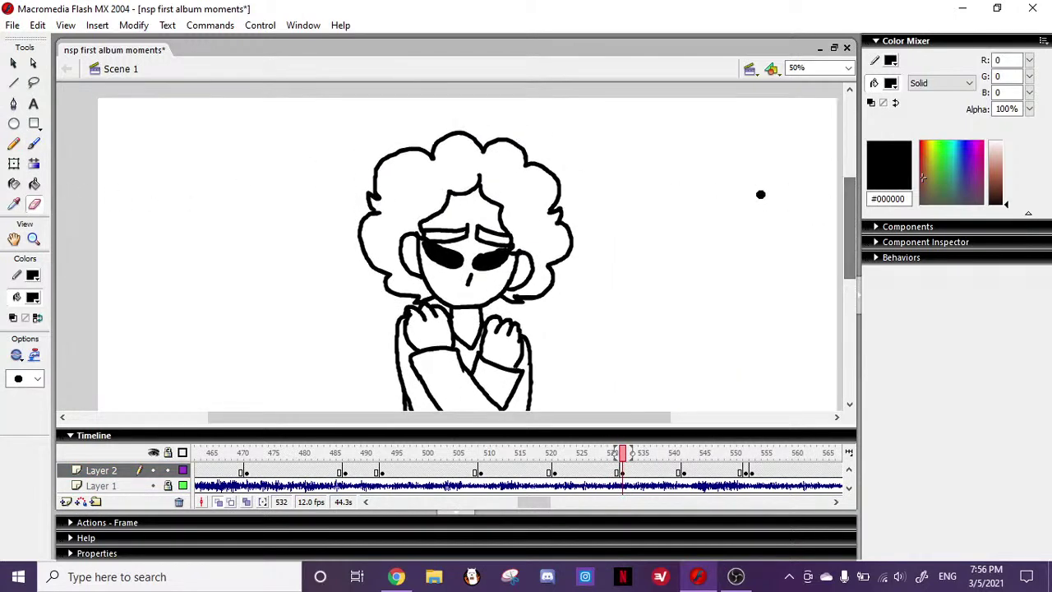
pyautogui.moveTo(388, 269)
pyautogui.mouseDown()
pyautogui.moveTo(364, 226)
pyautogui.moveTo(369, 215)
pyautogui.moveTo(366, 238)
pyautogui.moveTo(384, 171)
pyautogui.moveTo(439, 145)
pyautogui.moveTo(419, 142)
pyautogui.moveTo(366, 180)
pyautogui.moveTo(381, 158)
pyautogui.moveTo(461, 149)
pyautogui.moveTo(353, 183)
pyautogui.moveTo(438, 132)
pyautogui.moveTo(556, 163)
pyautogui.moveTo(521, 152)
pyautogui.moveTo(528, 169)
pyautogui.moveTo(519, 151)
pyautogui.moveTo(568, 203)
pyautogui.moveTo(562, 231)
pyautogui.moveTo(529, 216)
pyautogui.mouseUp()
pyautogui.moveTo(448, 200)
pyautogui.mouseDown()
pyautogui.moveTo(434, 256)
pyautogui.moveTo(449, 244)
pyautogui.moveTo(469, 265)
pyautogui.moveTo(509, 219)
pyautogui.moveTo(502, 193)
pyautogui.moveTo(469, 162)
pyautogui.moveTo(458, 221)
pyautogui.moveTo(455, 211)
pyautogui.moveTo(443, 226)
pyautogui.moveTo(430, 221)
pyautogui.moveTo(442, 245)
pyautogui.mouseUp()
pyautogui.moveTo(511, 254); pyautogui.dragTo(512, 250)
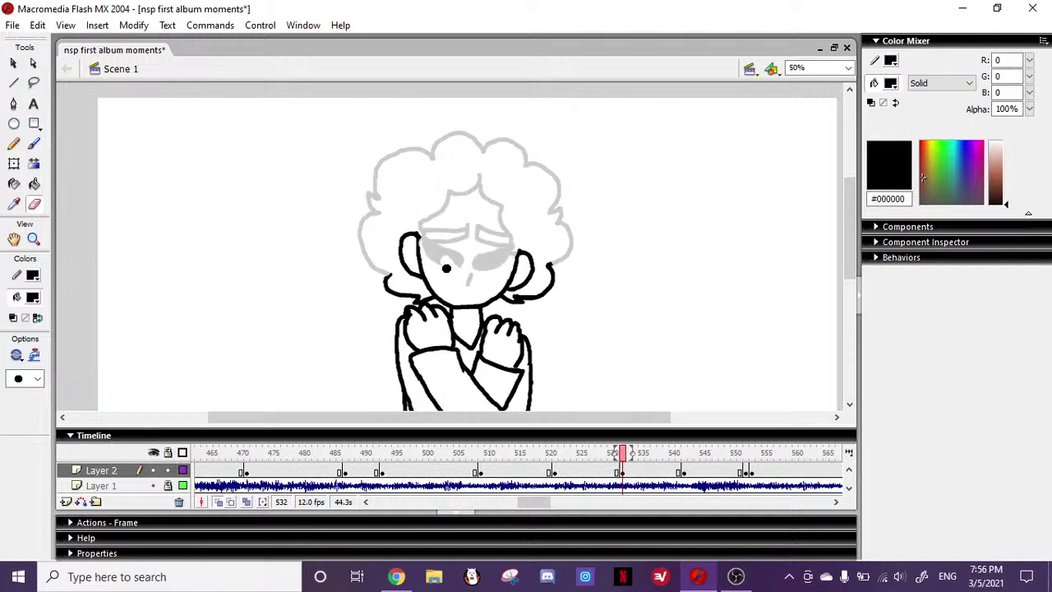
pyautogui.moveTo(421, 227)
pyautogui.mouseDown()
pyautogui.moveTo(399, 255)
pyautogui.moveTo(417, 277)
pyautogui.mouseUp()
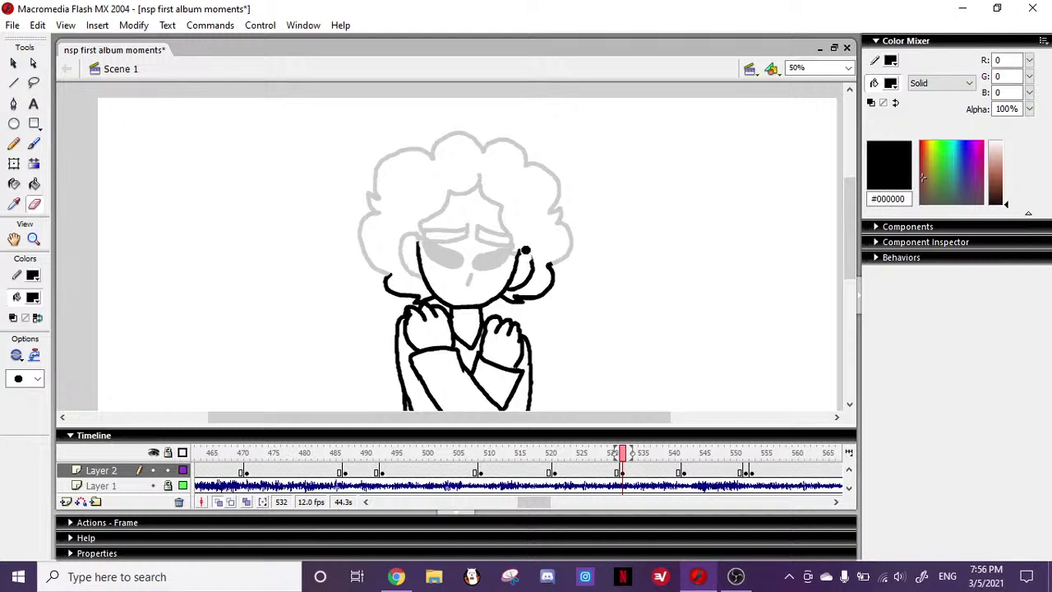
pyautogui.moveTo(523, 257)
pyautogui.mouseDown()
pyautogui.moveTo(531, 270)
pyautogui.moveTo(521, 285)
pyautogui.mouseUp()
pyautogui.hotkey('ctrl', 'z')
# - On frame 532, brush lowered eyes, a small mouth mark and two eyebrow shapes onto the face, and fill the eyes black
pyautogui.click(34, 144)
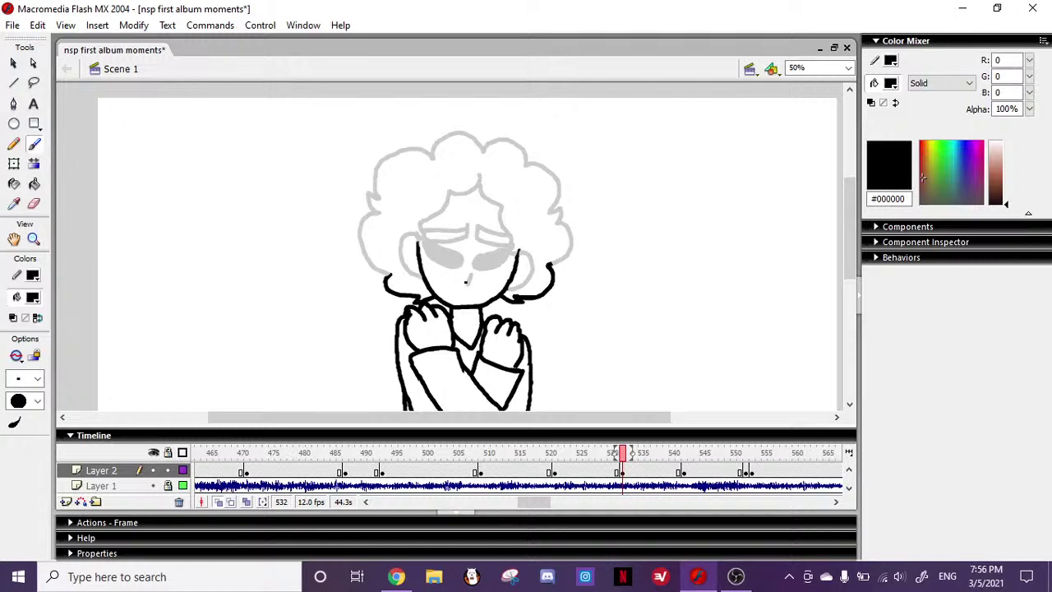
pyautogui.moveTo(430, 258); pyautogui.dragTo(431, 256)
pyautogui.moveTo(508, 278); pyautogui.dragTo(509, 268)
pyautogui.hotkey('ctrl', 'z')
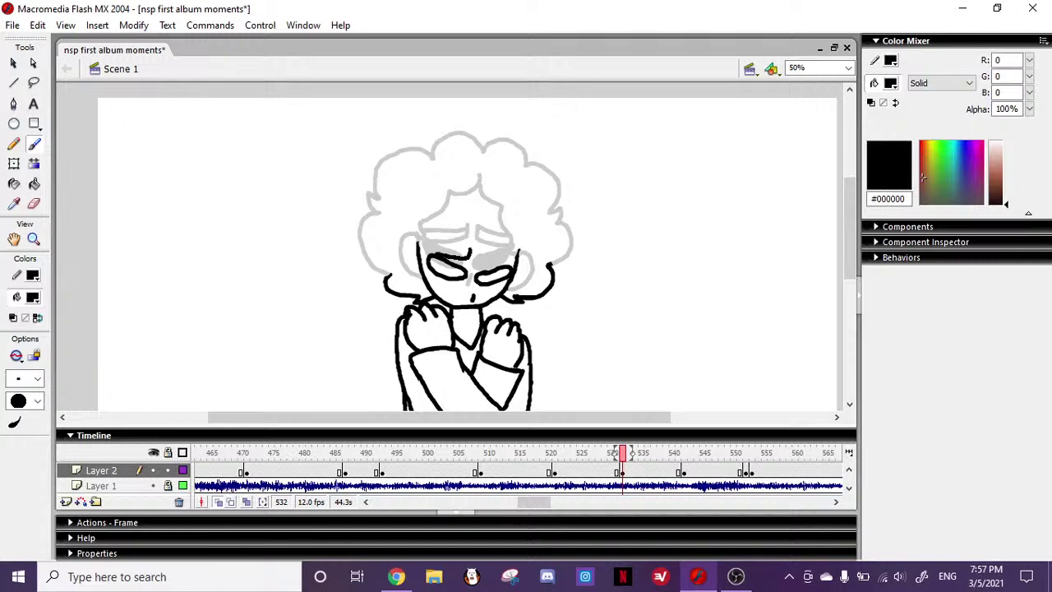
pyautogui.hotkey('ctrl', 'z')
pyautogui.moveTo(433, 254); pyautogui.dragTo(468, 255)
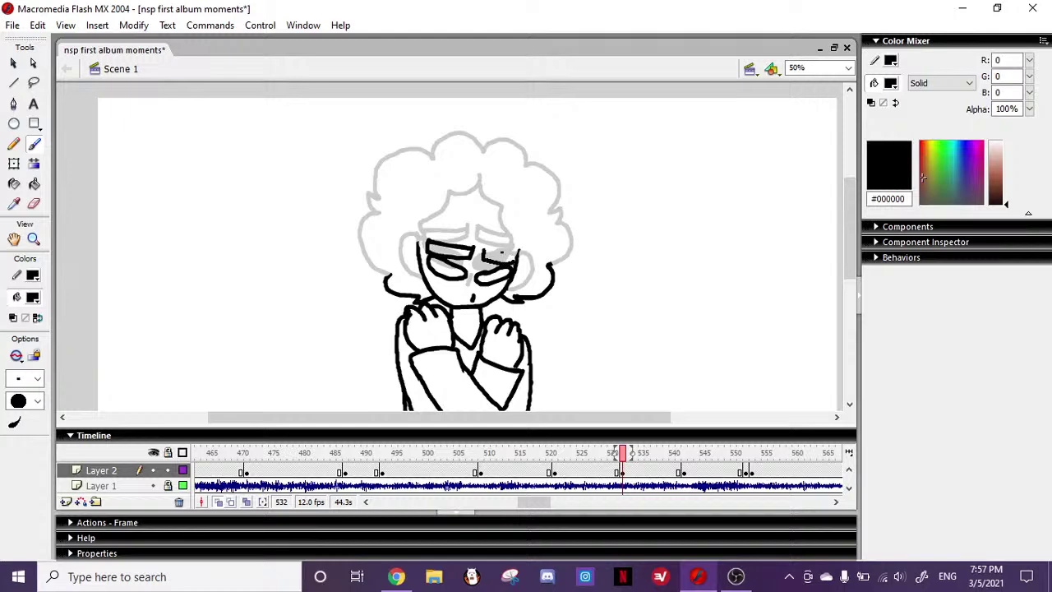
pyautogui.click(35, 184)
pyautogui.click(452, 267)
pyautogui.click(497, 272)
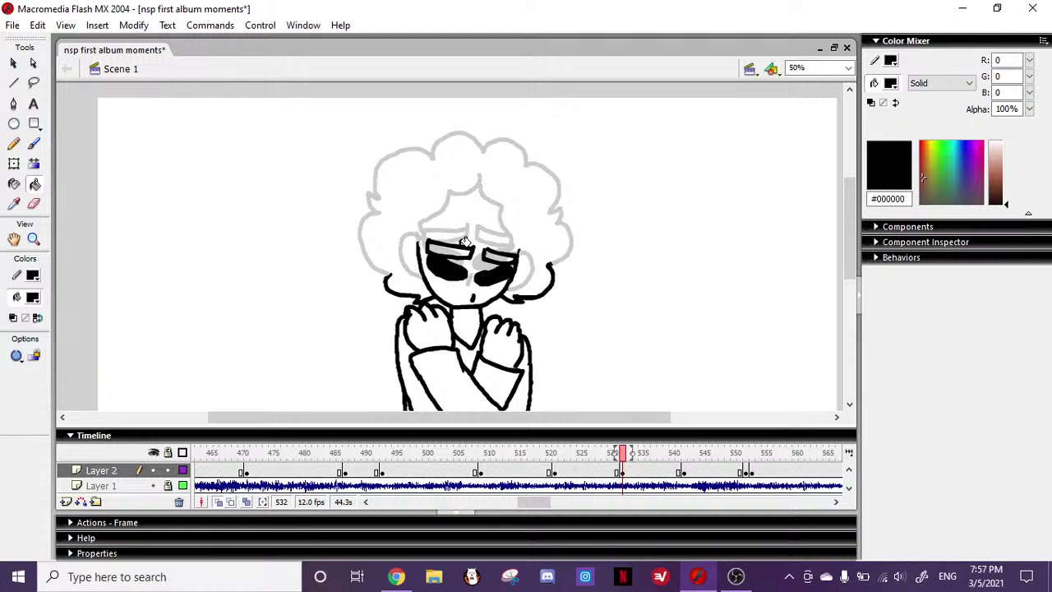
# - Redraw the pointed hairline slightly lower and brush the upper and side curls of the hair outline over the onion-skin guide
pyautogui.click(34, 145)
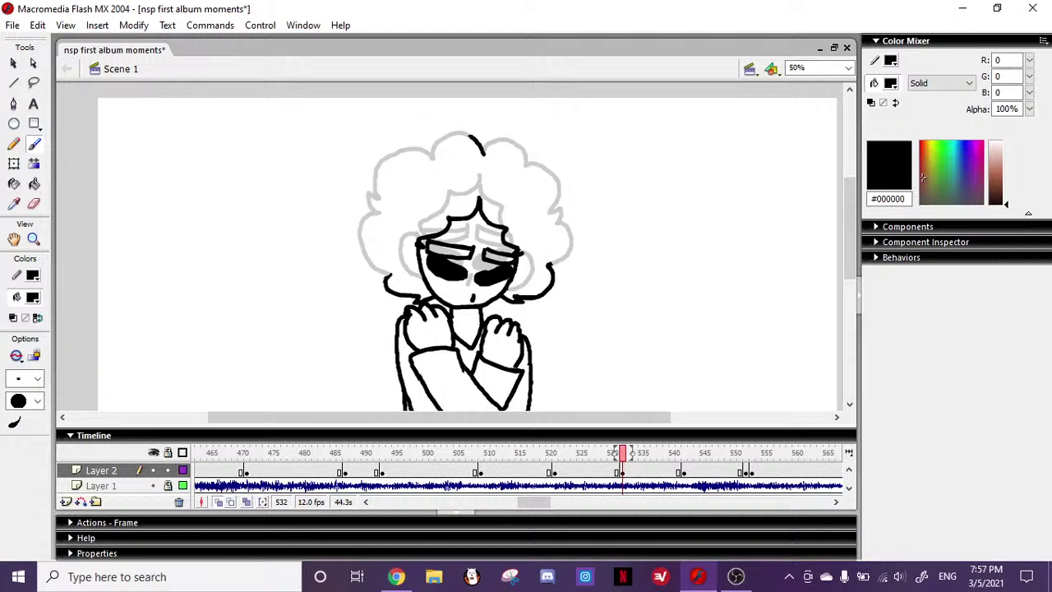
pyautogui.moveTo(437, 144); pyautogui.dragTo(431, 157)
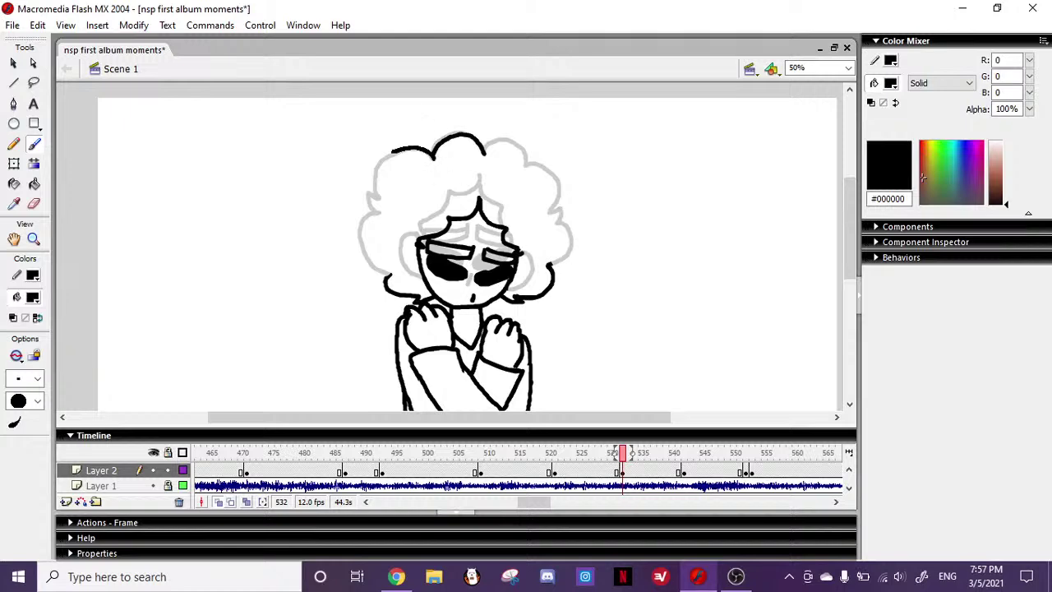
pyautogui.moveTo(379, 210); pyautogui.dragTo(381, 211)
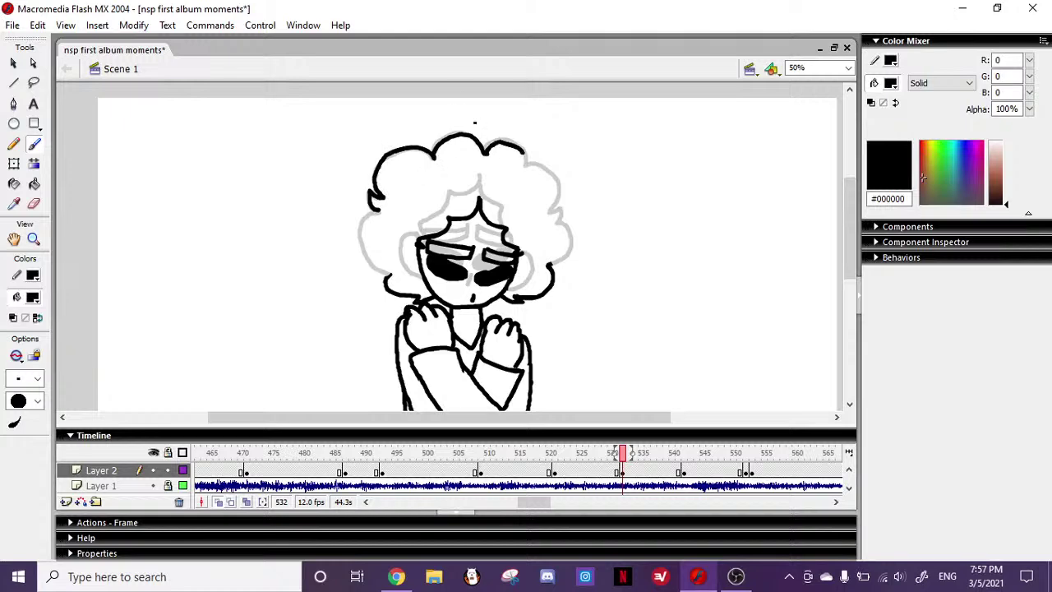
pyautogui.hotkey('ctrl', 'z')
pyautogui.moveTo(532, 162); pyautogui.dragTo(558, 173)
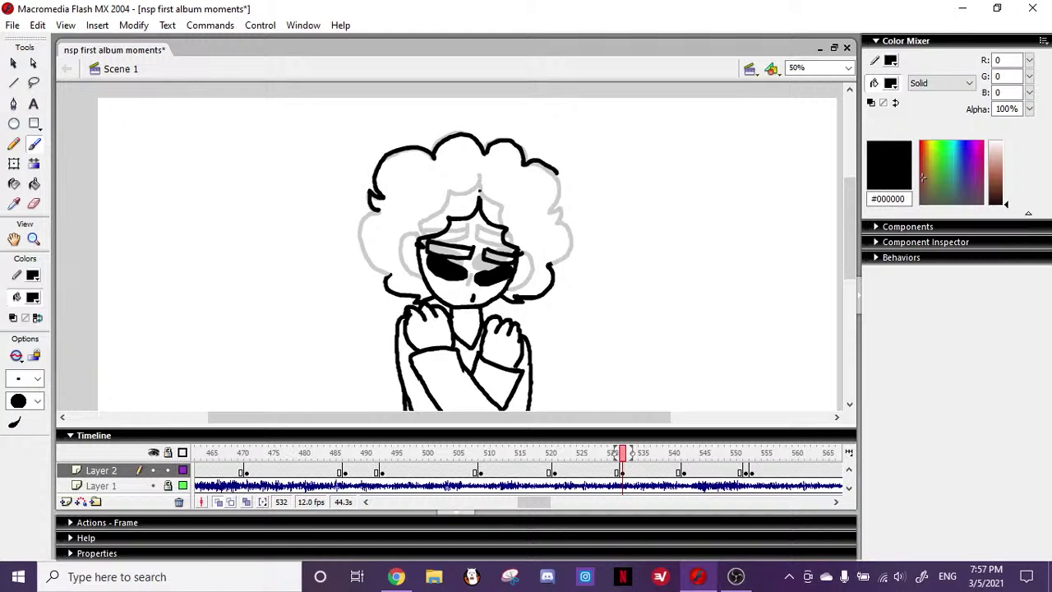
pyautogui.hotkey('ctrl', 'z')
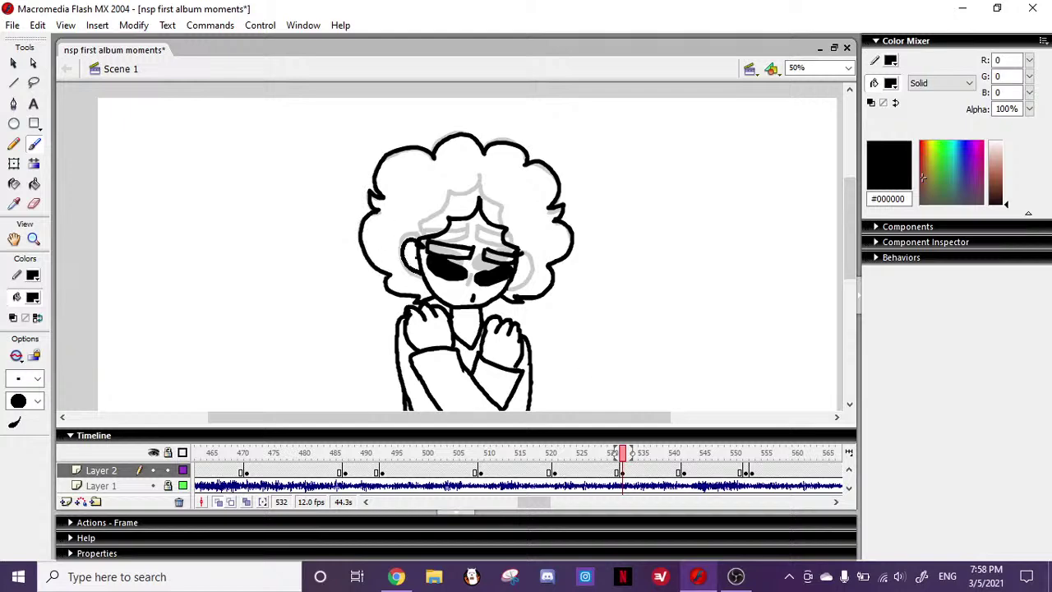
# - Brush both ears at the sides of the face on frame 532, undoing misplaced strokes
pyautogui.moveTo(419, 243); pyautogui.dragTo(403, 240)
pyautogui.hotkey('ctrl', 'z')
pyautogui.moveTo(418, 235); pyautogui.dragTo(409, 274)
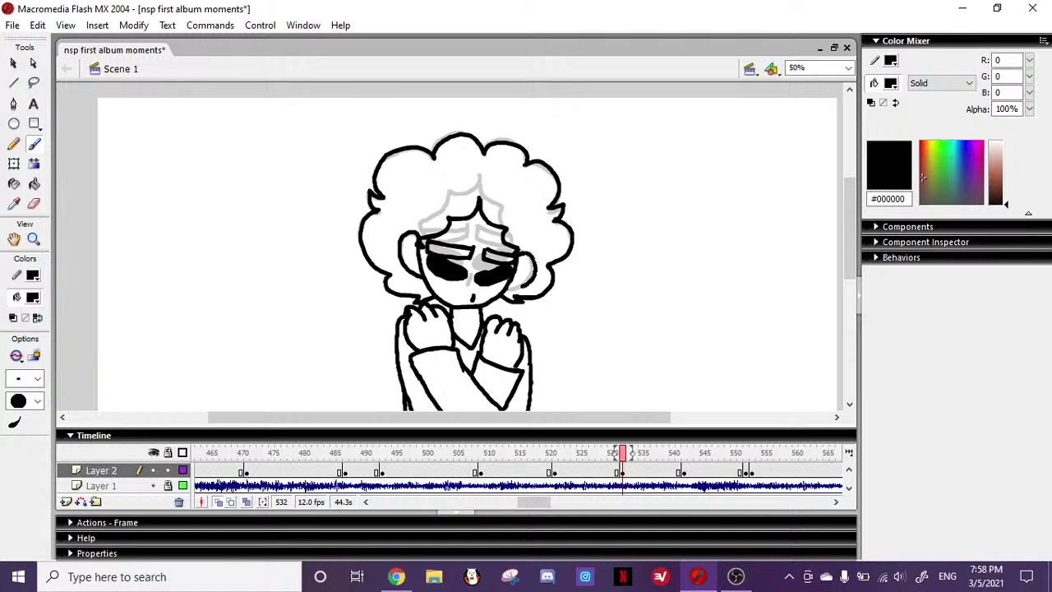
pyautogui.hotkey('ctrl', 'z')
# - Review the drawings on Layer 2 between frames 448 and 567
pyautogui.moveTo(852, 244); pyautogui.dragTo(860, 269)
pyautogui.moveTo(622, 452); pyautogui.dragTo(750, 457)
pyautogui.moveTo(523, 502); pyautogui.dragTo(530, 501)
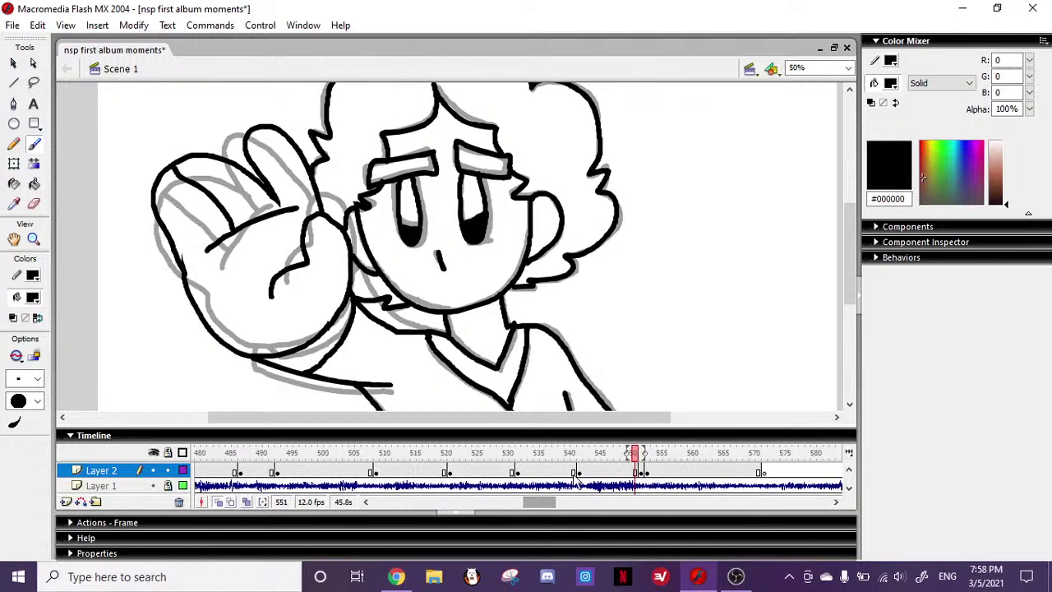
pyautogui.click(649, 455)
pyautogui.moveTo(653, 457); pyautogui.dragTo(736, 455)
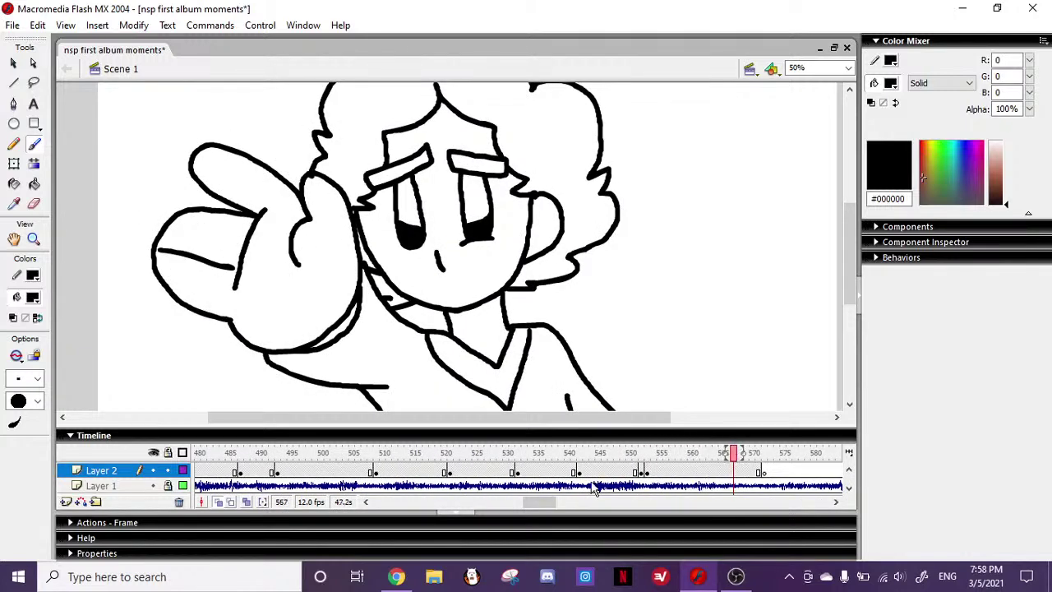
pyautogui.moveTo(540, 501)
pyautogui.mouseDown()
pyautogui.moveTo(591, 506)
pyautogui.moveTo(518, 504)
pyautogui.mouseUp()
pyautogui.click(436, 454)
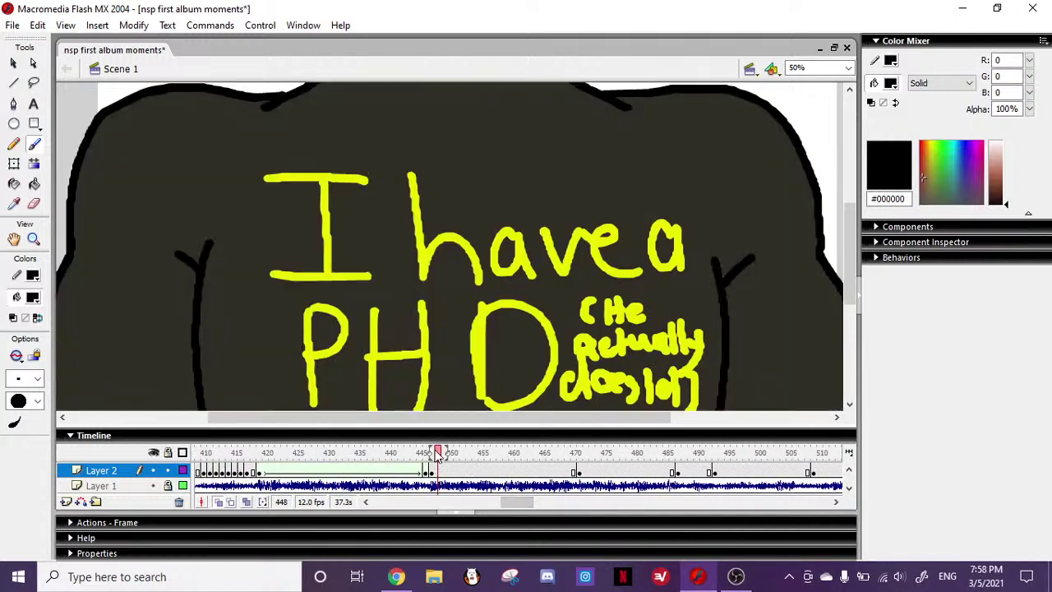
pyautogui.click(580, 454)
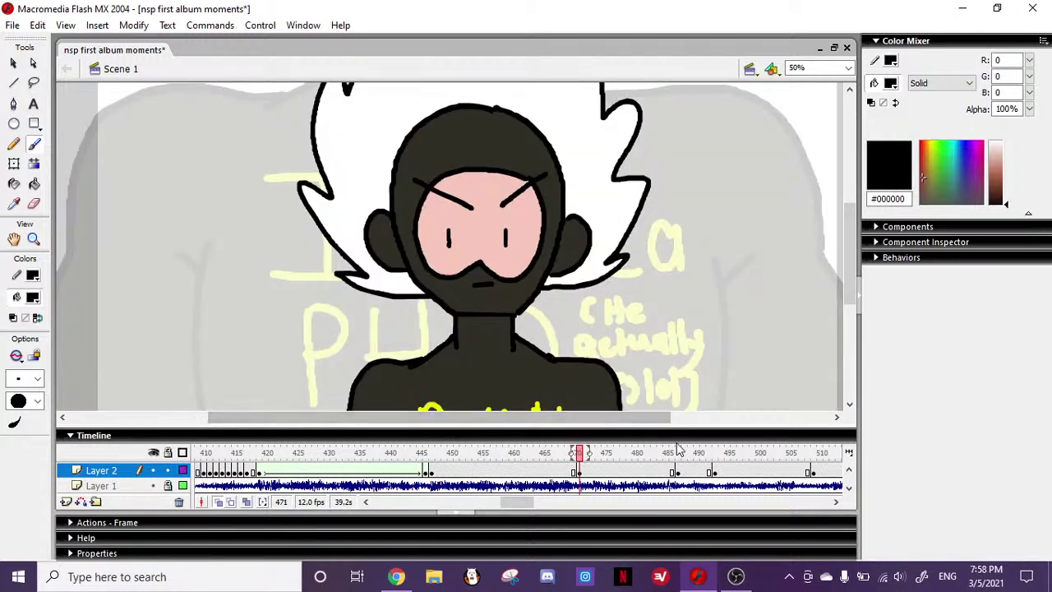
pyautogui.click(687, 454)
# - Play back the robed character's pose sequence from frame 487 with the whole stage in view
pyautogui.click(34, 238)
pyautogui.click(34, 354)
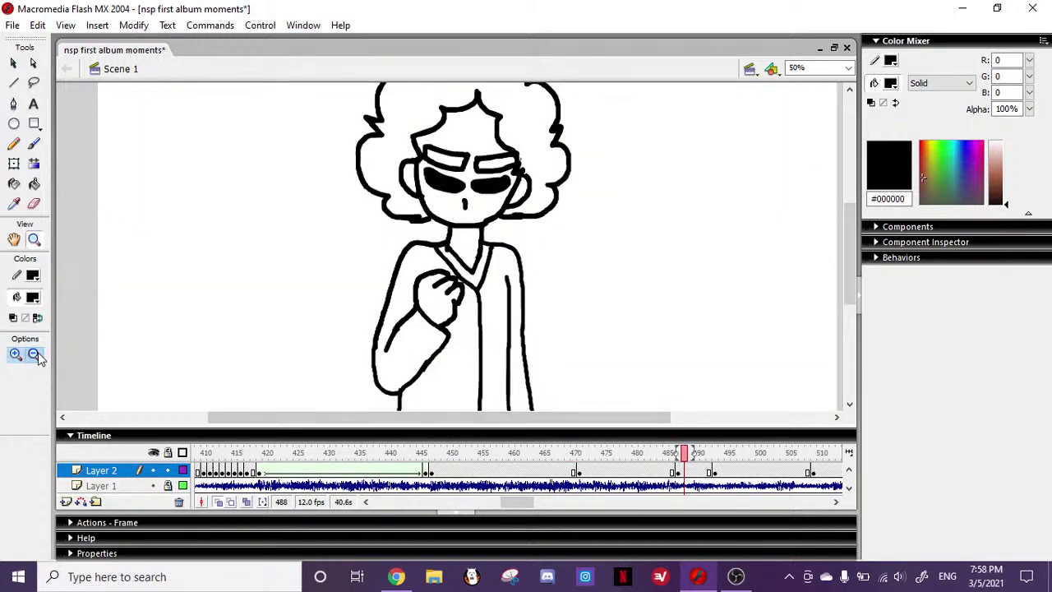
pyautogui.click(288, 239)
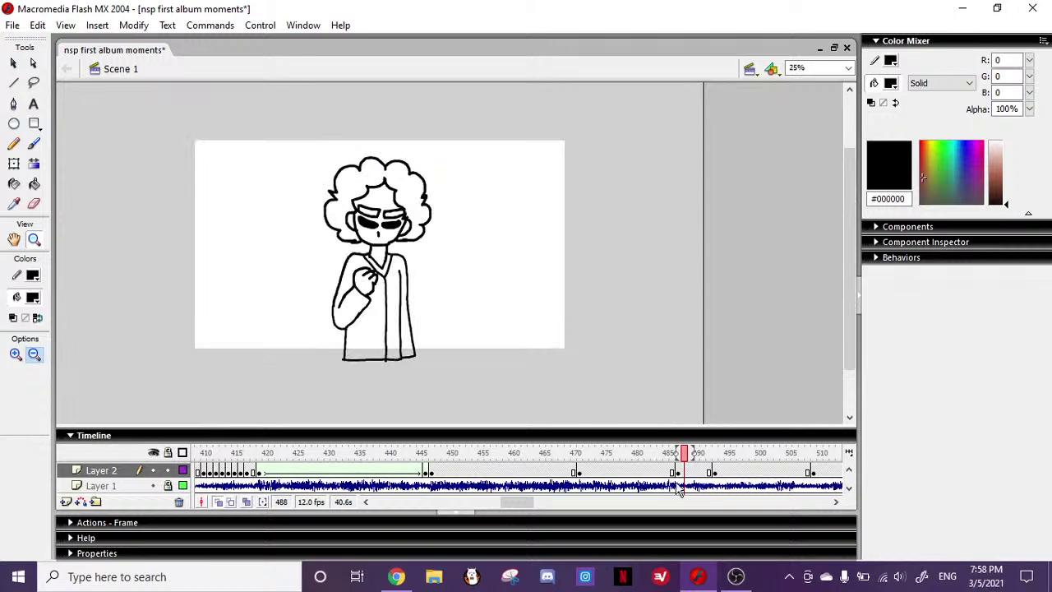
pyautogui.moveTo(688, 458); pyautogui.dragTo(677, 454)
pyautogui.press('Return')
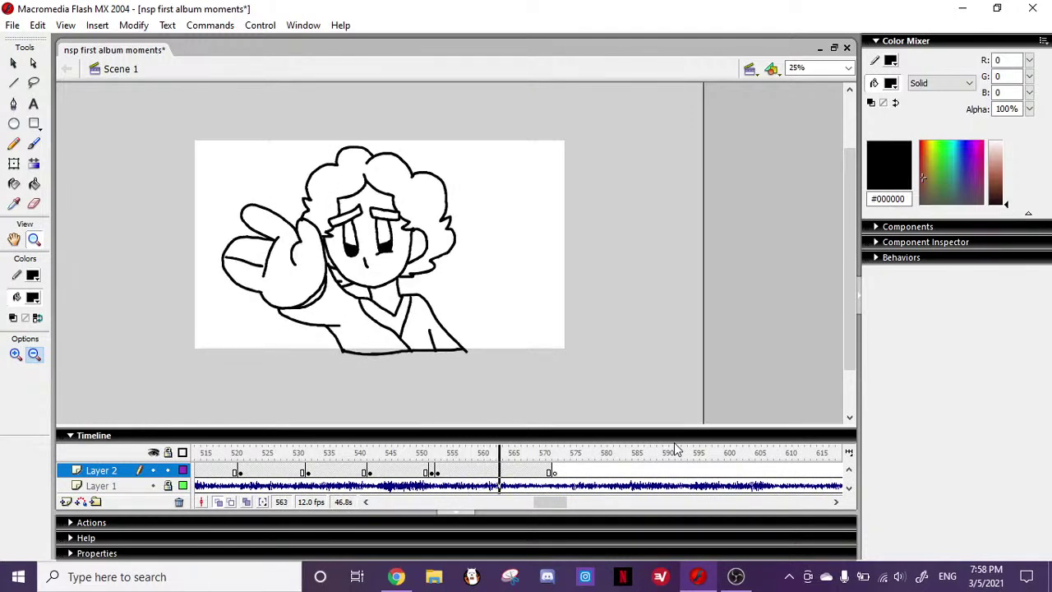
pyautogui.press('Return')
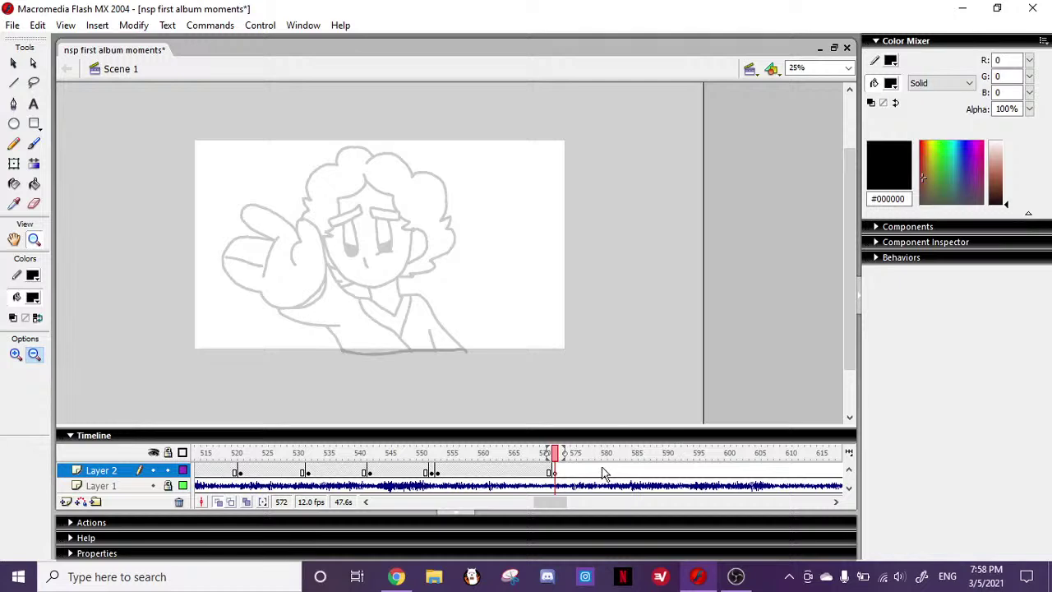
# - Return to the earlier colored scenes and sample the character's dark brown hair color #3D2418 as the fill color
pyautogui.moveTo(553, 503); pyautogui.dragTo(538, 509)
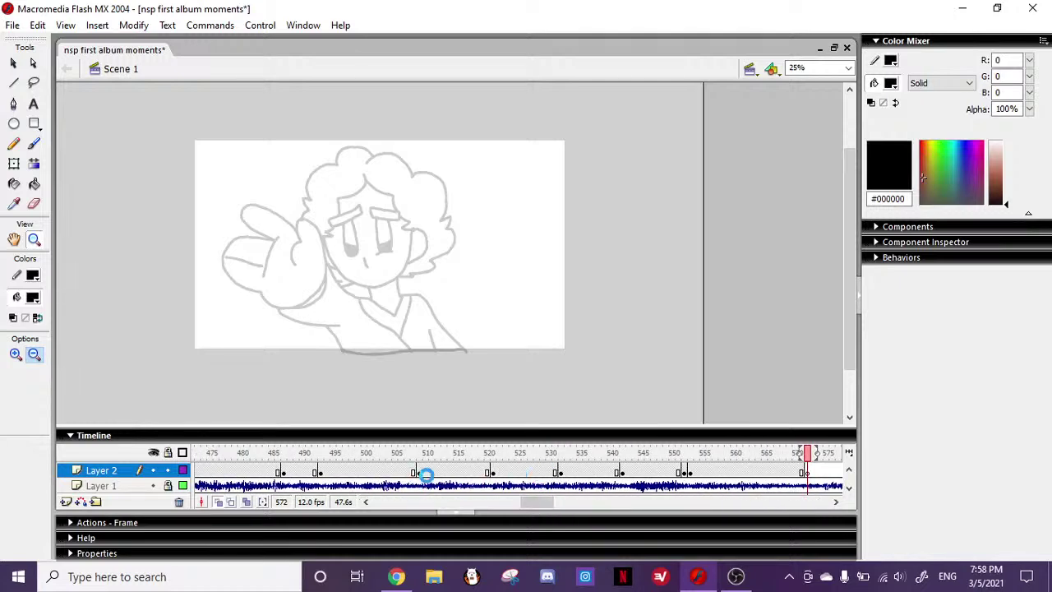
pyautogui.moveTo(544, 506); pyautogui.dragTo(458, 506)
pyautogui.moveTo(422, 453); pyautogui.dragTo(502, 453)
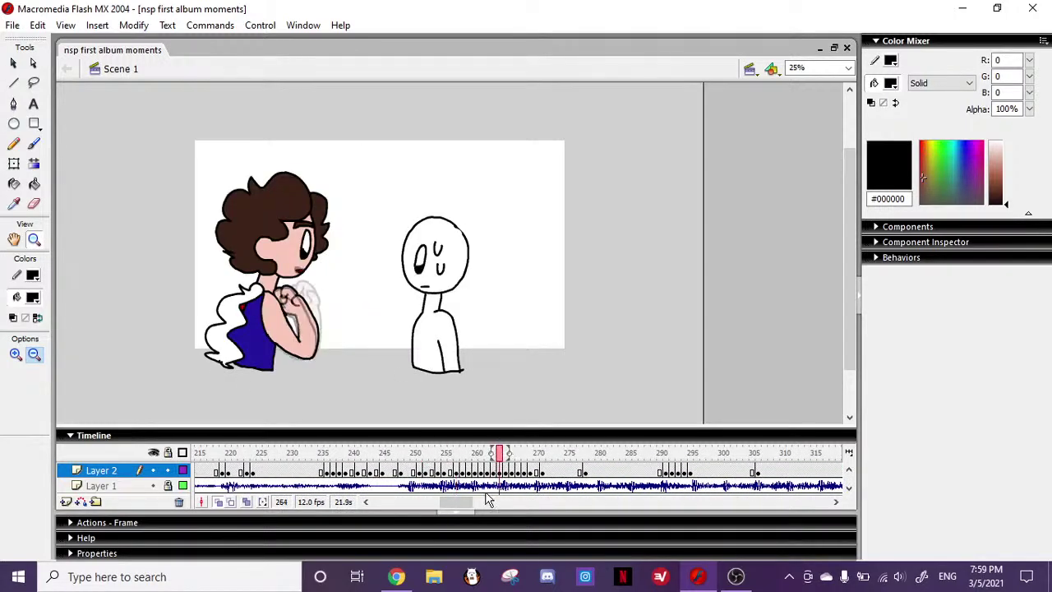
pyautogui.moveTo(459, 504); pyautogui.dragTo(438, 505)
pyautogui.click(367, 439)
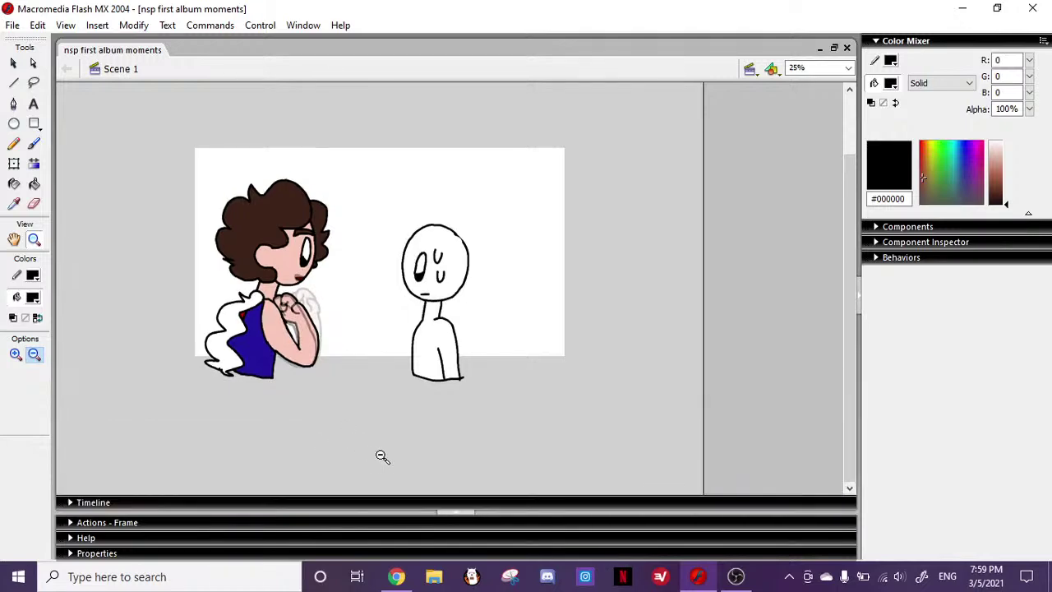
pyautogui.click(127, 504)
pyautogui.moveTo(437, 504); pyautogui.dragTo(417, 504)
pyautogui.moveTo(392, 457); pyautogui.dragTo(646, 458)
pyautogui.click(13, 204)
pyautogui.click(286, 212)
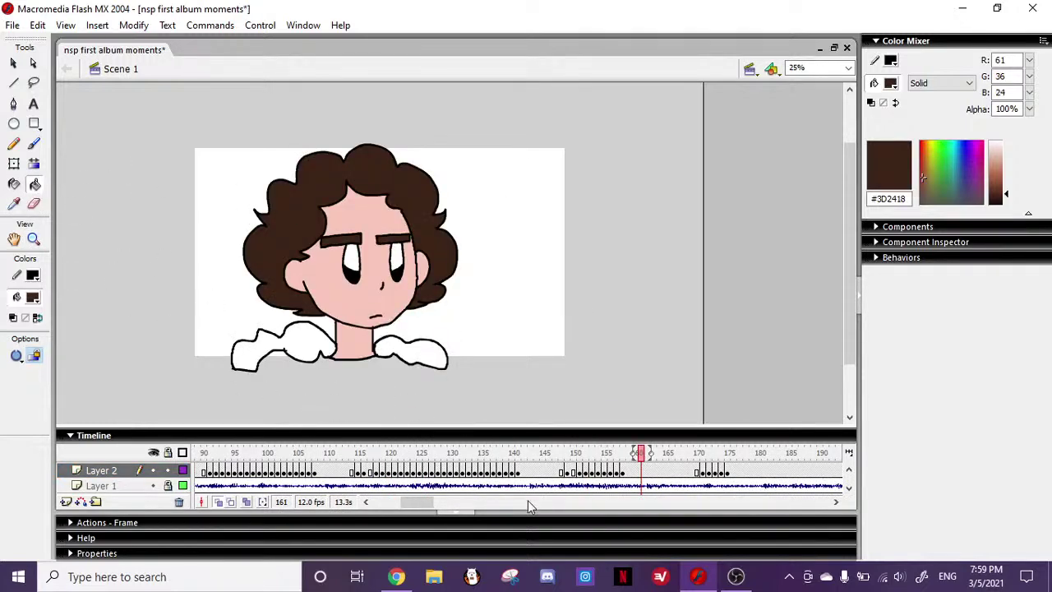
# - Fill the curly-haired character's hair and eyebrows with the dark brown #3D2418 on frames 94 and 95
pyautogui.moveTo(420, 509); pyautogui.dragTo(413, 500)
pyautogui.moveTo(400, 454); pyautogui.dragTo(455, 460)
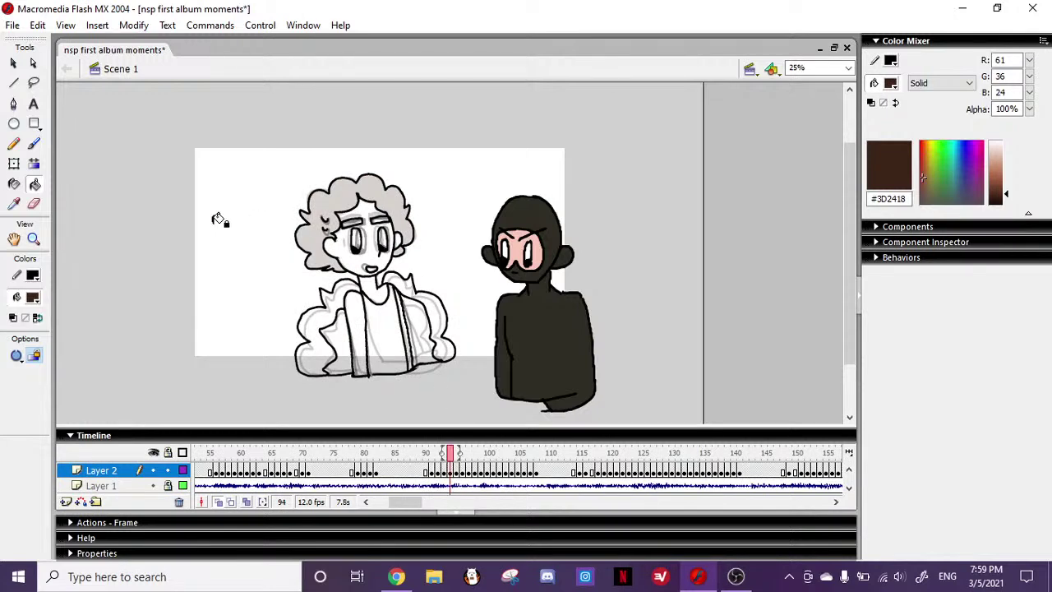
pyautogui.click(33, 238)
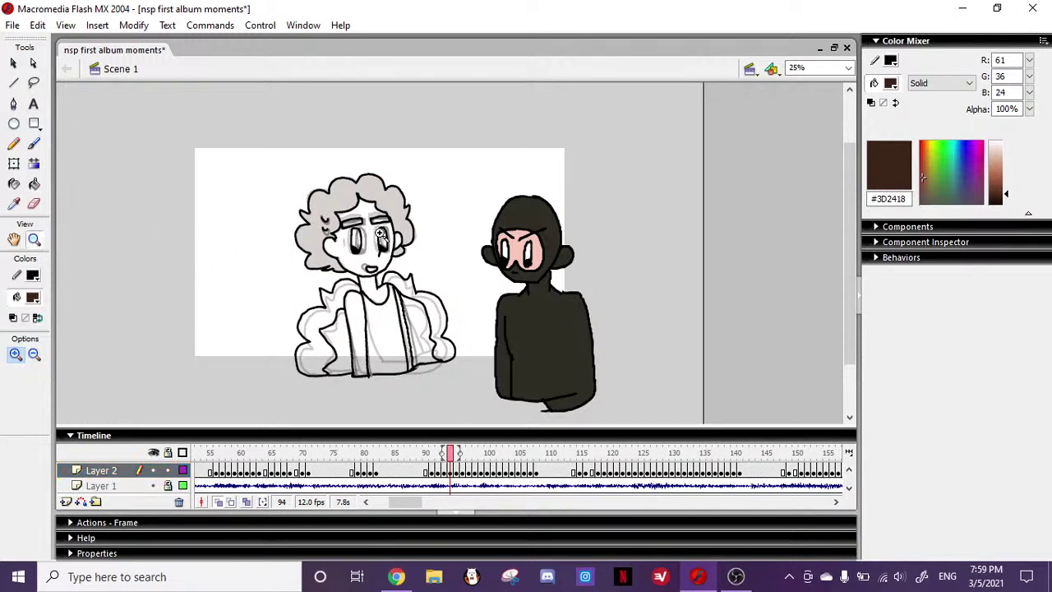
pyautogui.click(380, 234)
pyautogui.click(35, 186)
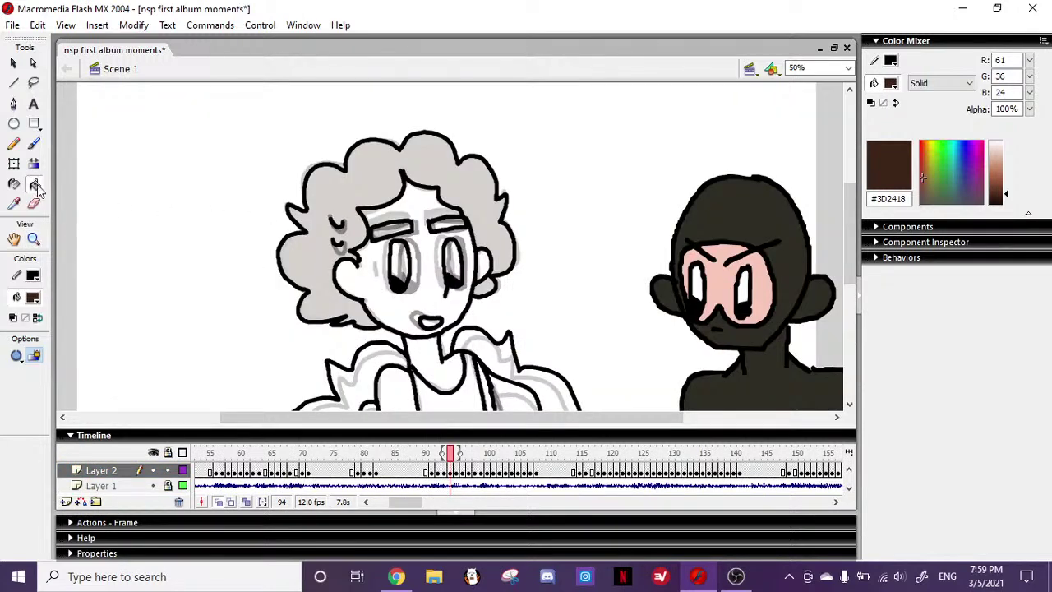
pyautogui.click(370, 191)
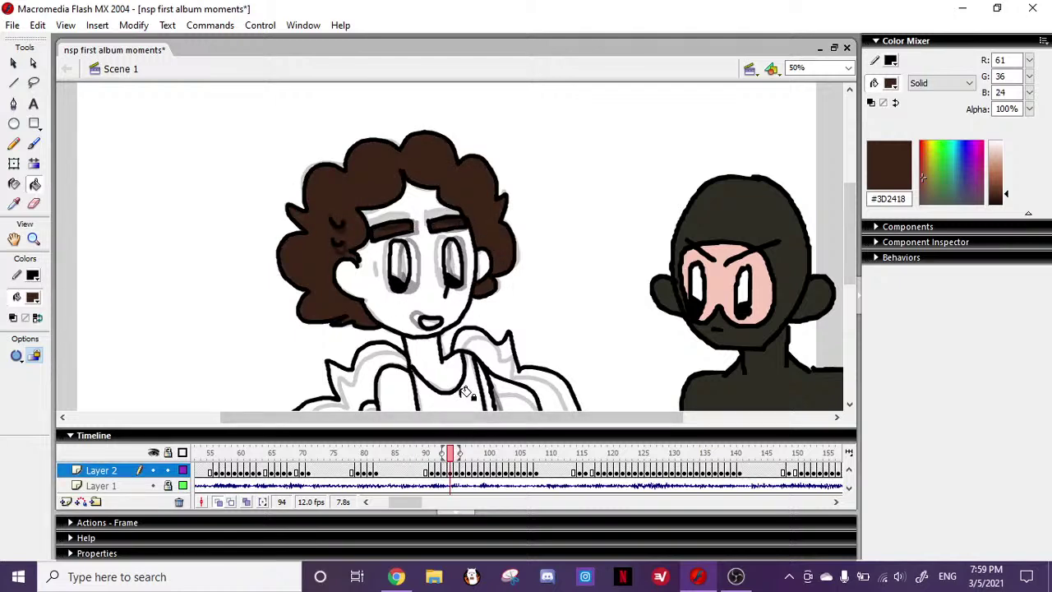
pyautogui.click(458, 454)
pyautogui.click(334, 265)
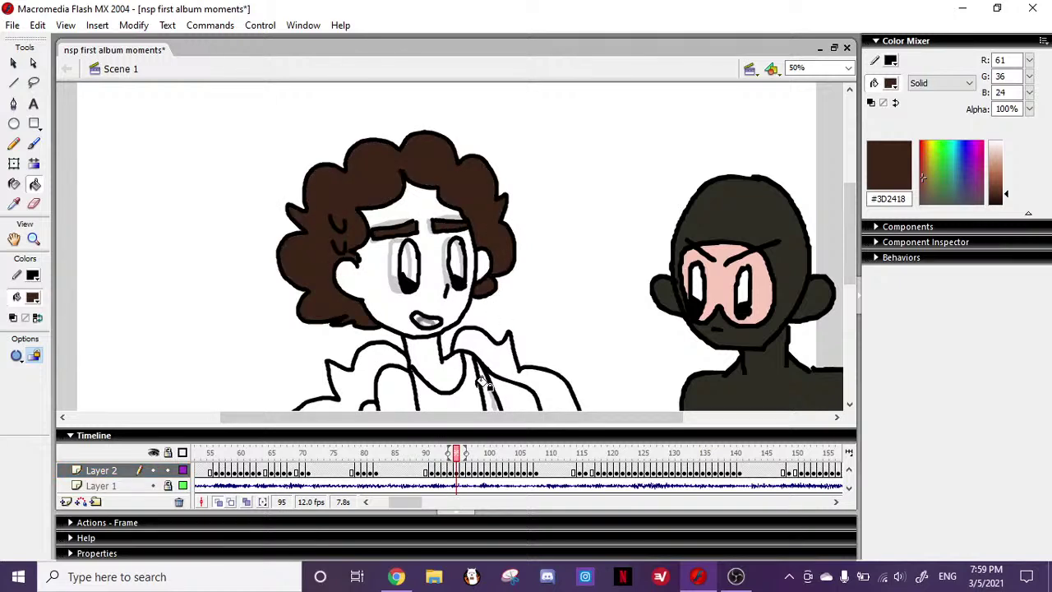
# - On frame 96, fill the character's hair, both eyebrows and the small curl below the ear with dark brown
pyautogui.click(465, 454)
pyautogui.click(356, 308)
pyautogui.click(410, 230)
pyautogui.click(456, 226)
pyautogui.click(486, 287)
# - On frame 97, fill the character's hair, both eyebrows and the small curl below the ear with dark brown
pyautogui.click(469, 454)
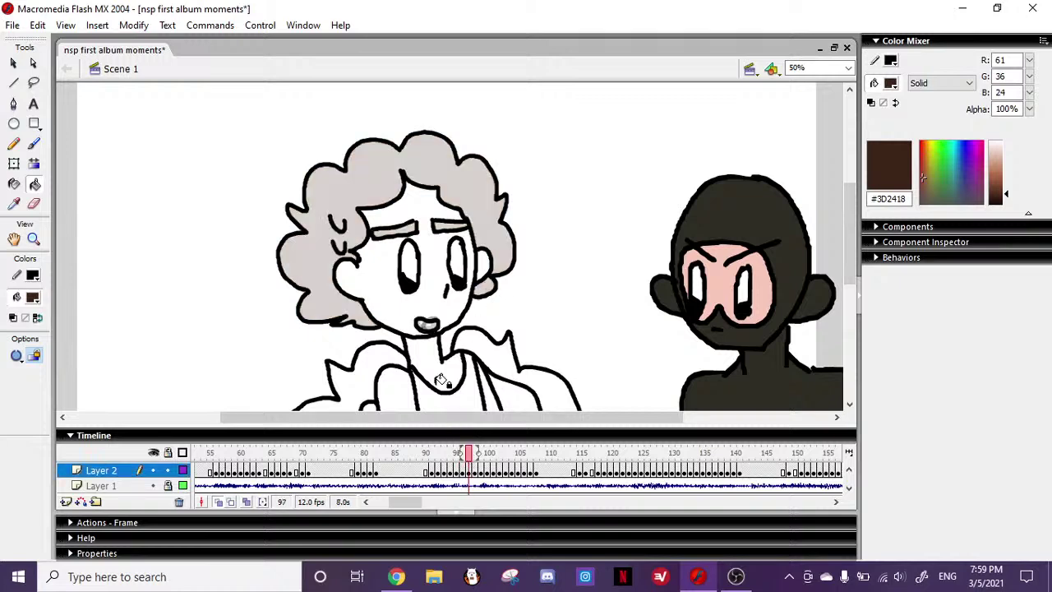
pyautogui.click(352, 289)
pyautogui.click(450, 224)
pyautogui.click(411, 224)
pyautogui.click(487, 286)
# - On frame 98, fill the character's hair, both eyebrows and the small curl below the ear with dark brown
pyautogui.click(476, 453)
pyautogui.click(330, 292)
pyautogui.click(409, 229)
pyautogui.click(453, 223)
pyautogui.click(492, 285)
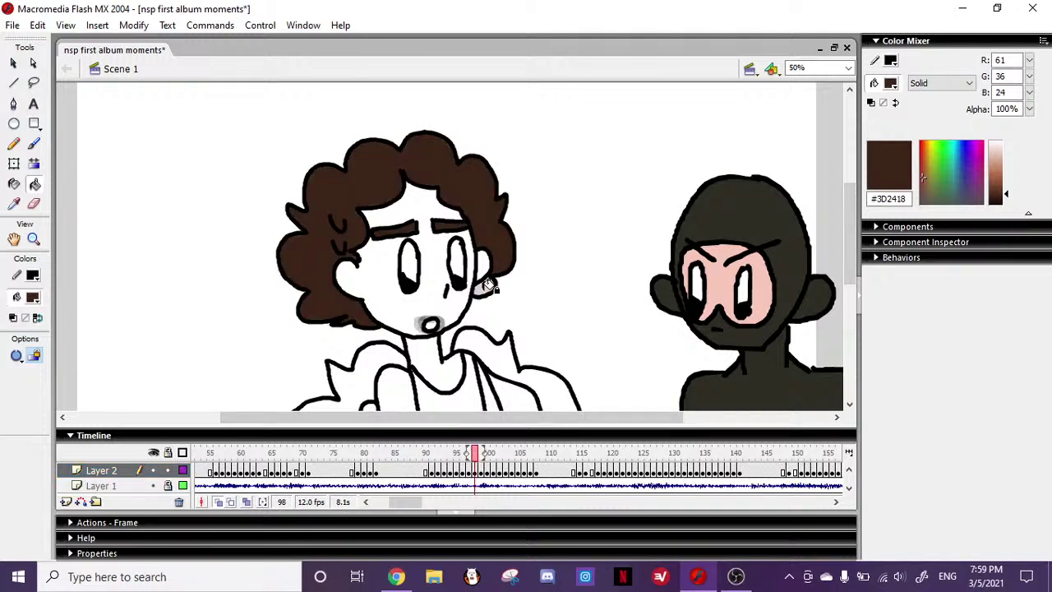
# - On frame 99, fill the character's hair, both eyebrows and the small curl below the ear with dark brown
pyautogui.click(482, 454)
pyautogui.click(335, 294)
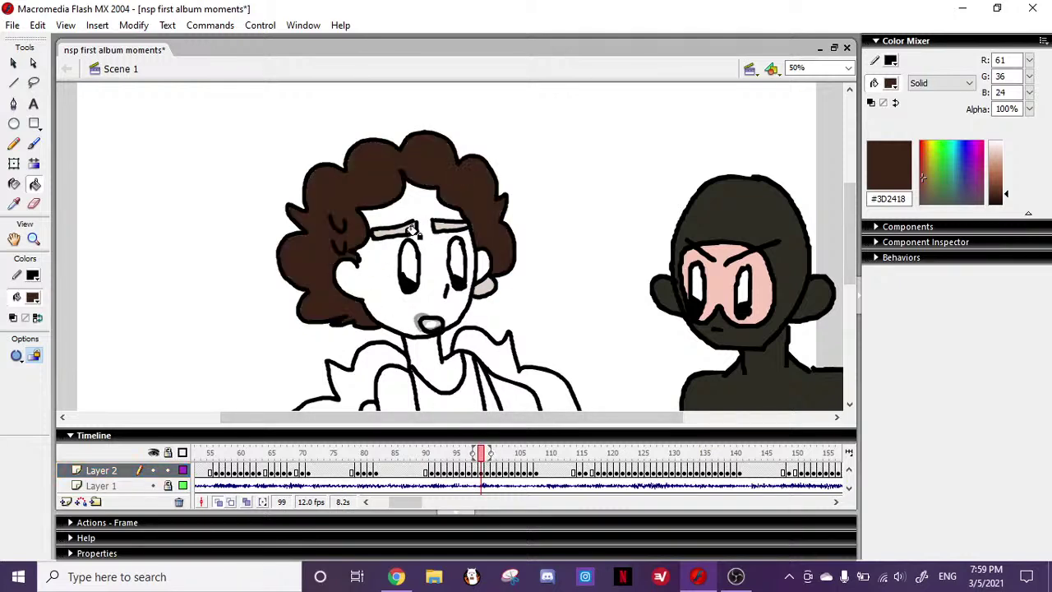
pyautogui.click(411, 229)
pyautogui.click(452, 224)
pyautogui.click(491, 282)
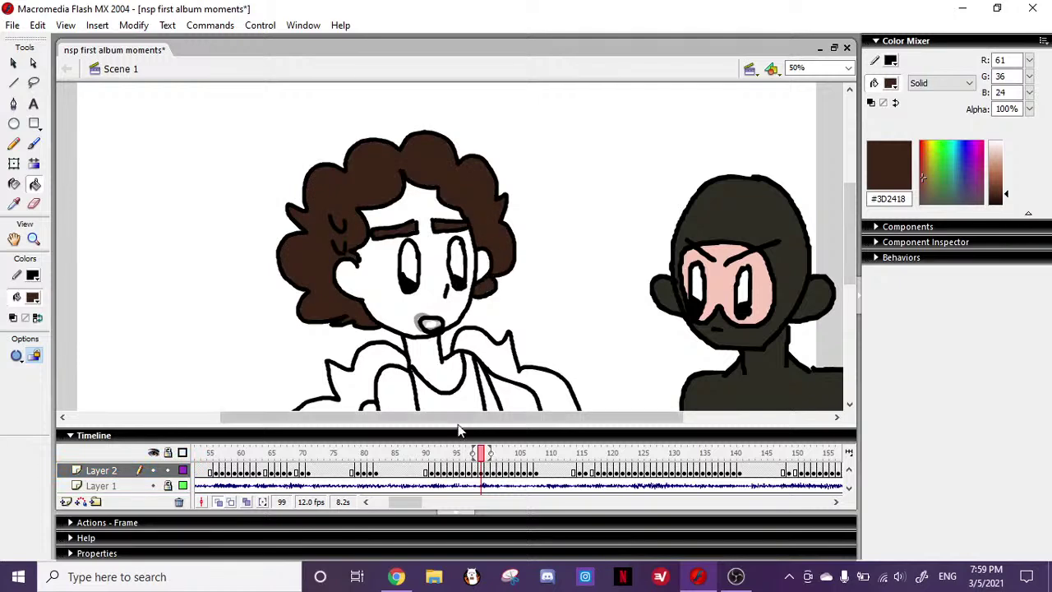
# - On frame 100, fill the character's hair and both eyebrows with dark brown
pyautogui.moveTo(845, 216); pyautogui.dragTo(855, 251)
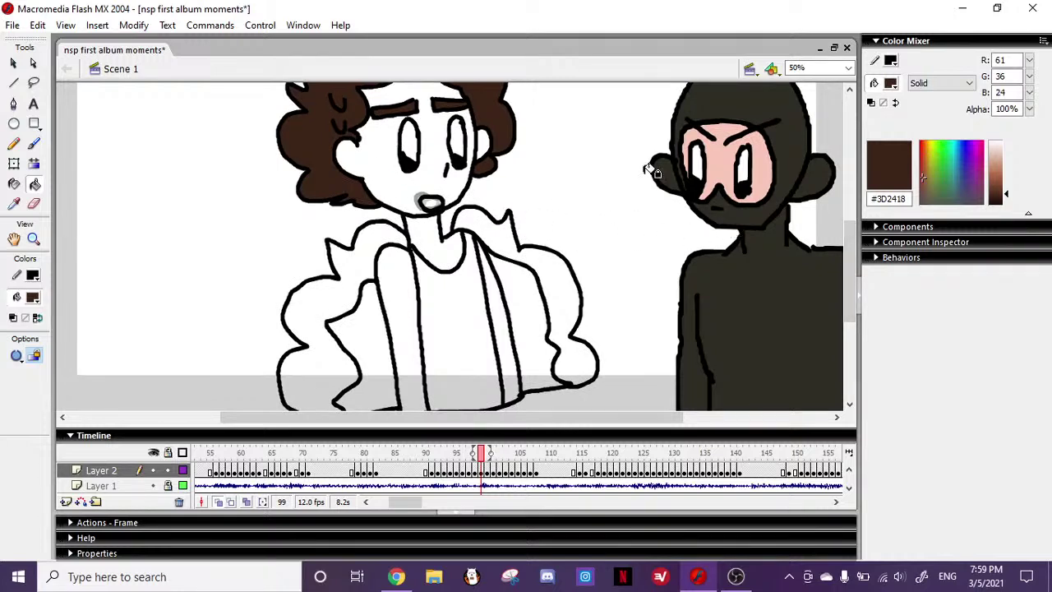
pyautogui.moveTo(848, 278)
pyautogui.mouseDown()
pyautogui.moveTo(852, 254)
pyautogui.moveTo(852, 266)
pyautogui.mouseUp()
pyautogui.click(487, 471)
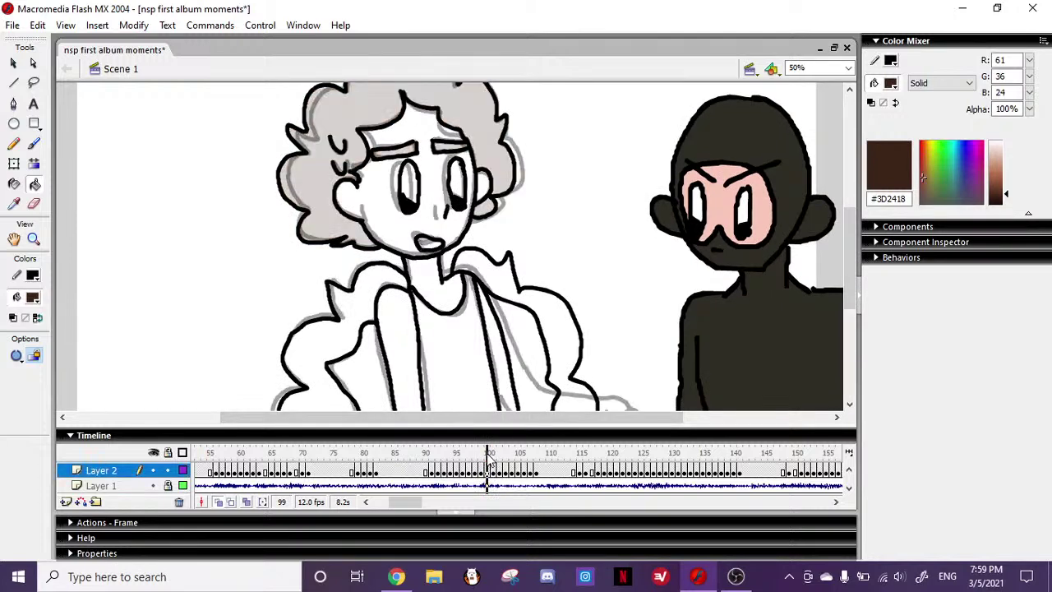
pyautogui.click(314, 190)
pyautogui.click(411, 148)
pyautogui.click(452, 142)
# - On frame 101, fill the character's hair and both eyebrows with dark brown
pyautogui.click(494, 471)
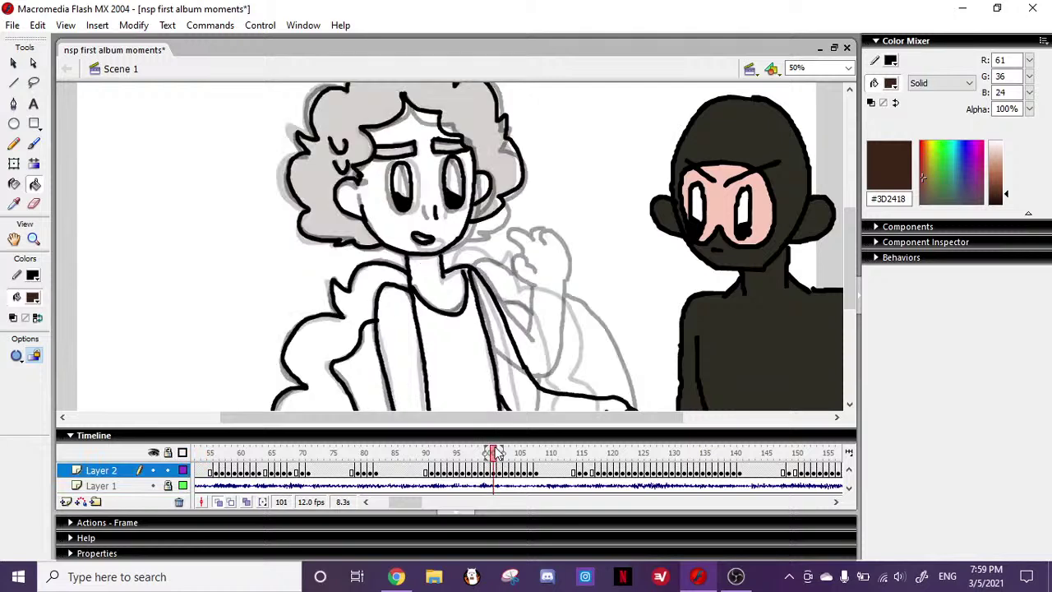
pyautogui.click(409, 140)
pyautogui.click(408, 146)
pyautogui.click(450, 144)
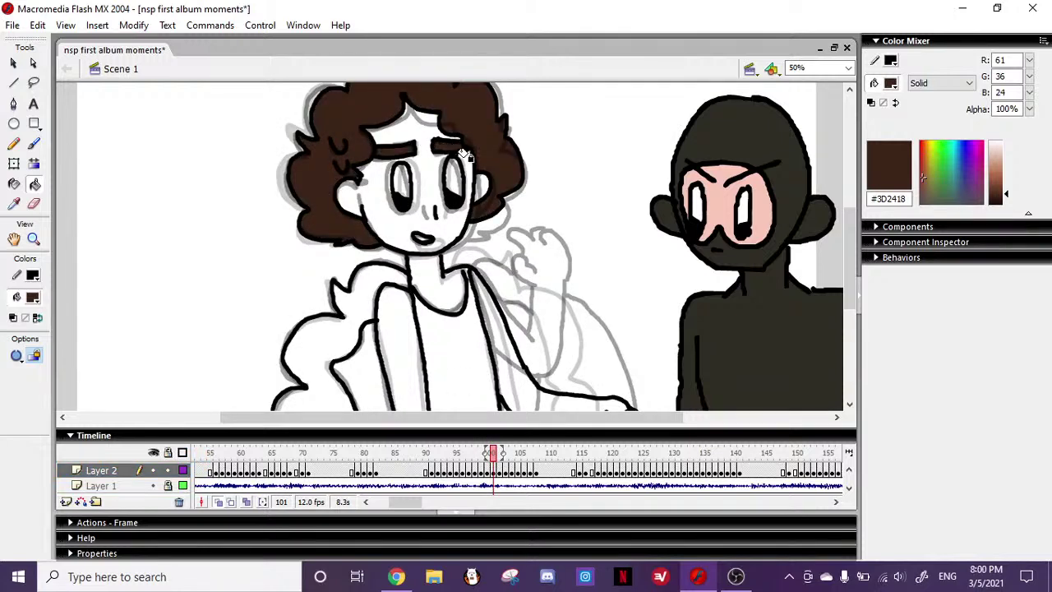
# - Turn off onion skinning and fill the character's hair and both eyebrows on frame 102 with dark brown
pyautogui.click(499, 468)
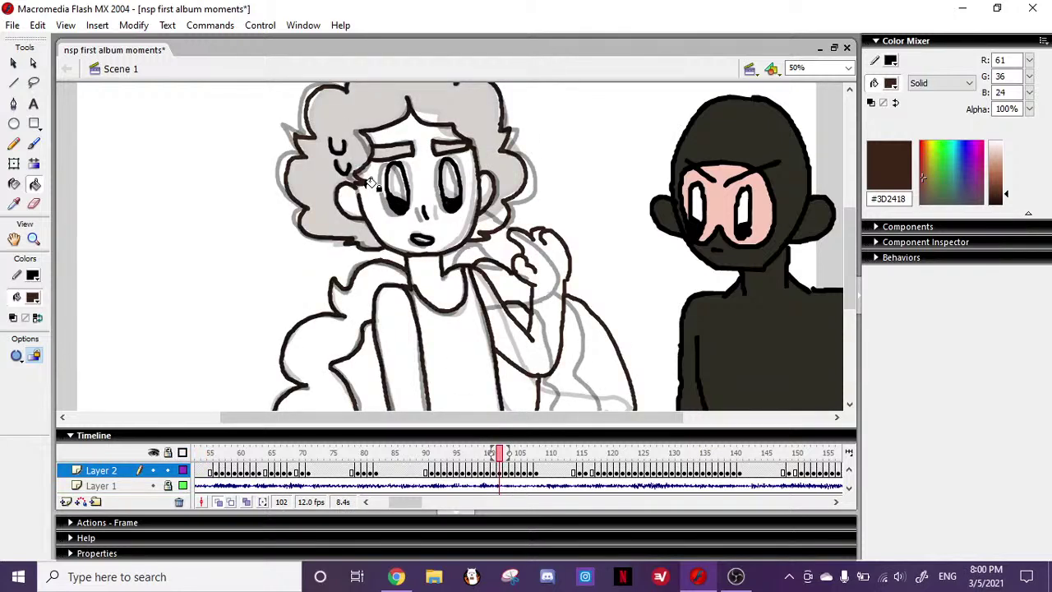
pyautogui.hotkey('ctrl', 'z')
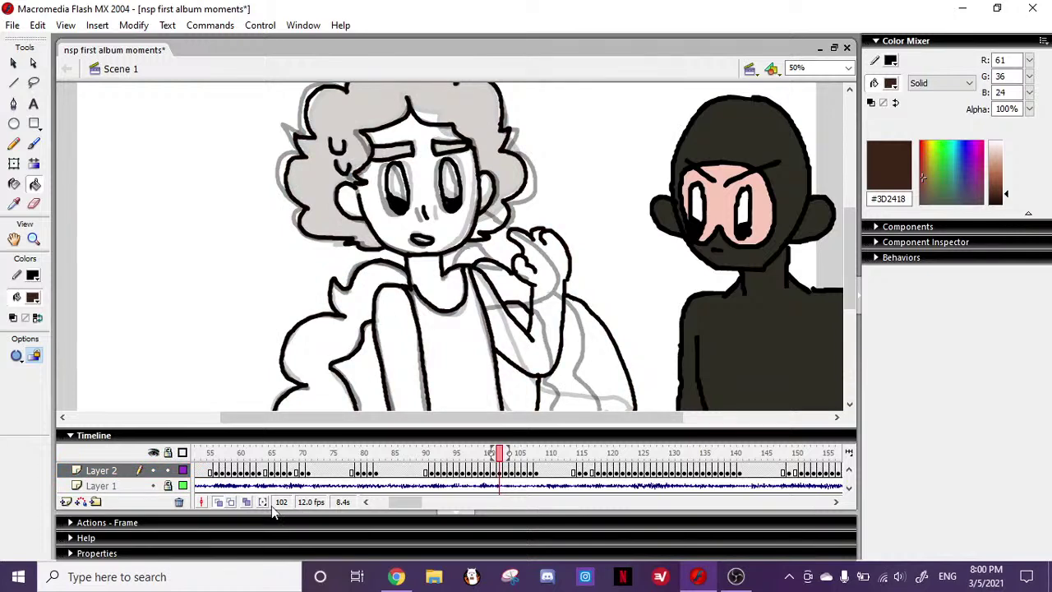
pyautogui.click(219, 502)
pyautogui.click(328, 168)
pyautogui.click(405, 148)
pyautogui.click(451, 146)
# - On frame 103, fill the character's hair and both eyebrows with dark brown
pyautogui.click(504, 466)
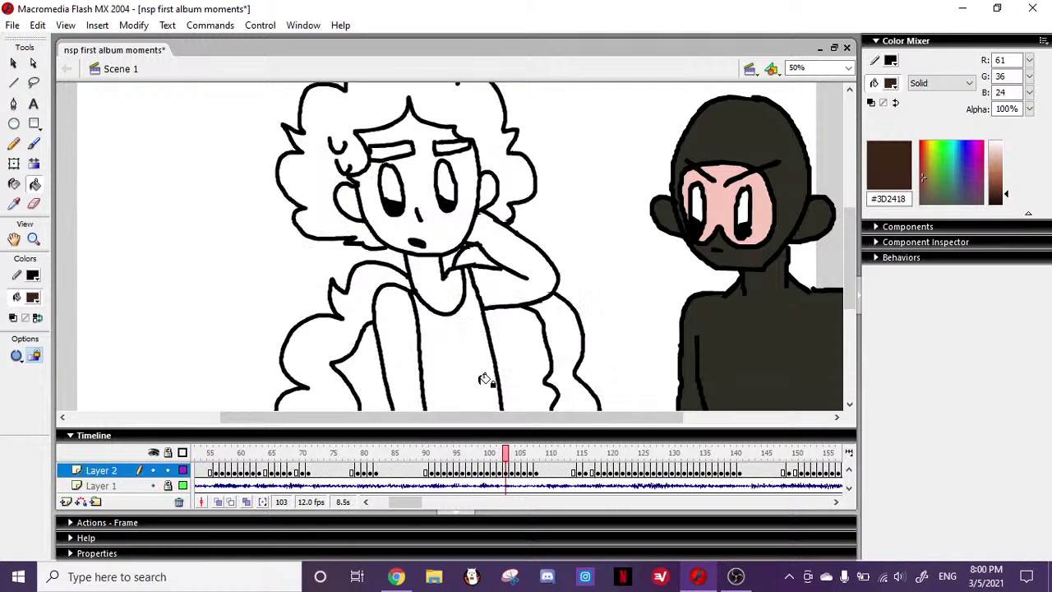
pyautogui.click(321, 191)
pyautogui.click(404, 150)
pyautogui.click(454, 147)
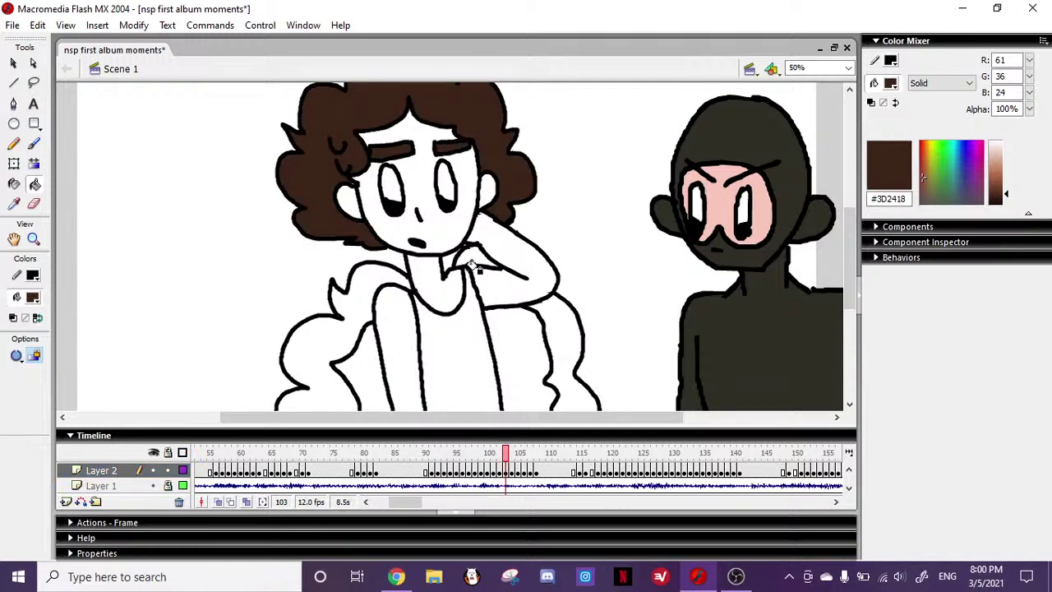
# - On frame 104, fill both of the curly-haired character's eyebrows with dark brown
pyautogui.moveTo(248, 452); pyautogui.dragTo(511, 454)
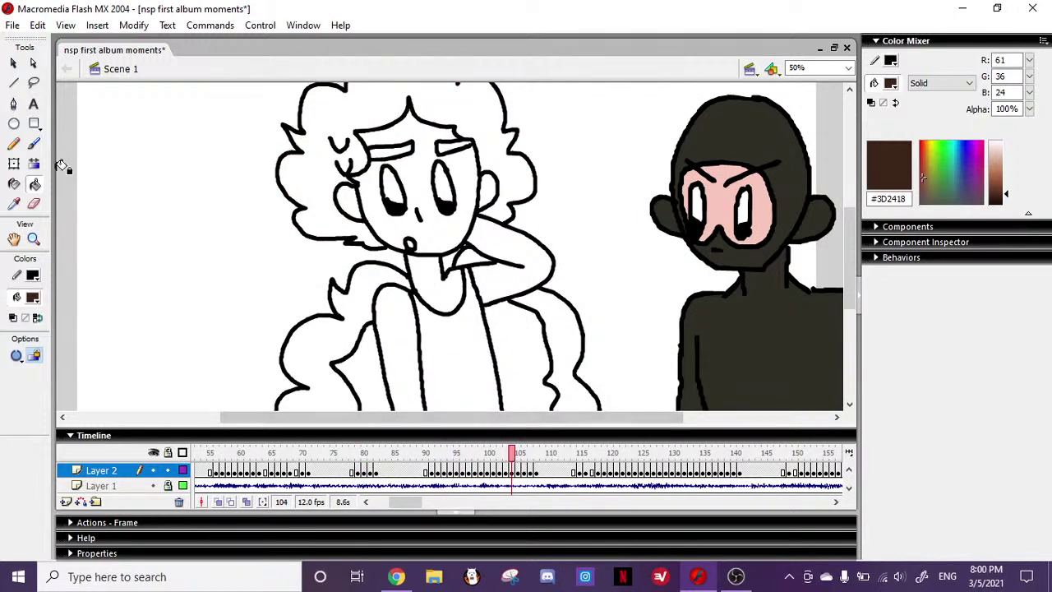
pyautogui.click(400, 150)
pyautogui.click(456, 148)
# - On frame 105, fill the character's hair and both eyebrows with dark brown
pyautogui.click(519, 457)
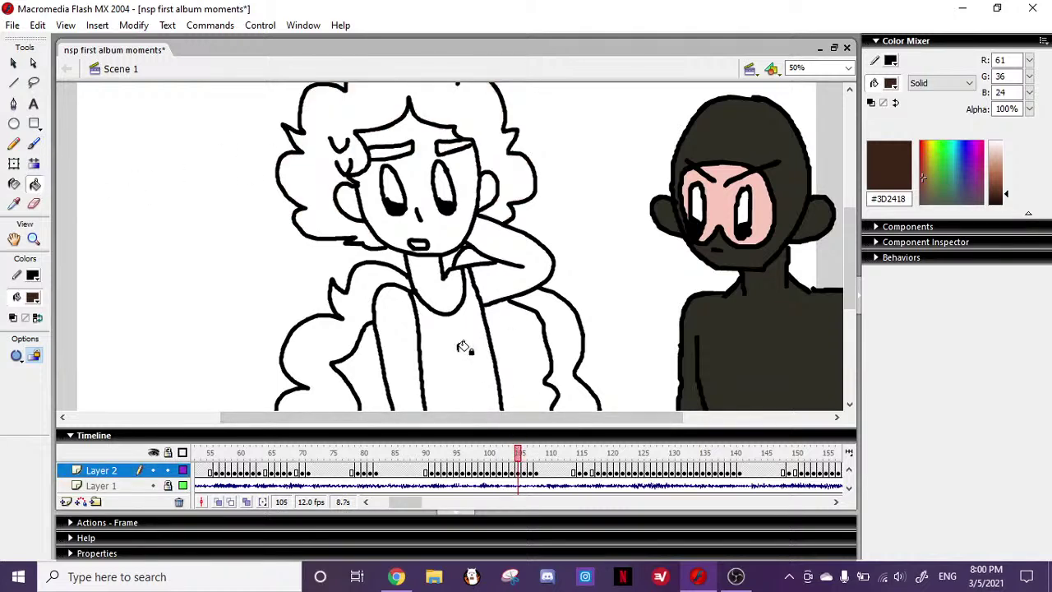
pyautogui.click(324, 211)
pyautogui.click(400, 149)
pyautogui.click(461, 146)
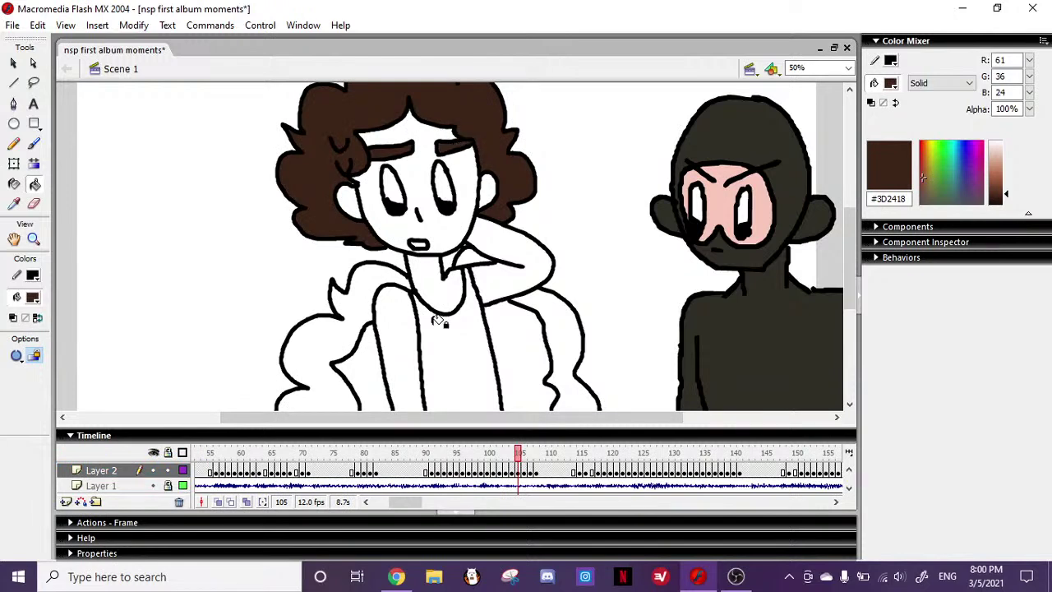
# - Switch to Chrome to check the stream's status in YouTube Studio, and return to Macromedia Flash
pyautogui.click(396, 576)
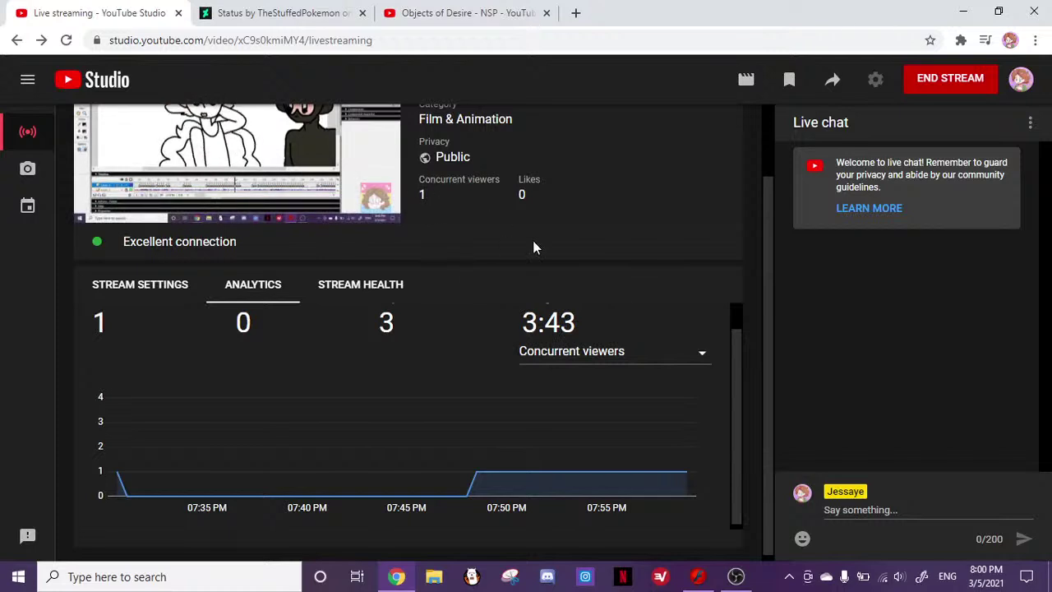
pyautogui.scroll(1, 533, 240)
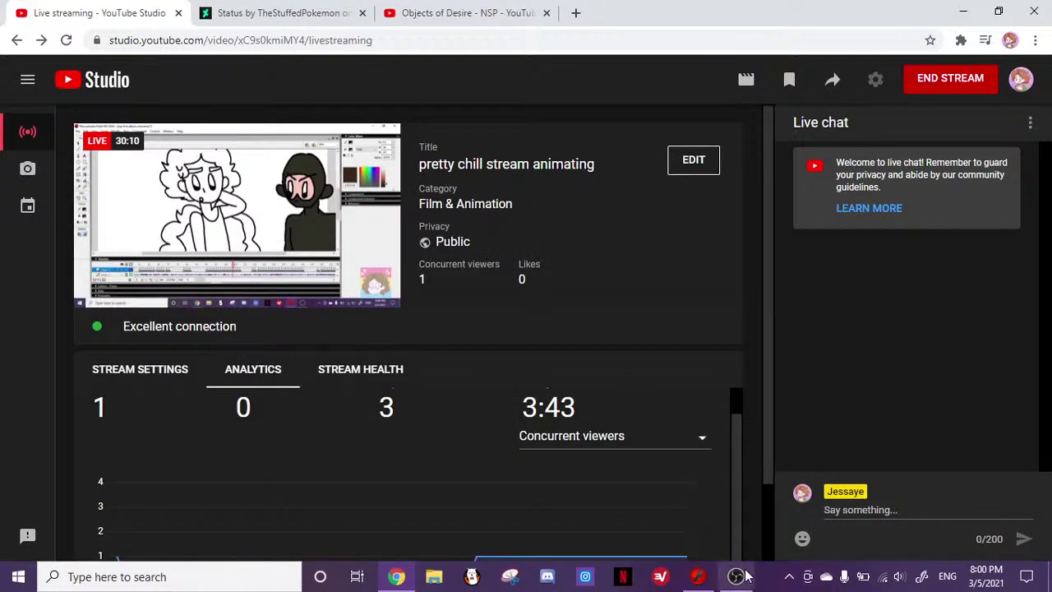
pyautogui.click(698, 576)
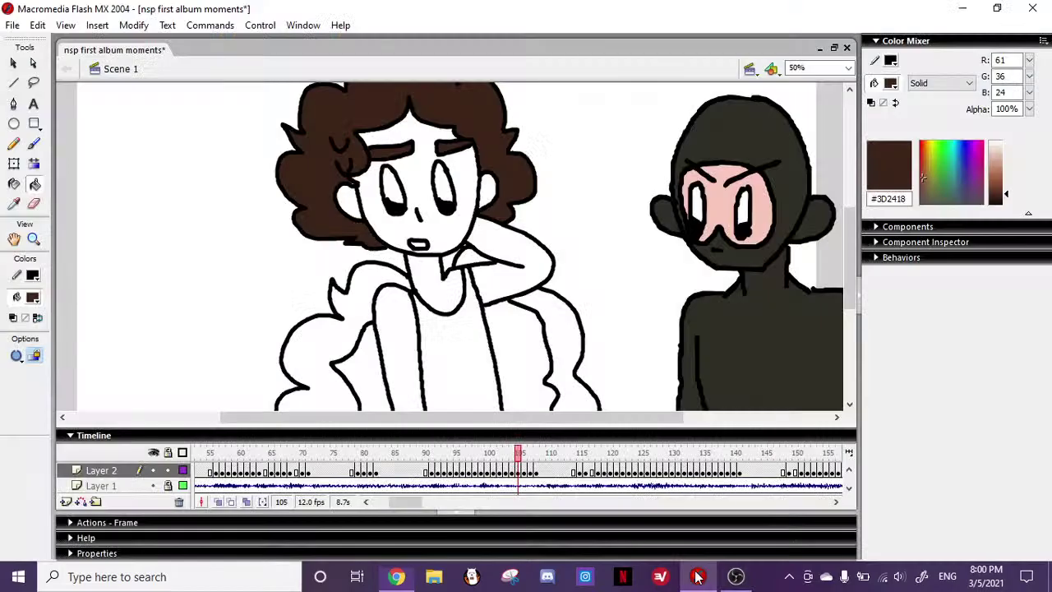
# - On frame 106, fill the character's hair and eyebrows with dark brown
pyautogui.click(524, 467)
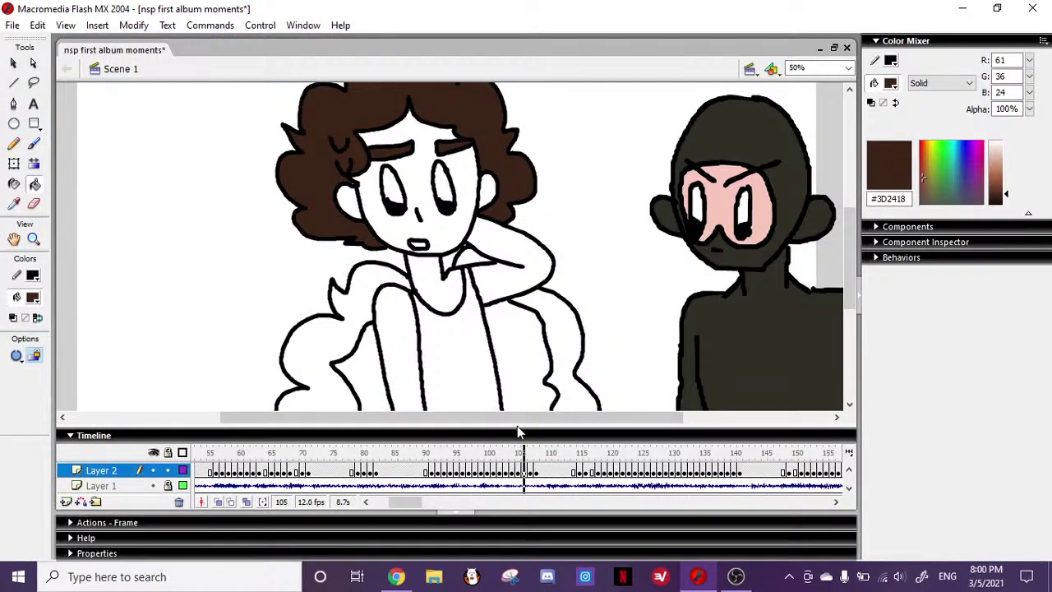
pyautogui.click(528, 467)
pyautogui.click(348, 172)
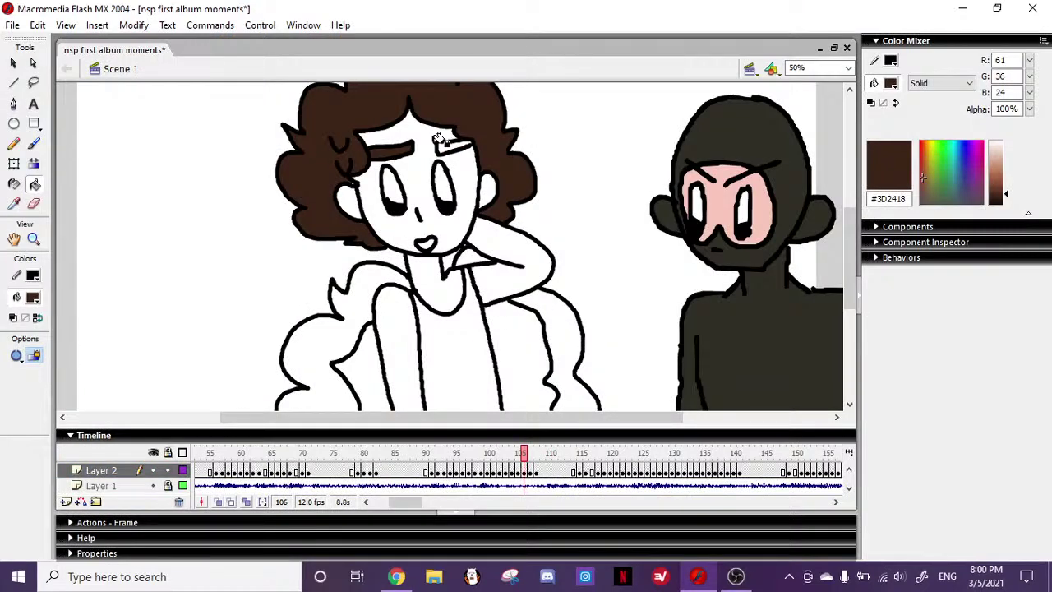
# - On frame 107, fill the character's hair and both eyebrows with dark brown
pyautogui.press('.')
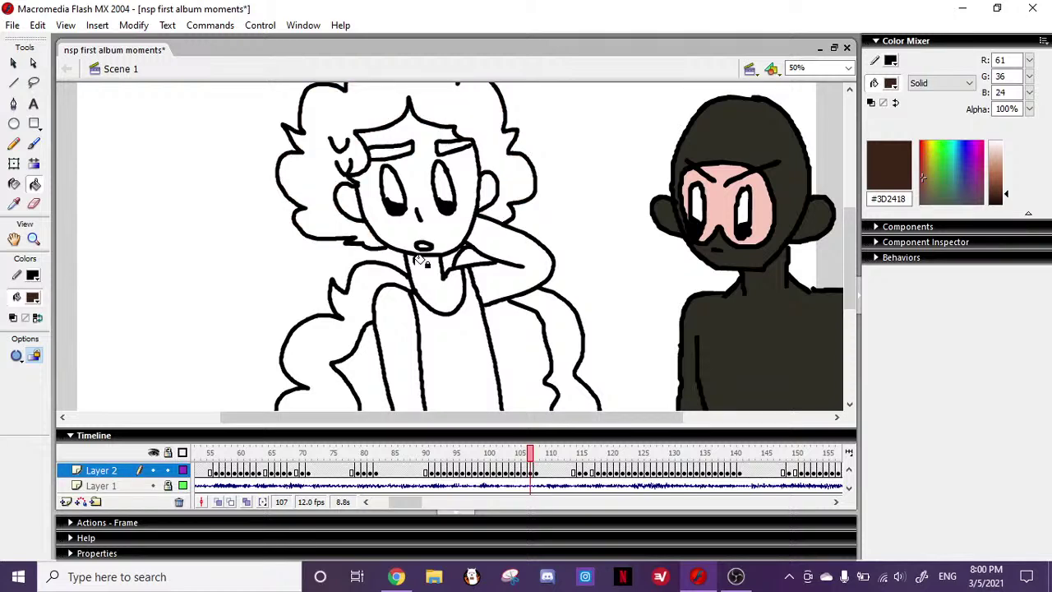
pyautogui.click(423, 112)
pyautogui.click(406, 149)
pyautogui.click(448, 148)
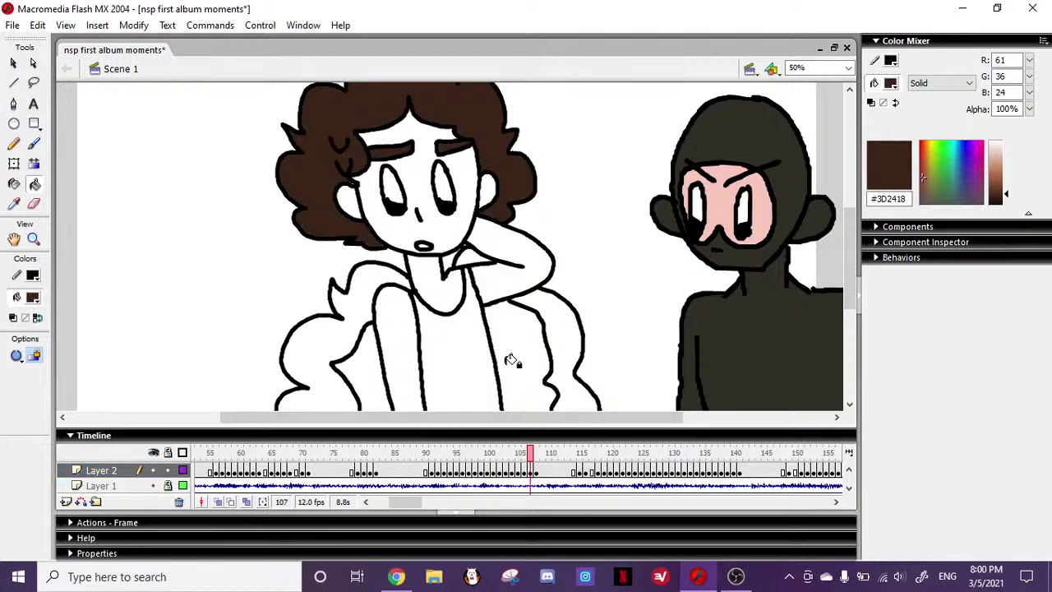
# - On the next drawing after frame 107, fill the character's hair and both eyebrows with dark brown
pyautogui.click(545, 462)
pyautogui.click(315, 172)
pyautogui.click(401, 149)
pyautogui.click(457, 143)
# - On frame 115, fill the character's hair and both eyebrows with dark brown
pyautogui.click(581, 462)
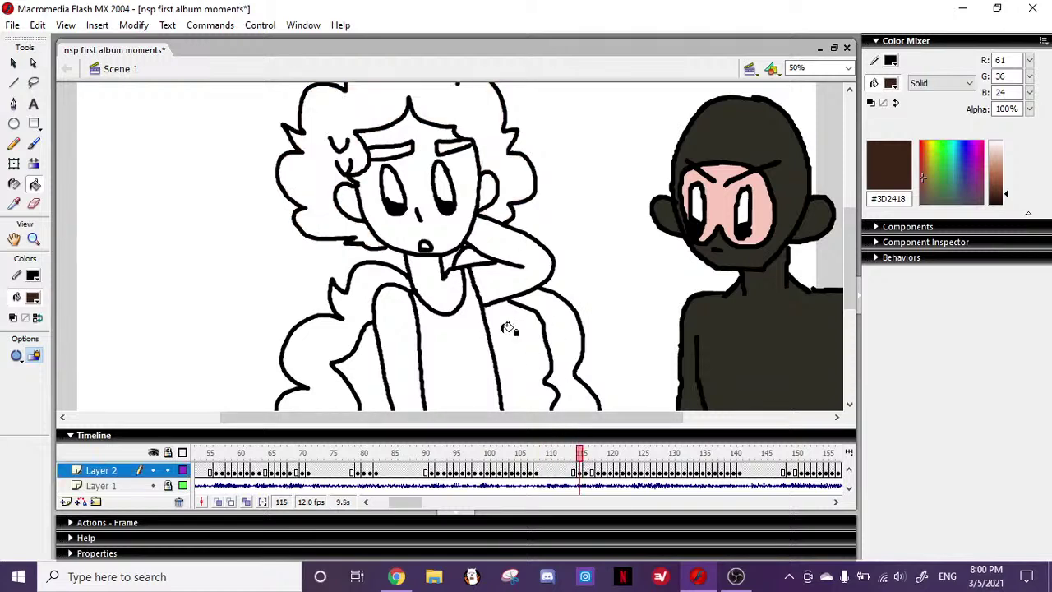
pyautogui.click(333, 171)
pyautogui.click(401, 148)
pyautogui.click(459, 143)
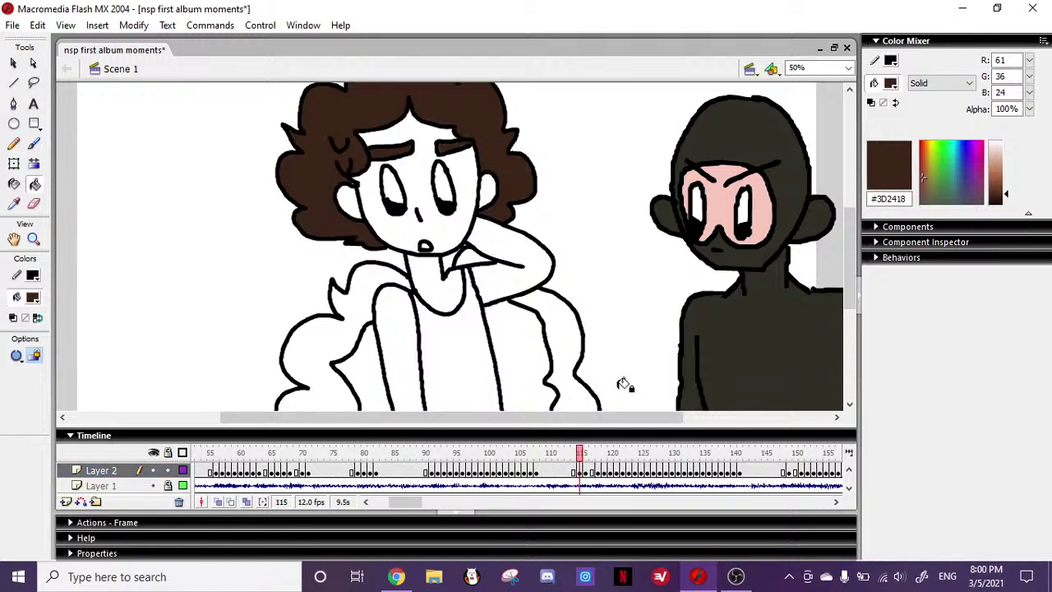
# - On frame 117, fill the character's hair and both eyebrows with dark brown
pyautogui.click(592, 462)
pyautogui.click(451, 96)
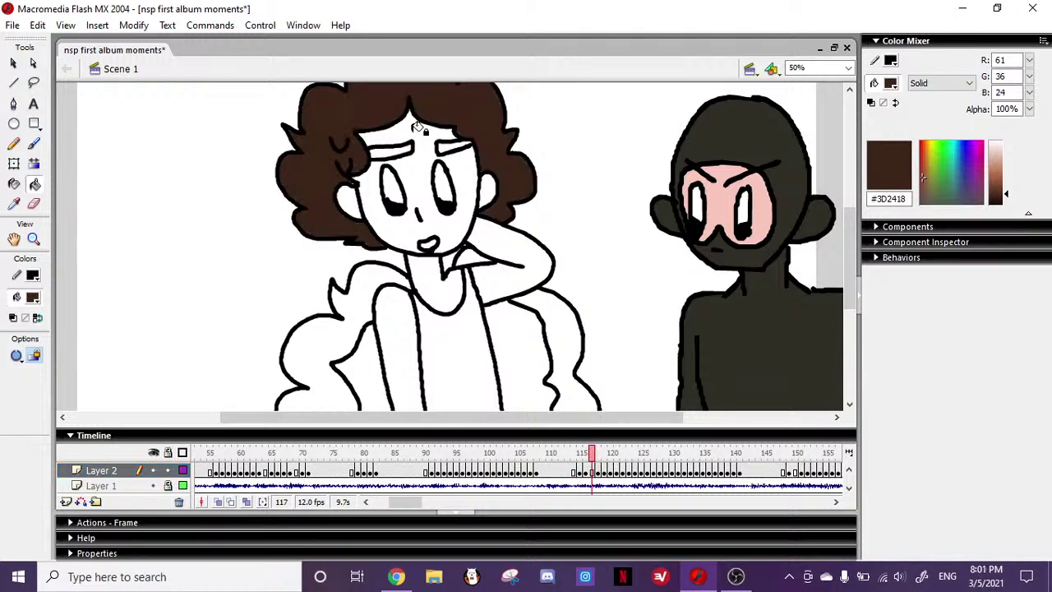
pyautogui.click(399, 149)
pyautogui.click(457, 144)
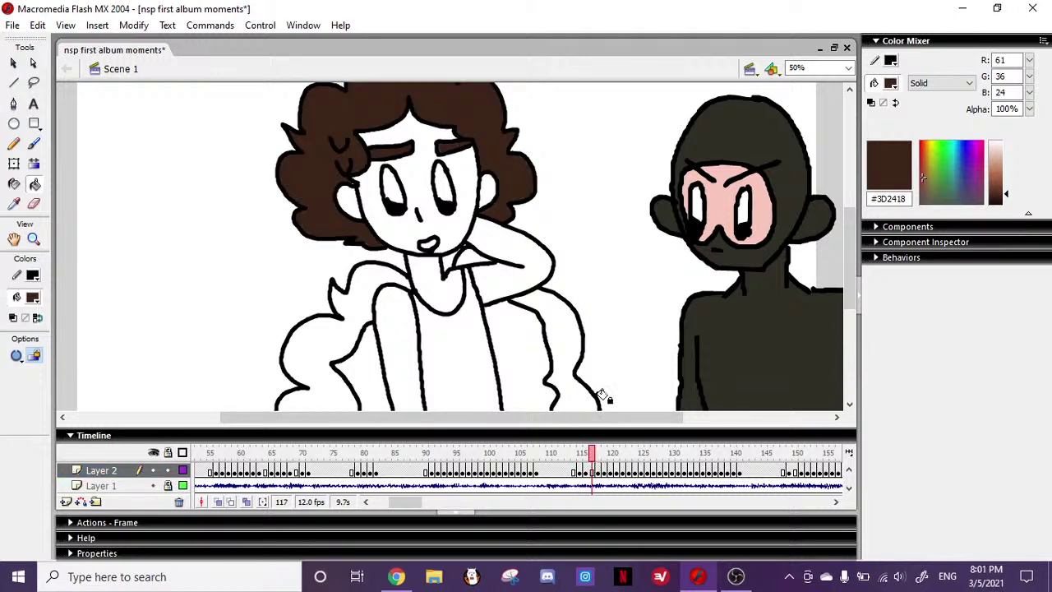
# - On frame 118, fill the character's hair and both eyebrows with dark brown
pyautogui.click(598, 462)
pyautogui.click(323, 133)
pyautogui.click(400, 148)
pyautogui.click(457, 143)
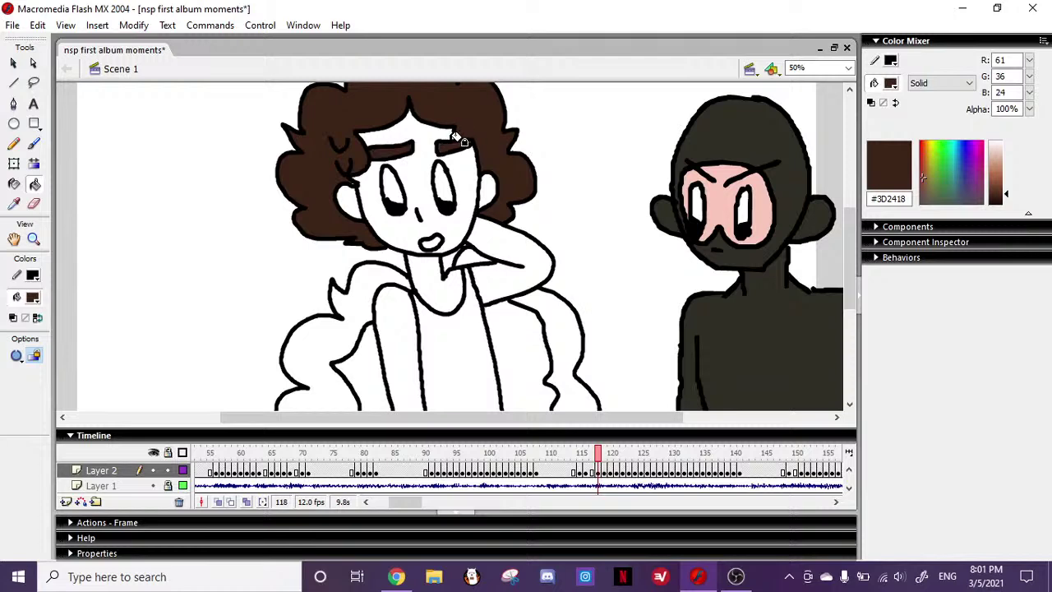
# - On frame 119, fill the character's hair and both eyebrows with dark brown
pyautogui.click(606, 462)
pyautogui.click(320, 161)
pyautogui.click(398, 150)
pyautogui.click(456, 143)
# - On frame 120, fill the character's hair and both eyebrows with dark brown
pyautogui.click(611, 462)
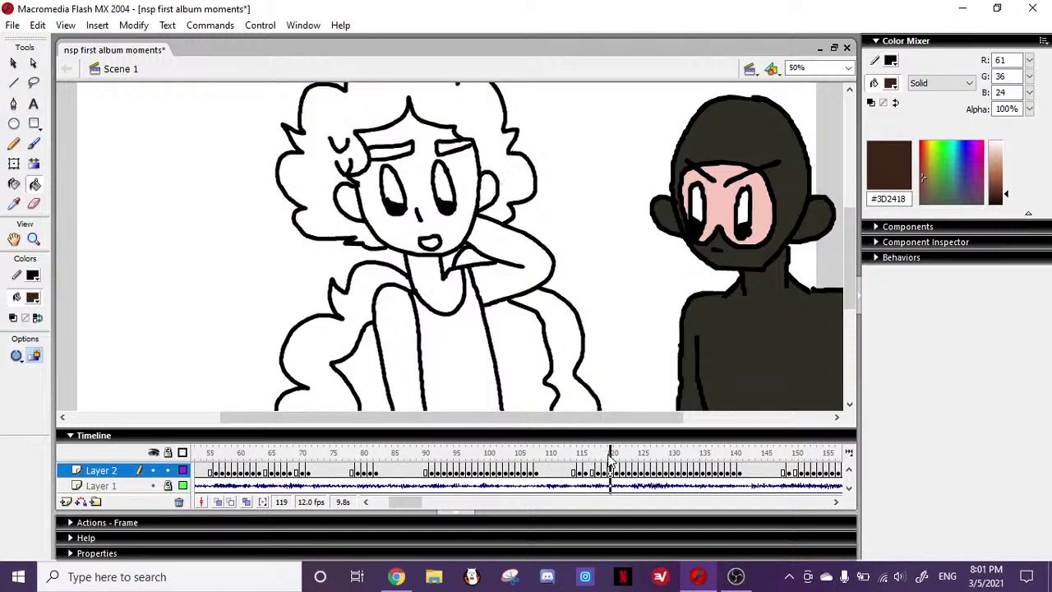
pyautogui.click(314, 171)
pyautogui.click(414, 144)
pyautogui.click(455, 142)
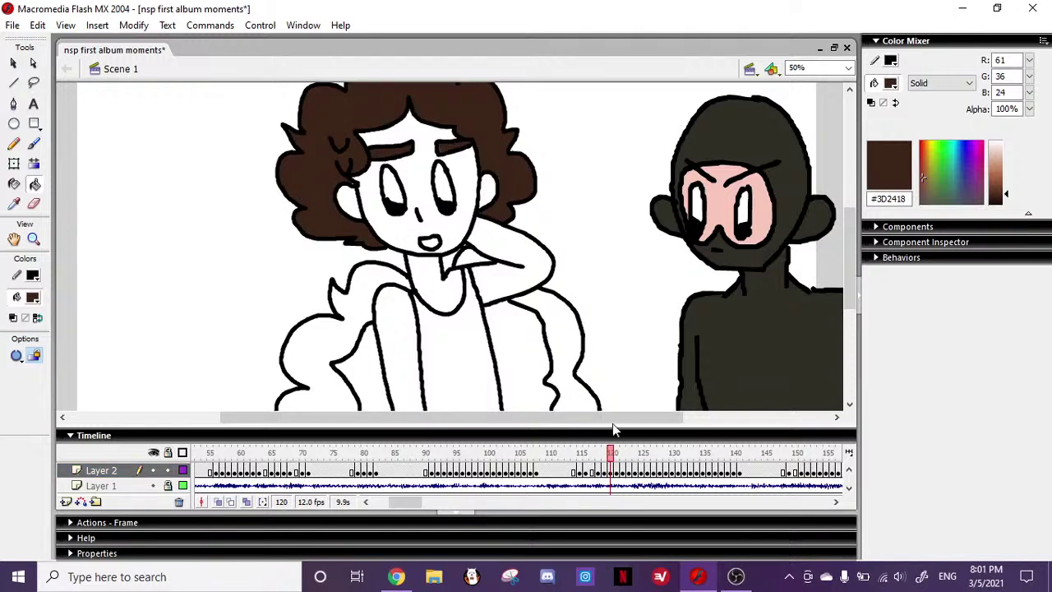
# - On frame 121, fill the character's hair and both eyebrows with dark brown
pyautogui.click(616, 462)
pyautogui.click(331, 167)
pyautogui.click(416, 144)
pyautogui.click(454, 144)
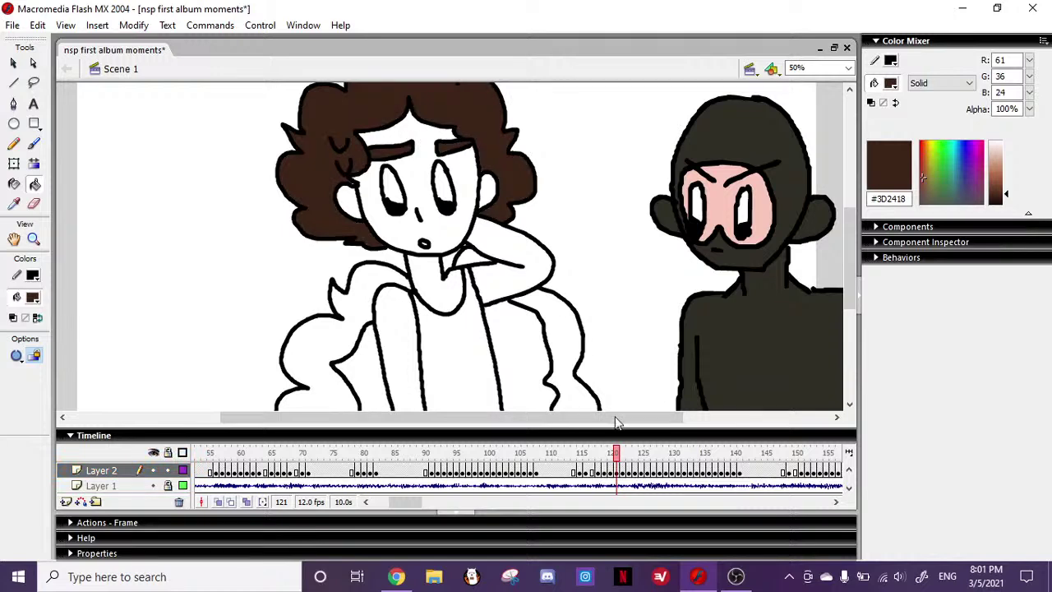
# - On frame 122, fill the character's hair and both eyebrows with dark brown
pyautogui.click(623, 462)
pyautogui.click(324, 164)
pyautogui.click(415, 146)
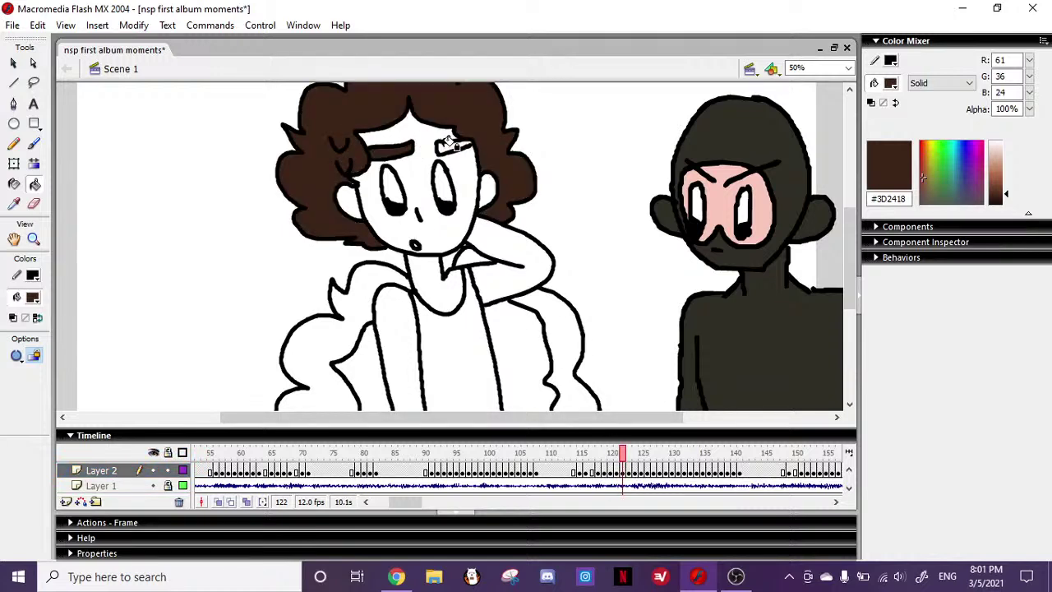
pyautogui.click(451, 142)
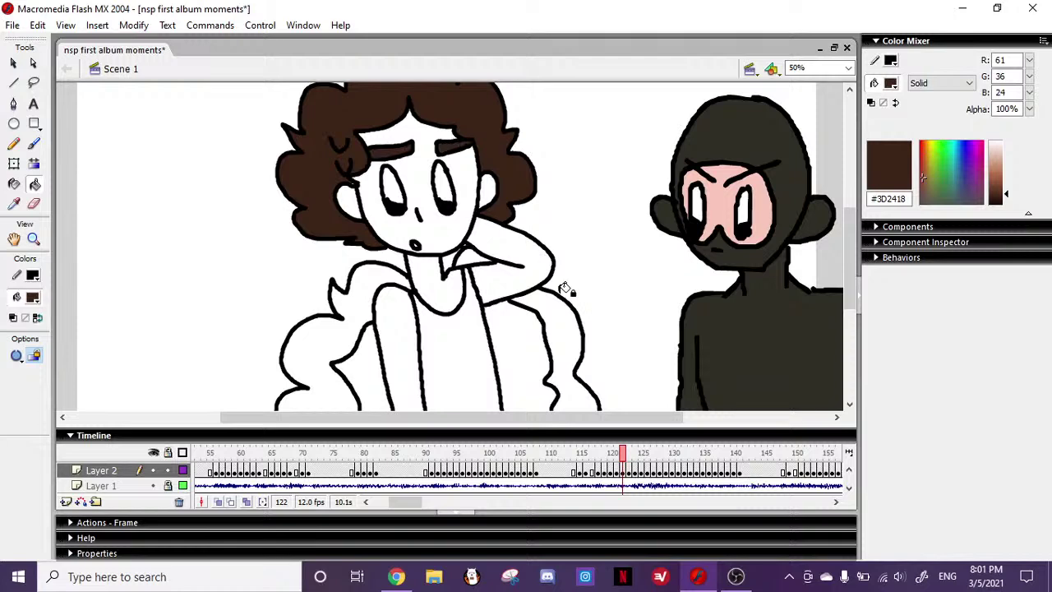
# - On frame 123, fill the character's hair and both eyebrows with dark brown
pyautogui.click(629, 462)
pyautogui.click(325, 168)
pyautogui.click(407, 148)
pyautogui.click(454, 144)
# - On frame 124, fill the character's hair and both eyebrows with dark brown
pyautogui.click(638, 463)
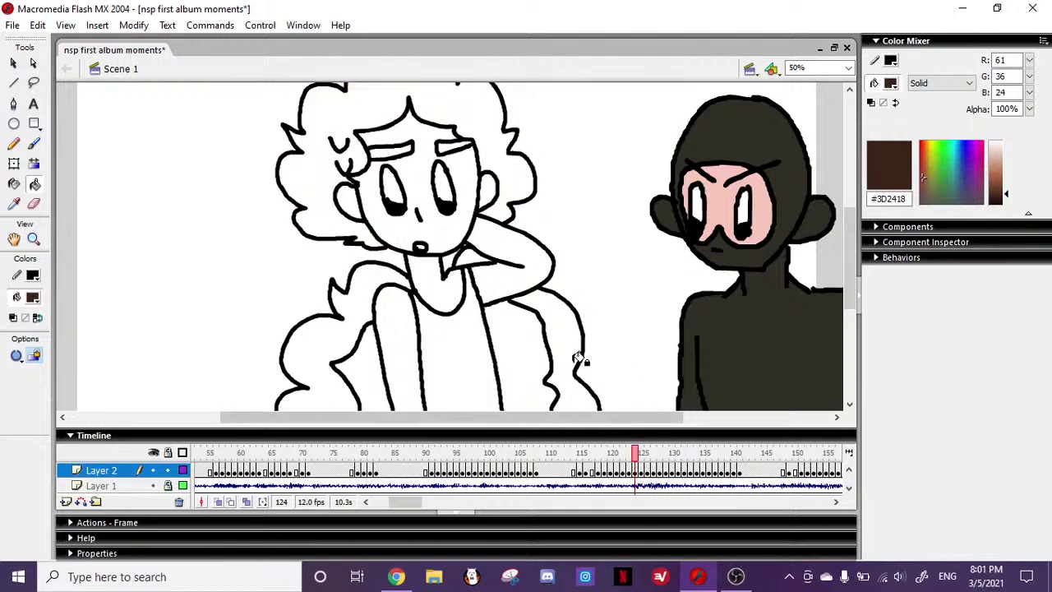
pyautogui.click(322, 194)
pyautogui.click(408, 148)
pyautogui.click(460, 143)
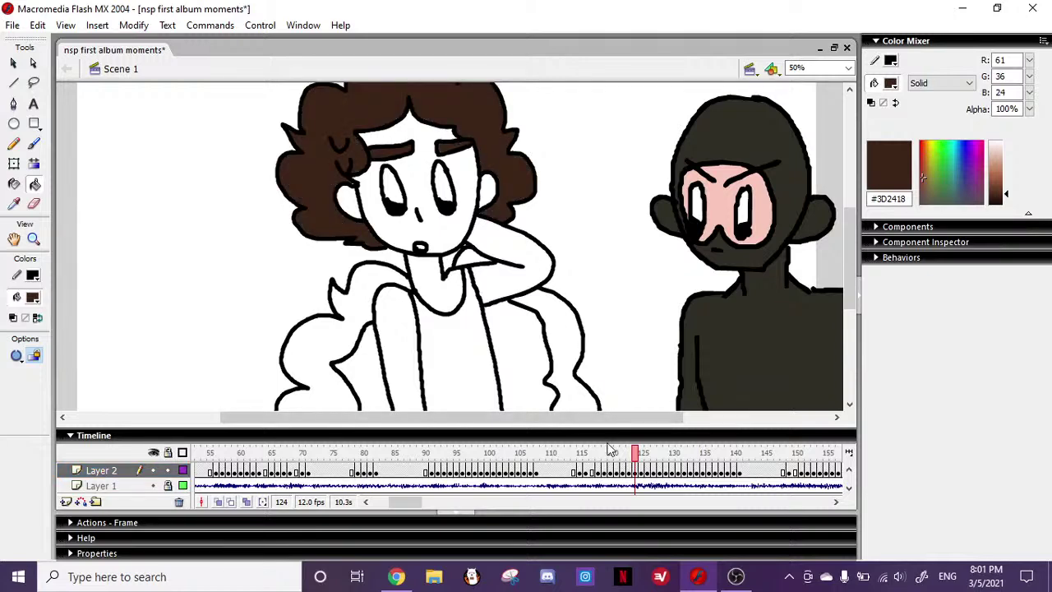
# - On frame 125, fill the character's hair and both eyebrows with dark brown
pyautogui.click(642, 465)
pyautogui.click(340, 199)
pyautogui.click(407, 148)
pyautogui.click(460, 144)
# - On frame 126, fill the character's hair and both eyebrows with dark brown
pyautogui.scroll(2, 848, 228)
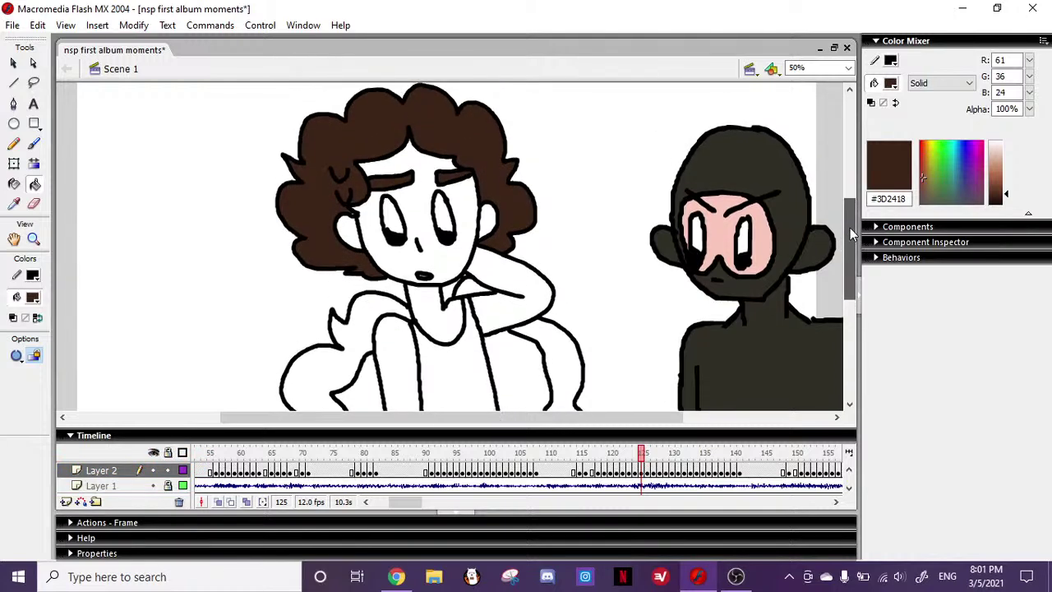
pyautogui.click(648, 465)
pyautogui.click(329, 211)
pyautogui.click(402, 179)
pyautogui.click(456, 173)
# - Change the Brush tool's paint mode and return to the Paint Bucket tool
pyautogui.click(34, 143)
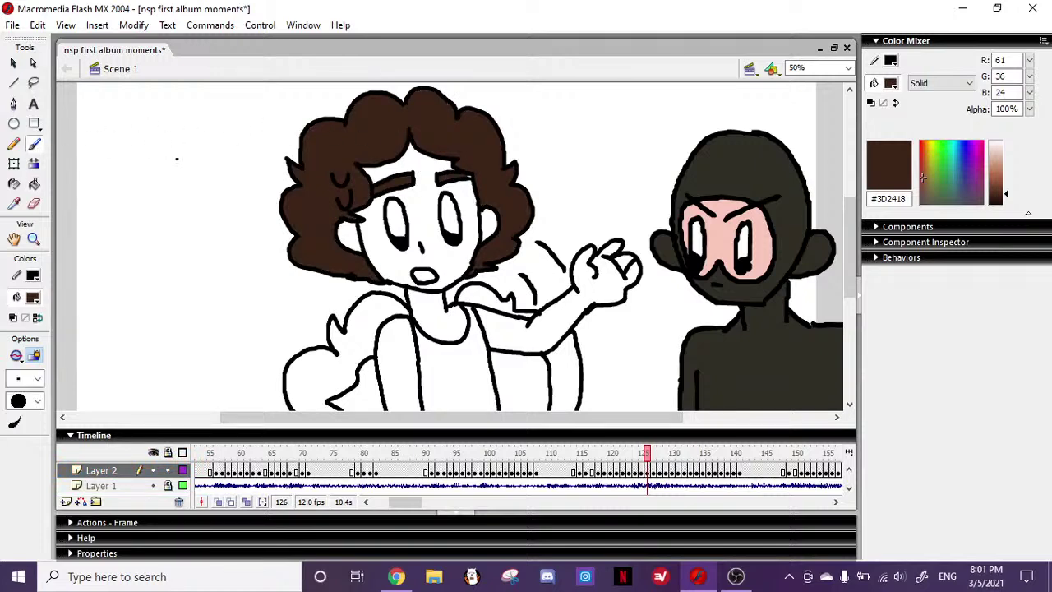
pyautogui.click(16, 355)
pyautogui.click(65, 400)
pyautogui.press('k')
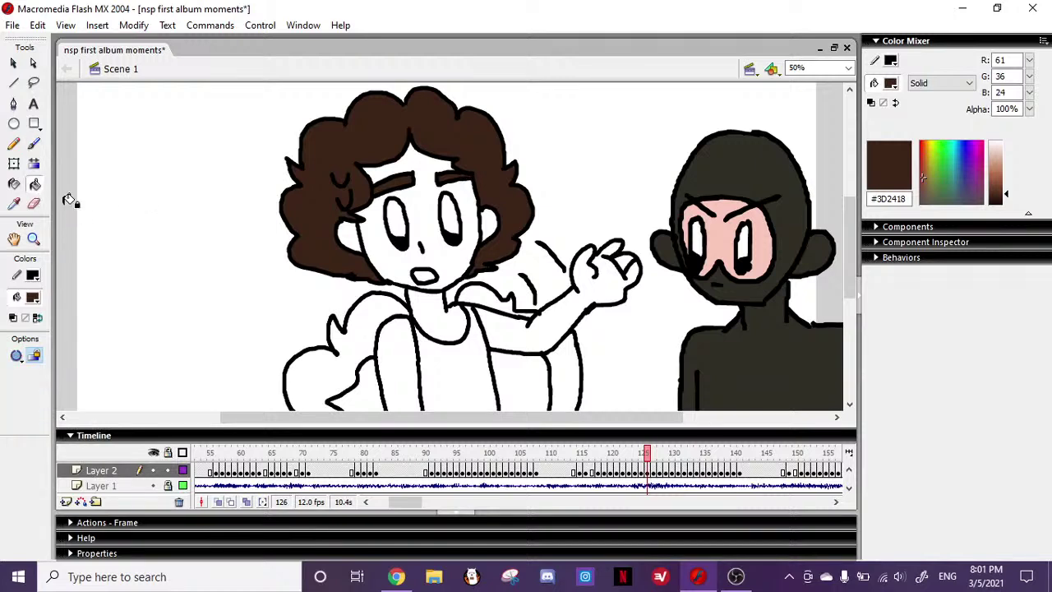
# - On frame 127, fill the character's hair and both eyebrows with dark brown
pyautogui.click(655, 463)
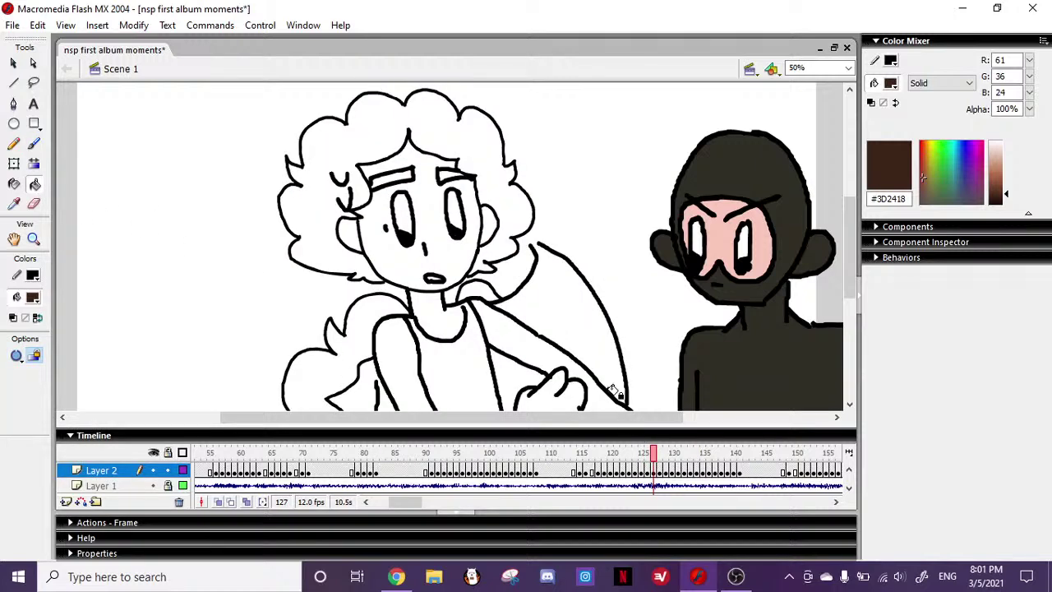
pyautogui.click(325, 206)
pyautogui.click(405, 175)
pyautogui.click(452, 173)
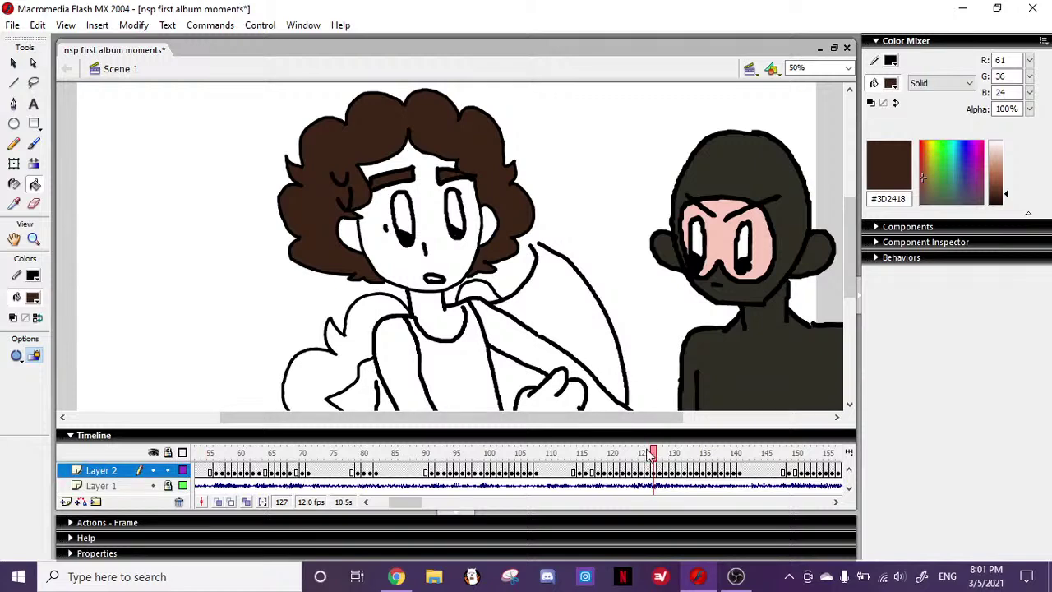
# - On frame 128, fill the character's hair and both eyebrows with dark brown
pyautogui.click(659, 463)
pyautogui.click(327, 198)
pyautogui.click(451, 171)
pyautogui.click(401, 173)
pyautogui.click(34, 143)
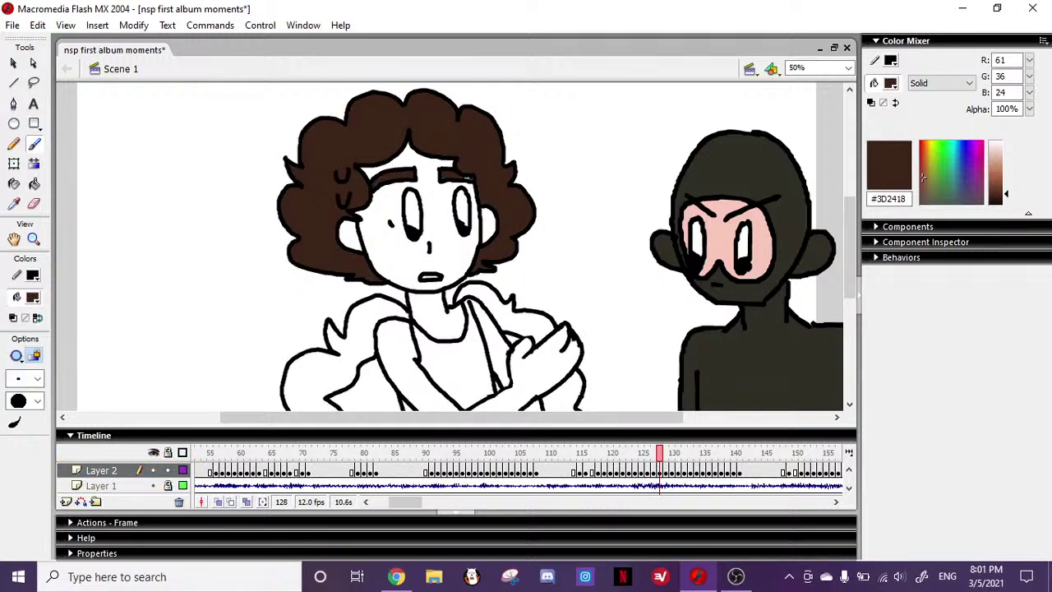
pyautogui.click(33, 183)
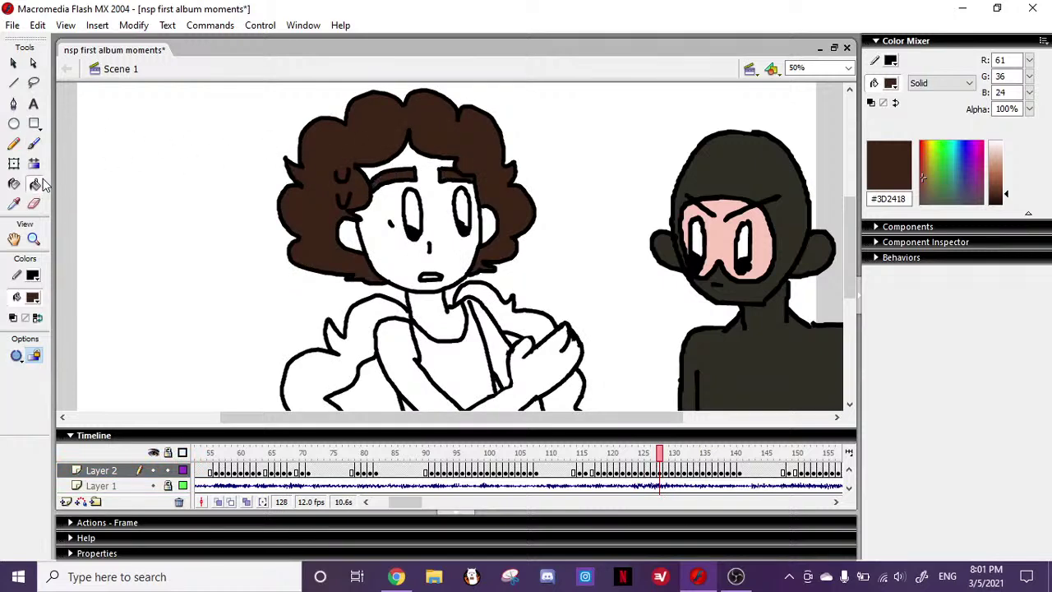
# - On frame 129, fill the character's hair and both eyebrows with dark brown
pyautogui.click(666, 465)
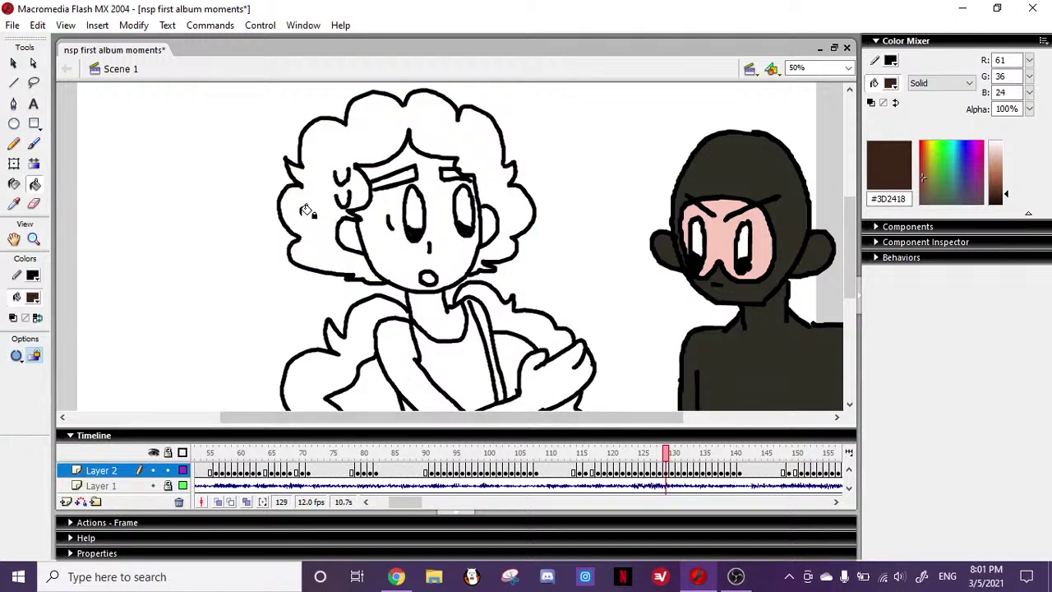
pyautogui.click(304, 212)
pyautogui.click(407, 174)
pyautogui.click(454, 169)
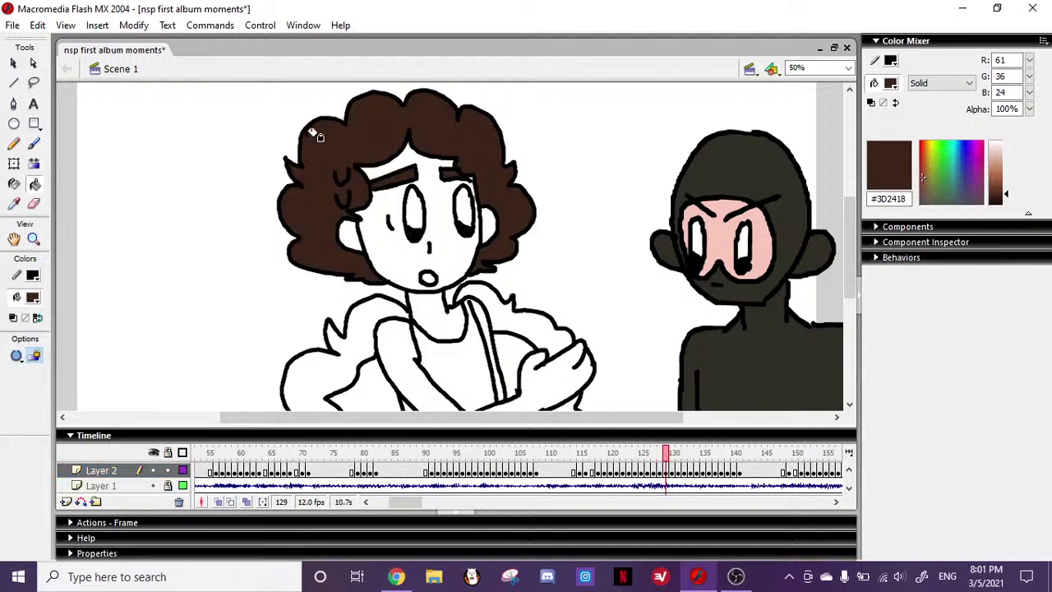
# - On frame 130, fill the curly-haired character's hair and both eyebrows with dark brown
pyautogui.click(34, 143)
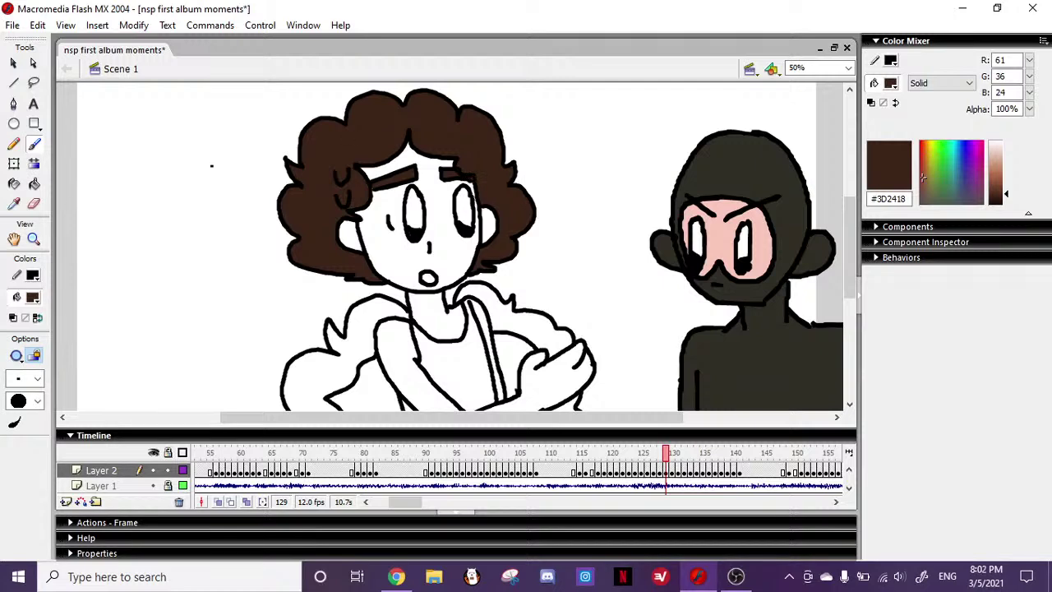
pyautogui.click(33, 183)
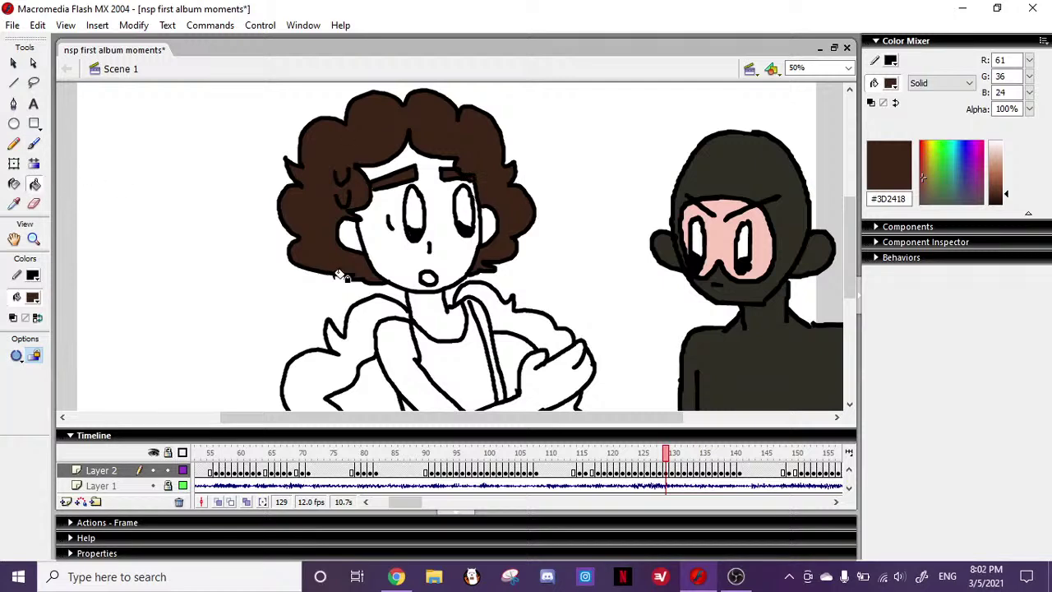
pyautogui.click(672, 465)
pyautogui.click(315, 223)
pyautogui.click(397, 176)
pyautogui.click(454, 169)
pyautogui.click(34, 143)
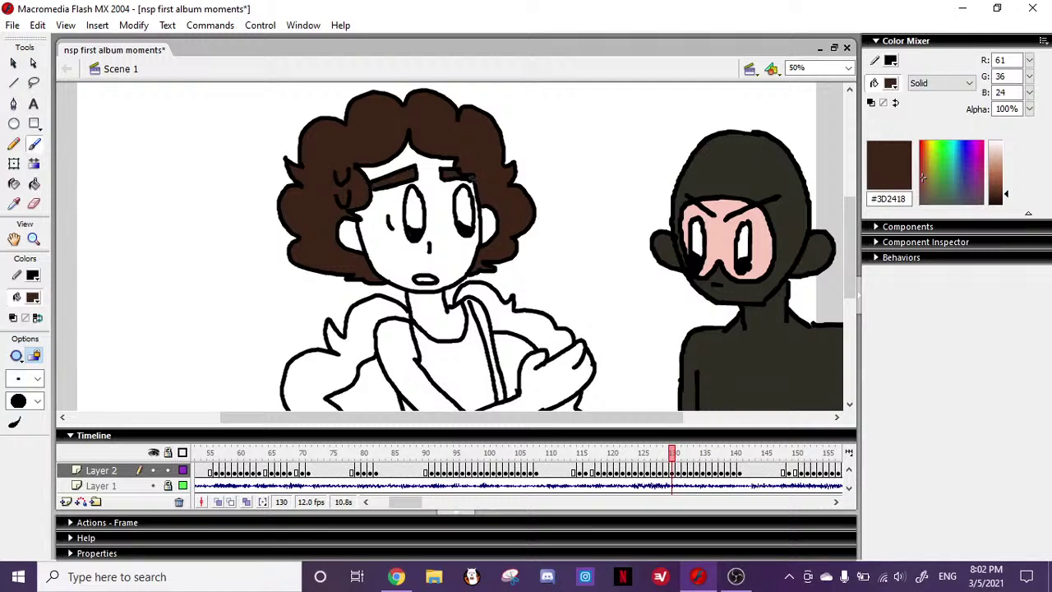
# - On frame 131, fill the curly-haired character's hair and both eyebrows with dark brown
pyautogui.click(35, 185)
pyautogui.moveTo(404, 503); pyautogui.dragTo(417, 503)
pyautogui.click(425, 470)
pyautogui.click(411, 144)
pyautogui.click(415, 172)
pyautogui.click(457, 170)
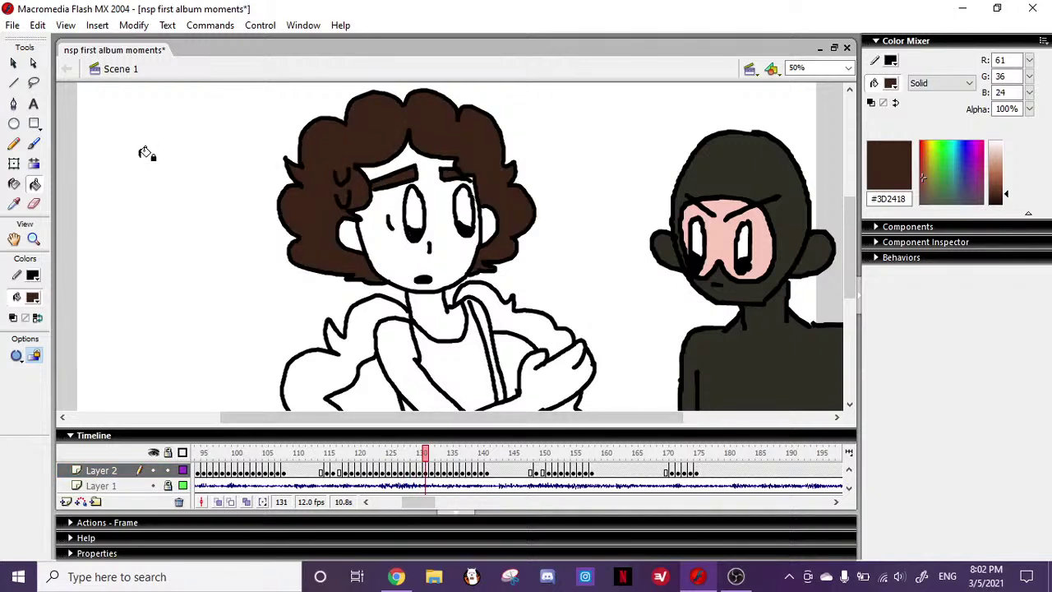
pyautogui.click(34, 143)
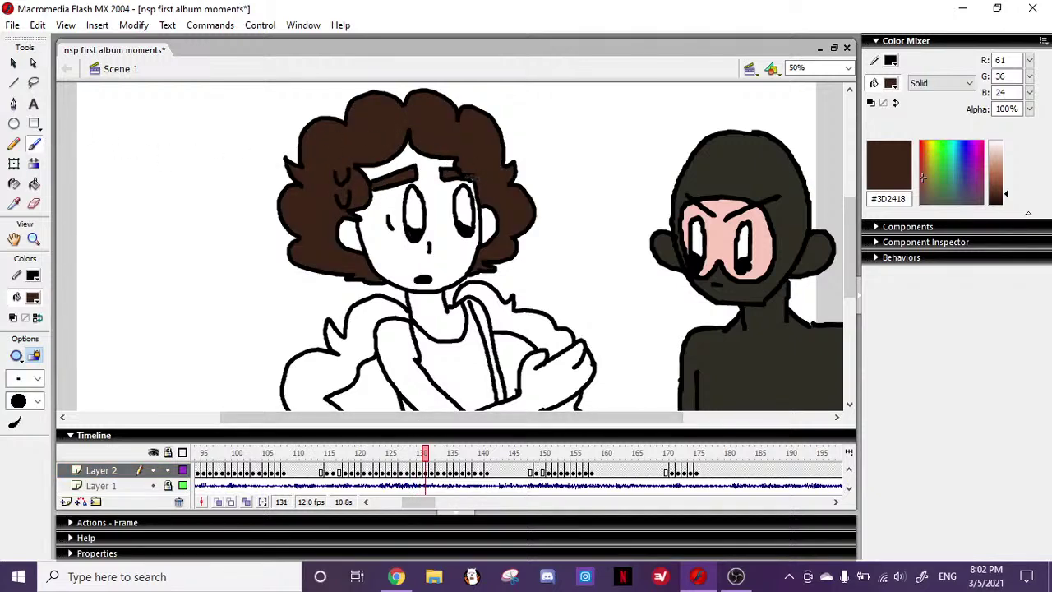
# - On frame 132, fill the curly-haired character's hair and both eyebrows with dark brown
pyautogui.click(36, 185)
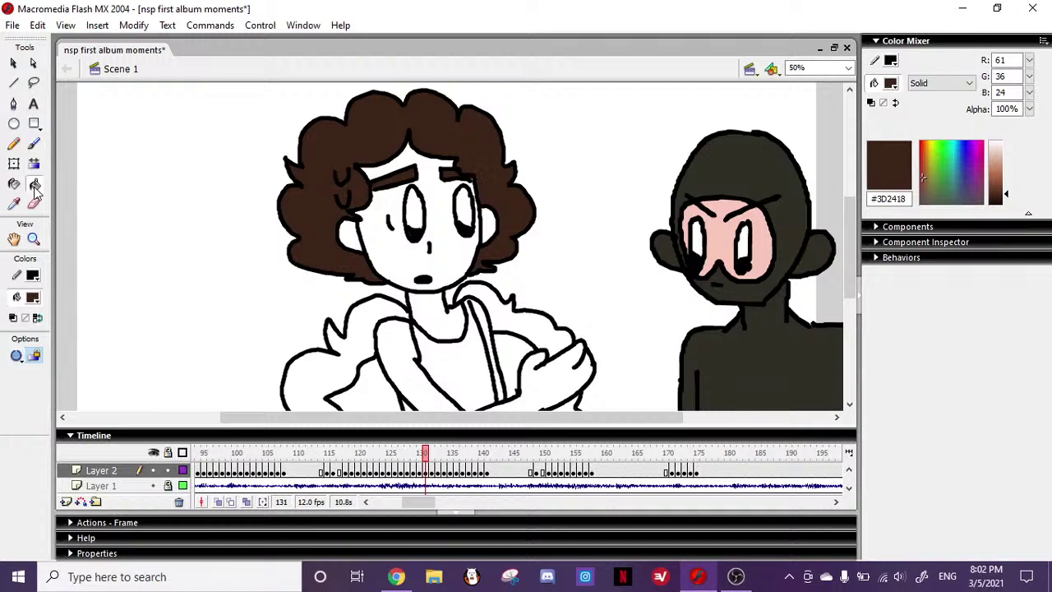
pyautogui.click(431, 470)
pyautogui.click(318, 207)
pyautogui.click(403, 173)
pyautogui.click(457, 168)
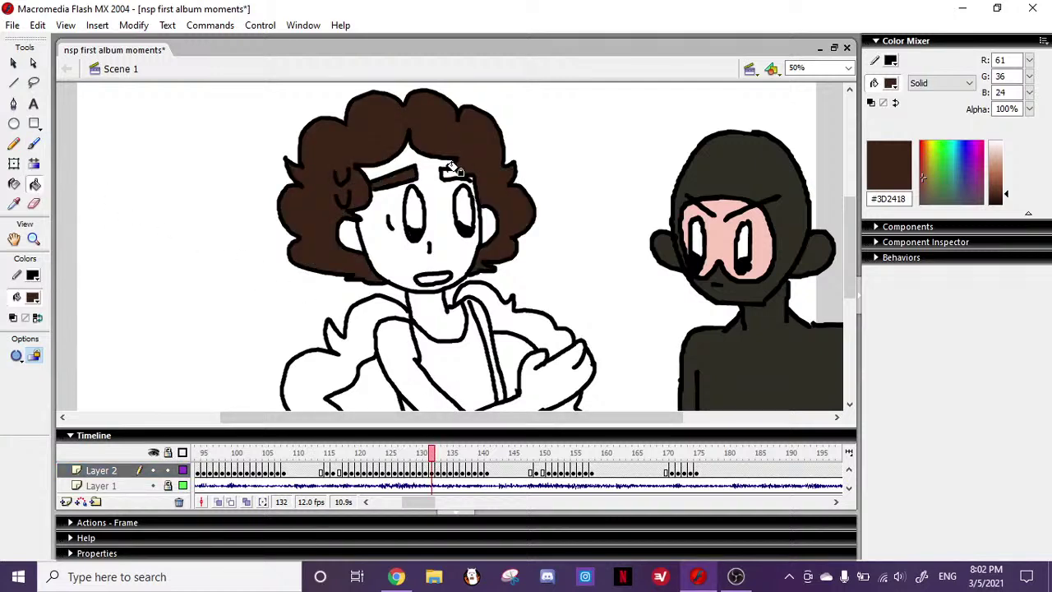
pyautogui.press('b')
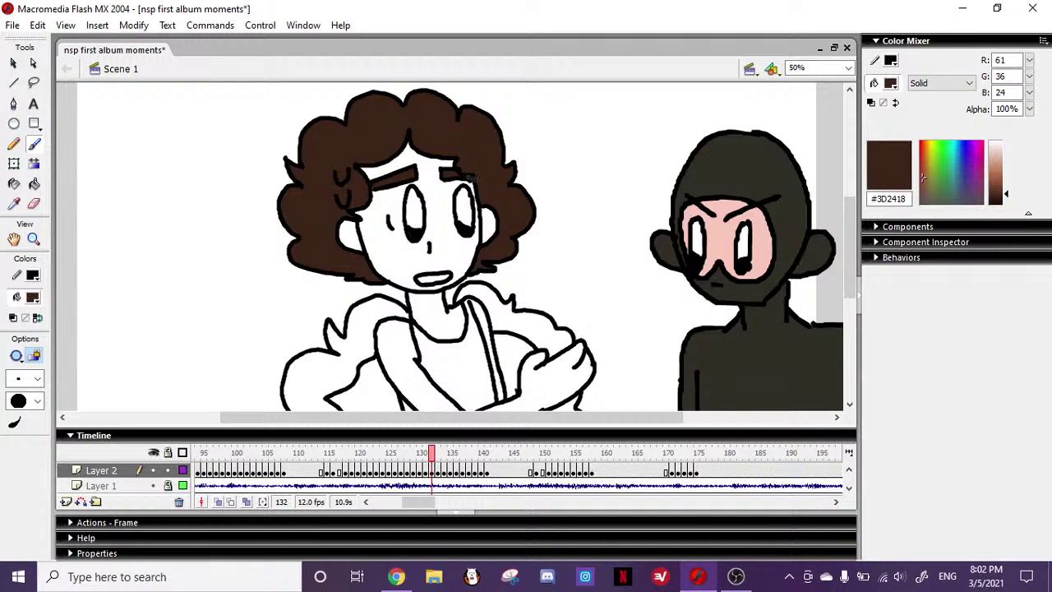
# - On frame 133, fill the curly-haired character's hair and both eyebrows with dark brown
pyautogui.click(36, 185)
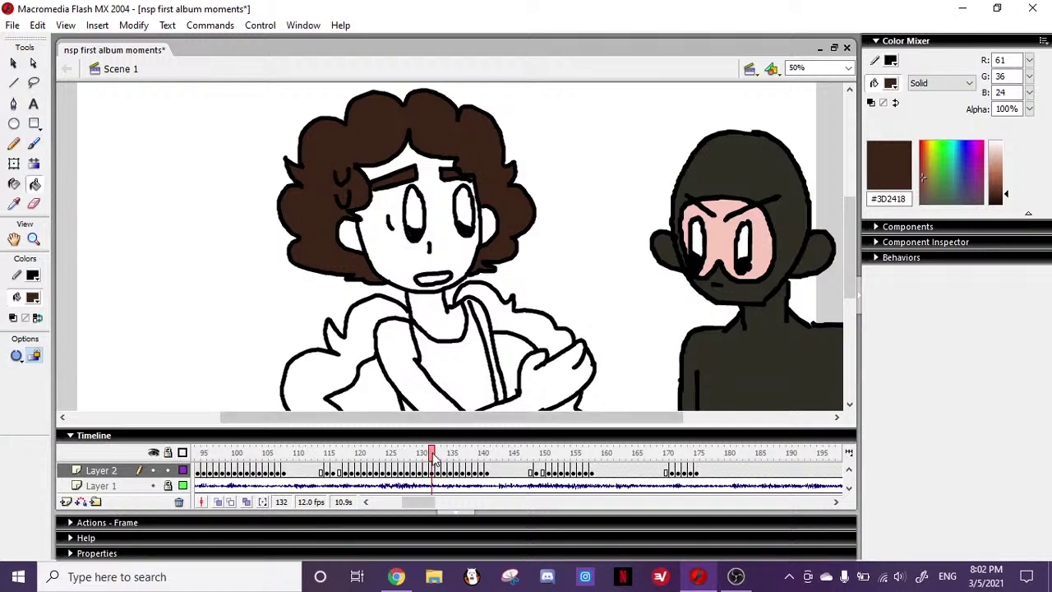
pyautogui.click(438, 470)
pyautogui.click(321, 228)
pyautogui.click(403, 172)
pyautogui.click(455, 169)
pyautogui.click(34, 145)
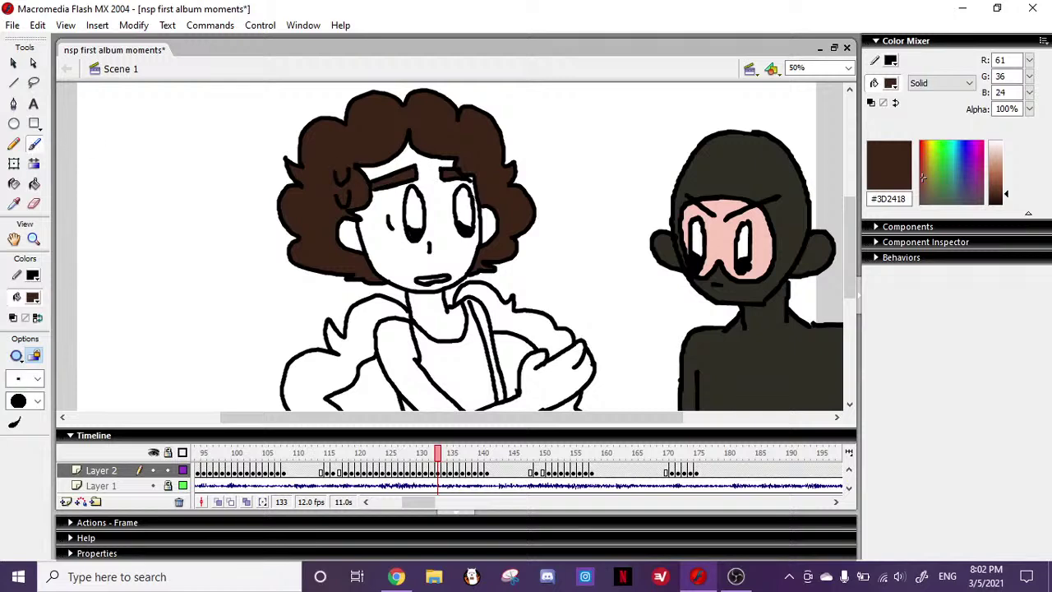
# - On frame 134, fill the curly-haired character's hair and both eyebrows with dark brown
pyautogui.press('k')
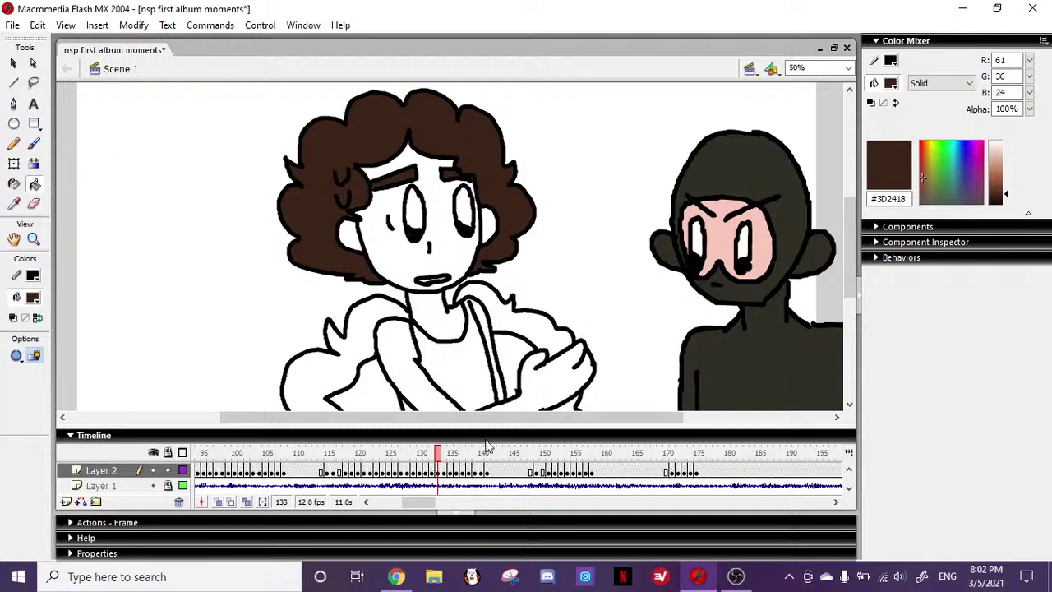
pyautogui.click(444, 457)
pyautogui.click(332, 220)
pyautogui.click(403, 175)
pyautogui.click(456, 171)
pyautogui.click(36, 143)
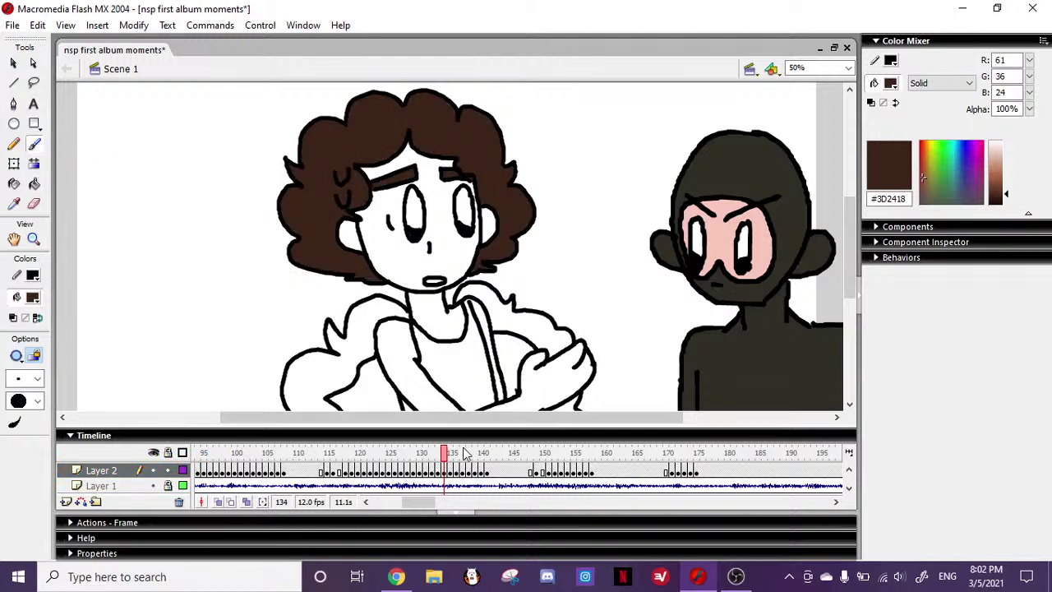
# - Fill the curly-haired character's hair and both eyebrows dark brown #3D2418 on frame 135, touching up the hairline gap with the Brush
pyautogui.click(449, 465)
pyautogui.click(34, 184)
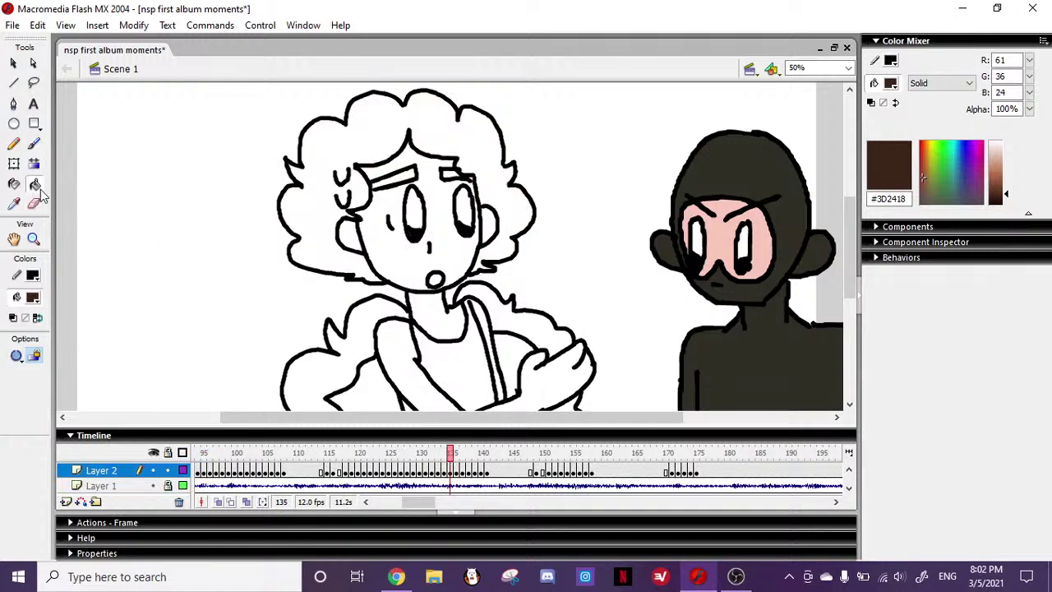
pyautogui.click(327, 208)
pyautogui.click(420, 172)
pyautogui.click(454, 171)
pyautogui.click(35, 145)
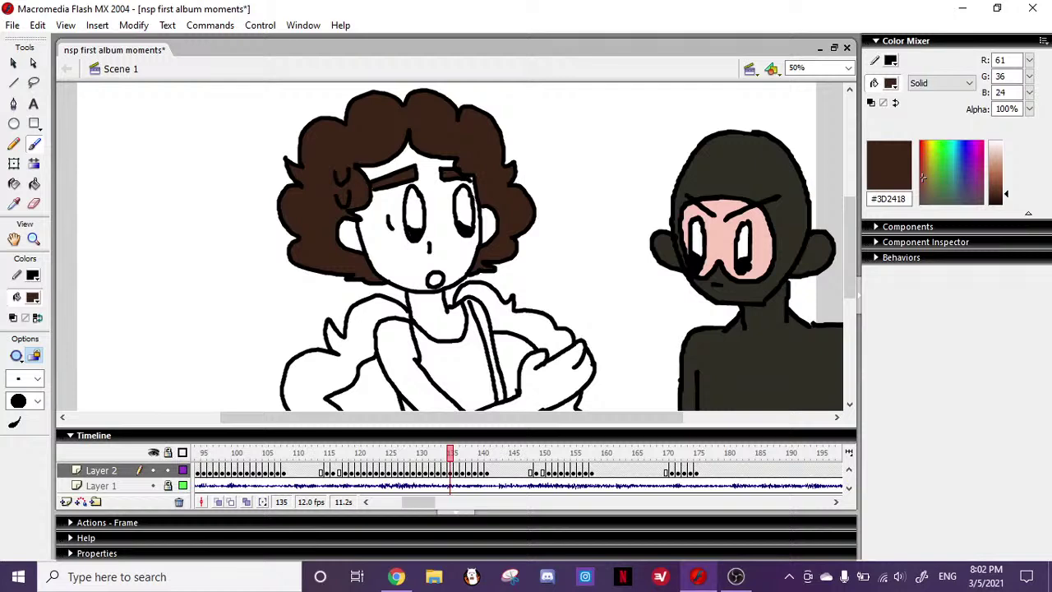
# - Colour the curly-haired character's hair and both eyebrows dark brown on frame 136, brushing over the leftover hairline gap
pyautogui.click(457, 470)
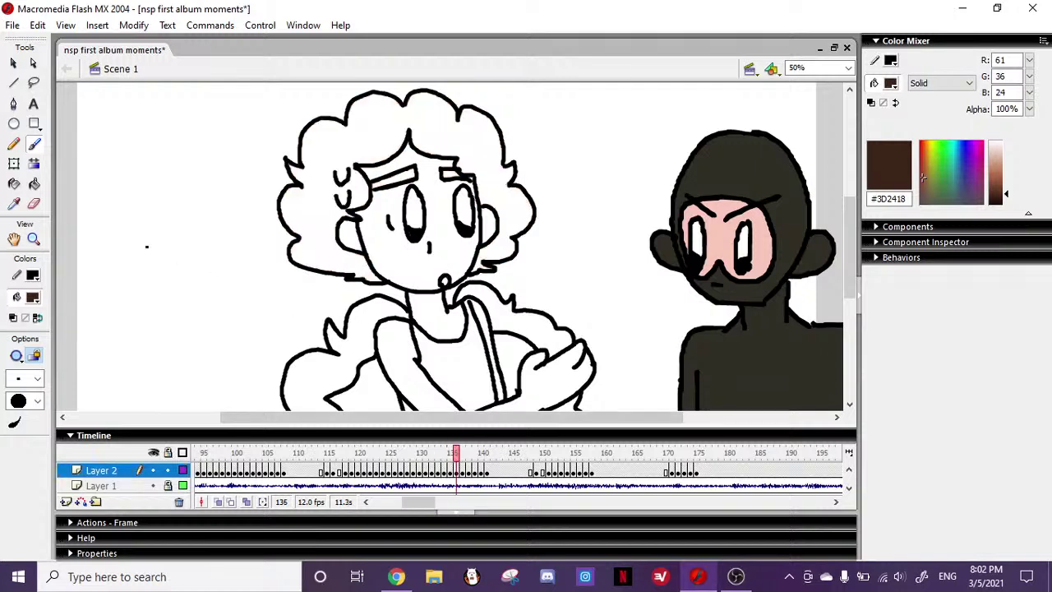
pyautogui.click(35, 184)
pyautogui.click(321, 207)
pyautogui.click(407, 176)
pyautogui.click(458, 173)
pyautogui.click(35, 145)
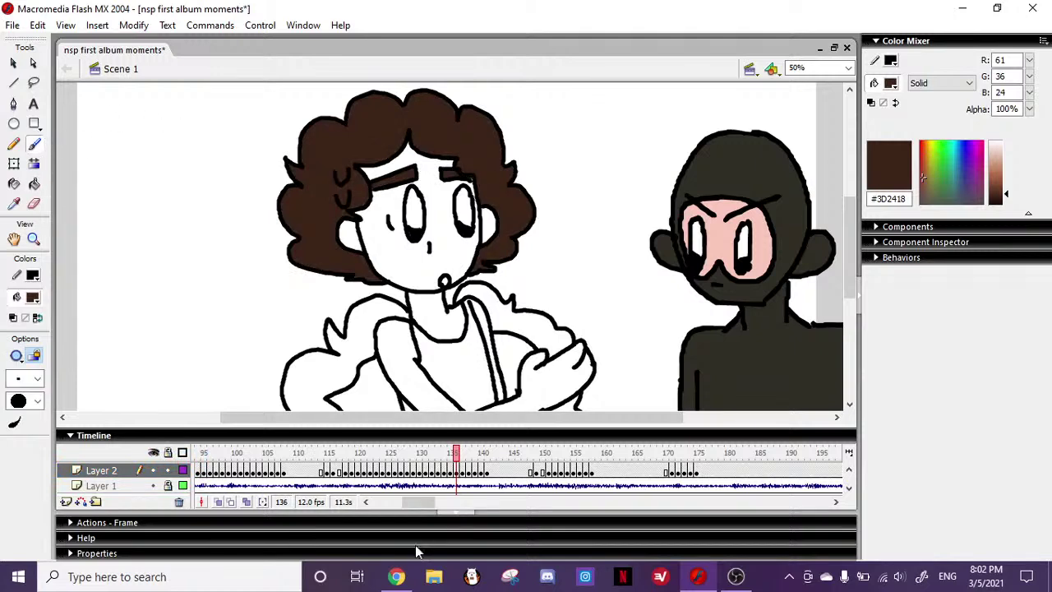
# - Switch to Chrome to check the live stream's status in YouTube Studio, and return to Flash
pyautogui.click(396, 576)
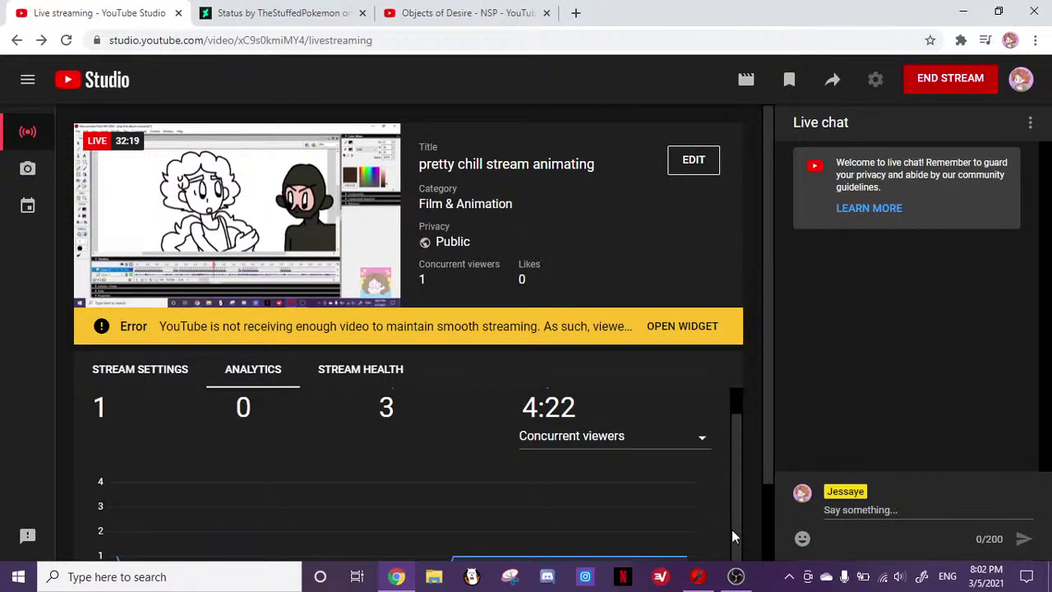
pyautogui.click(698, 576)
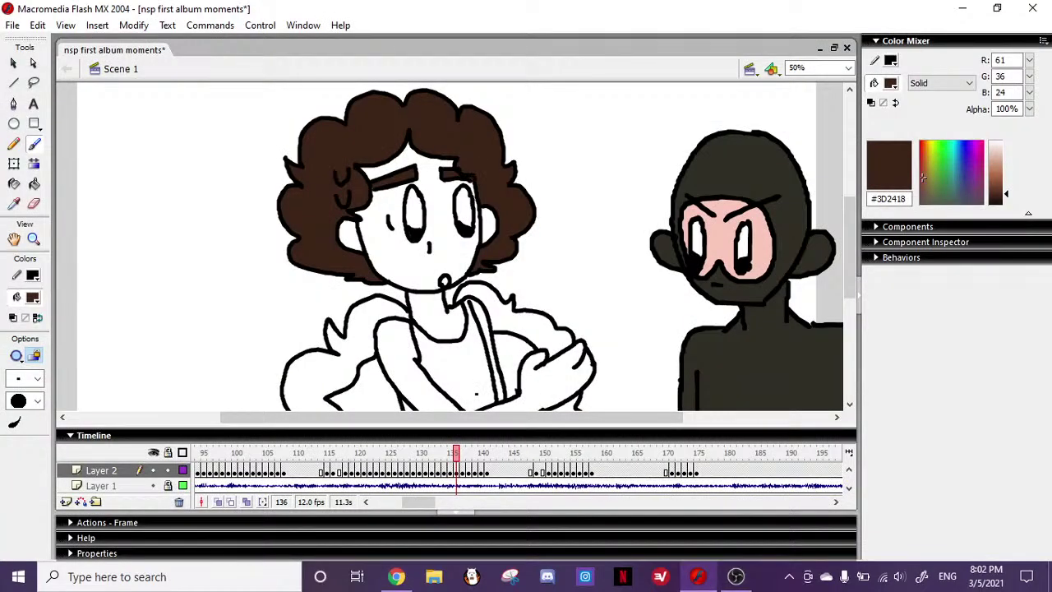
# - Fill the character's hair and both eyebrows dark brown on frame 137 and brush over the hairline gap
pyautogui.click(461, 452)
pyautogui.click(36, 185)
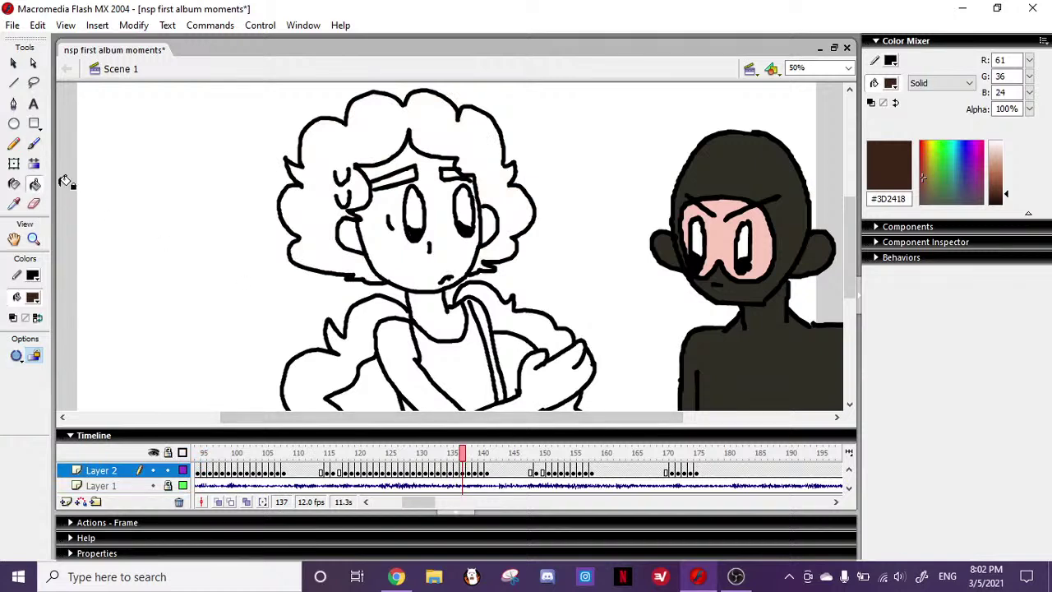
pyautogui.click(317, 227)
pyautogui.click(447, 174)
pyautogui.click(410, 175)
pyautogui.click(34, 144)
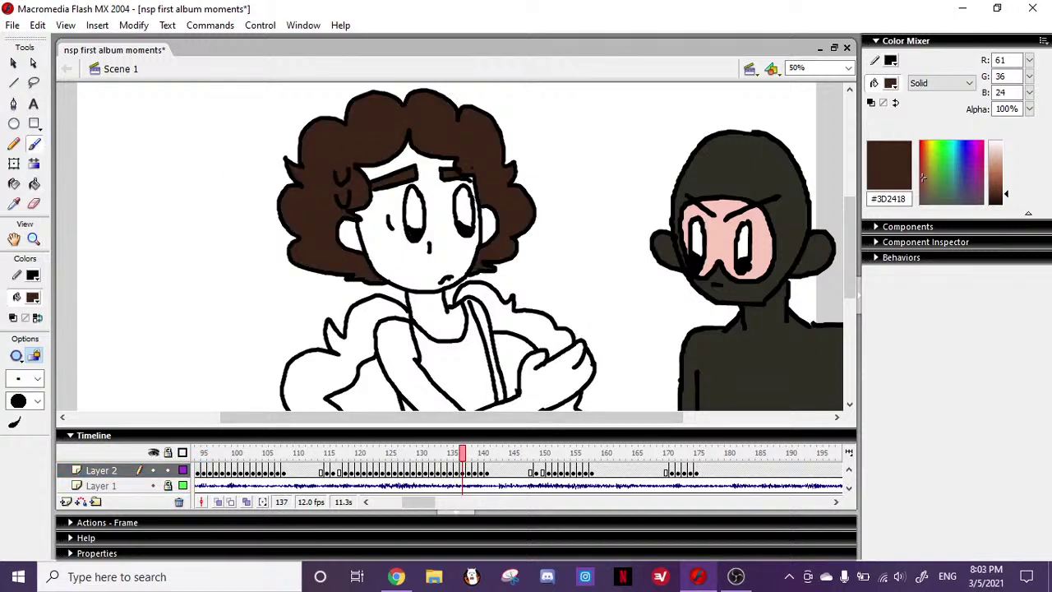
# - Advance to frame 138, fill the hair and both eyebrows dark brown, and brush over the hairline gap
pyautogui.click(34, 184)
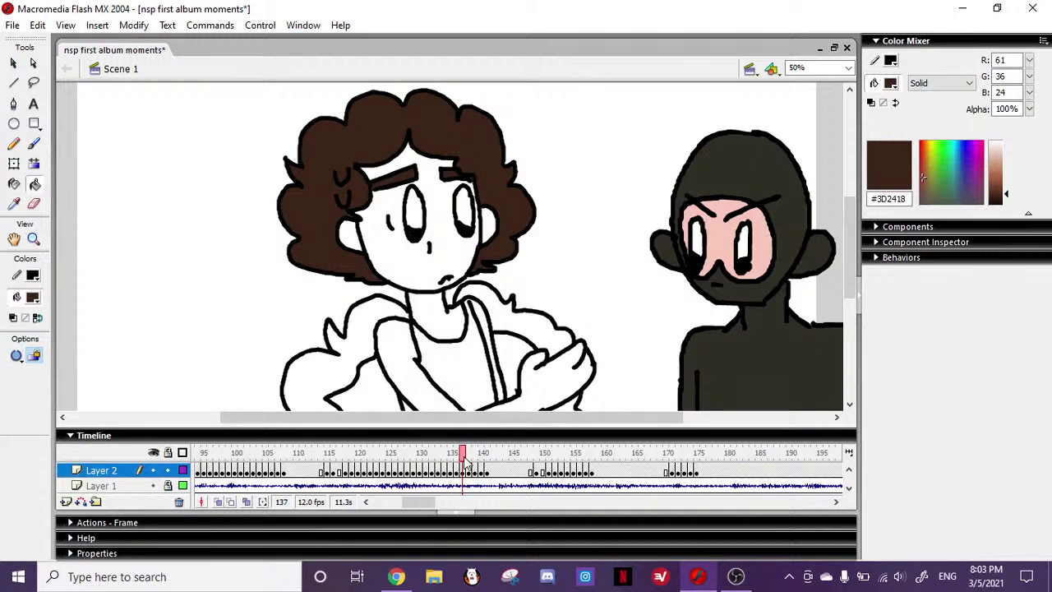
pyautogui.press('.')
pyautogui.click(328, 211)
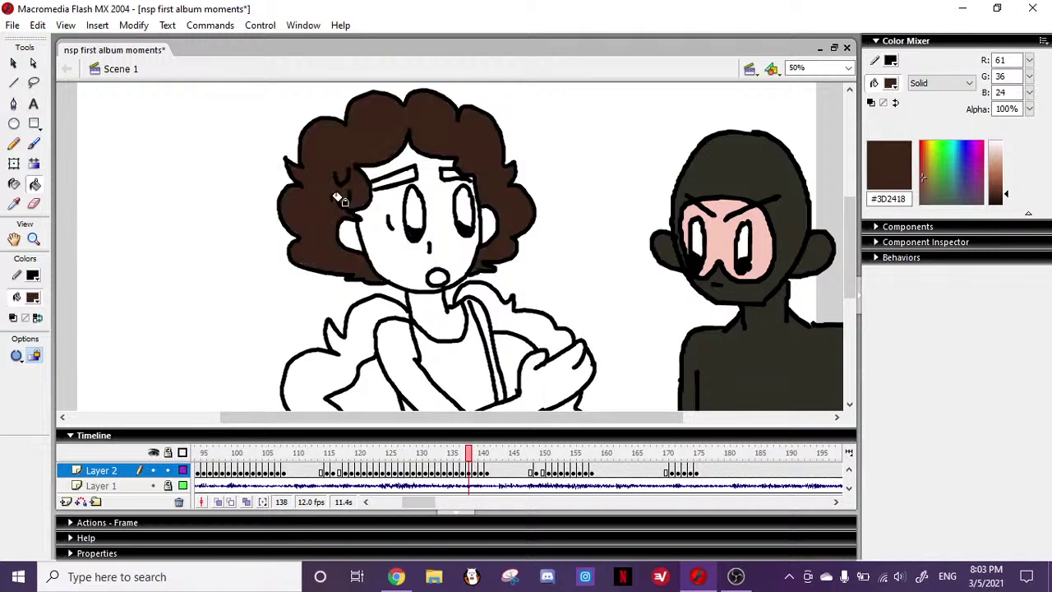
pyautogui.click(413, 170)
pyautogui.click(449, 169)
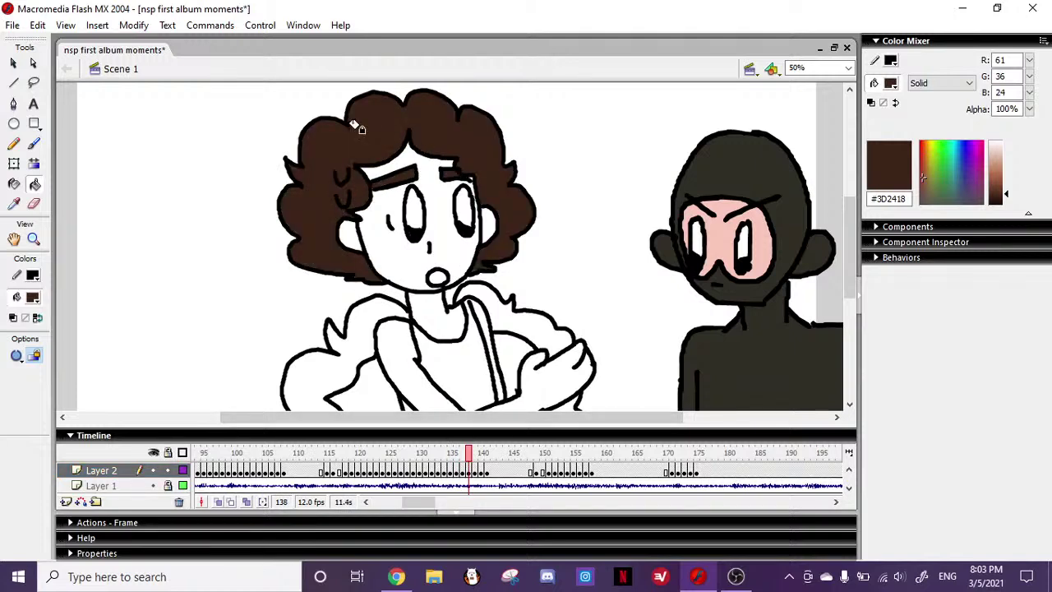
pyautogui.click(37, 144)
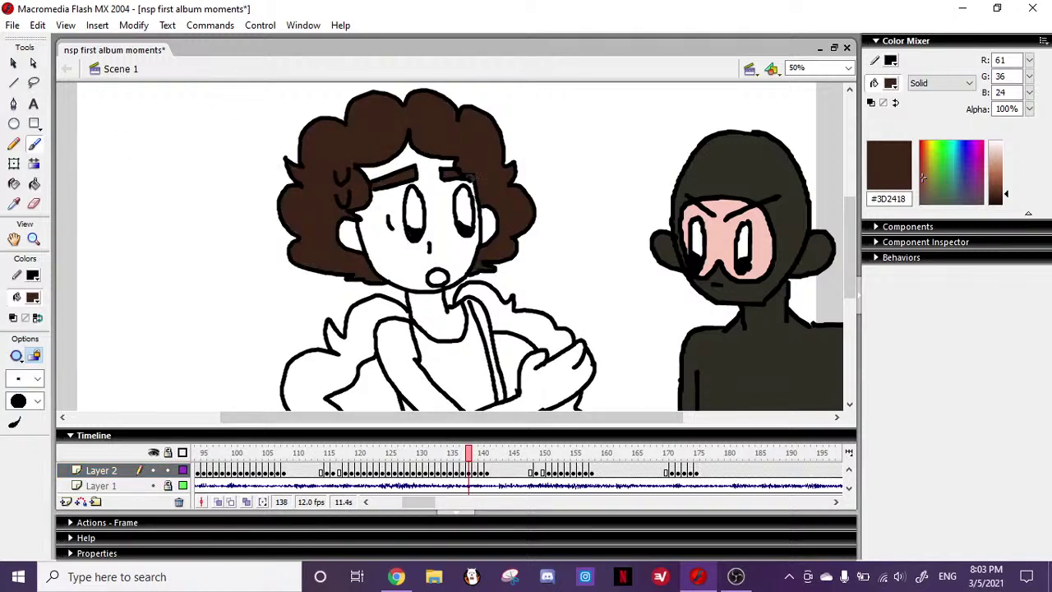
# - Fill the character's hair and both eyebrows dark brown on frame 139 and touch up the hairline gap
pyautogui.click(35, 184)
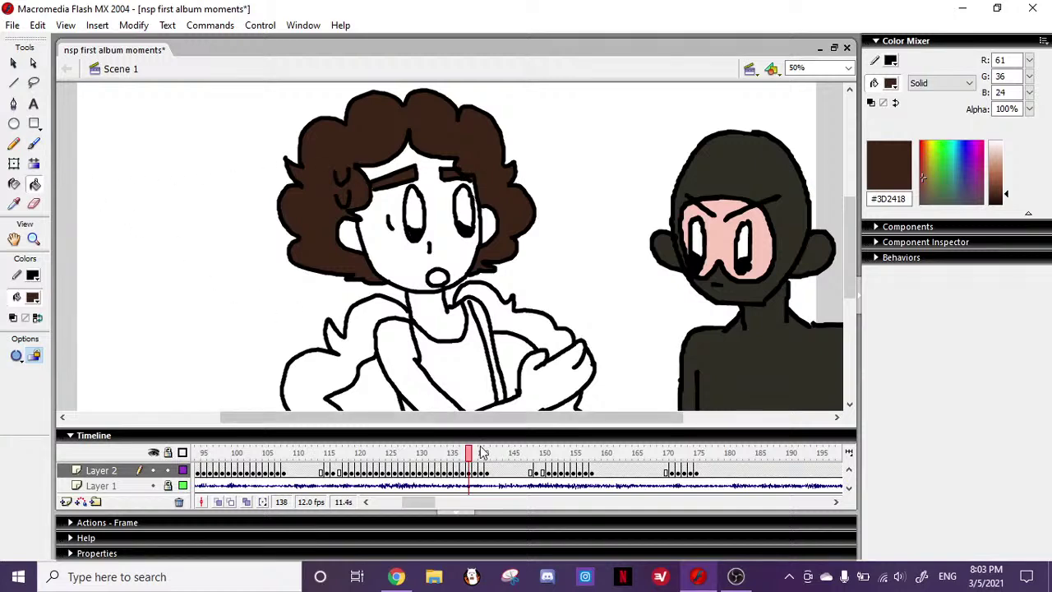
pyautogui.click(475, 459)
pyautogui.click(330, 245)
pyautogui.click(411, 174)
pyautogui.click(448, 174)
pyautogui.click(34, 145)
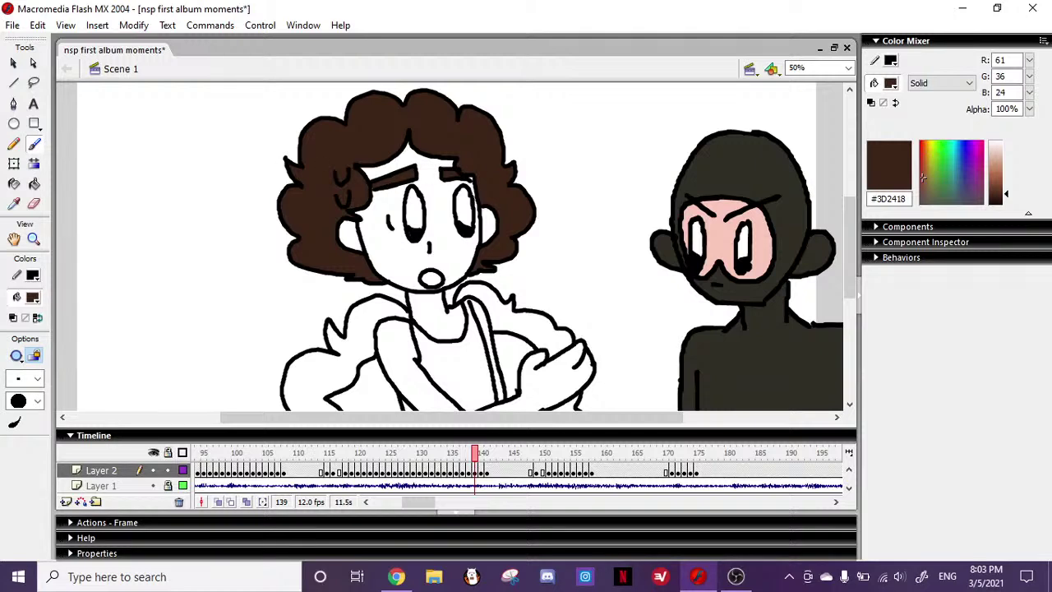
# - Fill the hair and both eyebrows with the same dark brown on frame 140 and touch up the hairline gap
pyautogui.click(483, 459)
pyautogui.click(35, 184)
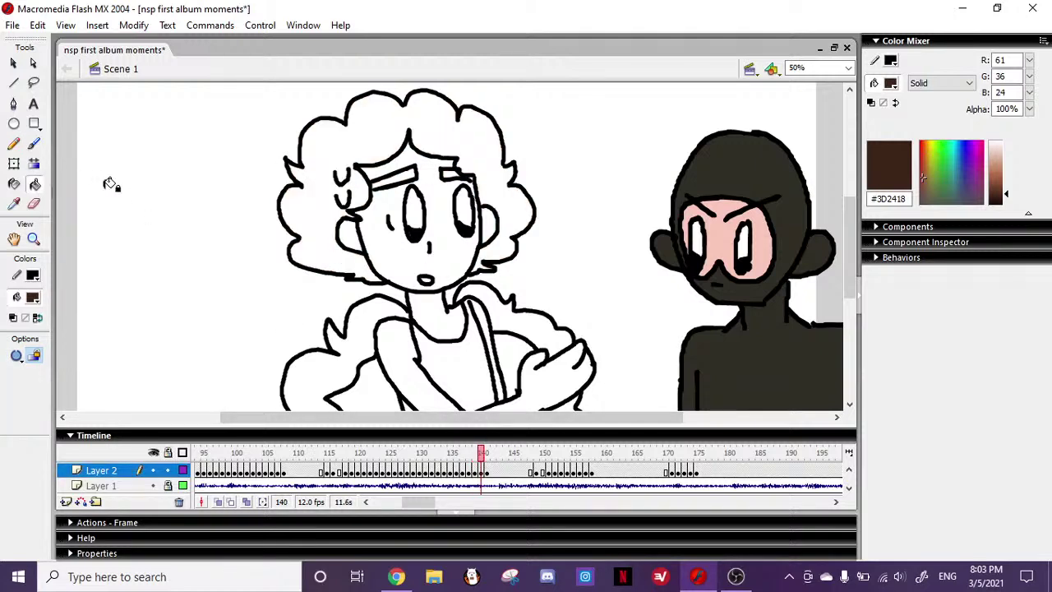
pyautogui.click(306, 209)
pyautogui.click(402, 175)
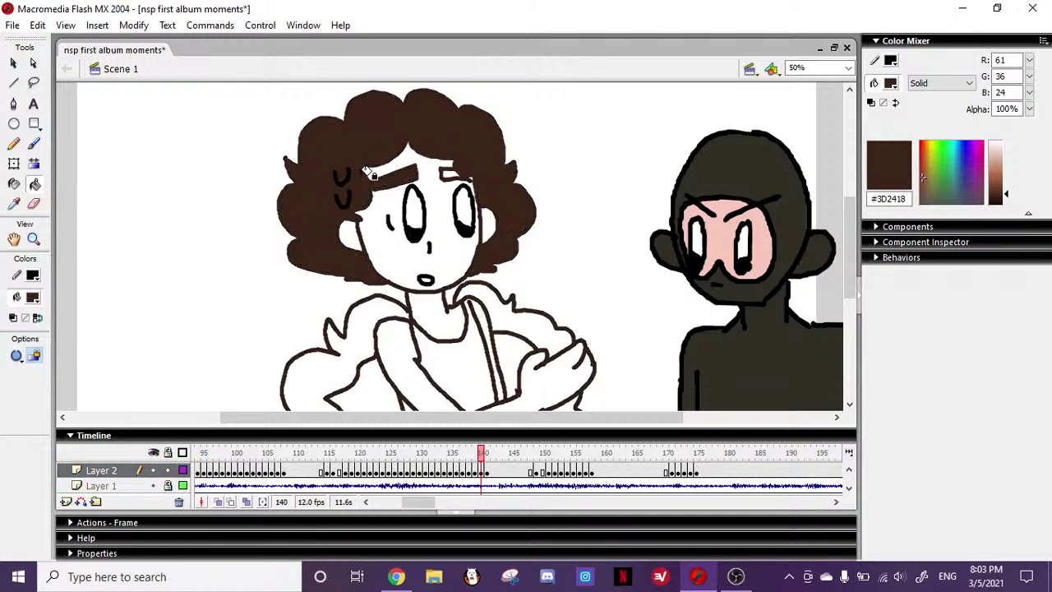
pyautogui.click(457, 172)
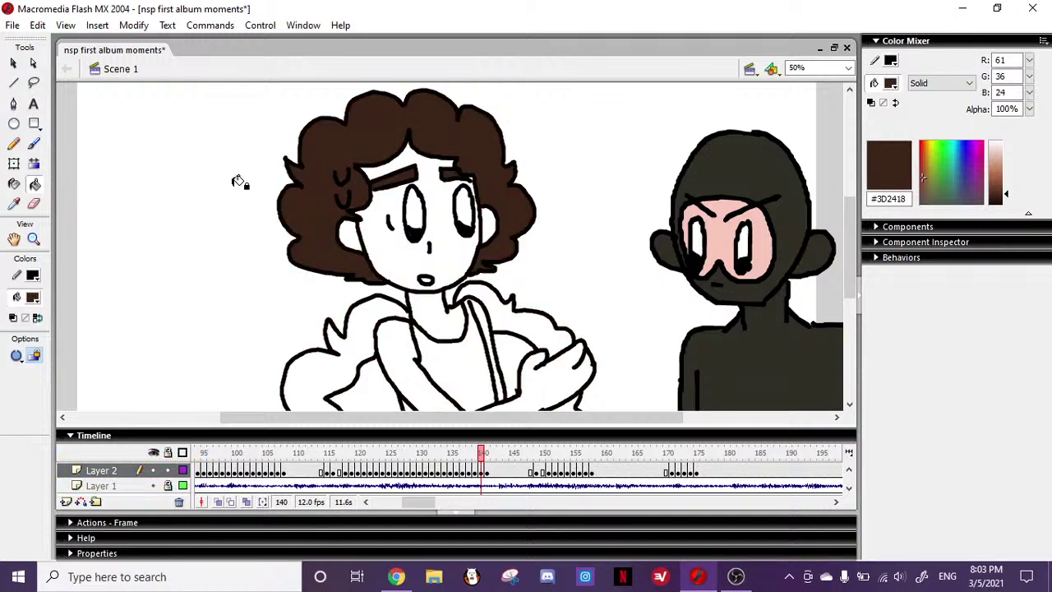
pyautogui.click(33, 144)
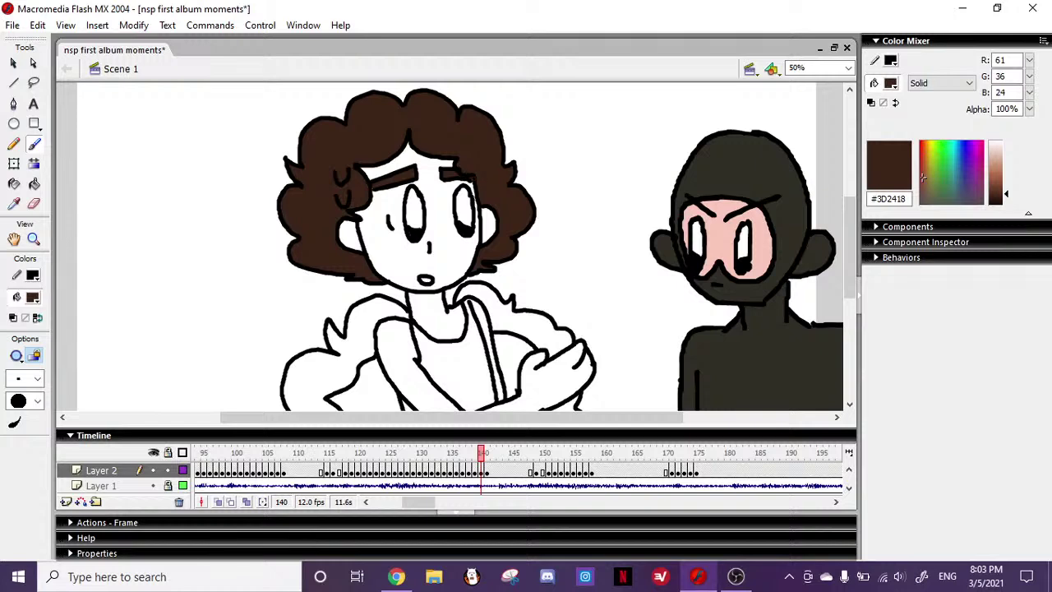
# - Fill the hair and both eyebrows dark brown on frame 141, touch up the hairline gap, and save the document
pyautogui.click(34, 185)
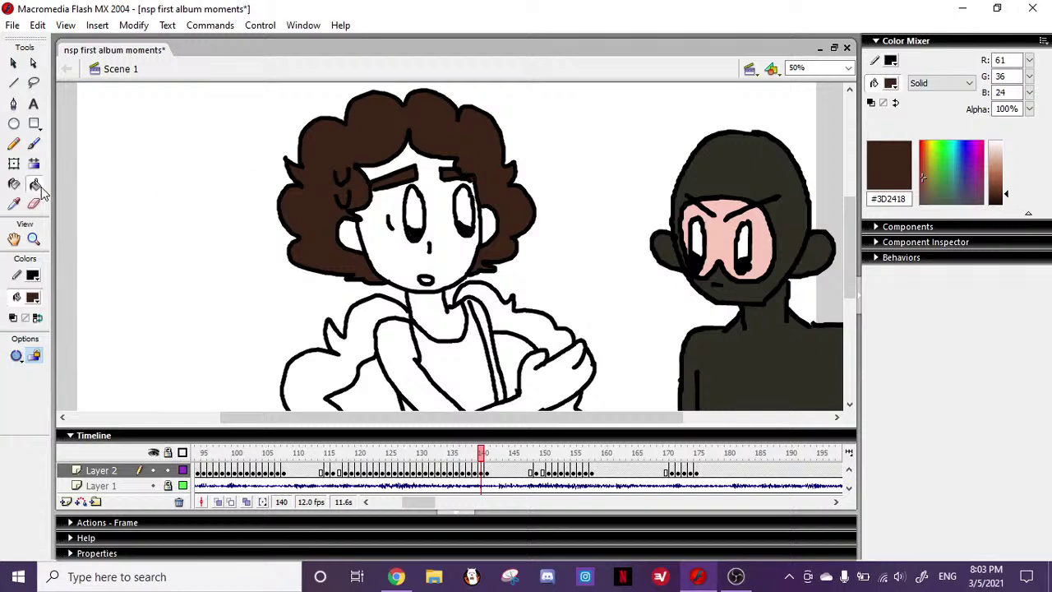
pyautogui.click(488, 455)
pyautogui.click(319, 201)
pyautogui.click(399, 176)
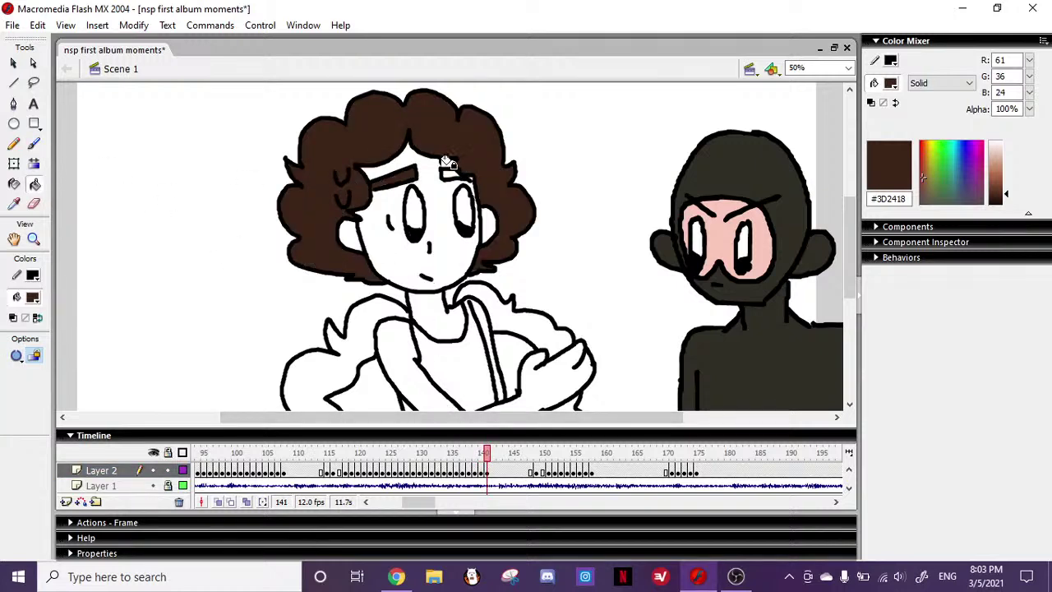
pyautogui.click(42, 143)
pyautogui.click(36, 145)
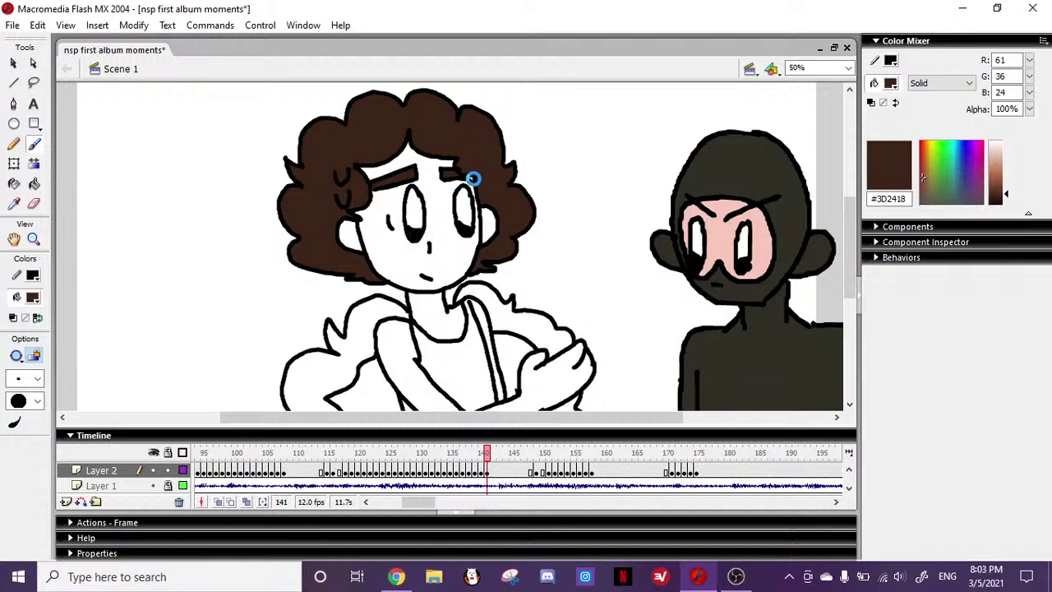
pyautogui.hotkey('ctrl', 's')
# - Sample the skin colour #F9C7BB from the character's face in the close-up on frame 149 with the Eyedropper
pyautogui.click(533, 454)
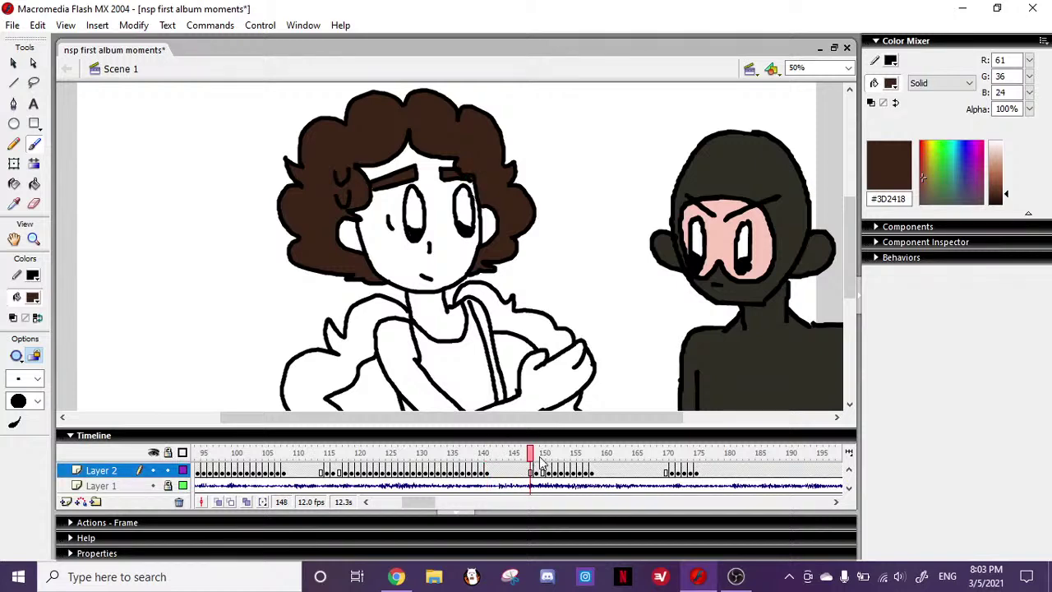
pyautogui.click(538, 455)
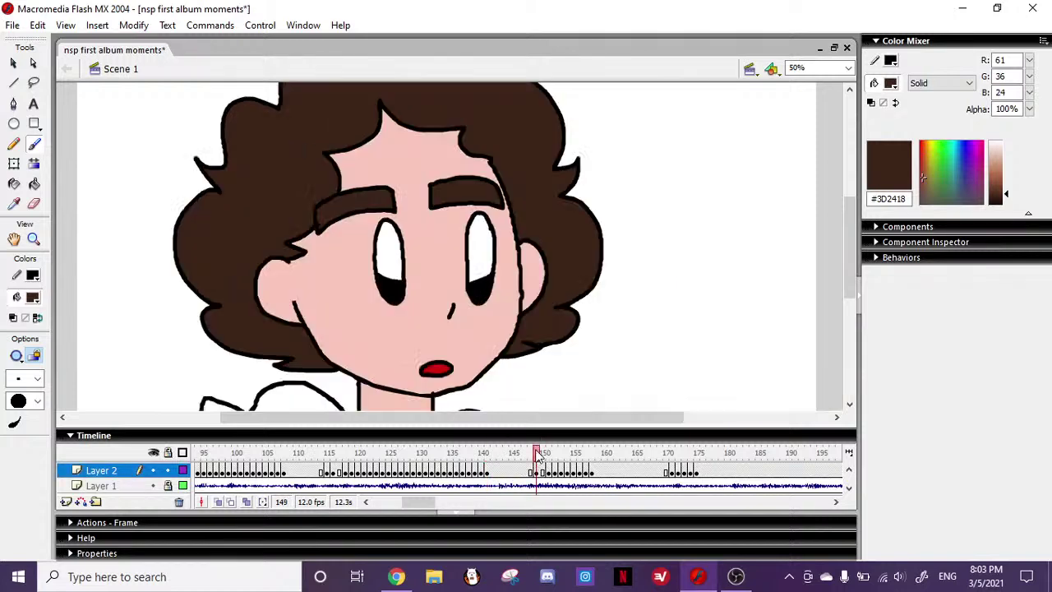
pyautogui.click(17, 205)
pyautogui.click(328, 294)
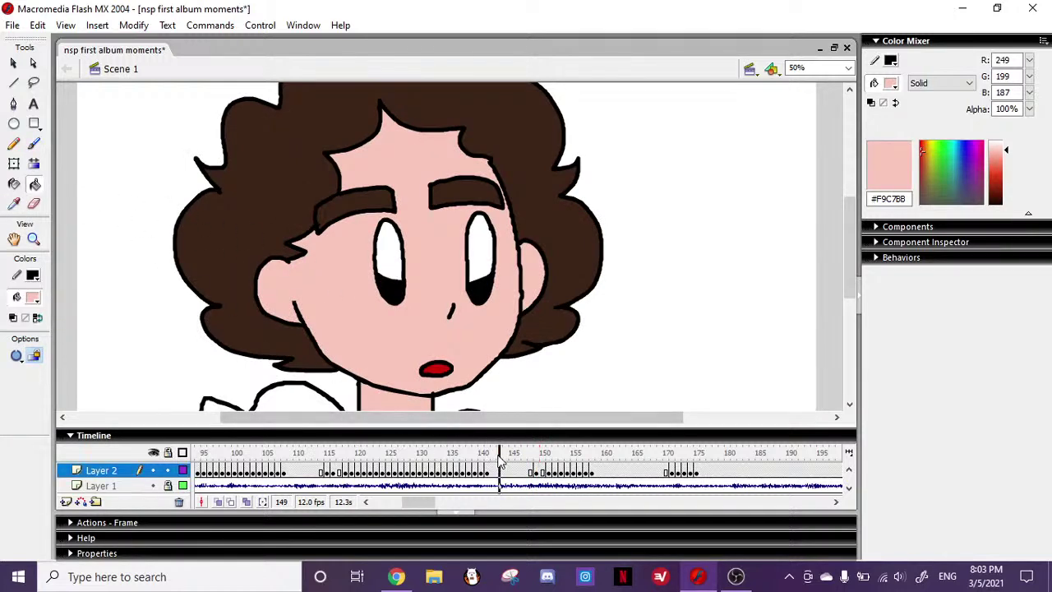
# - Fill the character's face, ears, neck, arm and the skin strip beside the open jacket with #F9C7BB on frame 143
pyautogui.click(499, 455)
pyautogui.click(352, 233)
pyautogui.click(488, 223)
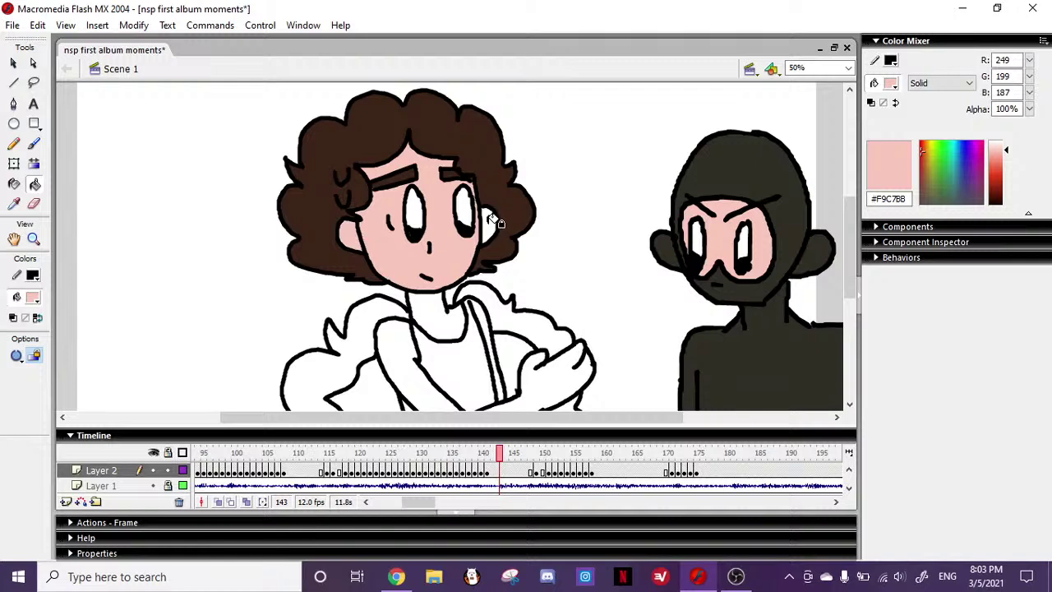
pyautogui.moveTo(849, 231); pyautogui.dragTo(844, 256)
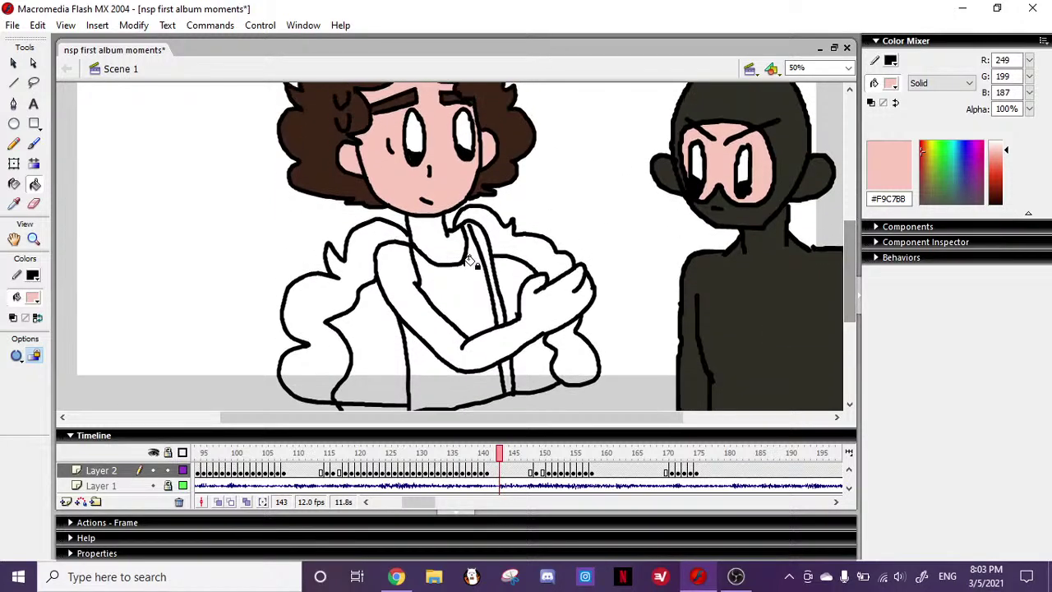
pyautogui.click(439, 245)
pyautogui.click(497, 245)
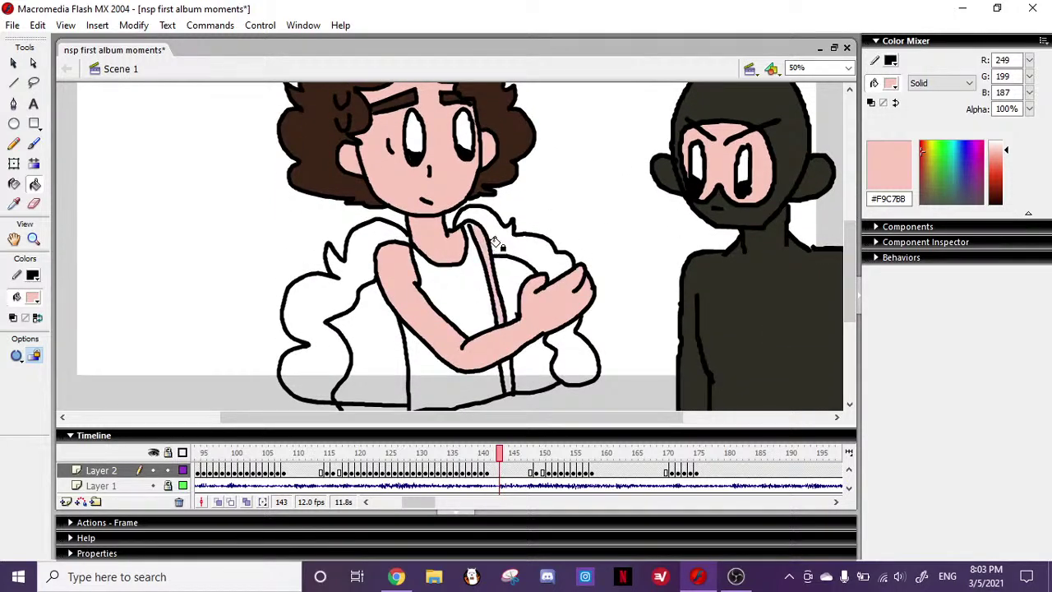
# - Fill the face, ears, neck, arm and shoulder strip with the sampled skin colour on frame 140
pyautogui.click(483, 460)
pyautogui.click(439, 238)
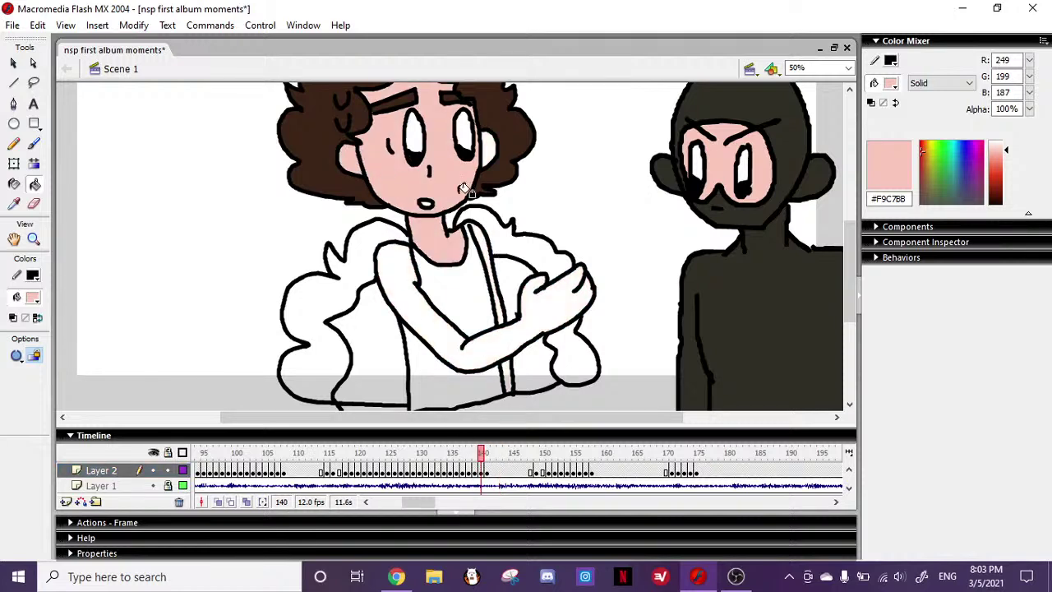
pyautogui.click(402, 269)
pyautogui.click(494, 302)
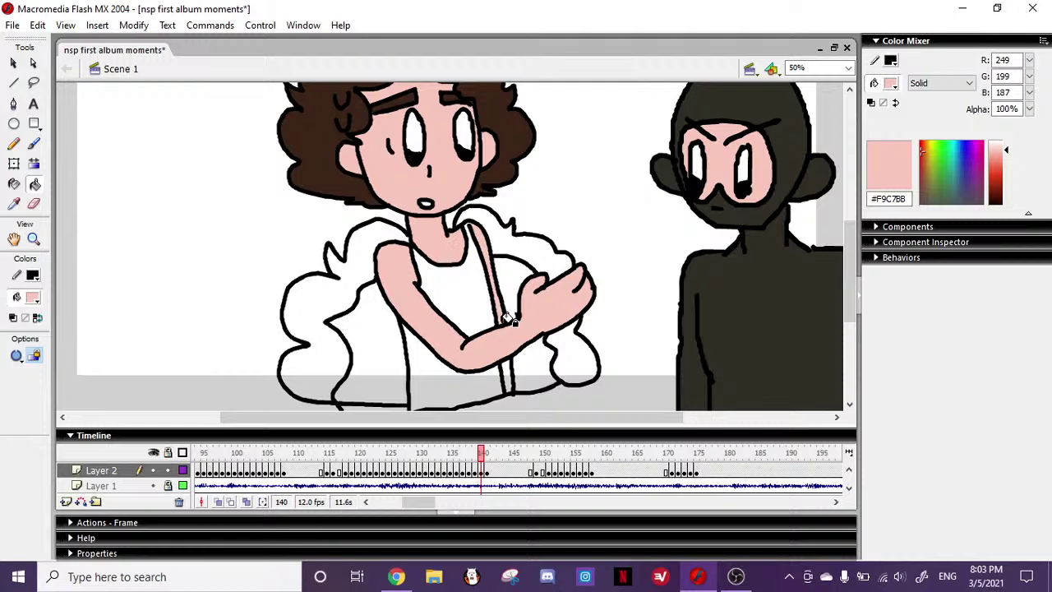
# - Fill the character's arm, neck, shoulder strip, ears and face with the skin colour on frame 139
pyautogui.click(476, 459)
pyautogui.click(409, 260)
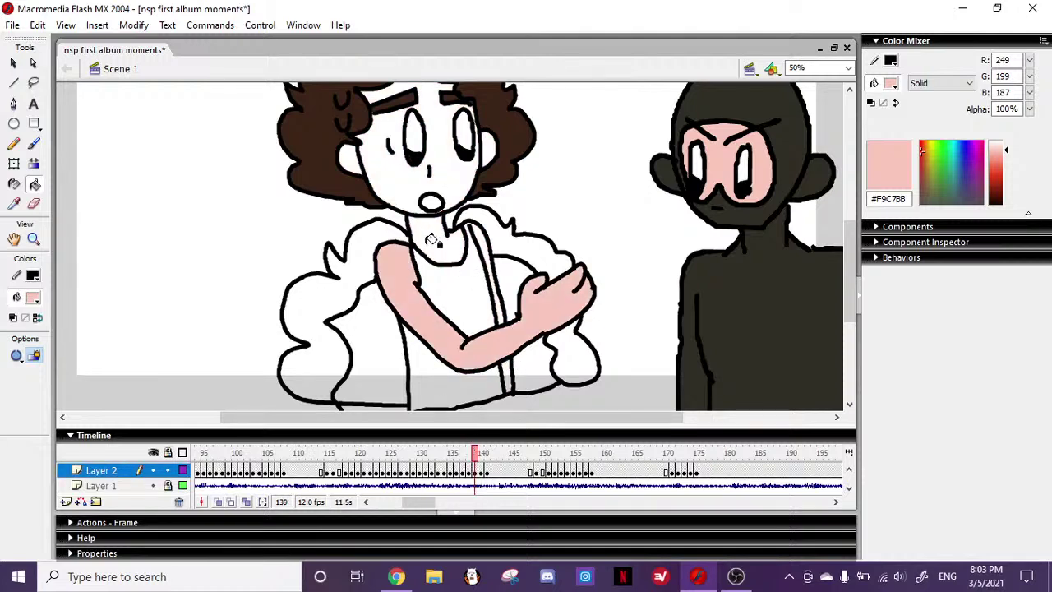
pyautogui.click(429, 240)
pyautogui.click(483, 234)
pyautogui.click(352, 158)
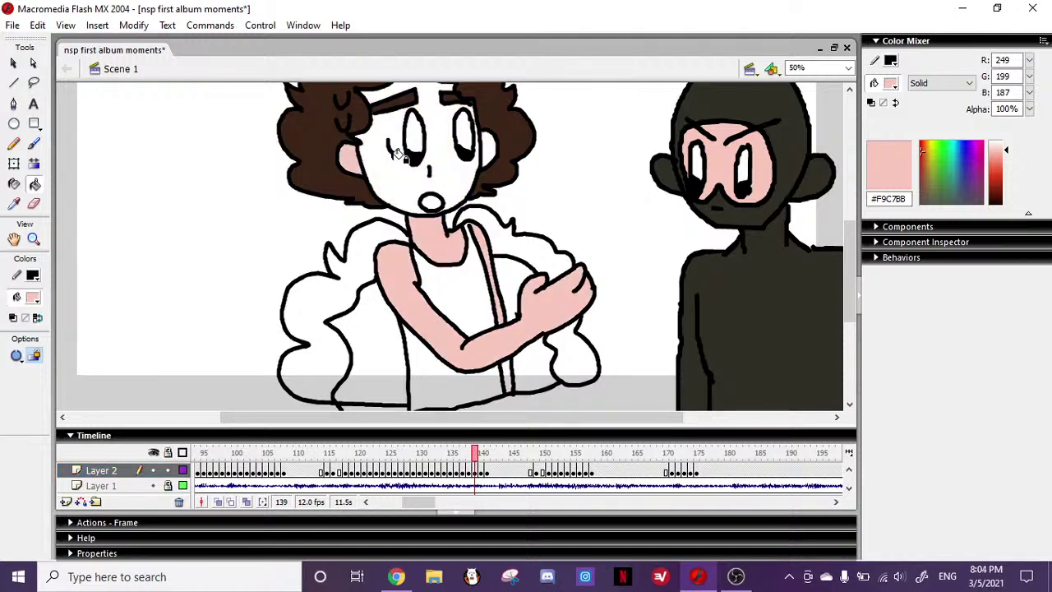
pyautogui.click(393, 153)
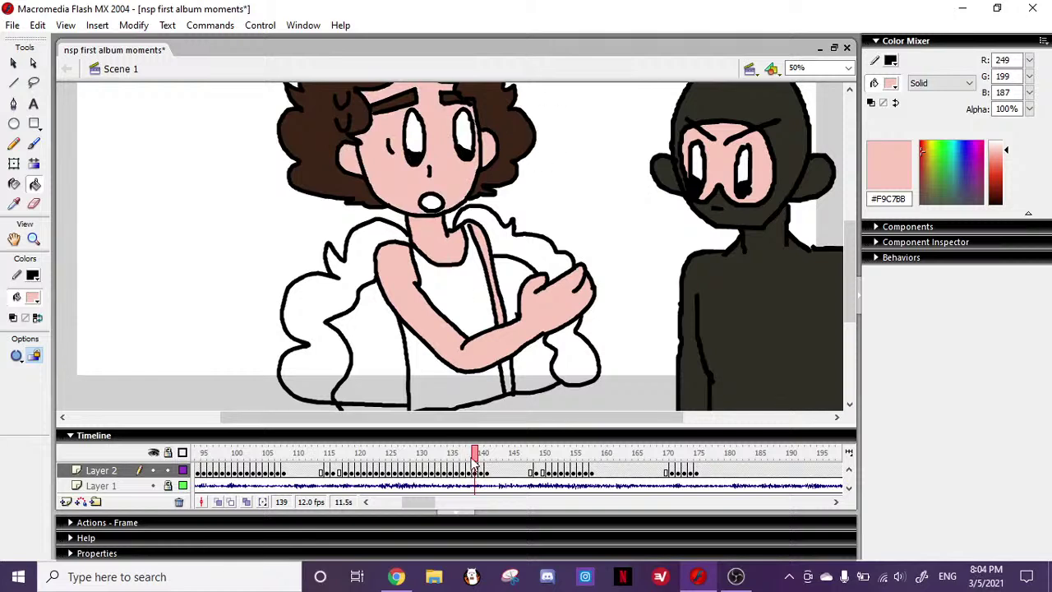
# - Fill the character's neck, face, ears, arm and shoulder strip with the skin colour on frame 138
pyautogui.click(470, 457)
pyautogui.click(421, 239)
pyautogui.click(403, 165)
pyautogui.click(352, 157)
pyautogui.click(415, 255)
pyautogui.click(485, 236)
# - Fill the character's arm, neck, shoulder strip, both ears and face with the skin colour on frame 137
pyautogui.click(462, 457)
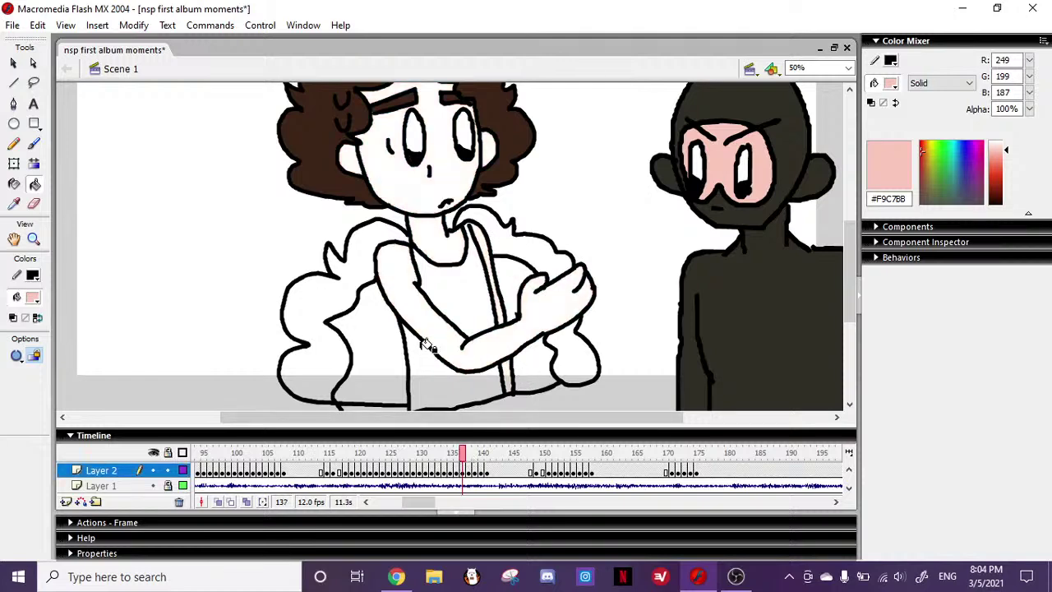
pyautogui.click(421, 257)
pyautogui.click(440, 245)
pyautogui.click(487, 240)
pyautogui.click(355, 158)
pyautogui.click(393, 160)
pyautogui.click(489, 149)
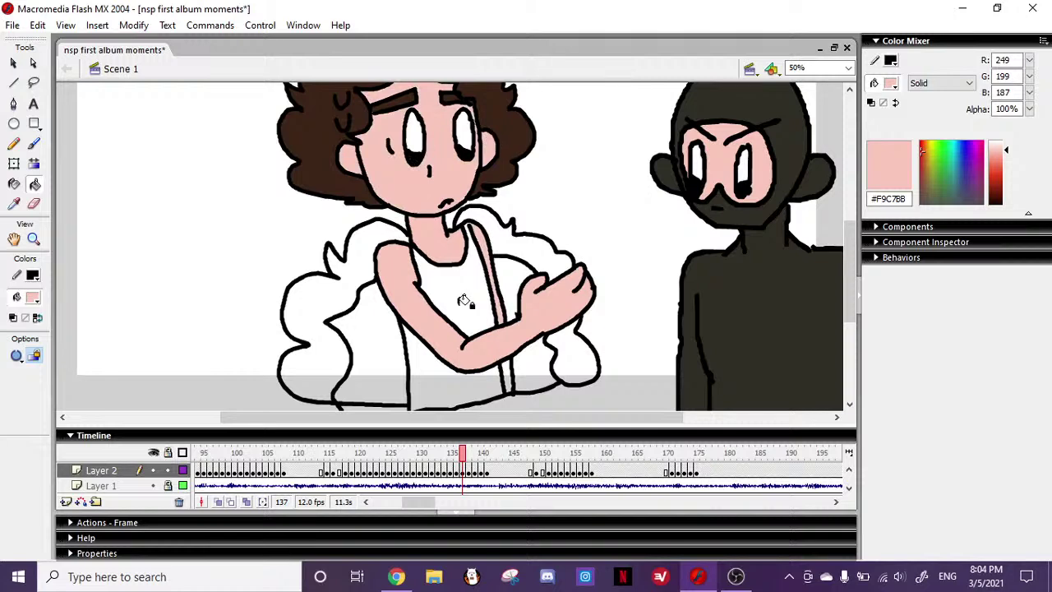
# - Fill the character's neck, face, both ears, arm and shoulder strip with the skin colour on frame 136
pyautogui.click(456, 463)
pyautogui.click(429, 215)
pyautogui.click(409, 182)
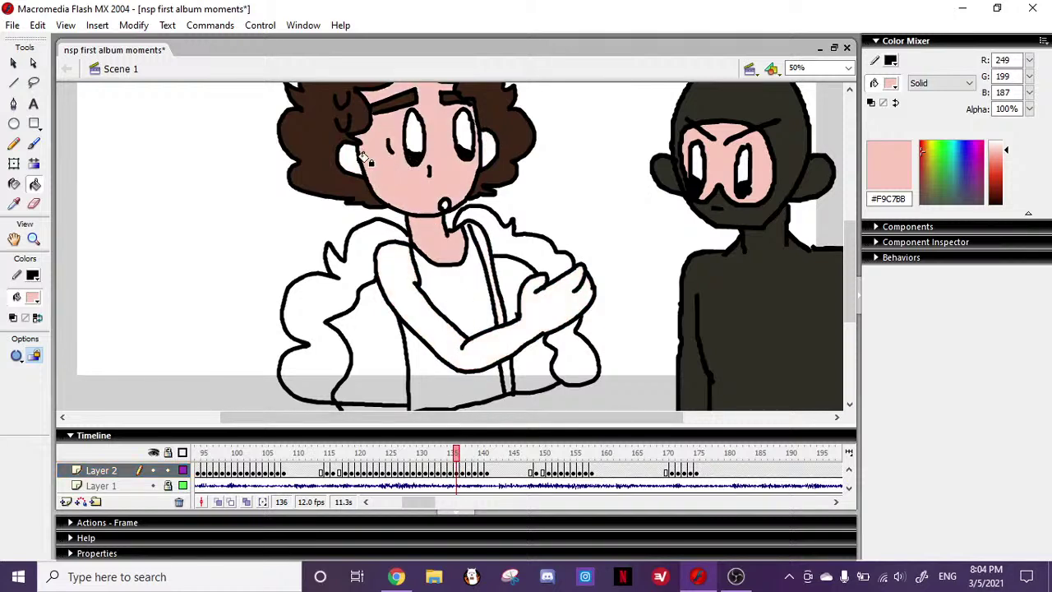
pyautogui.click(354, 158)
pyautogui.click(491, 148)
pyautogui.click(400, 265)
pyautogui.click(483, 240)
pyautogui.click(507, 379)
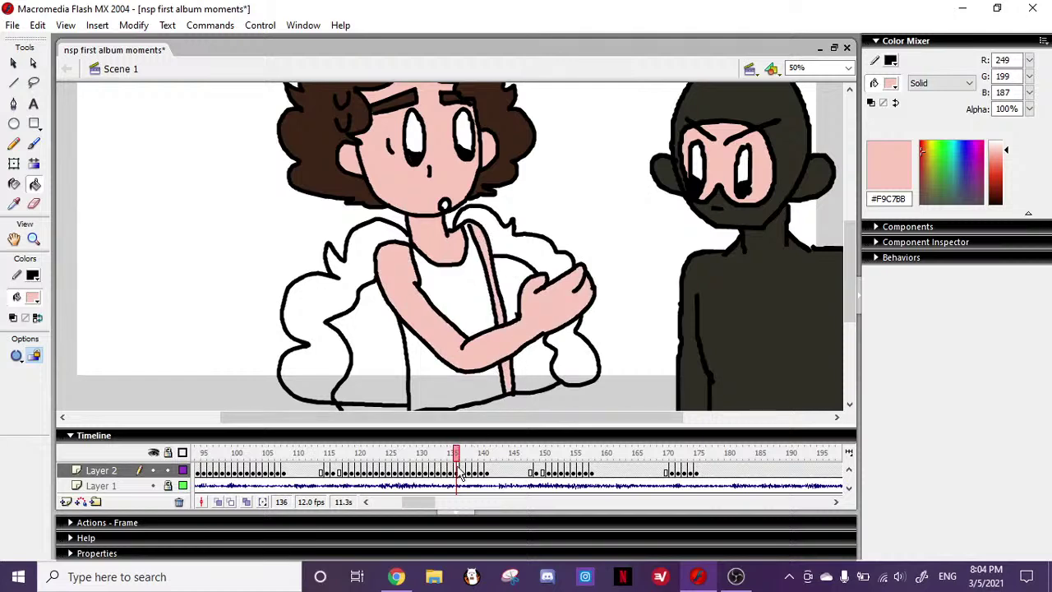
# - Fill the character's arm, neck, shoulder strip, both ears and face with the skin colour on frame 135
pyautogui.click(451, 463)
pyautogui.click(404, 265)
pyautogui.click(493, 277)
pyautogui.click(513, 371)
pyautogui.click(358, 159)
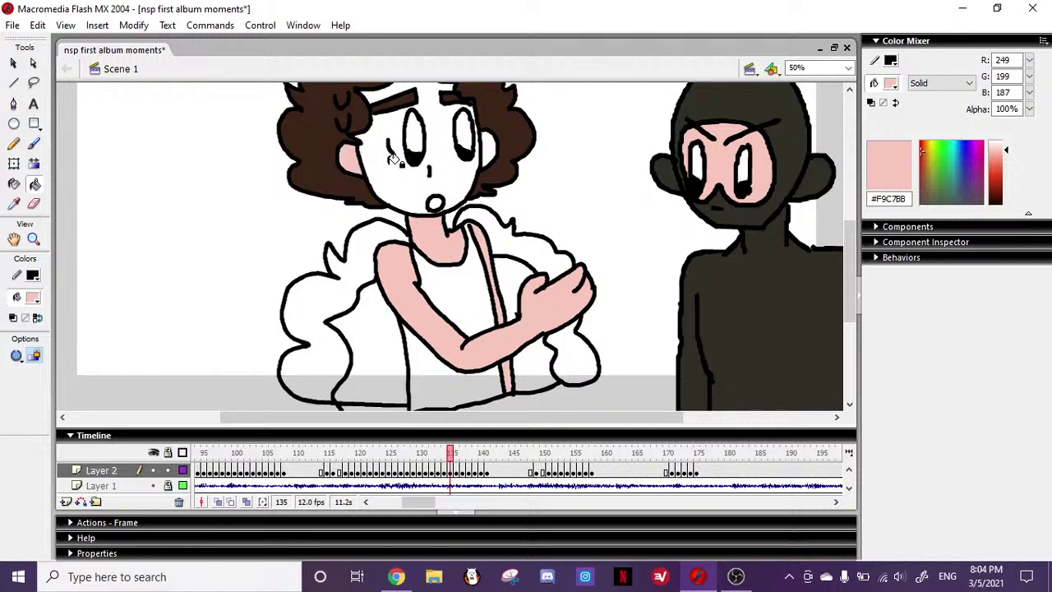
pyautogui.click(388, 156)
pyautogui.click(491, 146)
# - Fill the character's face, both ears, neck, arm and shoulder strip with the skin colour on frame 134
pyautogui.click(445, 463)
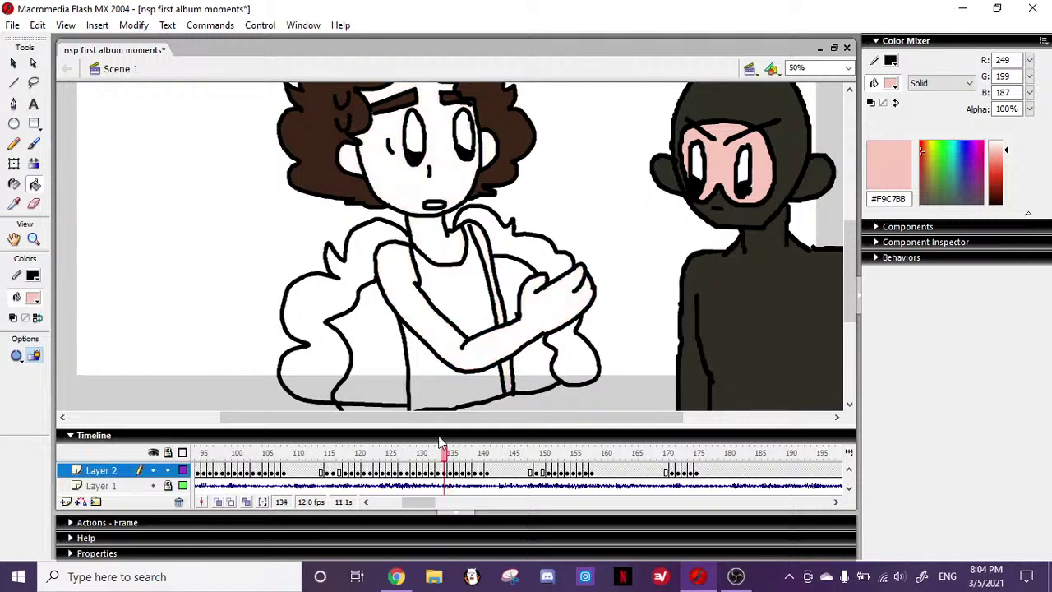
pyautogui.click(404, 175)
pyautogui.click(491, 149)
pyautogui.click(438, 233)
pyautogui.click(410, 276)
pyautogui.click(488, 245)
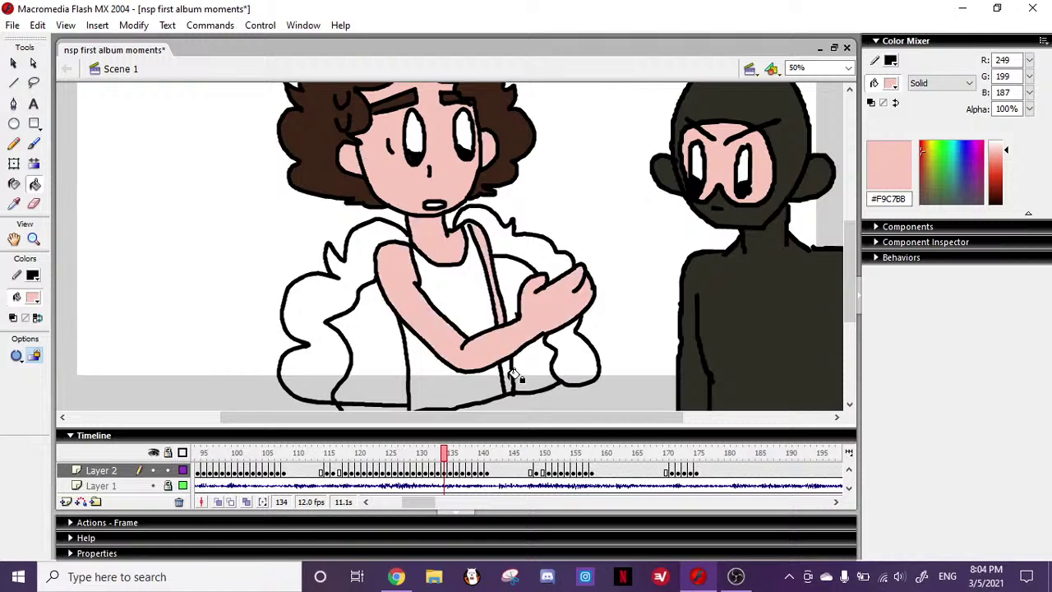
pyautogui.scroll(2, 852, 236)
pyautogui.scroll(-2, 852, 237)
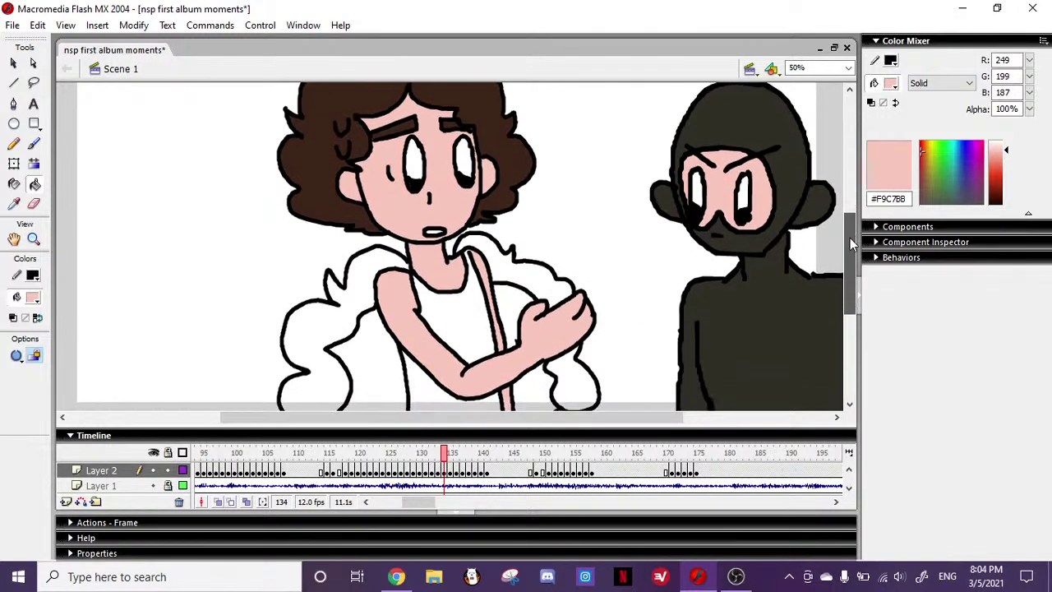
# - Fill the character's arm, neck, shoulder strip, face and both ears with the skin colour on frame 133
pyautogui.click(439, 465)
pyautogui.click(407, 280)
pyautogui.click(437, 239)
pyautogui.click(490, 245)
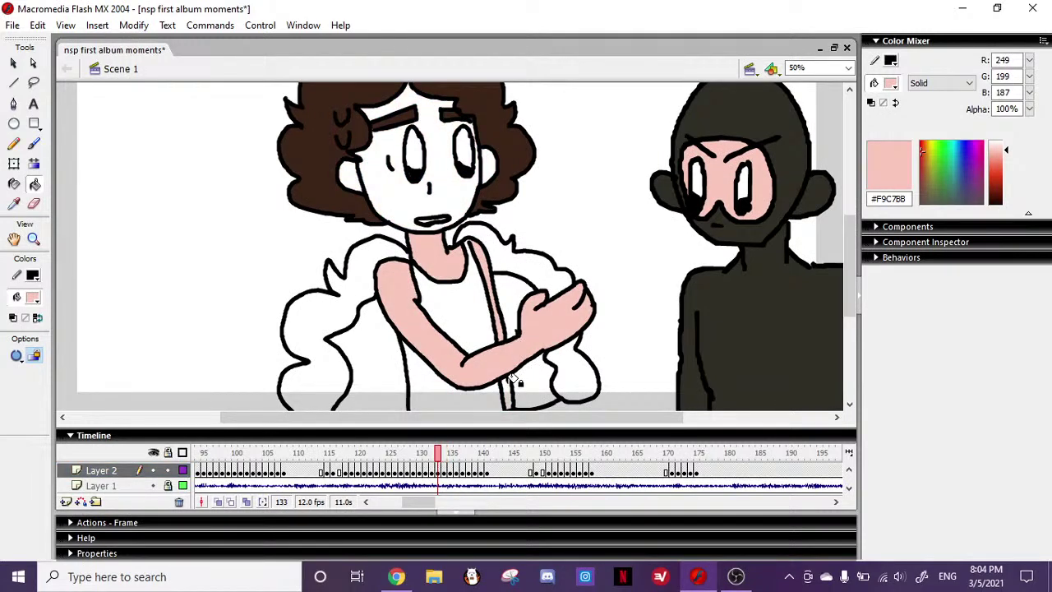
pyautogui.click(364, 161)
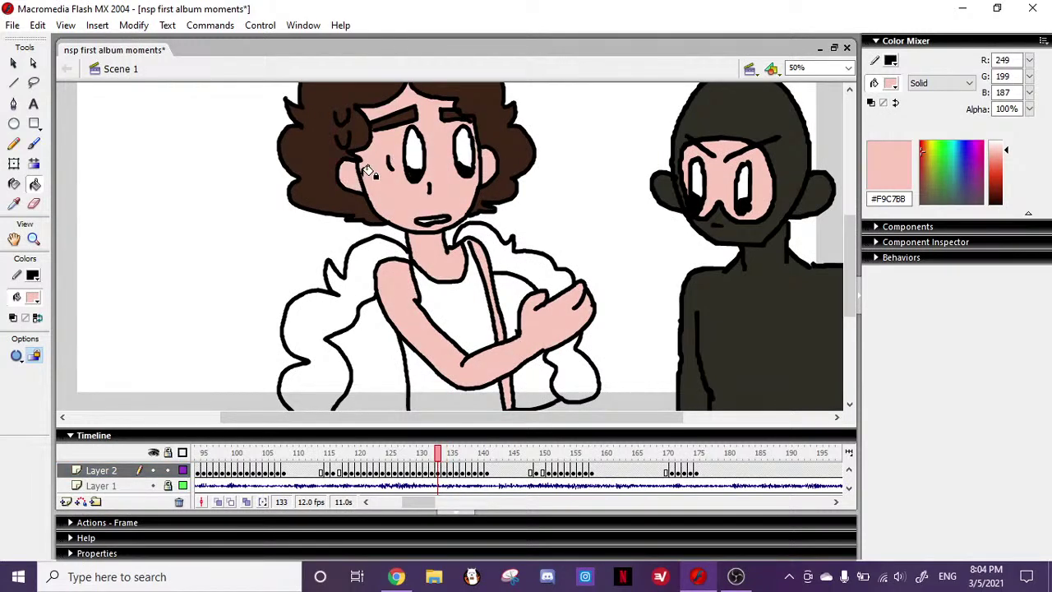
# - Fill the character's arm, neck, shoulder strip, ears and face with the skin colour on frame 132
pyautogui.click(432, 454)
pyautogui.click(412, 294)
pyautogui.click(440, 255)
pyautogui.click(492, 252)
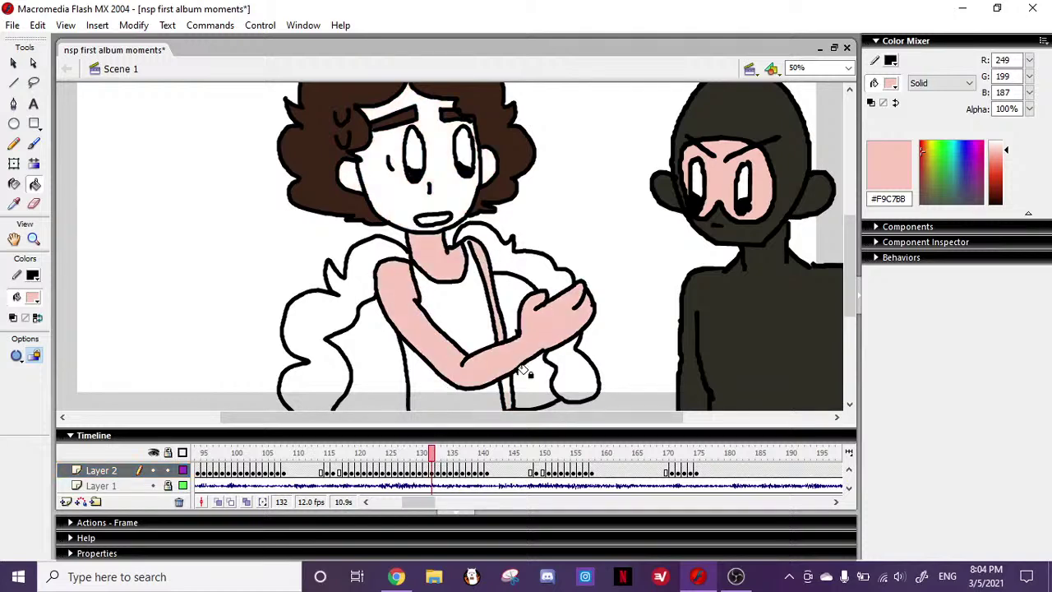
pyautogui.click(356, 171)
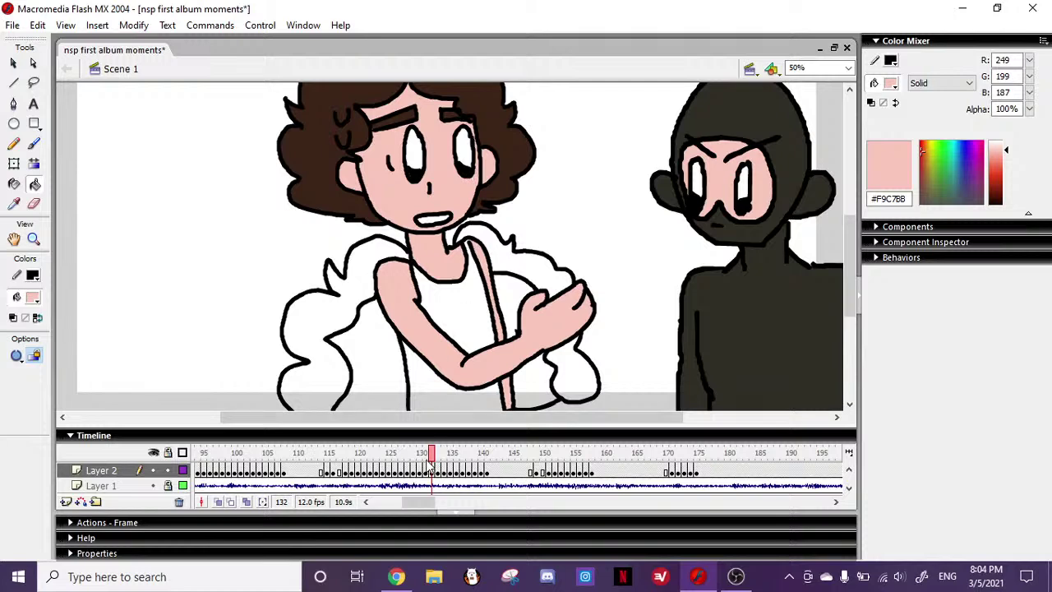
# - Fill the character's arm, neck, shoulder strip, face and ears with the skin colour on frame 131
pyautogui.click(425, 455)
pyautogui.click(388, 291)
pyautogui.click(424, 265)
pyautogui.click(490, 251)
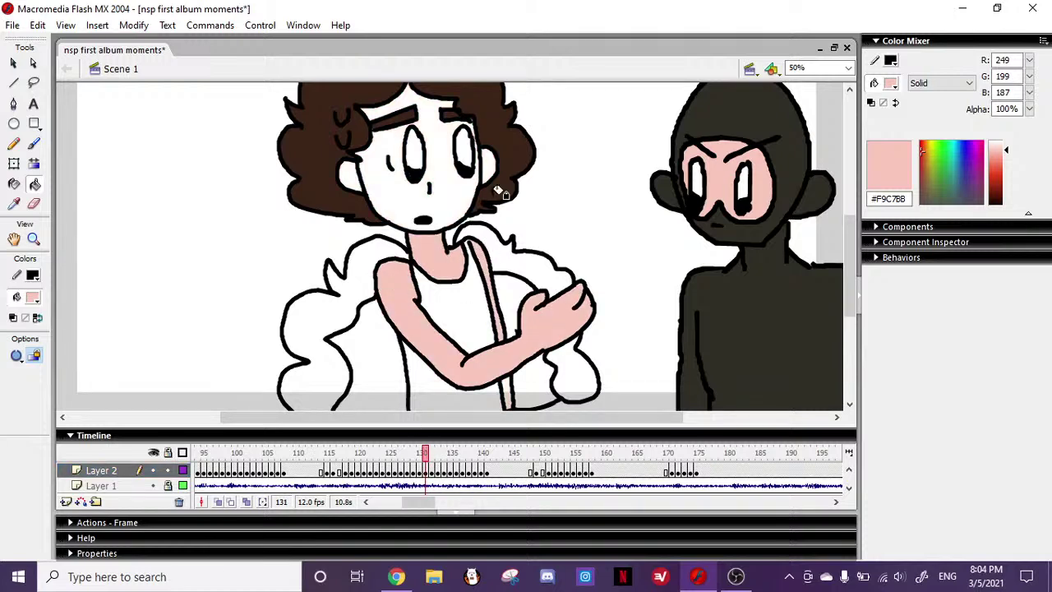
pyautogui.click(372, 171)
pyautogui.click(347, 174)
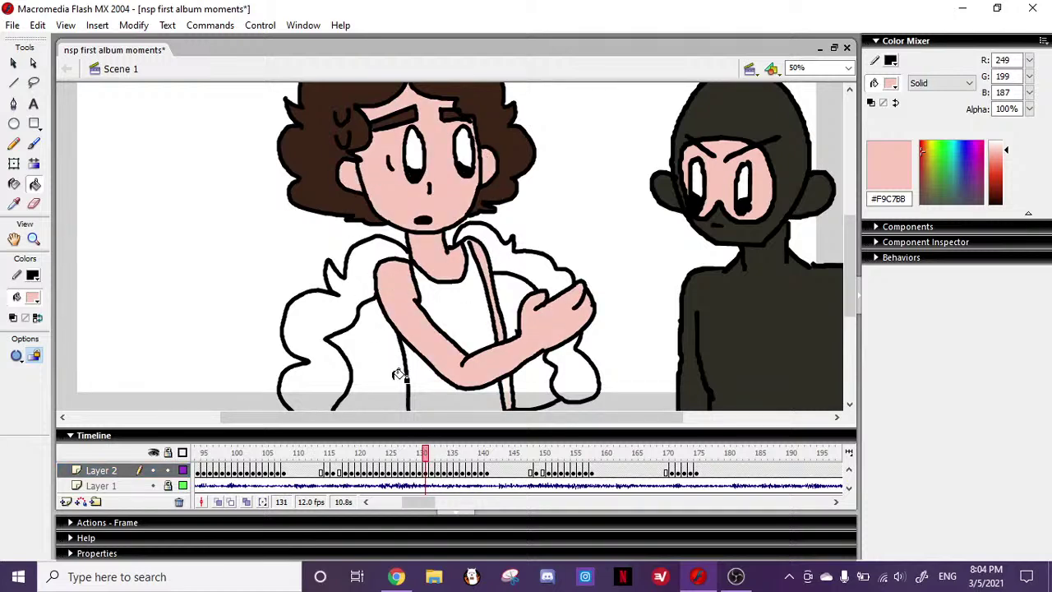
# - Fill the character's arm, neck, shoulder strip, face and both ears with the skin colour on frame 130
pyautogui.click(419, 454)
pyautogui.click(404, 292)
pyautogui.click(436, 250)
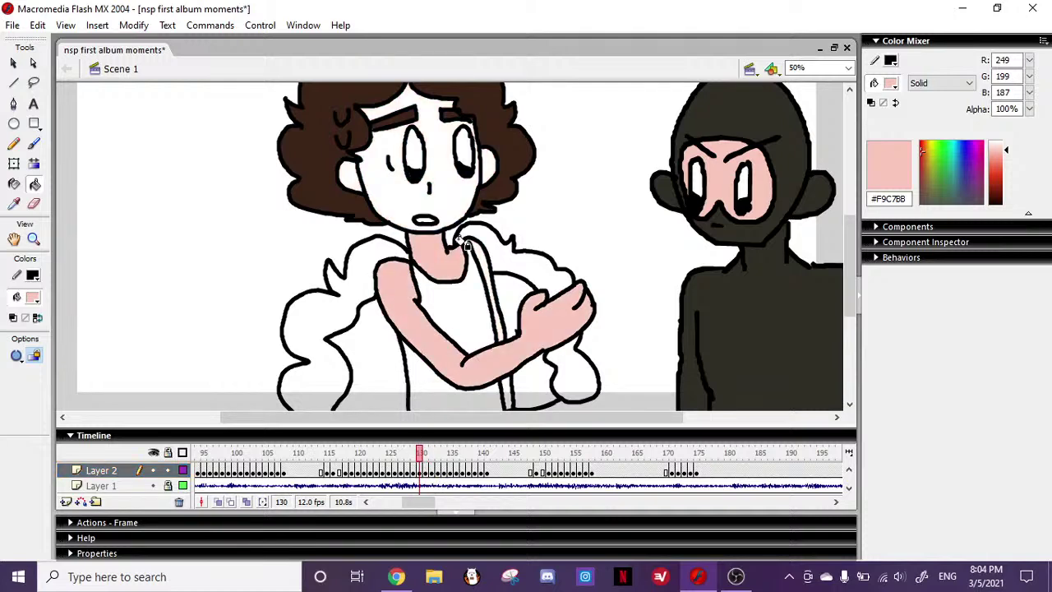
pyautogui.click(487, 248)
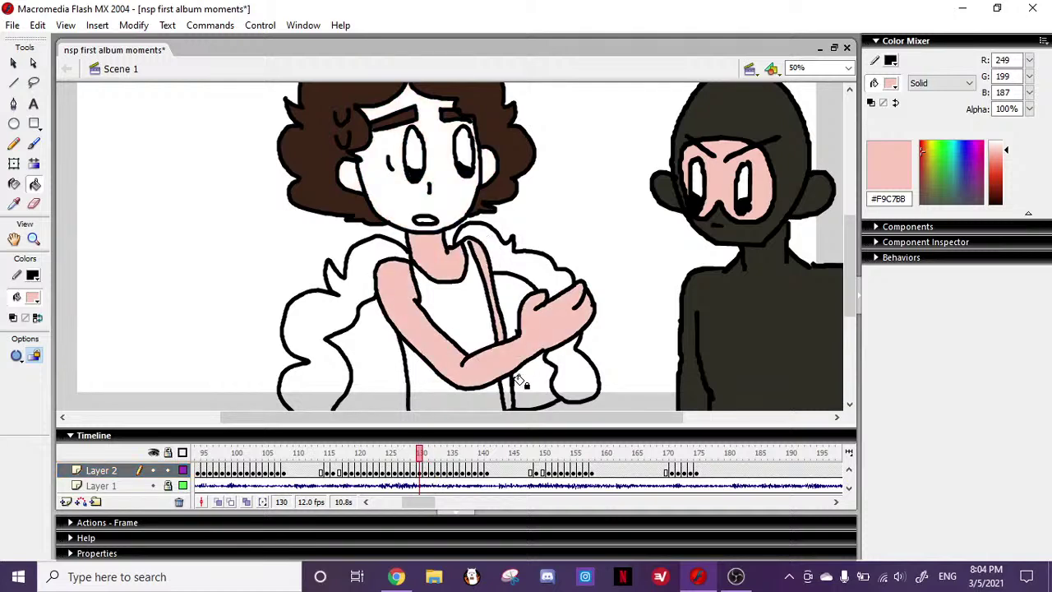
pyautogui.click(449, 169)
pyautogui.click(349, 174)
pyautogui.click(491, 162)
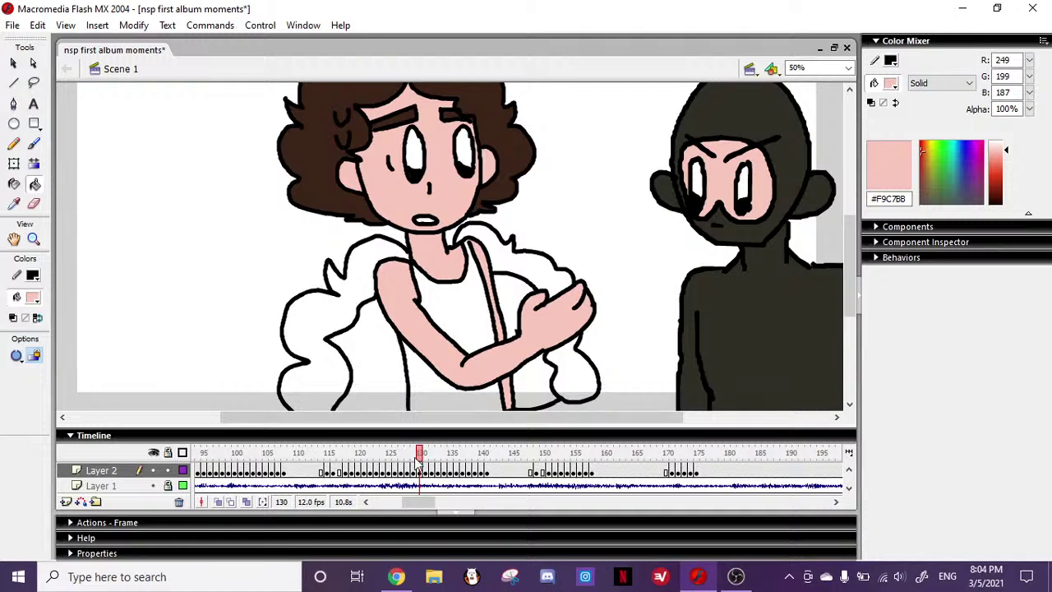
# - Fill the character's arm, neck, shoulder strip, both ears and face with the skin colour on frame 129
pyautogui.click(414, 460)
pyautogui.click(407, 284)
pyautogui.click(436, 256)
pyautogui.click(502, 282)
pyautogui.click(513, 392)
pyautogui.click(349, 175)
pyautogui.click(452, 173)
pyautogui.click(493, 168)
# - Fill both of the character's arms, the neck, both ears and the face with the skin colour on frame 128
pyautogui.click(407, 459)
pyautogui.click(407, 312)
pyautogui.click(436, 265)
pyautogui.click(510, 303)
pyautogui.click(534, 362)
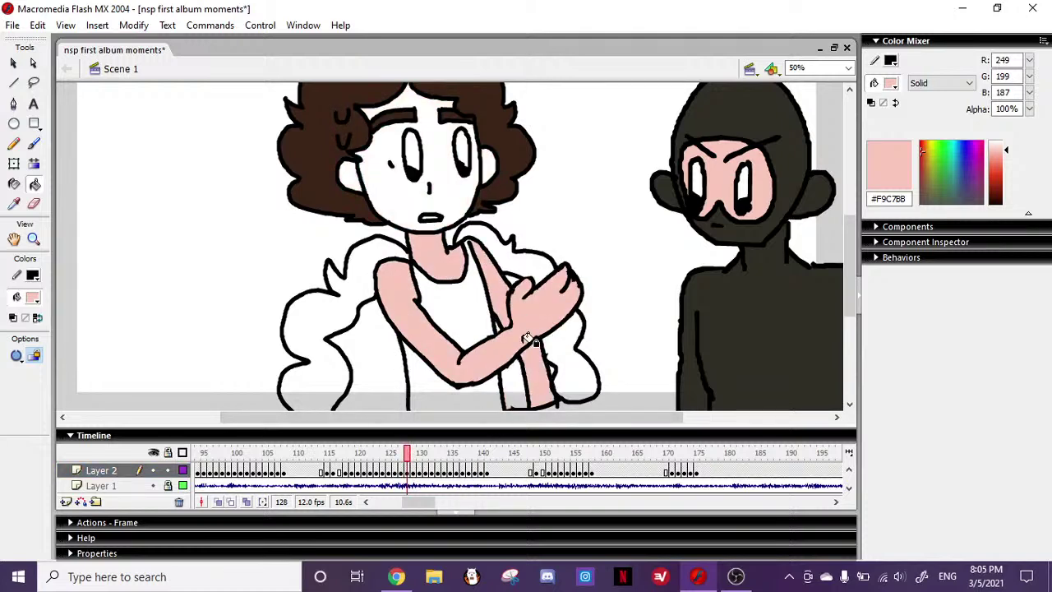
pyautogui.click(357, 171)
pyautogui.click(391, 171)
pyautogui.click(488, 156)
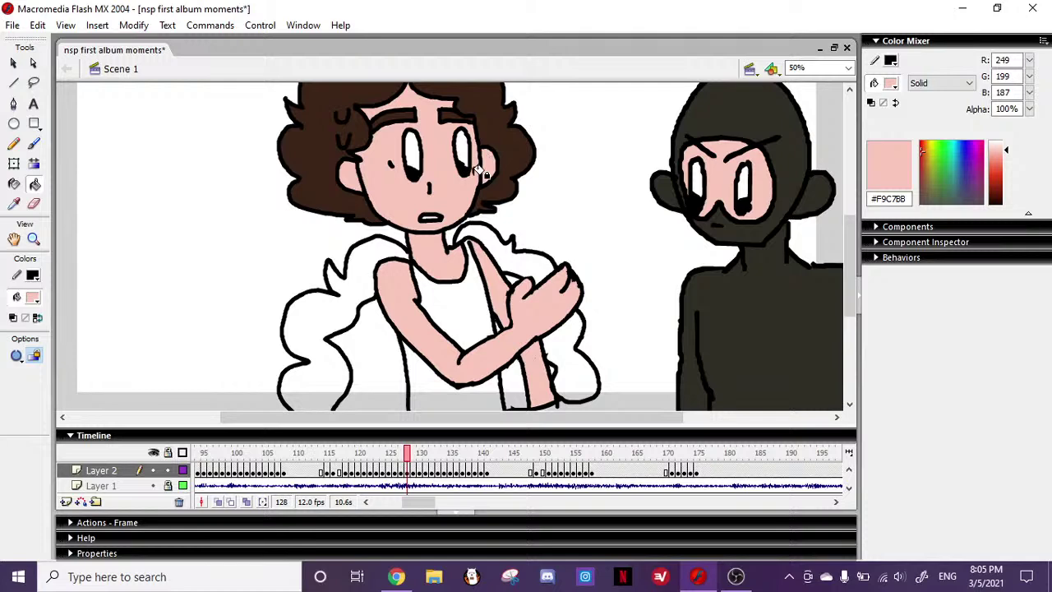
# - Fill the character's folded arm and neck with the skin colour on frame 127, undoing the fill that spills into the tank top
pyautogui.click(400, 454)
pyautogui.click(415, 301)
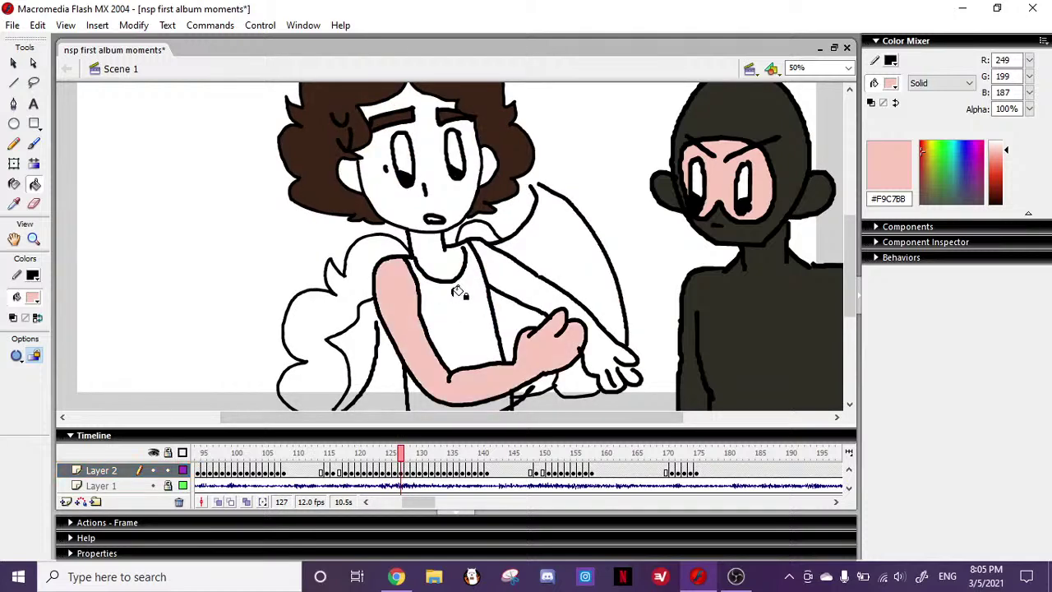
pyautogui.click(491, 248)
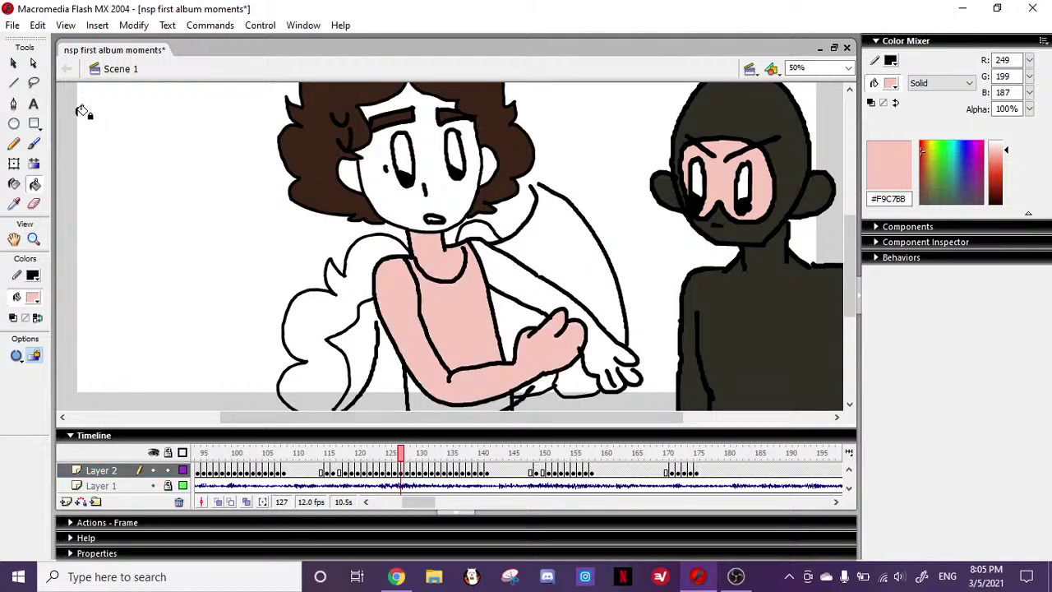
pyautogui.click(35, 145)
pyautogui.hotkey('ctrl', 'z')
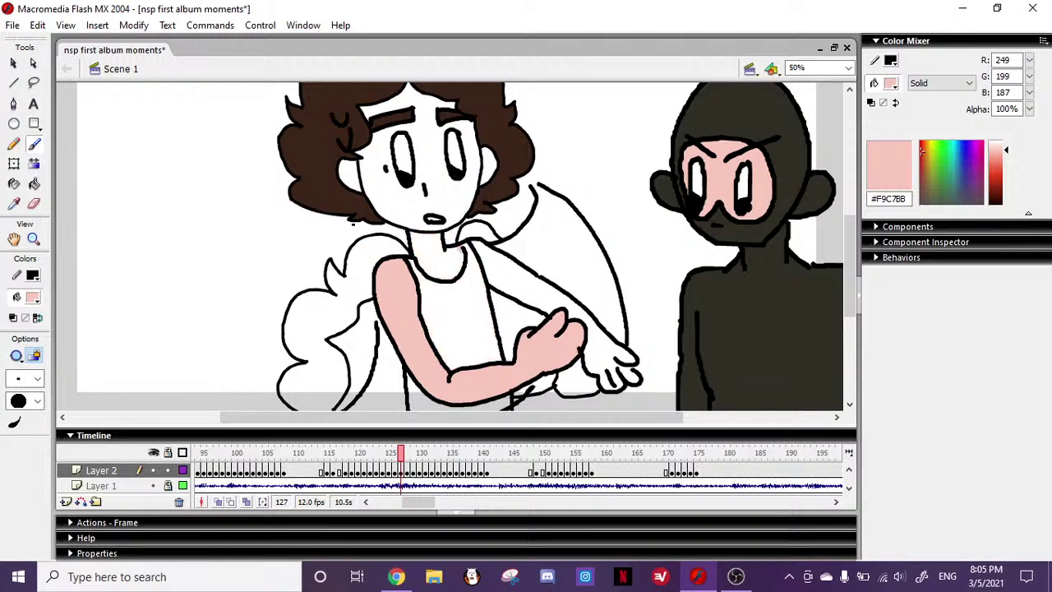
pyautogui.click(35, 185)
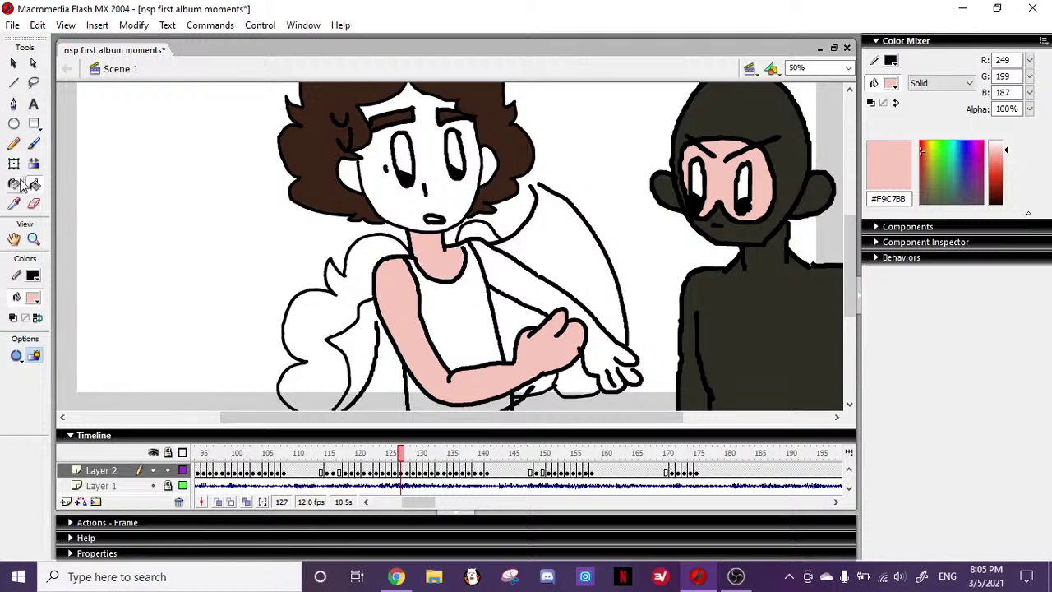
# - Fill the outstretched arm, the curved shape behind it, the face and both ears with the skin colour on frame 127
pyautogui.click(33, 145)
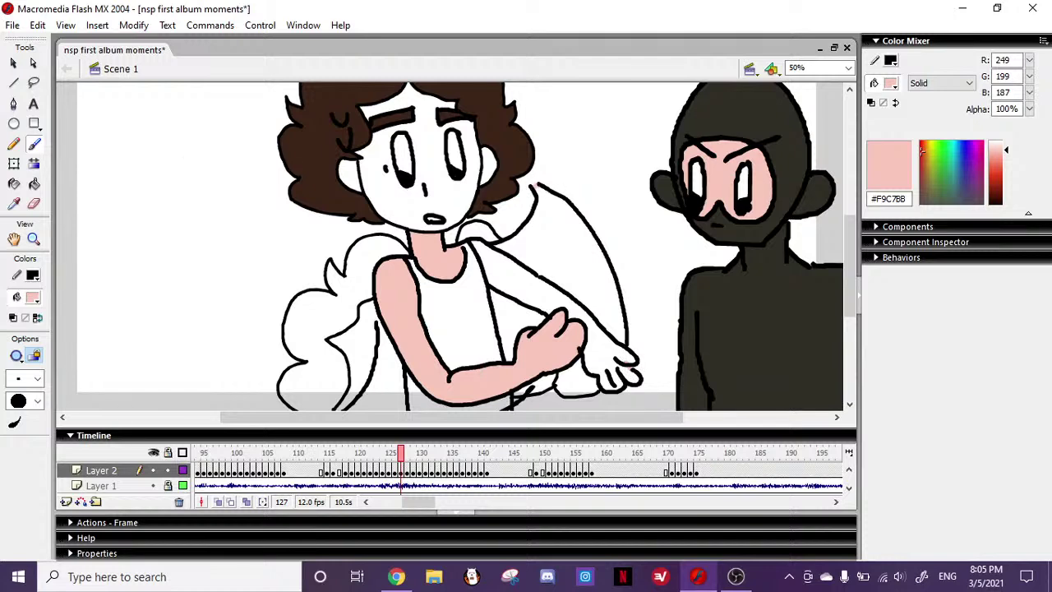
pyautogui.click(34, 185)
pyautogui.click(569, 240)
pyautogui.click(552, 289)
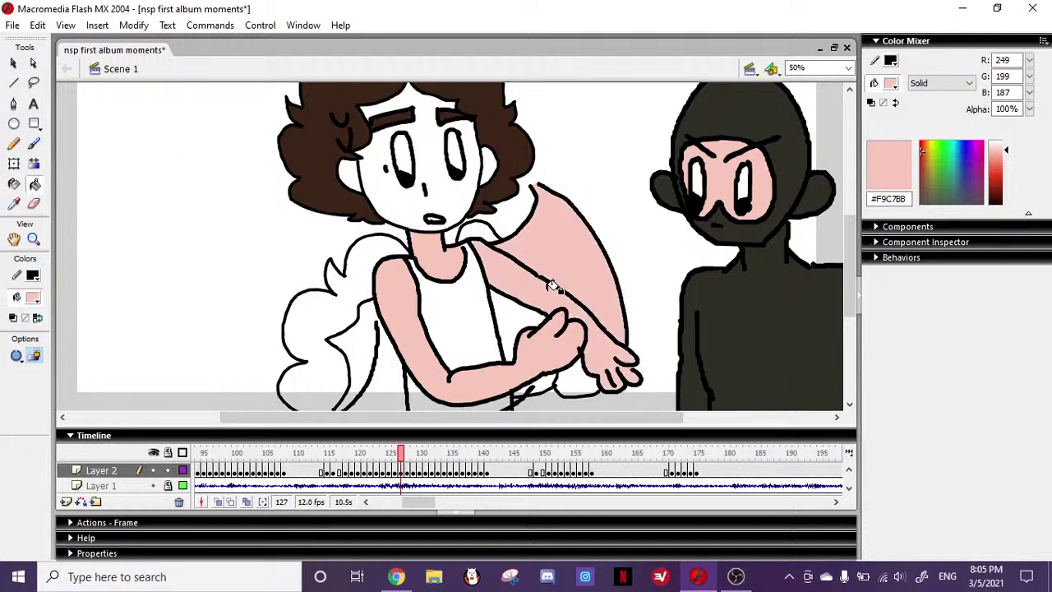
pyautogui.click(358, 174)
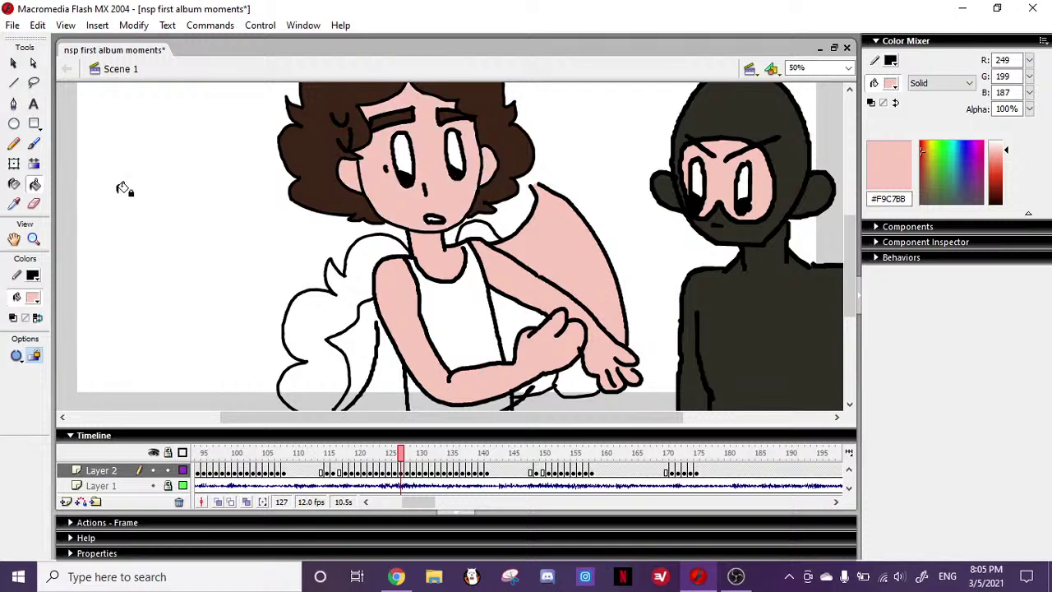
# - Handwrite 白ろ in black with "shi ro" beneath it in the empty area beside the curly-haired character, and circle the first character
pyautogui.click(34, 145)
pyautogui.moveTo(376, 417); pyautogui.dragTo(332, 416)
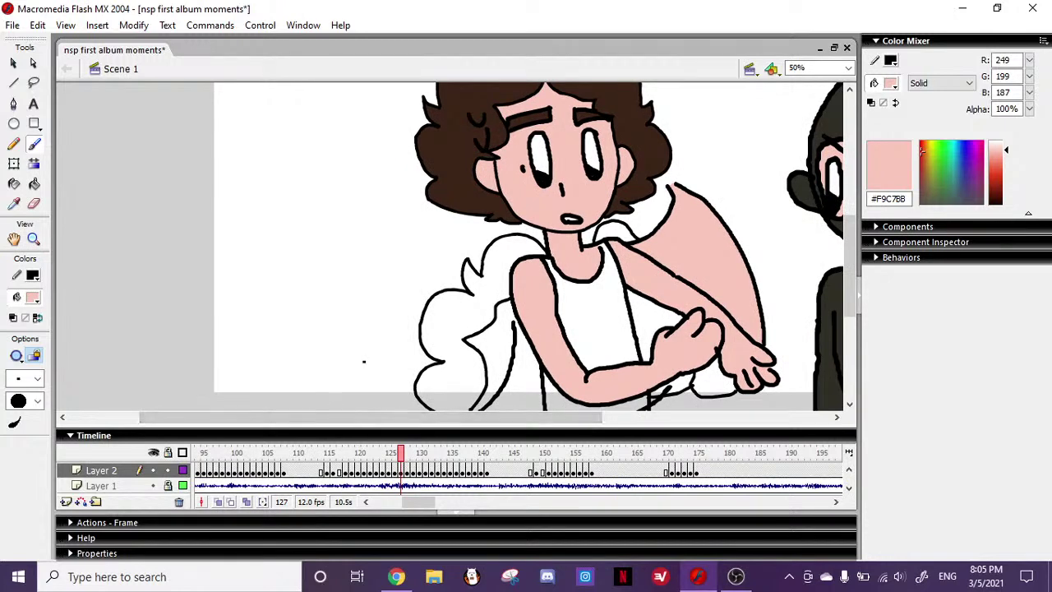
pyautogui.moveTo(997, 197); pyautogui.dragTo(965, 221)
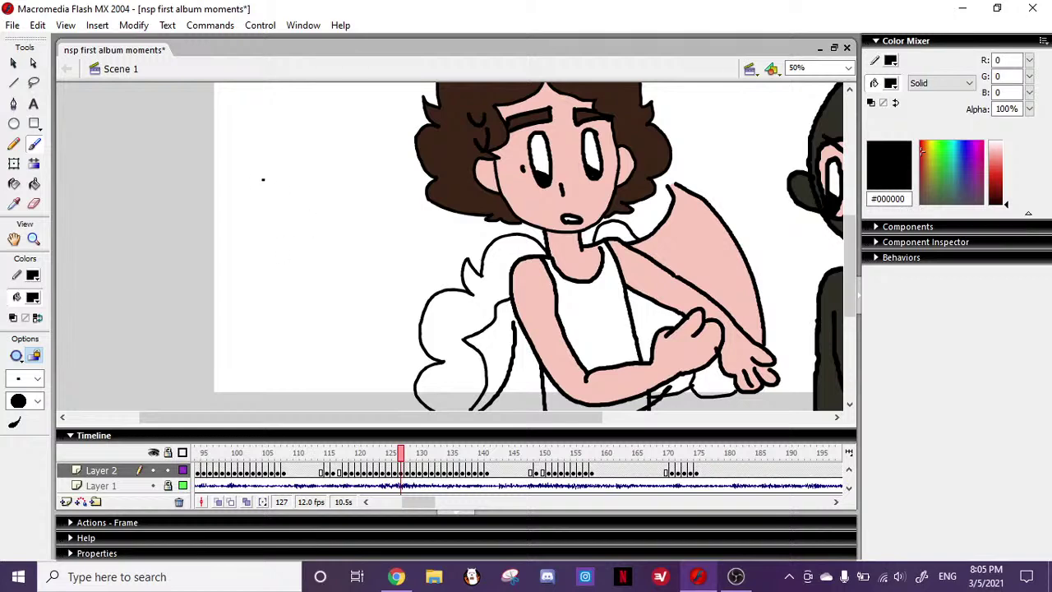
pyautogui.moveTo(263, 195); pyautogui.dragTo(263, 228)
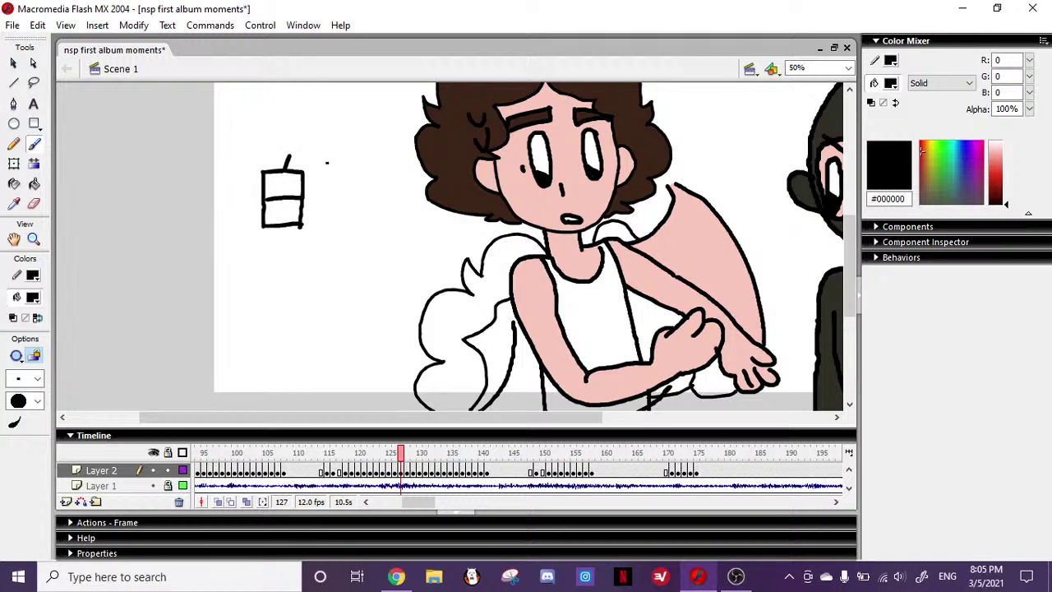
pyautogui.moveTo(354, 171)
pyautogui.mouseDown()
pyautogui.moveTo(368, 212)
pyautogui.moveTo(330, 220)
pyautogui.mouseUp()
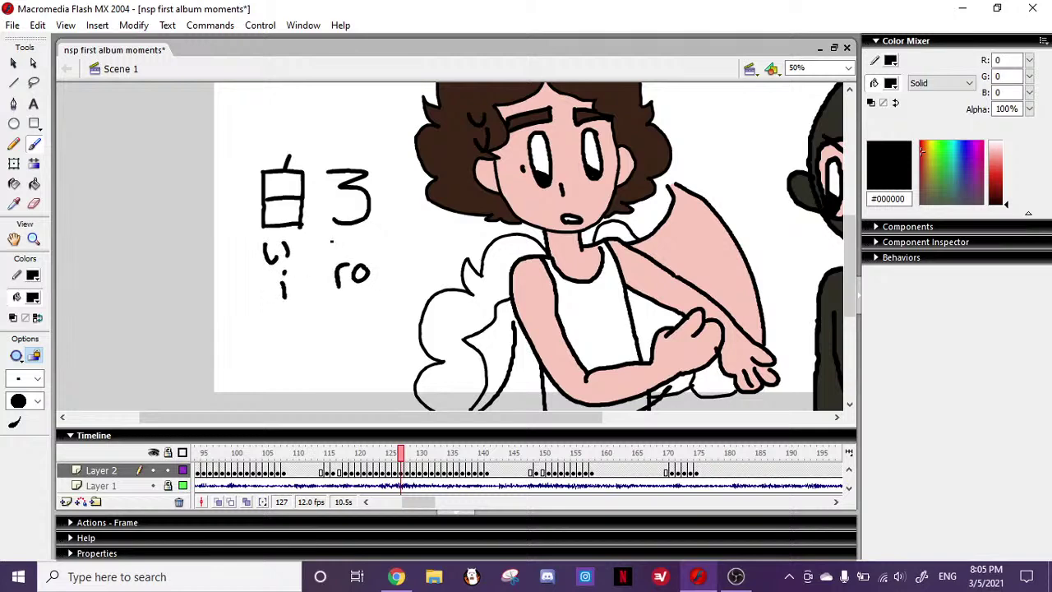
pyautogui.moveTo(245, 235); pyautogui.dragTo(380, 232)
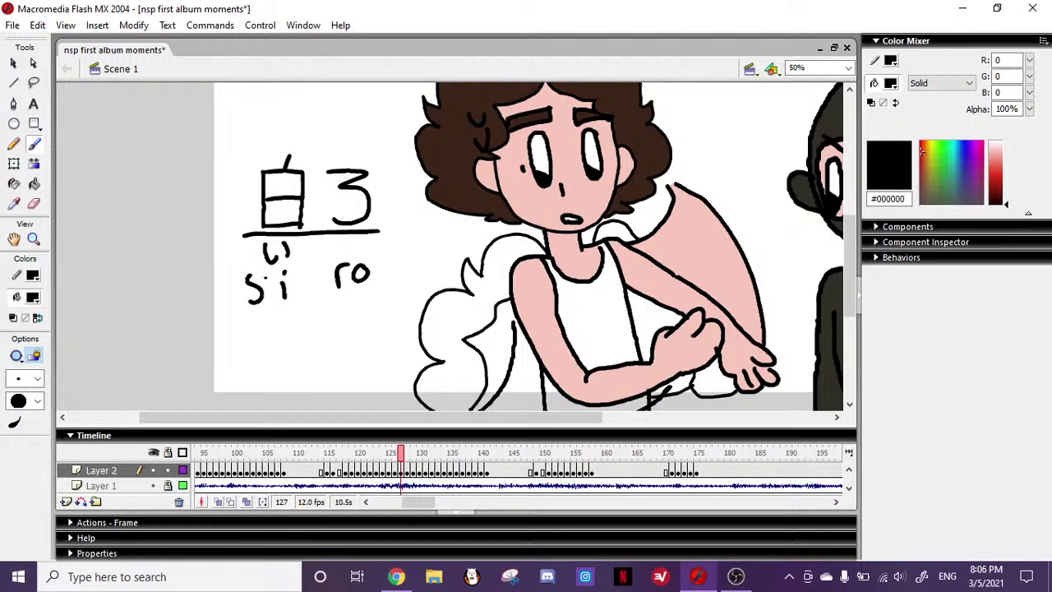
pyautogui.click(34, 204)
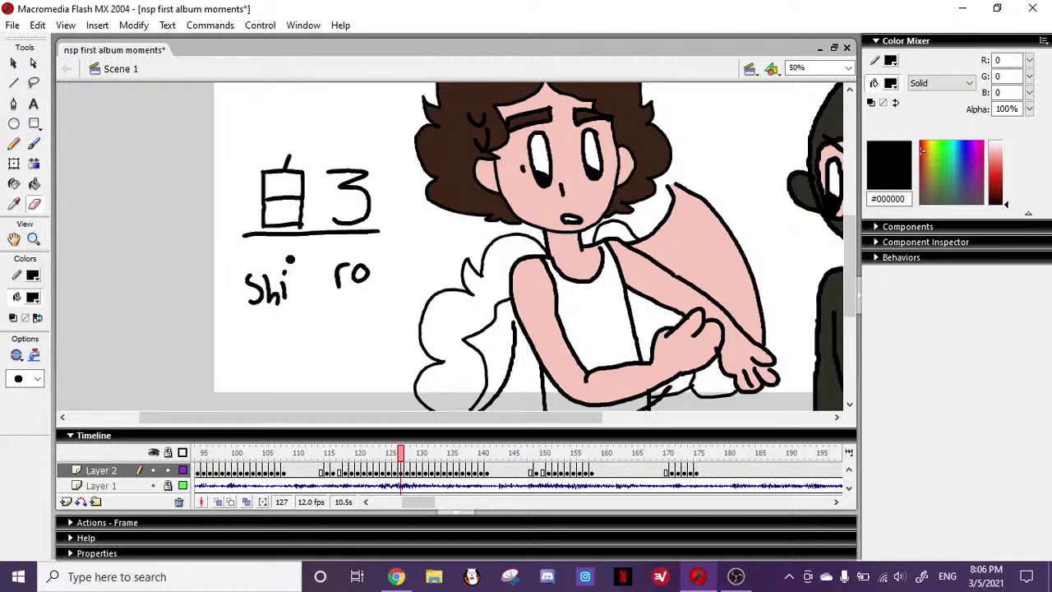
pyautogui.click(34, 143)
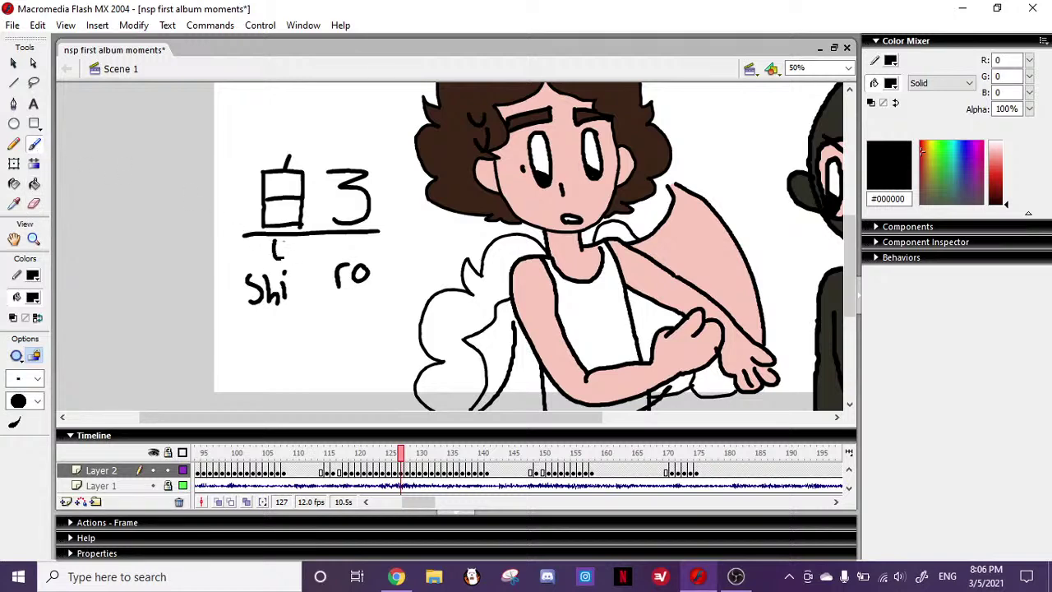
pyautogui.moveTo(274, 145)
pyautogui.mouseDown()
pyautogui.moveTo(262, 225)
pyautogui.moveTo(285, 134)
pyautogui.moveTo(249, 148)
pyautogui.moveTo(330, 196)
pyautogui.moveTo(260, 223)
pyautogui.moveTo(236, 184)
pyautogui.mouseUp()
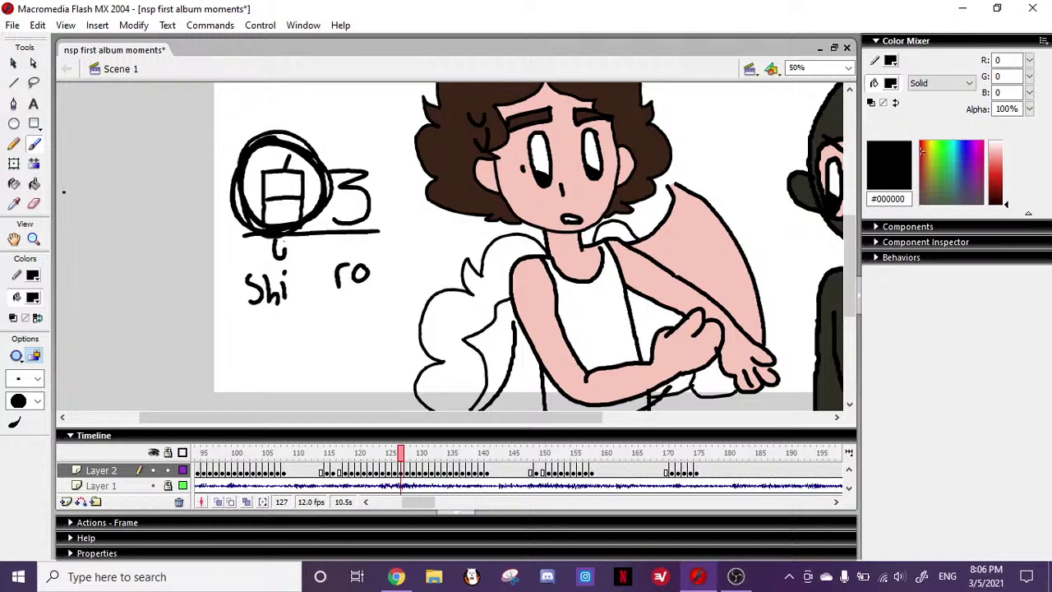
# - Delete all the handwriting beside the curly-haired character on frame 127
pyautogui.click(14, 166)
pyautogui.moveTo(167, 93)
pyautogui.mouseDown()
pyautogui.moveTo(391, 327)
pyautogui.moveTo(386, 336)
pyautogui.mouseUp()
pyautogui.press('Delete')
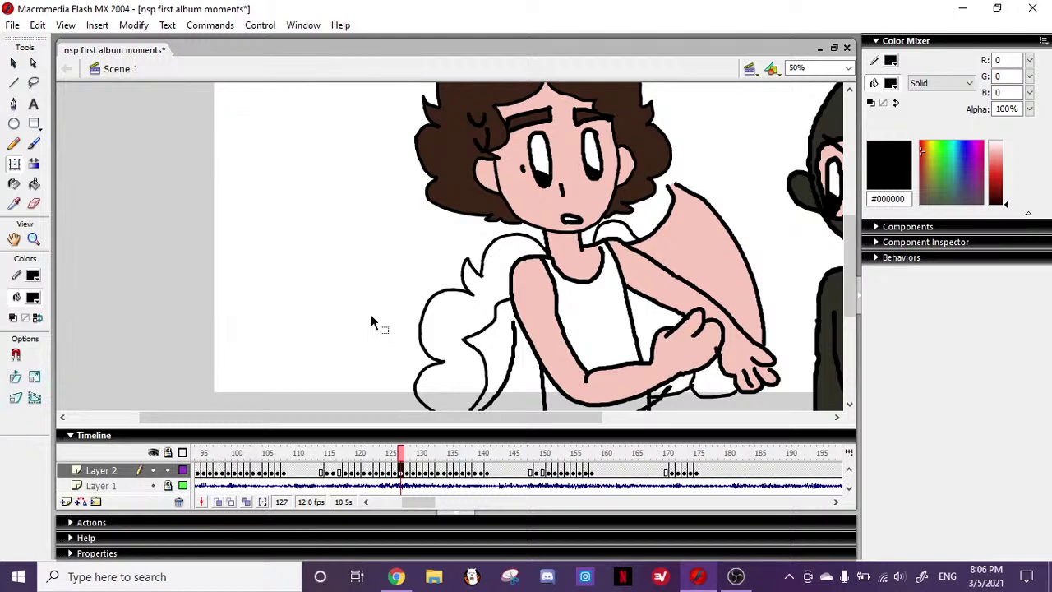
# - Sample the skin colour #F9C7BB from the curly-haired character's face as the fill colour
pyautogui.click(39, 143)
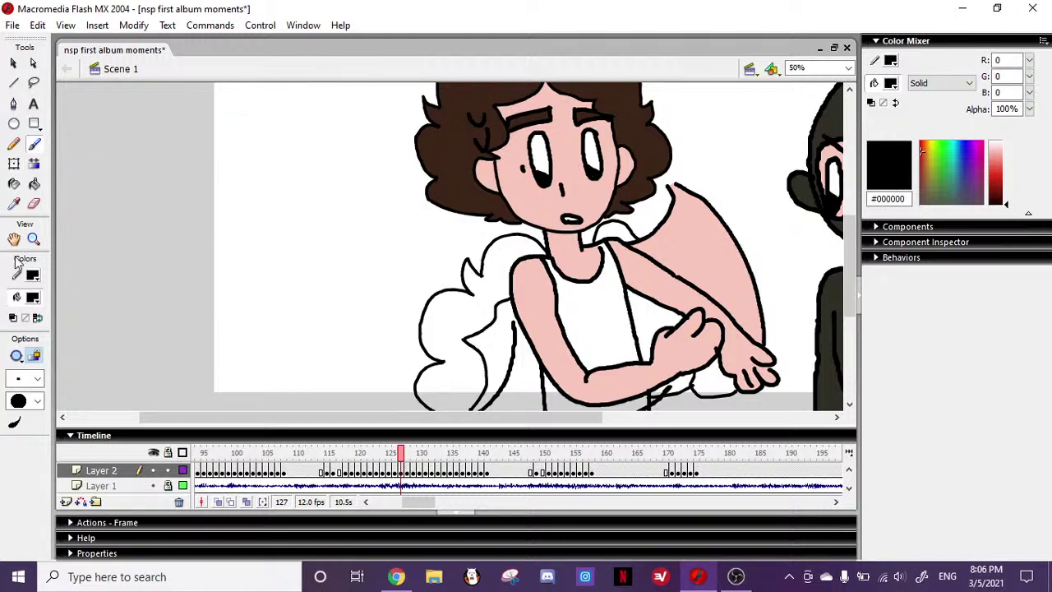
pyautogui.click(14, 205)
pyautogui.click(521, 176)
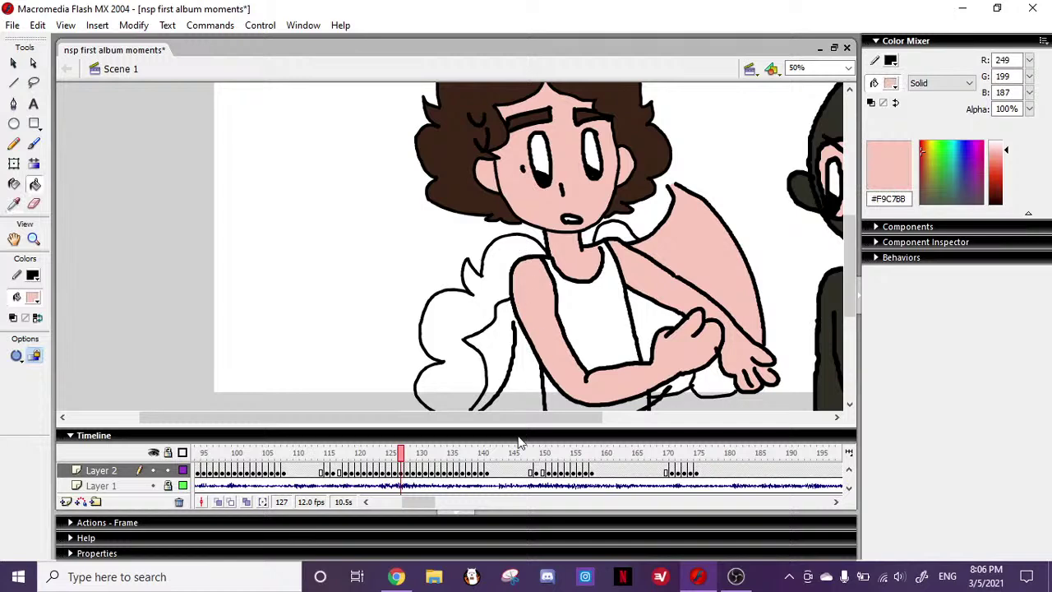
# - Fill the curly-haired character's face, both ears, neck, both arms and raised hand with the skin colour on frame 126
pyautogui.click(406, 454)
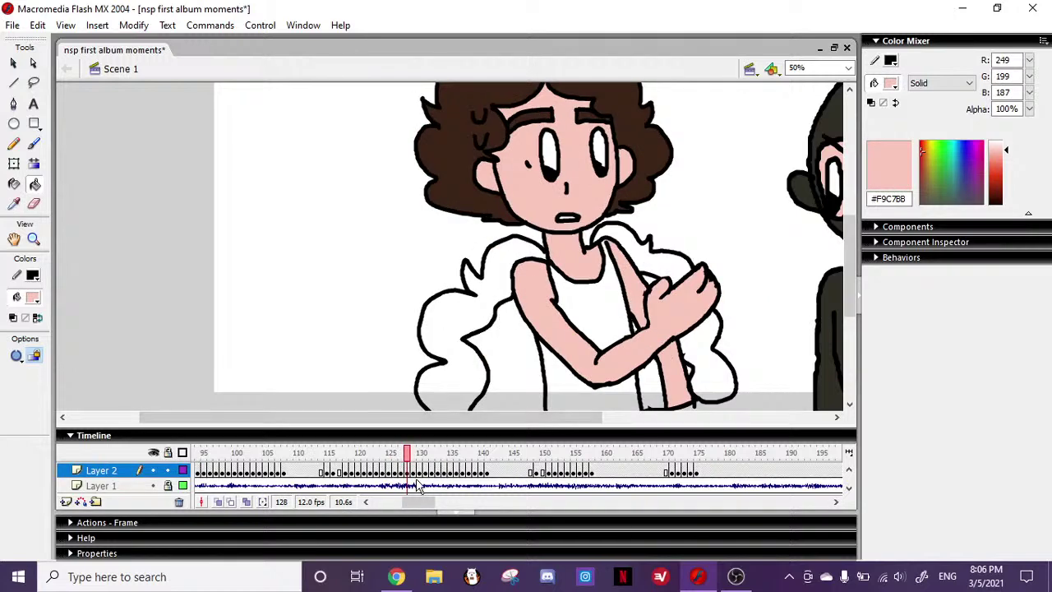
pyautogui.click(394, 457)
pyautogui.click(486, 175)
pyautogui.click(538, 177)
pyautogui.click(633, 165)
pyautogui.click(582, 261)
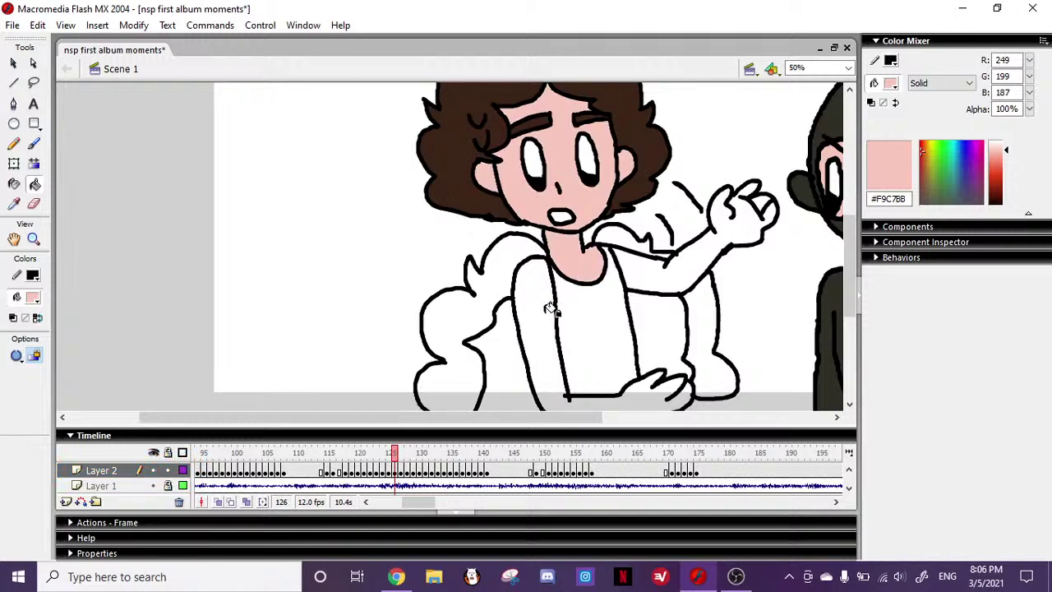
pyautogui.click(545, 308)
pyautogui.click(701, 255)
pyautogui.click(762, 200)
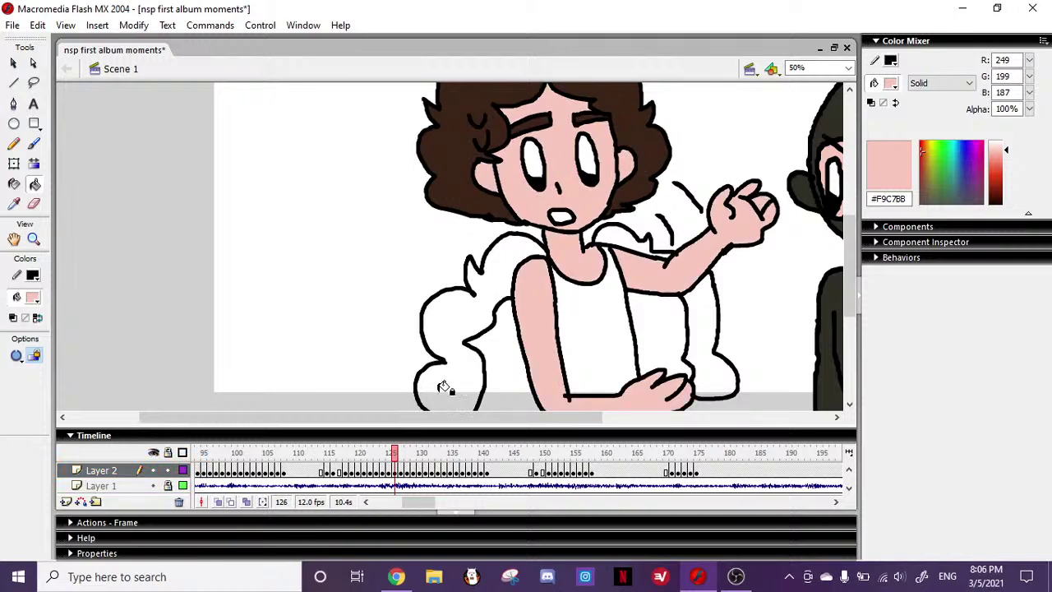
# - Fill the curly-haired character's straight arm, neck, bent arm, face and both ears with the skin colour on frame 125
pyautogui.moveTo(401, 457); pyautogui.dragTo(390, 457)
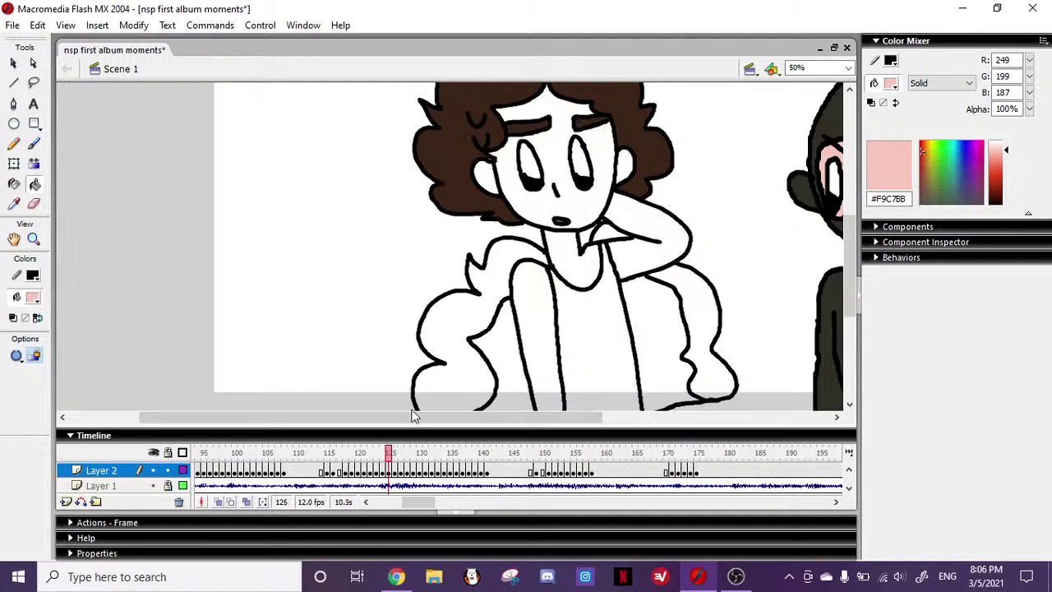
pyautogui.click(395, 455)
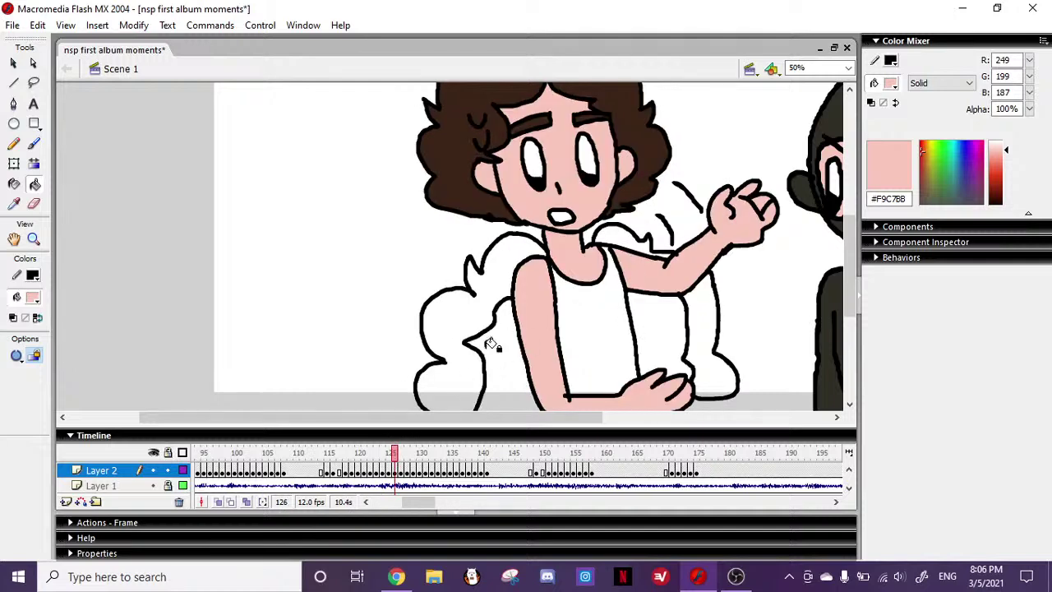
pyautogui.click(390, 456)
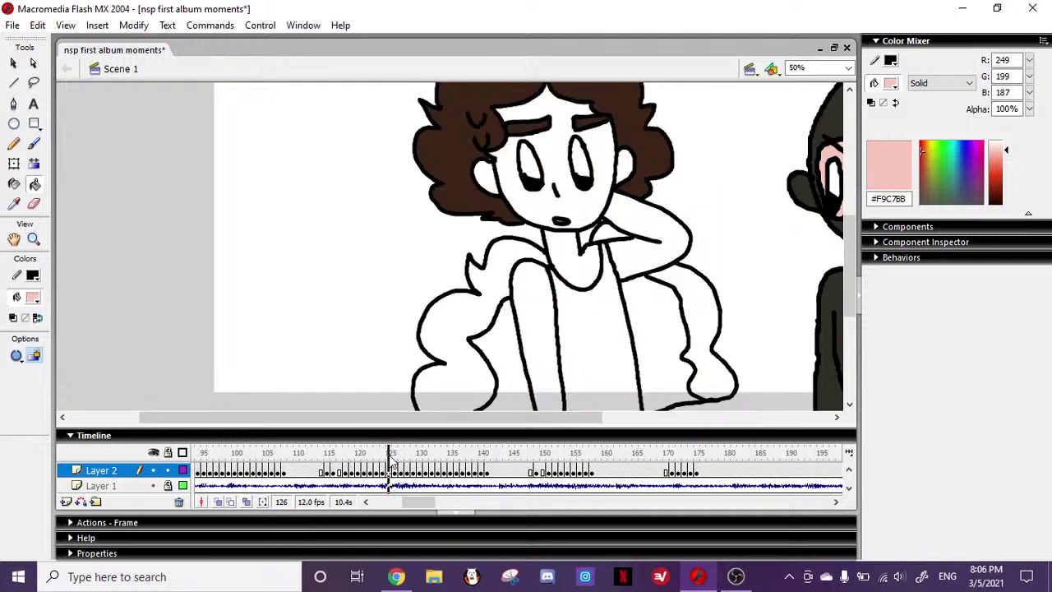
pyautogui.click(531, 329)
pyautogui.click(579, 272)
pyautogui.click(646, 257)
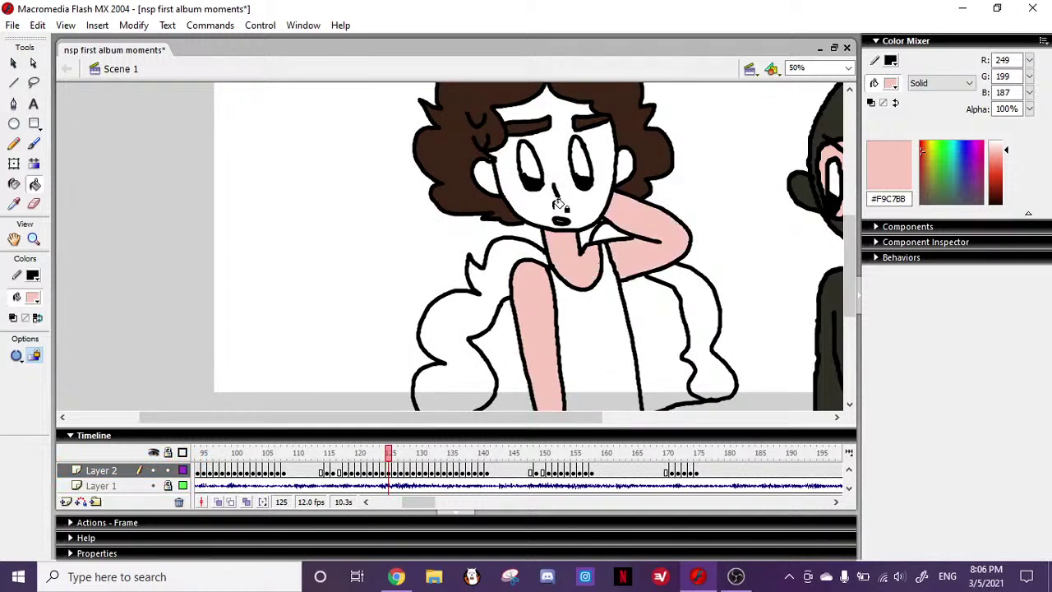
pyautogui.click(492, 175)
pyautogui.click(526, 171)
pyautogui.click(627, 163)
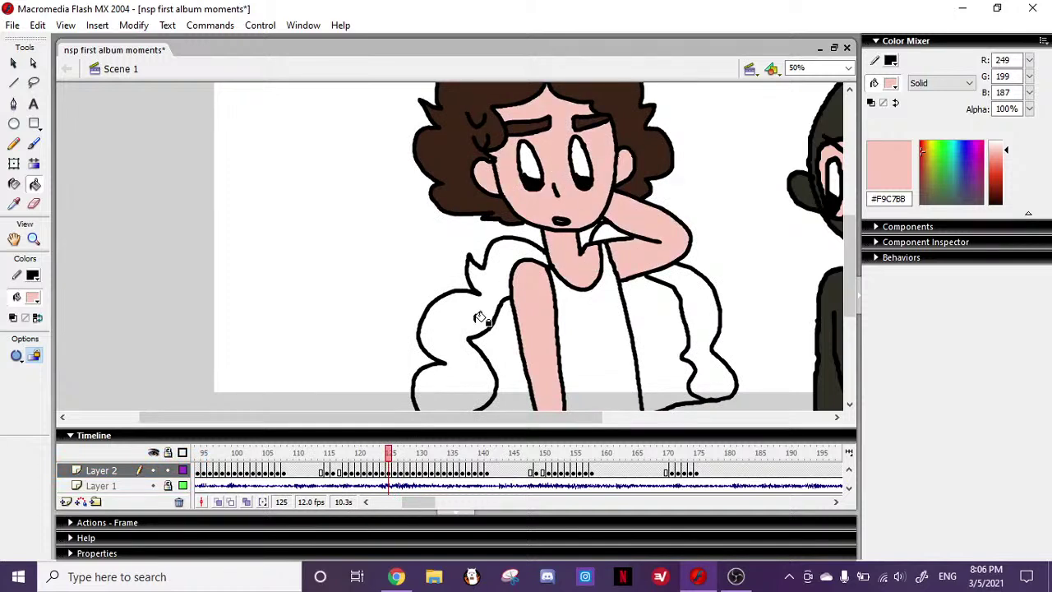
# - Fill the straight arm, neck, bent arm, face and both ears with the skin colour on frame 124
pyautogui.click(384, 455)
pyautogui.click(538, 306)
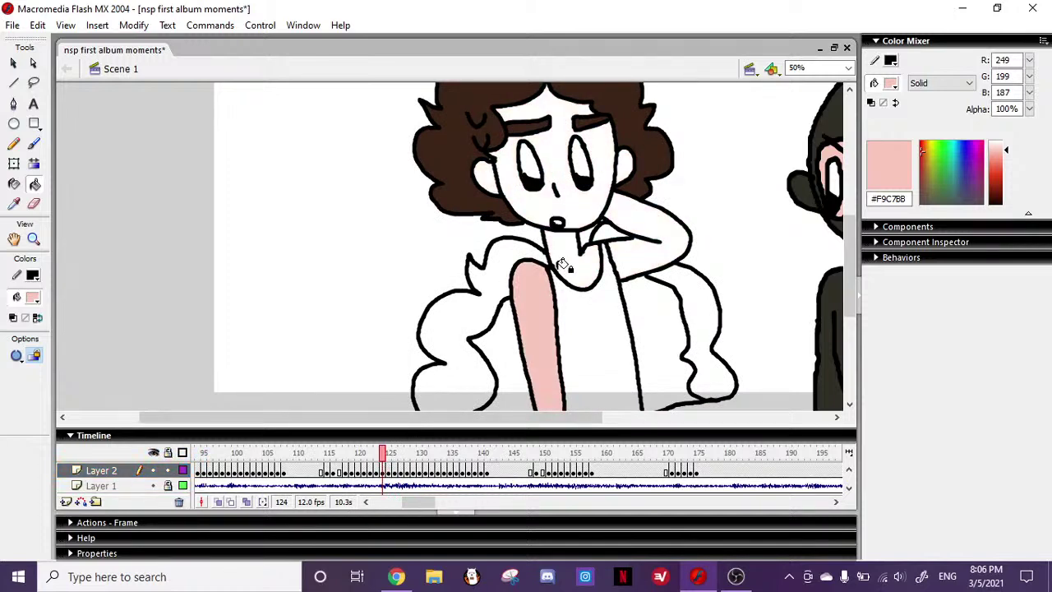
pyautogui.click(585, 248)
pyautogui.click(658, 210)
pyautogui.click(537, 176)
pyautogui.click(489, 176)
pyautogui.click(629, 164)
# - Brush a large mushroom with a face and a smaller mushroom in black in the empty area beside the curly-haired character
pyautogui.moveTo(996, 195); pyautogui.dragTo(995, 207)
pyautogui.click(33, 144)
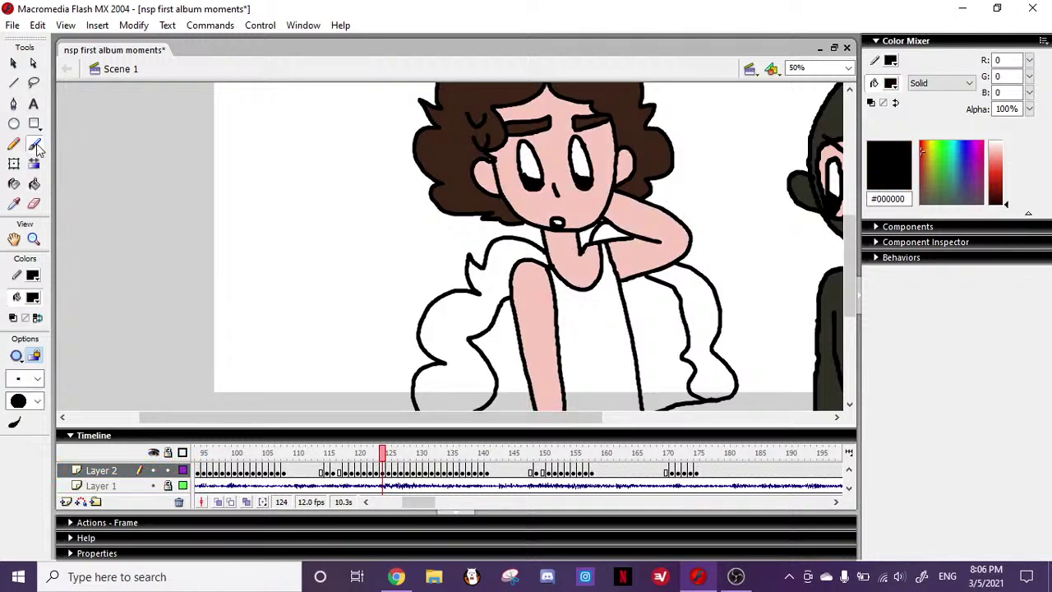
pyautogui.moveTo(244, 230); pyautogui.dragTo(287, 255)
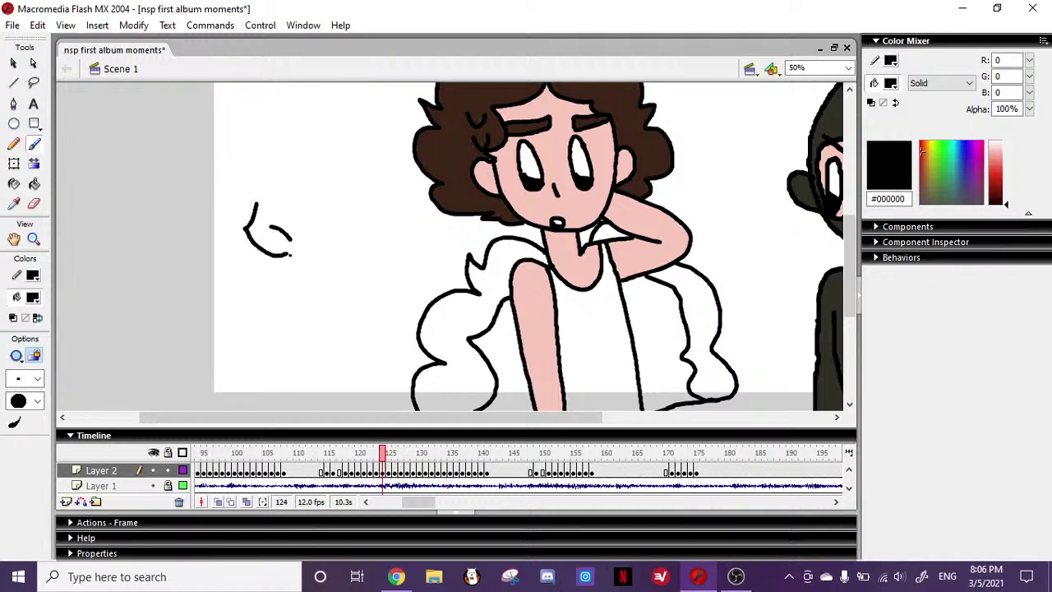
pyautogui.moveTo(234, 161)
pyautogui.mouseDown()
pyautogui.moveTo(303, 148)
pyautogui.moveTo(333, 177)
pyautogui.moveTo(312, 212)
pyautogui.moveTo(243, 182)
pyautogui.mouseUp()
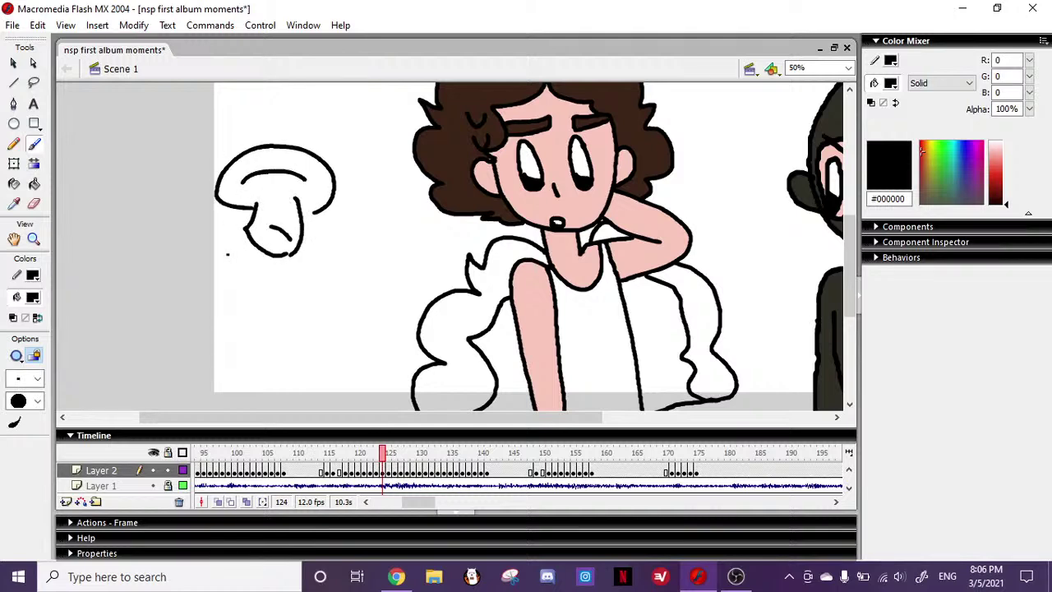
pyautogui.moveTo(305, 292); pyautogui.dragTo(329, 291)
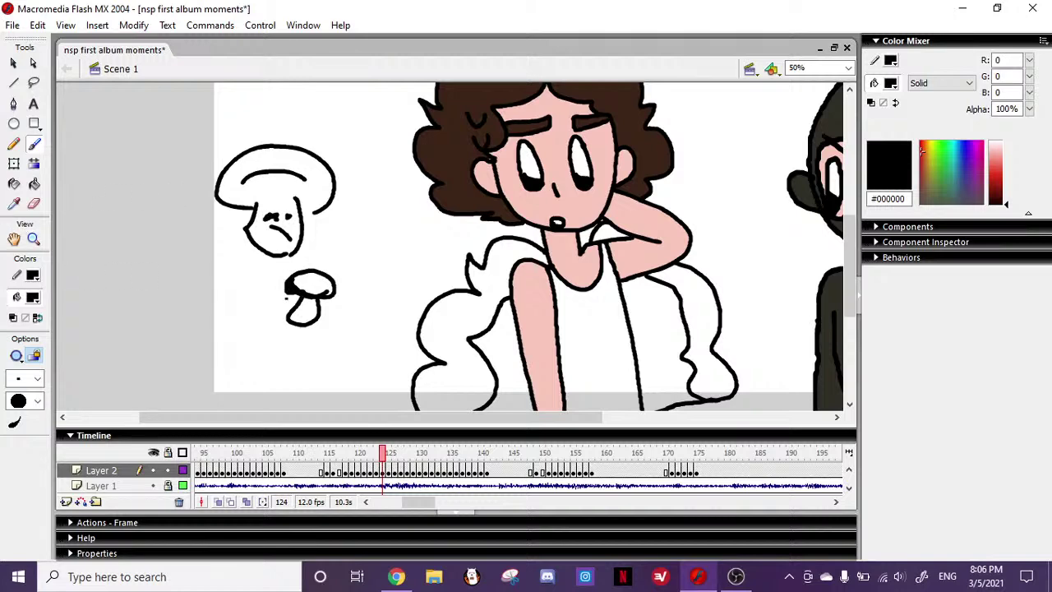
# - Delete both mushroom sketches beside the curly-haired character on frame 124
pyautogui.click(14, 164)
pyautogui.moveTo(146, 104); pyautogui.dragTo(352, 341)
pyautogui.press('Delete')
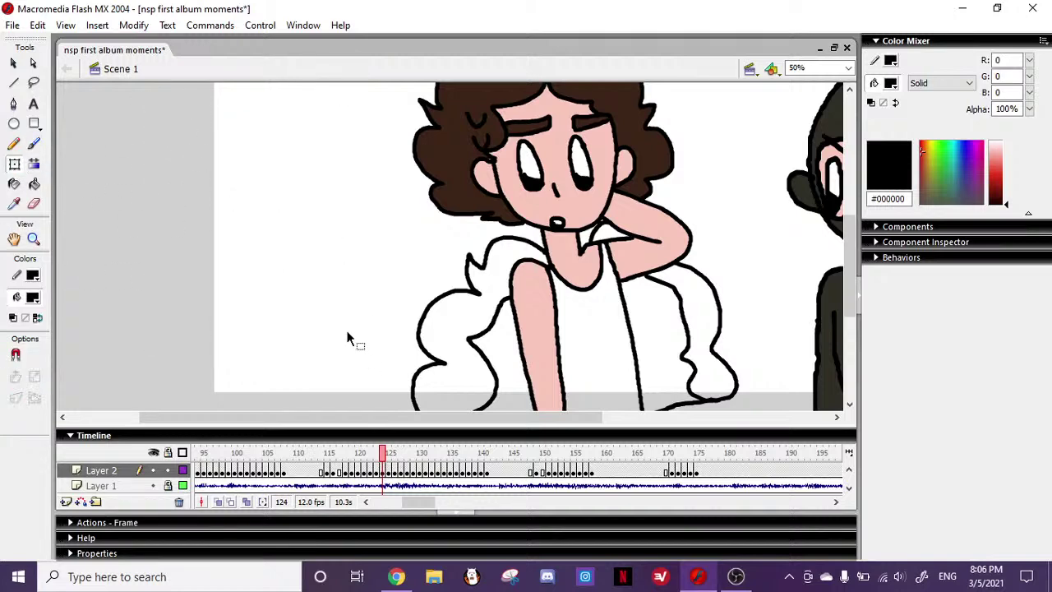
# - Sample the skin colour #F9C7BB from the face and fill the arms, neck, face and both ears with it on frame 123
pyautogui.click(14, 203)
pyautogui.click(518, 192)
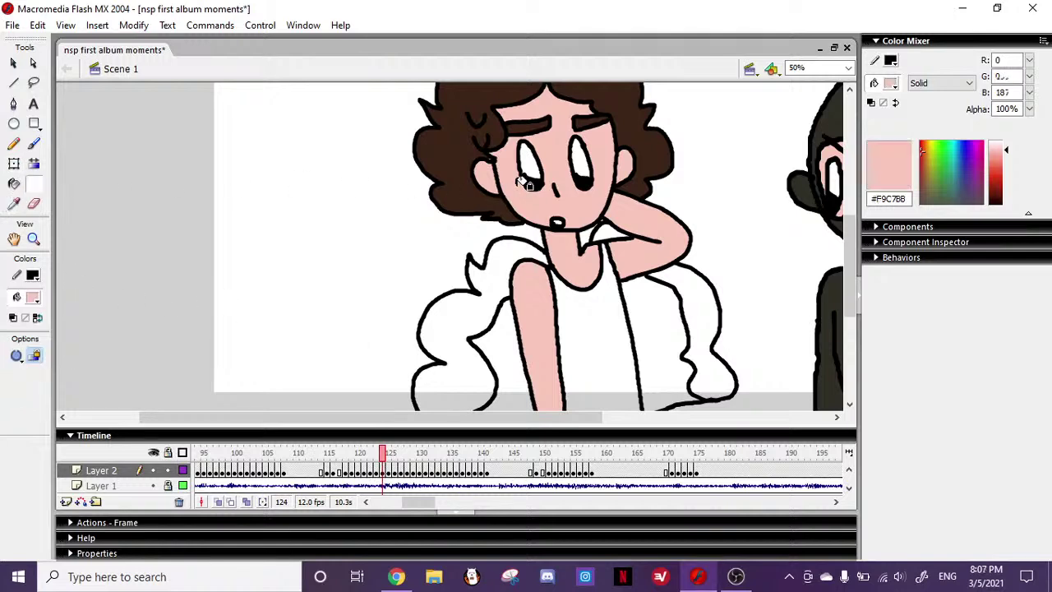
pyautogui.moveTo(382, 453); pyautogui.dragTo(377, 453)
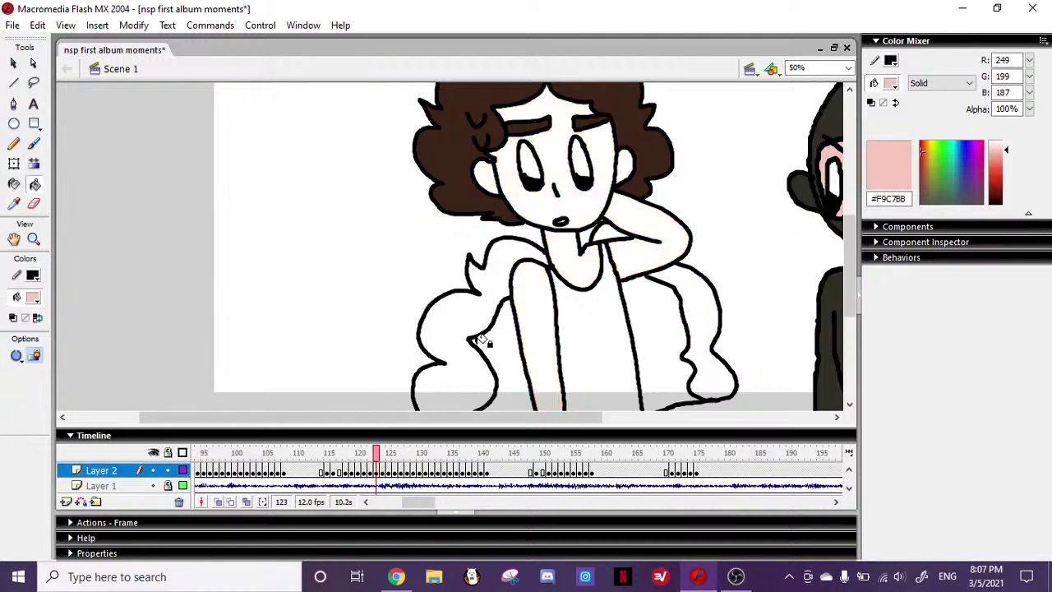
pyautogui.click(540, 303)
pyautogui.click(584, 264)
pyautogui.click(644, 245)
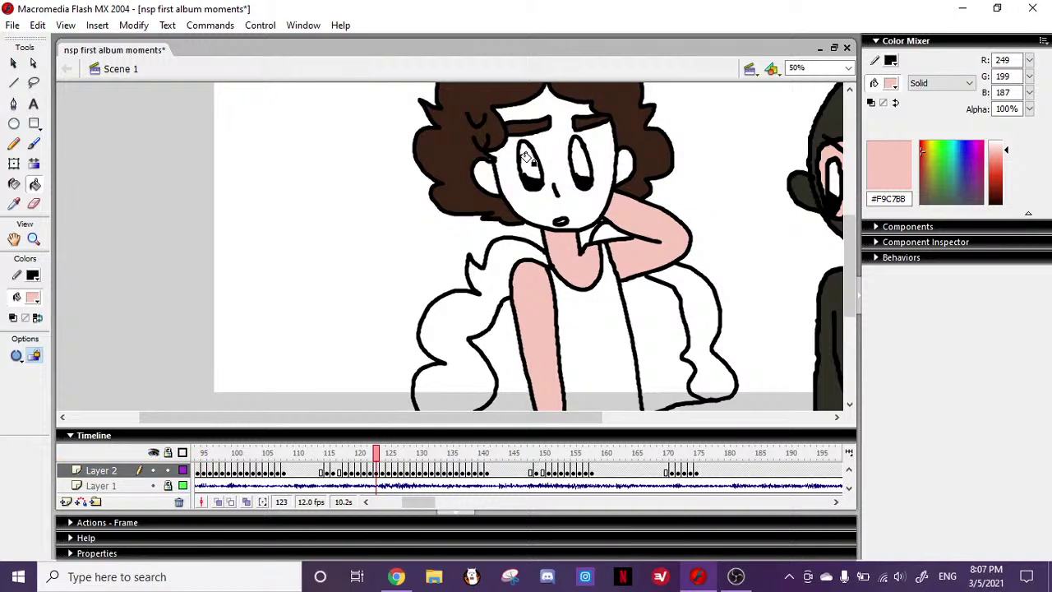
pyautogui.click(492, 182)
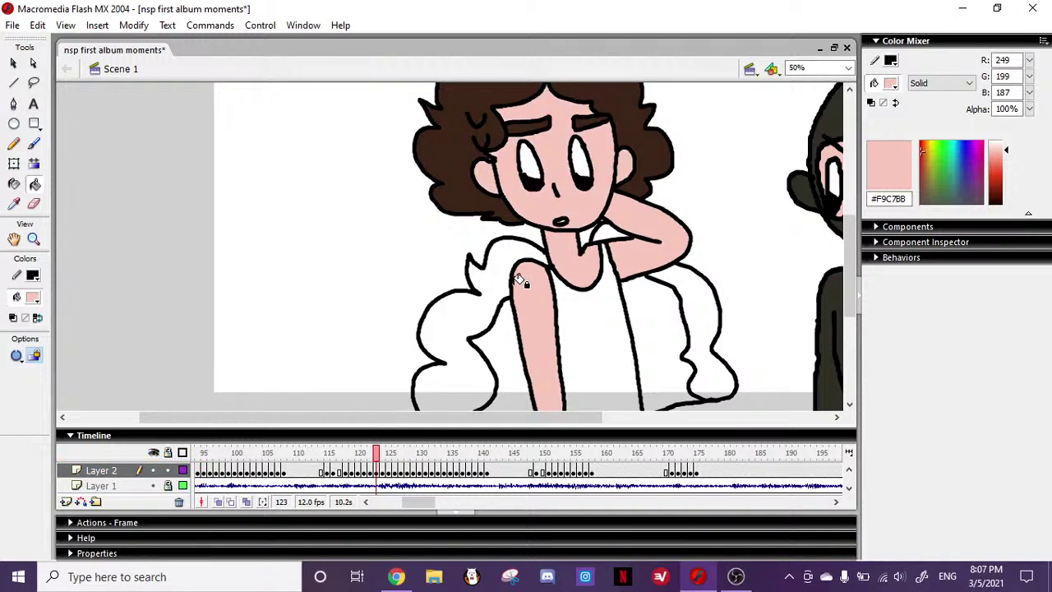
# - Fill the face, both ears, neck, straight arm and bent arm with the skin colour on frame 122
pyautogui.click(382, 454)
pyautogui.moveTo(382, 457); pyautogui.dragTo(370, 455)
pyautogui.click(558, 194)
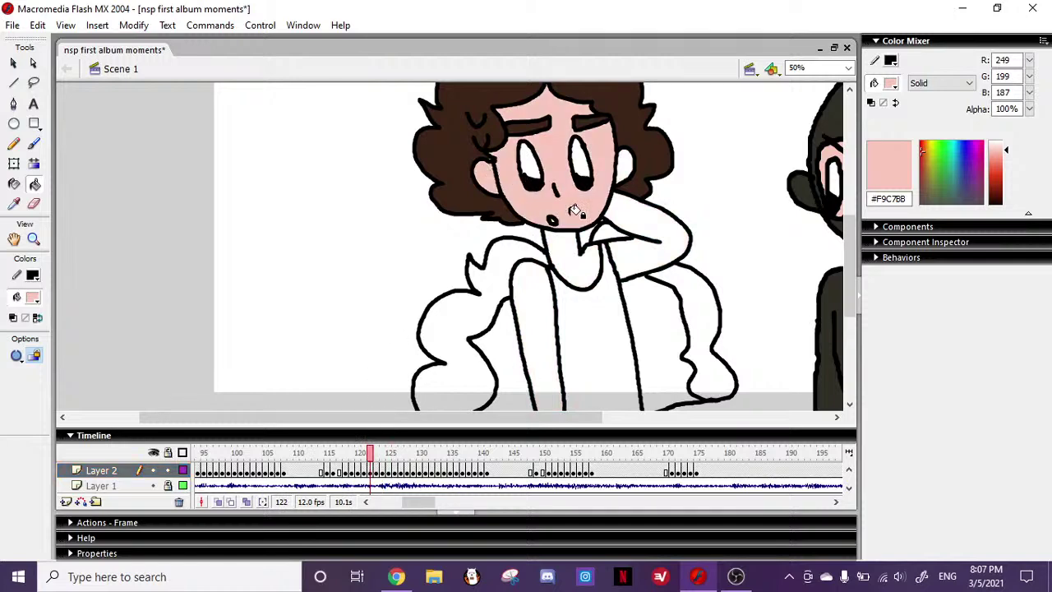
pyautogui.click(569, 265)
pyautogui.click(549, 294)
pyautogui.click(643, 215)
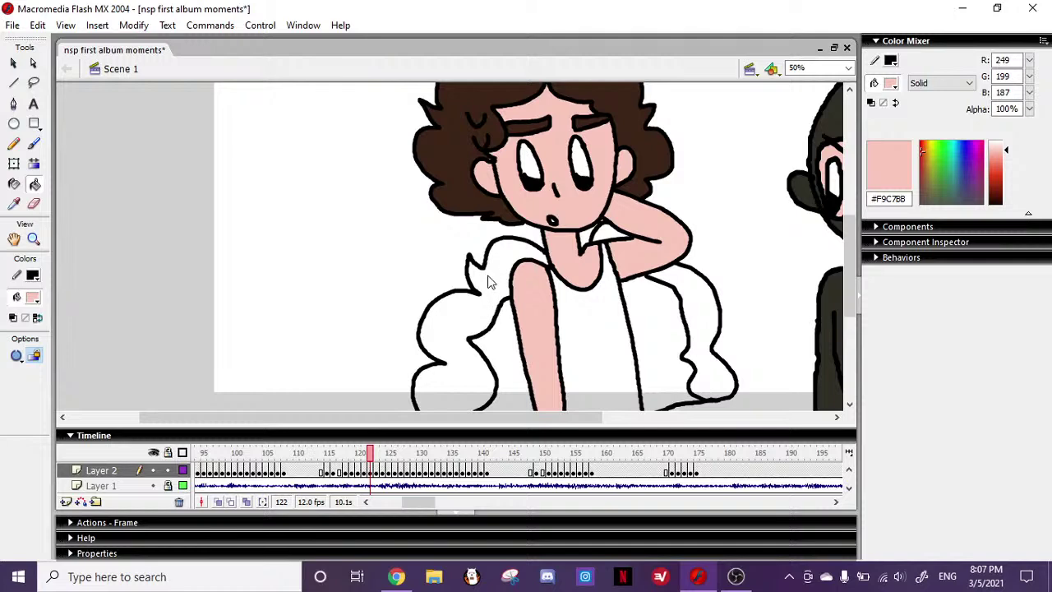
# - Fill both ears, the face, the bent arm, the neck and the straight arm with the skin colour on frame 121
pyautogui.click(365, 465)
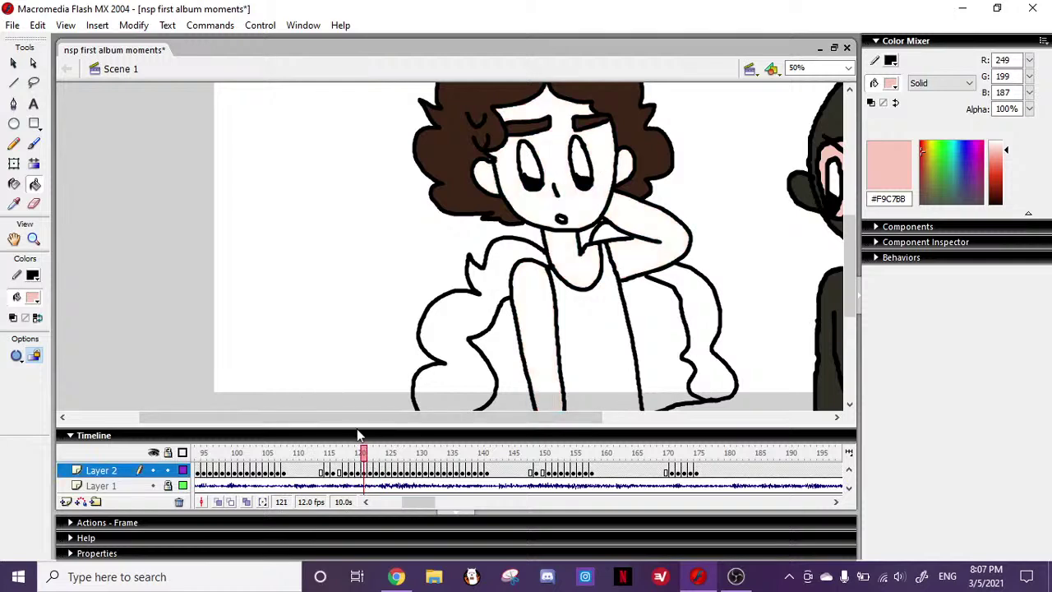
pyautogui.click(488, 176)
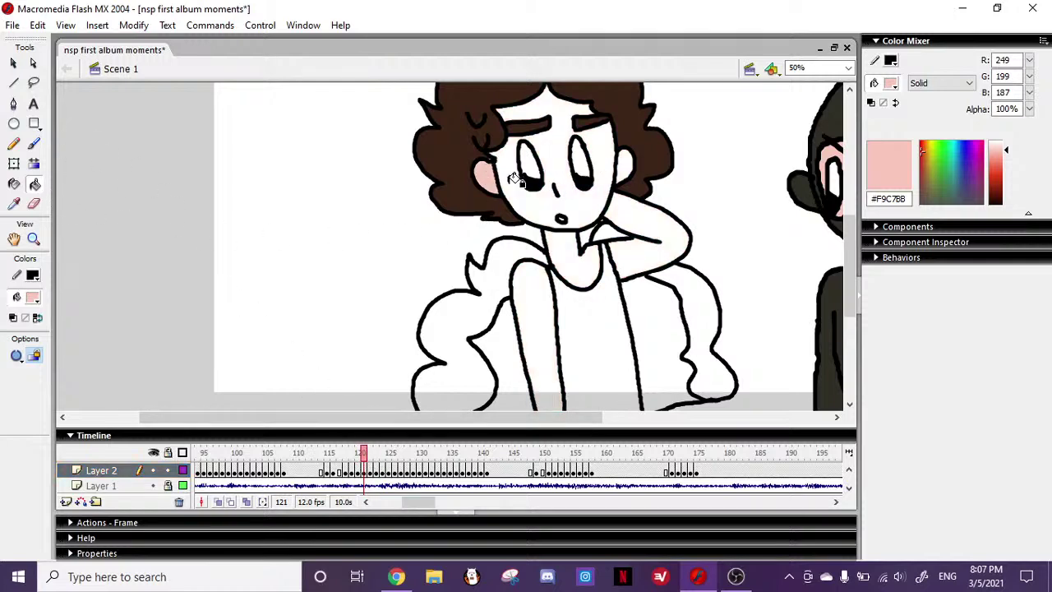
pyautogui.click(515, 173)
pyautogui.click(630, 163)
pyautogui.click(636, 207)
pyautogui.click(578, 257)
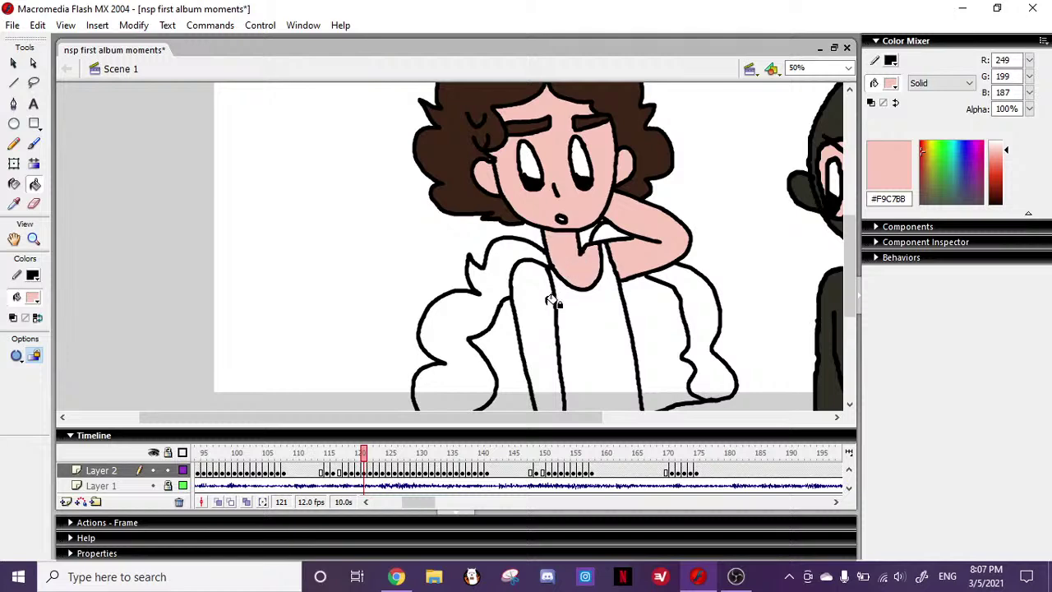
pyautogui.click(550, 301)
# - Fill both ears, the face, the bent arm, the neck and the straight arm with the skin colour on frame 120
pyautogui.click(360, 457)
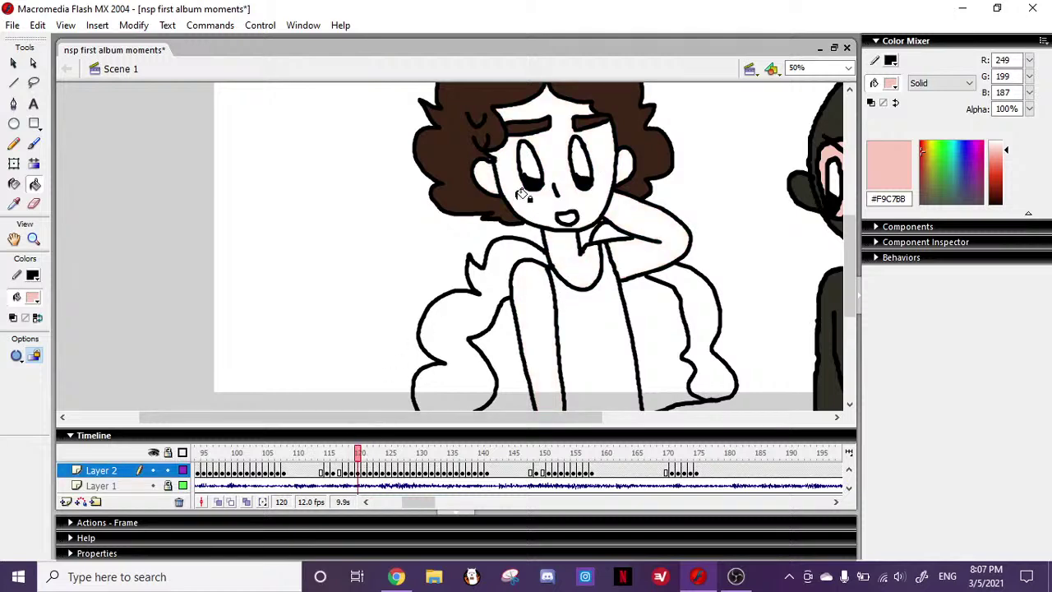
pyautogui.click(488, 175)
pyautogui.click(526, 186)
pyautogui.click(629, 164)
pyautogui.click(634, 207)
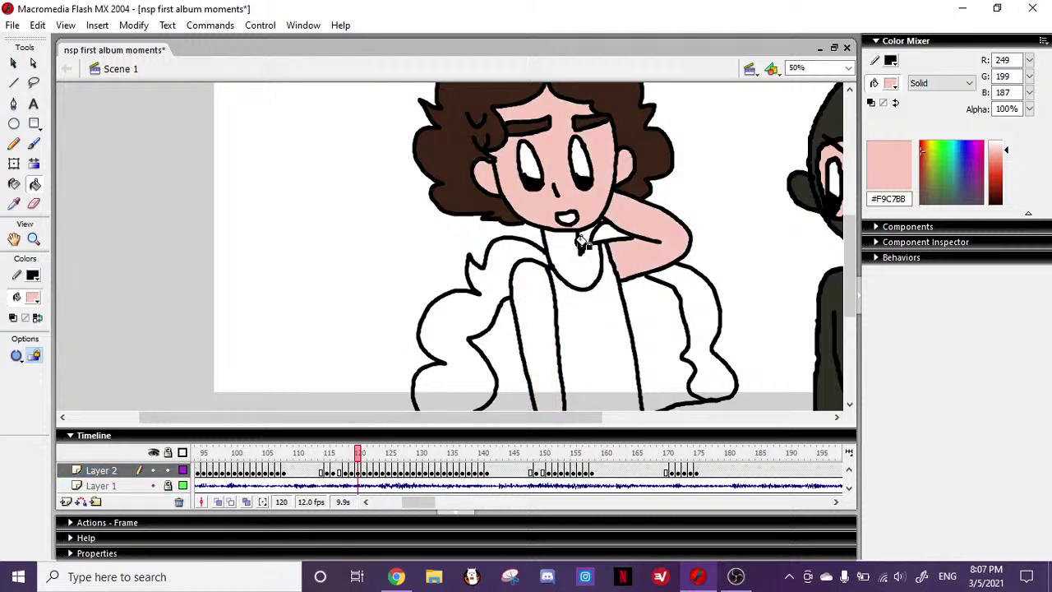
pyautogui.click(577, 262)
pyautogui.click(520, 274)
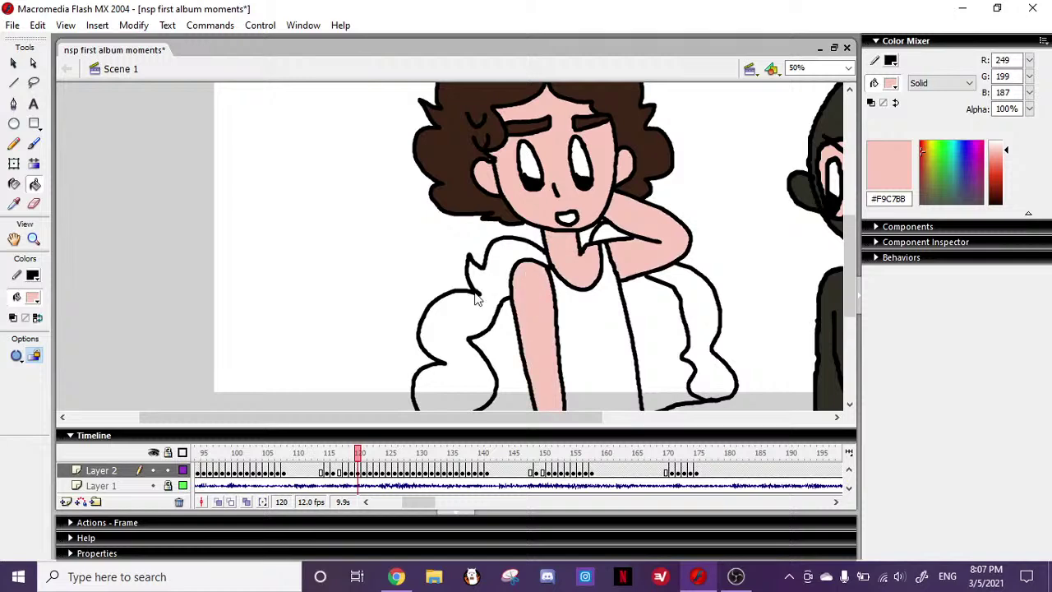
# - Fill the straight arm, neck, bent arm, face and both ears with the skin colour on frame 119
pyautogui.click(352, 457)
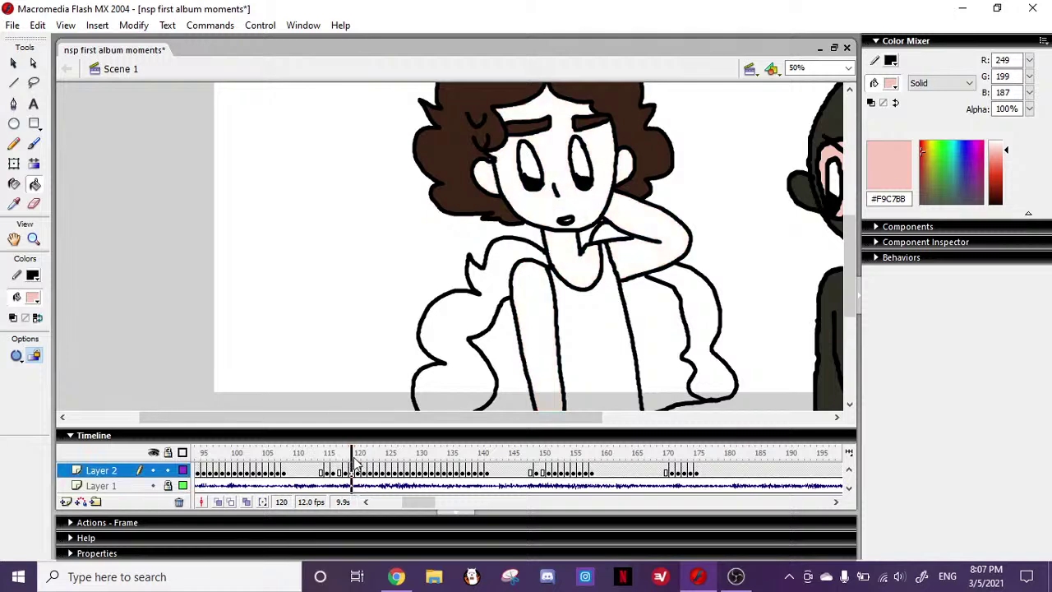
pyautogui.click(534, 296)
pyautogui.click(573, 256)
pyautogui.click(634, 230)
pyautogui.click(490, 174)
pyautogui.click(526, 189)
pyautogui.click(627, 164)
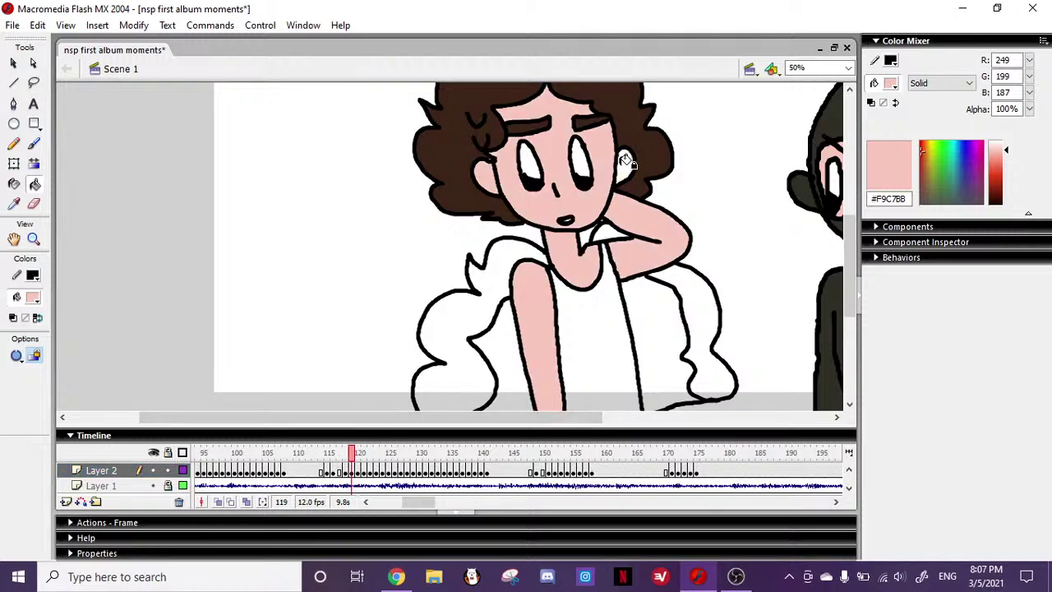
# - Fill both arms, the neck, the face and both ears with the skin colour on frame 118
pyautogui.click(345, 457)
pyautogui.click(526, 304)
pyautogui.click(573, 256)
pyautogui.click(634, 205)
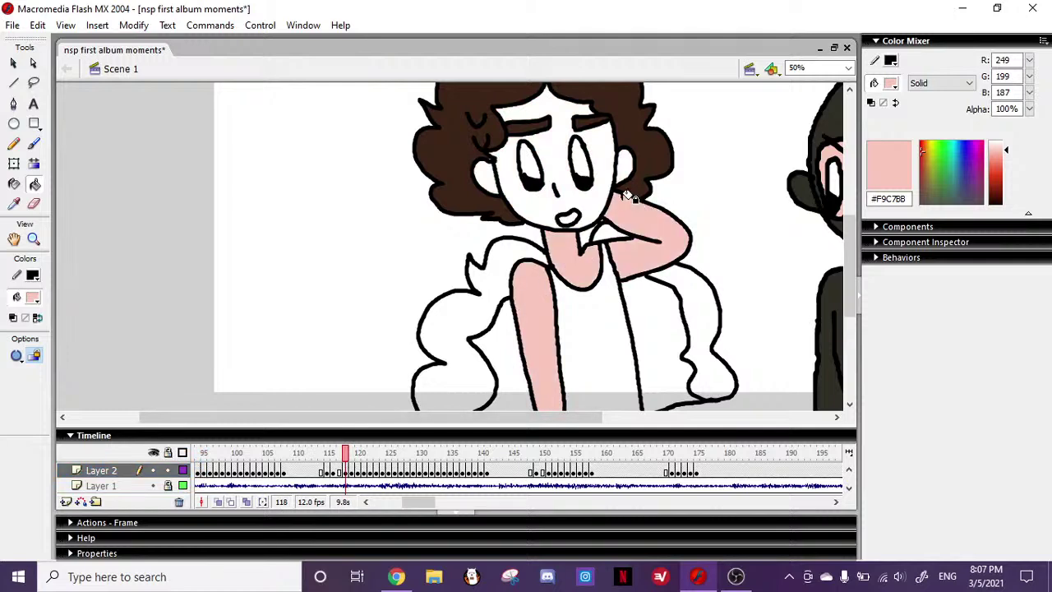
pyautogui.click(597, 190)
pyautogui.click(486, 175)
pyautogui.click(631, 160)
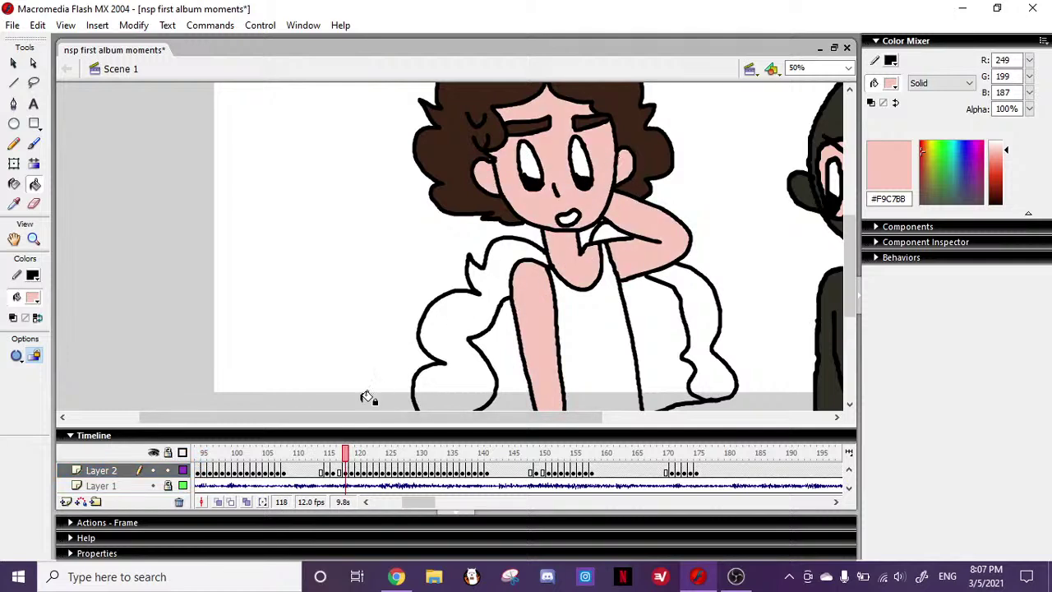
# - Fill both arms, the neck, the face and both ears with the skin colour on frame 117
pyautogui.click(541, 291)
pyautogui.click(582, 250)
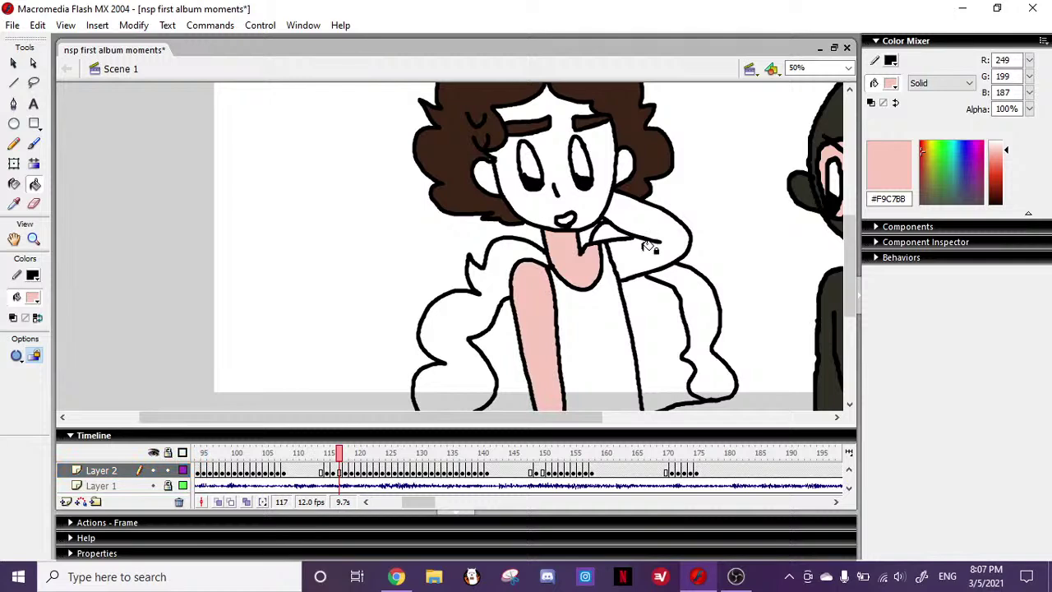
pyautogui.click(648, 245)
pyautogui.click(598, 199)
pyautogui.click(486, 174)
pyautogui.click(631, 161)
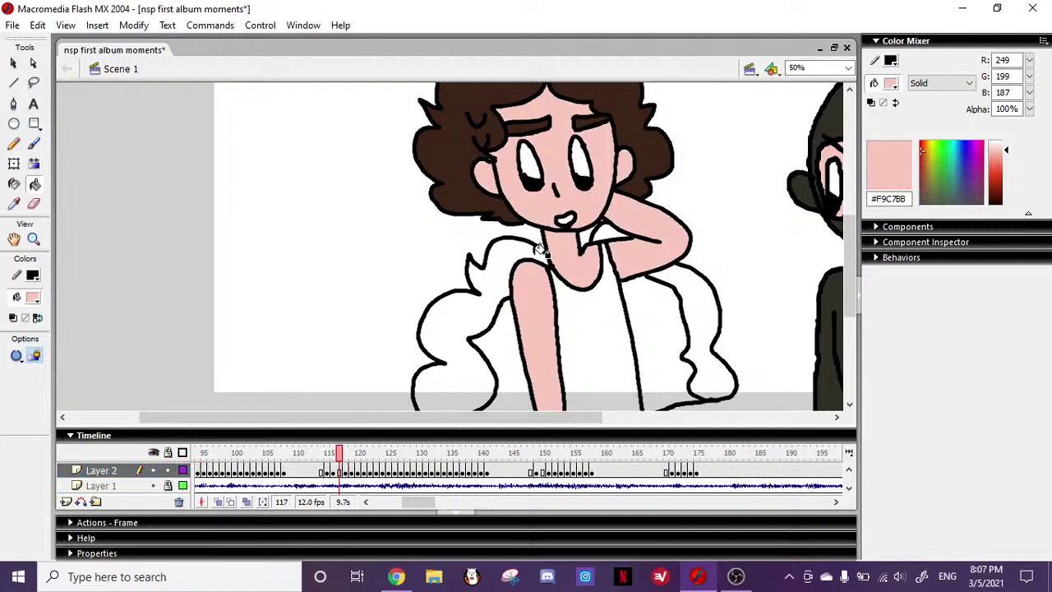
# - Fill both arms, the neck, the face and both ears with the skin colour on frame 115
pyautogui.moveTo(442, 503); pyautogui.dragTo(421, 504)
pyautogui.click(464, 454)
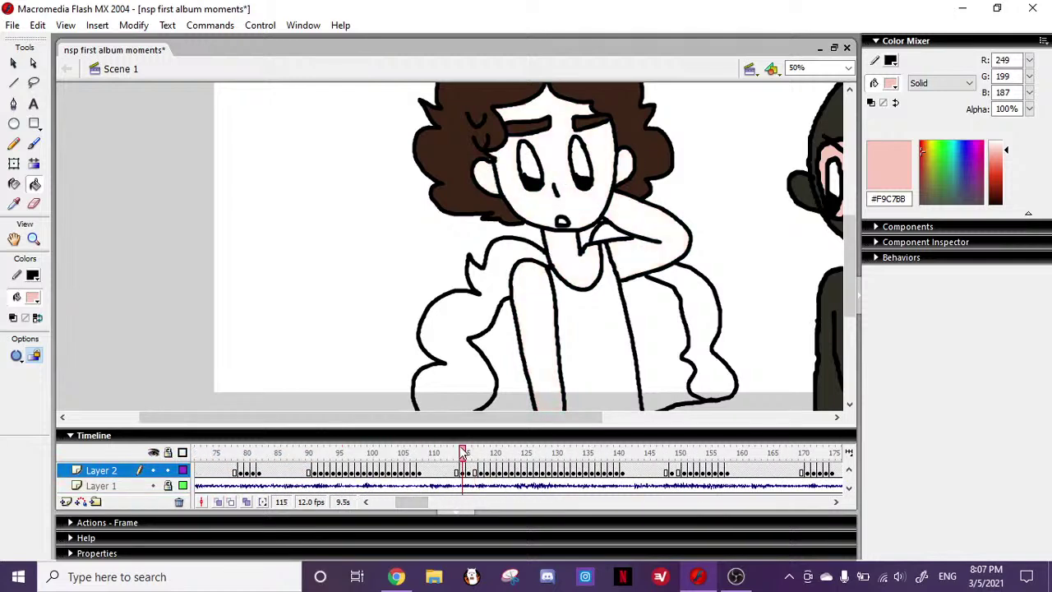
pyautogui.click(546, 285)
pyautogui.click(582, 261)
pyautogui.click(648, 238)
pyautogui.click(598, 196)
pyautogui.click(632, 168)
pyautogui.click(492, 180)
# - Fill the face, one ear, the neck, the straight arm and the bent arm with the skin colour on frame 113
pyautogui.click(450, 453)
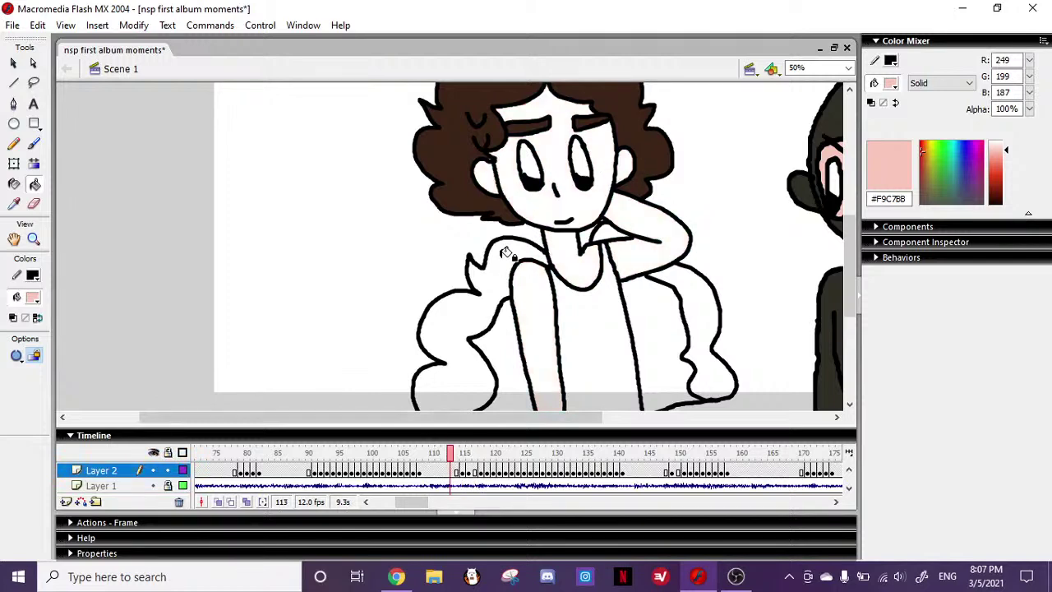
pyautogui.click(494, 180)
pyautogui.click(523, 198)
pyautogui.click(581, 255)
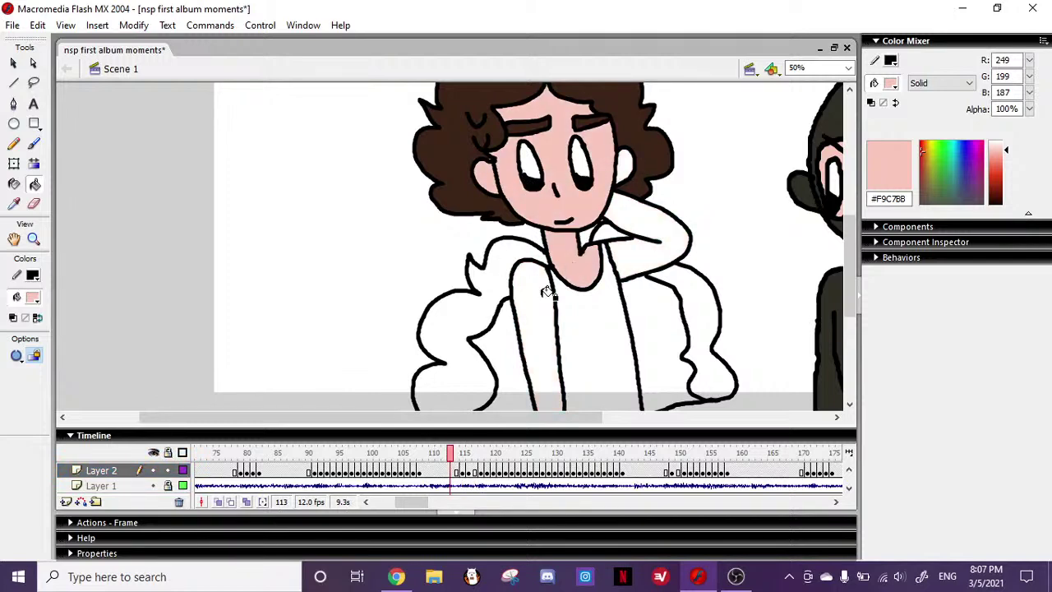
pyautogui.click(547, 288)
pyautogui.click(655, 238)
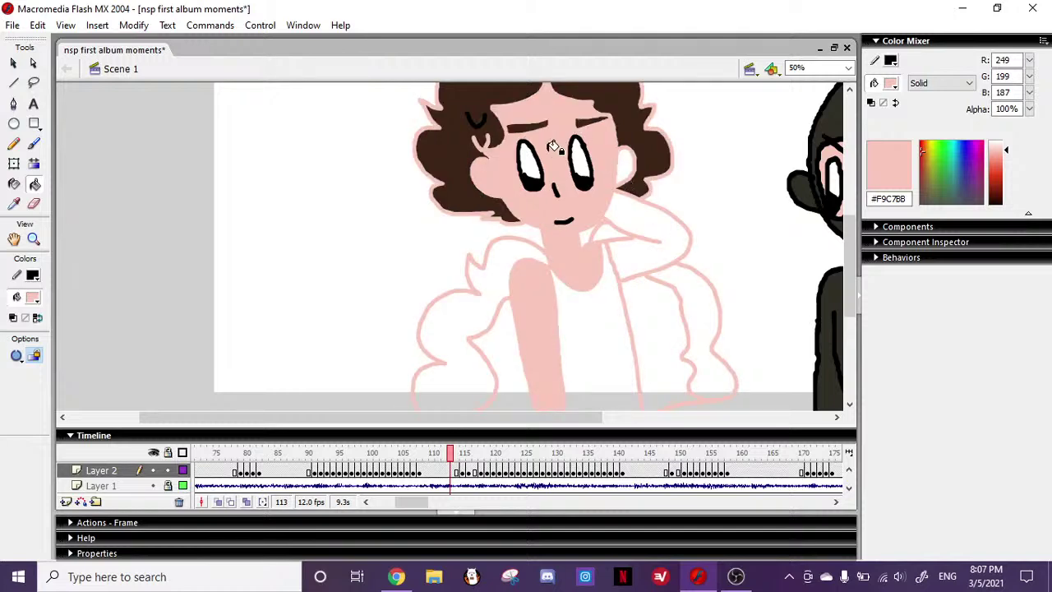
pyautogui.hotkey('ctrl', 'z')
pyautogui.click(658, 214)
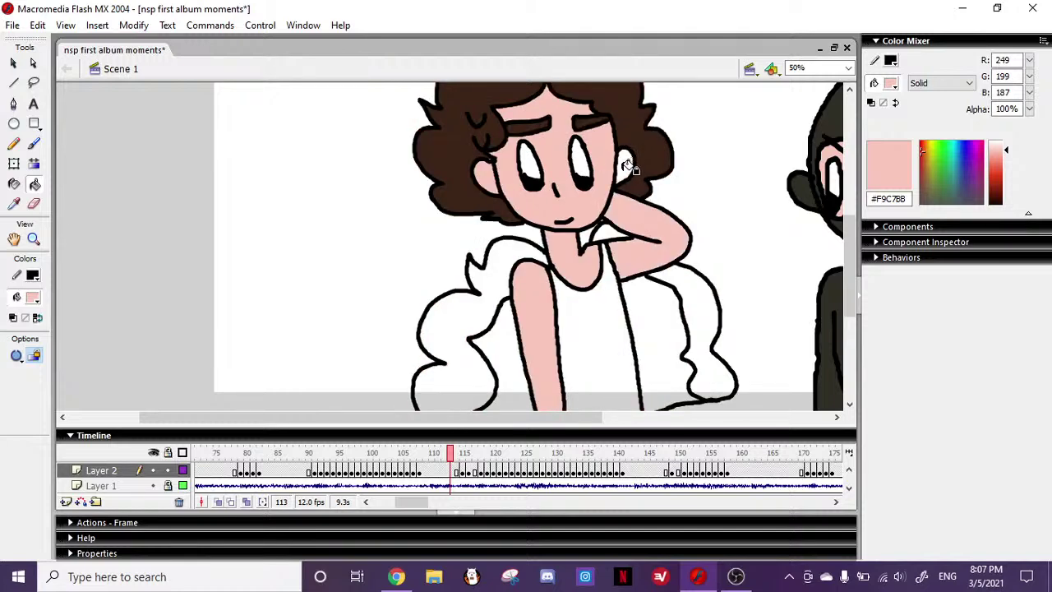
# - Fill both arms, the neck, the face and both ears with the skin colour on frame 107
pyautogui.click(415, 459)
pyautogui.click(547, 283)
pyautogui.click(570, 268)
pyautogui.click(640, 248)
pyautogui.click(601, 188)
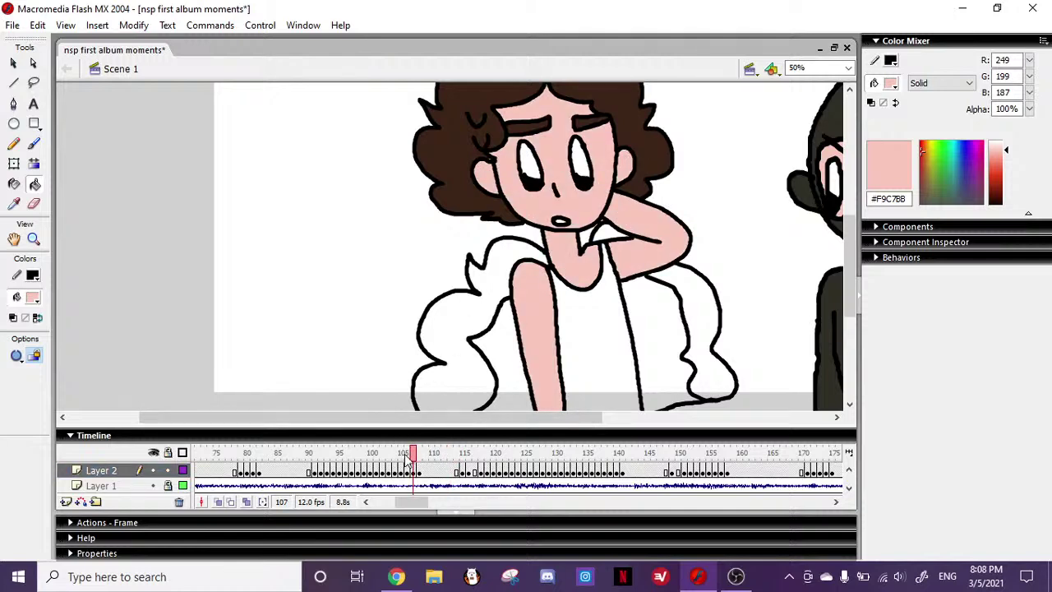
# - Fill both arms, the neck, the face and both ears with the skin colour on frame 106
pyautogui.click(406, 459)
pyautogui.click(540, 294)
pyautogui.click(587, 258)
pyautogui.click(633, 250)
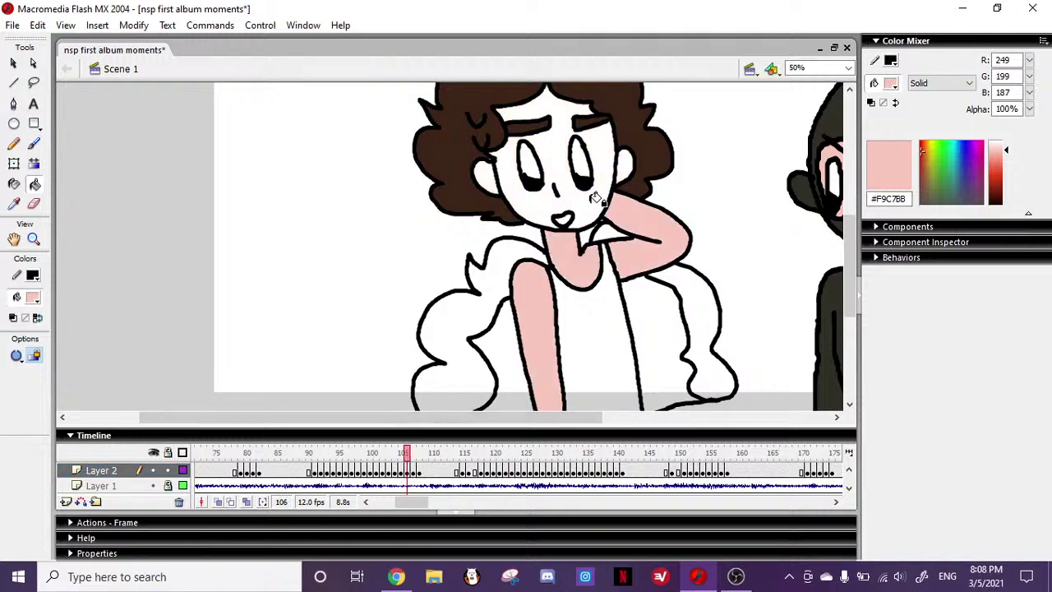
pyautogui.click(592, 203)
pyautogui.click(495, 171)
pyautogui.click(637, 164)
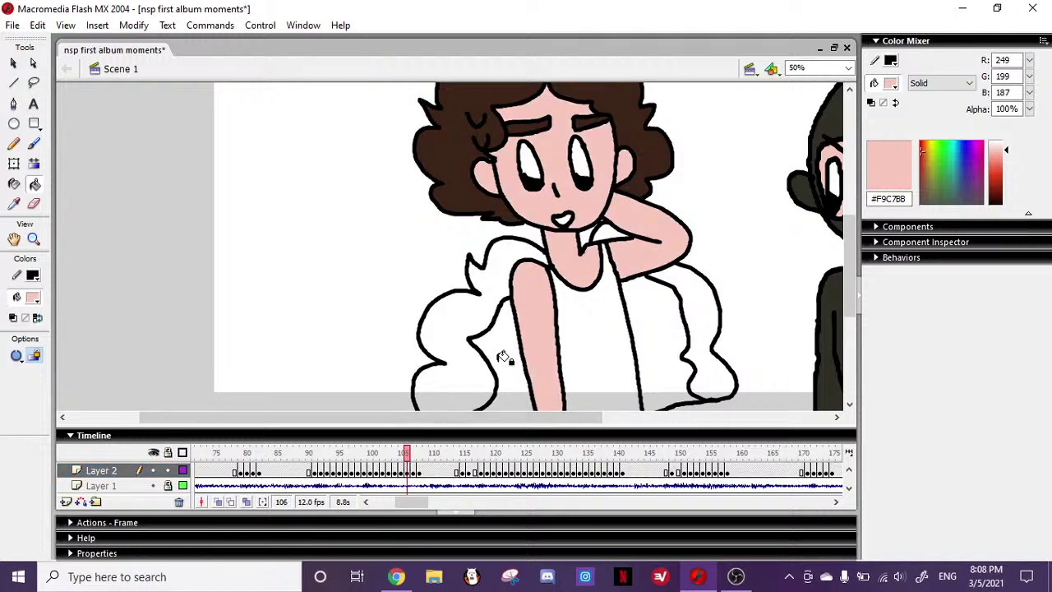
# - Fill both arms, the neck, the face and both ears with the skin colour on frame 105
pyautogui.click(401, 457)
pyautogui.click(539, 283)
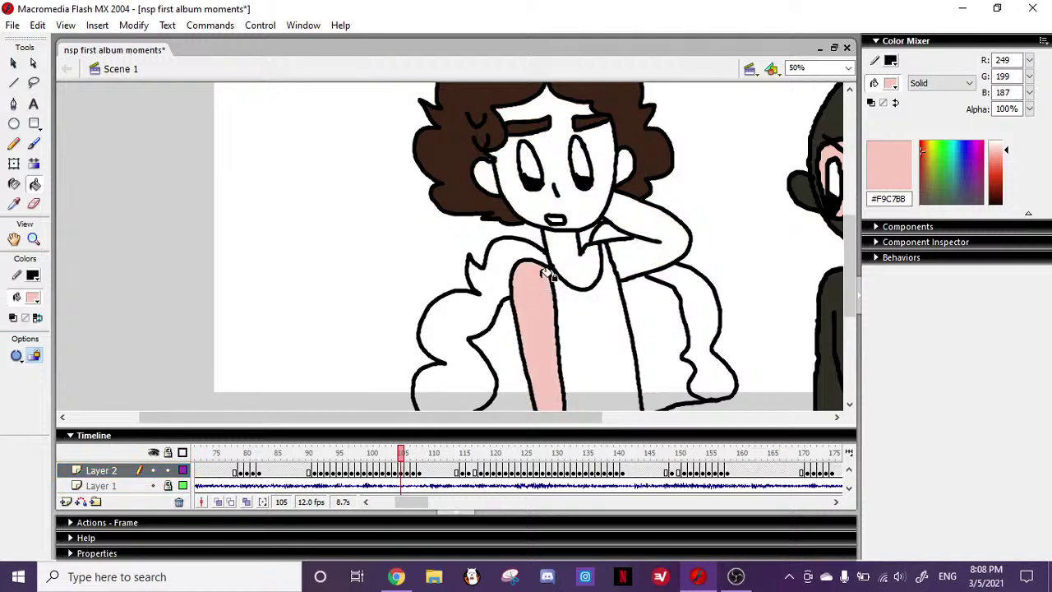
pyautogui.click(571, 256)
pyautogui.click(637, 251)
pyautogui.click(592, 206)
pyautogui.click(491, 177)
pyautogui.click(625, 162)
# - Fill both arms, the neck, the face and both ears with the skin colour on frame 104
pyautogui.click(396, 457)
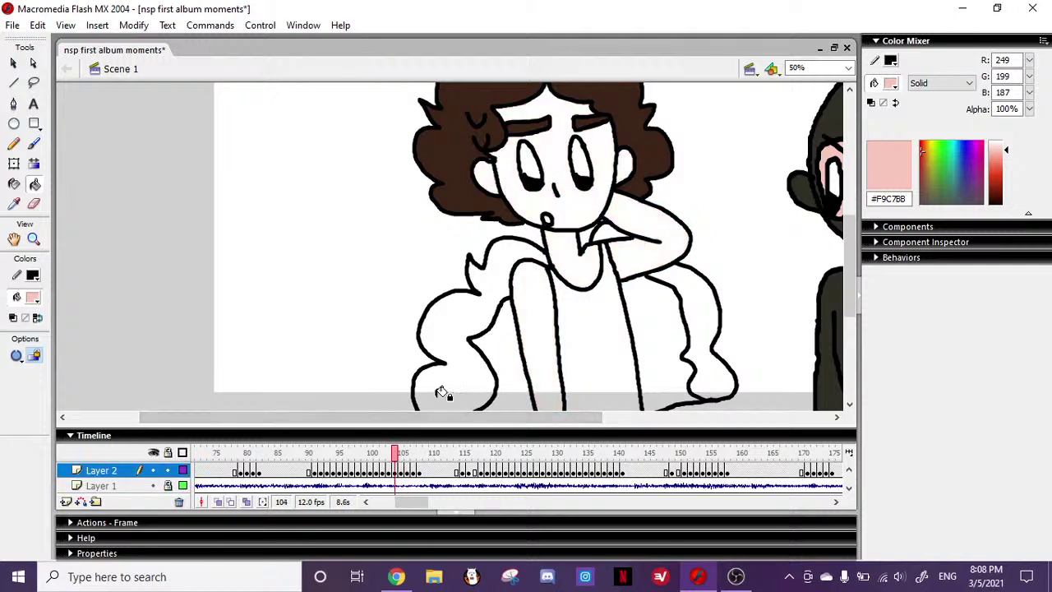
pyautogui.click(538, 290)
pyautogui.click(571, 262)
pyautogui.click(646, 217)
pyautogui.click(488, 178)
pyautogui.click(517, 179)
pyautogui.click(632, 158)
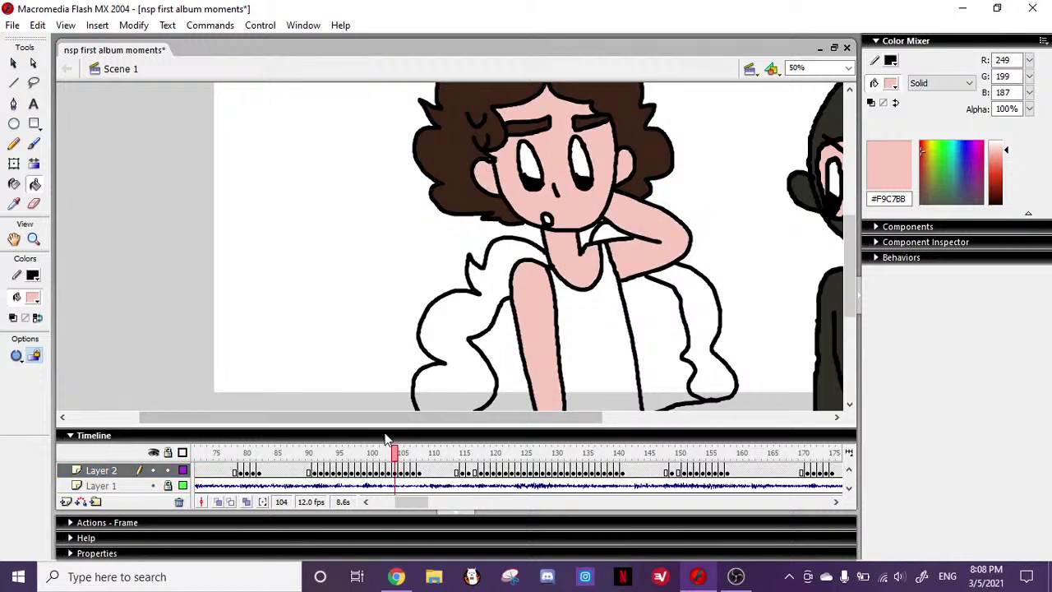
# - Fill both arms, the neck, the face and both ears with the skin colour on frame 103
pyautogui.click(389, 458)
pyautogui.click(542, 301)
pyautogui.click(586, 265)
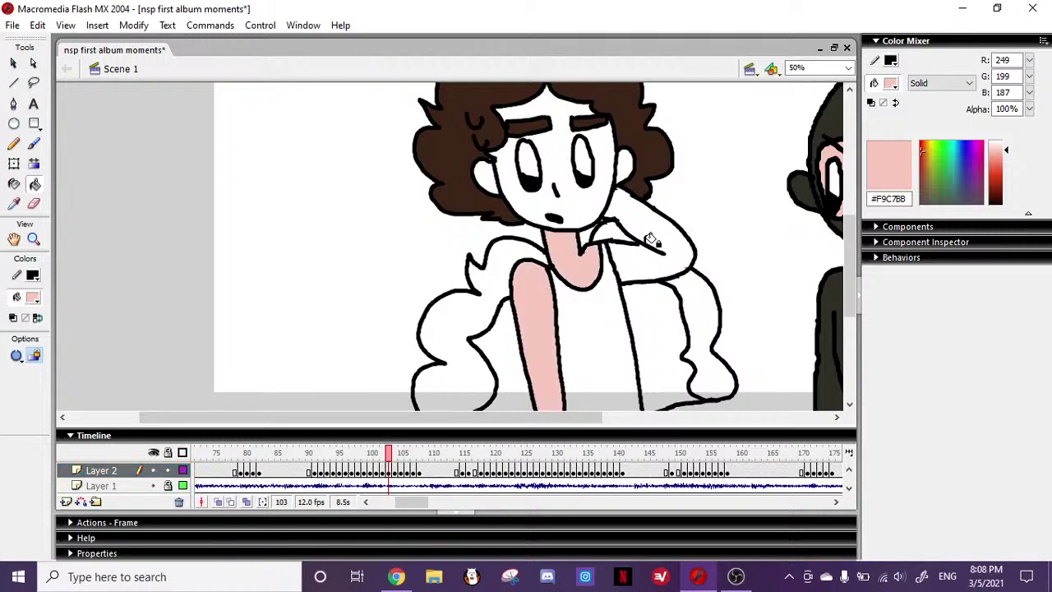
pyautogui.click(645, 261)
pyautogui.click(490, 174)
pyautogui.click(526, 186)
pyautogui.click(623, 164)
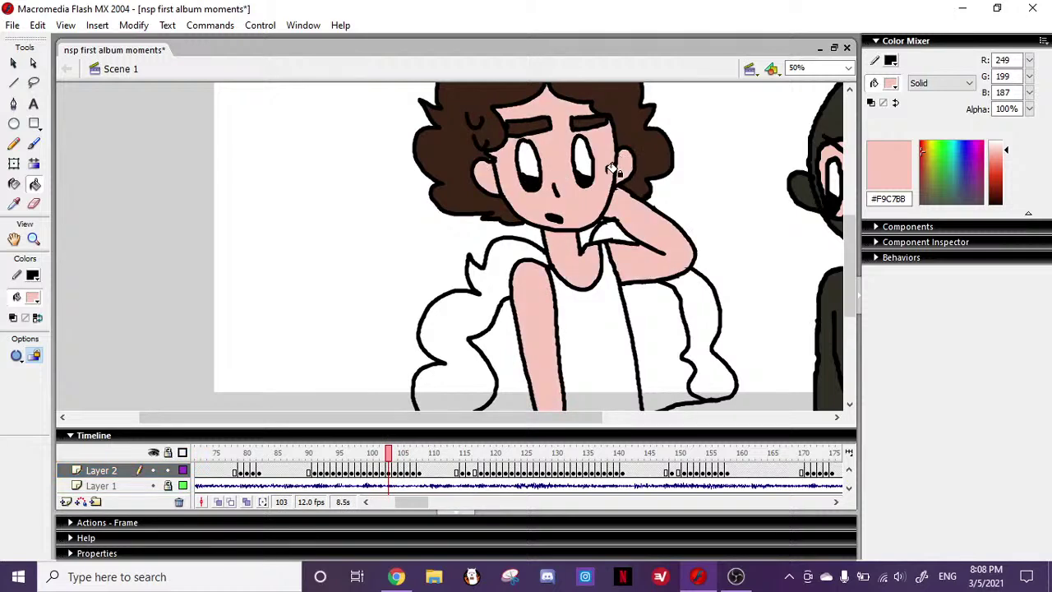
# - Fill the straight arm, neck, raised arm and hand, face and both ears with the skin colour on frame 102
pyautogui.click(383, 457)
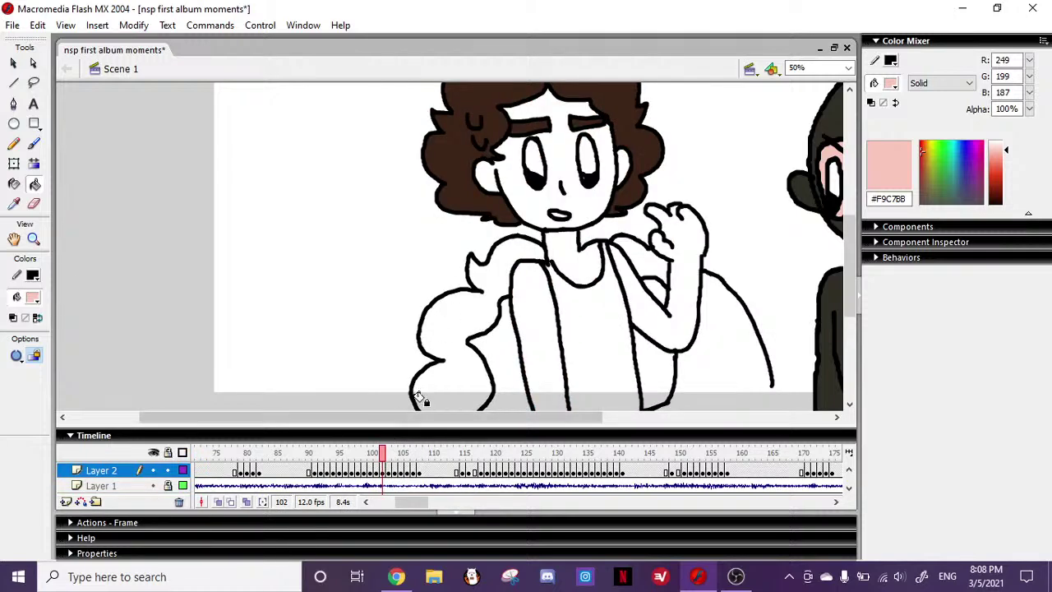
pyautogui.click(539, 309)
pyautogui.click(579, 256)
pyautogui.click(651, 299)
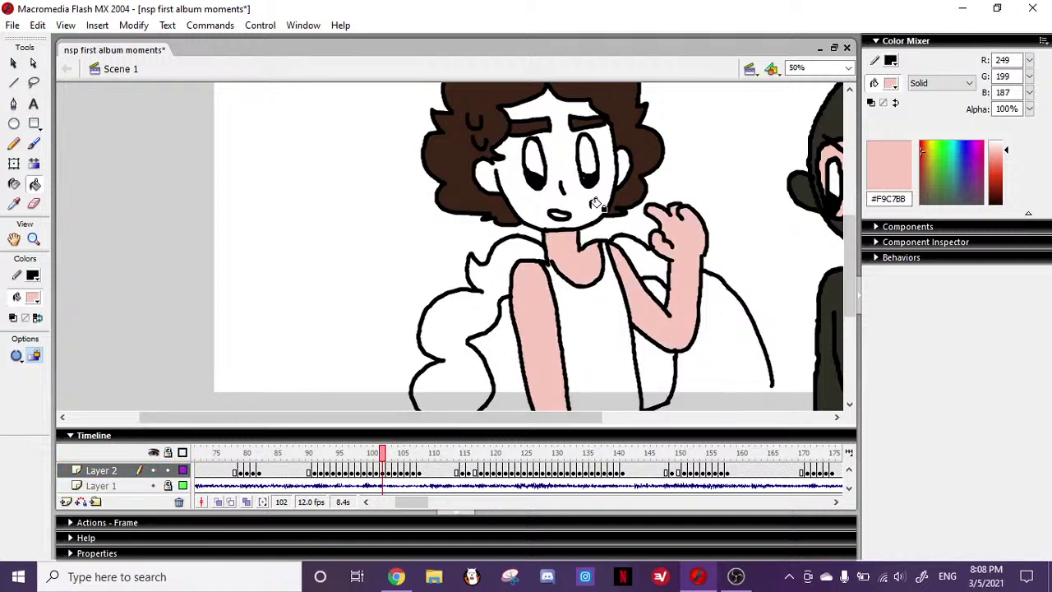
pyautogui.click(490, 173)
pyautogui.click(531, 175)
pyautogui.click(629, 165)
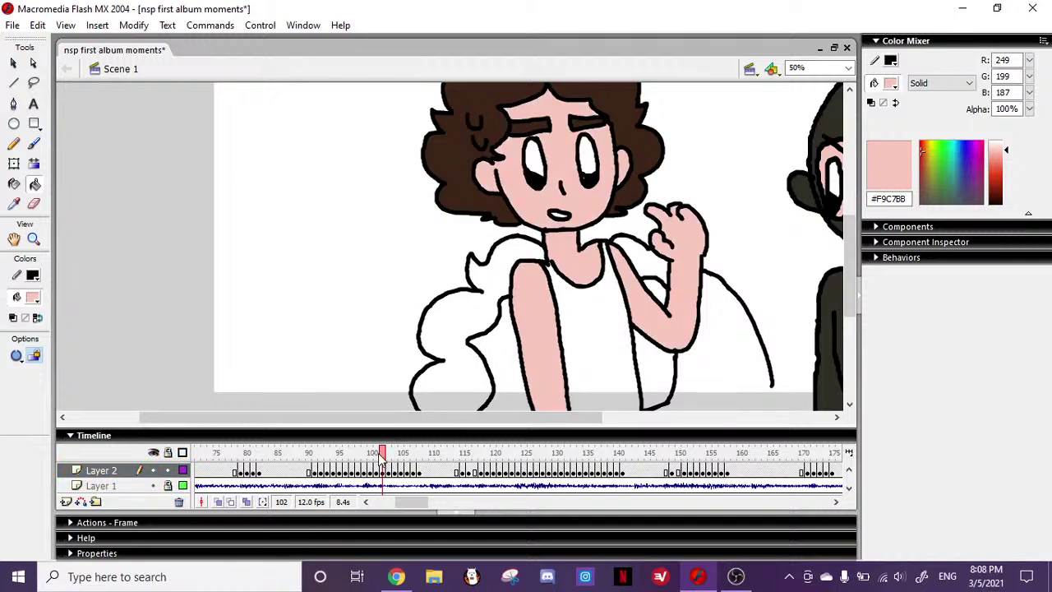
# - Fill the straight arm, neck, outstretched arm and hand, face and both ears with the skin colour on frame 101
pyautogui.click(375, 457)
pyautogui.click(544, 298)
pyautogui.click(577, 265)
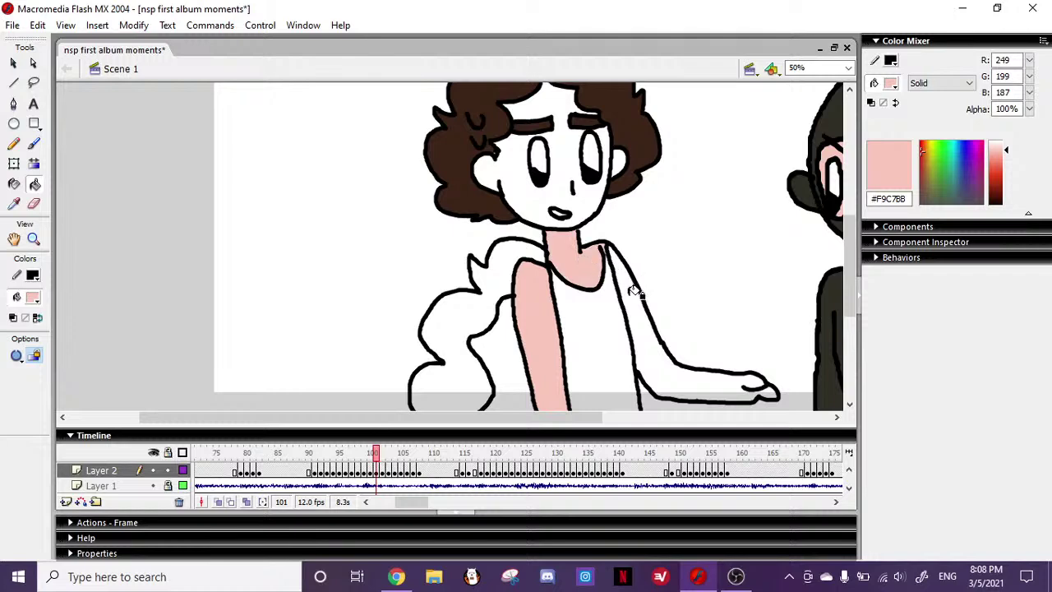
pyautogui.hotkey('ctrl', 'z')
pyautogui.press('b')
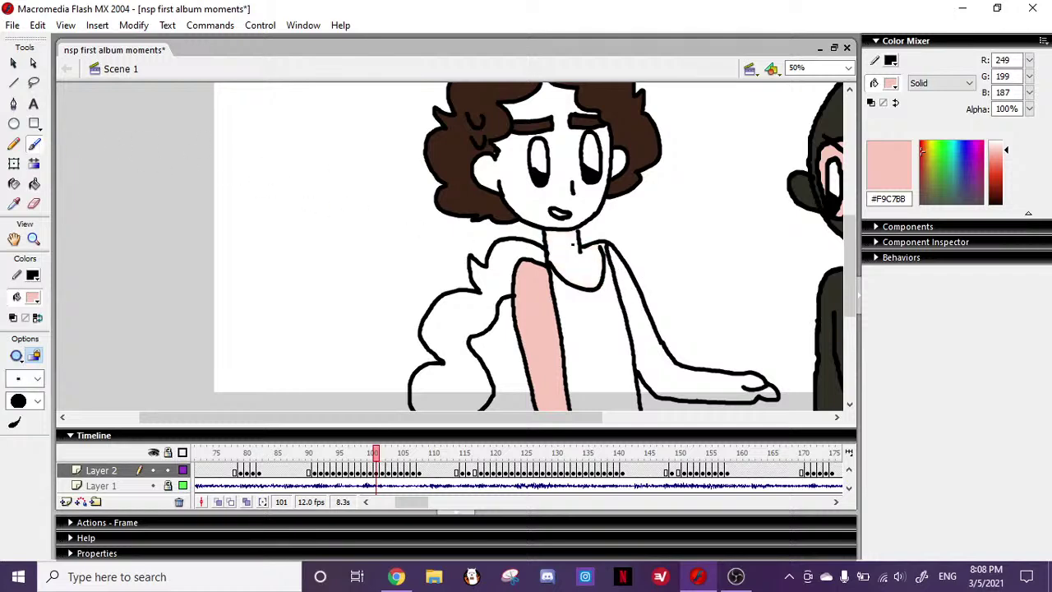
pyautogui.click(42, 185)
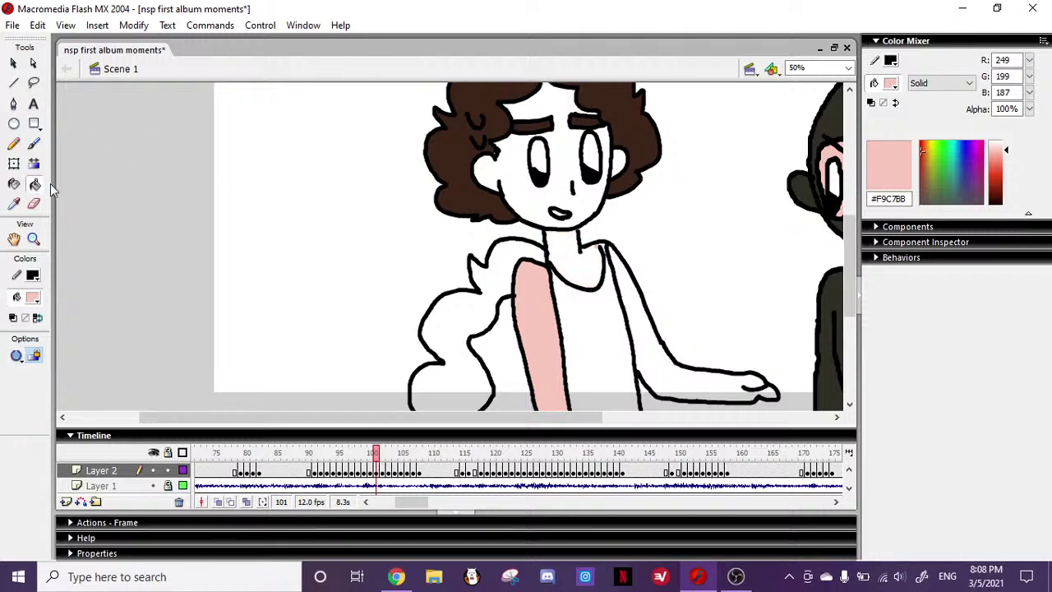
pyautogui.click(581, 265)
pyautogui.click(637, 266)
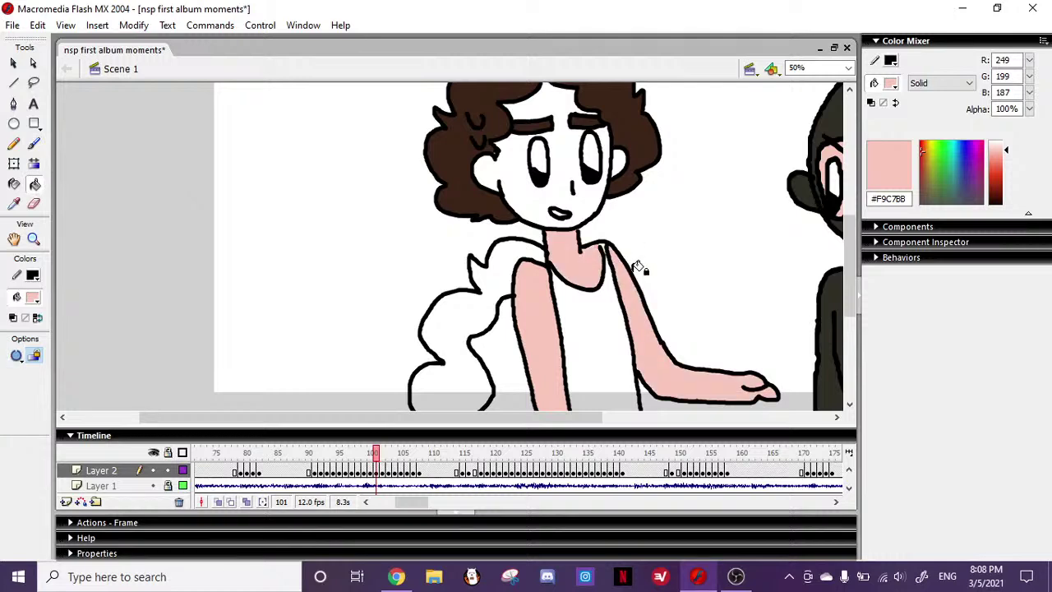
pyautogui.click(575, 164)
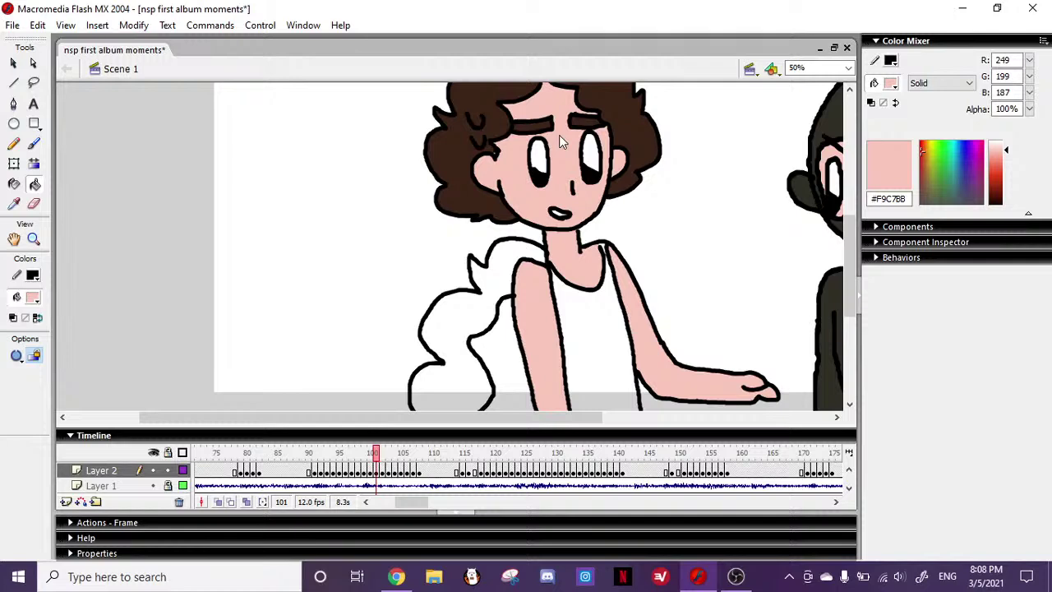
# - Fill both arms, the neck, the face and both ears with the skin colour on frame 100
pyautogui.moveTo(852, 255); pyautogui.dragTo(834, 247)
pyautogui.click(371, 453)
pyautogui.click(549, 289)
pyautogui.click(575, 254)
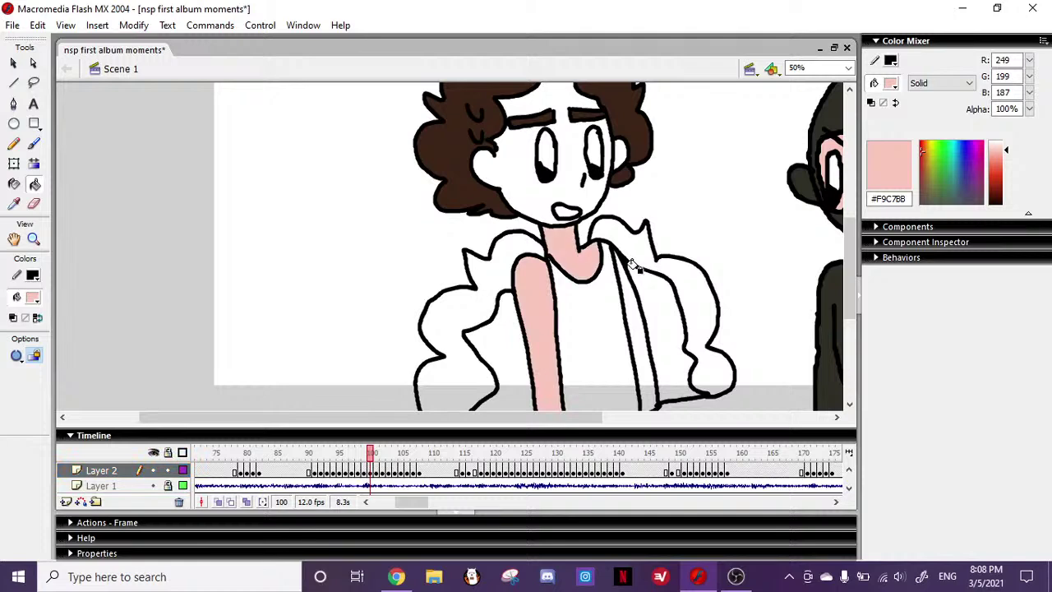
pyautogui.click(624, 256)
pyautogui.click(485, 190)
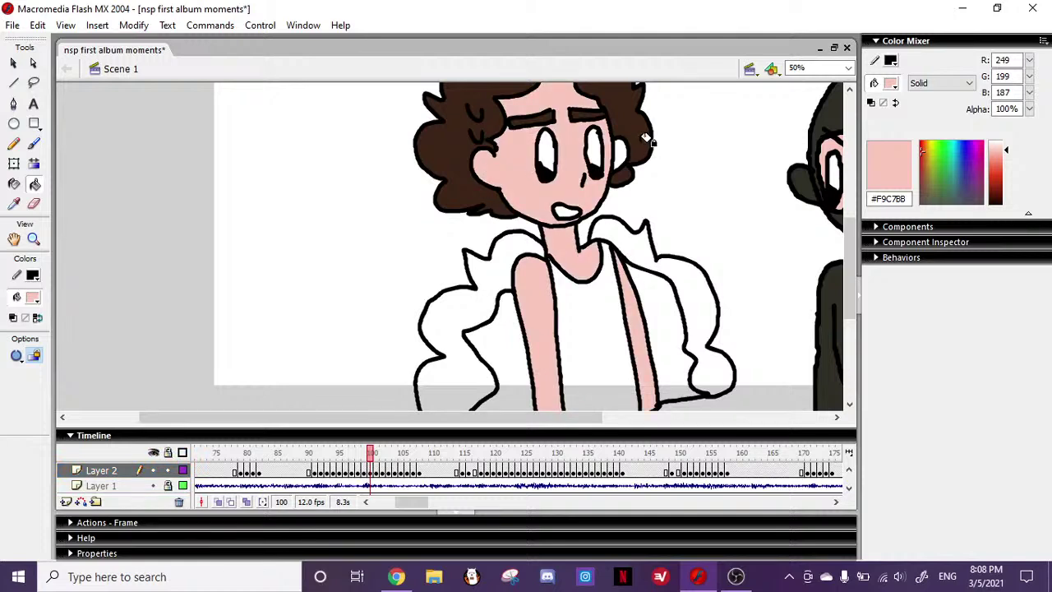
pyautogui.click(625, 152)
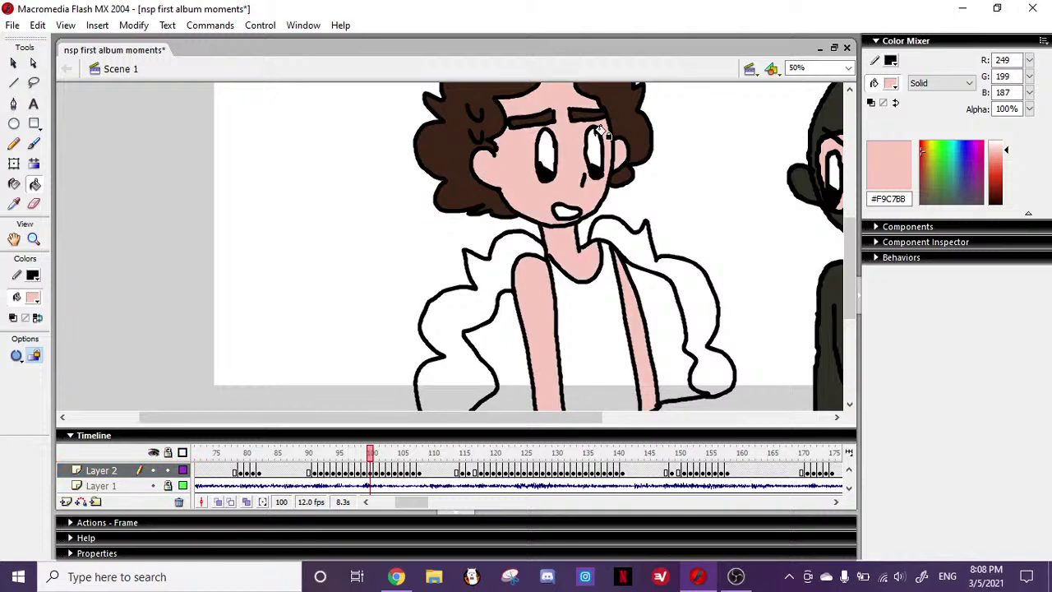
pyautogui.click(34, 144)
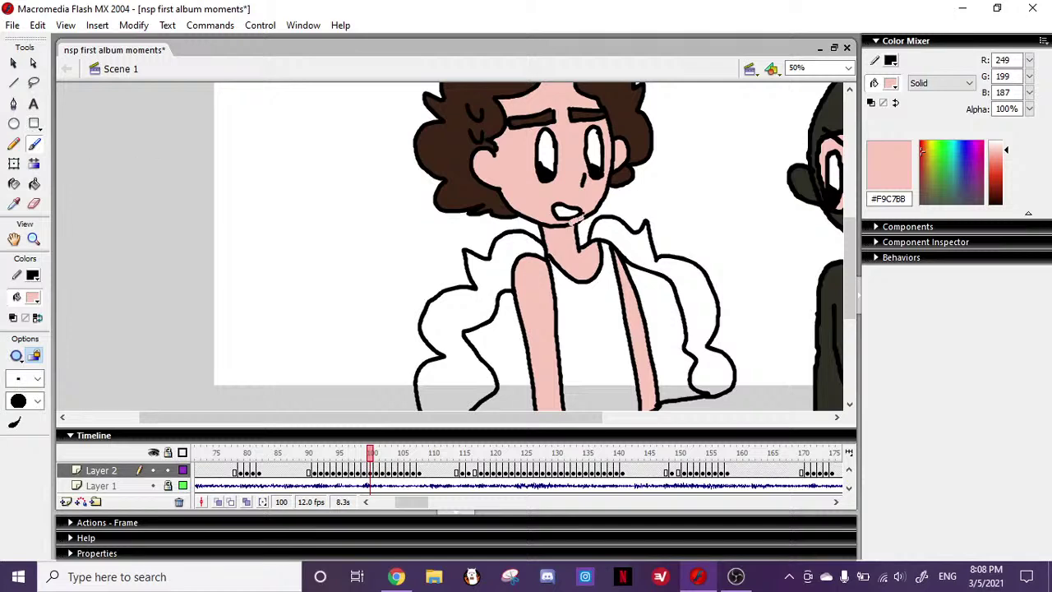
pyautogui.click(34, 185)
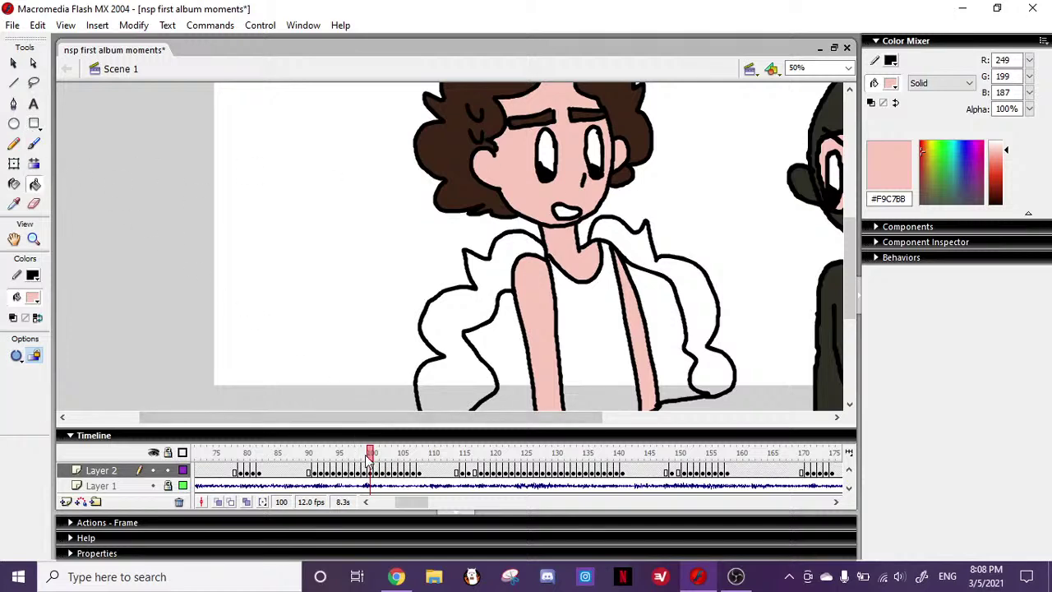
# - Fill both arms, the neck, the face and both ears with the skin colour on frame 99, undoing fills that recolour the outlines
pyautogui.click(543, 296)
pyautogui.click(579, 251)
pyautogui.click(630, 289)
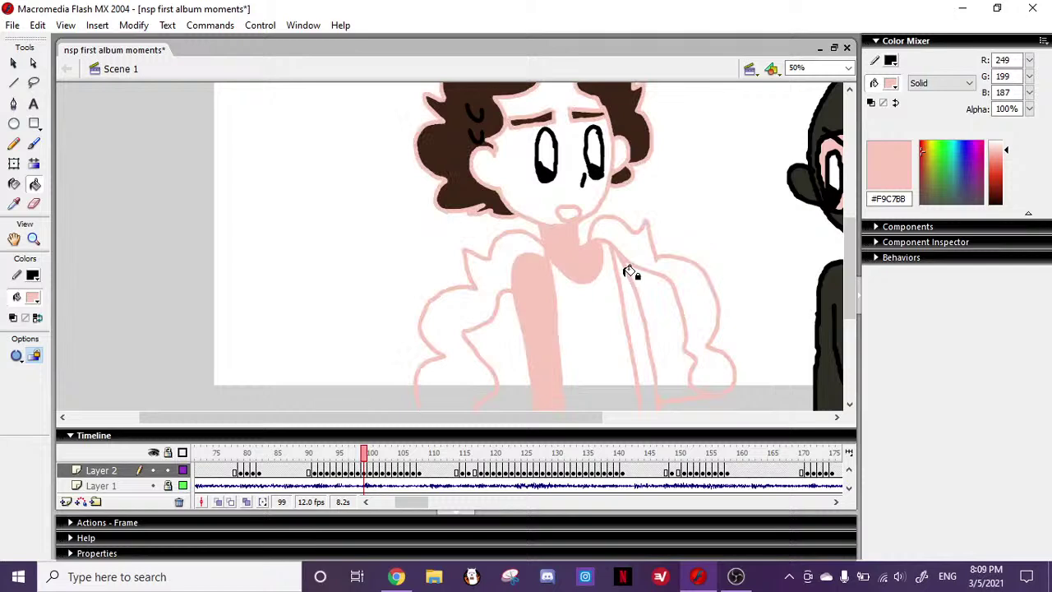
pyautogui.hotkey('ctrl', 'z')
pyautogui.click(635, 292)
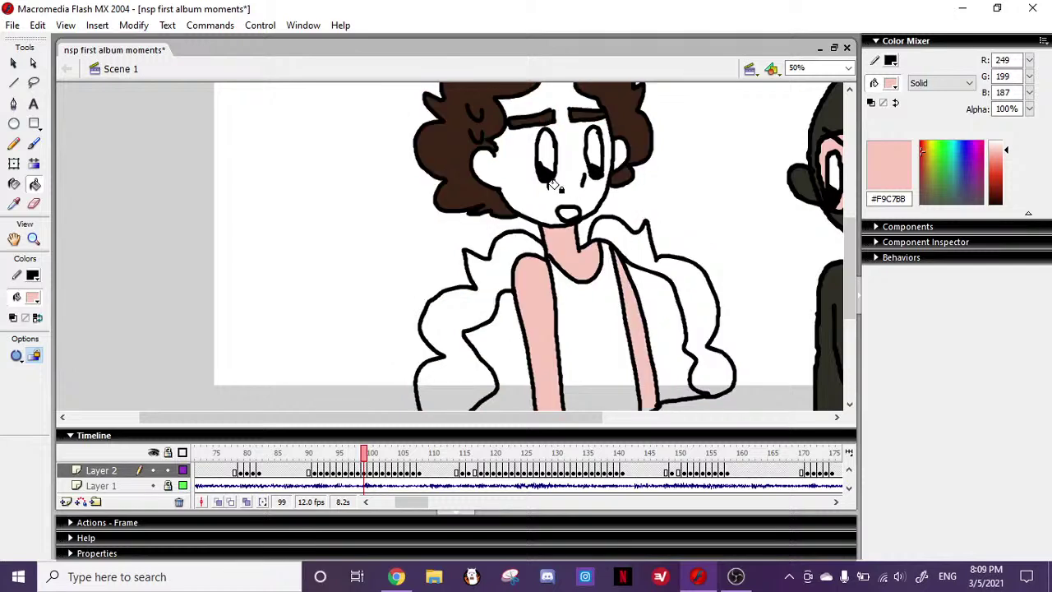
pyautogui.click(523, 170)
pyautogui.click(629, 155)
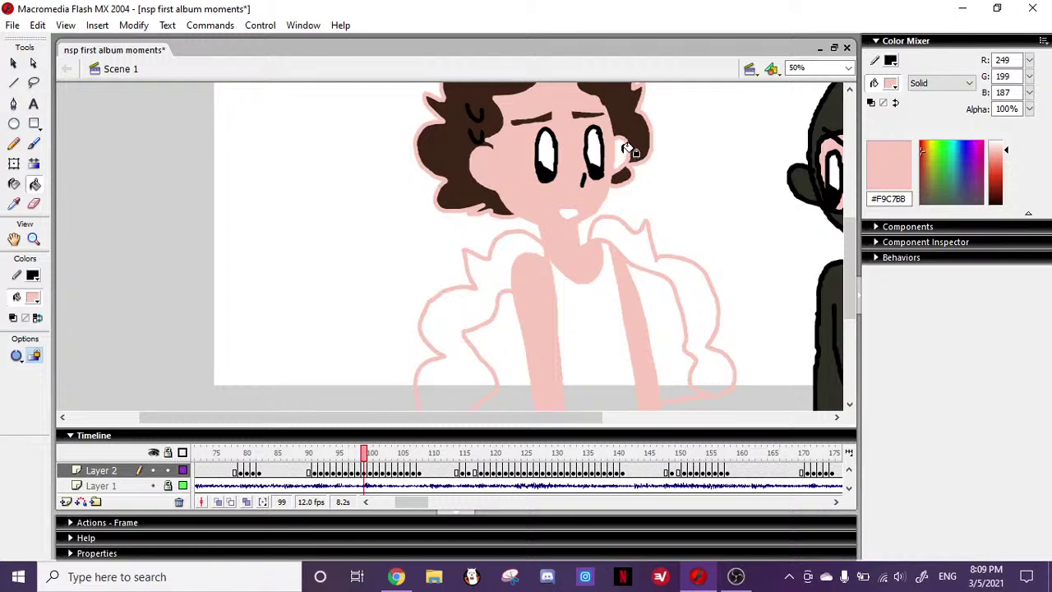
pyautogui.hotkey('ctrl', 'z')
pyautogui.click(625, 151)
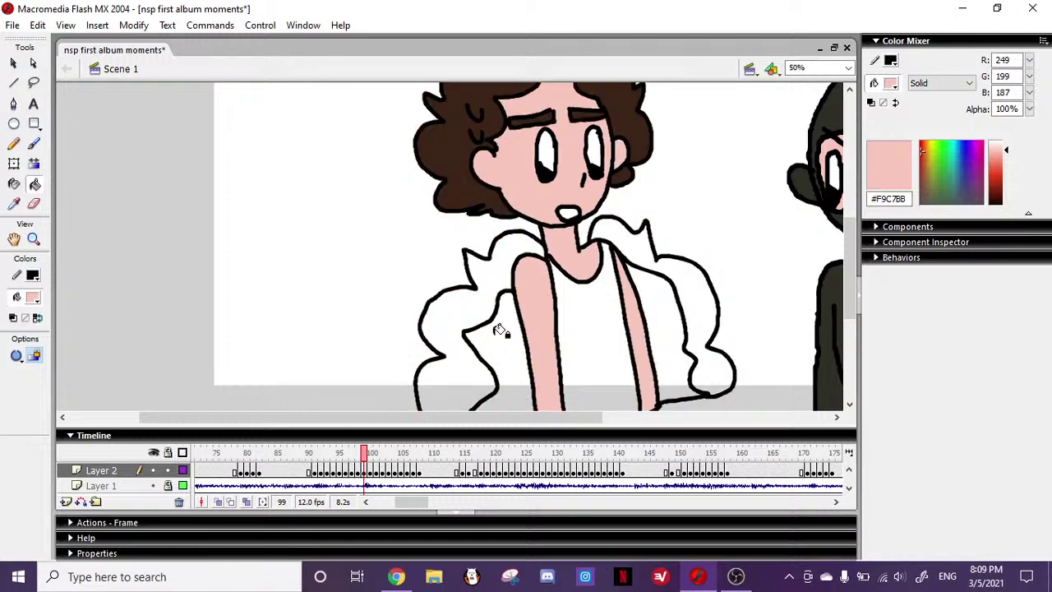
# - Fill both arms, the neck and the face with the skin colour on frame 98, undoing the fill that recolours the outlines
pyautogui.click(359, 455)
pyautogui.click(535, 282)
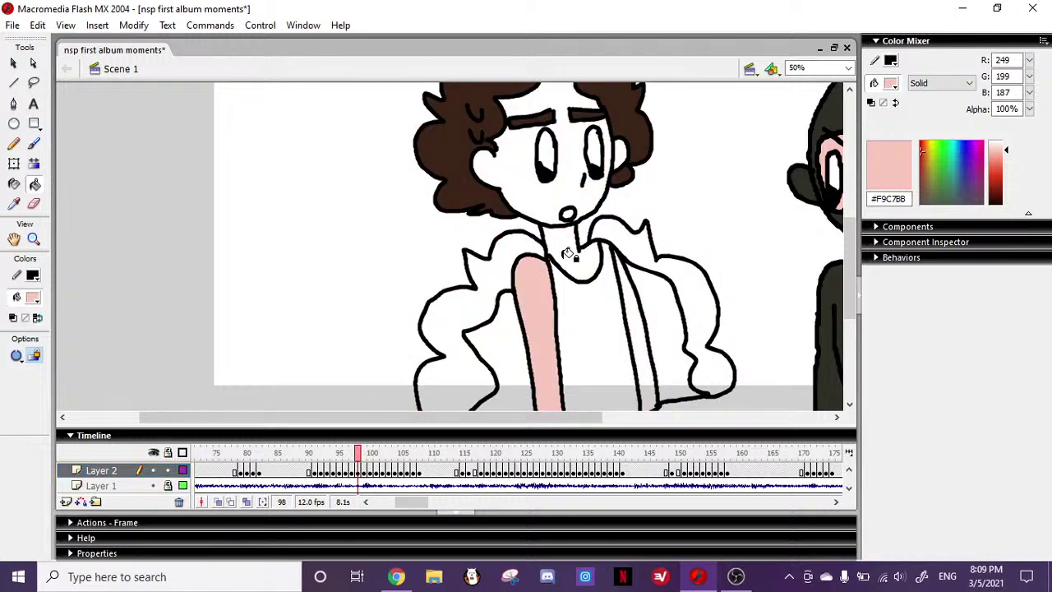
pyautogui.click(567, 256)
pyautogui.click(630, 289)
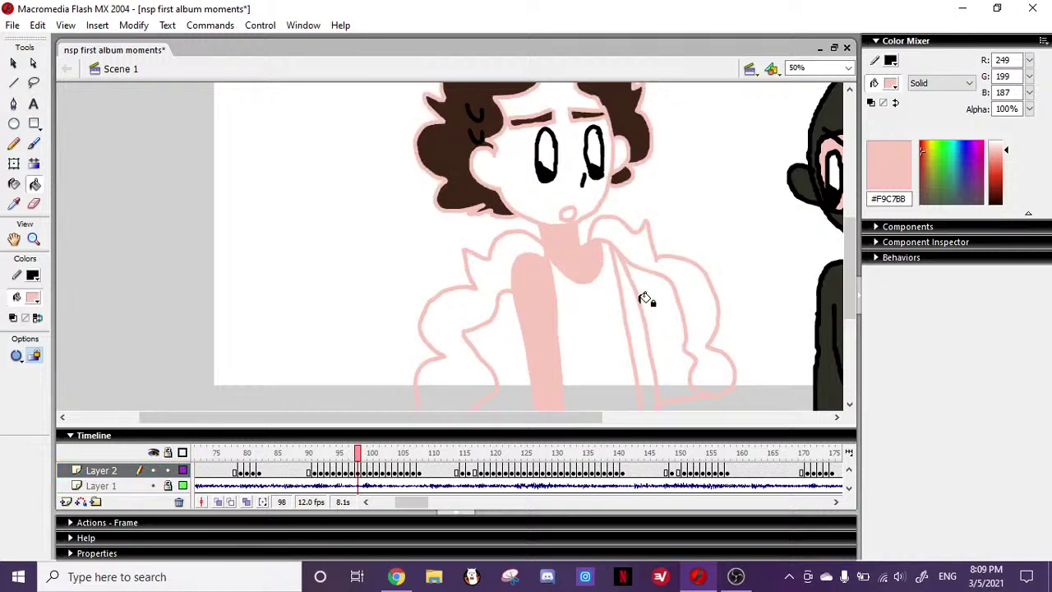
pyautogui.hotkey('ctrl', 'z')
pyautogui.click(621, 242)
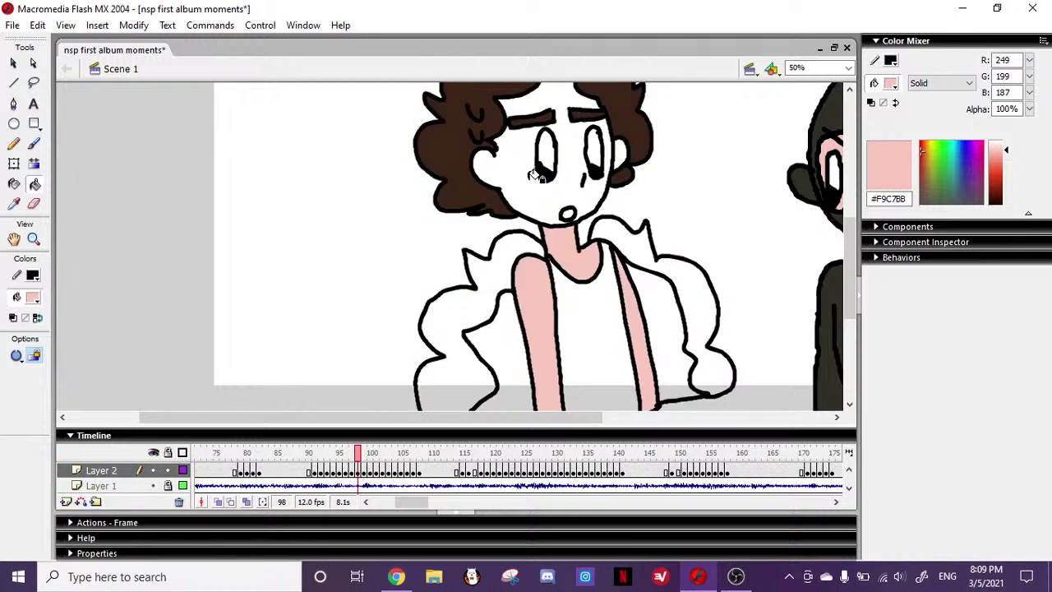
pyautogui.click(532, 175)
# - Fill both arms, the neck and the face with the skin colour on frame 97
pyautogui.click(353, 458)
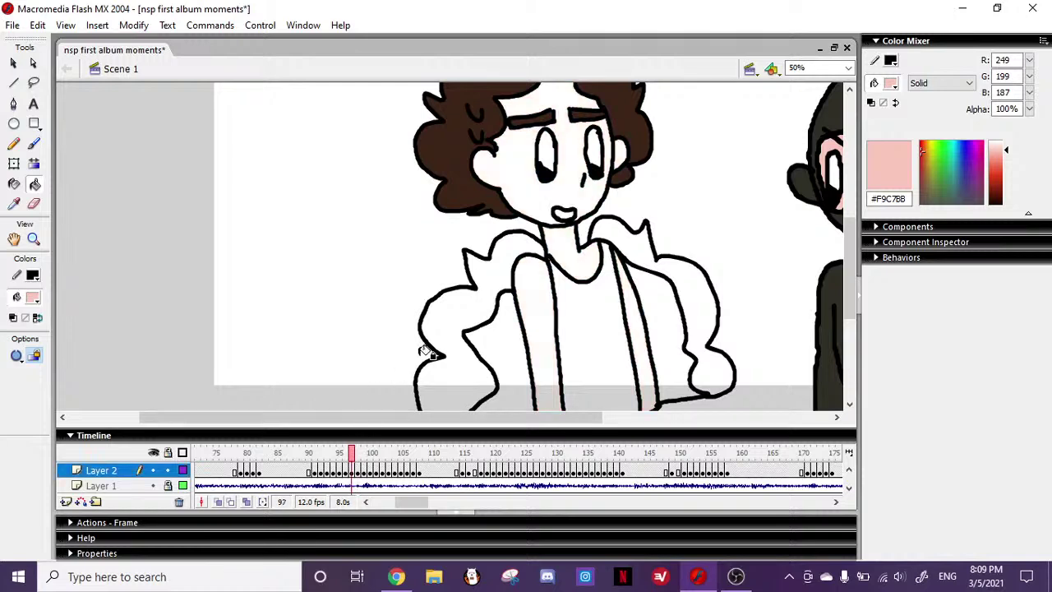
pyautogui.click(527, 290)
pyautogui.click(567, 255)
pyautogui.click(631, 294)
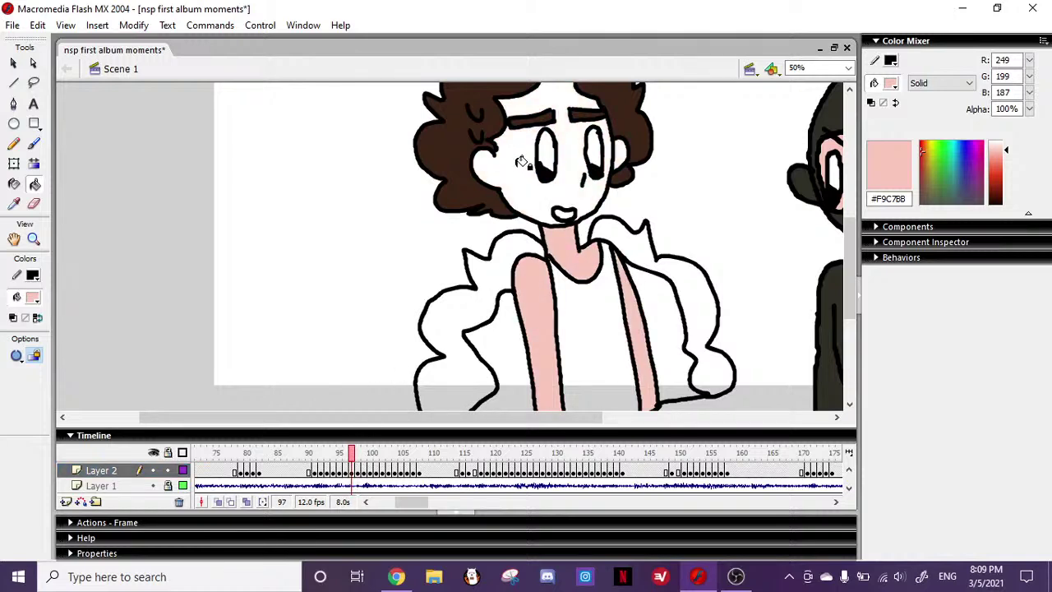
pyautogui.click(516, 162)
# - Fill both arms, the neck and the face with the skin colour on frame 96, undoing the fill that recolours the outlines
pyautogui.click(345, 457)
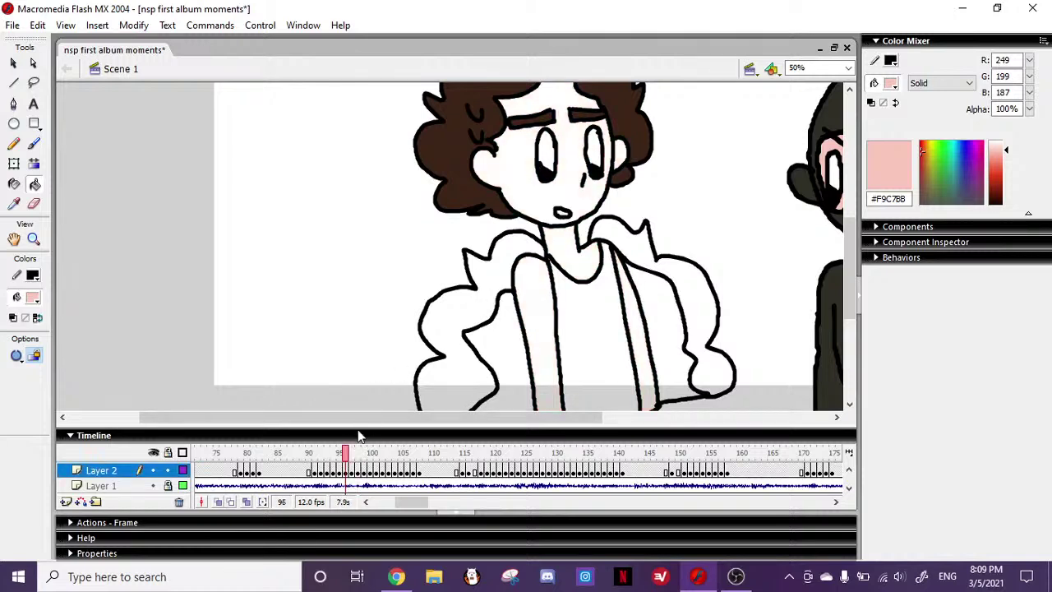
pyautogui.click(543, 284)
pyautogui.click(575, 260)
pyautogui.click(633, 292)
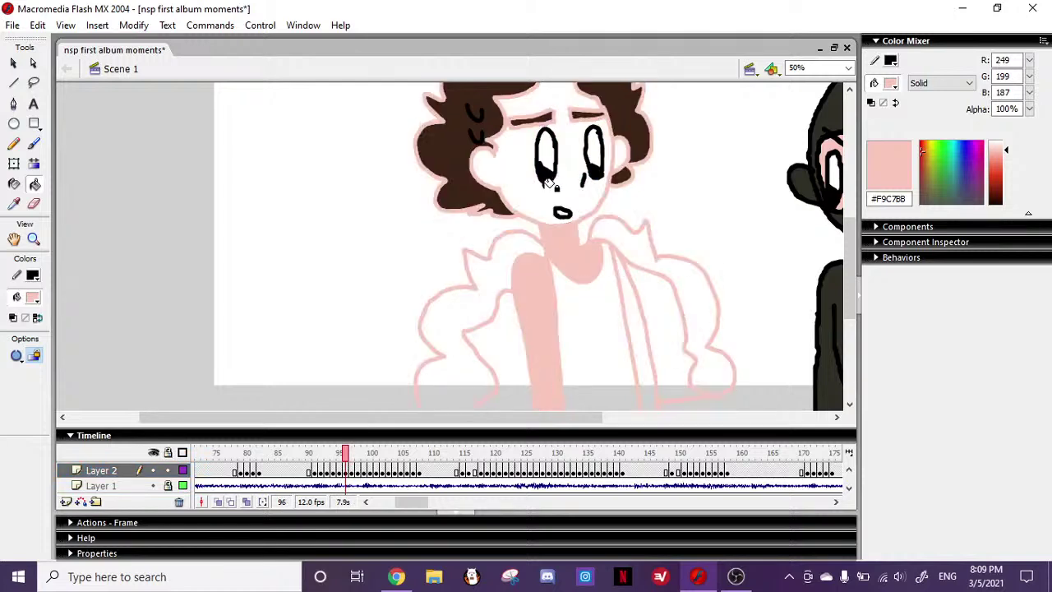
pyautogui.hotkey('ctrl', 'z')
pyautogui.click(630, 276)
pyautogui.click(514, 169)
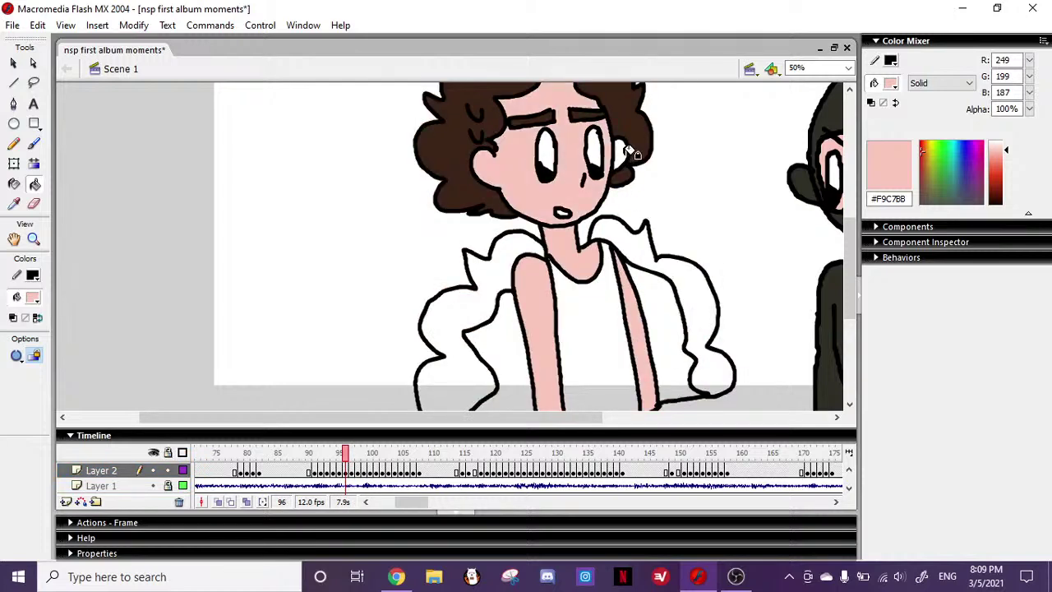
# - Fill both arms, the neck and the face with the skin colour on frame 95
pyautogui.click(340, 454)
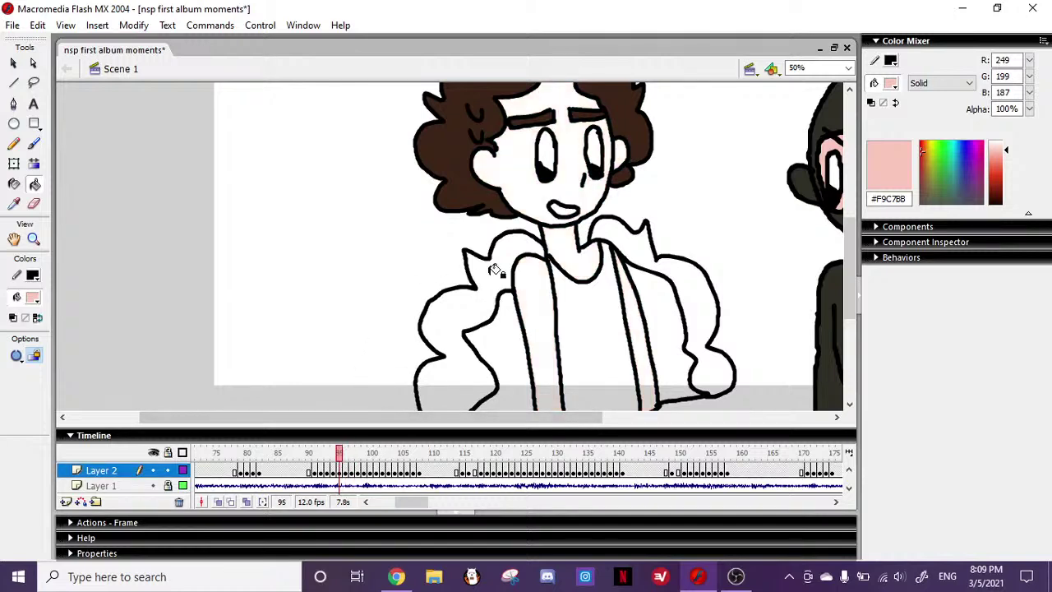
pyautogui.click(560, 260)
pyautogui.click(630, 286)
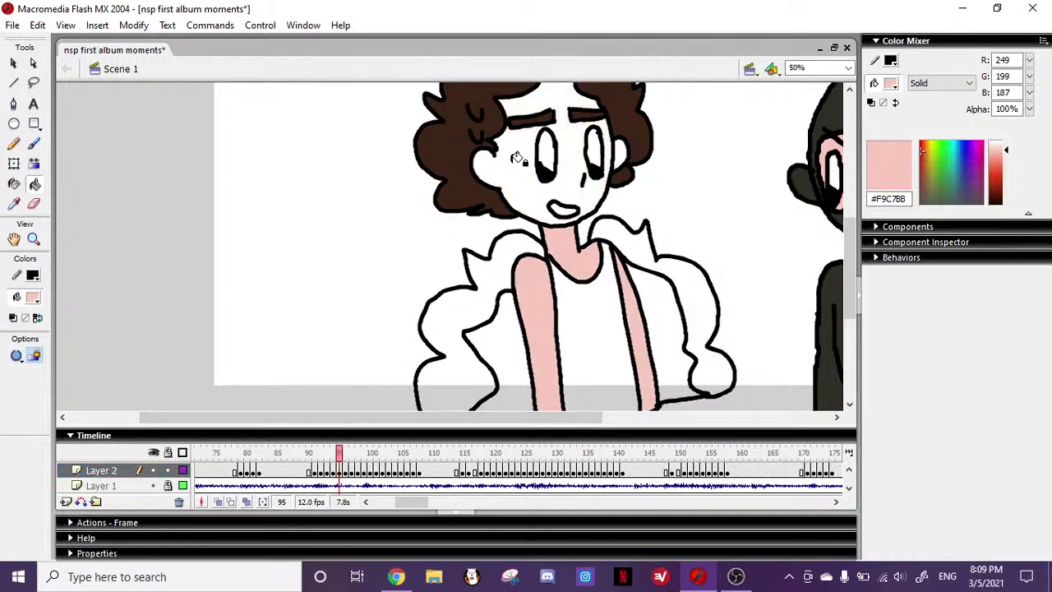
pyautogui.click(518, 160)
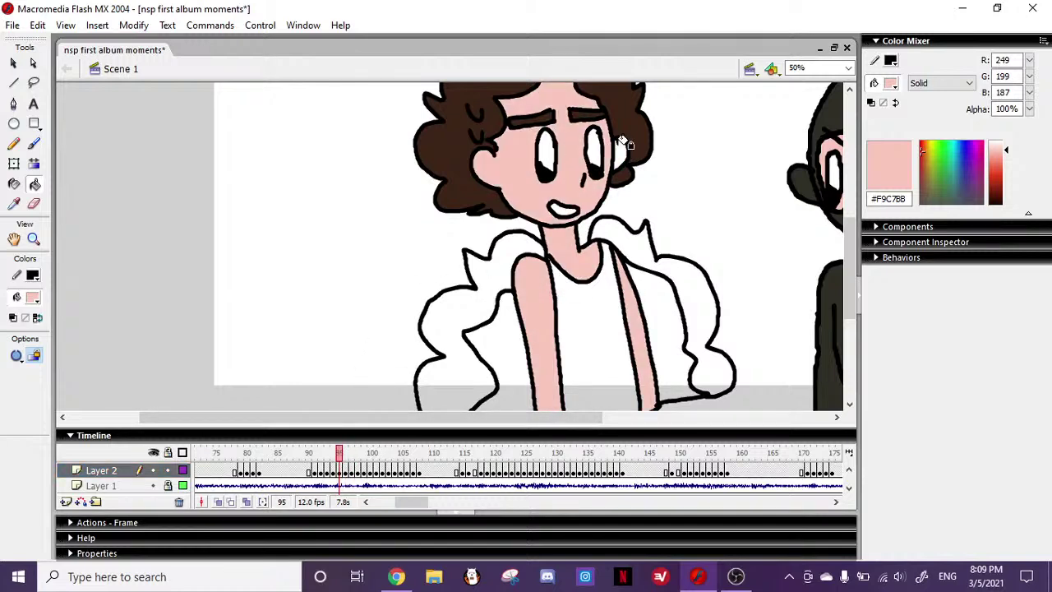
# - Fill both arms, the neck and the face with the skin colour on frame 94
pyautogui.click(334, 455)
pyautogui.click(540, 288)
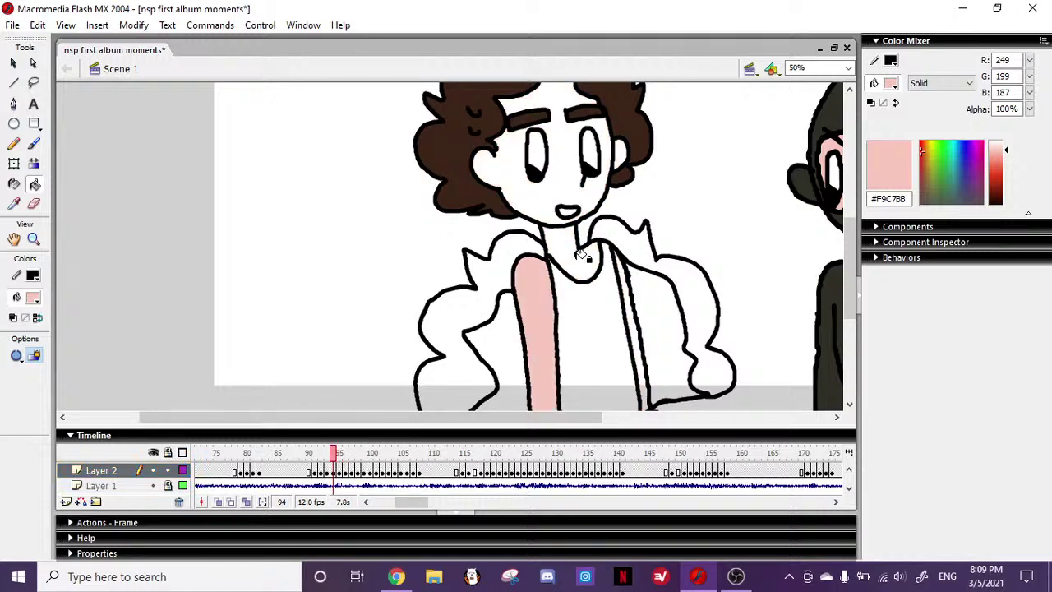
pyautogui.click(575, 258)
pyautogui.click(630, 284)
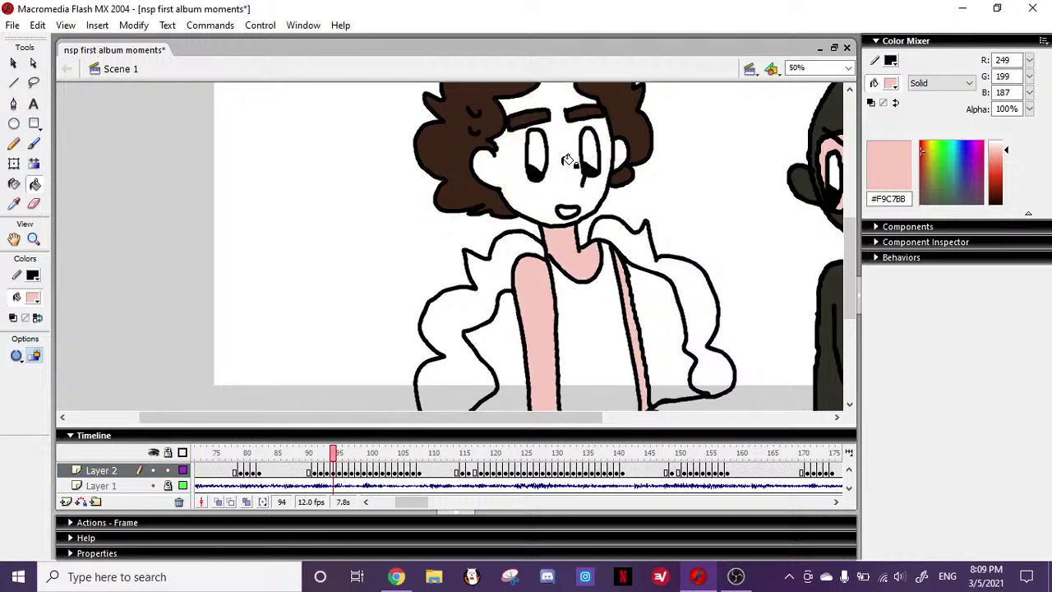
pyautogui.click(567, 158)
# - Fill the neck, both arms, the face and the far ear with the skin colour on frame 93
pyautogui.click(328, 455)
pyautogui.click(573, 238)
pyautogui.click(552, 292)
pyautogui.click(638, 319)
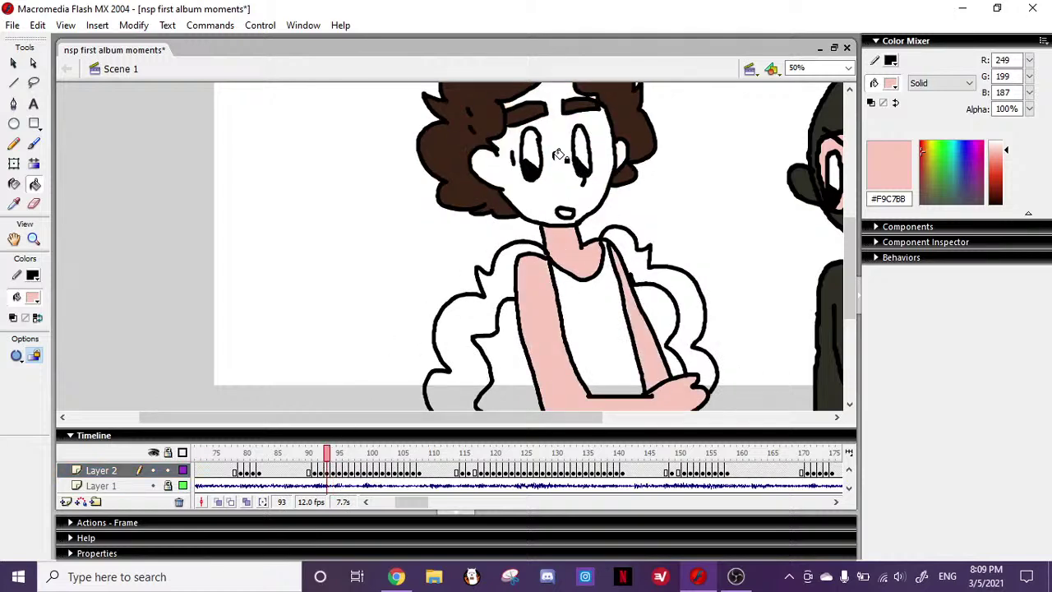
pyautogui.click(562, 157)
pyautogui.click(621, 152)
pyautogui.click(34, 143)
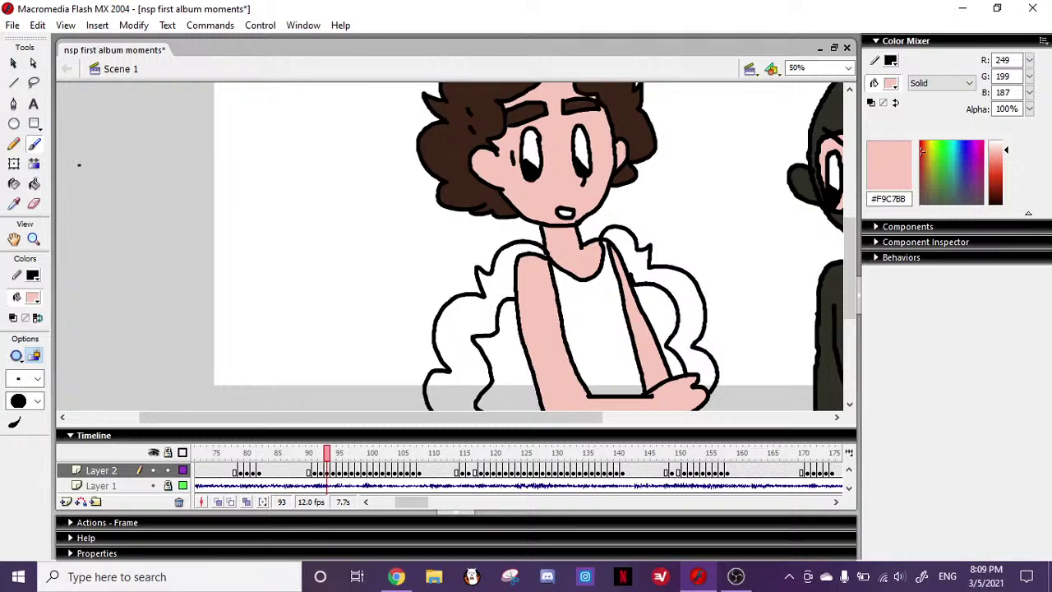
pyautogui.click(34, 184)
# - On frame 92, fill both arms with the skin colour, close the neck outline gap with the brush, and fill the neck, face and far ear
pyautogui.click(320, 455)
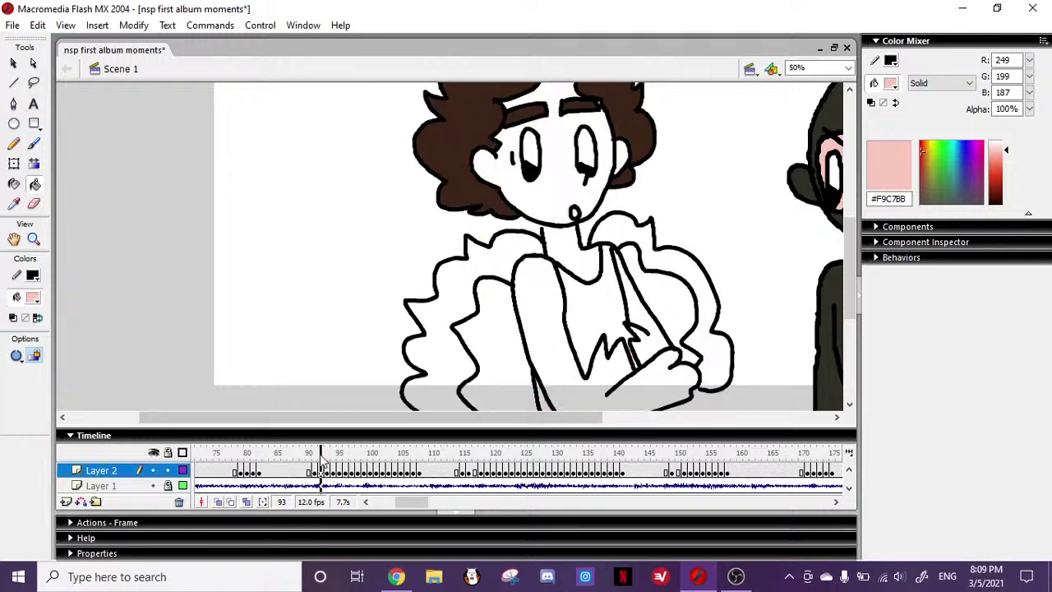
pyautogui.click(530, 281)
pyautogui.click(640, 303)
pyautogui.moveTo(850, 232); pyautogui.dragTo(850, 219)
pyautogui.click(35, 144)
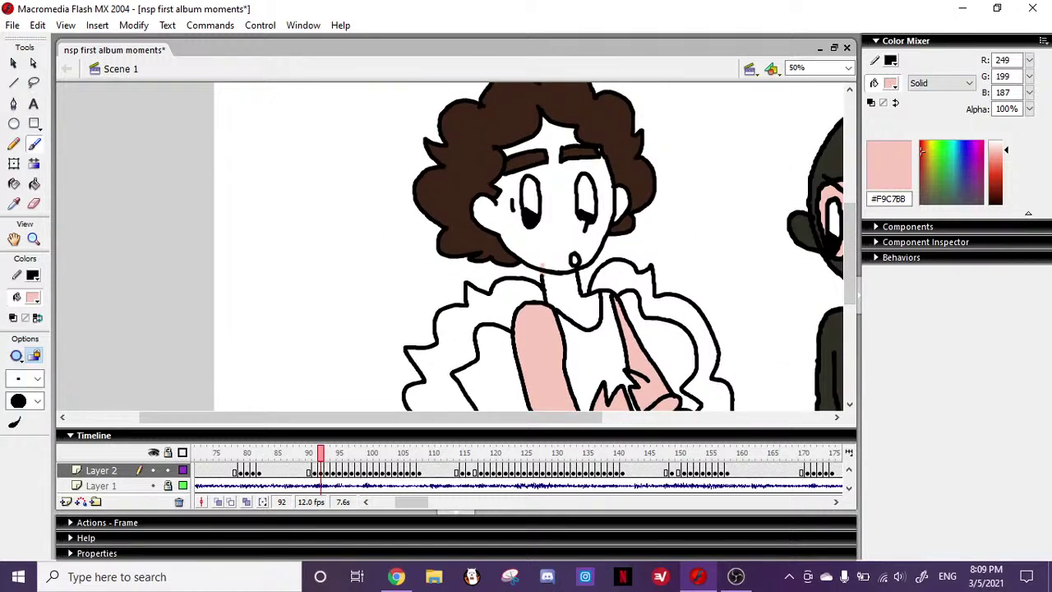
pyautogui.click(35, 184)
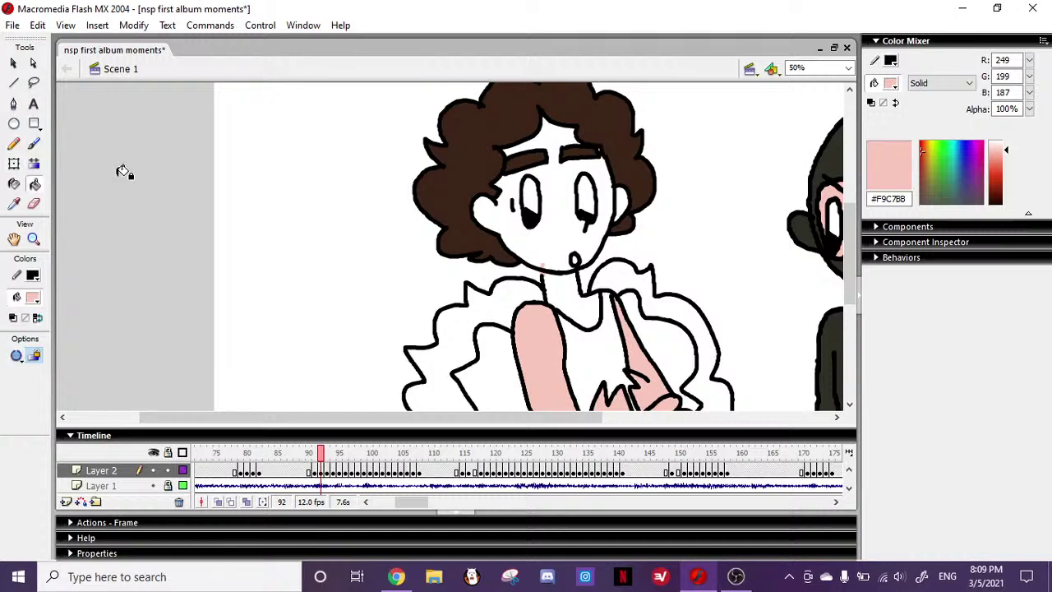
pyautogui.click(561, 281)
pyautogui.click(550, 231)
pyautogui.click(623, 200)
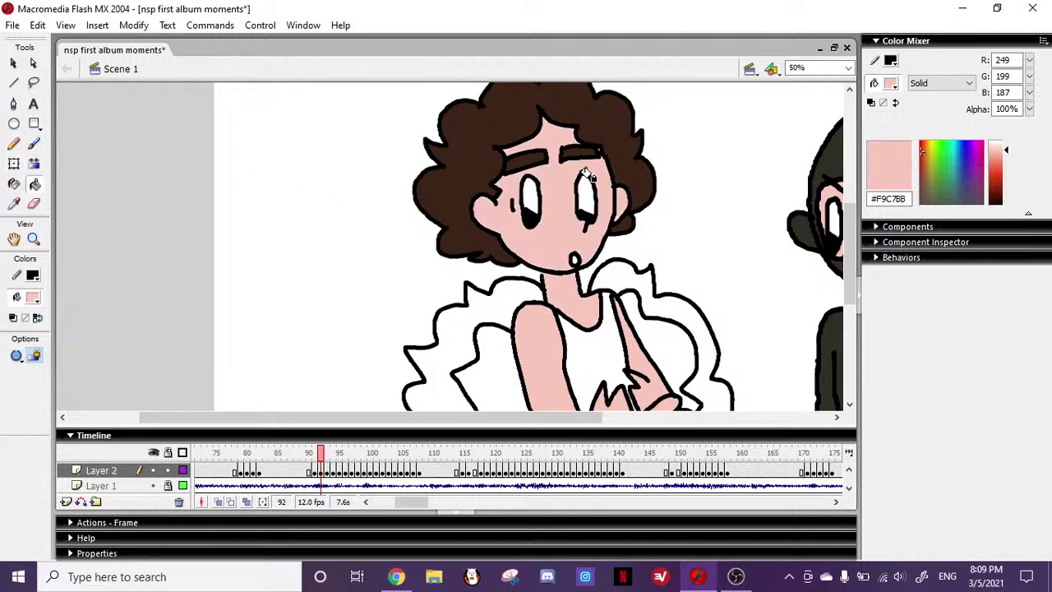
# - Switch to YouTube Studio in Chrome to check the live stream, and return to the Flash animation
pyautogui.click(396, 576)
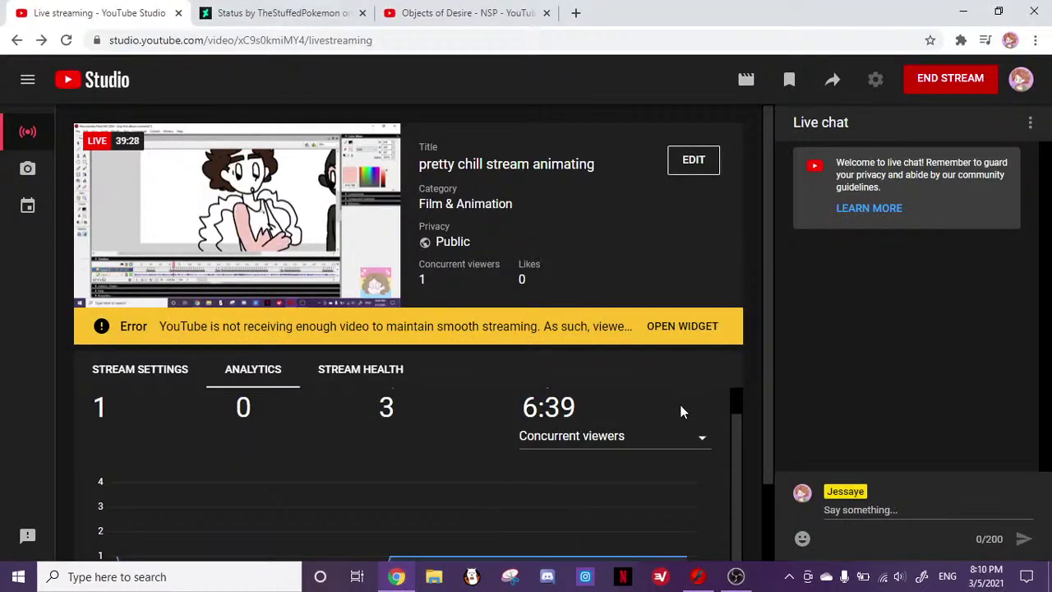
pyautogui.click(698, 577)
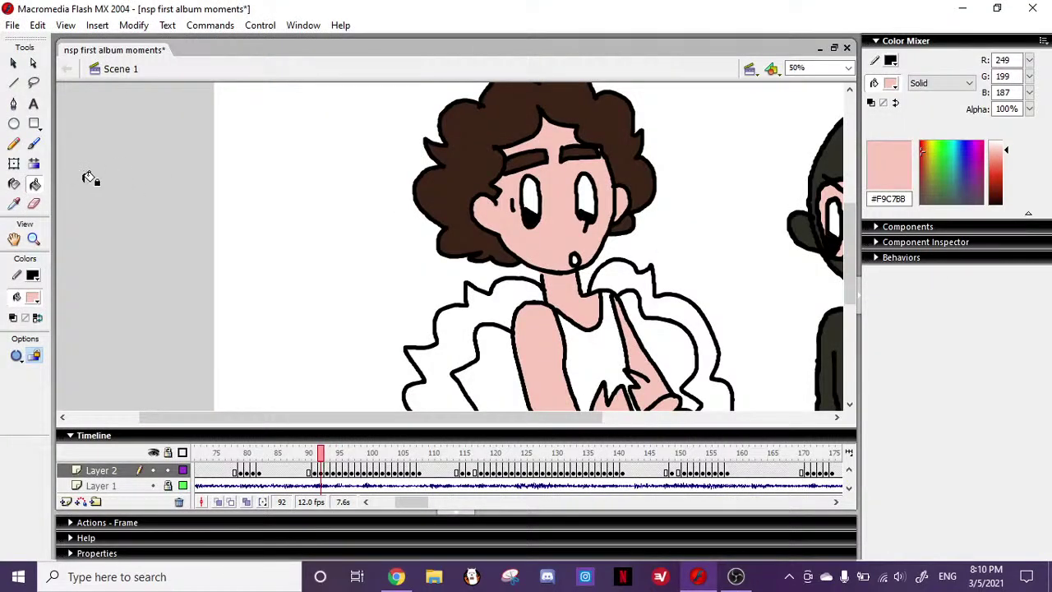
# - Fill the face, the far ear, the neck and the front arm with the skin colour on frame 91
pyautogui.click(316, 459)
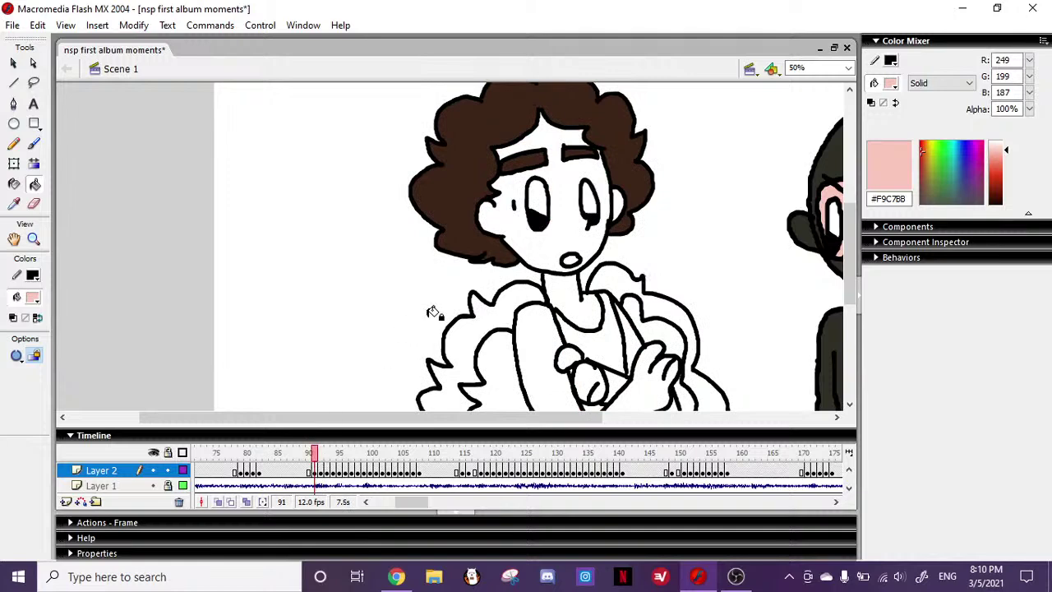
pyautogui.click(538, 240)
pyautogui.click(622, 199)
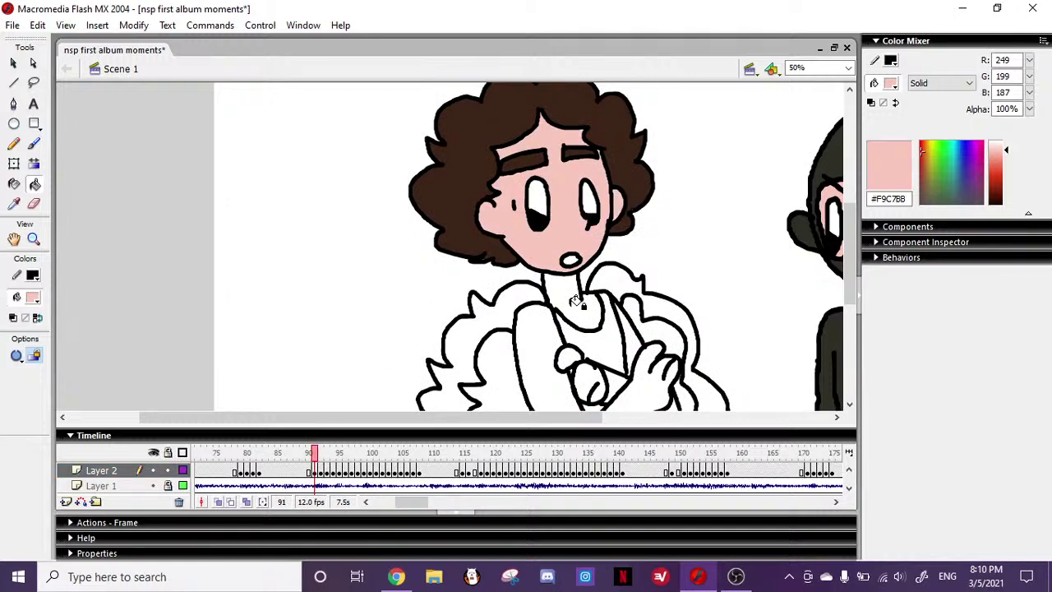
pyautogui.click(574, 297)
pyautogui.click(547, 345)
# - Fill the tucked hand, its thumb and the remaining parts of the crossed far arm with the skin colour on frame 91
pyautogui.moveTo(849, 229); pyautogui.dragTo(849, 258)
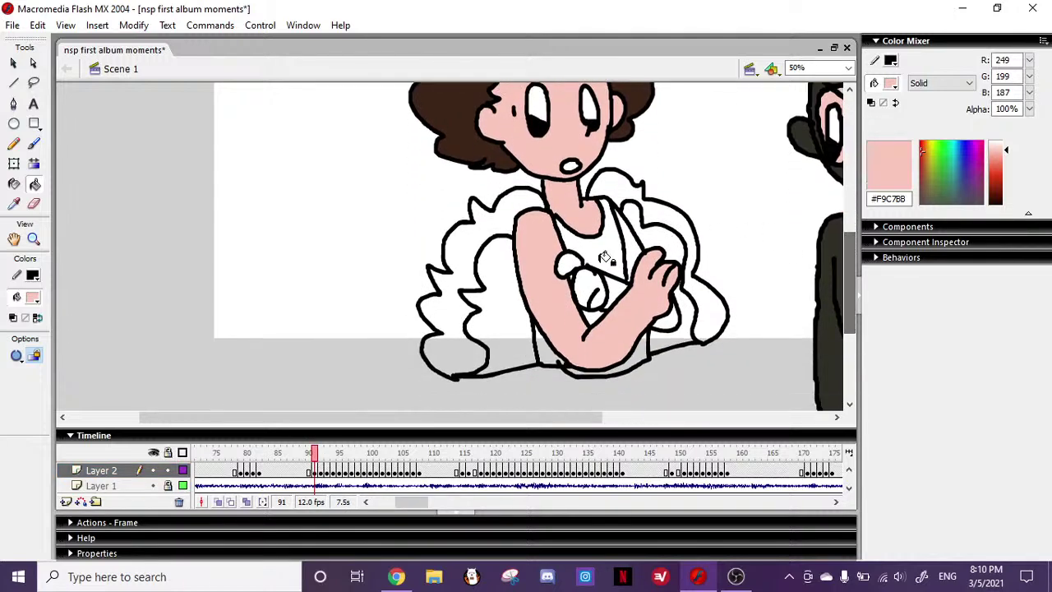
pyautogui.click(585, 285)
pyautogui.click(571, 265)
pyautogui.click(615, 292)
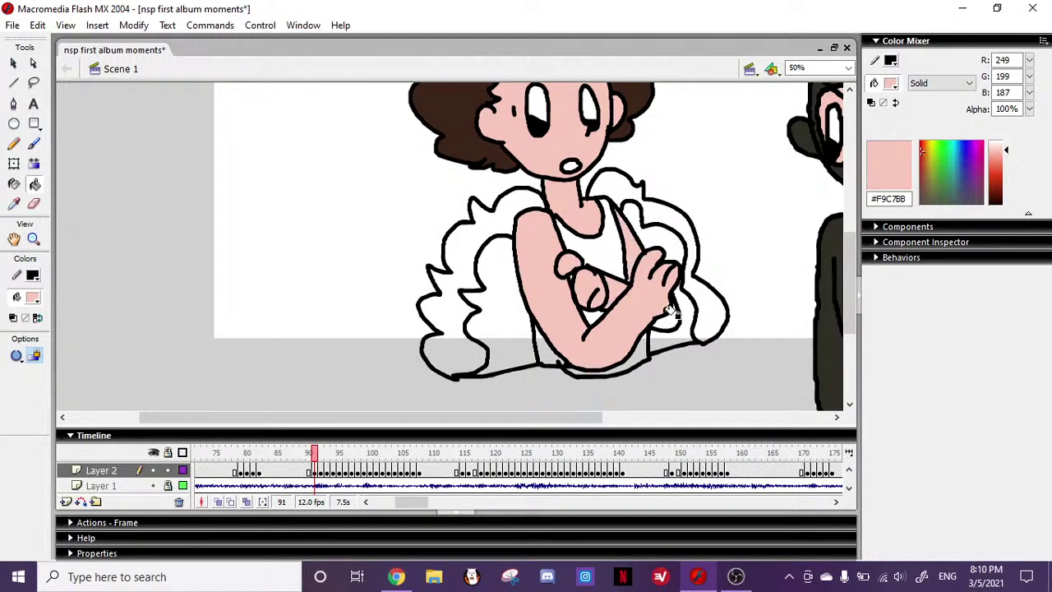
pyautogui.scroll(3, 855, 241)
pyautogui.press('b')
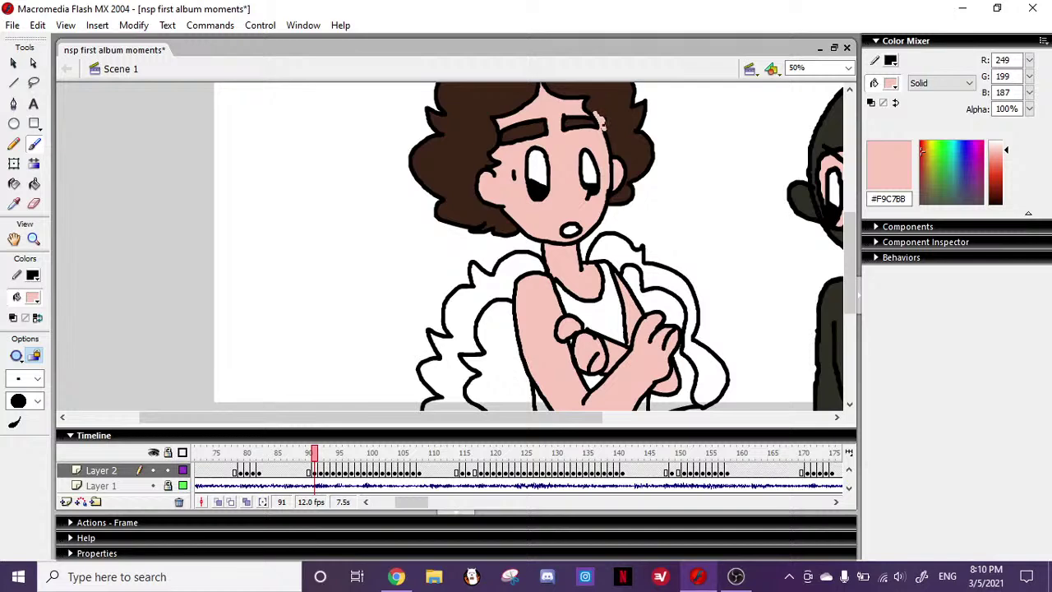
pyautogui.click(36, 184)
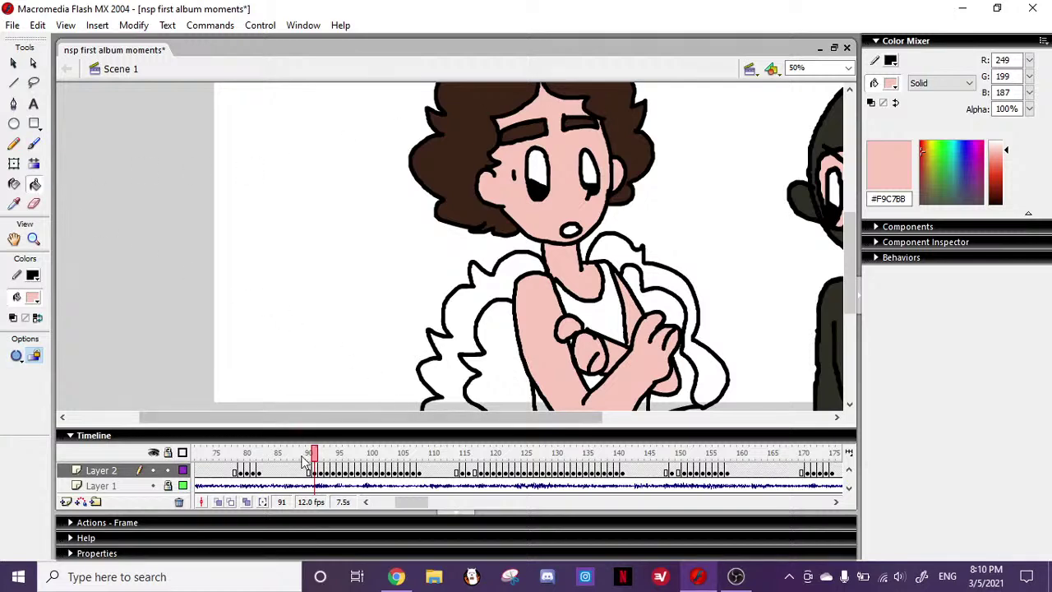
# - Sample the blue shirt colour #26169E from the character's coloured tank top on frame 89
pyautogui.click(302, 464)
pyautogui.click(14, 202)
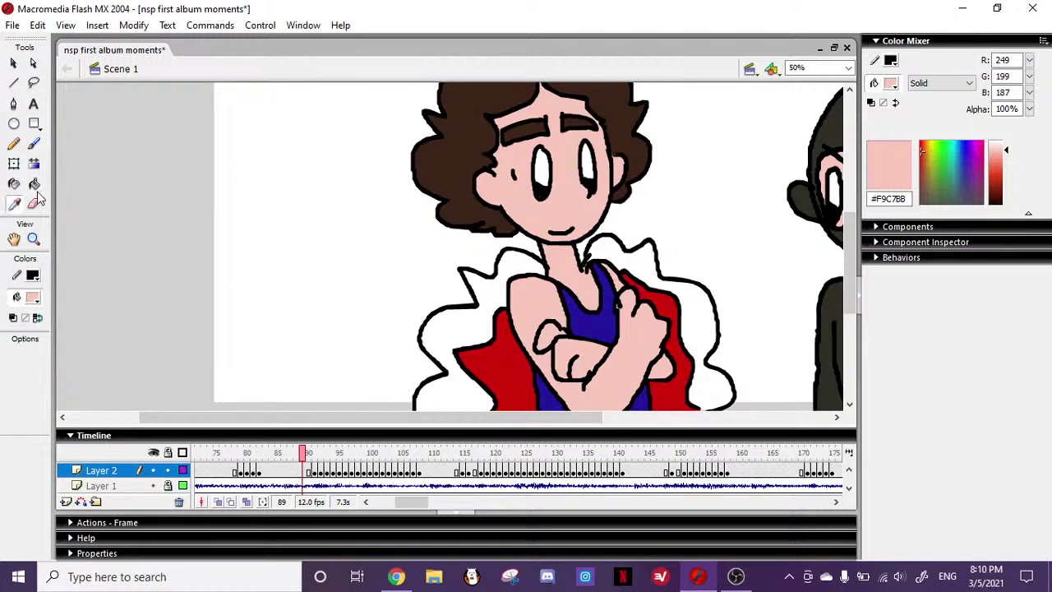
pyautogui.click(588, 319)
# - Colour all parts of the tank top blue on frame 91, including the small gap between the hands, undoing the fill that recolours the outlines
pyautogui.click(314, 453)
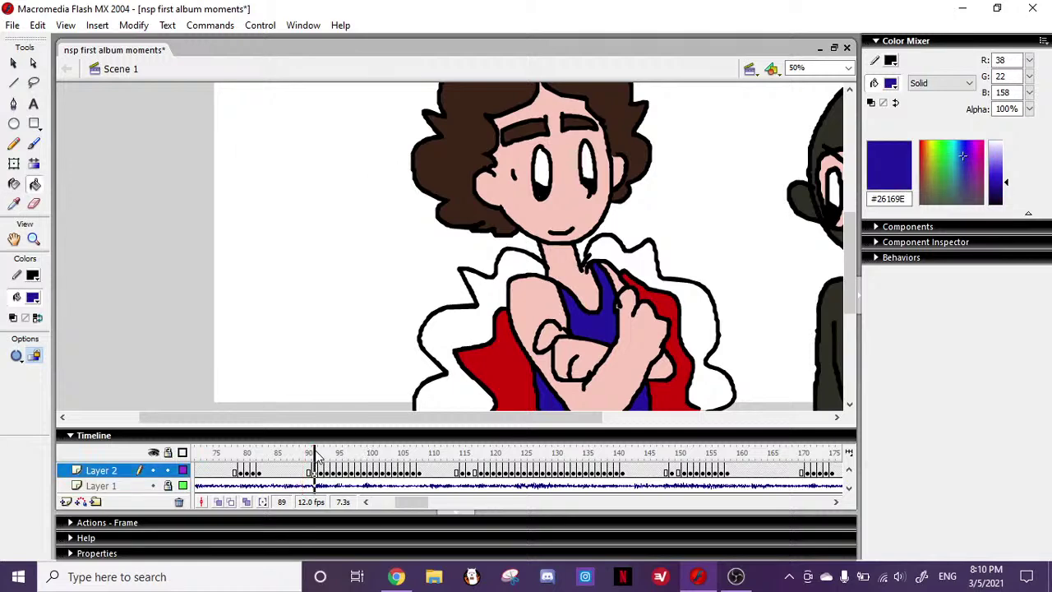
pyautogui.scroll(-3, 623, 288)
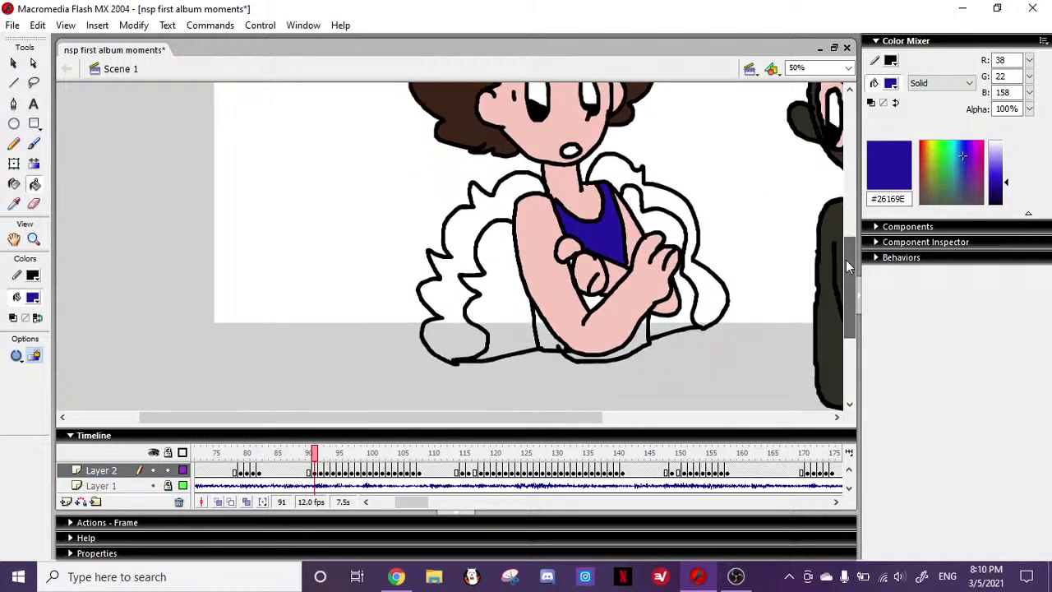
pyautogui.click(544, 332)
pyautogui.click(631, 329)
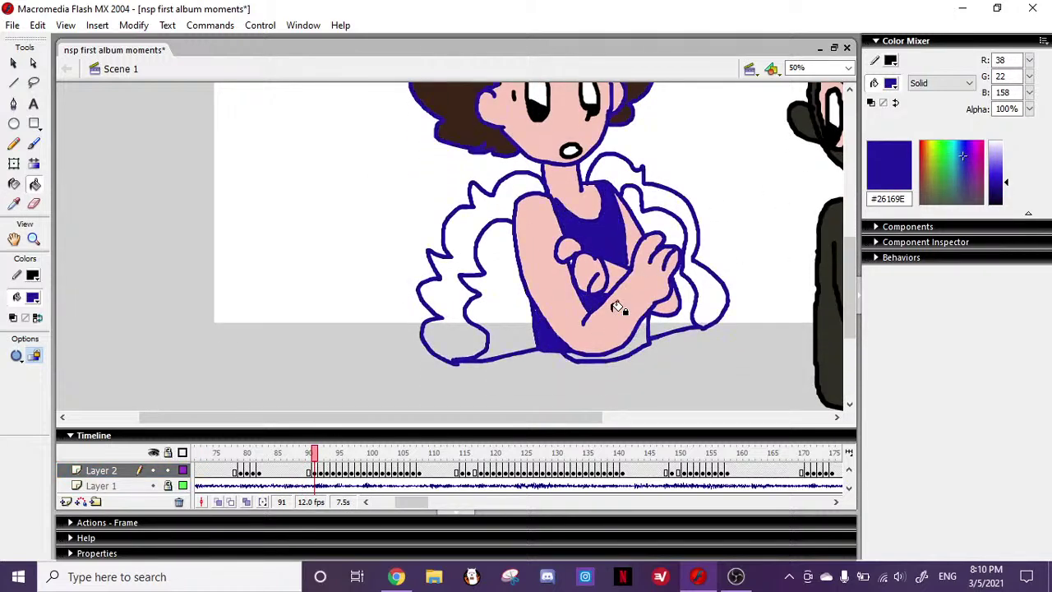
pyautogui.hotkey('ctrl', 'z')
pyautogui.click(641, 331)
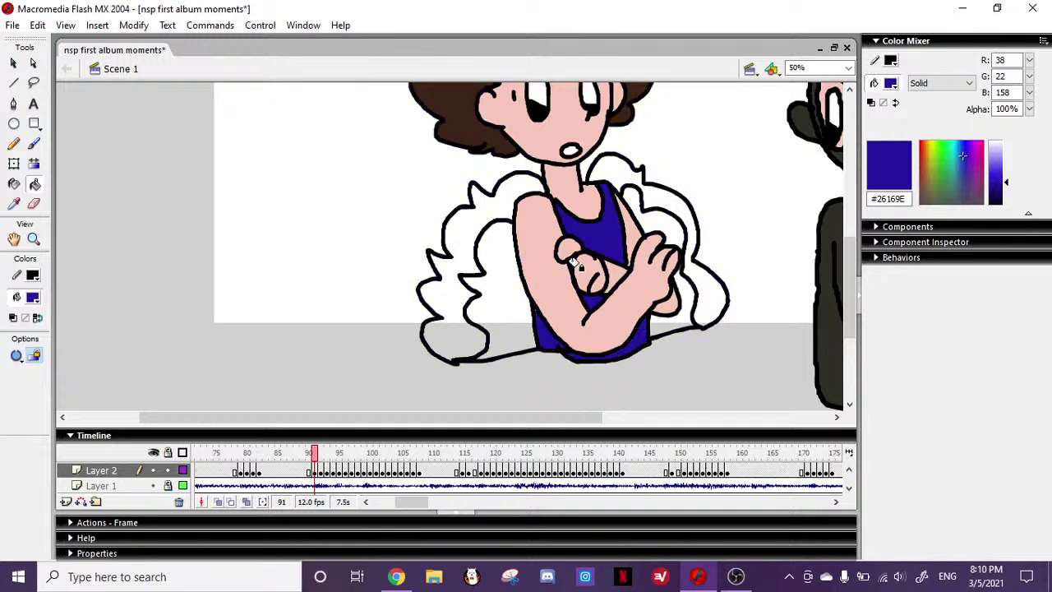
pyautogui.click(571, 238)
pyautogui.click(34, 145)
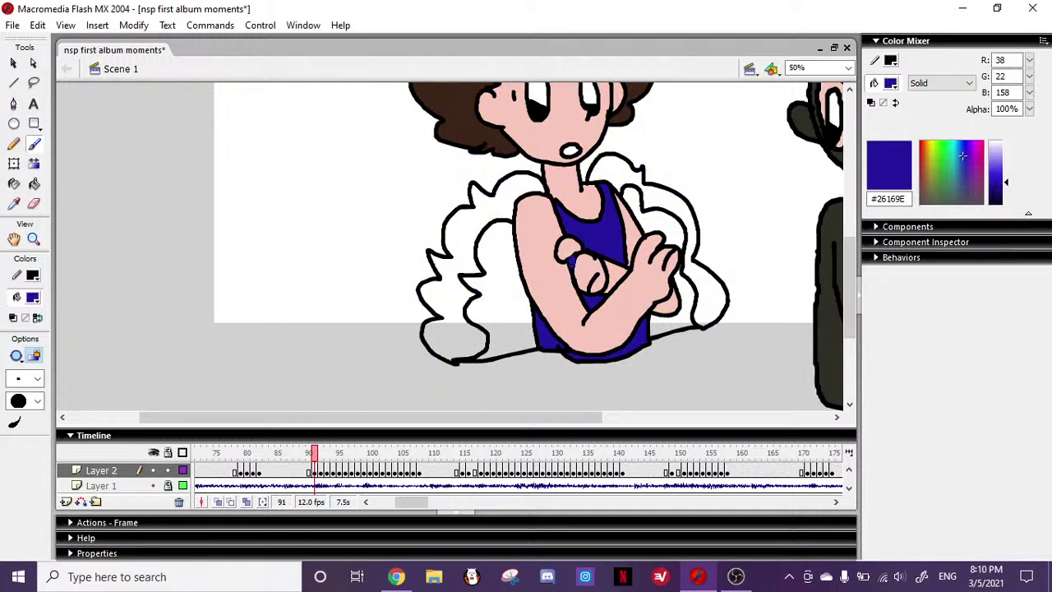
pyautogui.click(35, 184)
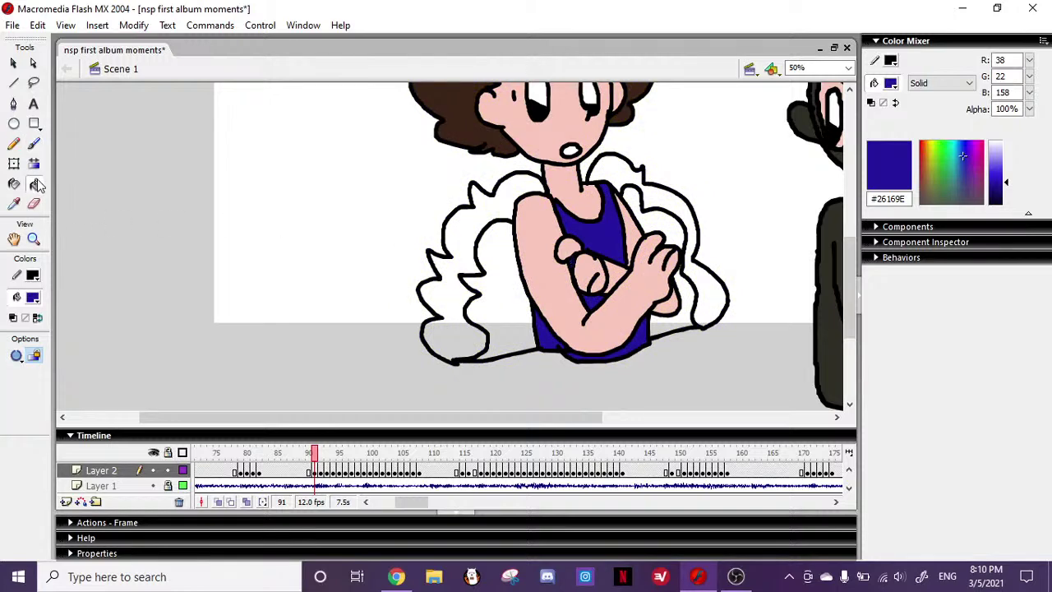
# - Fill the tank top with blue on frame 92 and brush in the thin strip beside the far arm
pyautogui.click(320, 467)
pyautogui.click(604, 238)
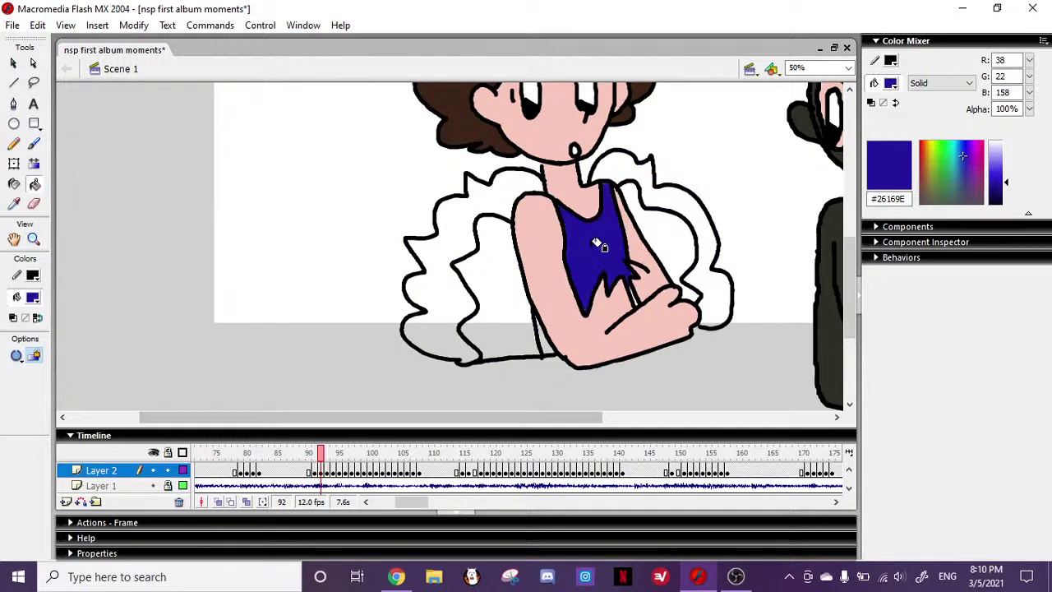
pyautogui.click(550, 335)
pyautogui.click(34, 146)
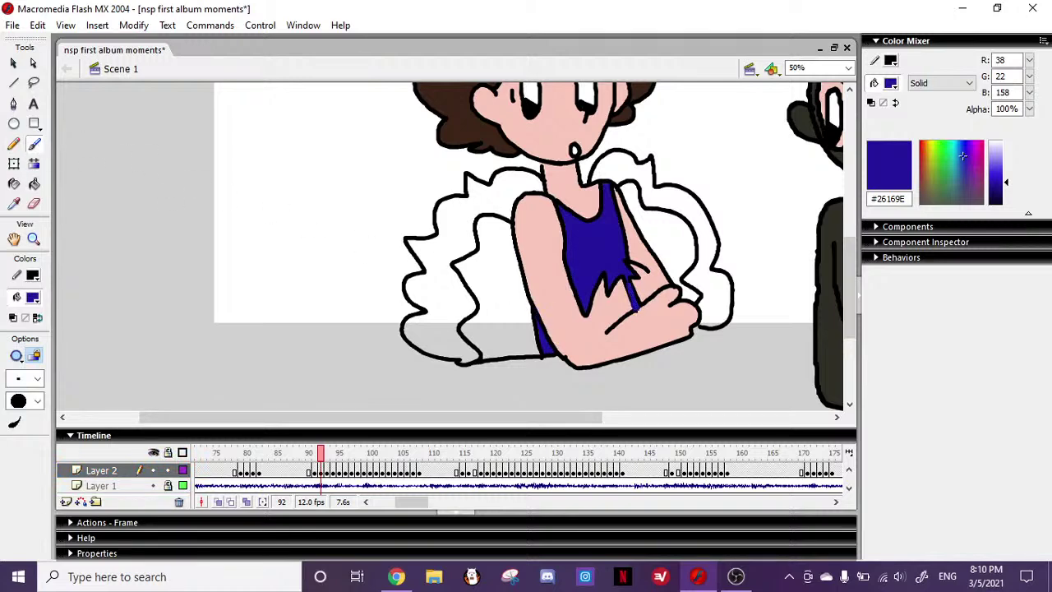
# - Fill the tank top with blue on frame 93
pyautogui.click(327, 467)
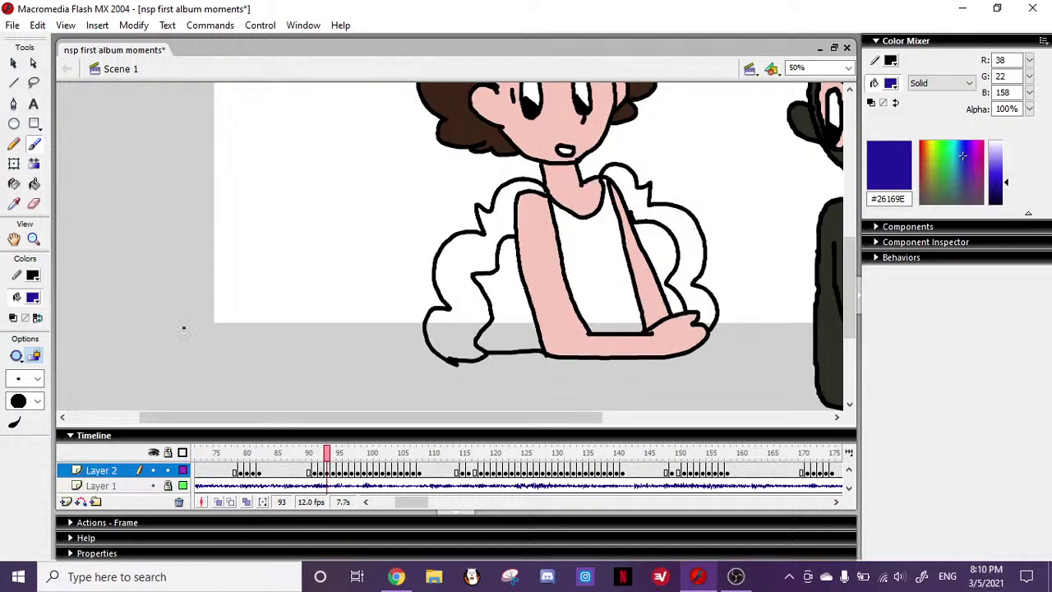
pyautogui.click(35, 185)
pyautogui.click(582, 248)
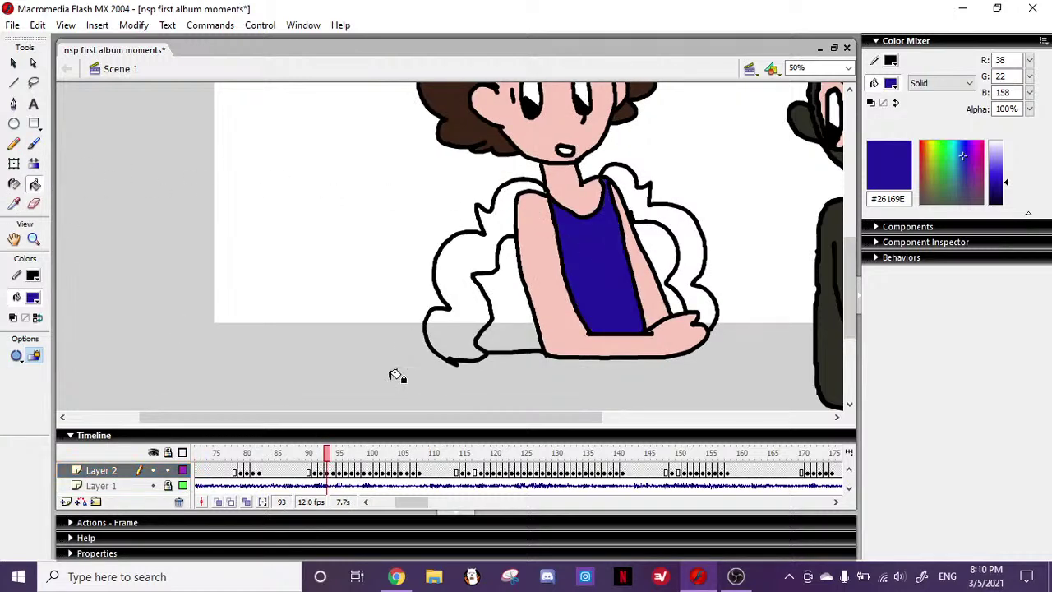
# - On frame 94, brush blue over the gap at the tank top's bottom edge and fill the tank top with blue
pyautogui.click(333, 469)
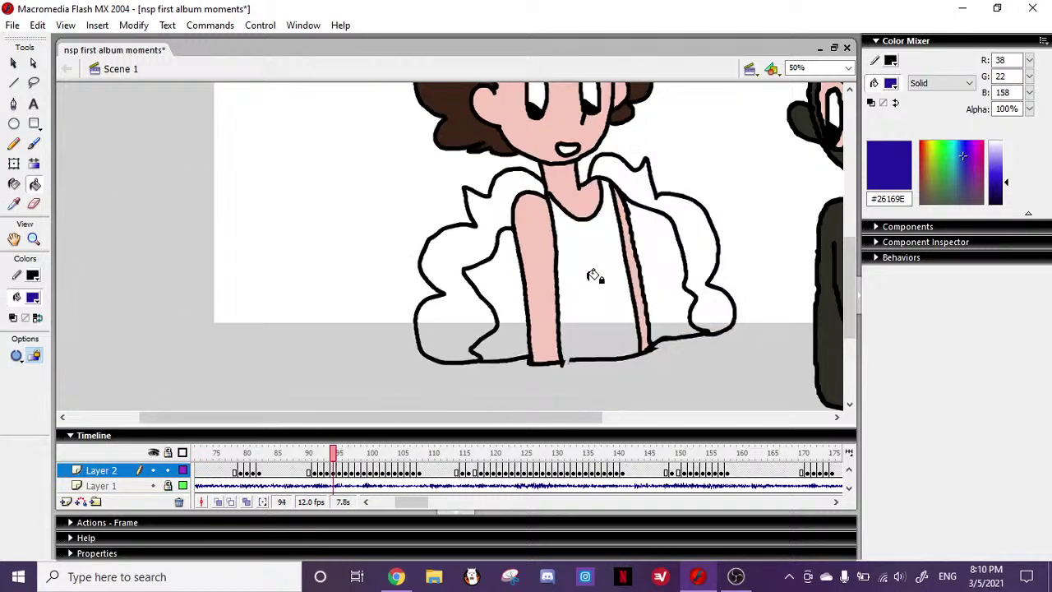
pyautogui.click(34, 145)
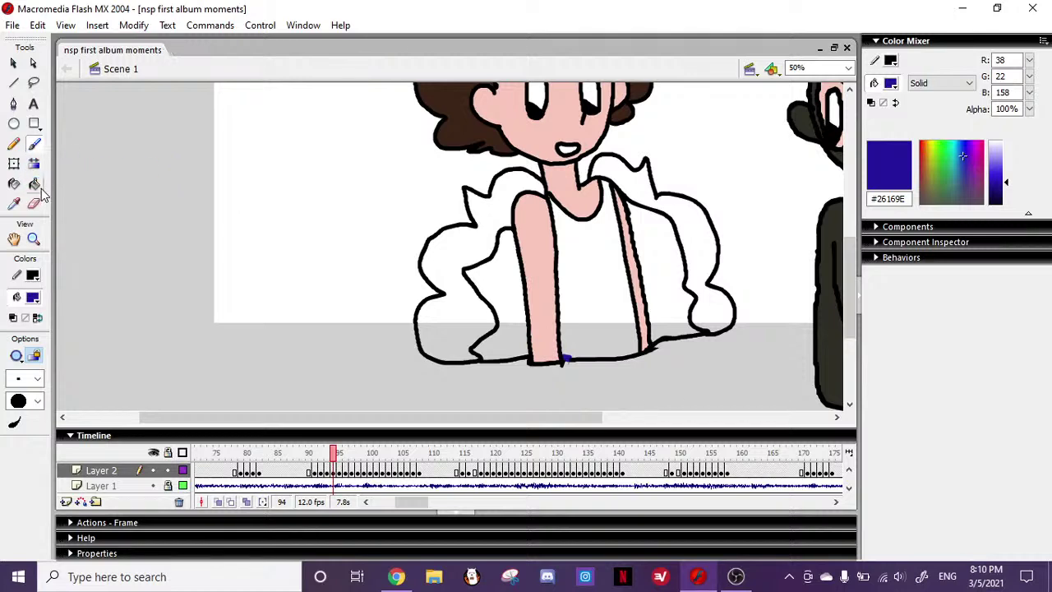
pyautogui.click(36, 185)
pyautogui.click(601, 240)
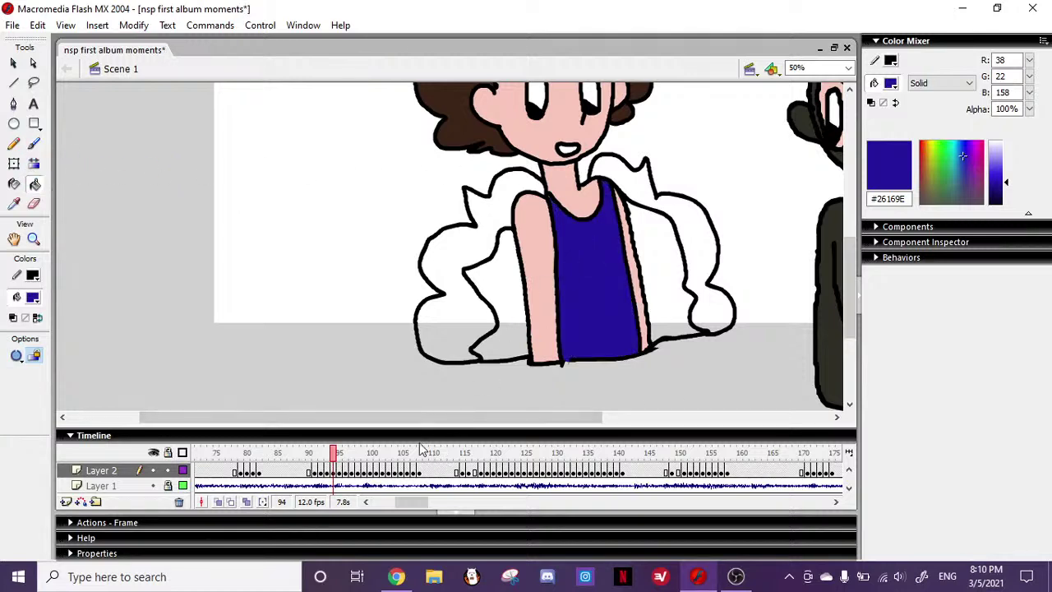
pyautogui.click(38, 147)
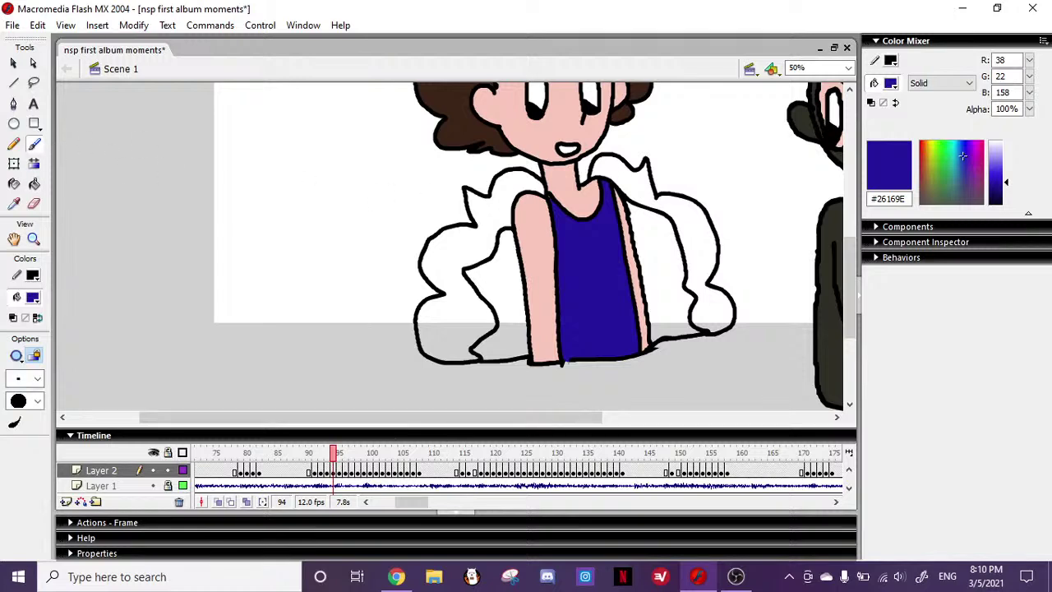
pyautogui.click(41, 183)
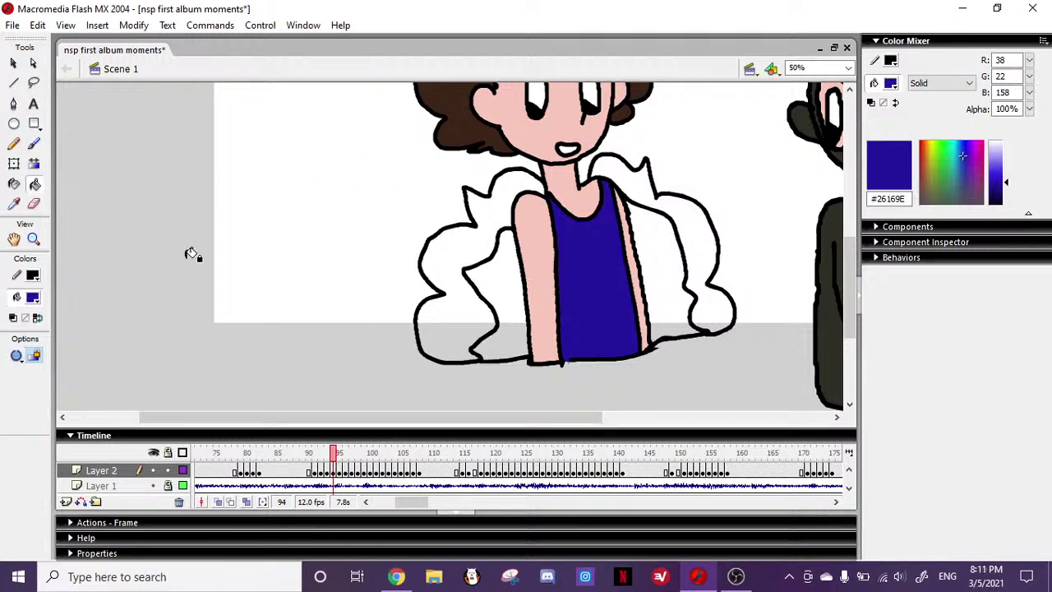
# - Fill the tank top with blue on frames 95 and 96 and brush in the corner beside the near shoulder
pyautogui.press('.')
pyautogui.click(589, 270)
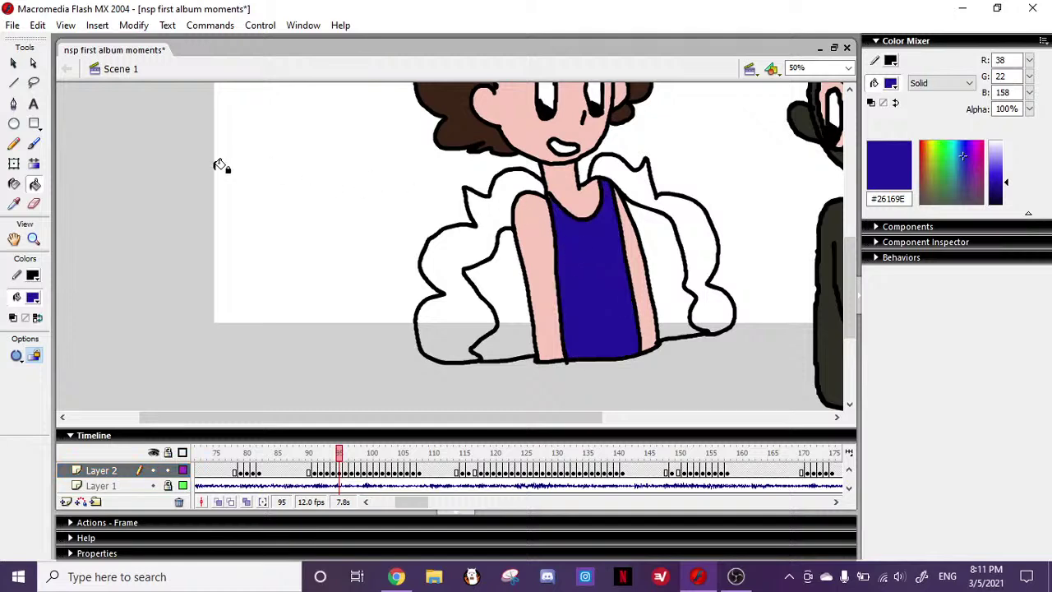
pyautogui.click(35, 146)
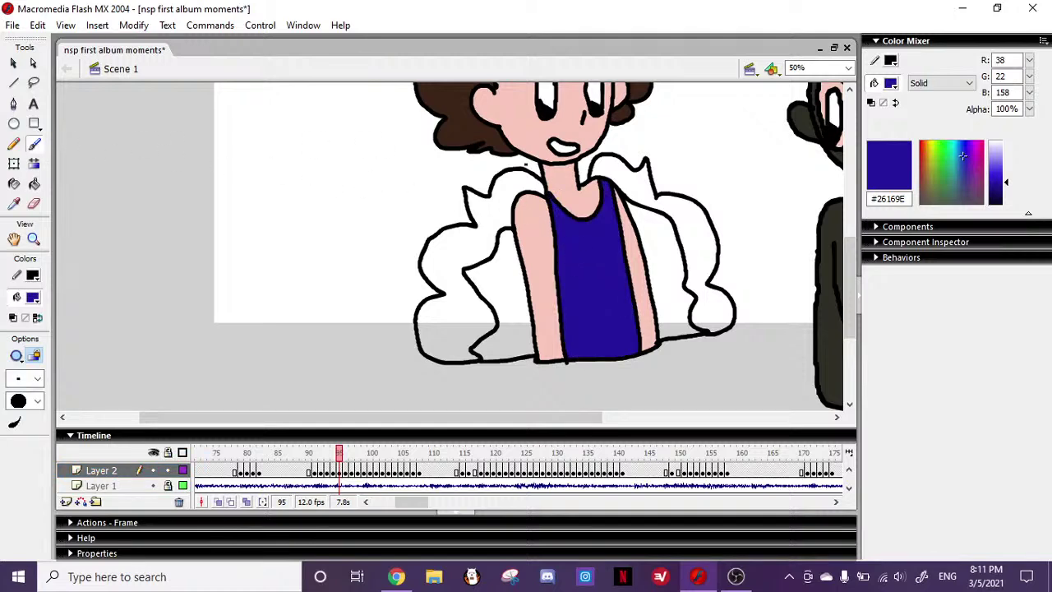
pyautogui.click(34, 184)
pyautogui.click(343, 471)
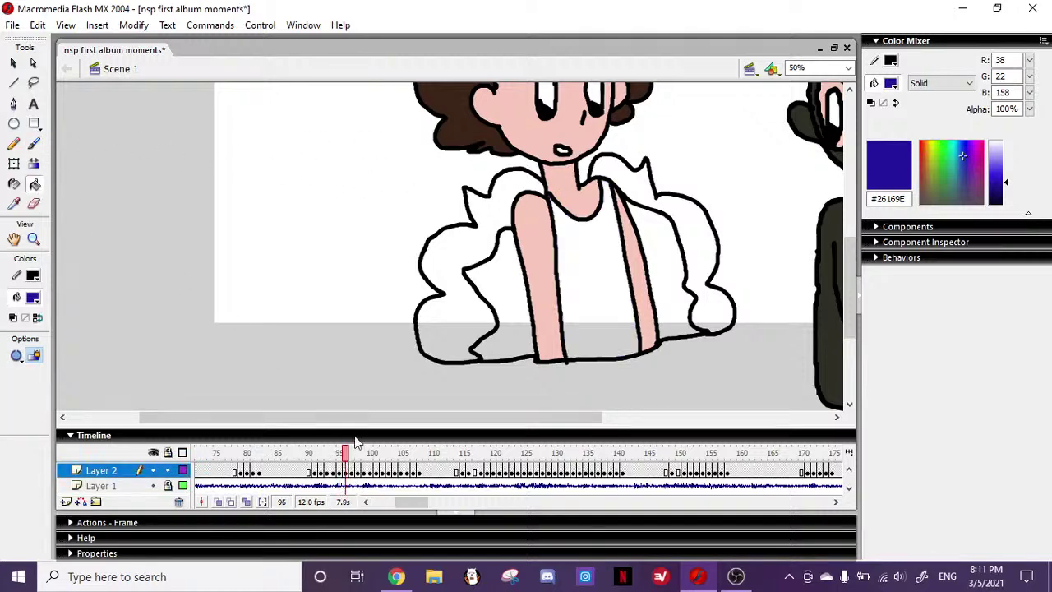
pyautogui.click(581, 252)
pyautogui.click(35, 146)
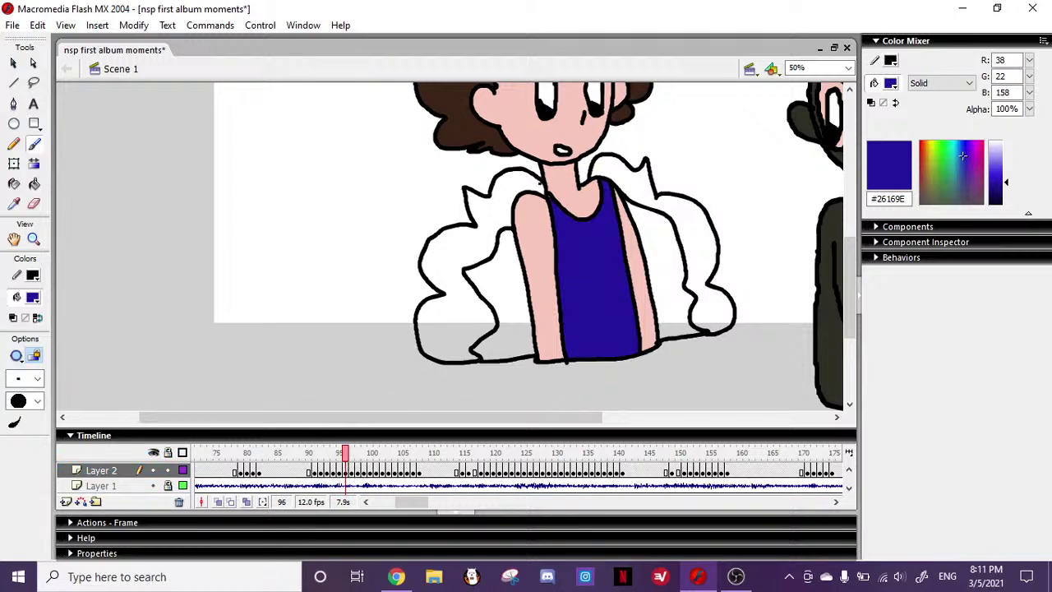
# - Colour the tank top blue on frames 97 and 98, brushing in the small corner at the near shoulder strap
pyautogui.click(351, 471)
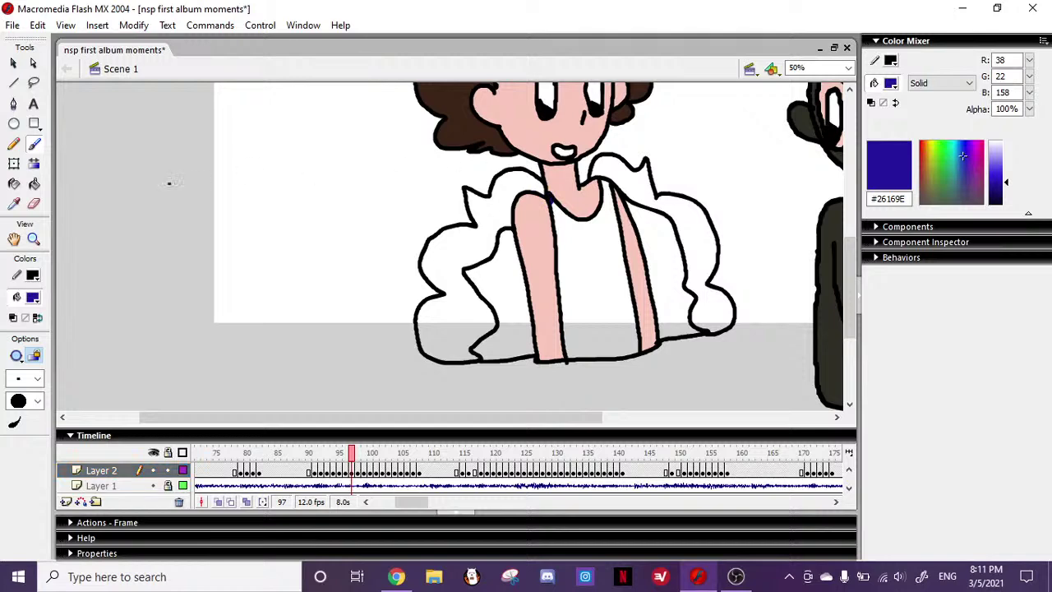
pyautogui.click(36, 185)
pyautogui.click(549, 275)
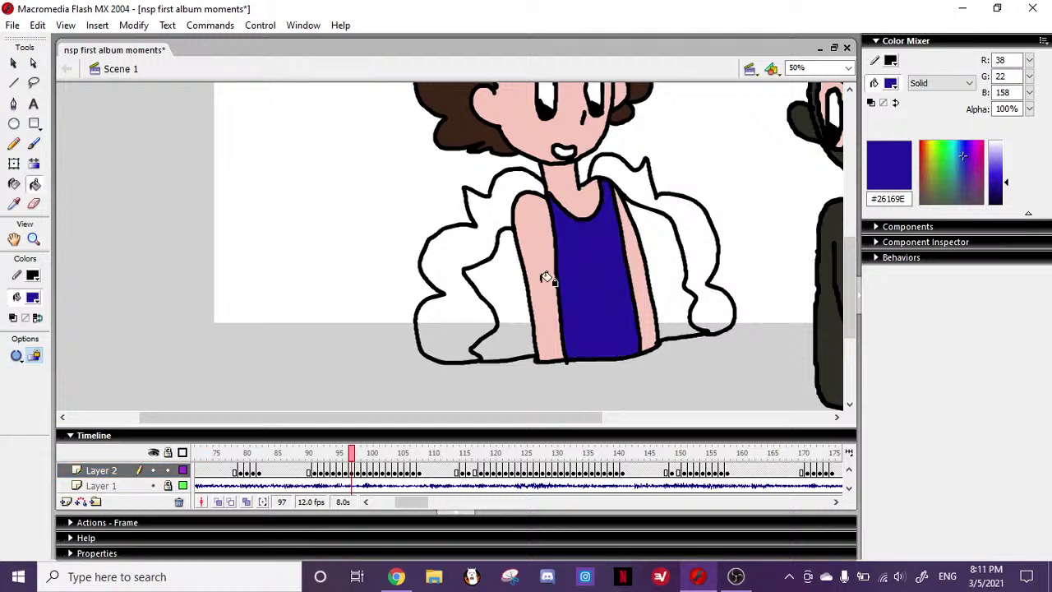
pyautogui.click(358, 470)
pyautogui.click(572, 264)
pyautogui.click(34, 144)
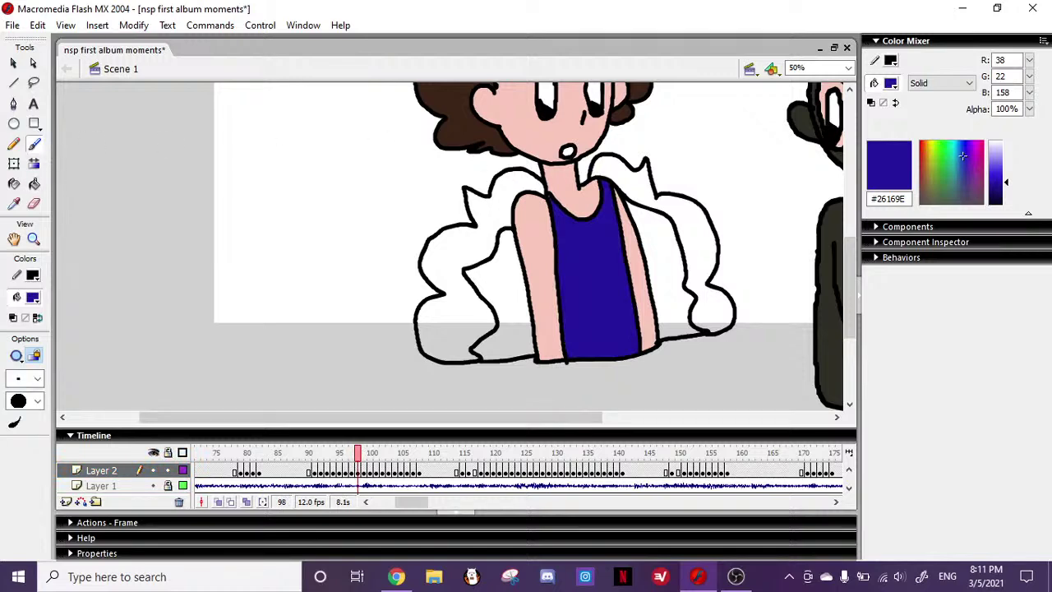
pyautogui.click(34, 183)
pyautogui.click(35, 144)
# - Brush blue into the narrow shoulder strap corners of the tank top on frames 99, 100 and 101
pyautogui.click(367, 469)
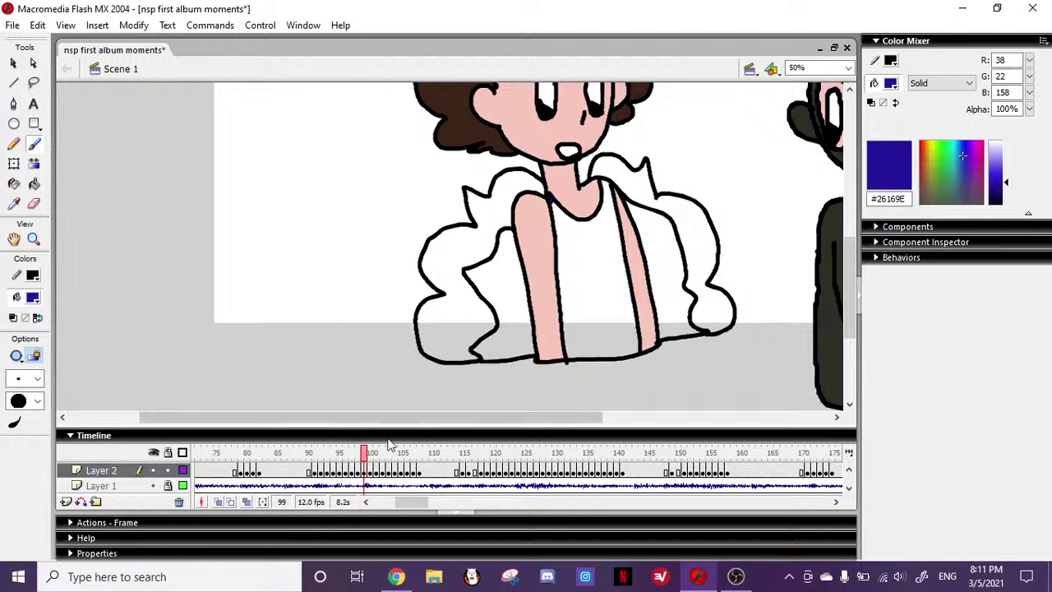
pyautogui.click(371, 468)
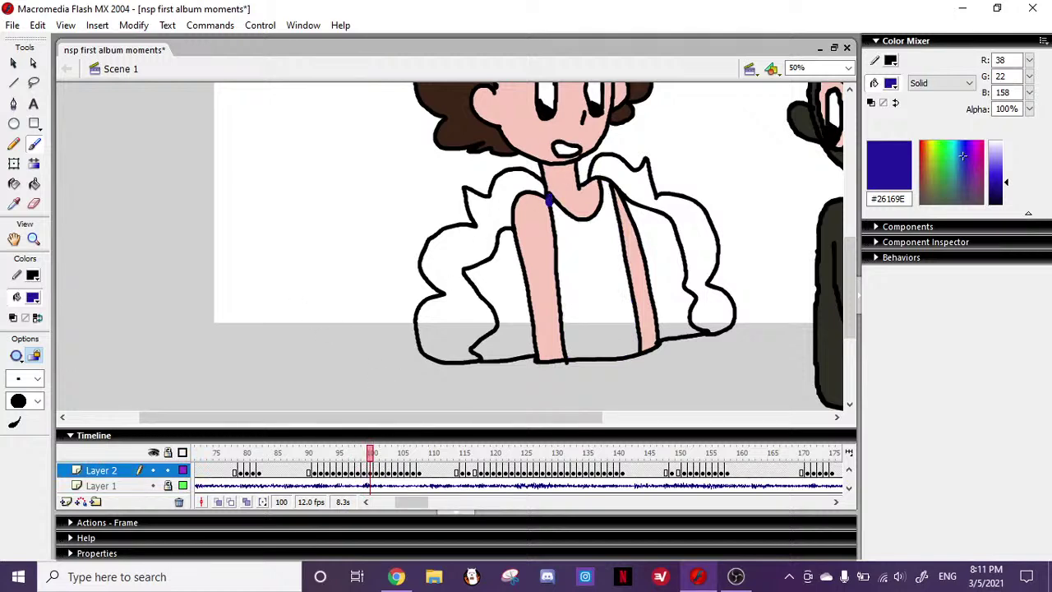
pyautogui.click(374, 468)
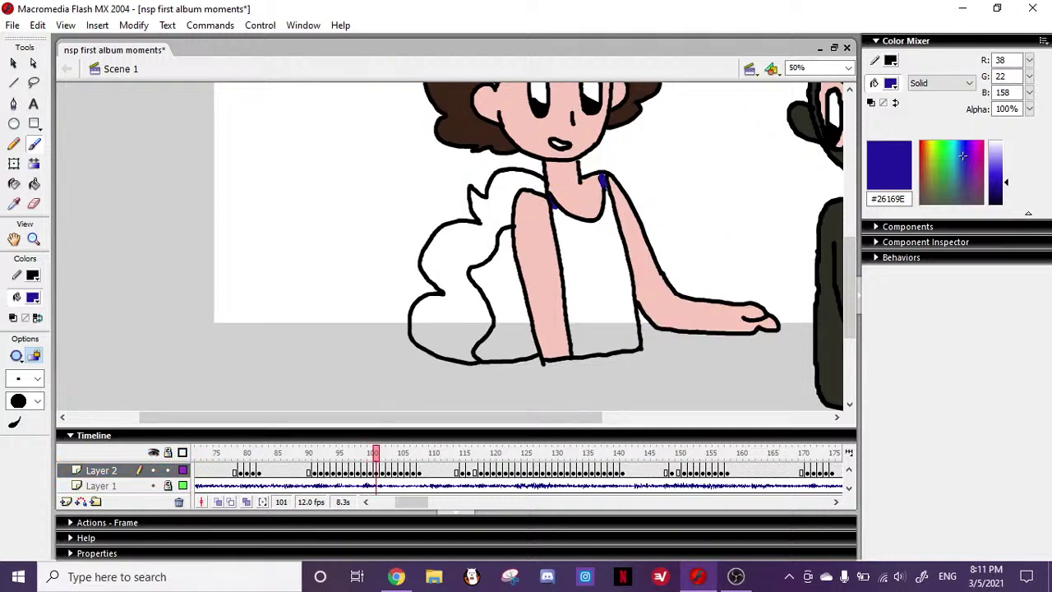
# - Fill the body of the tank top with blue on frames 101, 100 and 99, working backwards to frame 98
pyautogui.click(34, 184)
pyautogui.click(559, 272)
pyautogui.click(371, 469)
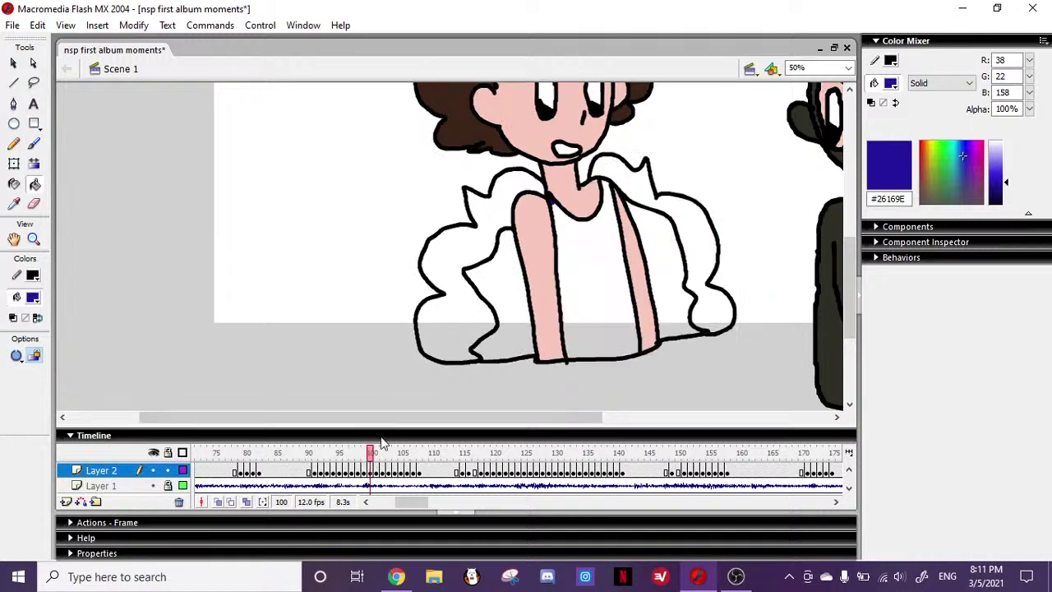
pyautogui.click(584, 270)
pyautogui.click(364, 470)
pyautogui.click(568, 277)
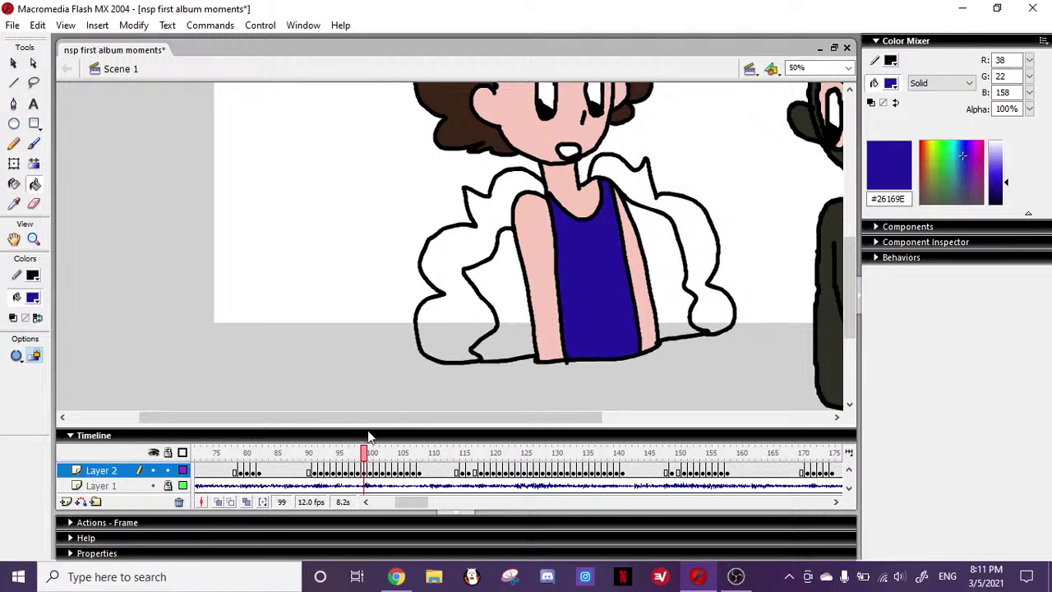
pyautogui.click(358, 469)
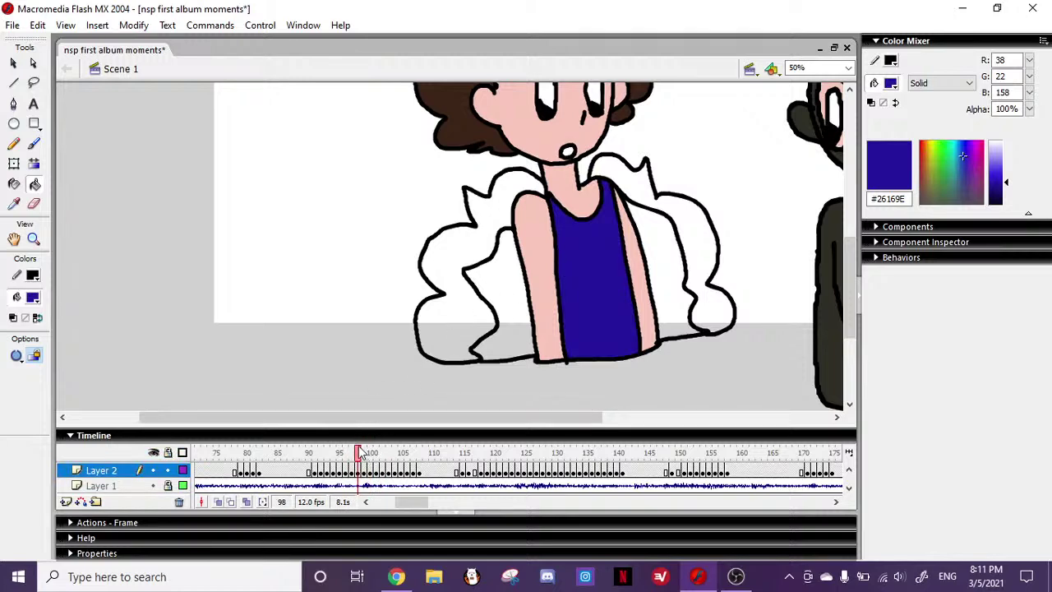
# - Fill the tank top with blue on frames 102, 103, 104 and 105
pyautogui.click(383, 459)
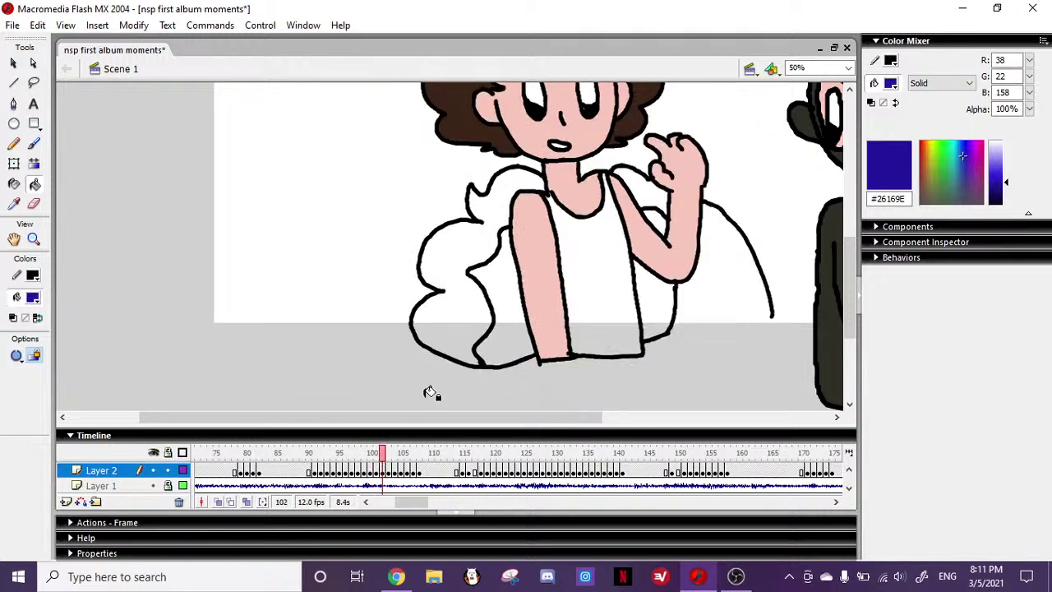
pyautogui.click(605, 271)
pyautogui.click(389, 457)
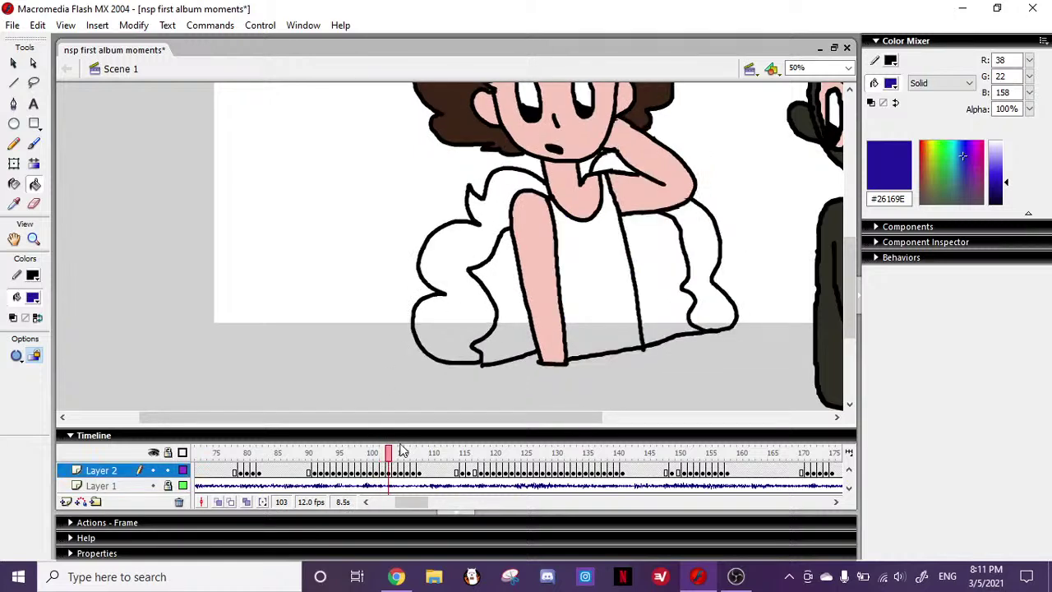
pyautogui.click(616, 271)
pyautogui.click(399, 453)
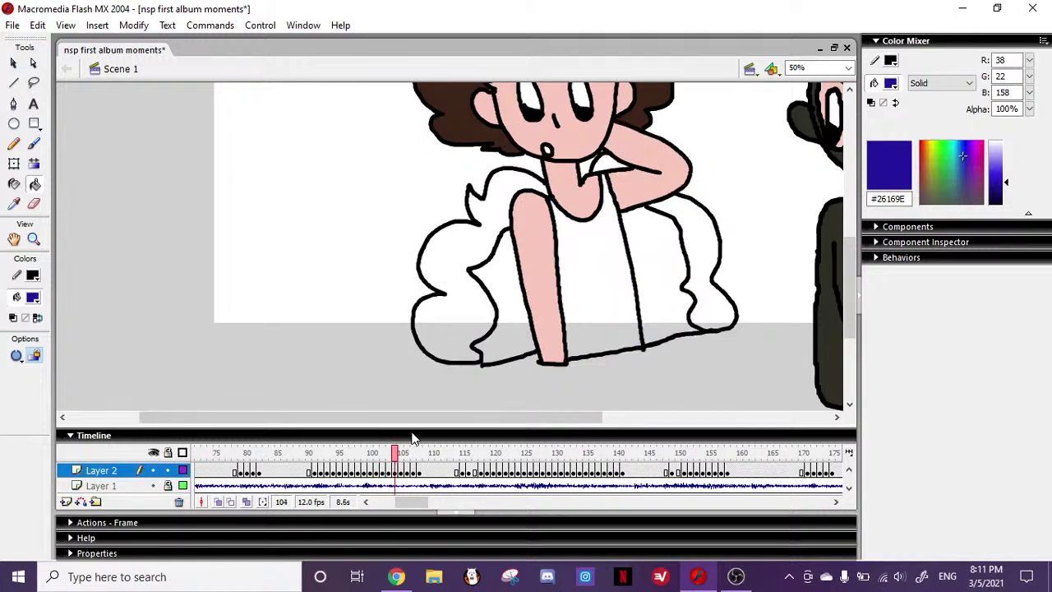
pyautogui.click(590, 287)
pyautogui.click(401, 453)
pyautogui.click(591, 276)
# - Fill the tank top with blue on the remaining frames of this sequence, 106 through 109
pyautogui.moveTo(403, 457); pyautogui.dragTo(402, 459)
pyautogui.click(407, 453)
pyautogui.click(614, 292)
pyautogui.click(412, 453)
pyautogui.click(580, 278)
pyautogui.click(425, 453)
pyautogui.click(543, 314)
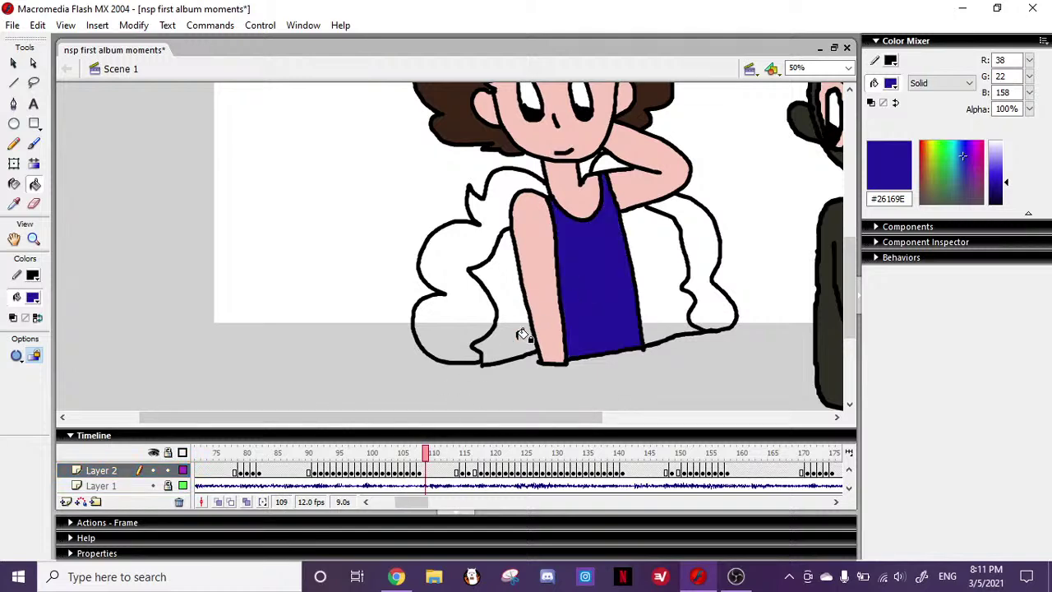
# - Move ahead to the following run of keyframes and fill the tank top with blue on frames 115 and 116
pyautogui.moveTo(412, 503); pyautogui.dragTo(419, 502)
pyautogui.click(302, 470)
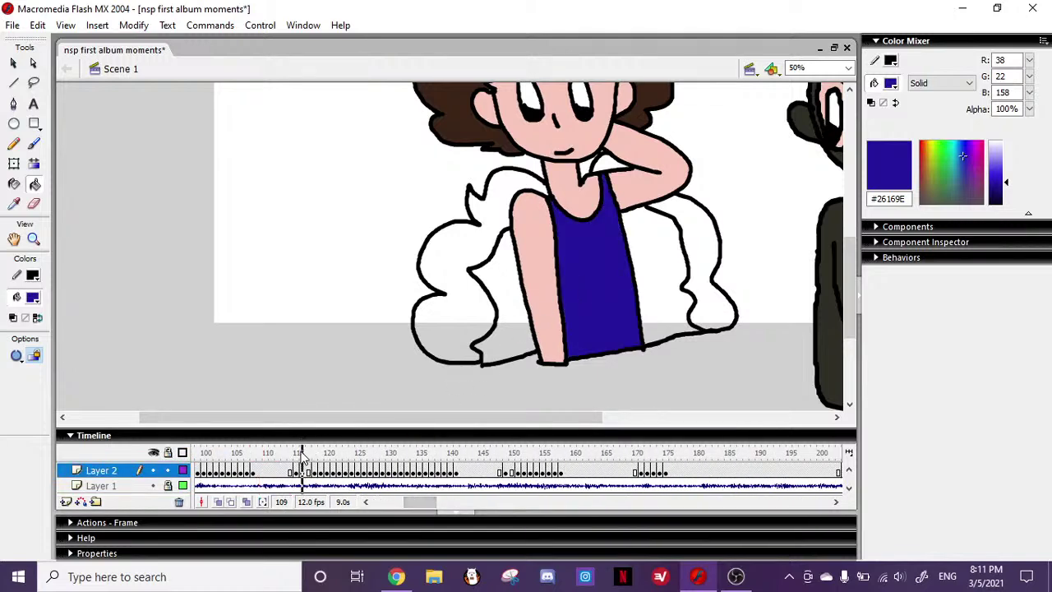
pyautogui.click(297, 470)
pyautogui.click(586, 285)
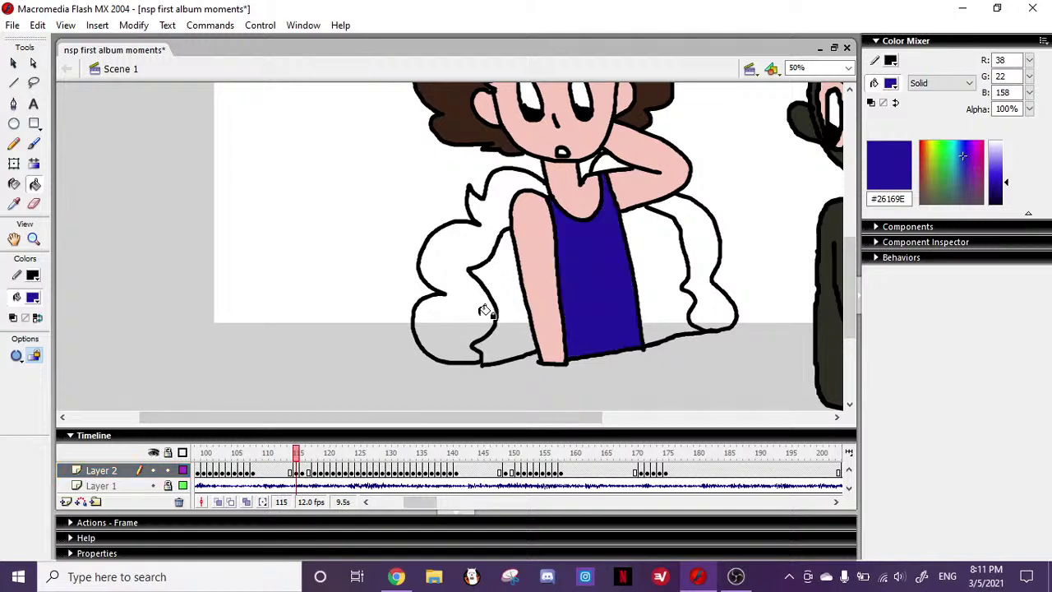
pyautogui.click(302, 471)
pyautogui.click(609, 281)
# - Go through the frames after 116 and fill the tank top with blue on frame 118
pyautogui.click(305, 465)
pyautogui.click(316, 454)
pyautogui.click(298, 454)
pyautogui.click(316, 454)
pyautogui.click(320, 457)
pyautogui.click(599, 240)
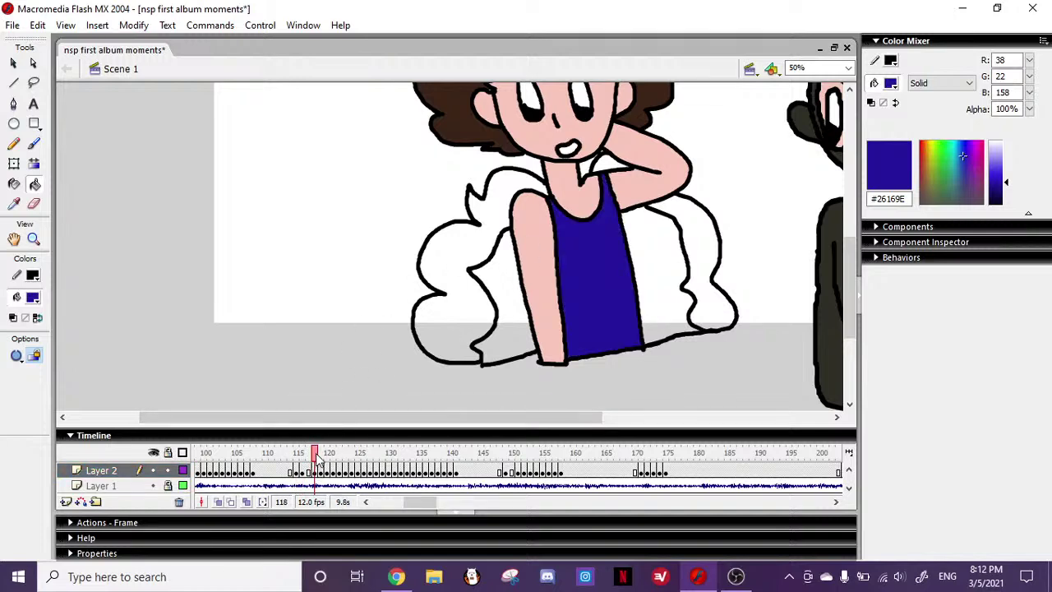
# - Fill the tank top with blue on frames 119, 120 and 121
pyautogui.click(321, 454)
pyautogui.click(584, 263)
pyautogui.click(328, 454)
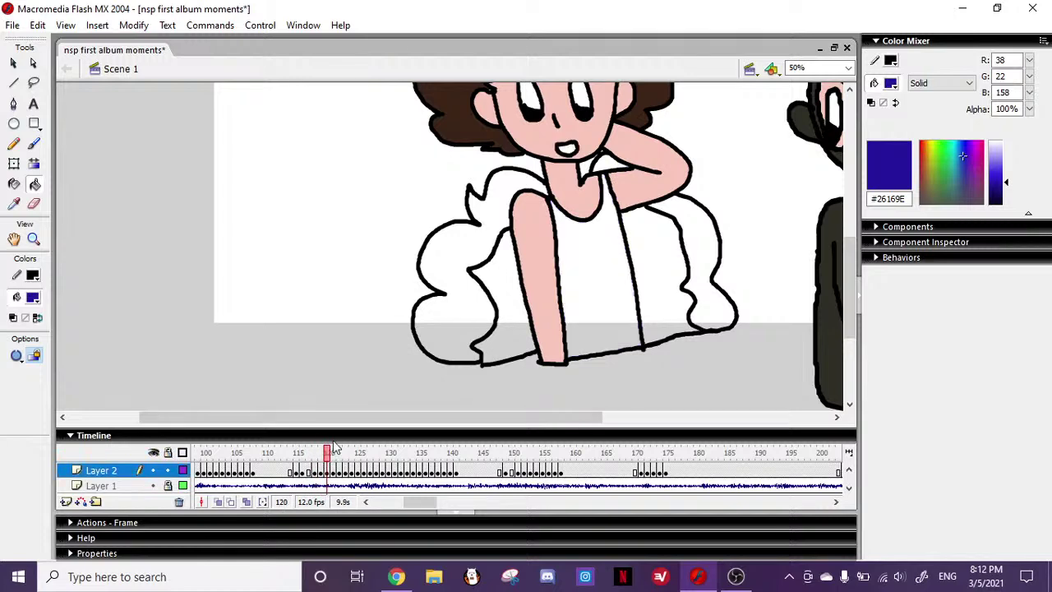
pyautogui.click(587, 269)
pyautogui.click(333, 454)
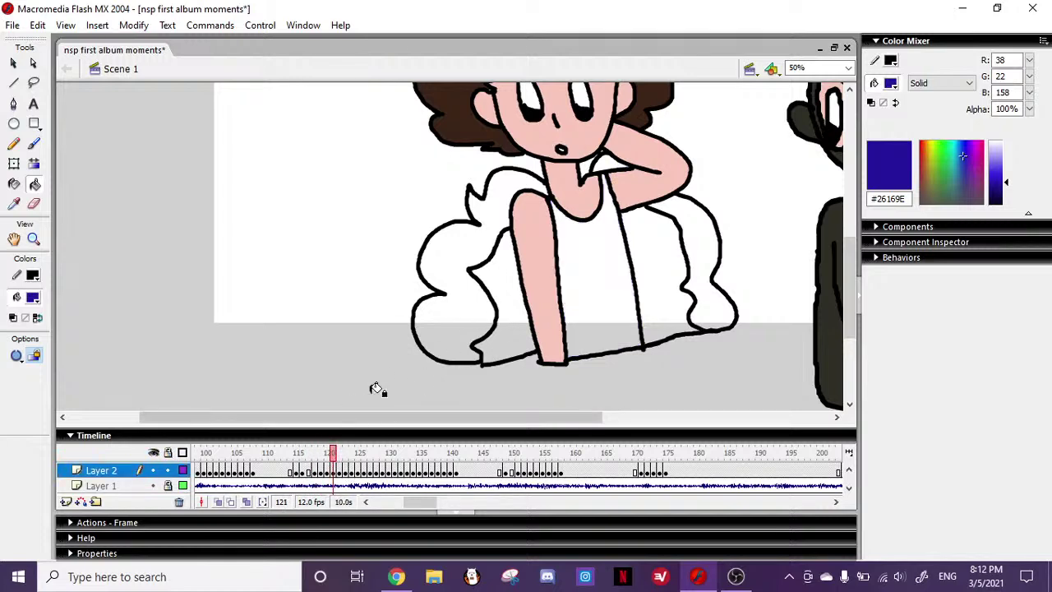
pyautogui.click(595, 245)
# - Scrub and play ahead through the later frames to review the animation and its colouring
pyautogui.click(567, 457)
pyautogui.click(549, 457)
pyautogui.moveTo(549, 457)
pyautogui.mouseDown()
pyautogui.moveTo(495, 457)
pyautogui.moveTo(851, 463)
pyautogui.moveTo(707, 460)
pyautogui.moveTo(758, 454)
pyautogui.mouseUp()
pyautogui.click(594, 240)
pyautogui.press('Return')
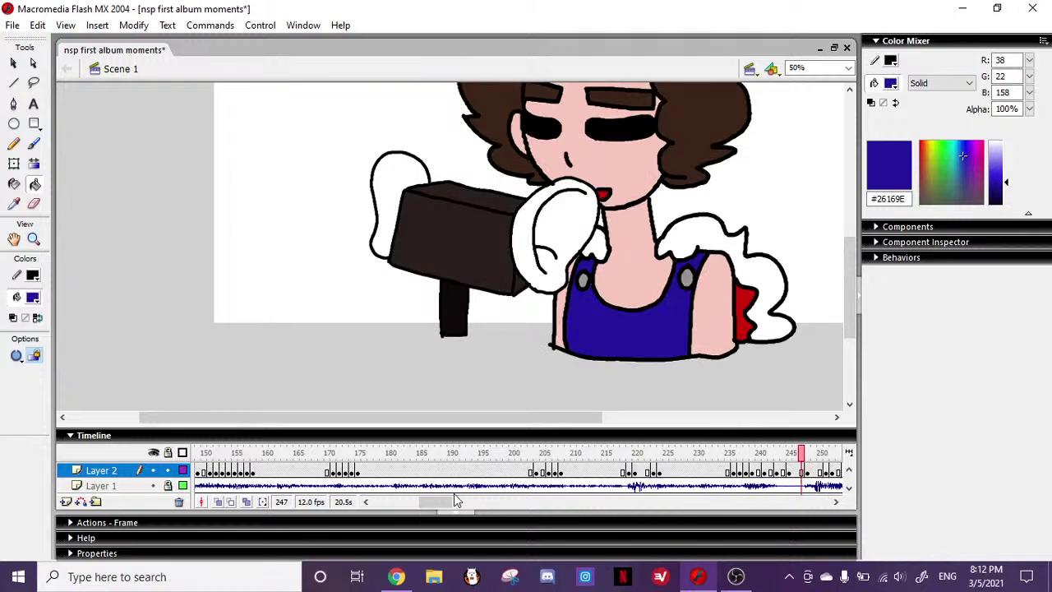
# - Return to frame 122 and fill the tank top with blue on frames 122 and 123
pyautogui.moveTo(440, 506); pyautogui.dragTo(412, 504)
pyautogui.moveTo(352, 462); pyautogui.dragTo(548, 446)
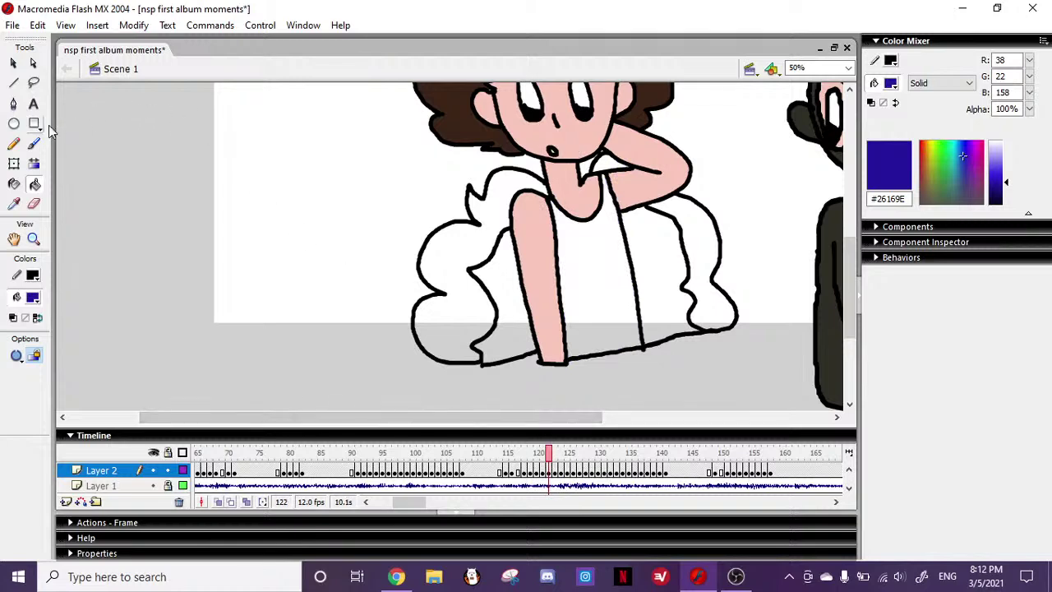
pyautogui.click(574, 264)
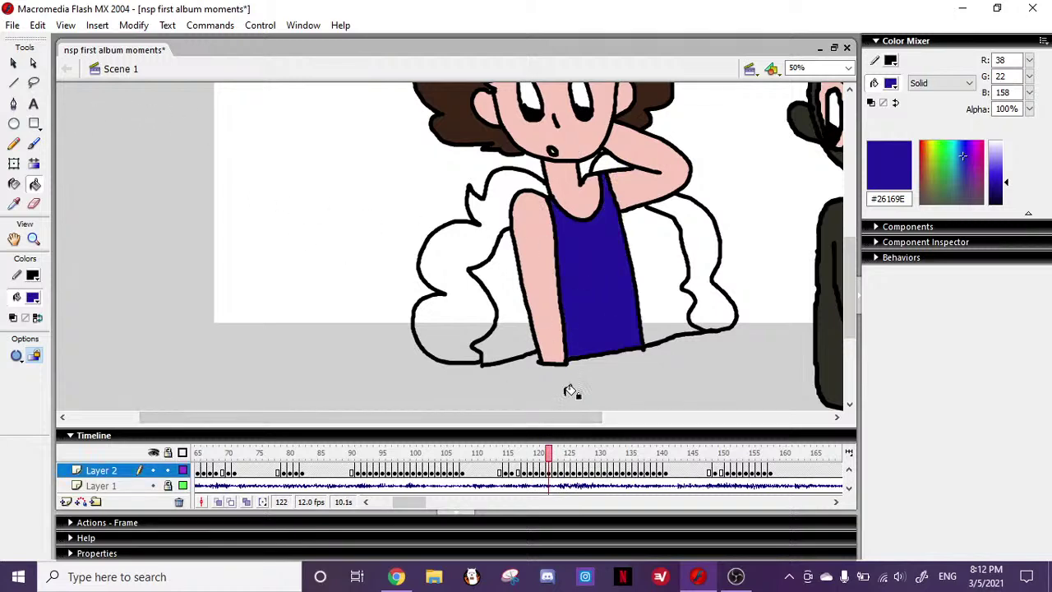
pyautogui.click(555, 453)
pyautogui.click(622, 299)
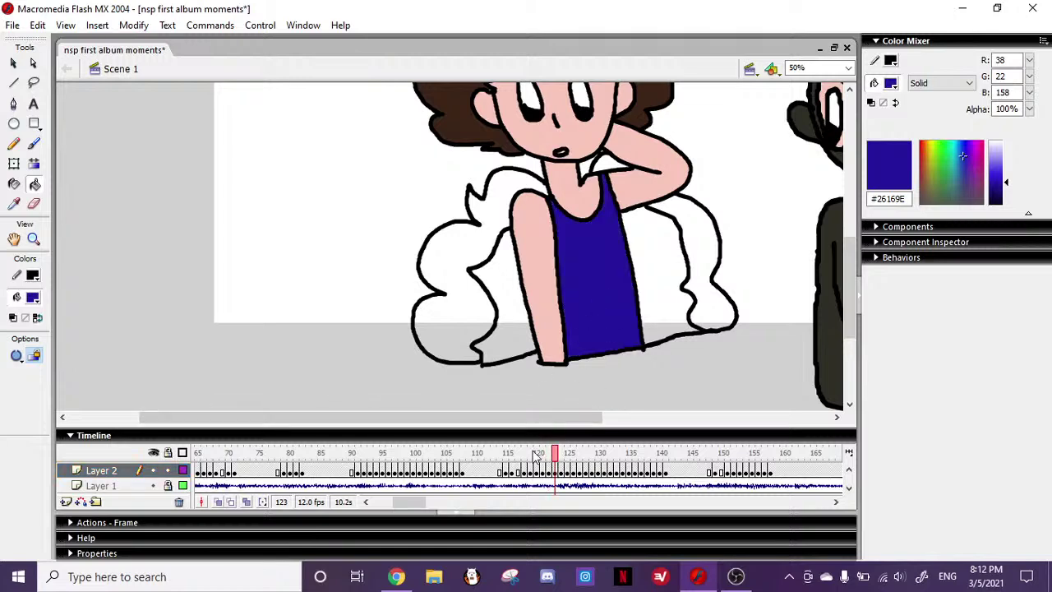
# - Fill the tank top with blue on frames 124, 125 and 126
pyautogui.click(561, 459)
pyautogui.click(585, 322)
pyautogui.click(567, 454)
pyautogui.click(605, 296)
pyautogui.click(572, 455)
pyautogui.click(610, 288)
# - Fill the tank top areas above and below the crossing arm with blue on frame 127
pyautogui.click(579, 455)
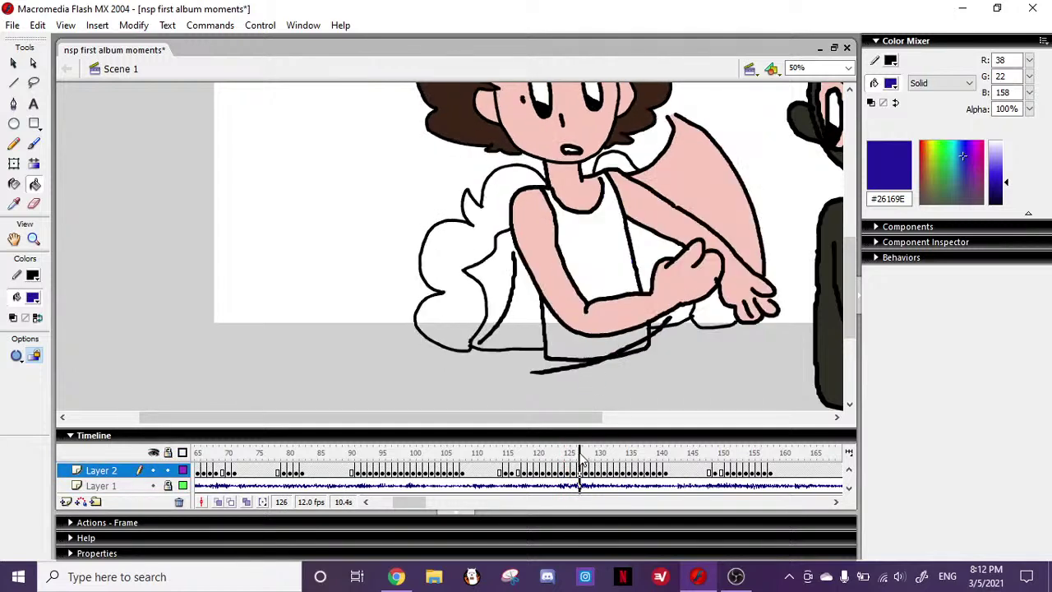
pyautogui.click(610, 240)
pyautogui.click(594, 346)
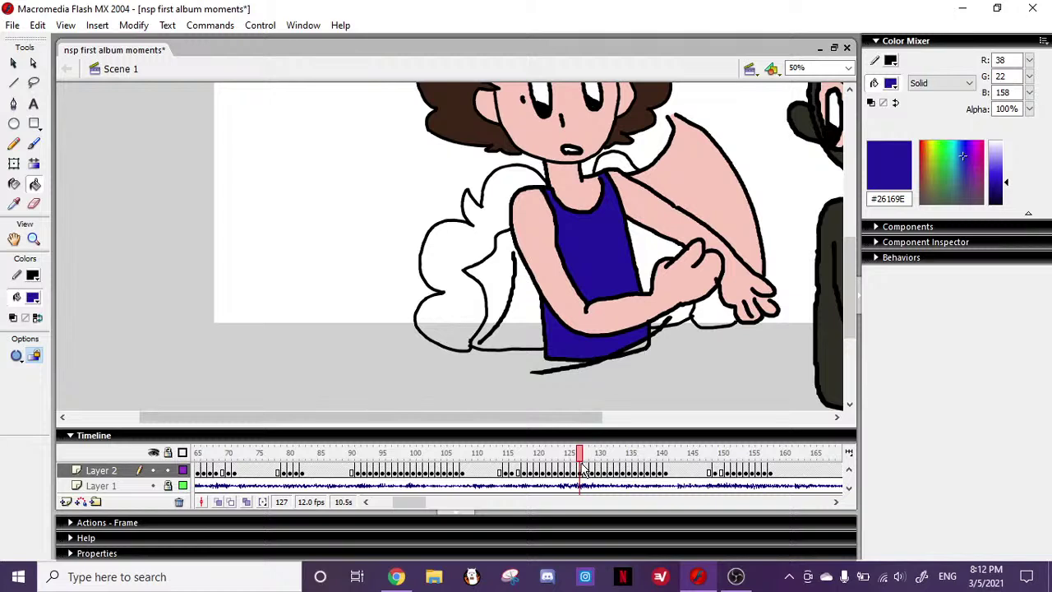
# - On frame 128, undo the blue fill on the arm and fill the tank top areas above and below it
pyautogui.click(585, 455)
pyautogui.click(611, 306)
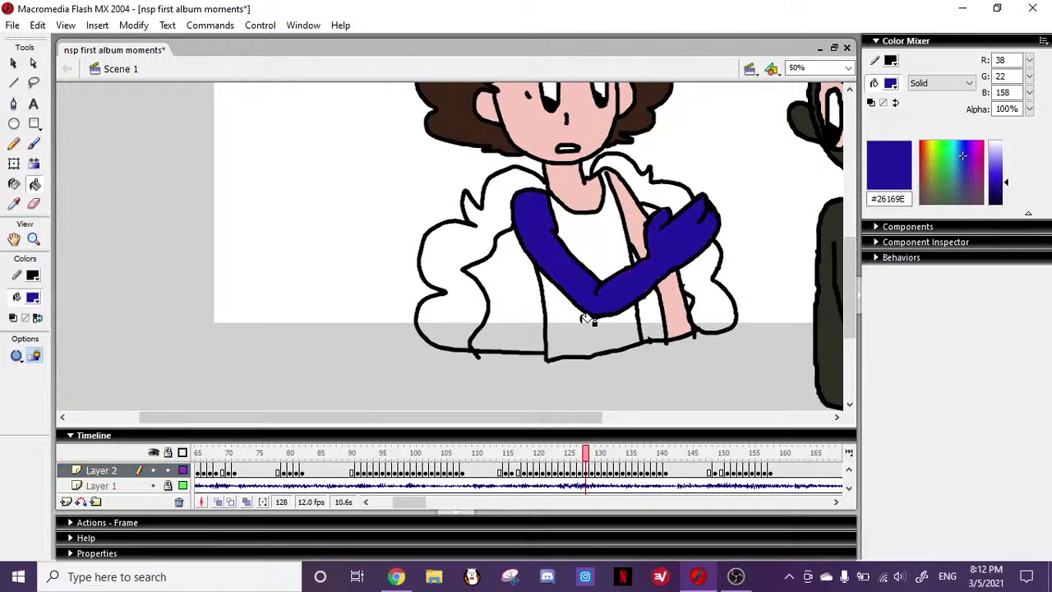
pyautogui.hotkey('ctrl', 'z')
pyautogui.click(594, 326)
pyautogui.click(606, 260)
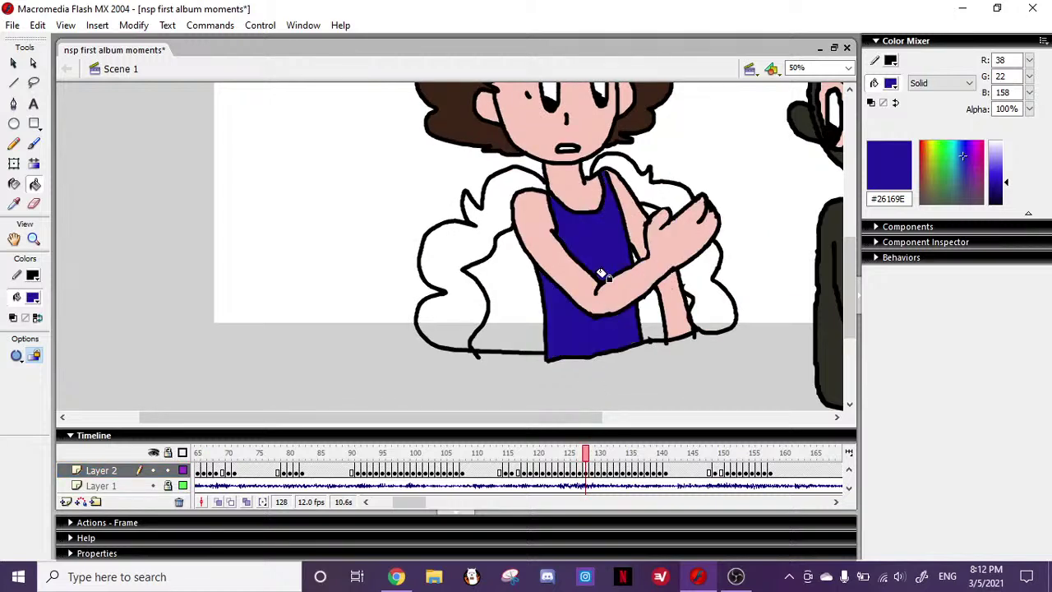
# - Fill the tank top areas above and below the crossing arm with blue on frames 129 and 130
pyautogui.click(591, 455)
pyautogui.click(606, 270)
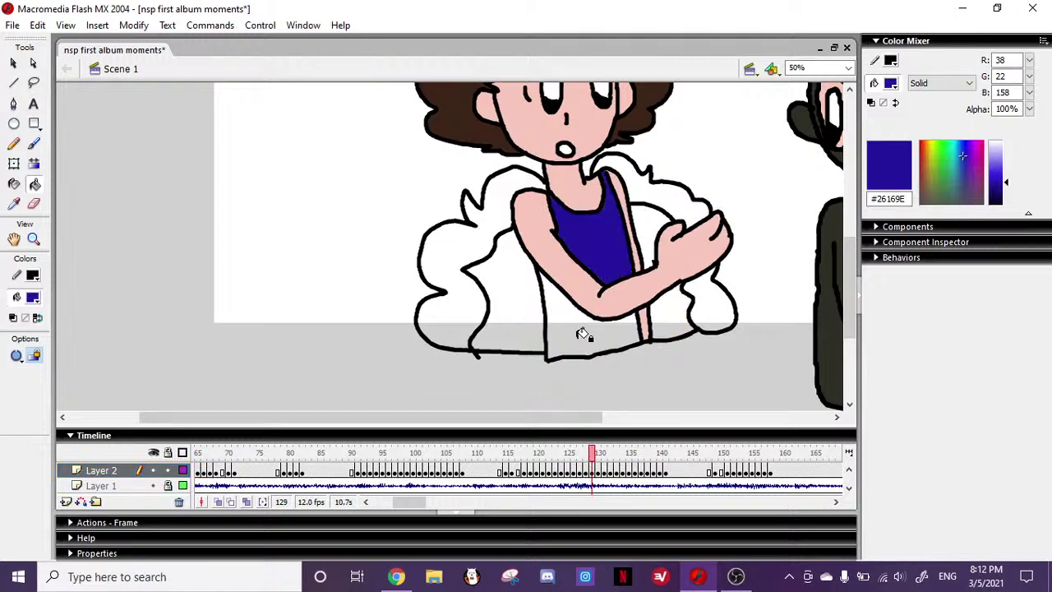
pyautogui.click(582, 336)
pyautogui.click(598, 454)
pyautogui.click(599, 264)
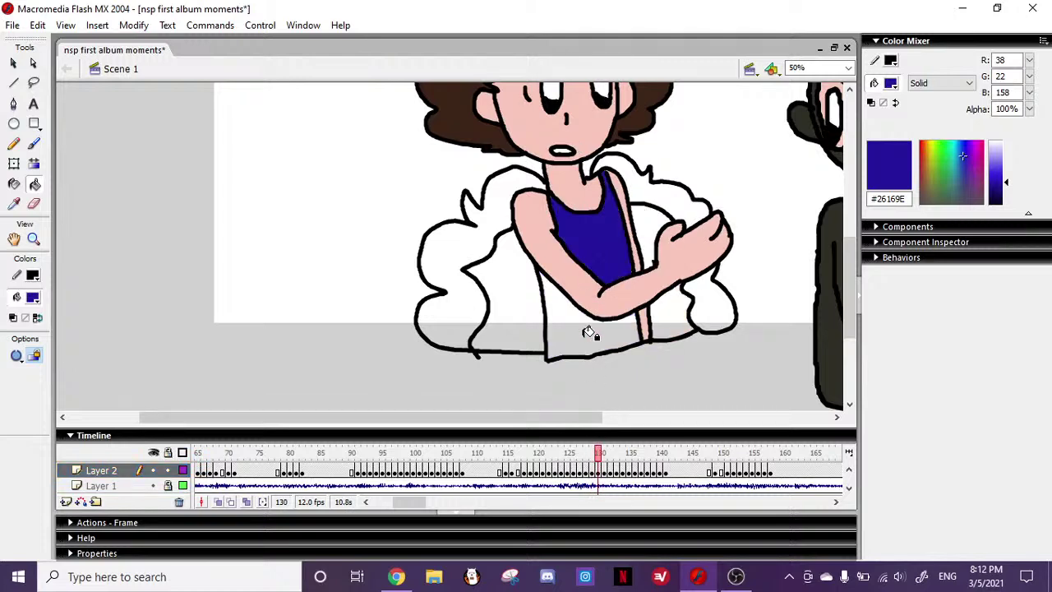
pyautogui.click(589, 333)
# - On frame 131, fill the tank top with blue and the uncoloured strip of the far arm with skin colour #F9C7BB, then resample the blue
pyautogui.click(604, 455)
pyautogui.click(594, 309)
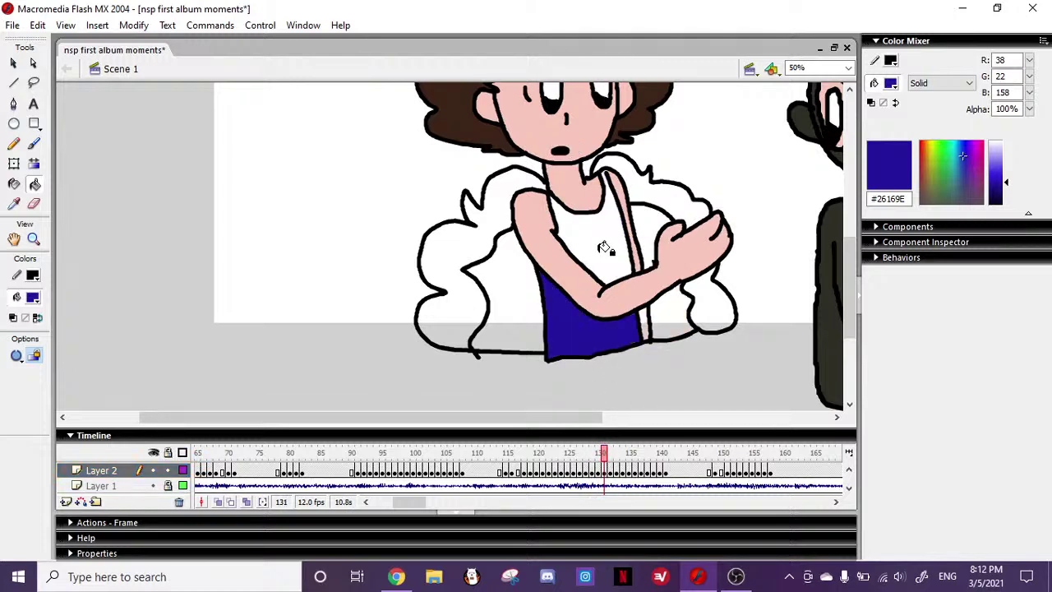
pyautogui.click(606, 248)
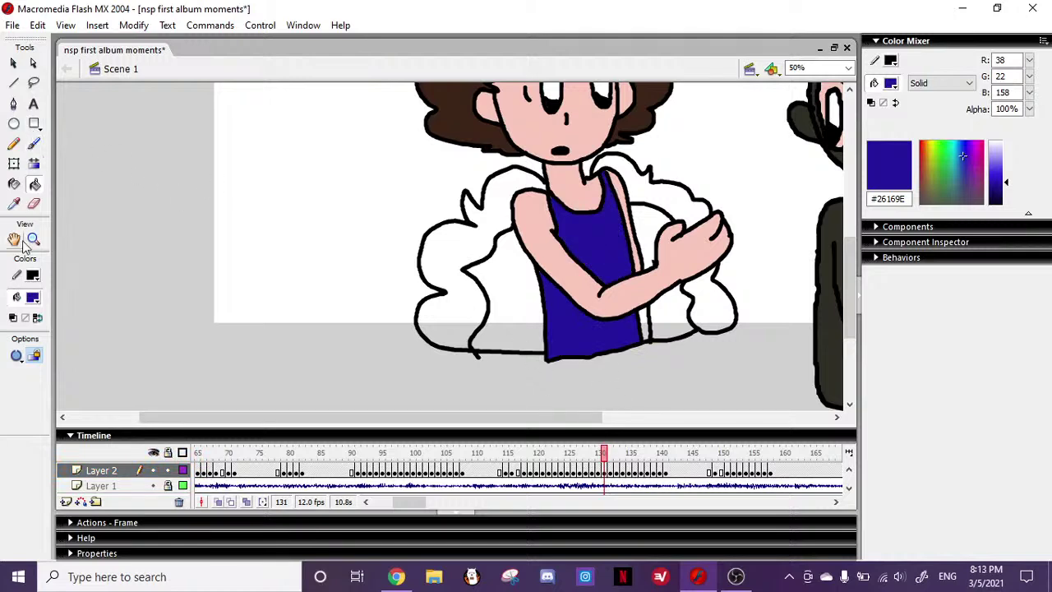
pyautogui.click(16, 207)
pyautogui.click(550, 239)
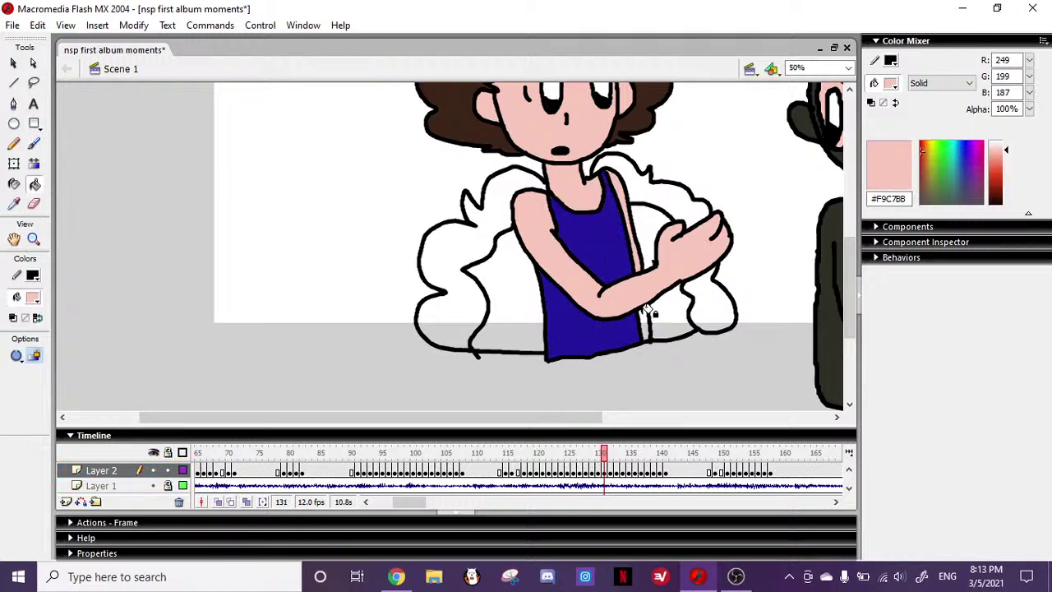
pyautogui.click(16, 208)
pyautogui.click(570, 348)
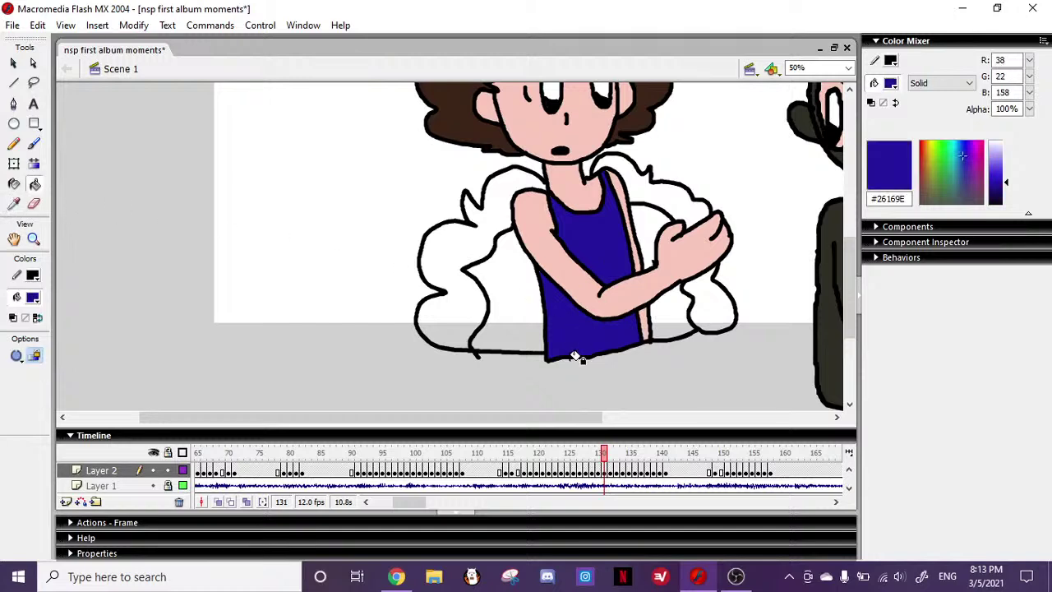
# - Fill both tank top areas around the crossing arm with blue on frames 132 and 133
pyautogui.click(610, 470)
pyautogui.click(611, 337)
pyautogui.click(597, 240)
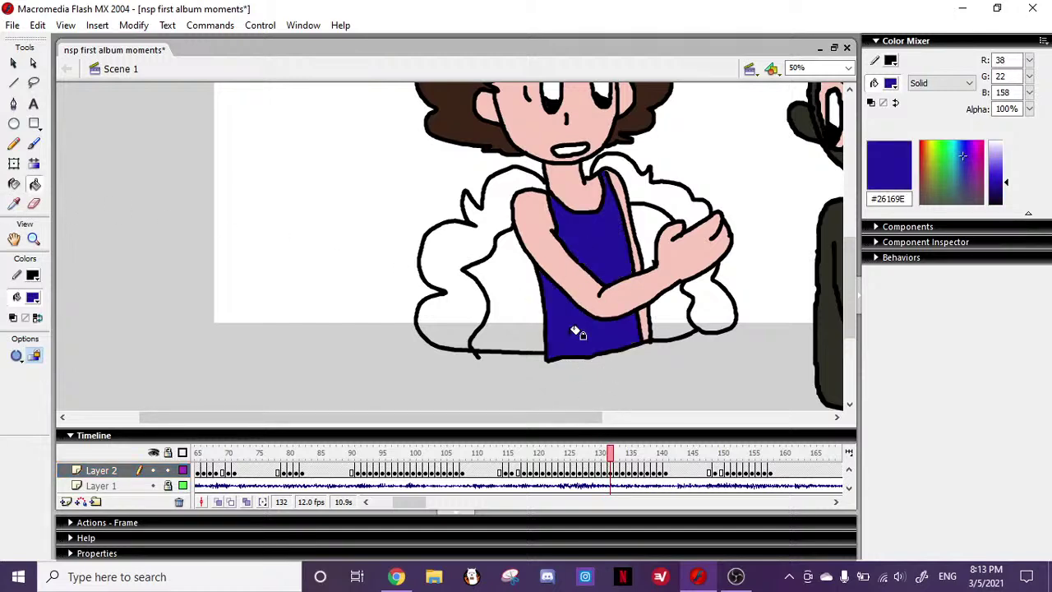
pyautogui.moveTo(572, 420); pyautogui.dragTo(648, 419)
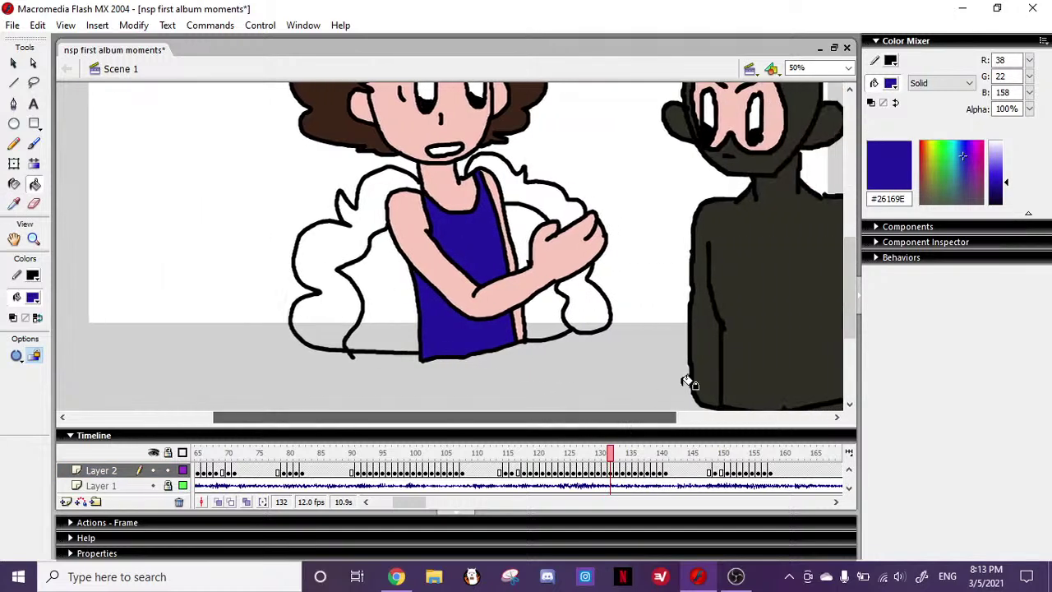
pyautogui.moveTo(856, 253); pyautogui.dragTo(858, 242)
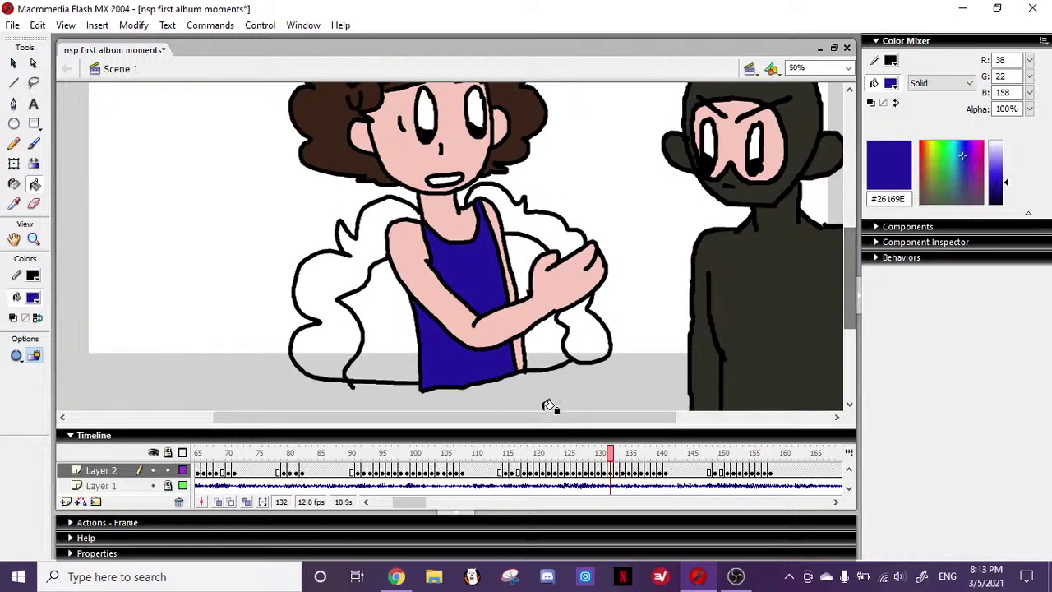
pyautogui.click(616, 472)
pyautogui.click(443, 362)
pyautogui.click(490, 282)
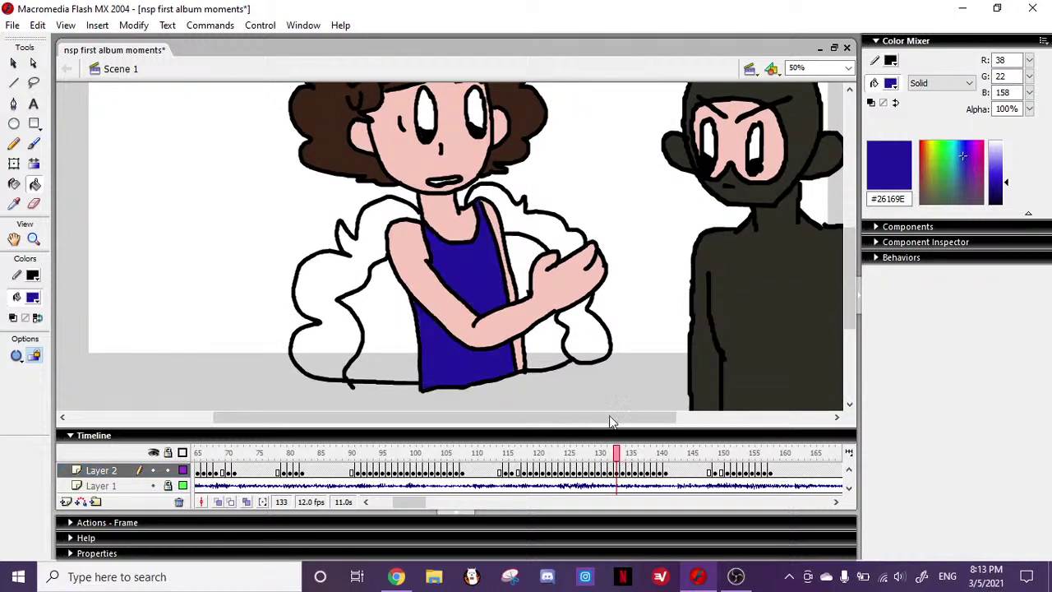
# - On frame 134, undo the blue fill on the character's outlines and fill the tank top above and below the arm
pyautogui.click(623, 470)
pyautogui.click(477, 287)
pyautogui.click(473, 377)
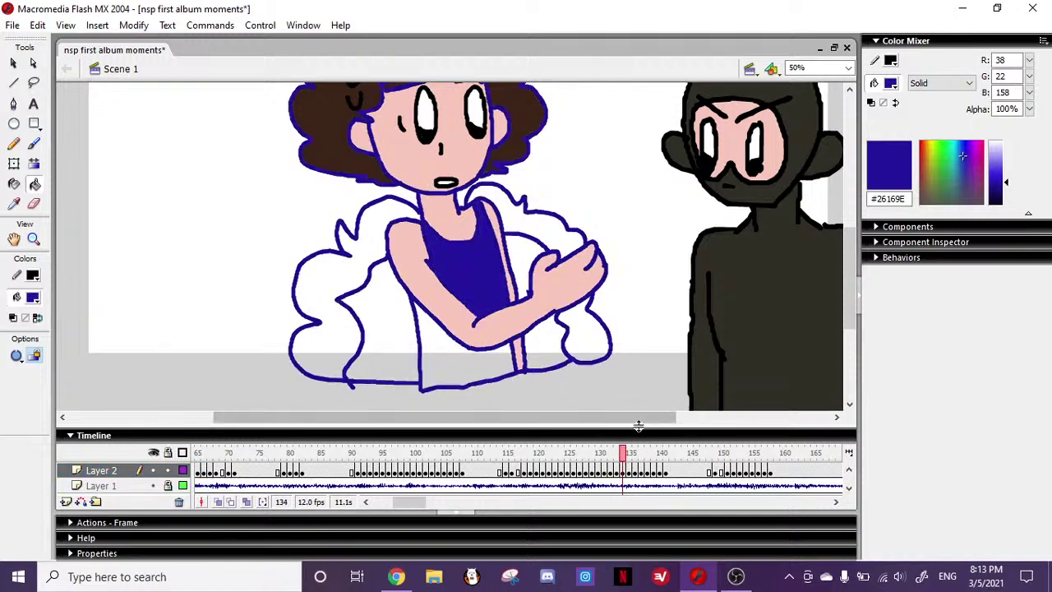
pyautogui.hotkey('ctrl', 'z')
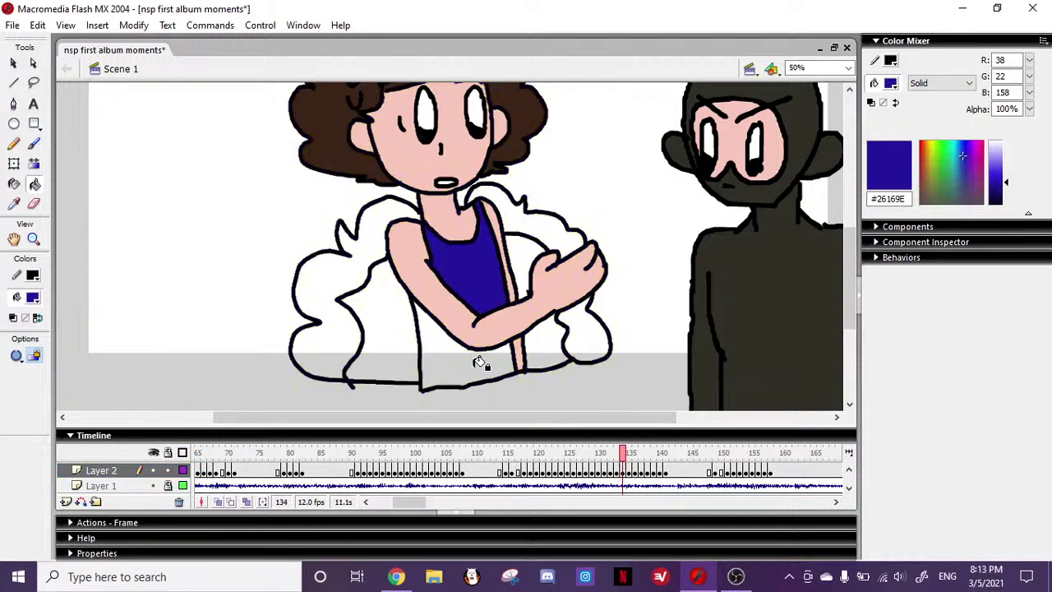
pyautogui.click(467, 361)
# - Fill the upper and lower parts of the tank top with blue on frames 135 and 136
pyautogui.click(629, 471)
pyautogui.click(467, 260)
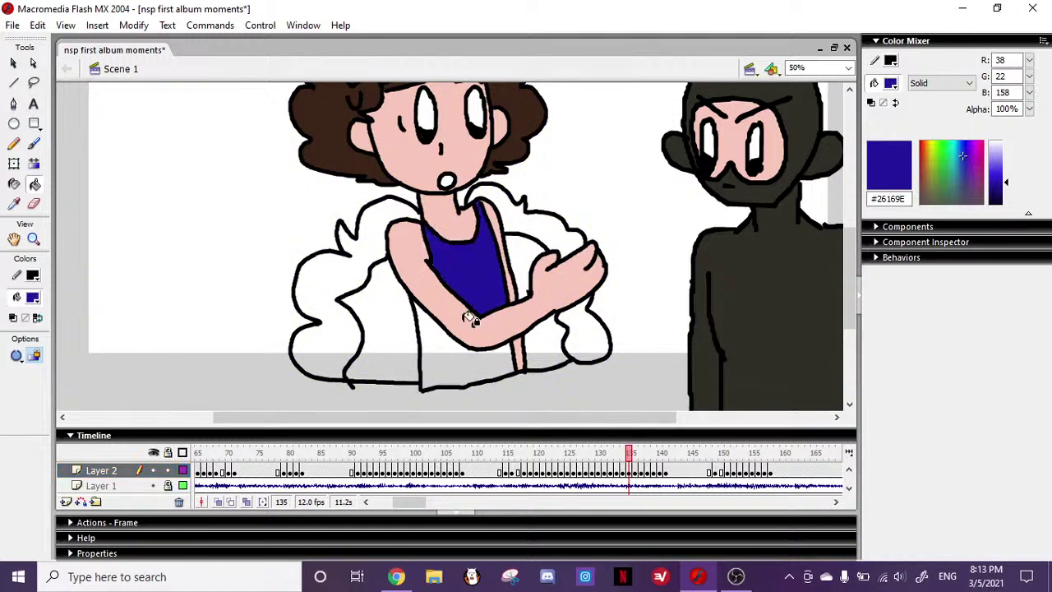
pyautogui.click(467, 348)
pyautogui.click(640, 458)
pyautogui.click(481, 287)
pyautogui.click(472, 344)
# - On frame 137, fill the tank top with blue, colour the far arm's missing strip with skin tone #F9C7BB, and resample the blue
pyautogui.click(645, 458)
pyautogui.click(474, 267)
pyautogui.click(463, 362)
pyautogui.click(15, 206)
pyautogui.click(419, 291)
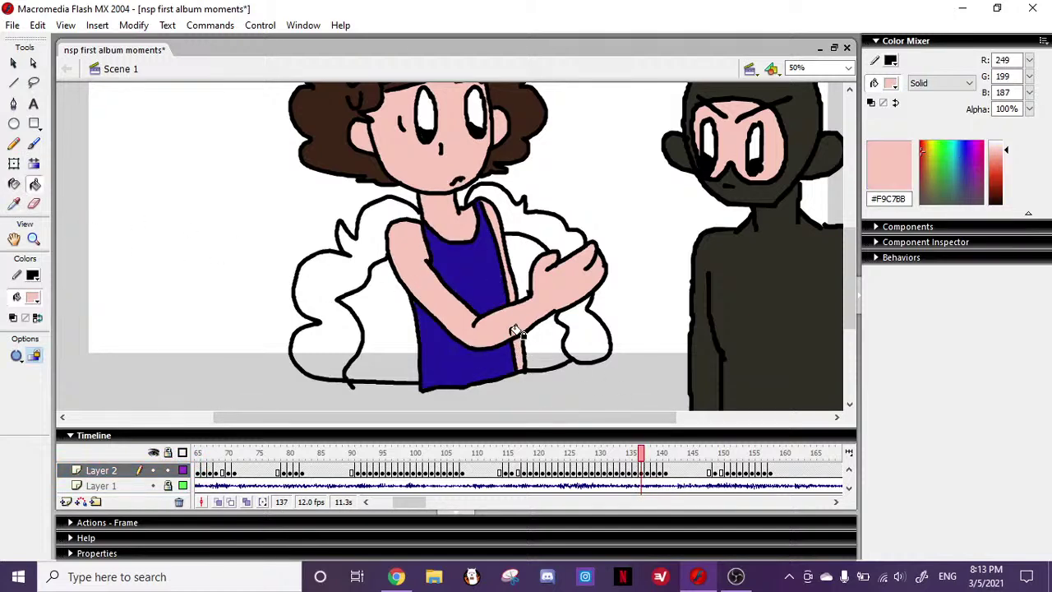
pyautogui.click(15, 204)
pyautogui.click(493, 265)
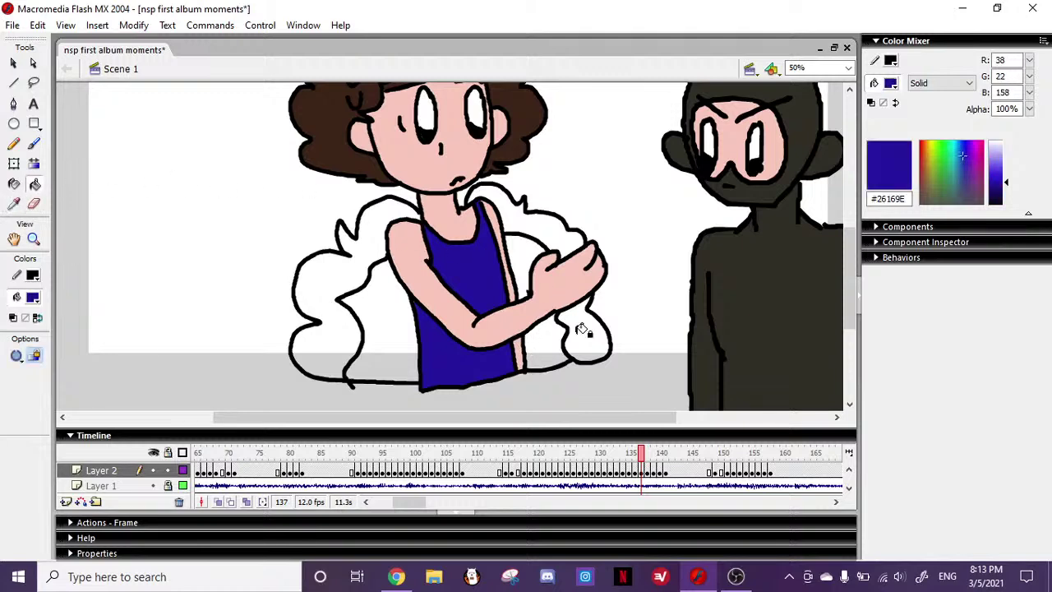
# - Fill the tank top areas above and below the crossing arm with blue on frame 138
pyautogui.click(642, 454)
pyautogui.click(647, 454)
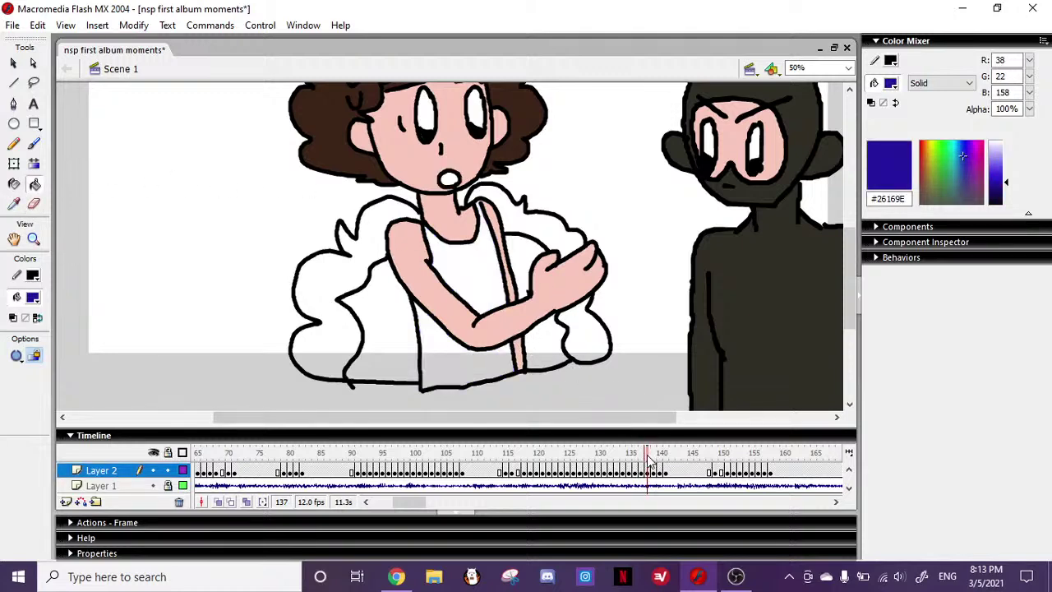
pyautogui.click(475, 261)
pyautogui.click(481, 349)
# - On frame 139, fill the tank top with blue and the far arm's lower strip with the sampled skin colour, then resample the blue
pyautogui.click(653, 454)
pyautogui.click(480, 287)
pyautogui.click(468, 358)
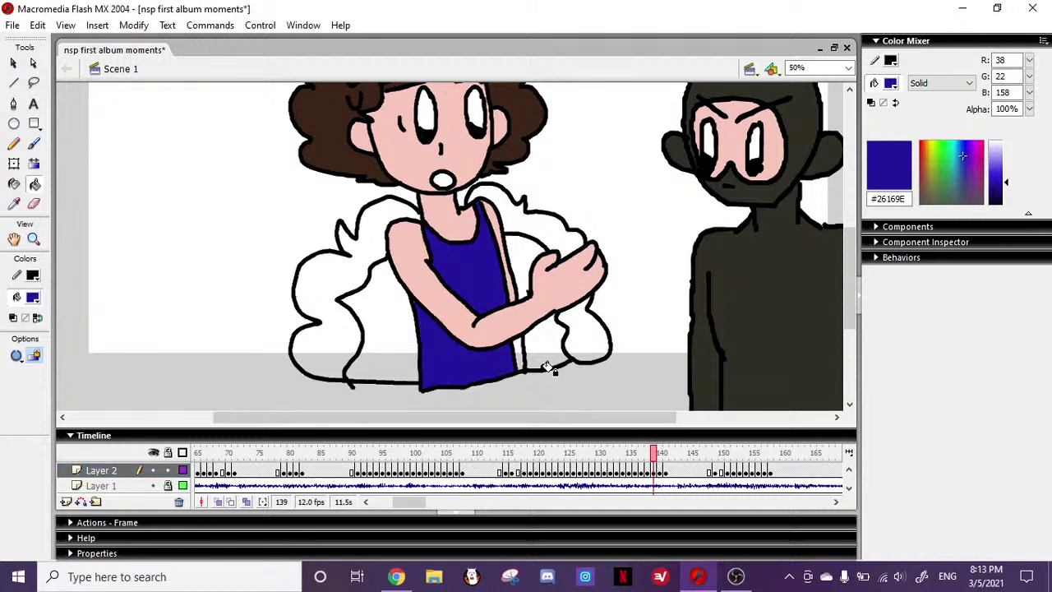
pyautogui.click(14, 204)
pyautogui.click(419, 265)
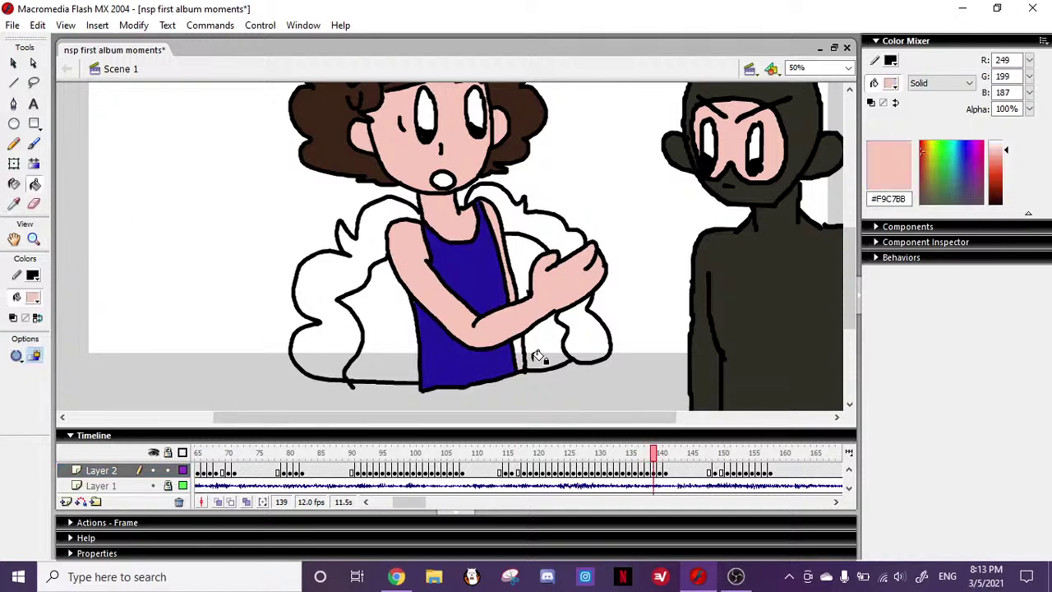
pyautogui.click(14, 204)
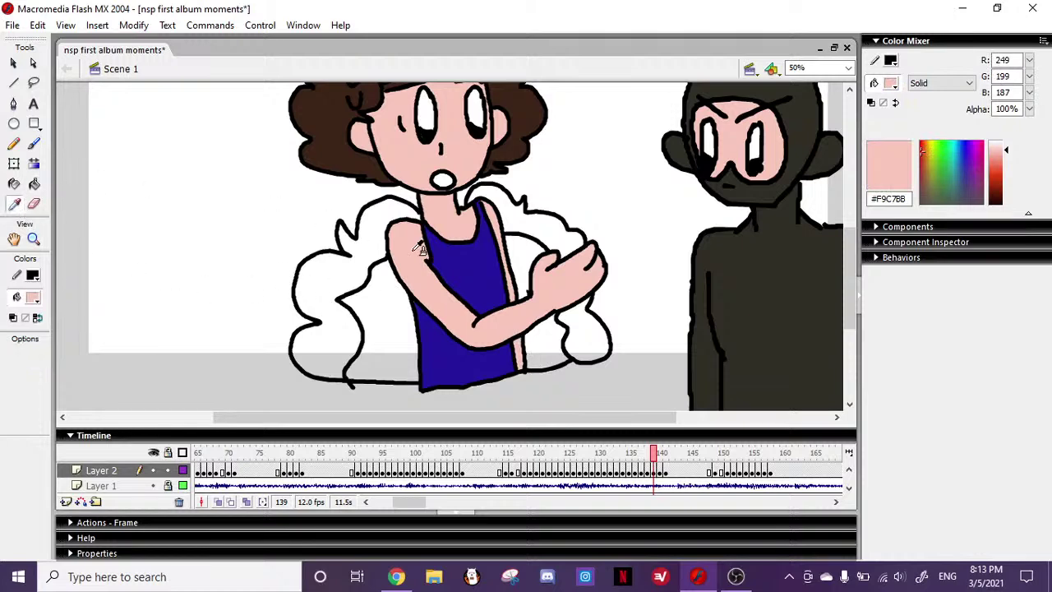
pyautogui.click(508, 297)
# - Fill the tank top areas above and below the crossing arm with blue on frame 140
pyautogui.click(664, 469)
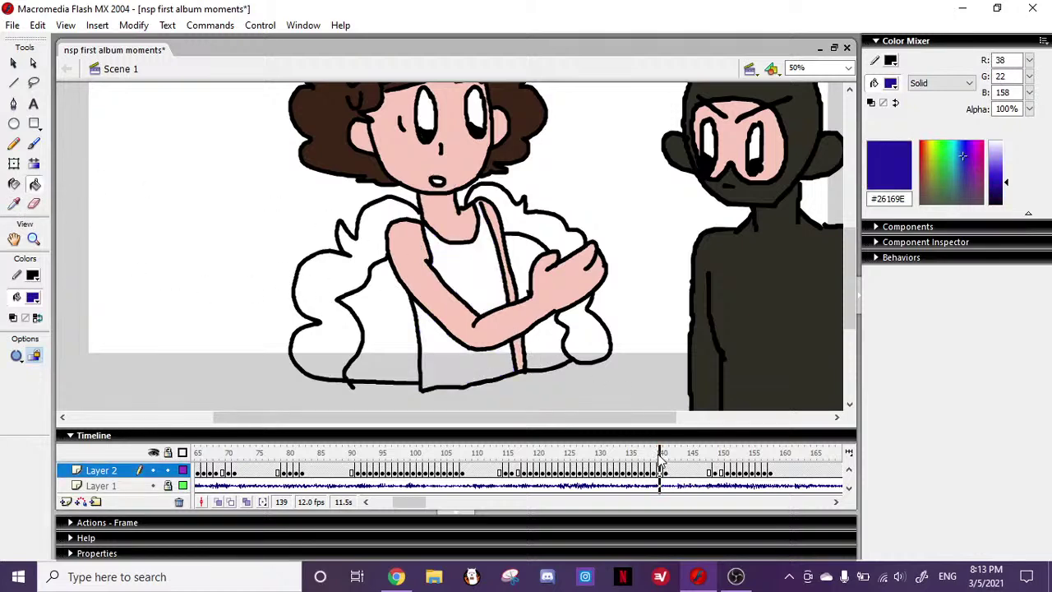
pyautogui.click(481, 365)
pyautogui.click(497, 272)
# - Go to the uncoloured crossed-arms drawing, insert a keyframe at frame 531 on Layer 2, and turn on onion skinning
pyautogui.click(667, 467)
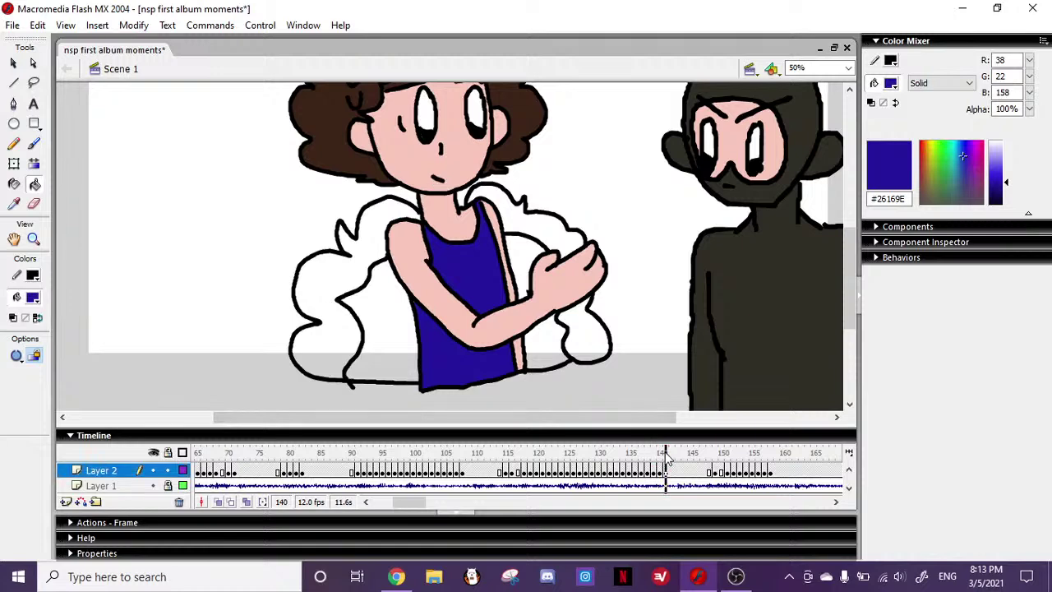
pyautogui.click(716, 470)
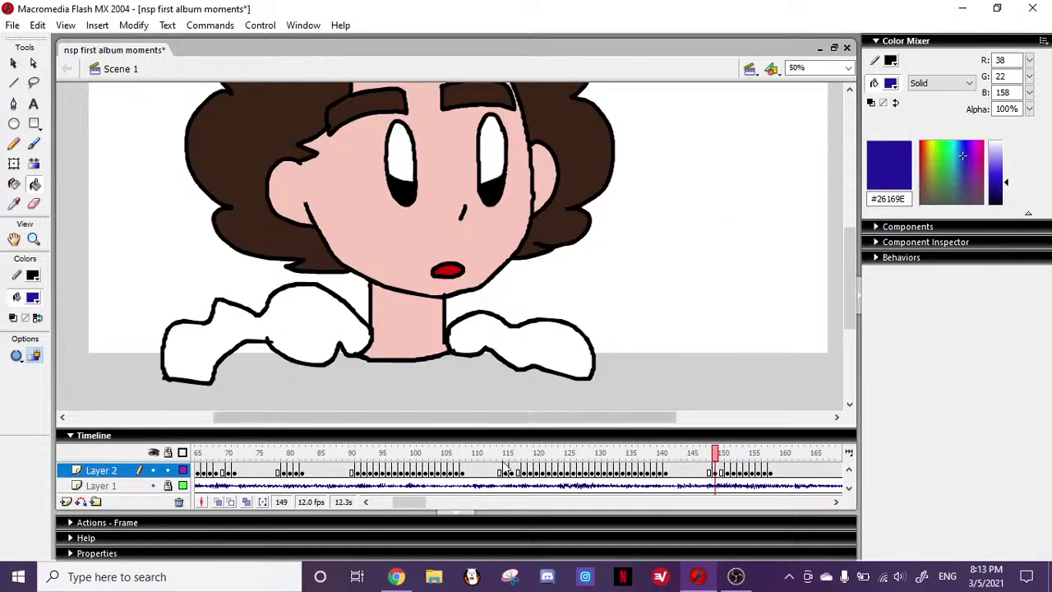
pyautogui.moveTo(421, 504); pyautogui.dragTo(475, 502)
pyautogui.moveTo(505, 515)
pyautogui.mouseDown()
pyautogui.moveTo(559, 525)
pyautogui.moveTo(539, 503)
pyautogui.mouseUp()
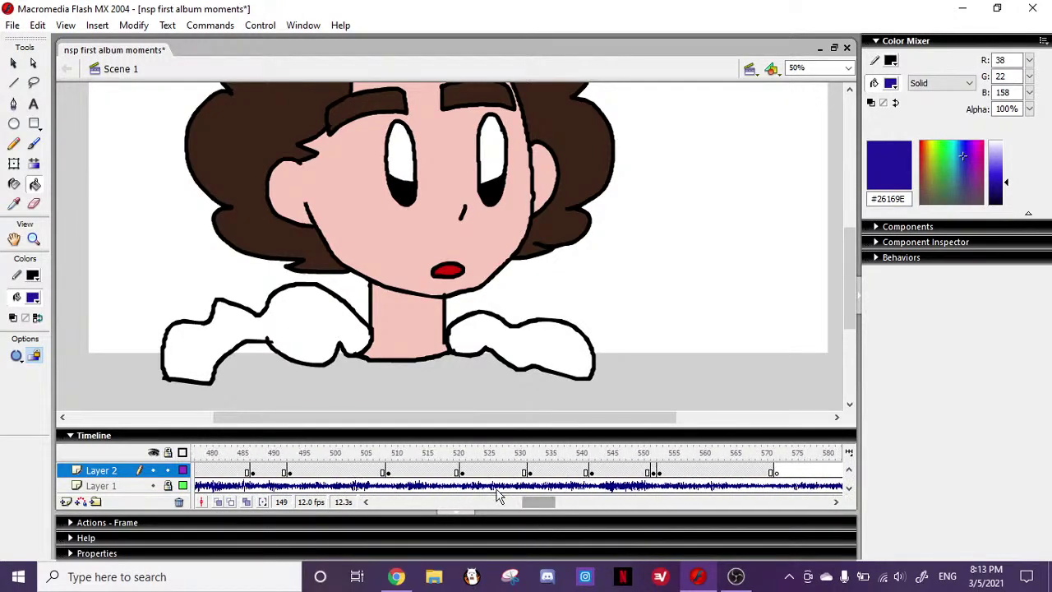
pyautogui.moveTo(448, 454)
pyautogui.mouseDown()
pyautogui.moveTo(511, 465)
pyautogui.moveTo(675, 457)
pyautogui.moveTo(277, 452)
pyautogui.moveTo(473, 452)
pyautogui.moveTo(462, 452)
pyautogui.mouseUp()
pyautogui.moveTo(527, 455); pyautogui.dragTo(530, 452)
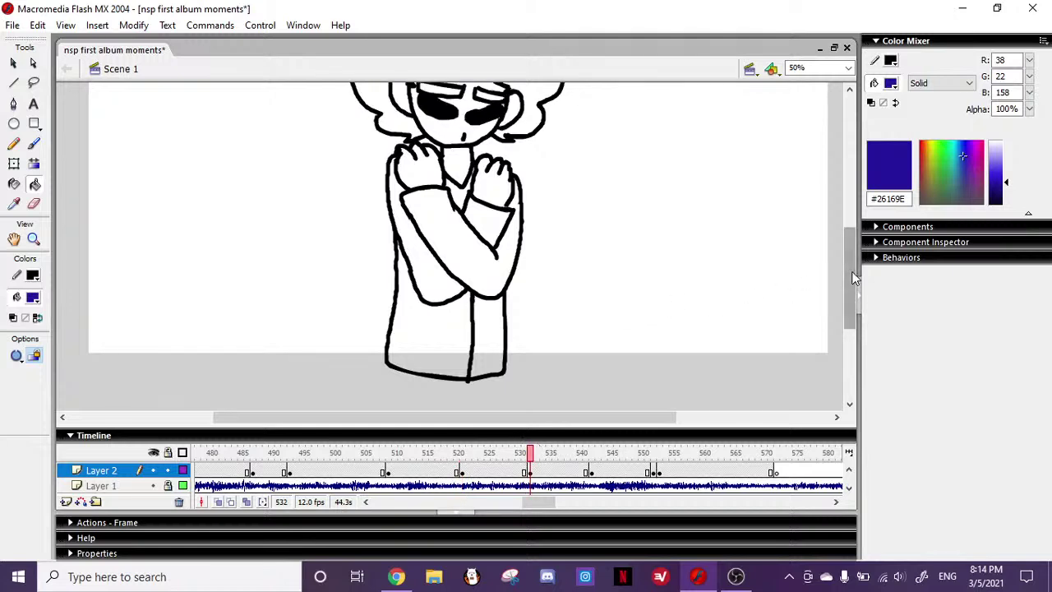
pyautogui.moveTo(849, 280); pyautogui.dragTo(848, 244)
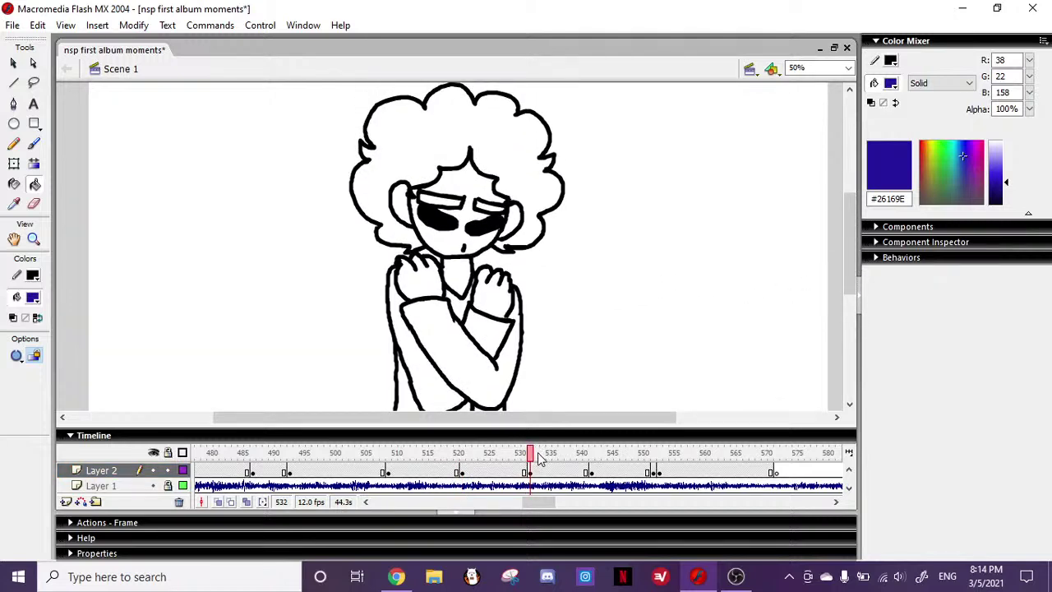
pyautogui.moveTo(533, 453); pyautogui.dragTo(523, 453)
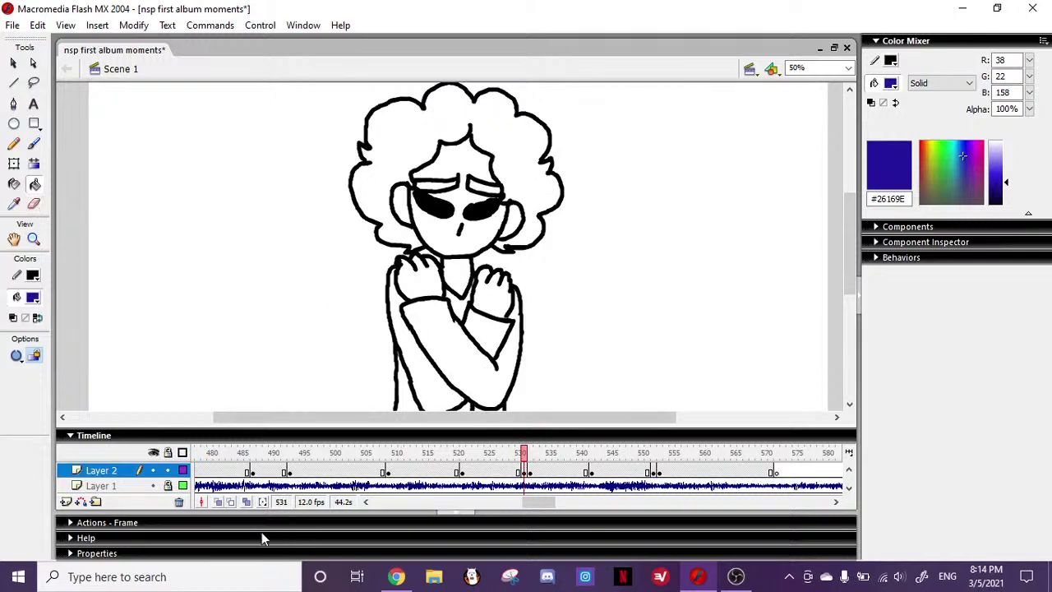
pyautogui.click(218, 501)
# - Erase the eyebrows, eyes, nose and front hairline of the crossed-arms character on frame 531
pyautogui.click(34, 203)
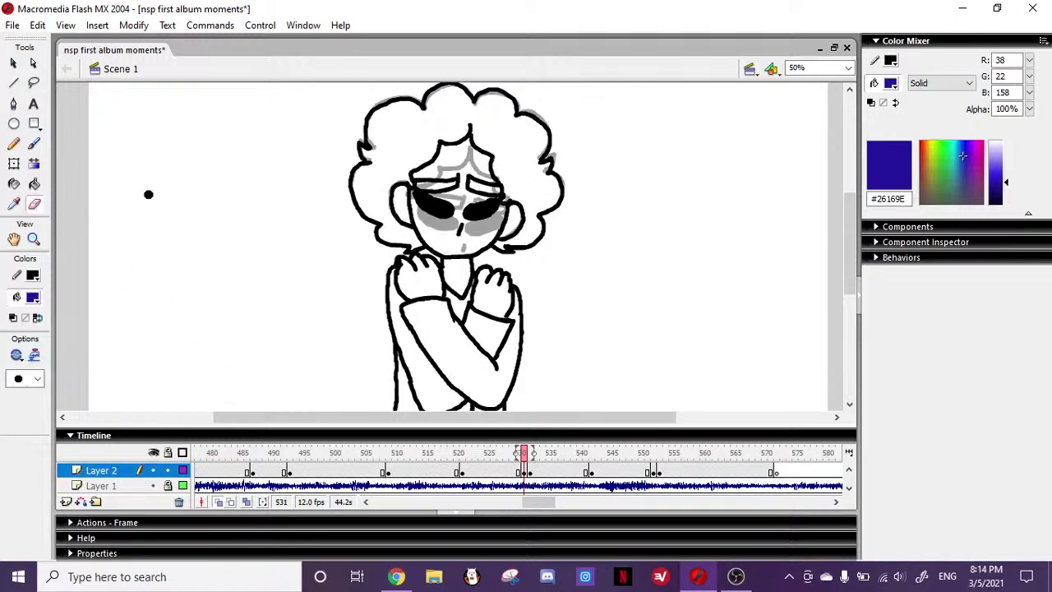
pyautogui.moveTo(475, 176)
pyautogui.mouseDown()
pyautogui.moveTo(458, 202)
pyautogui.moveTo(446, 182)
pyautogui.moveTo(434, 204)
pyautogui.moveTo(421, 180)
pyautogui.moveTo(421, 208)
pyautogui.moveTo(418, 197)
pyautogui.mouseUp()
pyautogui.moveTo(460, 240)
pyautogui.mouseDown()
pyautogui.moveTo(465, 164)
pyautogui.moveTo(491, 198)
pyautogui.moveTo(494, 189)
pyautogui.moveTo(493, 206)
pyautogui.mouseUp()
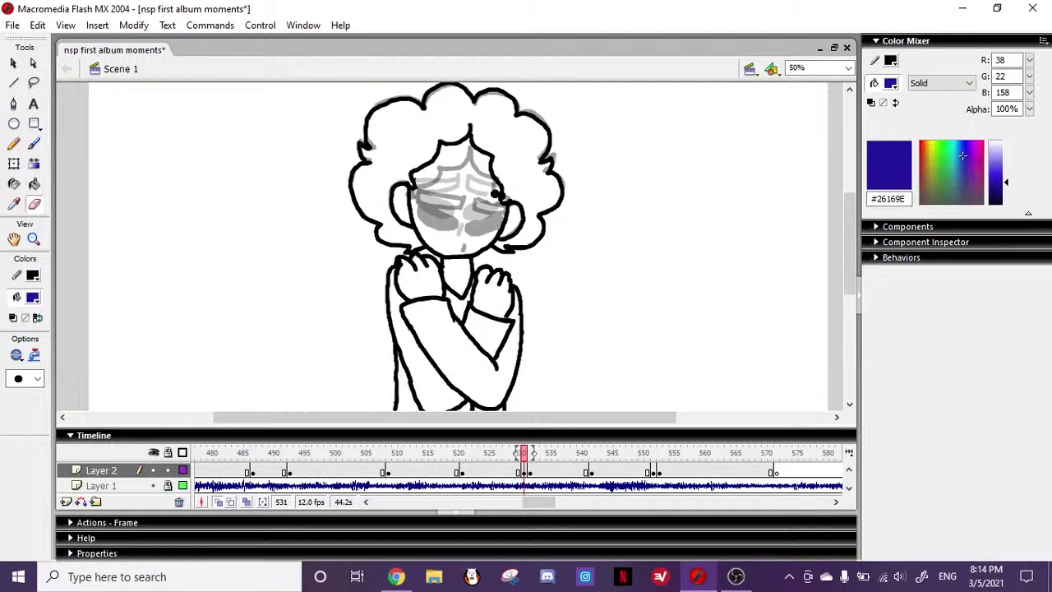
pyautogui.moveTo(471, 129); pyautogui.dragTo(500, 199)
pyautogui.moveTo(460, 148); pyautogui.dragTo(414, 174)
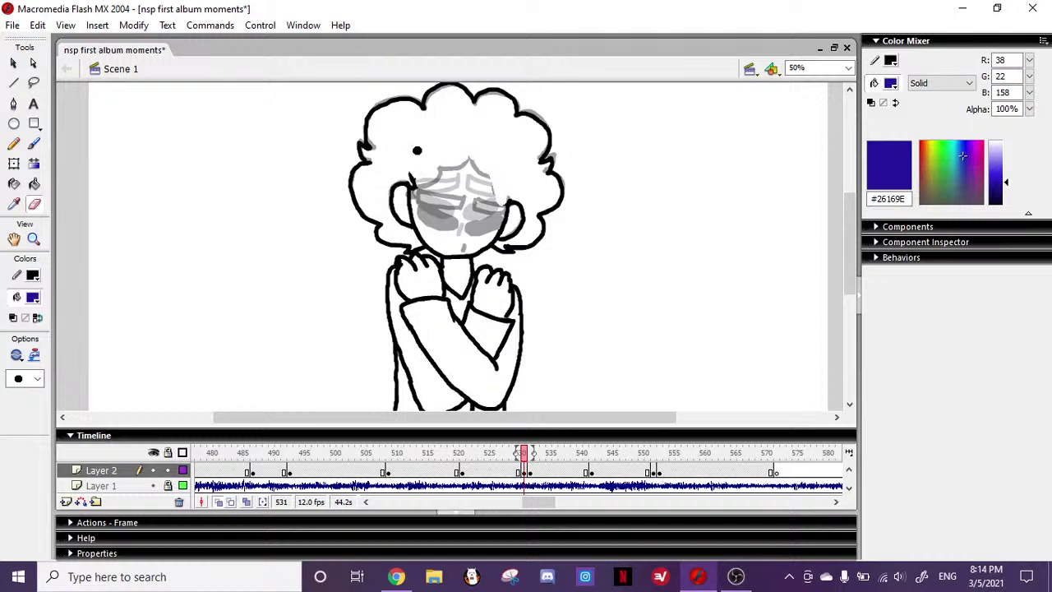
# - Set the Brush tool to Paint Normal with a small brush size and black (#000000) as the fill colour
pyautogui.click(34, 144)
pyautogui.click(17, 356)
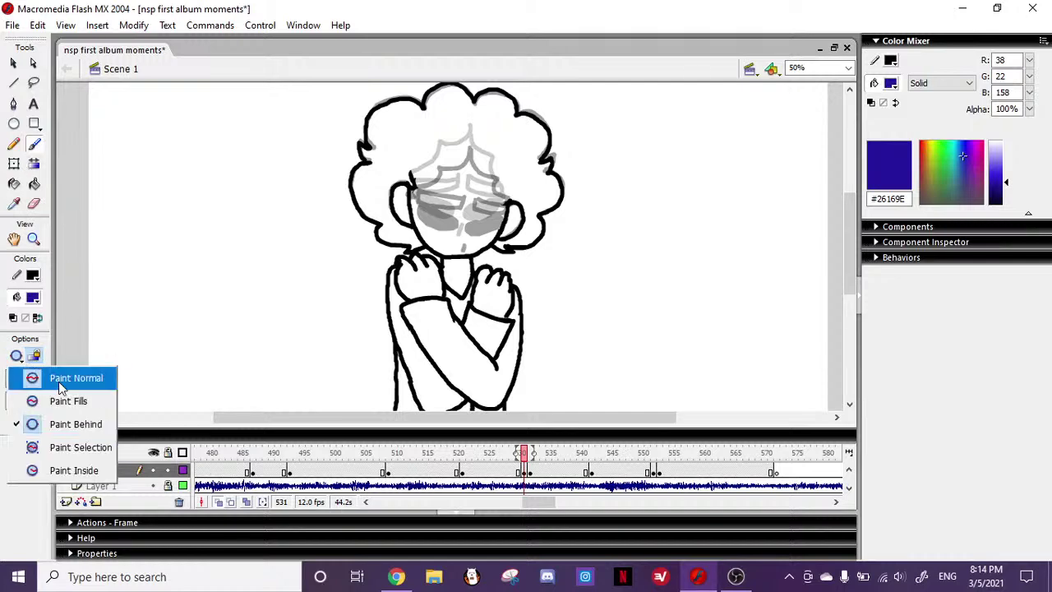
pyautogui.click(59, 382)
pyautogui.click(41, 379)
pyautogui.click(39, 382)
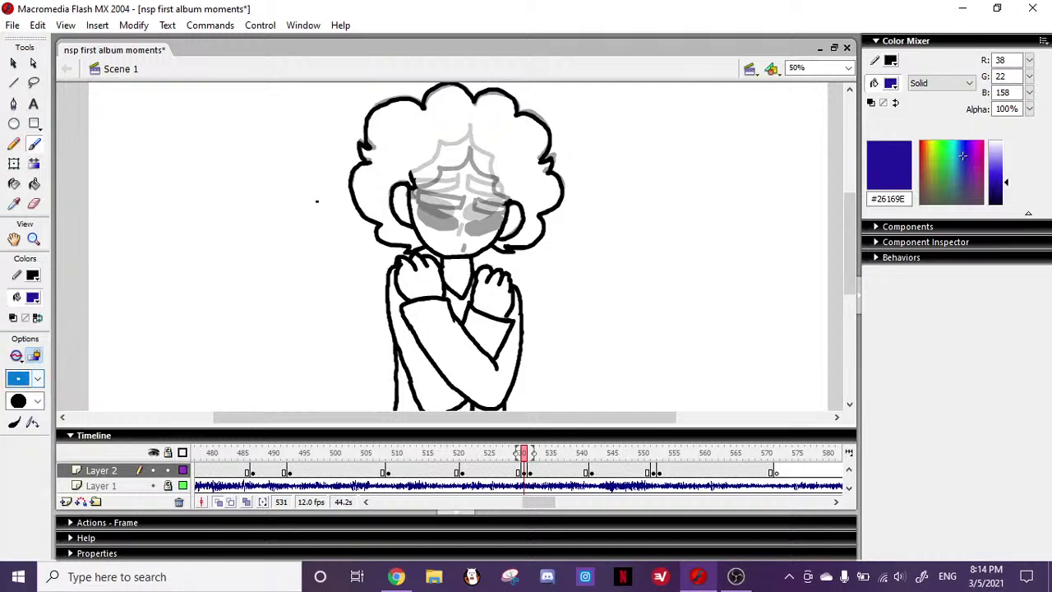
pyautogui.click(980, 189)
pyautogui.moveTo(997, 183); pyautogui.dragTo(998, 204)
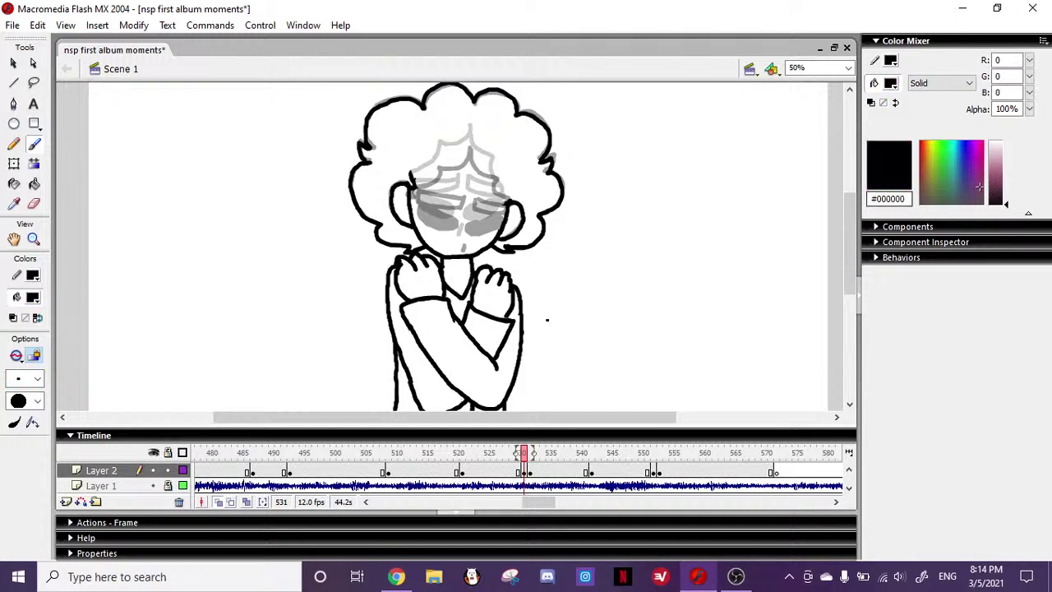
# - Switch to YouTube Studio in Chrome and examine the live stream's concurrent viewers chart
pyautogui.click(395, 577)
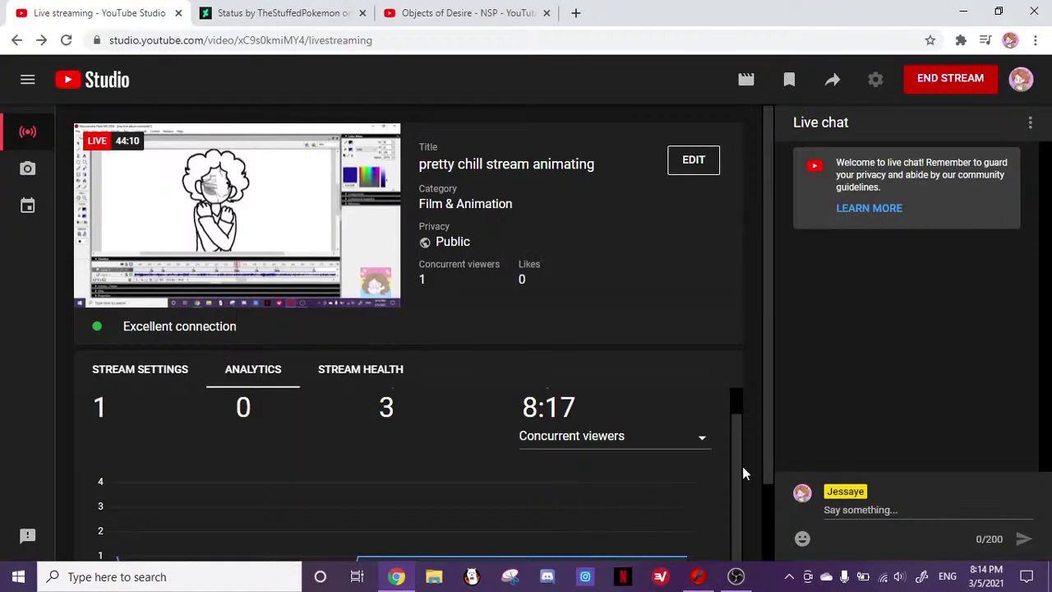
pyautogui.moveTo(748, 426); pyautogui.dragTo(742, 493)
pyautogui.moveTo(768, 425); pyautogui.dragTo(767, 505)
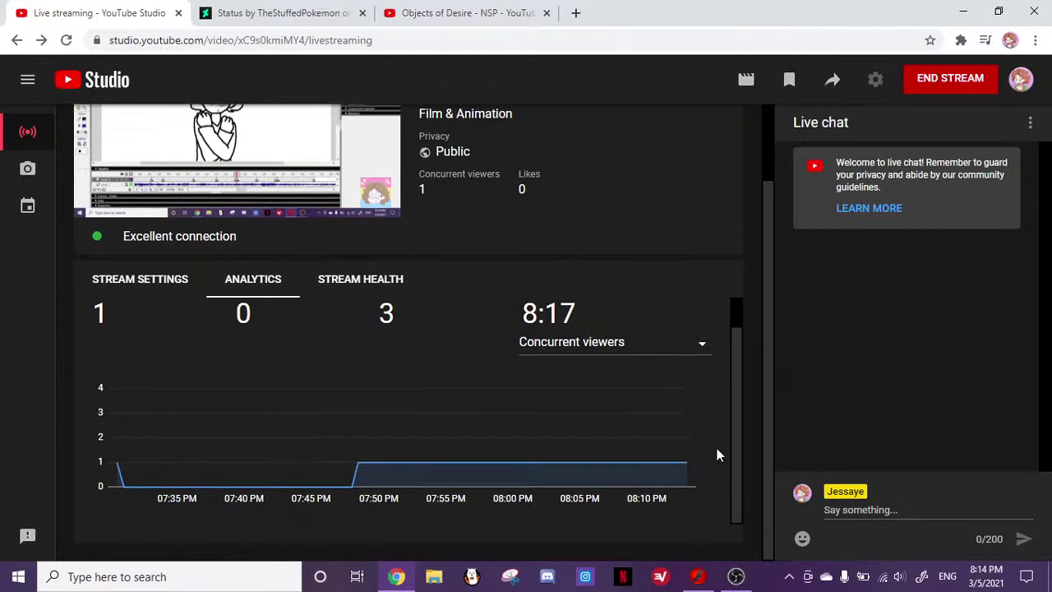
pyautogui.moveTo(766, 366)
pyautogui.mouseDown()
pyautogui.moveTo(772, 334)
pyautogui.moveTo(768, 356)
pyautogui.mouseUp()
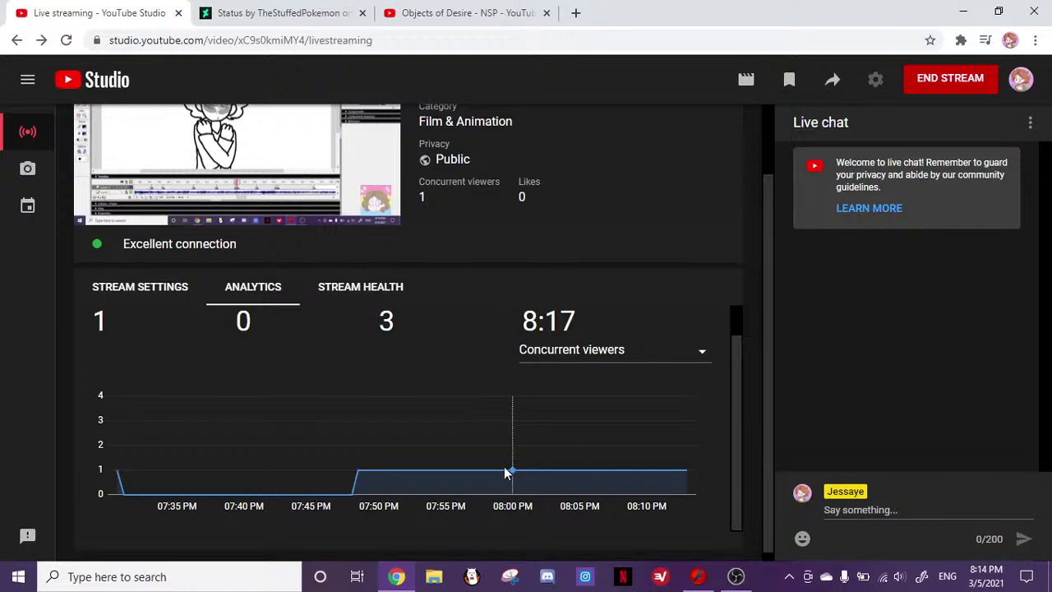
# - Switch back to the Flash document and erase the stray mark beside the hairline on frame 531
pyautogui.click(734, 578)
pyautogui.click(698, 576)
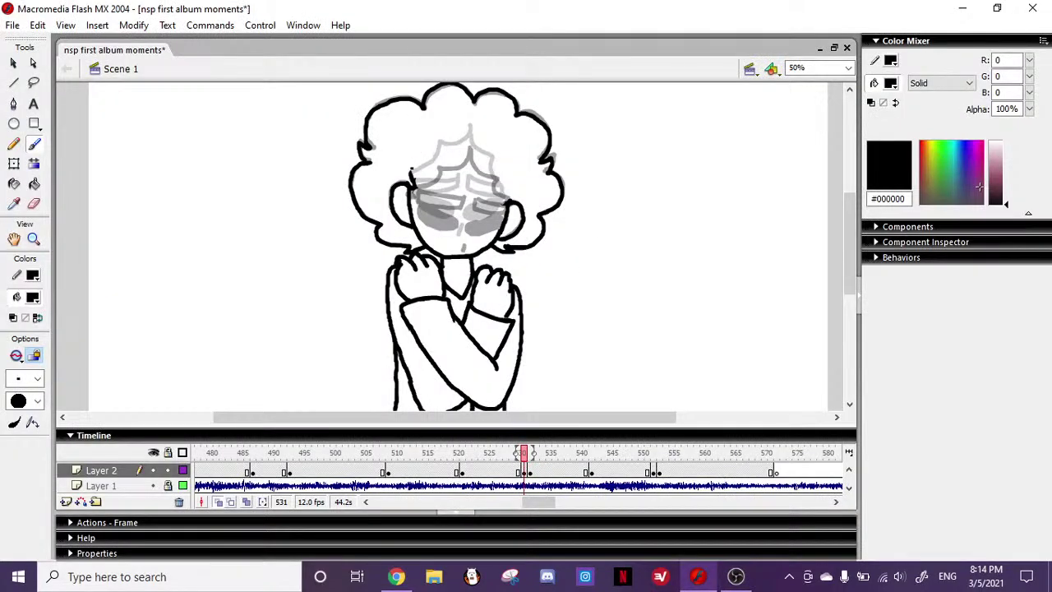
pyautogui.click(34, 204)
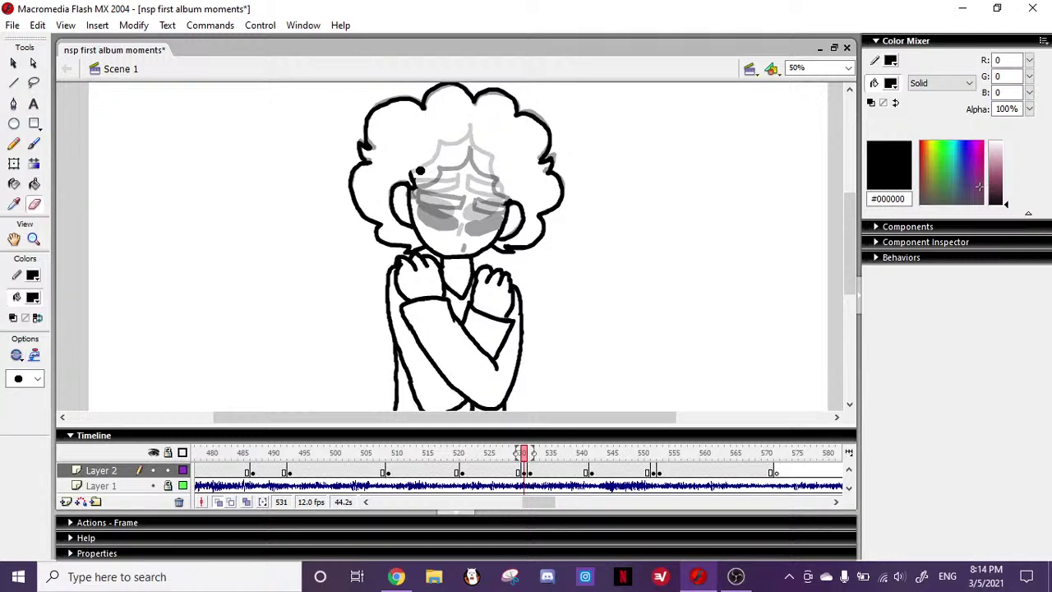
pyautogui.click(34, 143)
# - Draw the character's eyebrows and the outline of the first eye on frame 531
pyautogui.moveTo(460, 181)
pyautogui.mouseDown()
pyautogui.moveTo(441, 197)
pyautogui.moveTo(416, 197)
pyautogui.moveTo(459, 181)
pyautogui.moveTo(416, 196)
pyautogui.moveTo(479, 191)
pyautogui.moveTo(500, 208)
pyautogui.moveTo(505, 199)
pyautogui.mouseUp()
pyautogui.hotkey('ctrl', 'z')
pyautogui.hotkey('ctrl', 'z')
pyautogui.hotkey('ctrl', 'z')
pyautogui.moveTo(435, 221)
pyautogui.mouseDown()
pyautogui.moveTo(413, 200)
pyautogui.moveTo(457, 211)
pyautogui.moveTo(432, 217)
pyautogui.moveTo(447, 204)
pyautogui.moveTo(459, 215)
pyautogui.mouseUp()
pyautogui.hotkey('ctrl', 'z')
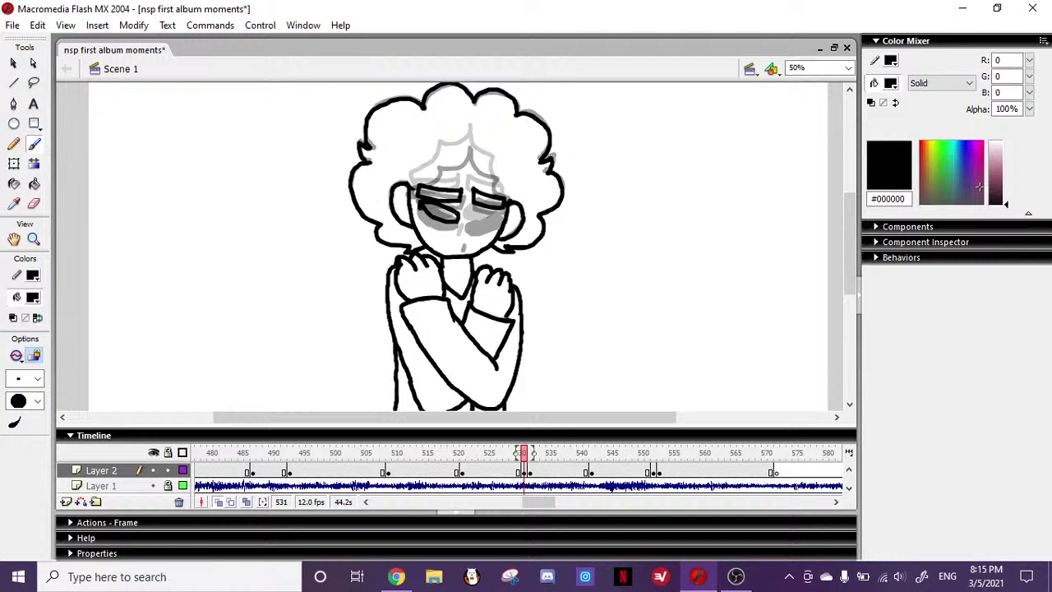
# - Outline the second eye, fill both eyes black, and redraw the nose and front hairline on frame 531
pyautogui.moveTo(477, 228)
pyautogui.mouseDown()
pyautogui.moveTo(503, 219)
pyautogui.moveTo(480, 212)
pyautogui.mouseUp()
pyautogui.click(34, 184)
pyautogui.click(444, 212)
pyautogui.click(492, 211)
pyautogui.click(34, 143)
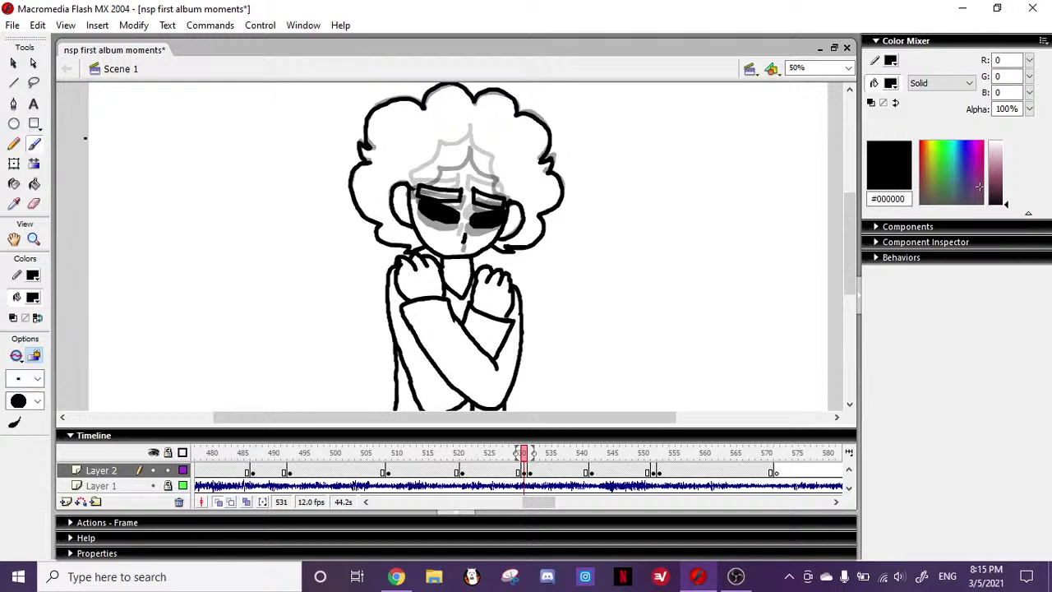
pyautogui.moveTo(466, 146); pyautogui.dragTo(418, 182)
pyautogui.moveTo(469, 138)
pyautogui.mouseDown()
pyautogui.moveTo(437, 169)
pyautogui.moveTo(493, 179)
pyautogui.moveTo(505, 194)
pyautogui.mouseUp()
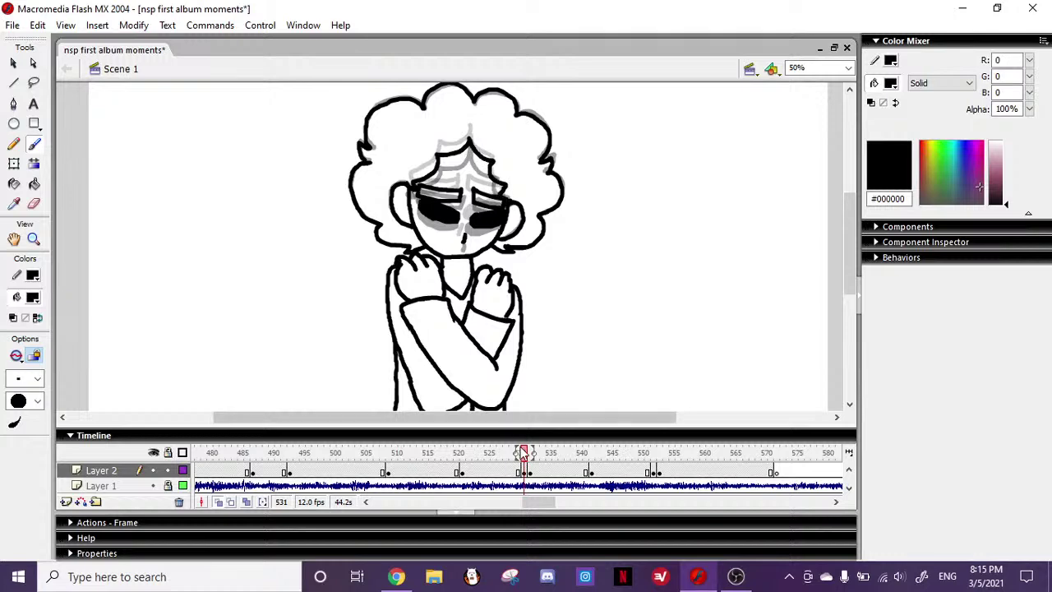
# - Play back the frames around frame 531 to check the redrawn face in motion
pyautogui.moveTo(526, 456)
pyautogui.mouseDown()
pyautogui.moveTo(513, 457)
pyautogui.moveTo(531, 464)
pyautogui.moveTo(504, 458)
pyautogui.mouseUp()
pyautogui.press('Return')
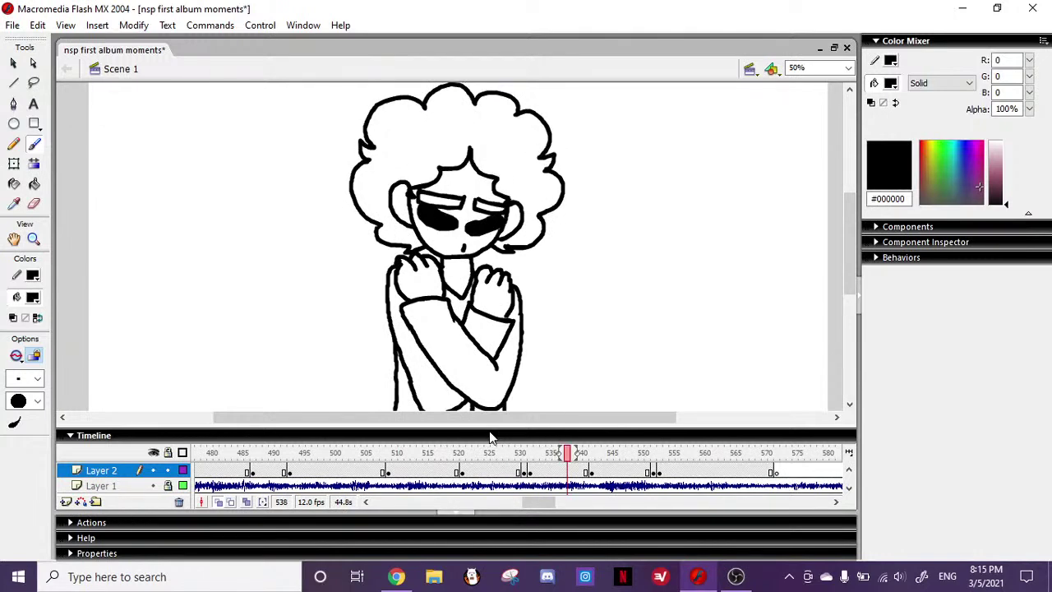
pyautogui.moveTo(564, 452)
pyautogui.mouseDown()
pyautogui.moveTo(589, 456)
pyautogui.moveTo(573, 457)
pyautogui.mouseUp()
# - Insert in-between keyframes at frames 520 and 521 on Layer 2 and delete the drawings copied onto them
pyautogui.click(462, 454)
pyautogui.click(456, 453)
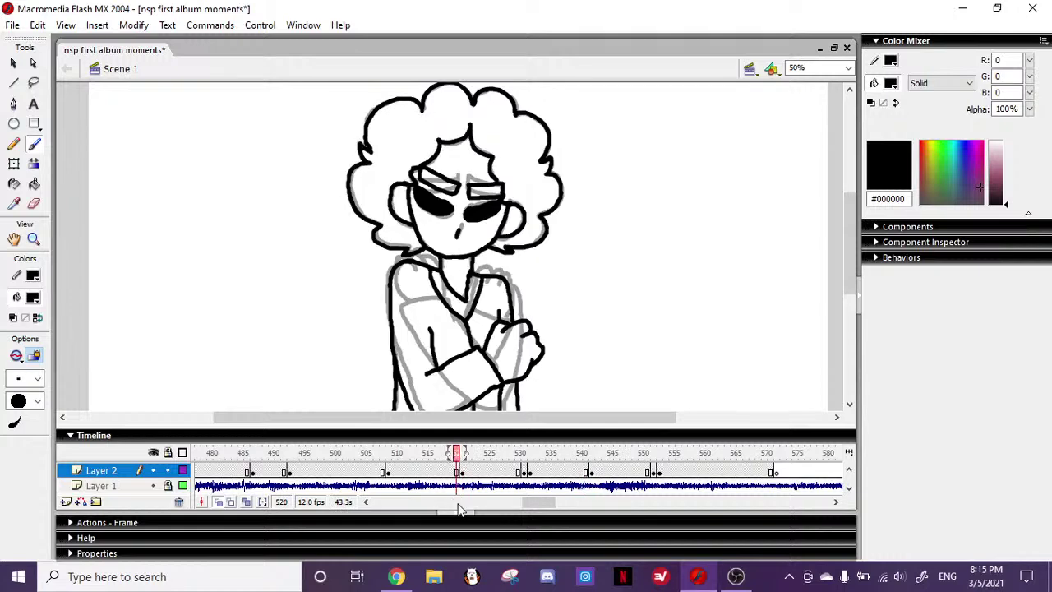
pyautogui.moveTo(536, 503); pyautogui.dragTo(530, 508)
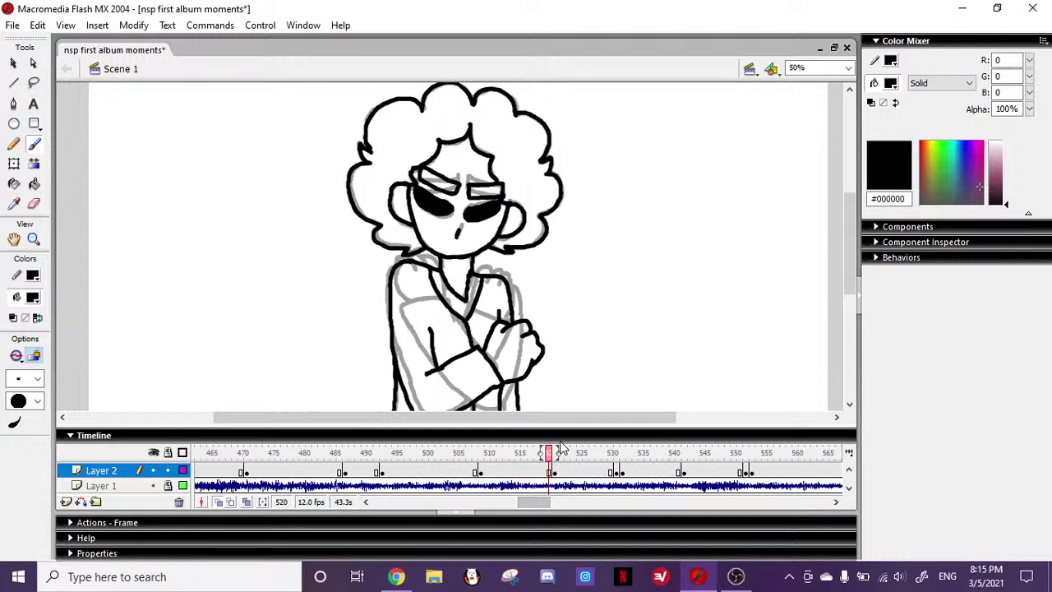
pyautogui.moveTo(852, 238); pyautogui.dragTo(854, 265)
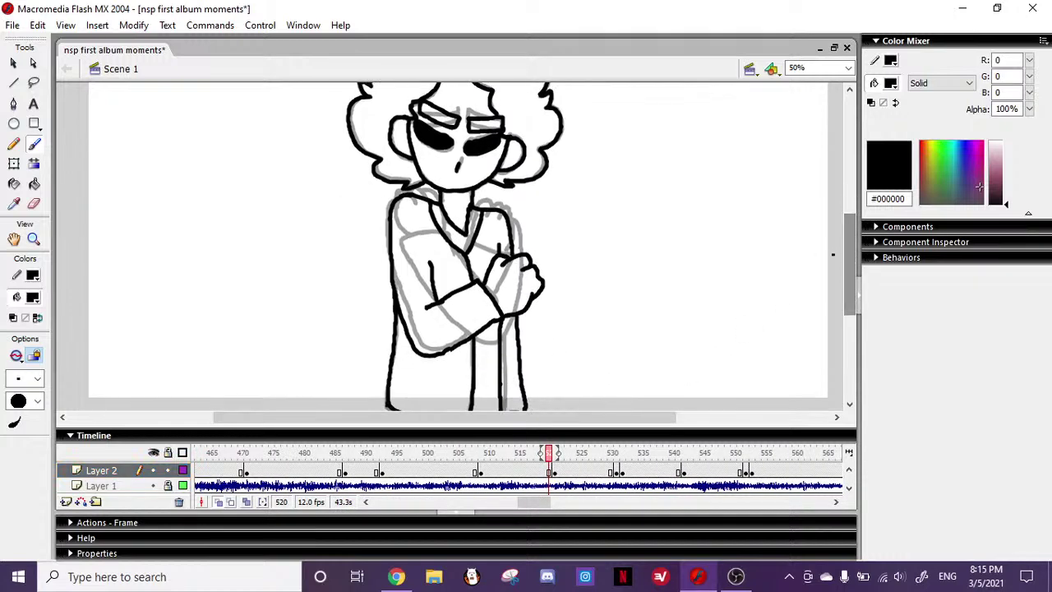
pyautogui.click(550, 472)
pyautogui.press('F6')
pyautogui.press('F6')
pyautogui.press('F6')
pyautogui.click(549, 472)
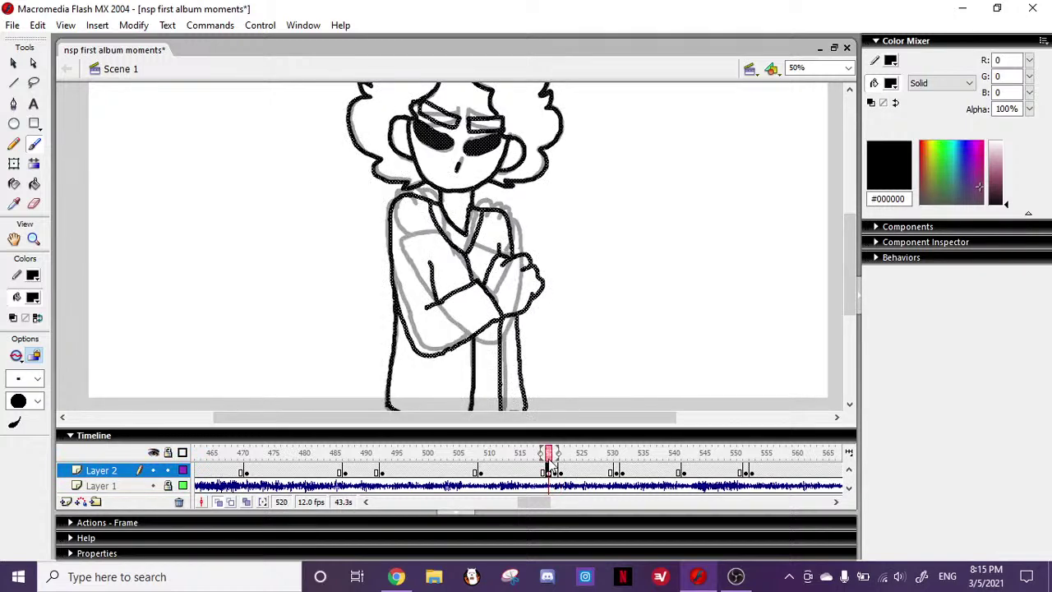
pyautogui.press('Delete')
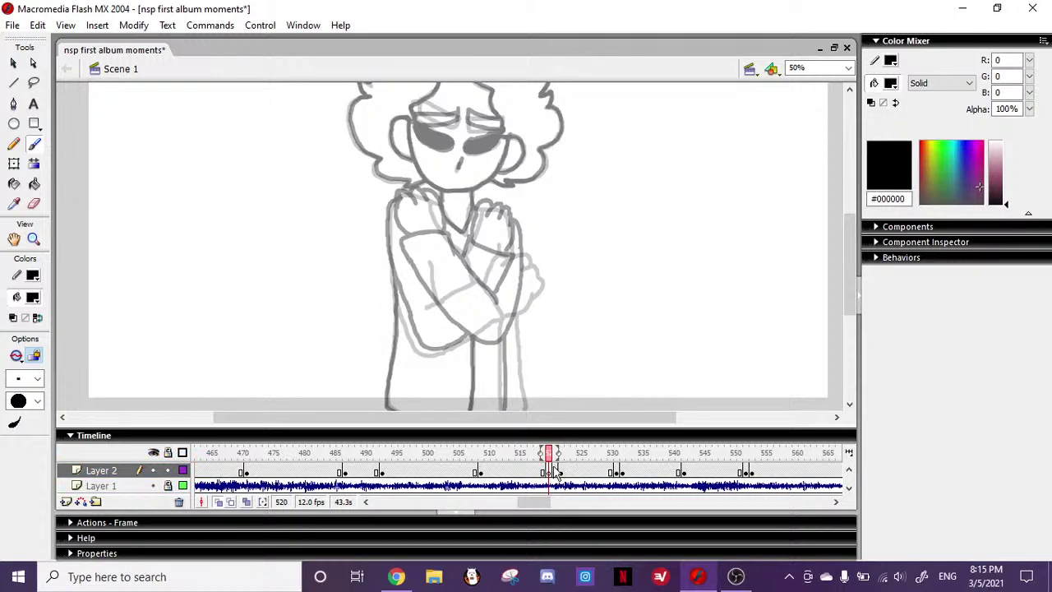
pyautogui.click(555, 470)
pyautogui.press('Delete')
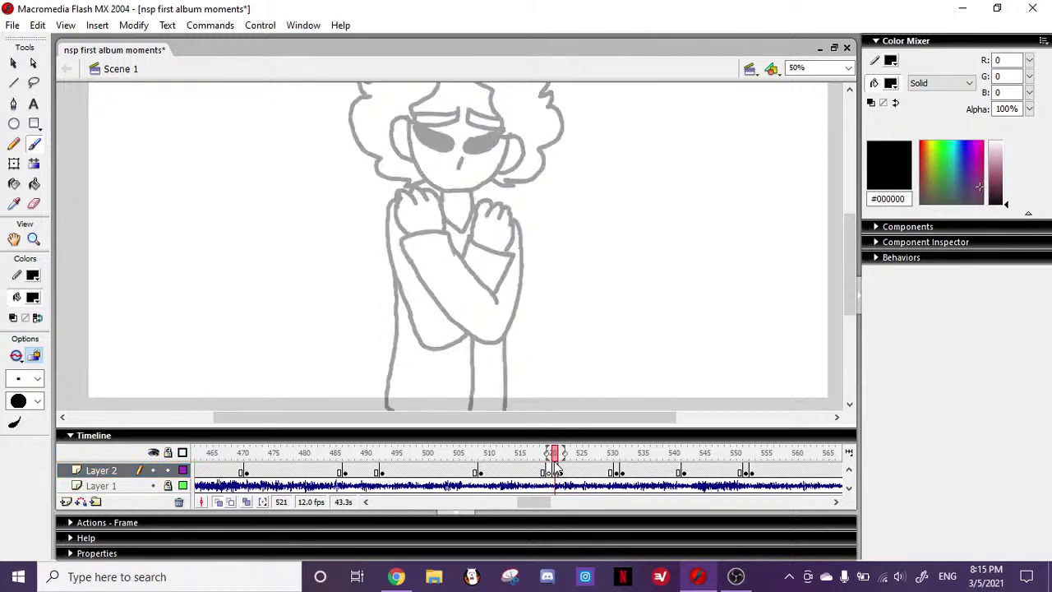
# - On frame 520, extend the onion skin range to frame 522 and draw the raised hand, its forearm and the lower hand's fingers
pyautogui.click(550, 455)
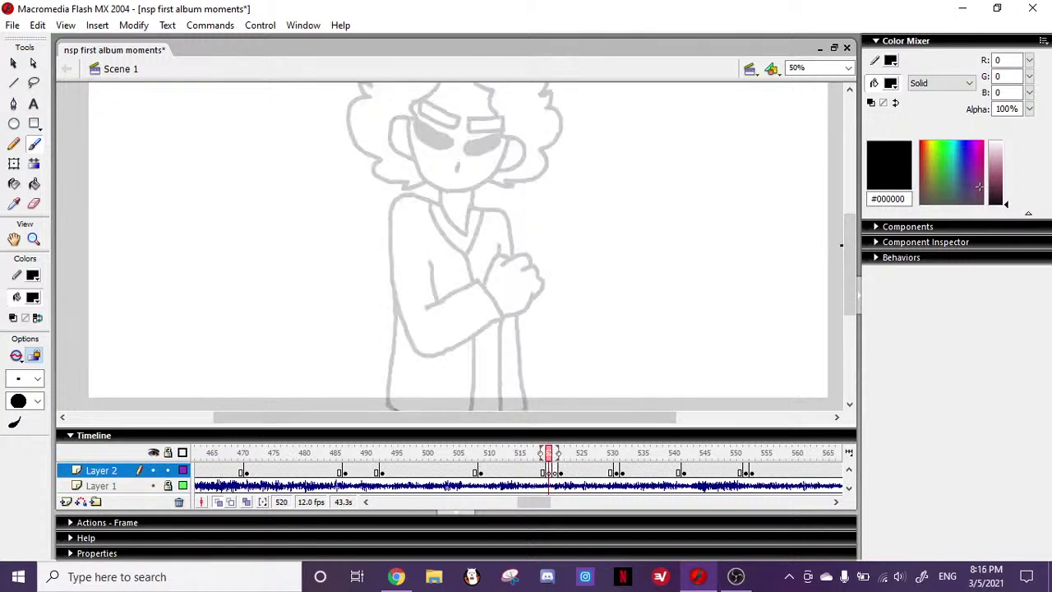
pyautogui.moveTo(851, 250); pyautogui.dragTo(852, 245)
pyautogui.moveTo(558, 454); pyautogui.dragTo(564, 454)
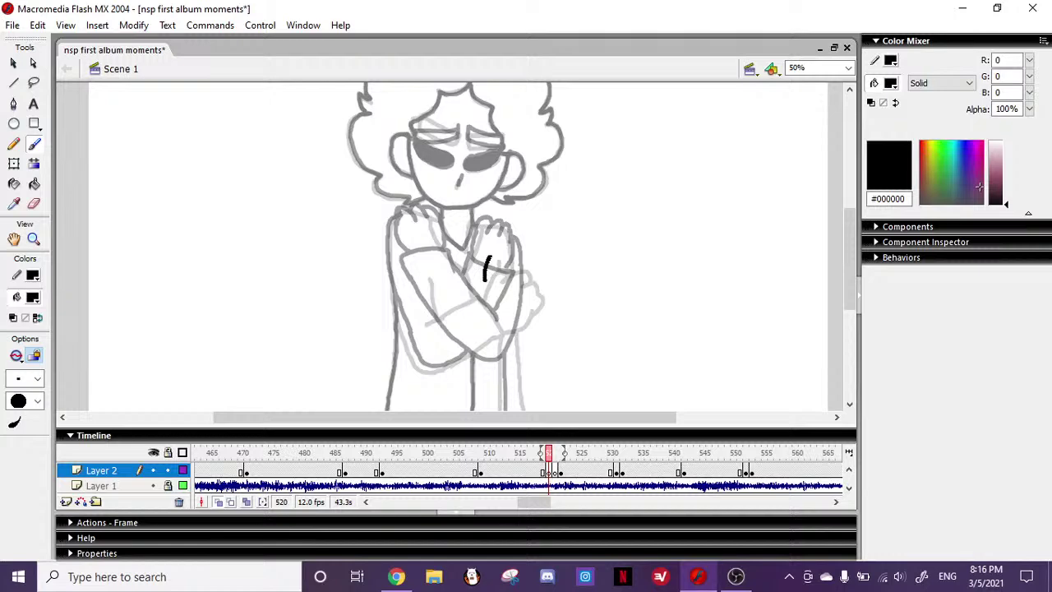
pyautogui.moveTo(504, 255)
pyautogui.mouseDown()
pyautogui.moveTo(496, 262)
pyautogui.moveTo(518, 260)
pyautogui.mouseUp()
pyautogui.moveTo(513, 265)
pyautogui.mouseDown()
pyautogui.moveTo(525, 257)
pyautogui.moveTo(535, 289)
pyautogui.moveTo(492, 303)
pyautogui.moveTo(509, 312)
pyautogui.moveTo(423, 369)
pyautogui.mouseUp()
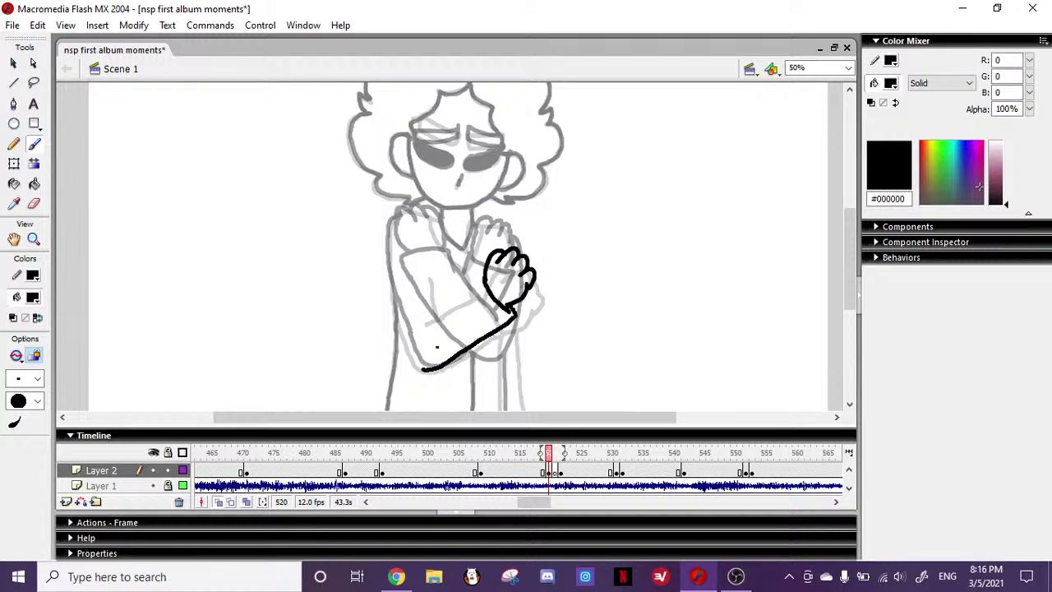
pyautogui.moveTo(483, 276); pyautogui.dragTo(427, 317)
pyautogui.scroll(-3, 631, 208)
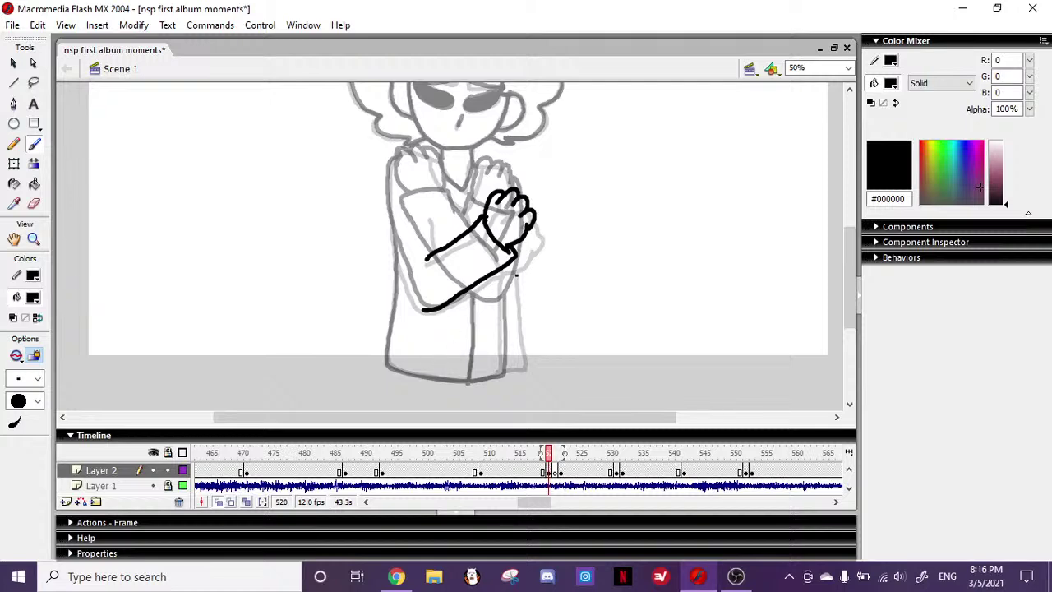
pyautogui.moveTo(504, 274); pyautogui.dragTo(504, 303)
# - On frame 521, draw the raised hand, its forearm and upper arm, the neck and the collar
pyautogui.click(556, 464)
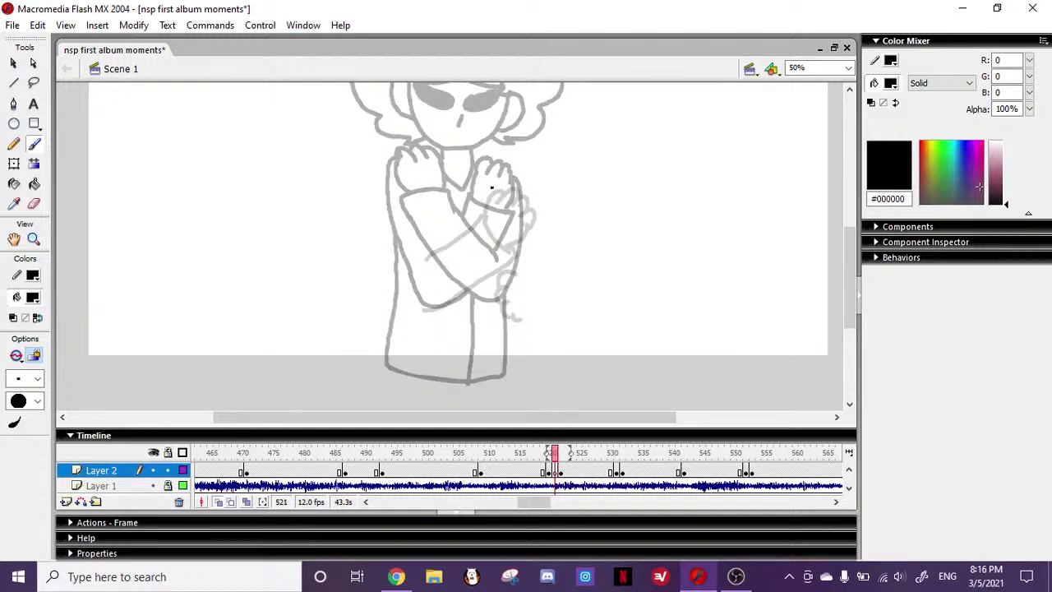
pyautogui.moveTo(487, 199)
pyautogui.mouseDown()
pyautogui.moveTo(491, 171)
pyautogui.moveTo(529, 183)
pyautogui.mouseUp()
pyautogui.moveTo(529, 180); pyautogui.dragTo(511, 217)
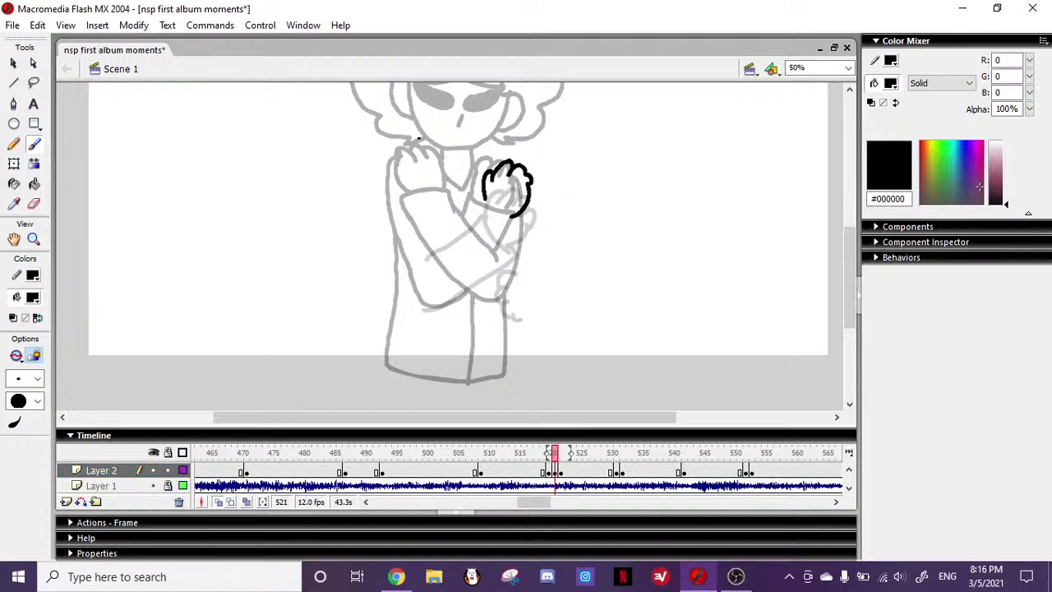
pyautogui.moveTo(425, 152)
pyautogui.mouseDown()
pyautogui.moveTo(394, 153)
pyautogui.moveTo(388, 202)
pyautogui.moveTo(429, 304)
pyautogui.mouseUp()
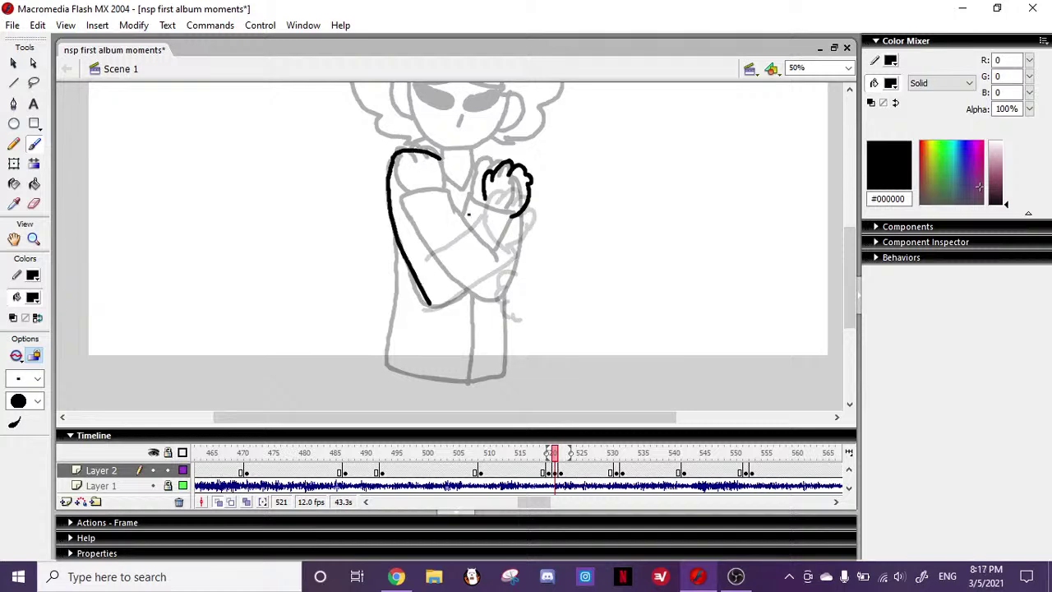
pyautogui.moveTo(480, 197)
pyautogui.mouseDown()
pyautogui.moveTo(518, 224)
pyautogui.moveTo(444, 302)
pyautogui.mouseUp()
pyautogui.moveTo(475, 201); pyautogui.dragTo(430, 256)
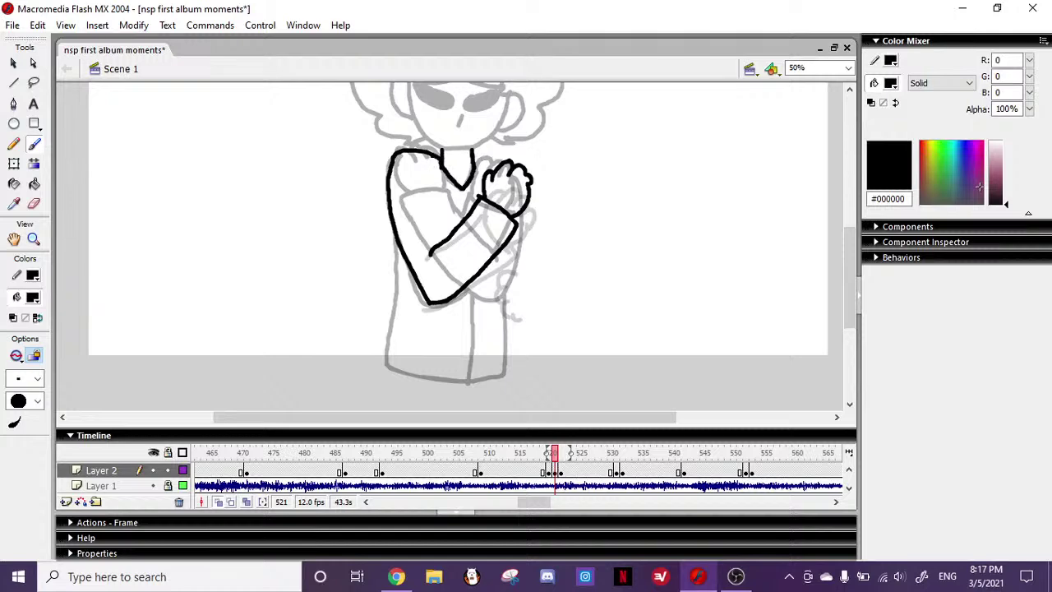
pyautogui.moveTo(429, 157)
pyautogui.mouseDown()
pyautogui.moveTo(467, 206)
pyautogui.moveTo(486, 168)
pyautogui.moveTo(476, 171)
pyautogui.mouseUp()
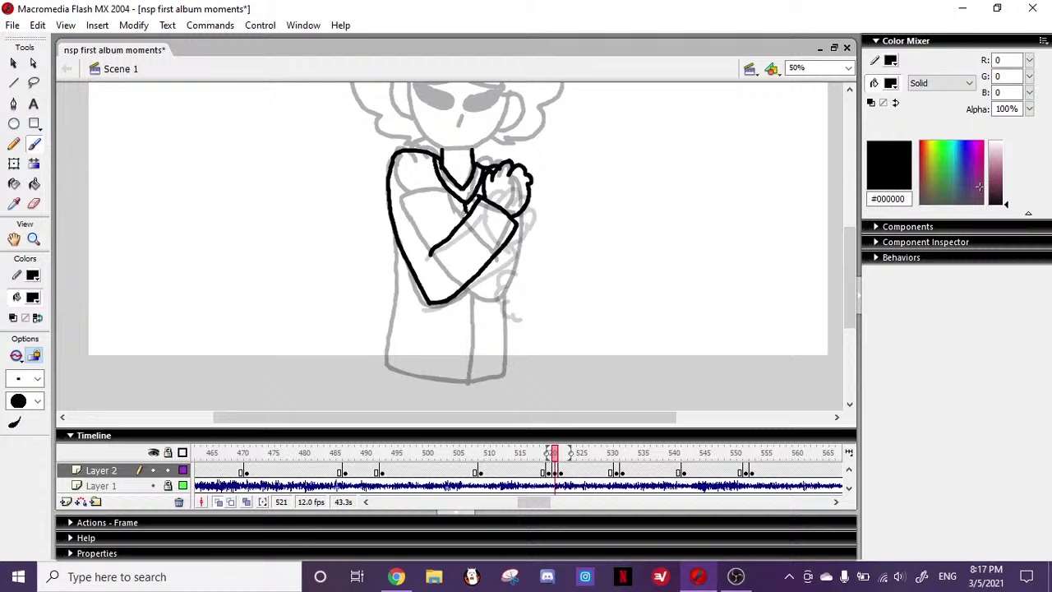
# - Draw the tucked hand, the inner sleeve line and the other arm's outer sleeve on frame 521
pyautogui.moveTo(443, 239); pyautogui.dragTo(432, 197)
pyautogui.moveTo(462, 216); pyautogui.dragTo(445, 218)
pyautogui.click(34, 204)
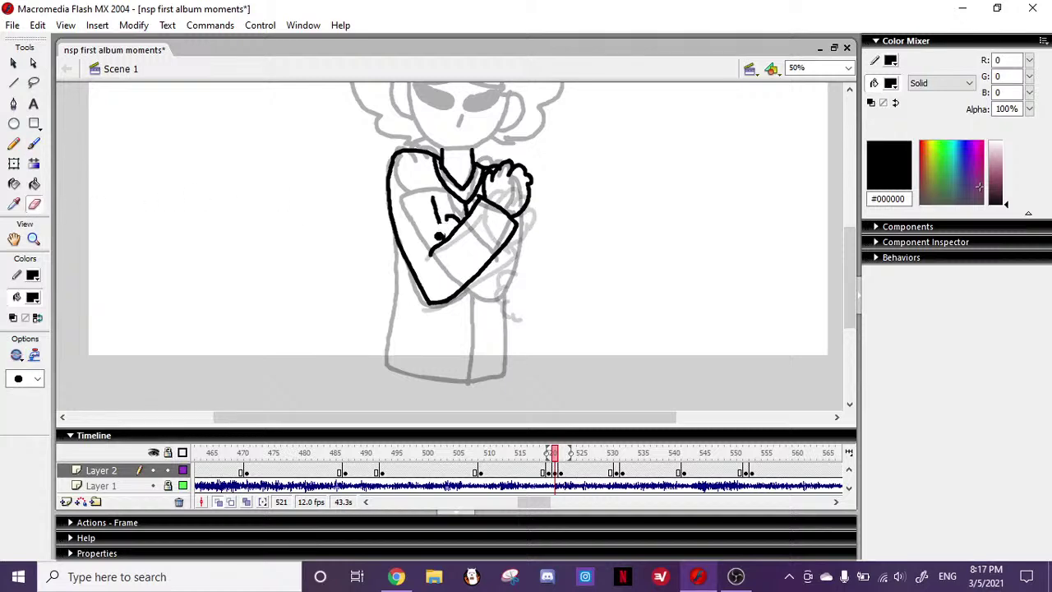
pyautogui.click(34, 143)
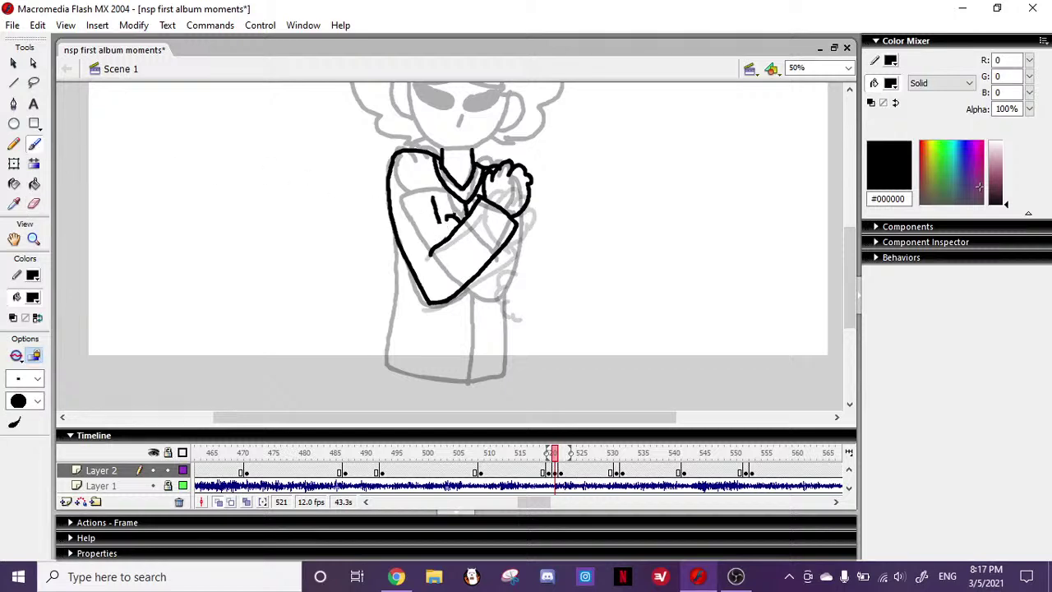
pyautogui.moveTo(438, 223)
pyautogui.mouseDown()
pyautogui.moveTo(427, 240)
pyautogui.moveTo(438, 247)
pyautogui.mouseUp()
pyautogui.moveTo(429, 229); pyautogui.dragTo(426, 255)
pyautogui.moveTo(525, 212)
pyautogui.mouseDown()
pyautogui.moveTo(551, 284)
pyautogui.moveTo(502, 298)
pyautogui.moveTo(470, 290)
pyautogui.moveTo(531, 217)
pyautogui.moveTo(536, 257)
pyautogui.moveTo(518, 292)
pyautogui.moveTo(480, 290)
pyautogui.mouseUp()
pyautogui.hotkey('ctrl', 'z')
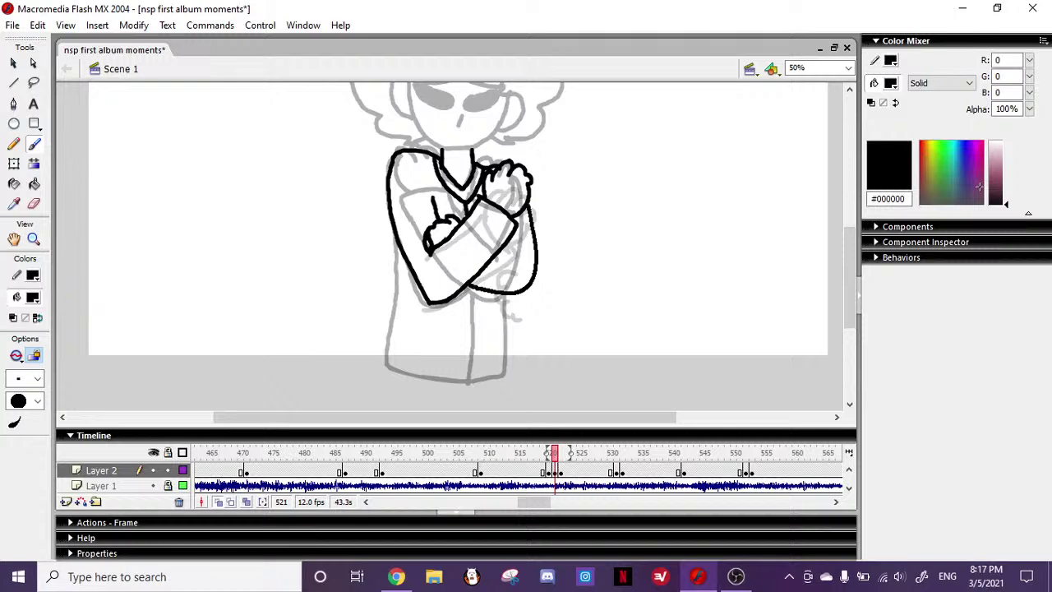
pyautogui.moveTo(518, 251); pyautogui.dragTo(500, 256)
# - Play back the arm movement and compare frame 521 with its neighbouring frames
pyautogui.moveTo(553, 450); pyautogui.dragTo(483, 442)
pyautogui.press('Return')
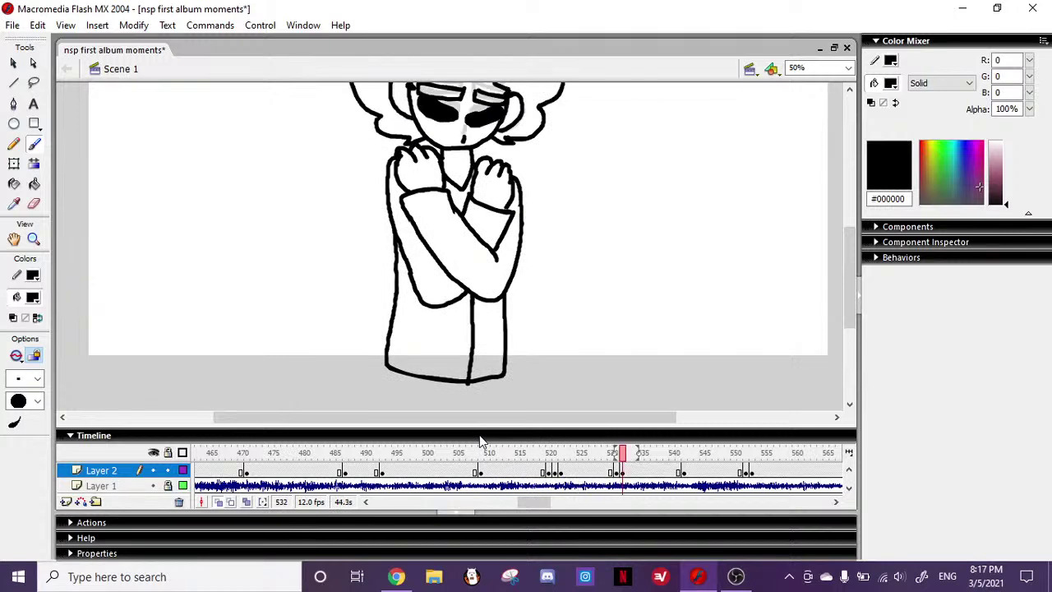
pyautogui.moveTo(622, 452)
pyautogui.mouseDown()
pyautogui.moveTo(557, 463)
pyautogui.moveTo(560, 454)
pyautogui.mouseUp()
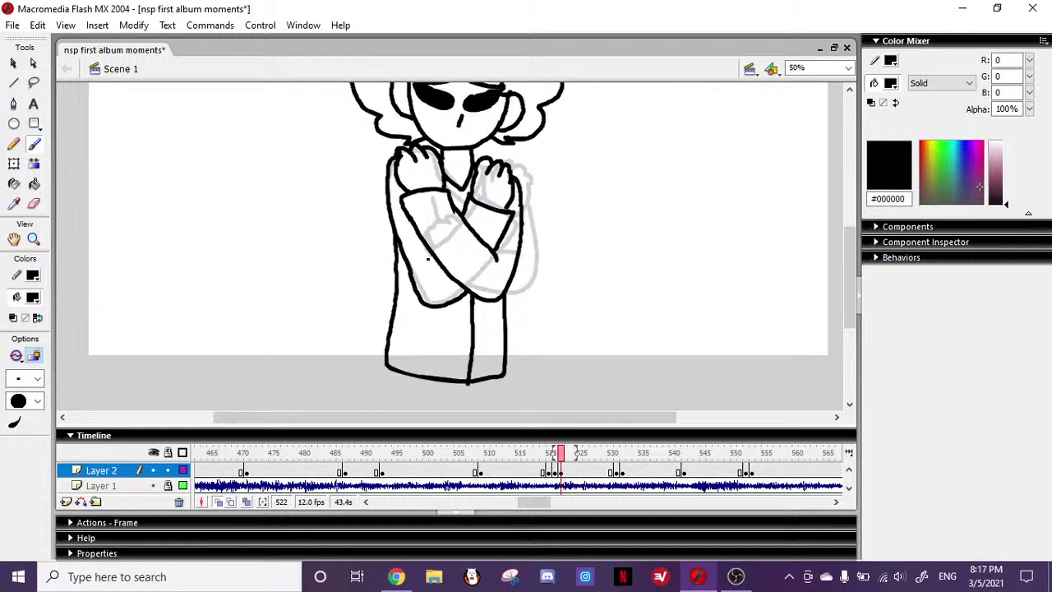
pyautogui.click(554, 455)
pyautogui.moveTo(554, 457)
pyautogui.mouseDown()
pyautogui.moveTo(562, 461)
pyautogui.moveTo(551, 454)
pyautogui.mouseUp()
# - Erase the tucked hand and the forearm lines around it on frame 521, and redraw the crossing forearm, cuff and hand
pyautogui.click(34, 204)
pyautogui.moveTo(497, 268)
pyautogui.mouseDown()
pyautogui.moveTo(468, 238)
pyautogui.moveTo(453, 255)
pyautogui.moveTo(472, 280)
pyautogui.moveTo(454, 228)
pyautogui.moveTo(428, 251)
pyautogui.moveTo(453, 215)
pyautogui.moveTo(445, 230)
pyautogui.moveTo(409, 227)
pyautogui.mouseUp()
pyautogui.click(33, 143)
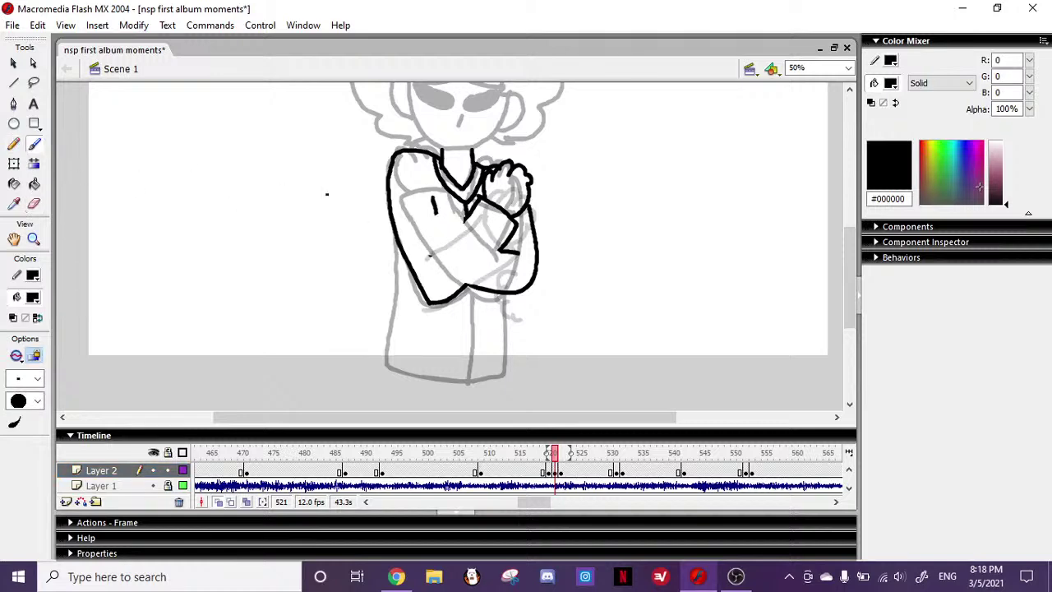
pyautogui.moveTo(503, 251)
pyautogui.mouseDown()
pyautogui.moveTo(458, 240)
pyautogui.moveTo(459, 290)
pyautogui.mouseUp()
pyautogui.moveTo(458, 246)
pyautogui.mouseDown()
pyautogui.moveTo(436, 232)
pyautogui.moveTo(426, 246)
pyautogui.mouseUp()
pyautogui.moveTo(422, 239); pyautogui.dragTo(421, 255)
pyautogui.moveTo(426, 245)
pyautogui.mouseDown()
pyautogui.moveTo(419, 268)
pyautogui.moveTo(457, 286)
pyautogui.mouseUp()
pyautogui.moveTo(433, 206)
pyautogui.mouseDown()
pyautogui.moveTo(436, 232)
pyautogui.moveTo(452, 237)
pyautogui.mouseUp()
# - Play the arm-crossing frames again to check the redrawn forearm, ending on frame 521
pyautogui.moveTo(556, 453); pyautogui.dragTo(508, 451)
pyautogui.press('Return')
pyautogui.press('Return')
pyautogui.moveTo(641, 446); pyautogui.dragTo(553, 453)
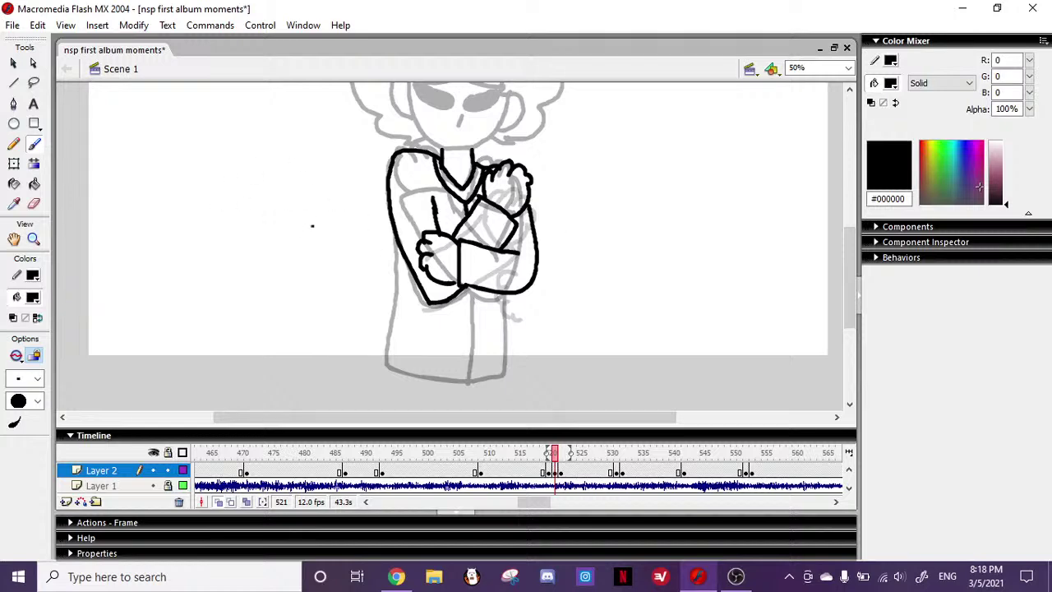
# - Erase part of the shoulder outline on frame 521 and redraw it with a steeper slope
pyautogui.moveTo(397, 237); pyautogui.dragTo(395, 302)
pyautogui.press('e')
pyautogui.moveTo(416, 155)
pyautogui.mouseDown()
pyautogui.moveTo(429, 153)
pyautogui.moveTo(392, 156)
pyautogui.moveTo(444, 163)
pyautogui.moveTo(398, 152)
pyautogui.moveTo(393, 166)
pyautogui.mouseUp()
pyautogui.click(34, 143)
pyautogui.hotkey('ctrl', 'z')
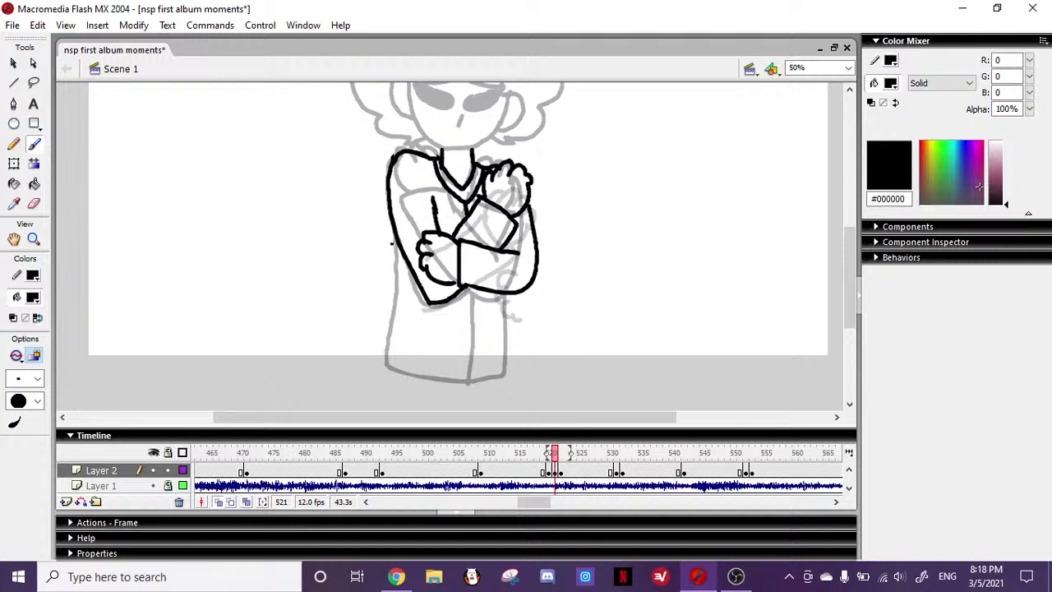
# - Draw the torso's two sides, the bottom hem and the front centre line of the clothing on frame 521
pyautogui.moveTo(398, 237); pyautogui.dragTo(384, 367)
pyautogui.moveTo(506, 295); pyautogui.dragTo(507, 368)
pyautogui.hotkey('ctrl', 'z')
pyautogui.moveTo(504, 295); pyautogui.dragTo(510, 374)
pyautogui.moveTo(387, 364); pyautogui.dragTo(514, 374)
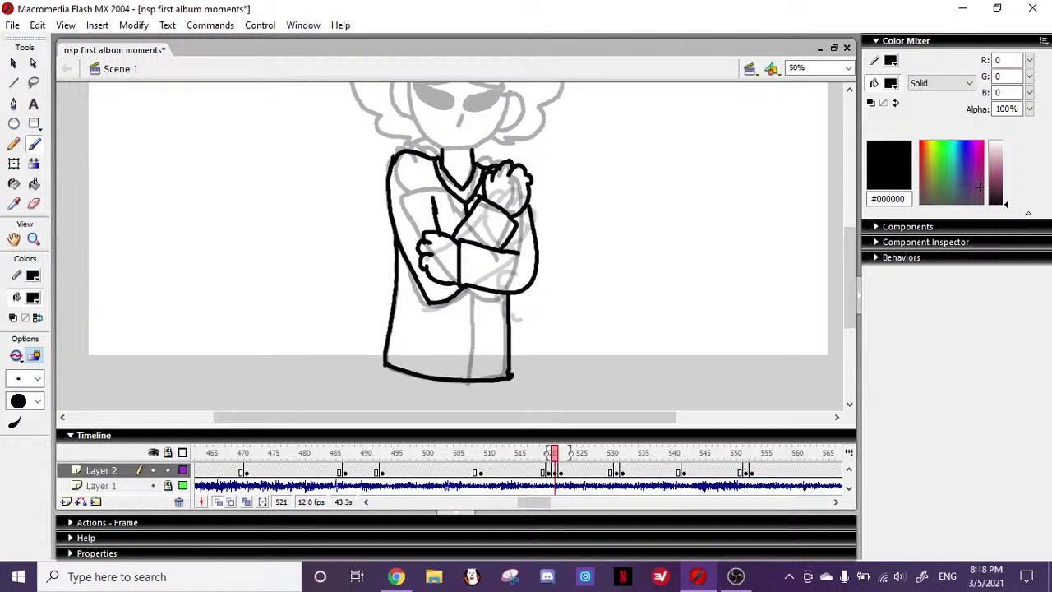
pyautogui.moveTo(475, 296); pyautogui.dragTo(470, 377)
pyautogui.hotkey('ctrl', 'z')
pyautogui.moveTo(473, 287); pyautogui.dragTo(467, 379)
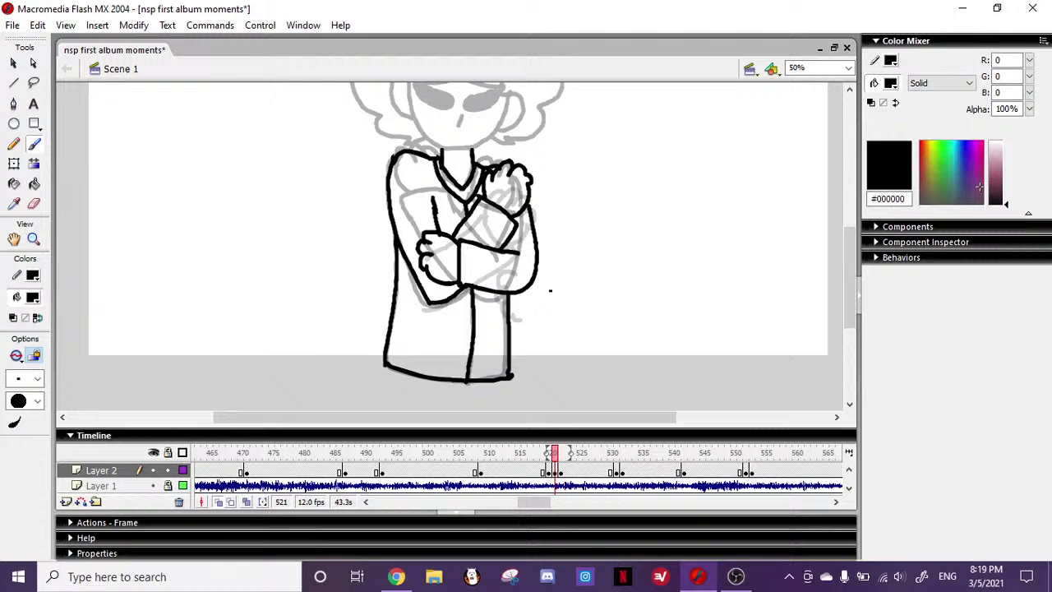
# - On frame 520, shorten the onion skin range to frame 521 and draw the upper arm, inner sleeve line and collar
pyautogui.click(550, 467)
pyautogui.click(551, 454)
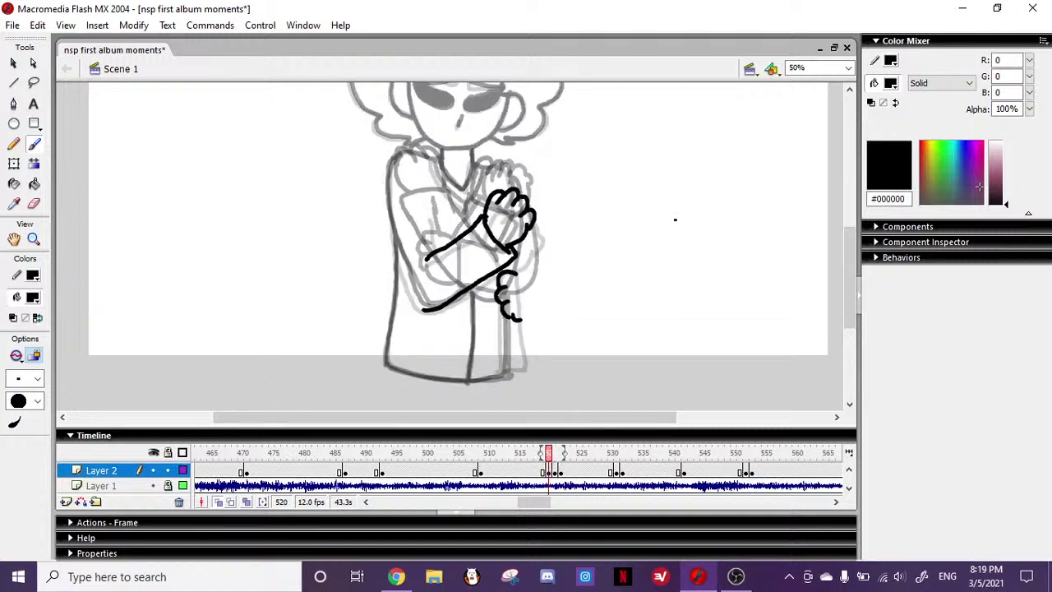
pyautogui.moveTo(565, 453); pyautogui.dragTo(559, 453)
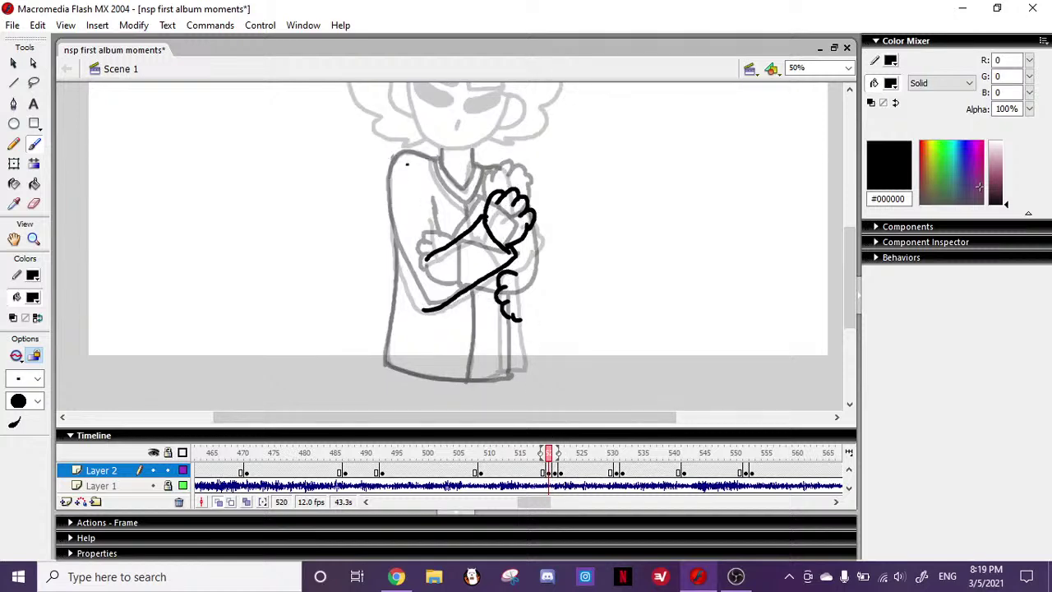
pyautogui.moveTo(436, 159)
pyautogui.mouseDown()
pyautogui.moveTo(403, 150)
pyautogui.moveTo(390, 175)
pyautogui.moveTo(392, 226)
pyautogui.moveTo(423, 312)
pyautogui.mouseUp()
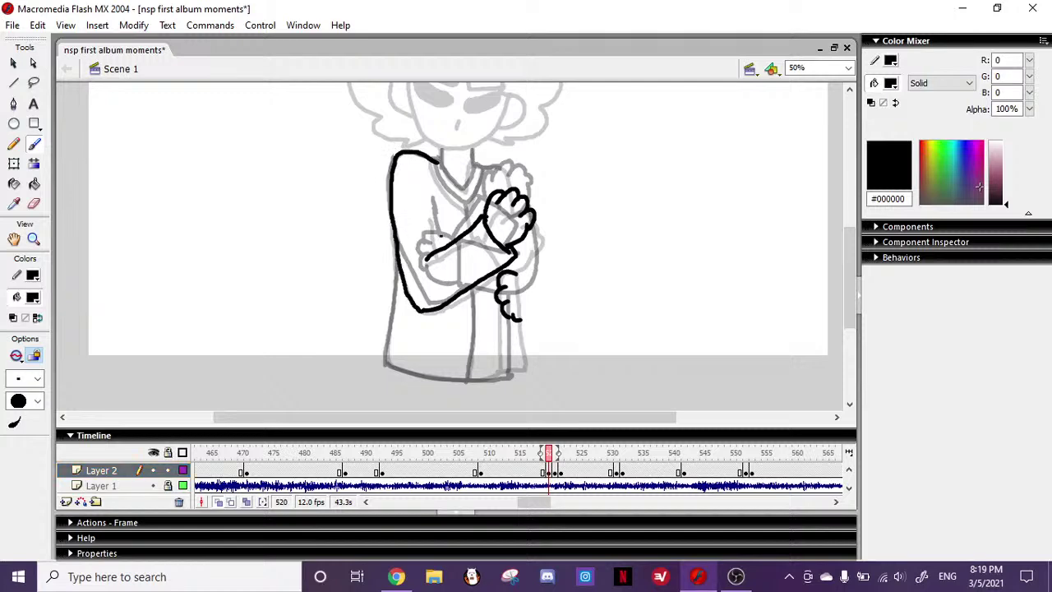
pyautogui.moveTo(442, 247); pyautogui.dragTo(436, 198)
pyautogui.moveTo(444, 160)
pyautogui.mouseDown()
pyautogui.moveTo(456, 185)
pyautogui.moveTo(479, 164)
pyautogui.moveTo(454, 196)
pyautogui.moveTo(466, 222)
pyautogui.moveTo(485, 169)
pyautogui.moveTo(511, 182)
pyautogui.mouseUp()
pyautogui.hotkey('ctrl', 'z')
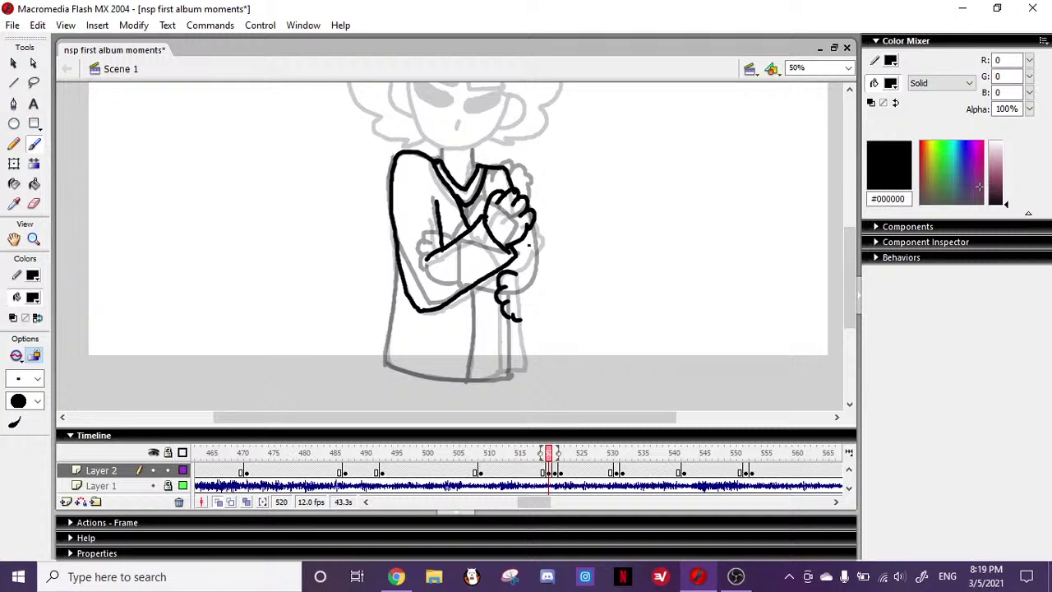
# - Draw the lower hand and the outer arm line on frame 520, and erase the shoulder line overlapping the upper hand
pyautogui.moveTo(515, 271)
pyautogui.mouseDown()
pyautogui.moveTo(537, 285)
pyautogui.moveTo(533, 314)
pyautogui.moveTo(518, 320)
pyautogui.mouseUp()
pyautogui.moveTo(531, 232)
pyautogui.mouseDown()
pyautogui.moveTo(548, 279)
pyautogui.moveTo(540, 309)
pyautogui.mouseUp()
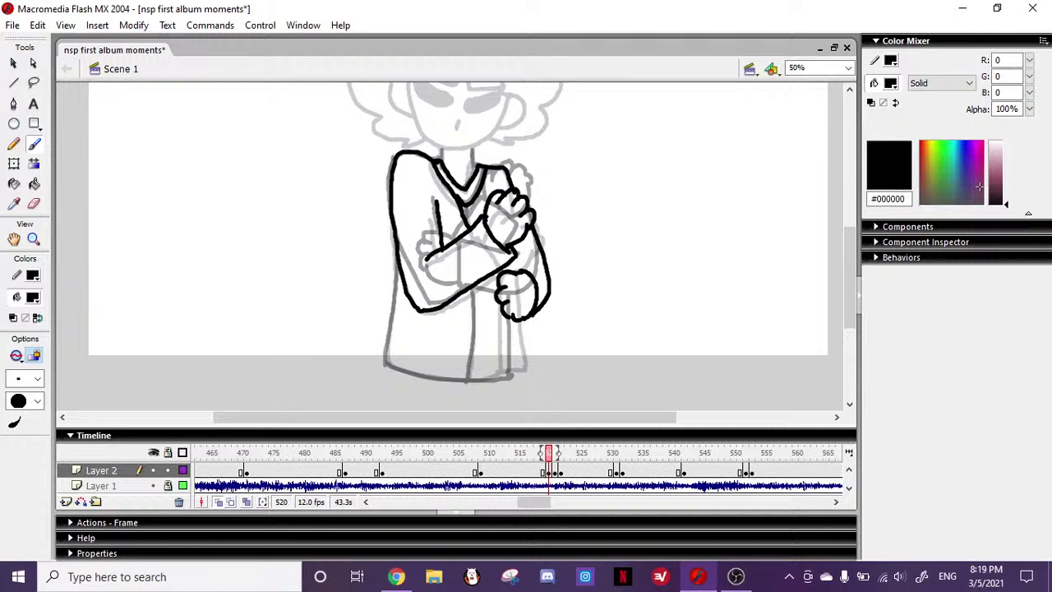
pyautogui.moveTo(514, 268); pyautogui.dragTo(519, 285)
pyautogui.hotkey('ctrl', 'z')
pyautogui.click(34, 203)
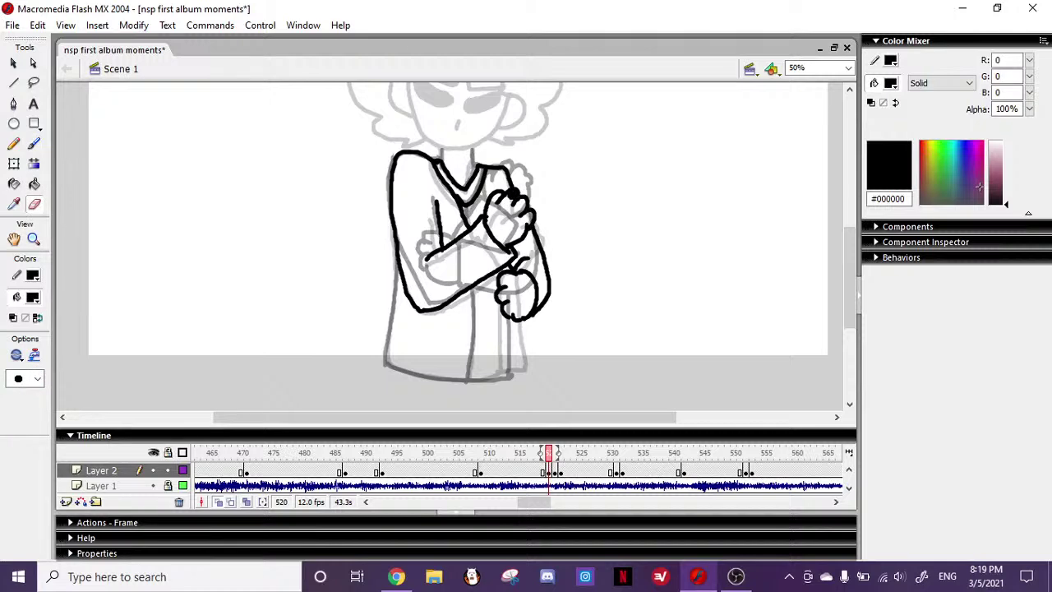
pyautogui.click(39, 381)
pyautogui.click(27, 399)
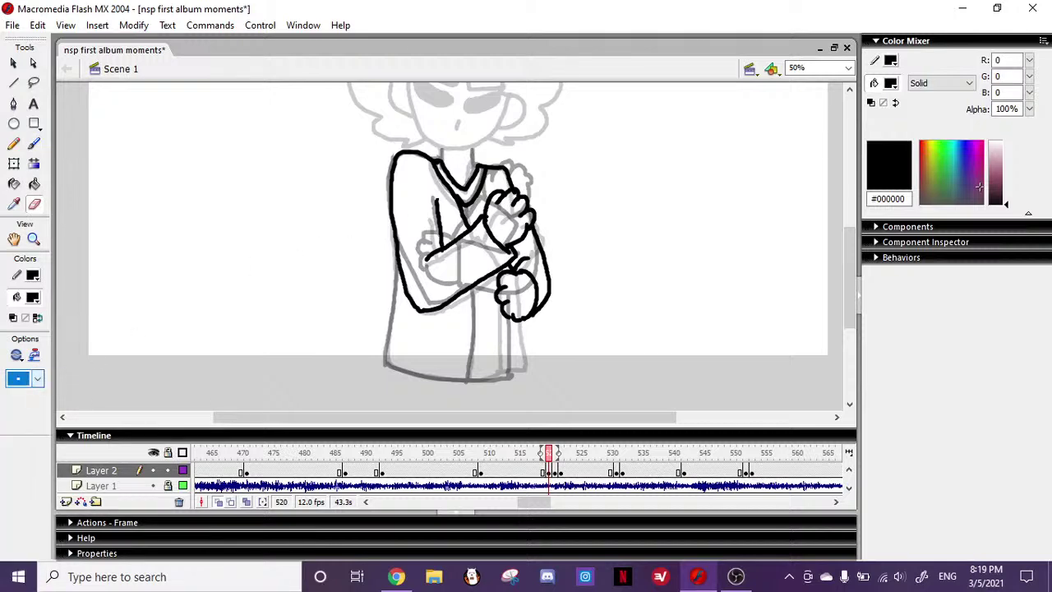
pyautogui.click(511, 195)
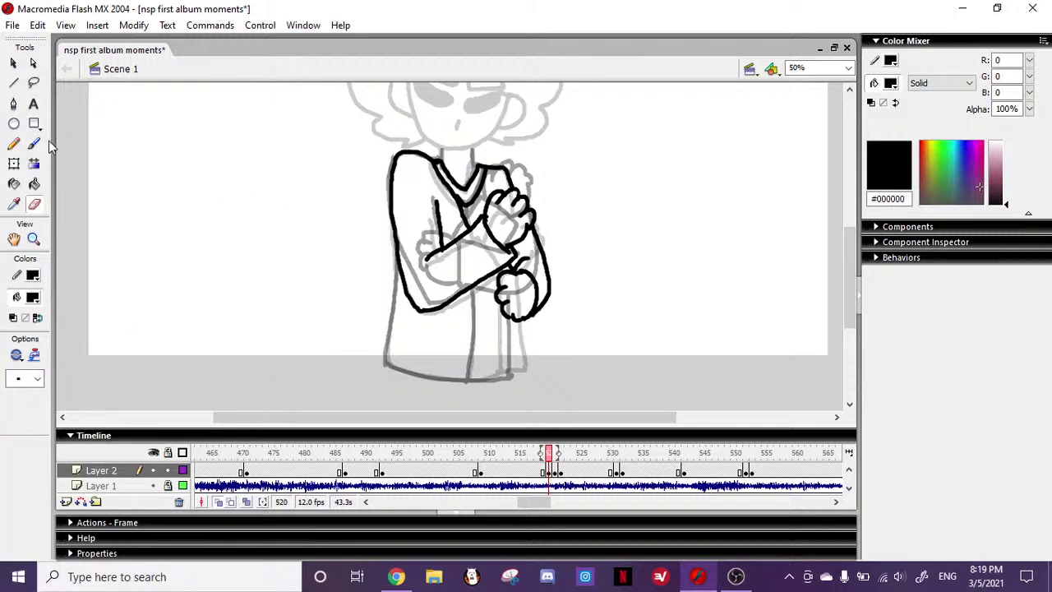
# - Draw the torso's two sides, the curved bottom hem and the front centre line below the arms on frame 520
pyautogui.press('b')
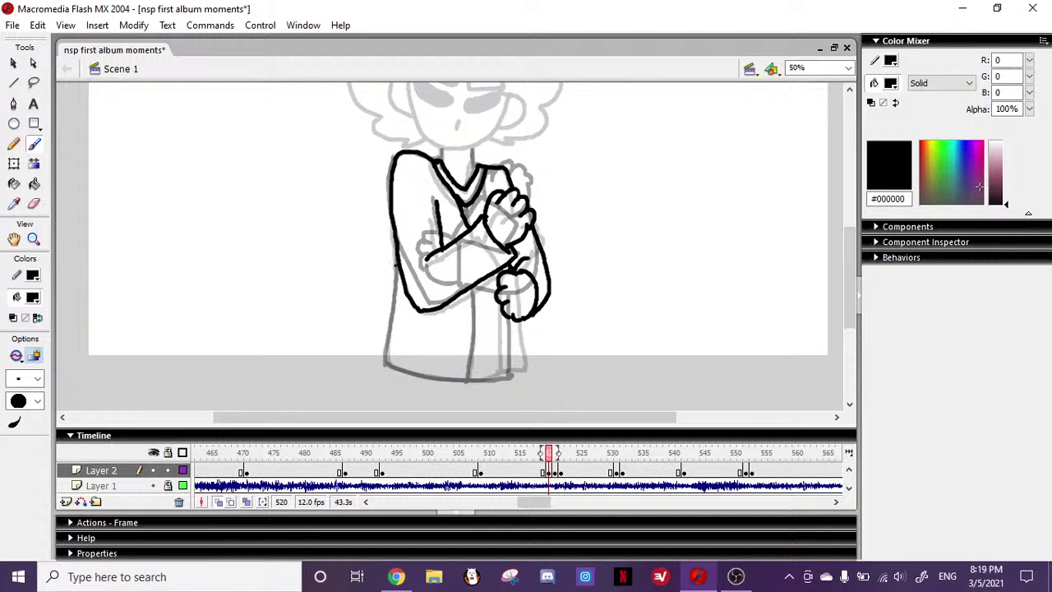
pyautogui.moveTo(397, 254); pyautogui.dragTo(384, 353)
pyautogui.hotkey('ctrl', 'z')
pyautogui.moveTo(400, 262); pyautogui.dragTo(383, 362)
pyautogui.moveTo(510, 319); pyautogui.dragTo(512, 378)
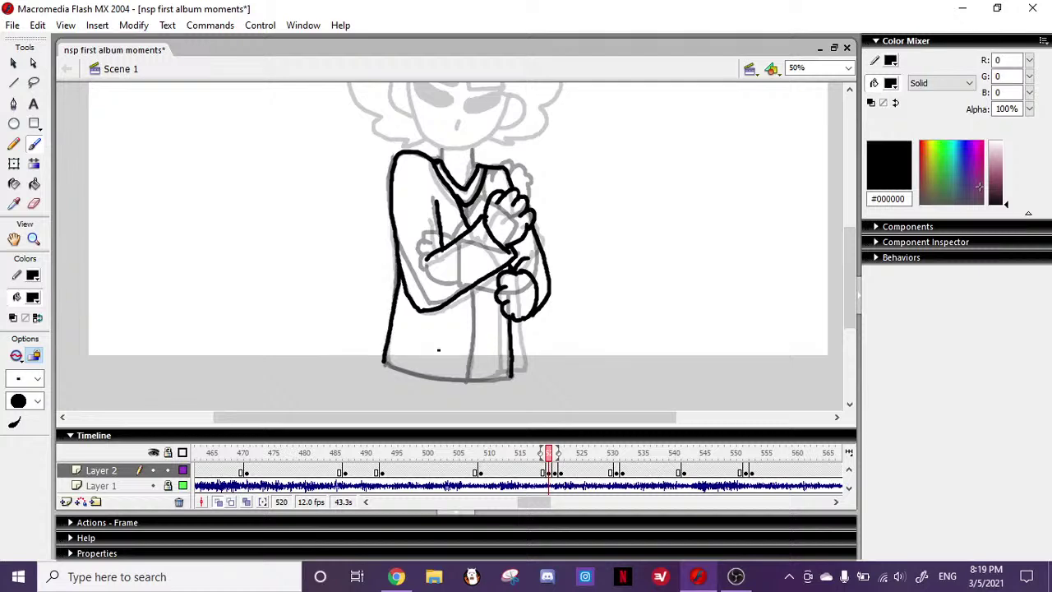
pyautogui.moveTo(385, 359)
pyautogui.mouseDown()
pyautogui.moveTo(441, 380)
pyautogui.moveTo(508, 383)
pyautogui.mouseUp()
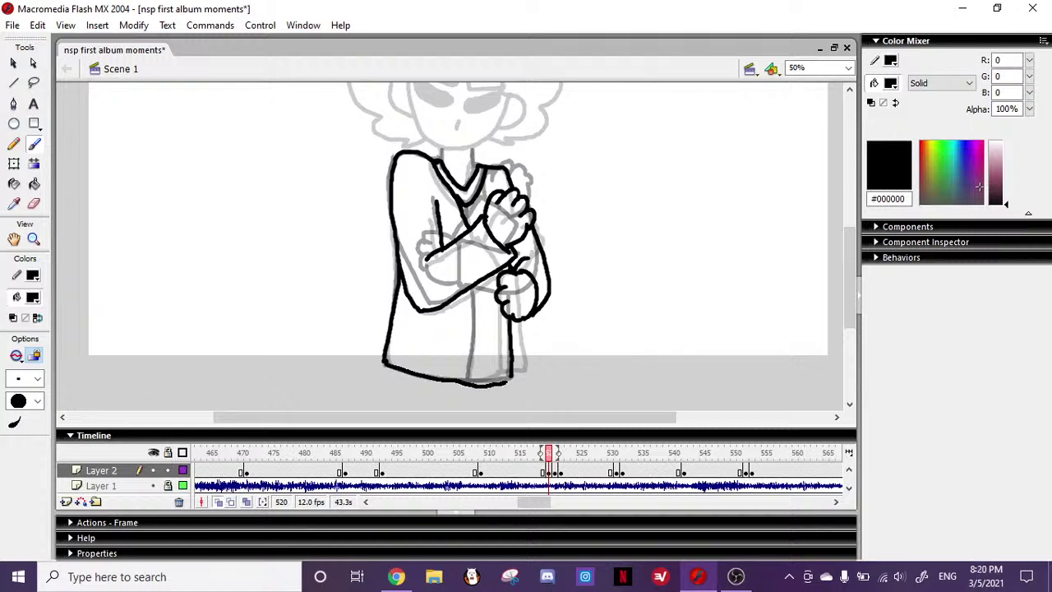
pyautogui.hotkey('ctrl', 'z')
pyautogui.moveTo(383, 360)
pyautogui.mouseDown()
pyautogui.moveTo(466, 380)
pyautogui.moveTo(515, 372)
pyautogui.mouseUp()
pyautogui.moveTo(475, 288); pyautogui.dragTo(473, 378)
pyautogui.hotkey('ctrl', 'z')
pyautogui.moveTo(473, 290); pyautogui.dragTo(464, 386)
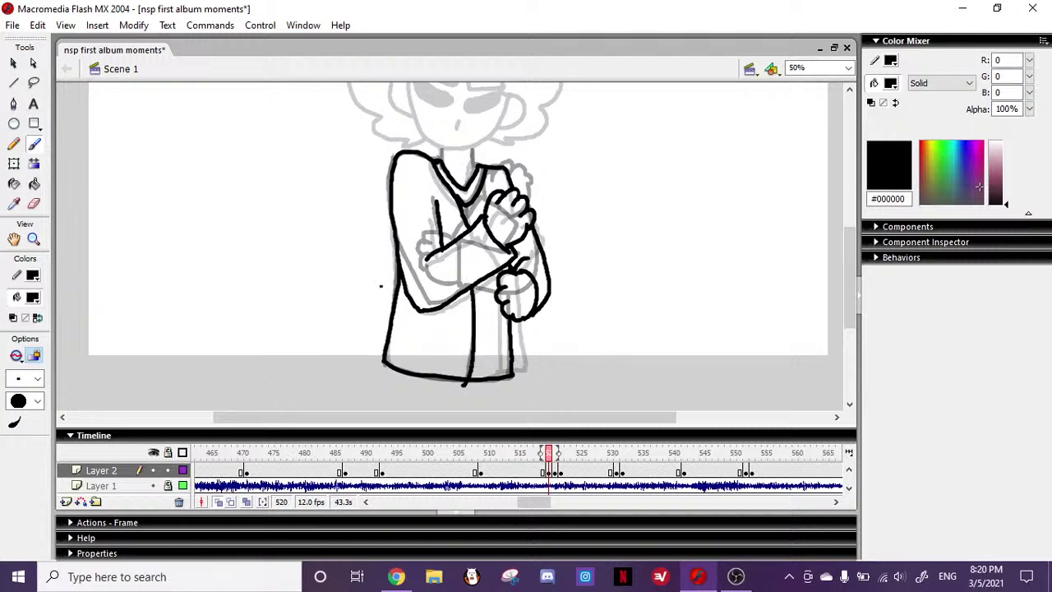
# - Erase the bit of the front line that crosses into the V-shaped collar on frame 520
pyautogui.press('e')
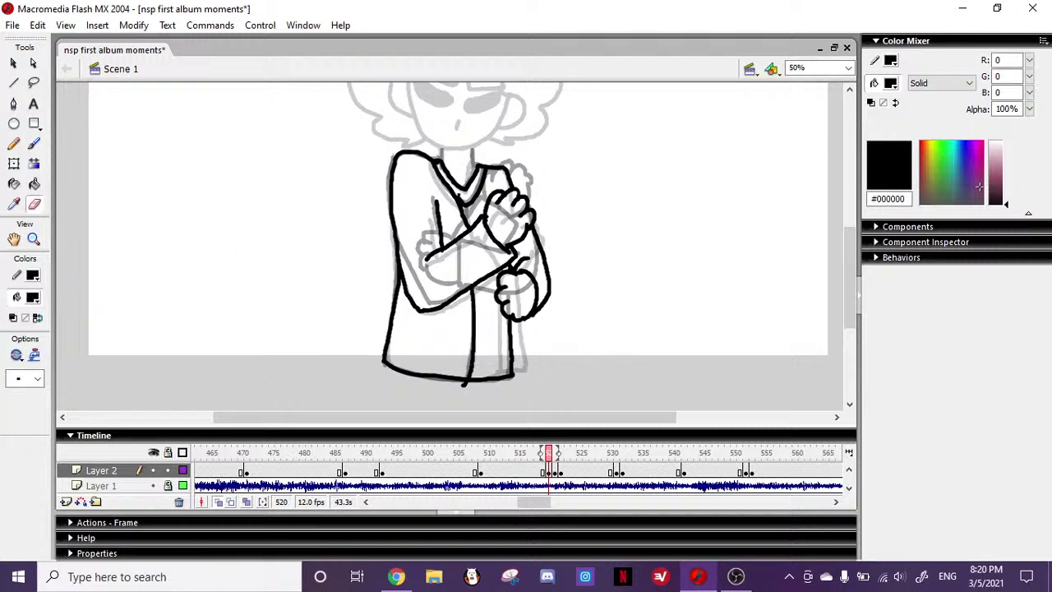
pyautogui.moveTo(462, 213); pyautogui.dragTo(455, 201)
pyautogui.hotkey('ctrl', 'z')
pyautogui.press('b')
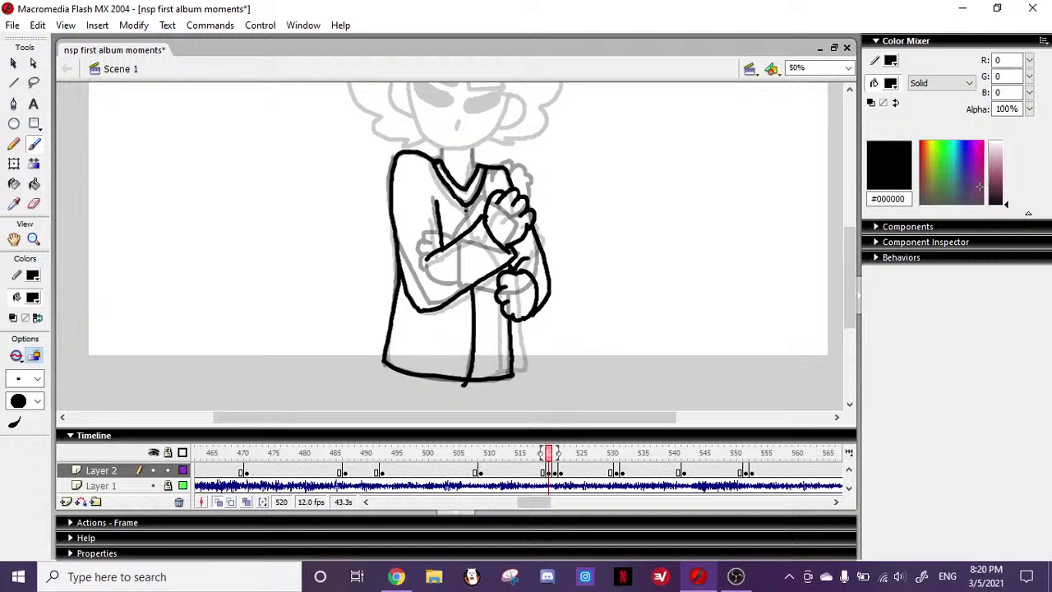
# - Play the arm-crossing frames to check the motion with the finished frame 520 drawing
pyautogui.scroll(3, 832, 276)
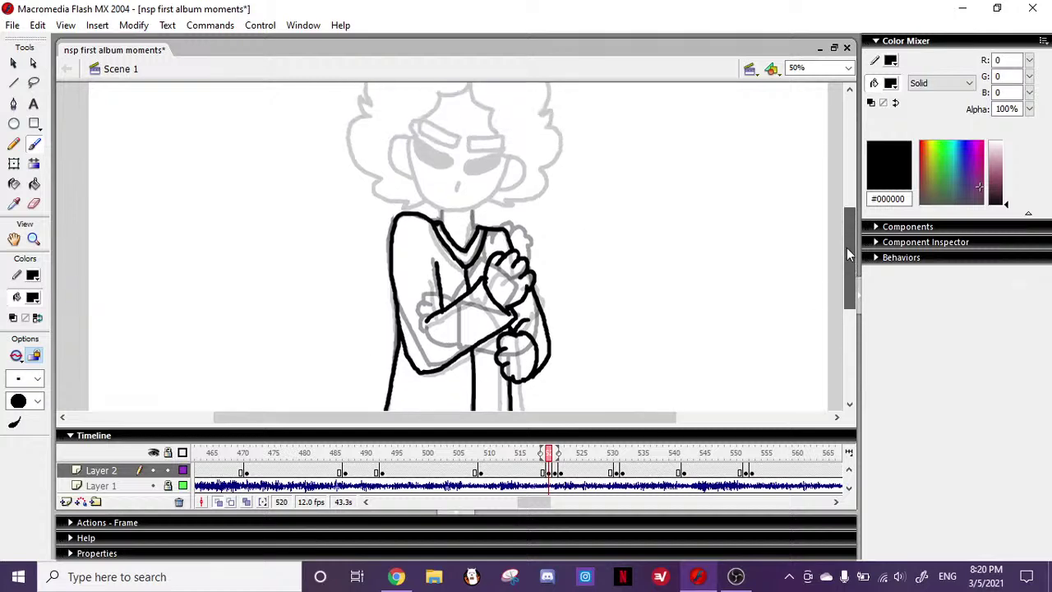
pyautogui.click(562, 467)
pyautogui.moveTo(562, 465); pyautogui.dragTo(525, 452)
pyautogui.press('Return')
pyautogui.press('Return')
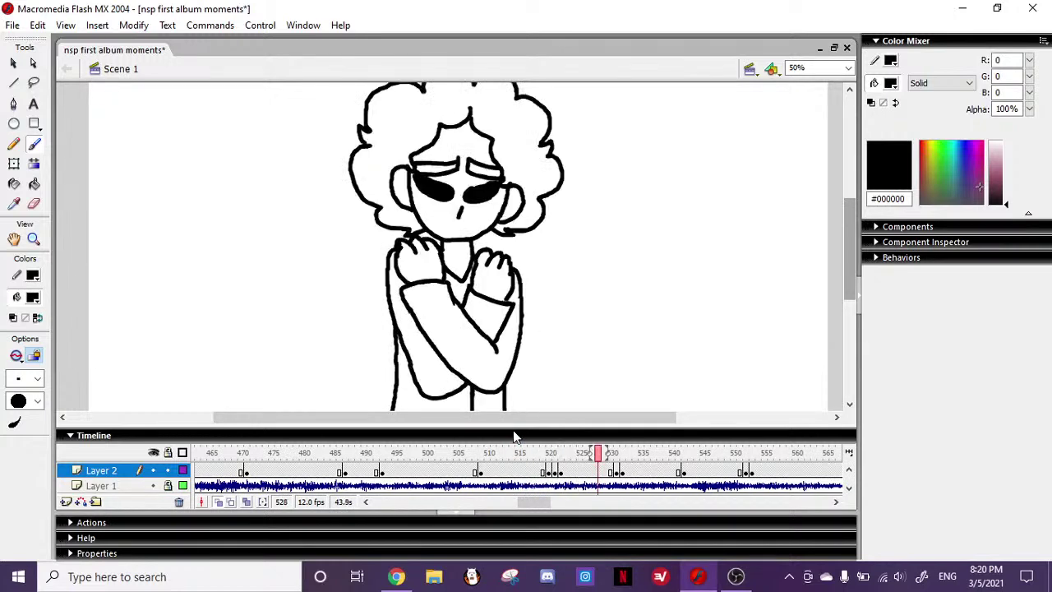
pyautogui.moveTo(850, 240); pyautogui.dragTo(850, 257)
# - Insert a keyframe at frame 523, and on frame 522 erase the hand resting on the shoulder together with its sleeve and forearm
pyautogui.moveTo(590, 453); pyautogui.dragTo(562, 454)
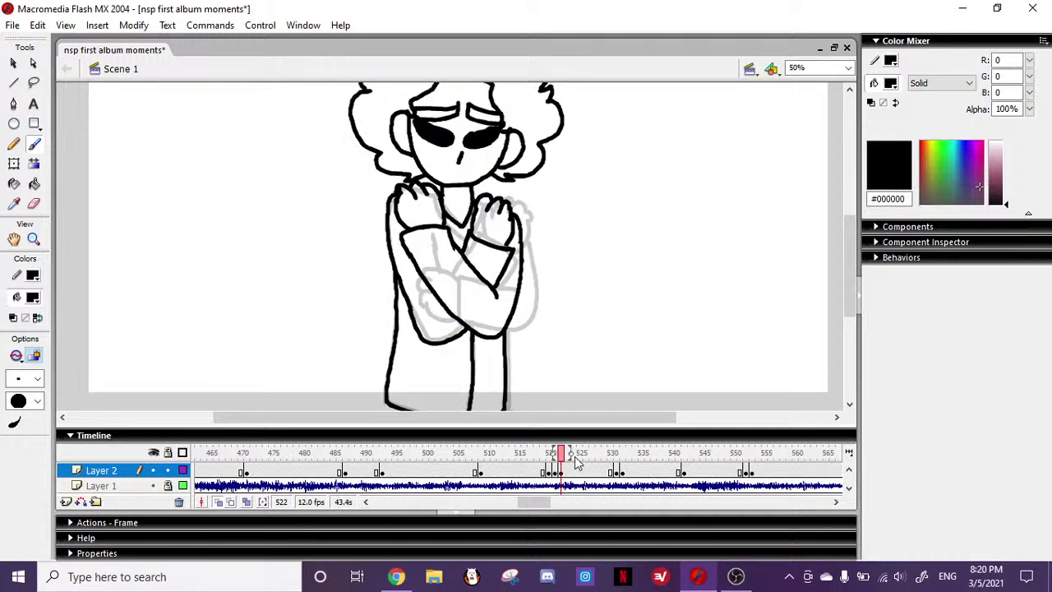
pyautogui.press('F6')
pyautogui.moveTo(567, 453); pyautogui.dragTo(561, 445)
pyautogui.click(34, 204)
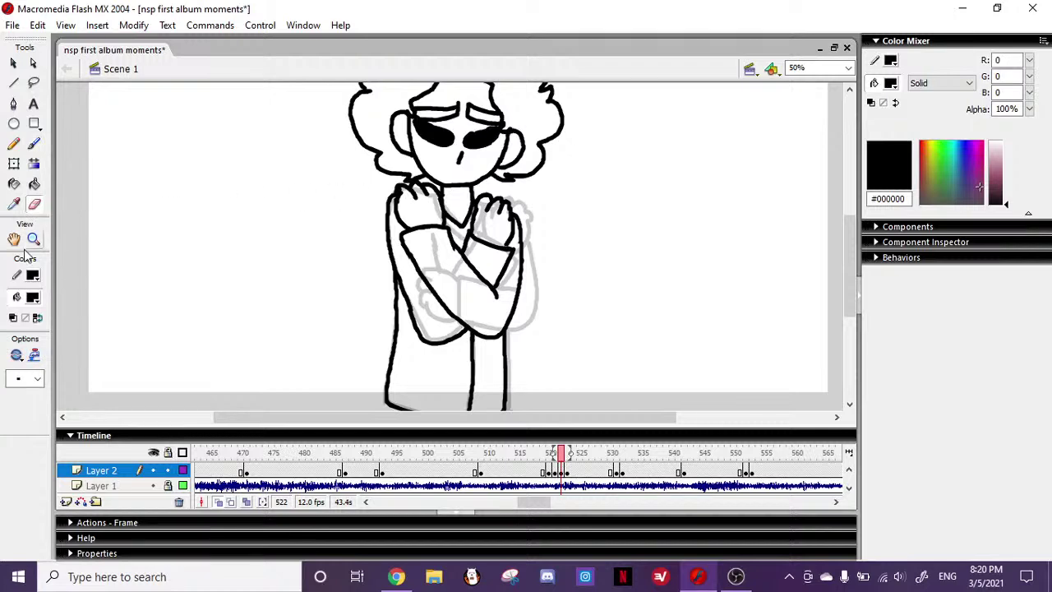
pyautogui.click(31, 378)
pyautogui.click(33, 411)
pyautogui.moveTo(428, 200)
pyautogui.mouseDown()
pyautogui.moveTo(416, 191)
pyautogui.moveTo(431, 187)
pyautogui.moveTo(449, 238)
pyautogui.moveTo(421, 230)
pyautogui.moveTo(414, 262)
pyautogui.moveTo(427, 288)
pyautogui.moveTo(494, 288)
pyautogui.mouseUp()
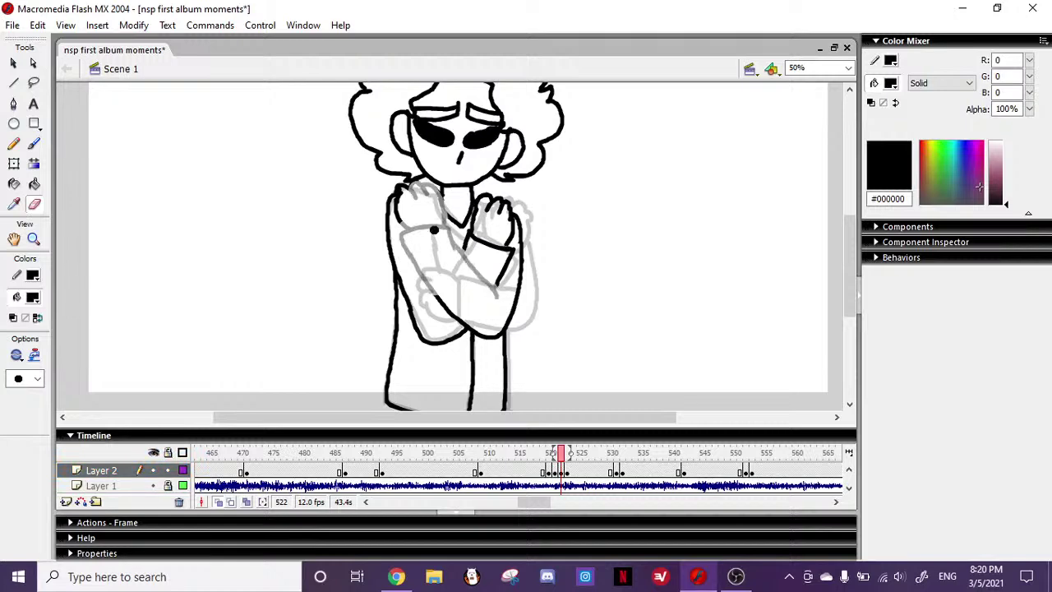
pyautogui.moveTo(417, 190)
pyautogui.mouseDown()
pyautogui.moveTo(400, 187)
pyautogui.moveTo(399, 230)
pyautogui.moveTo(392, 196)
pyautogui.mouseUp()
pyautogui.moveTo(439, 294)
pyautogui.mouseDown()
pyautogui.moveTo(459, 321)
pyautogui.moveTo(497, 333)
pyautogui.mouseUp()
# - Redraw the erased hand lower down against the upper arm on frame 522, with its wrist line and the start of the forearm's lower edge
pyautogui.click(34, 144)
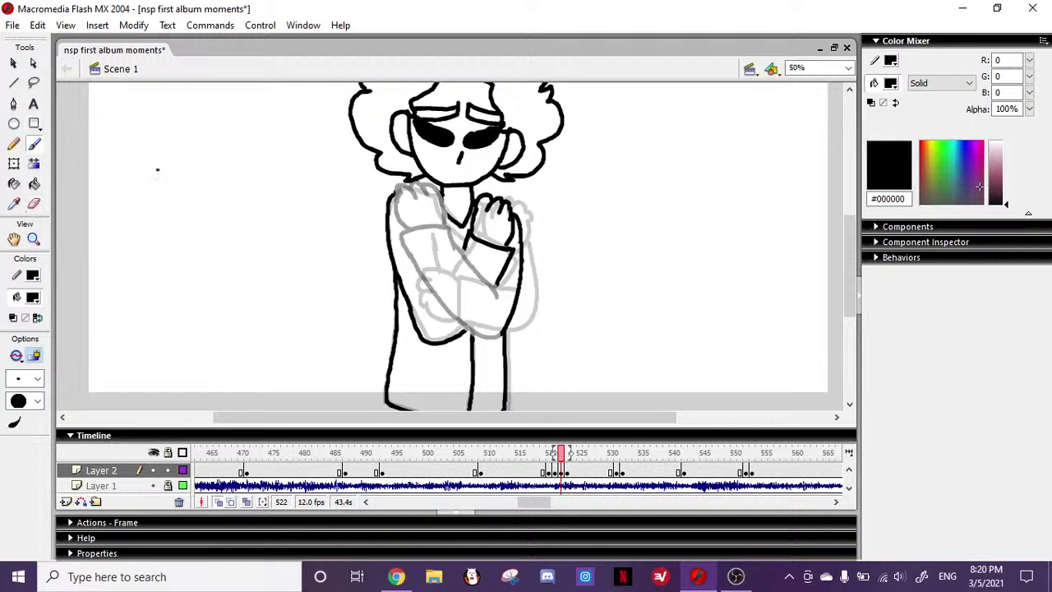
pyautogui.moveTo(449, 240)
pyautogui.mouseDown()
pyautogui.moveTo(425, 223)
pyautogui.moveTo(422, 238)
pyautogui.mouseUp()
pyautogui.moveTo(415, 232); pyautogui.dragTo(406, 250)
pyautogui.moveTo(419, 238)
pyautogui.mouseDown()
pyautogui.moveTo(428, 232)
pyautogui.moveTo(413, 253)
pyautogui.mouseUp()
pyautogui.moveTo(407, 249); pyautogui.dragTo(429, 274)
pyautogui.hotkey('ctrl', 'z')
pyautogui.hotkey('ctrl', 'z')
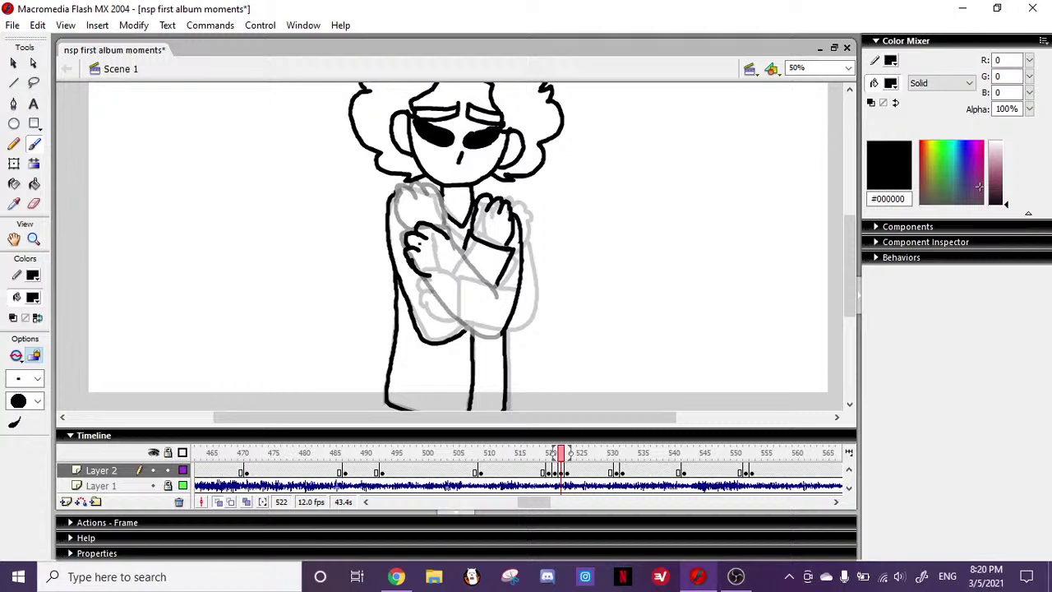
pyautogui.moveTo(449, 235)
pyautogui.mouseDown()
pyautogui.moveTo(462, 250)
pyautogui.moveTo(440, 301)
pyautogui.moveTo(452, 311)
pyautogui.mouseUp()
pyautogui.moveTo(463, 254)
pyautogui.mouseDown()
pyautogui.moveTo(500, 297)
pyautogui.moveTo(482, 333)
pyautogui.moveTo(500, 335)
pyautogui.mouseUp()
pyautogui.hotkey('ctrl', 'z')
pyautogui.hotkey('ctrl', 'z')
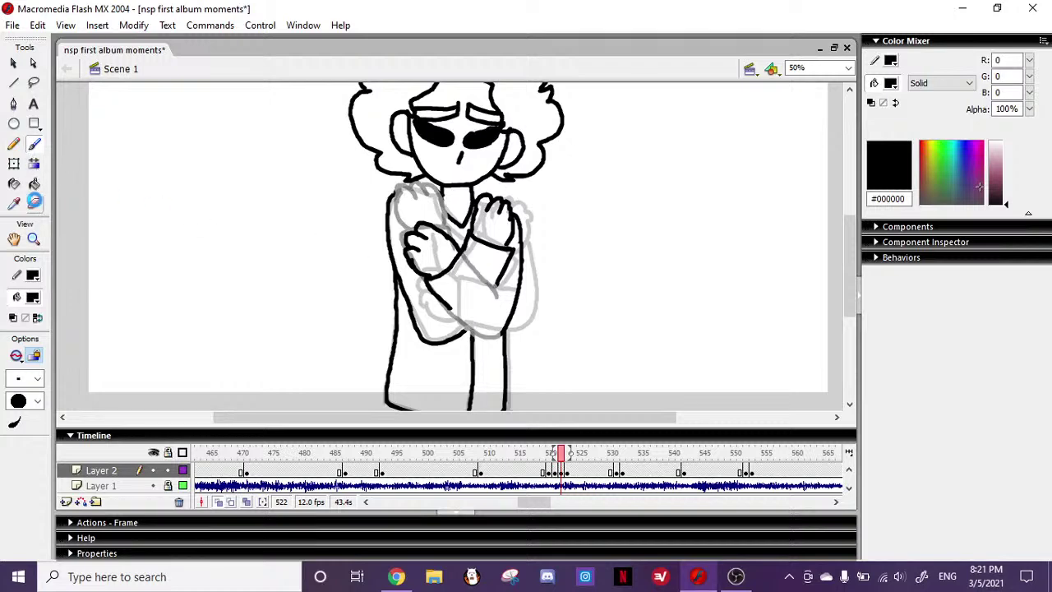
# - Erase the elbow and outer arm outline on frame 522 and redraw the crossing forearm's edges and elbow
pyautogui.click(34, 203)
pyautogui.moveTo(496, 329)
pyautogui.mouseDown()
pyautogui.moveTo(518, 284)
pyautogui.moveTo(516, 234)
pyautogui.mouseUp()
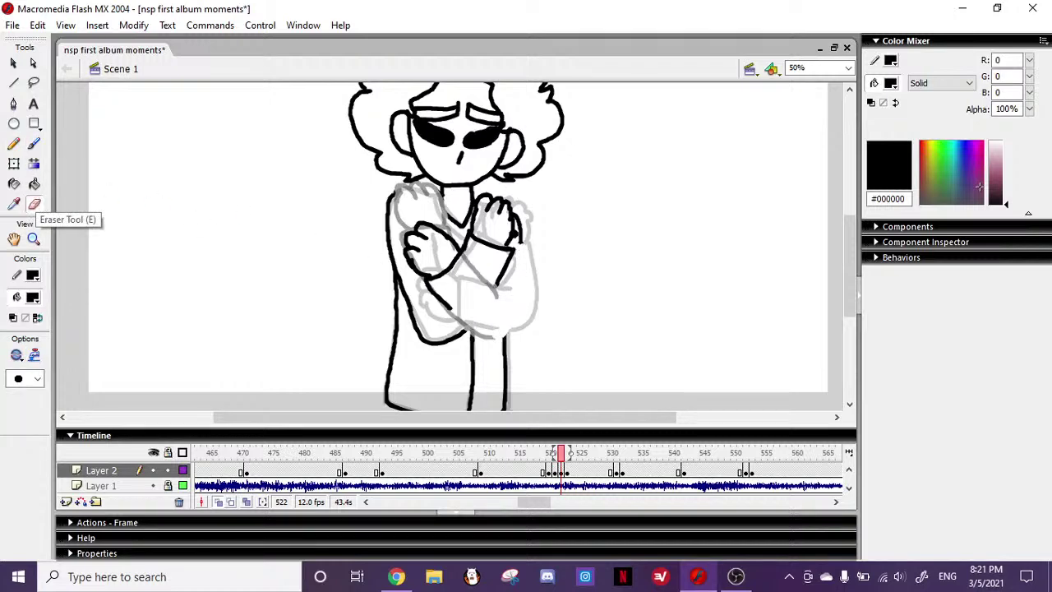
pyautogui.click(33, 143)
pyautogui.moveTo(449, 305)
pyautogui.mouseDown()
pyautogui.moveTo(490, 333)
pyautogui.moveTo(518, 331)
pyautogui.moveTo(524, 250)
pyautogui.mouseUp()
pyautogui.hotkey('ctrl', 'z')
pyautogui.moveTo(449, 304)
pyautogui.mouseDown()
pyautogui.moveTo(491, 333)
pyautogui.moveTo(518, 329)
pyautogui.moveTo(523, 240)
pyautogui.moveTo(477, 268)
pyautogui.moveTo(505, 299)
pyautogui.mouseUp()
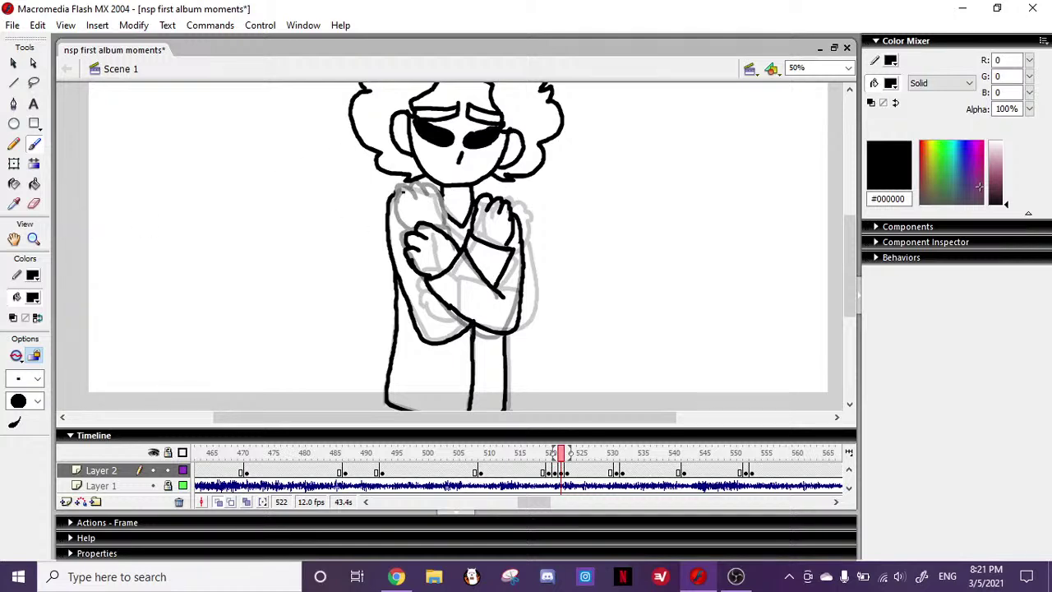
# - Draw the uncovered shoulder curve and the collar edge beside the neck on frame 522
pyautogui.moveTo(400, 194)
pyautogui.mouseDown()
pyautogui.moveTo(441, 197)
pyautogui.moveTo(458, 237)
pyautogui.mouseUp()
pyautogui.hotkey('ctrl', 'z')
pyautogui.moveTo(433, 202); pyautogui.dragTo(457, 235)
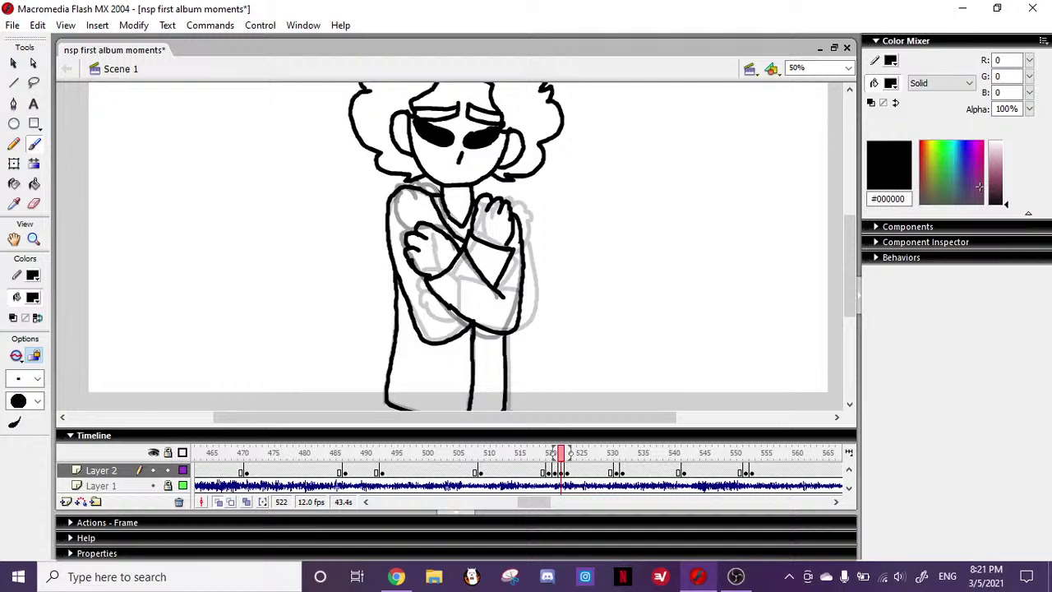
# - Play the arm-crossing frames to check the new frame 522 drawing, and return to frame 522
pyautogui.click(557, 456)
pyautogui.moveTo(557, 455); pyautogui.dragTo(549, 452)
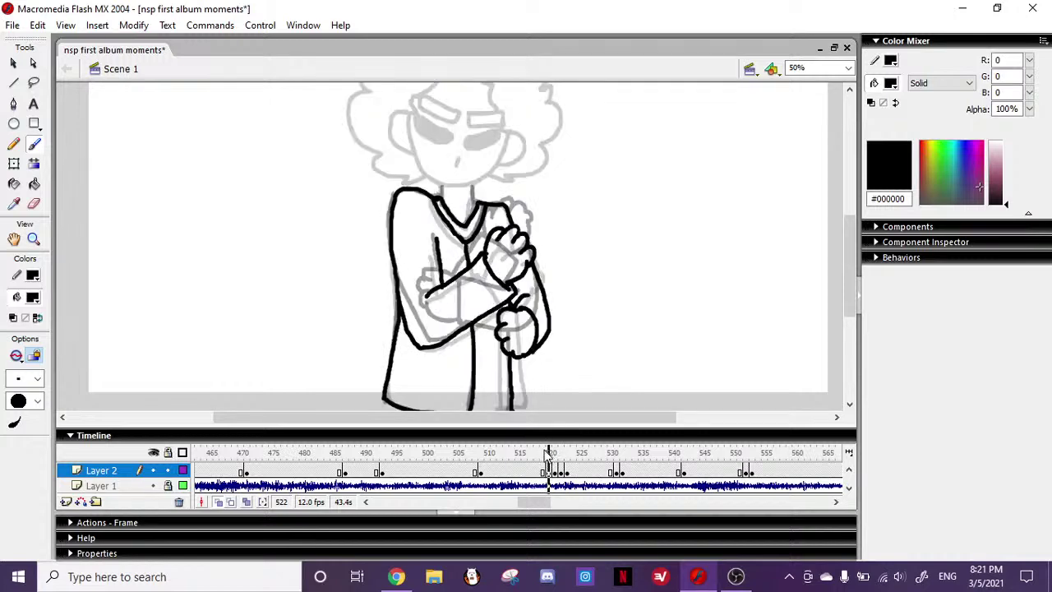
pyautogui.click(518, 452)
pyautogui.press('Return')
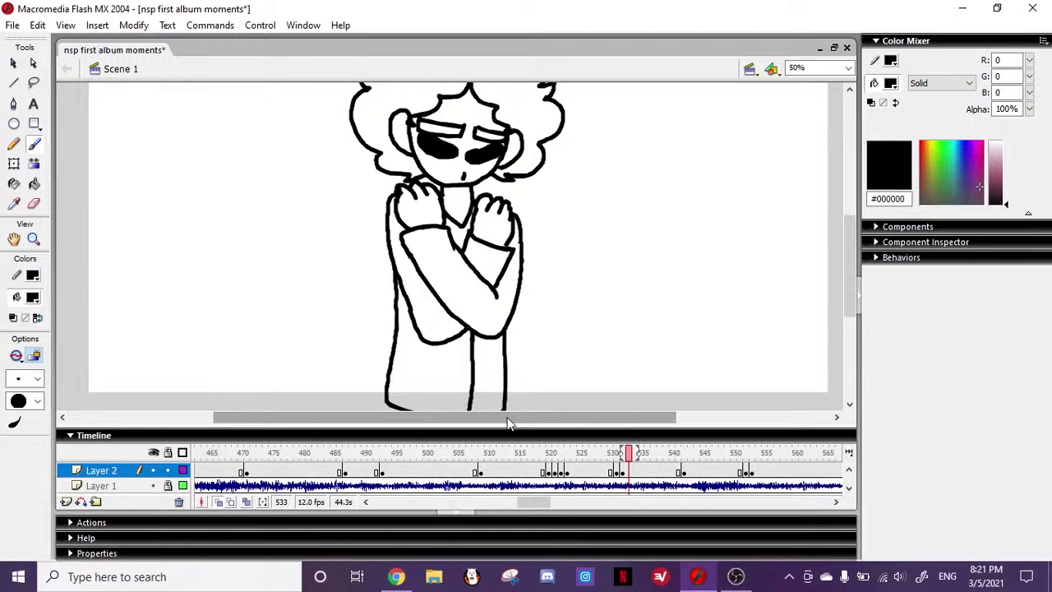
pyautogui.moveTo(571, 453); pyautogui.dragTo(561, 454)
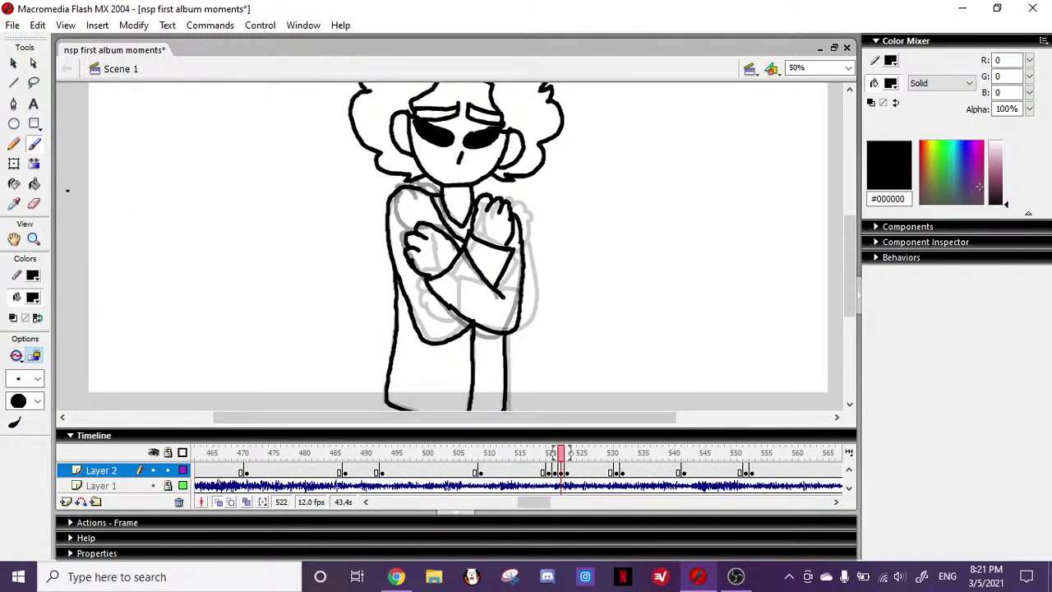
# - Erase the elbow's outer edge on frame 522 and redraw it bulging further outward
pyautogui.click(34, 204)
pyautogui.moveTo(502, 324)
pyautogui.mouseDown()
pyautogui.moveTo(523, 259)
pyautogui.moveTo(511, 327)
pyautogui.moveTo(463, 266)
pyautogui.moveTo(504, 321)
pyautogui.moveTo(493, 336)
pyautogui.moveTo(522, 338)
pyautogui.moveTo(534, 280)
pyautogui.mouseUp()
pyautogui.click(33, 144)
pyautogui.moveTo(521, 237); pyautogui.dragTo(530, 326)
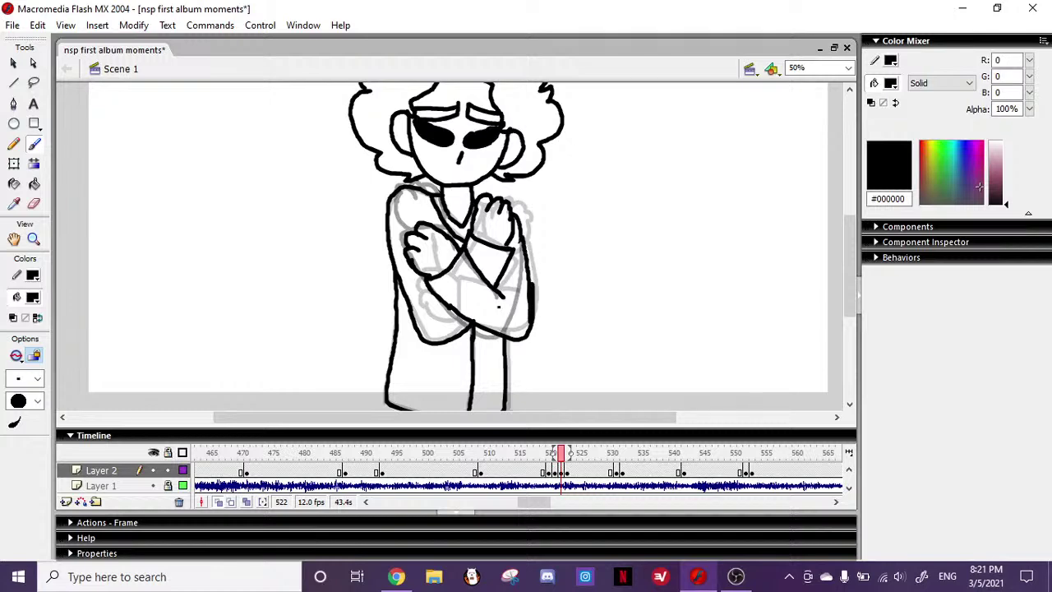
pyautogui.click(33, 204)
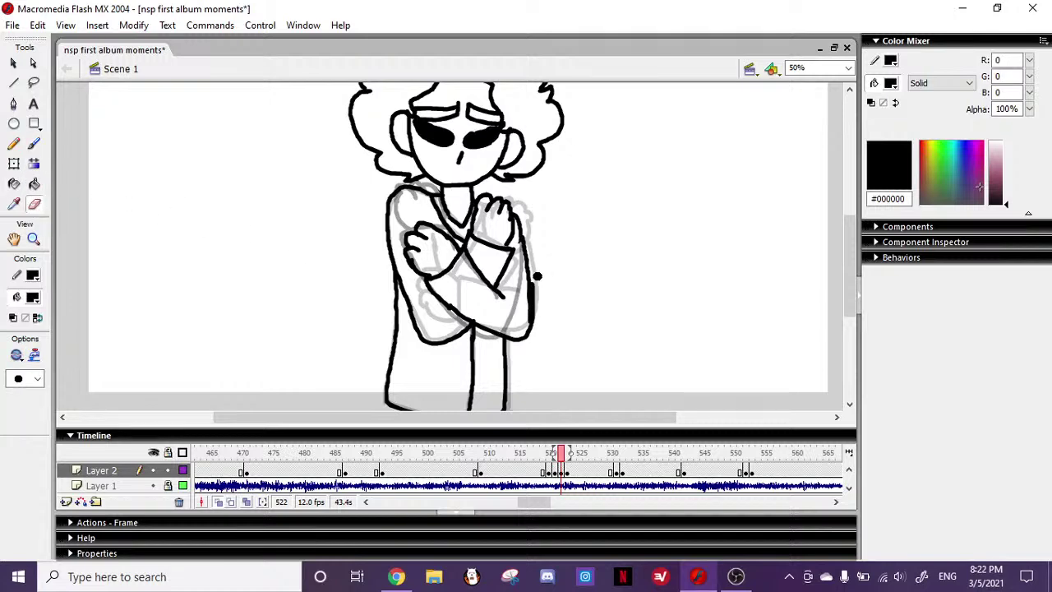
# - Play the frames from 515 to check the widened elbow, and return to frame 520 with the head in view
pyautogui.click(514, 453)
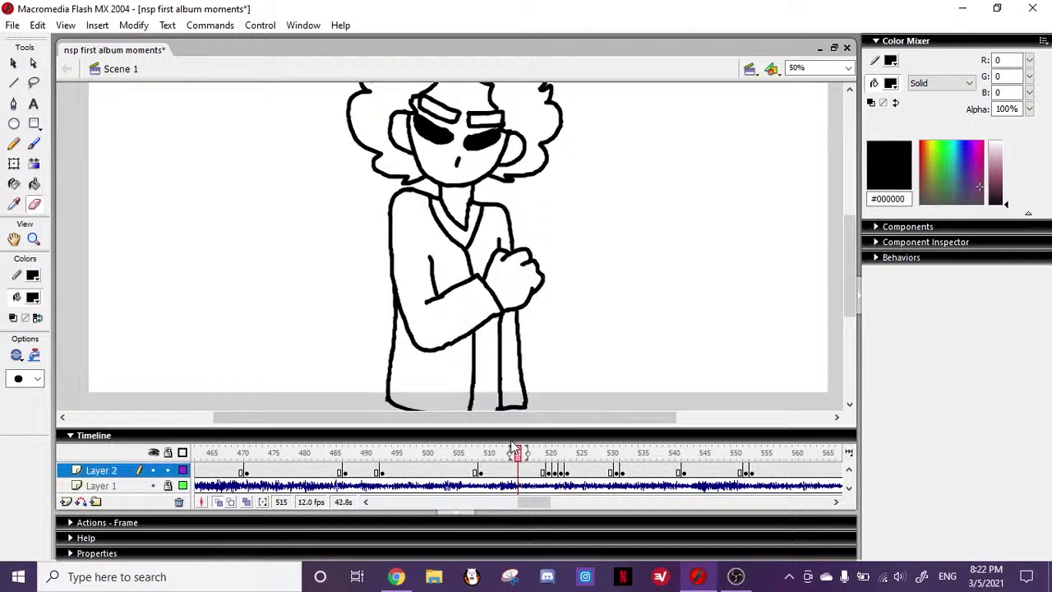
pyautogui.press('Return')
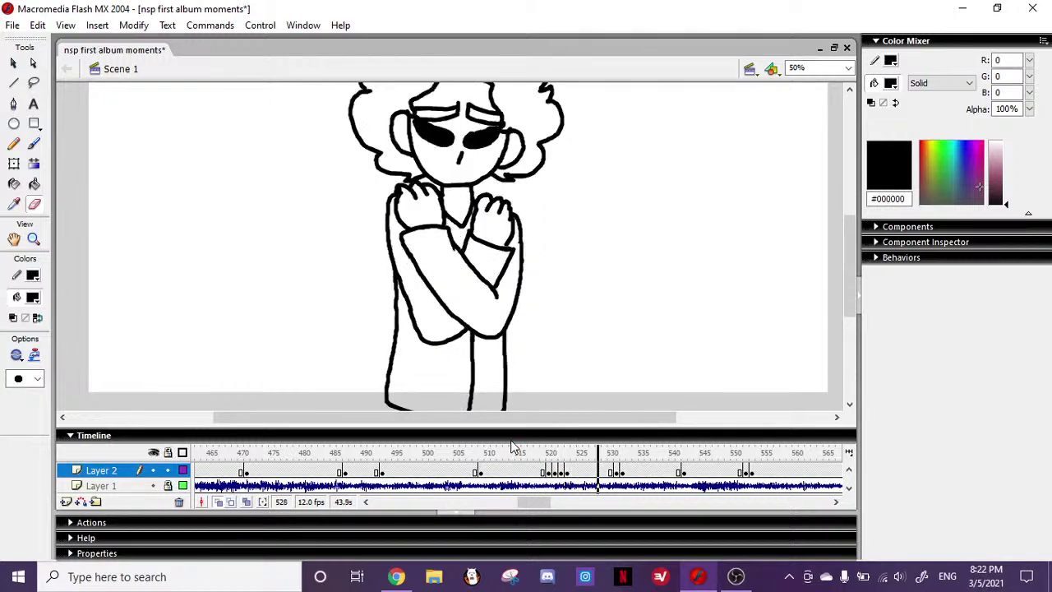
pyautogui.click(545, 470)
pyautogui.moveTo(545, 454); pyautogui.dragTo(548, 457)
pyautogui.click(35, 144)
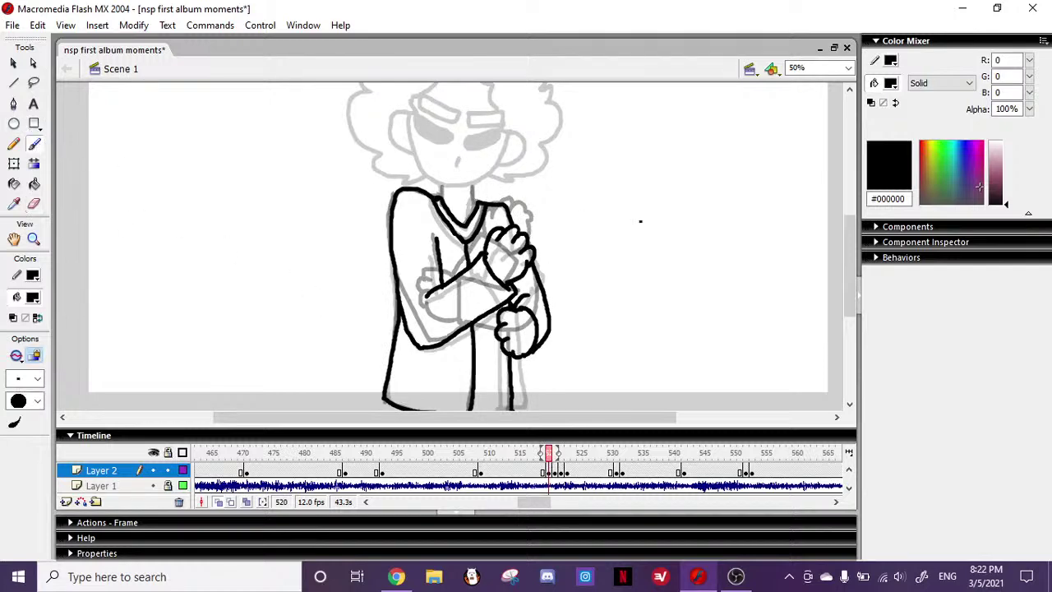
pyautogui.scroll(3, 804, 235)
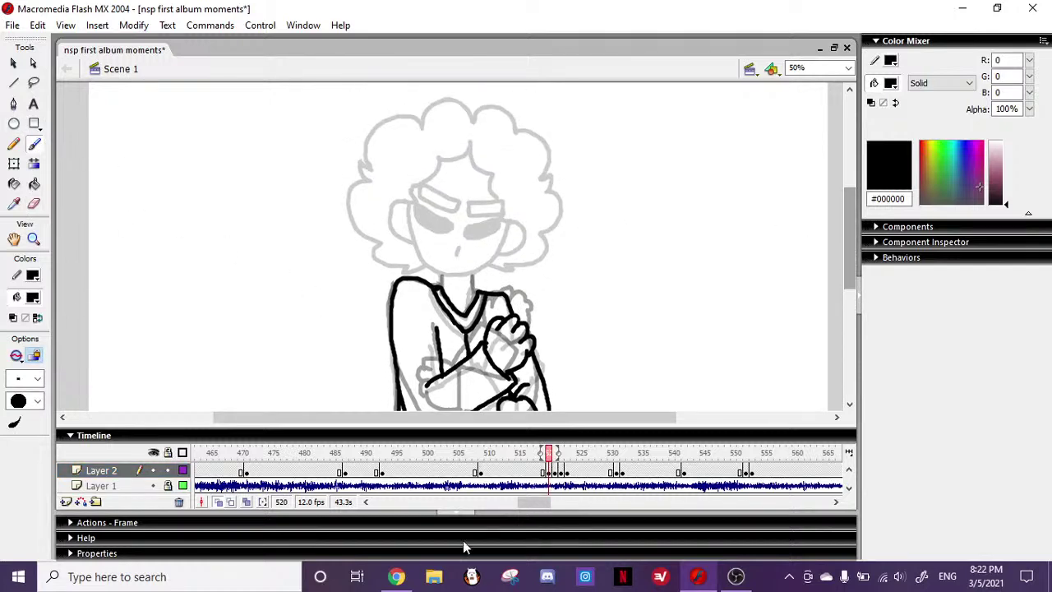
# - Switch to Chrome to check the livestream's status in YouTube Studio, and return to Flash
pyautogui.click(397, 576)
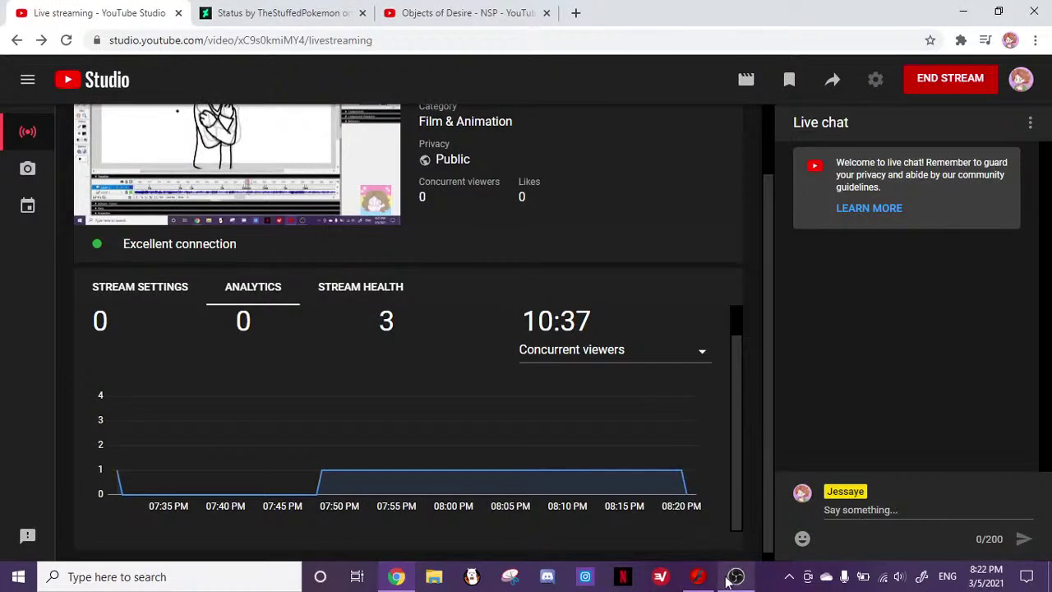
pyautogui.click(698, 576)
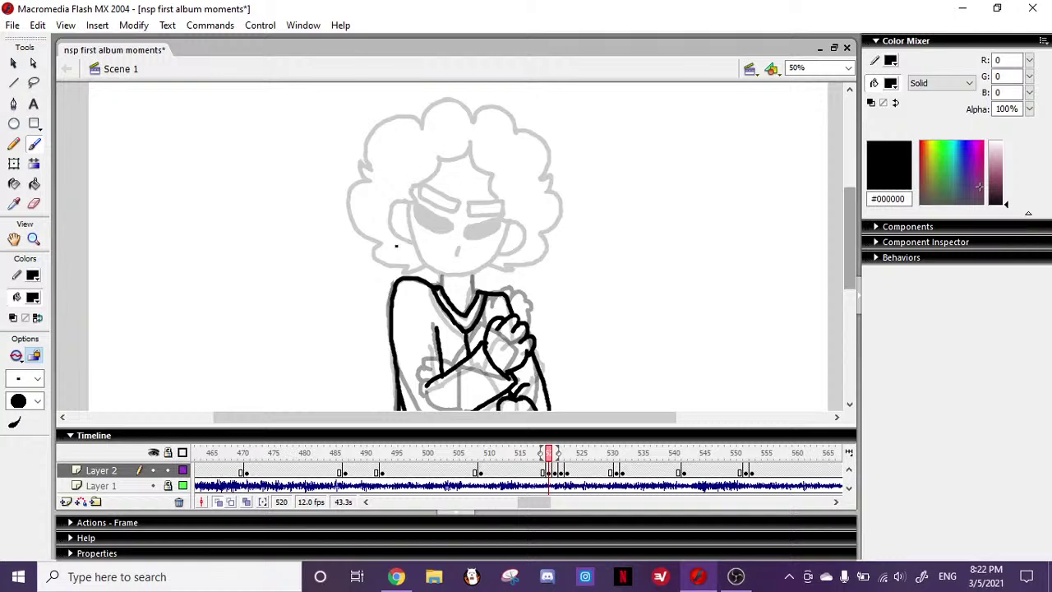
# - Extend the onion skin range to frame 522, draw both eyebrows on frame 520, and move to frame 521
pyautogui.moveTo(549, 453); pyautogui.dragTo(548, 452)
pyautogui.moveTo(558, 452); pyautogui.dragTo(564, 452)
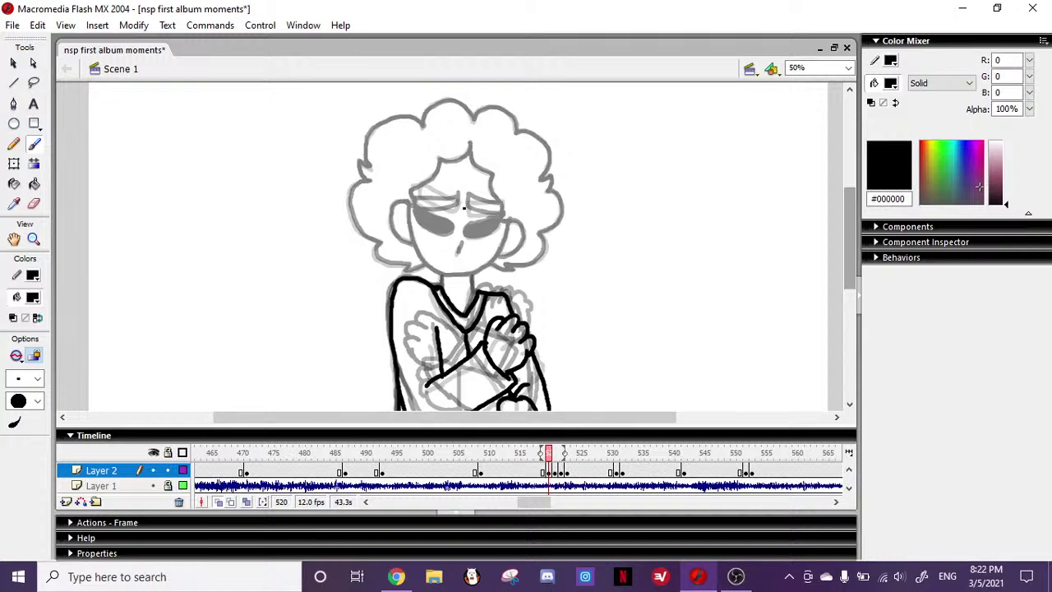
pyautogui.moveTo(447, 203)
pyautogui.mouseDown()
pyautogui.moveTo(416, 202)
pyautogui.moveTo(501, 208)
pyautogui.moveTo(479, 199)
pyautogui.mouseUp()
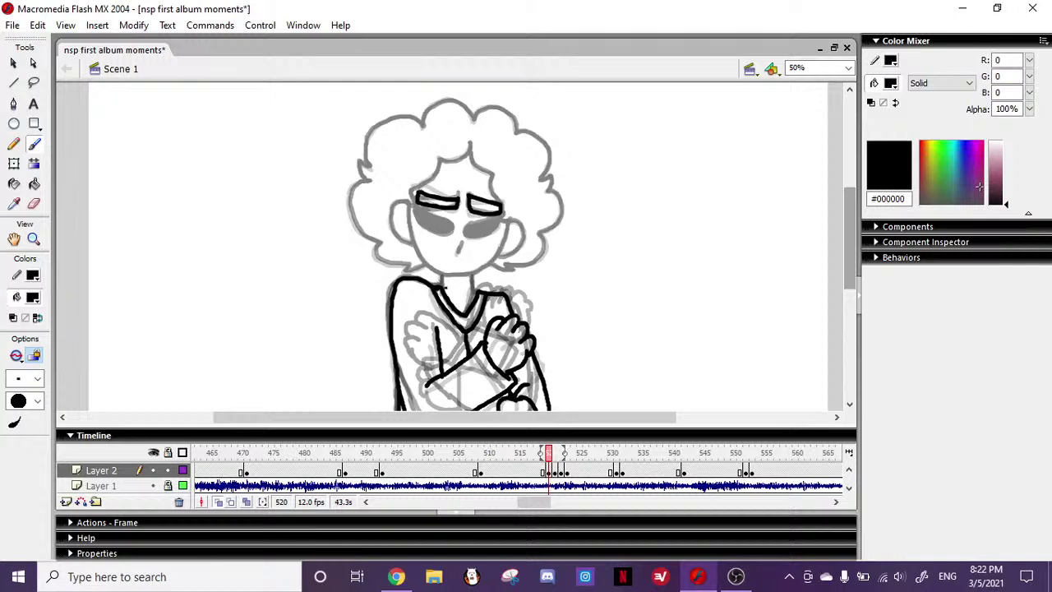
pyautogui.click(554, 471)
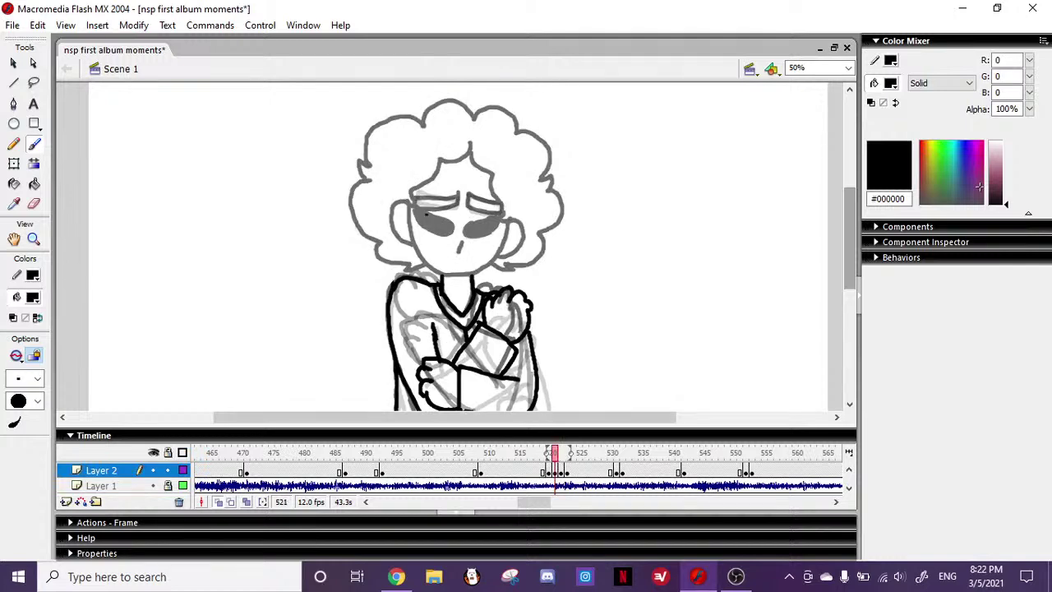
# - Draw both eyebrows on frame 521 and add the short slanted nose line on frames 520 and 521
pyautogui.moveTo(419, 197); pyautogui.dragTo(448, 196)
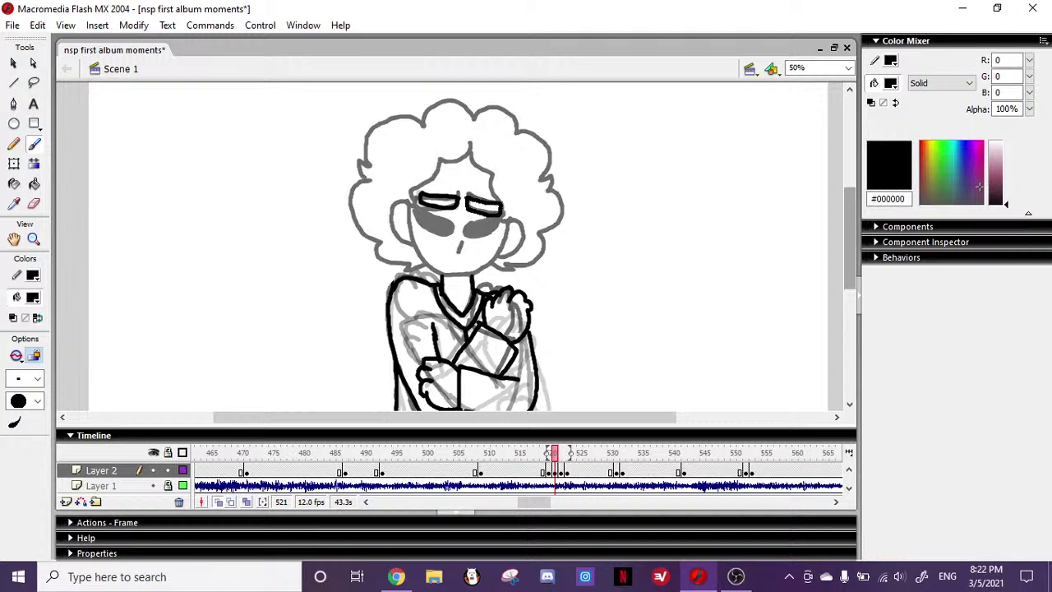
pyautogui.click(550, 455)
pyautogui.moveTo(550, 453)
pyautogui.mouseDown()
pyautogui.moveTo(563, 451)
pyautogui.moveTo(548, 446)
pyautogui.mouseUp()
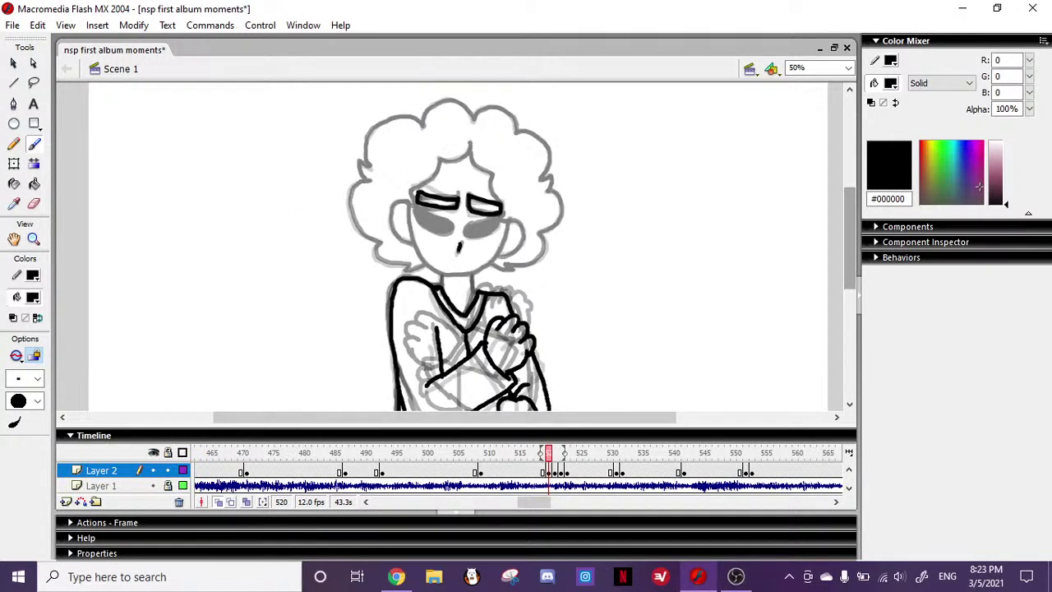
pyautogui.click(549, 457)
pyautogui.click(555, 453)
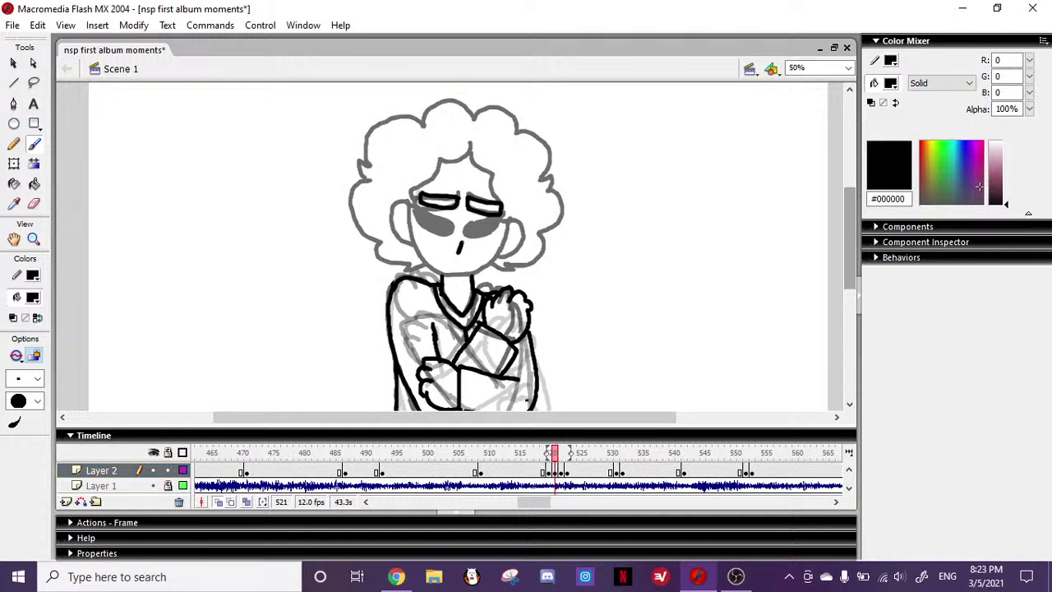
pyautogui.click(561, 455)
pyautogui.moveTo(562, 457); pyautogui.dragTo(547, 464)
pyautogui.click(548, 457)
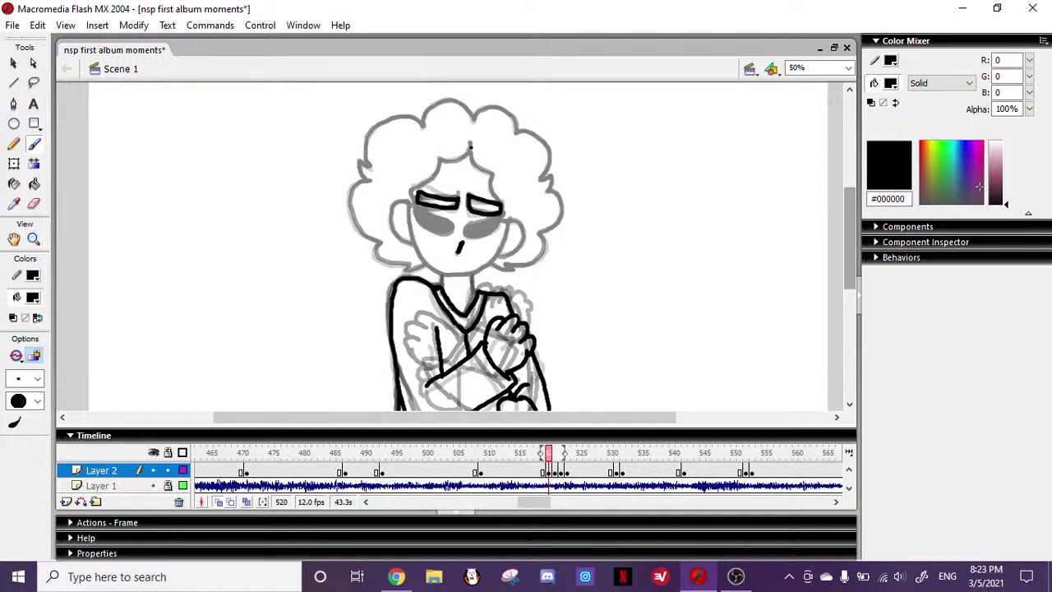
# - Draw the peaked hairline across the forehead on frame 520, and flip through the neighbouring frames to compare it
pyautogui.moveTo(470, 147)
pyautogui.mouseDown()
pyautogui.moveTo(418, 187)
pyautogui.moveTo(417, 207)
pyautogui.mouseUp()
pyautogui.moveTo(470, 146); pyautogui.dragTo(502, 210)
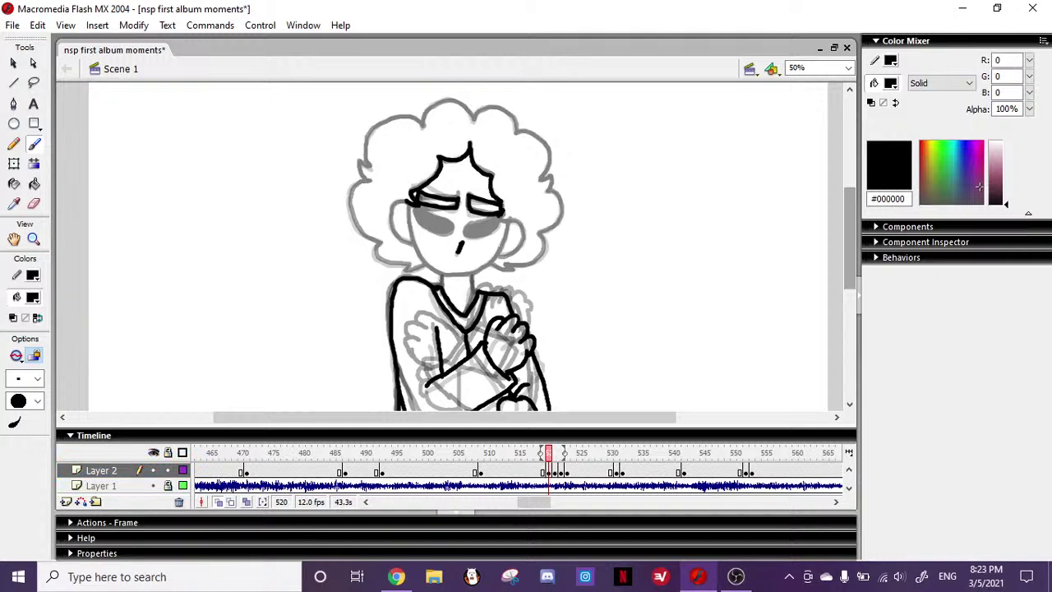
pyautogui.click(564, 464)
pyautogui.click(551, 457)
pyautogui.click(545, 457)
pyautogui.click(538, 457)
pyautogui.click(545, 457)
pyautogui.click(550, 457)
# - Outline the cheeks and chin of the face on frame 520, following the onion-skin guide
pyautogui.moveTo(406, 204)
pyautogui.mouseDown()
pyautogui.moveTo(416, 247)
pyautogui.moveTo(462, 276)
pyautogui.mouseUp()
pyautogui.hotkey('ctrl', 'z')
pyautogui.moveTo(409, 206); pyautogui.dragTo(424, 261)
pyautogui.hotkey('ctrl', 'z')
pyautogui.moveTo(408, 205)
pyautogui.mouseDown()
pyautogui.moveTo(423, 262)
pyautogui.moveTo(442, 277)
pyautogui.mouseUp()
pyautogui.hotkey('ctrl', 'z')
pyautogui.moveTo(408, 204)
pyautogui.mouseDown()
pyautogui.moveTo(420, 254)
pyautogui.moveTo(452, 279)
pyautogui.moveTo(471, 275)
pyautogui.moveTo(507, 226)
pyautogui.mouseUp()
pyautogui.hotkey('ctrl', 'z')
pyautogui.moveTo(449, 273)
pyautogui.mouseDown()
pyautogui.moveTo(498, 252)
pyautogui.moveTo(507, 223)
pyautogui.mouseUp()
pyautogui.hotkey('ctrl', 'z')
pyautogui.moveTo(462, 276)
pyautogui.mouseDown()
pyautogui.moveTo(496, 255)
pyautogui.moveTo(507, 225)
pyautogui.mouseUp()
pyautogui.hotkey('ctrl', 'z')
pyautogui.moveTo(448, 275)
pyautogui.mouseDown()
pyautogui.moveTo(471, 274)
pyautogui.moveTo(499, 251)
pyautogui.moveTo(507, 229)
pyautogui.mouseUp()
# - Clean up the line under the chin on frame 520 and draw both sides of the neck
pyautogui.click(34, 204)
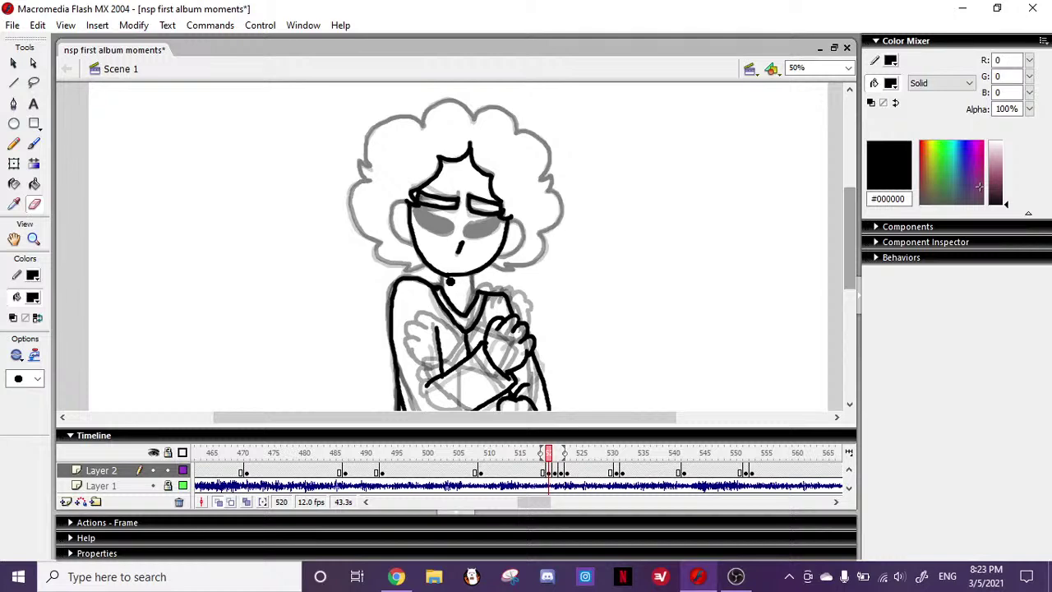
pyautogui.click(34, 143)
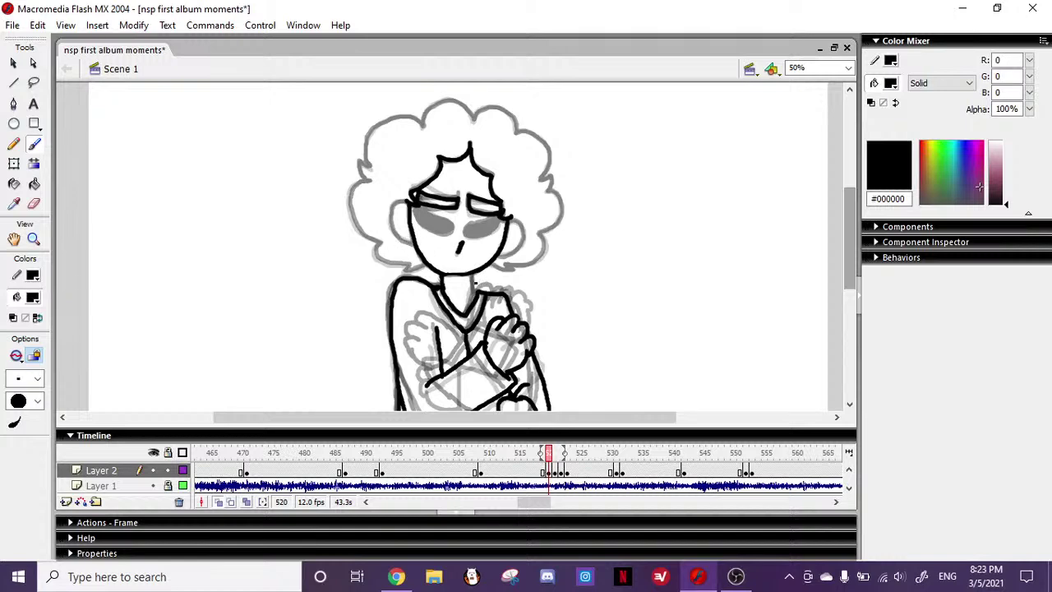
pyautogui.moveTo(473, 275); pyautogui.dragTo(476, 294)
# - Doodle a boxy device with a cord beside the character on frame 520, and delete it
pyautogui.moveTo(141, 220)
pyautogui.mouseDown()
pyautogui.moveTo(142, 280)
pyautogui.moveTo(220, 219)
pyautogui.moveTo(239, 285)
pyautogui.mouseUp()
pyautogui.moveTo(145, 279); pyautogui.dragTo(240, 284)
pyautogui.moveTo(291, 241)
pyautogui.mouseDown()
pyautogui.moveTo(274, 226)
pyautogui.moveTo(299, 278)
pyautogui.moveTo(284, 227)
pyautogui.moveTo(294, 273)
pyautogui.moveTo(273, 229)
pyautogui.moveTo(242, 261)
pyautogui.moveTo(294, 261)
pyautogui.moveTo(242, 258)
pyautogui.mouseUp()
pyautogui.hotkey('ctrl', 'z')
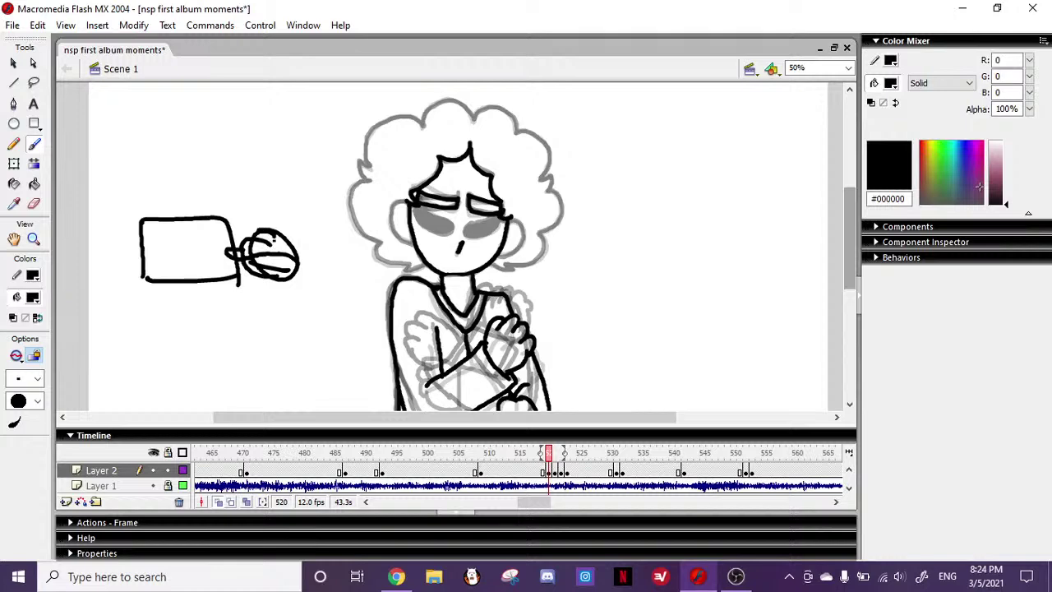
pyautogui.moveTo(164, 220)
pyautogui.mouseDown()
pyautogui.moveTo(165, 265)
pyautogui.moveTo(152, 243)
pyautogui.mouseUp()
pyautogui.moveTo(153, 249)
pyautogui.mouseDown()
pyautogui.moveTo(156, 271)
pyautogui.moveTo(116, 232)
pyautogui.moveTo(126, 197)
pyautogui.mouseUp()
pyautogui.moveTo(137, 248)
pyautogui.mouseDown()
pyautogui.moveTo(116, 233)
pyautogui.moveTo(128, 190)
pyautogui.mouseUp()
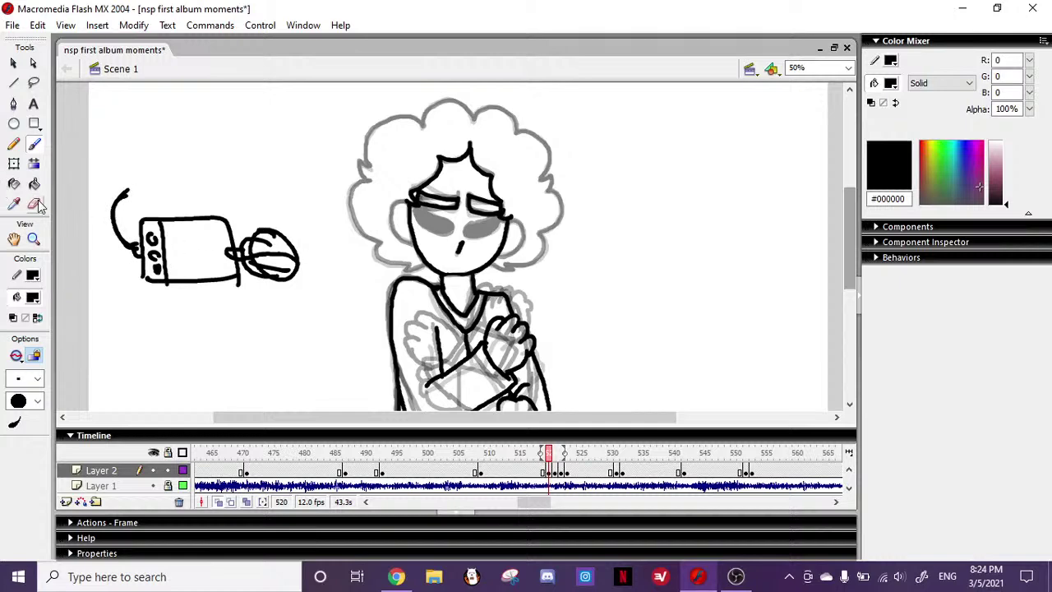
pyautogui.click(13, 163)
pyautogui.moveTo(94, 164)
pyautogui.mouseDown()
pyautogui.moveTo(282, 306)
pyautogui.moveTo(298, 305)
pyautogui.mouseUp()
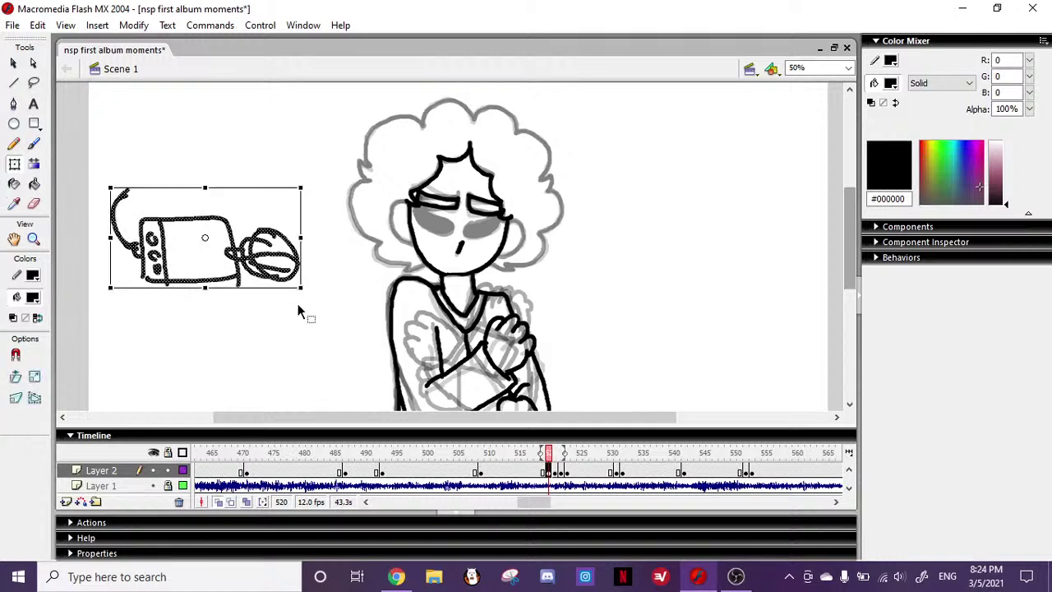
pyautogui.press('Delete')
# - Brush in both ears at the sides of the face on frame 520
pyautogui.press('b')
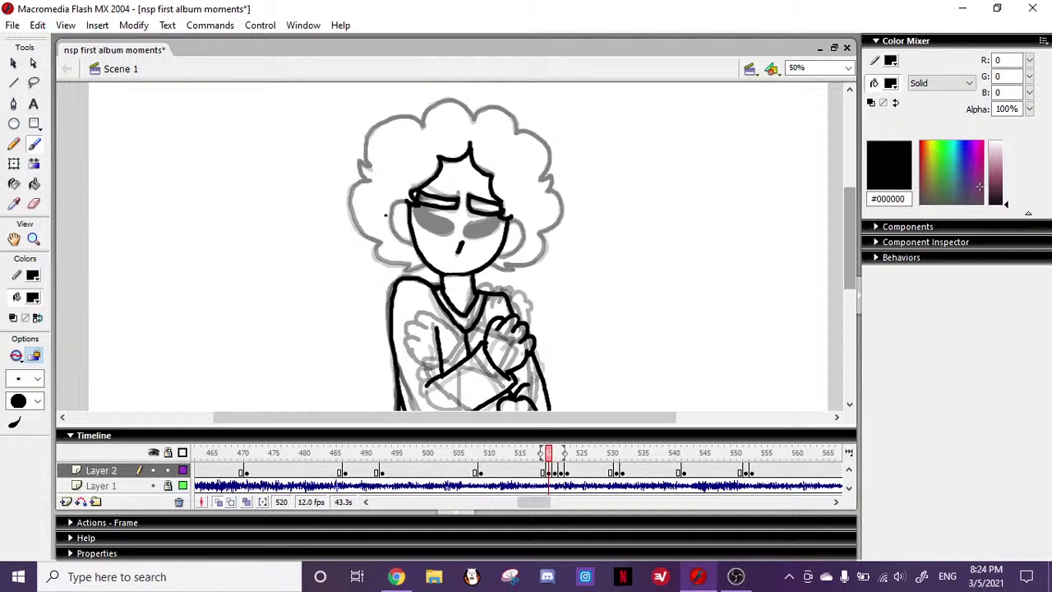
pyautogui.moveTo(408, 201)
pyautogui.mouseDown()
pyautogui.moveTo(391, 212)
pyautogui.moveTo(394, 236)
pyautogui.moveTo(411, 243)
pyautogui.mouseUp()
pyautogui.moveTo(515, 220)
pyautogui.mouseDown()
pyautogui.moveTo(524, 231)
pyautogui.moveTo(517, 252)
pyautogui.moveTo(499, 255)
pyautogui.mouseUp()
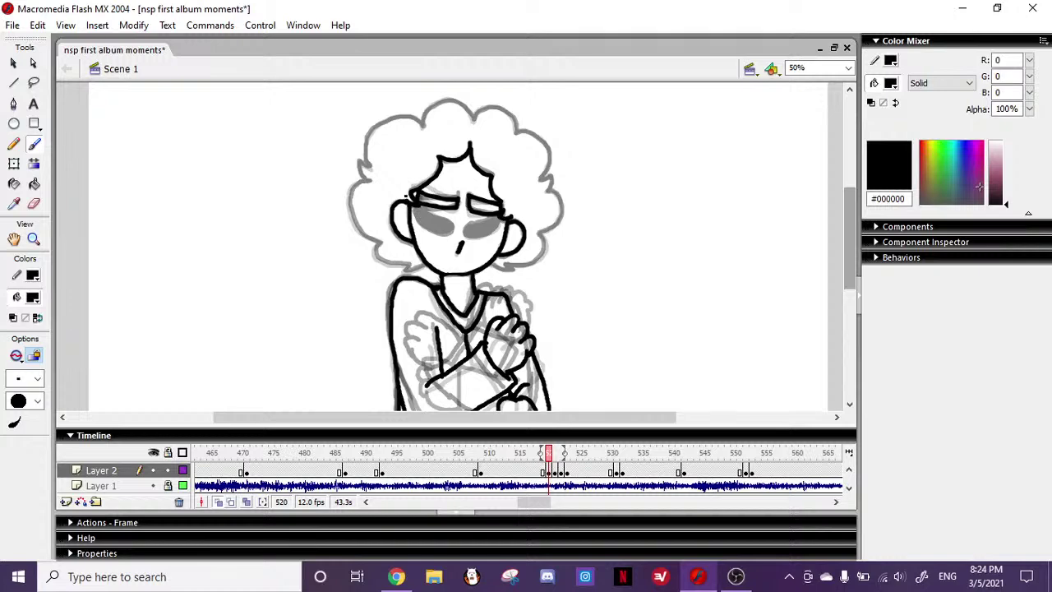
# - Outline the two narrowed eyes on frame 520 and fill them with black
pyautogui.moveTo(414, 209)
pyautogui.mouseDown()
pyautogui.moveTo(422, 230)
pyautogui.moveTo(452, 237)
pyautogui.moveTo(454, 222)
pyautogui.moveTo(422, 208)
pyautogui.mouseUp()
pyautogui.hotkey('ctrl', 'z')
pyautogui.hotkey('ctrl', 'z')
pyautogui.moveTo(497, 215)
pyautogui.mouseDown()
pyautogui.moveTo(463, 227)
pyautogui.moveTo(480, 238)
pyautogui.moveTo(493, 225)
pyautogui.moveTo(472, 225)
pyautogui.moveTo(476, 239)
pyautogui.moveTo(491, 226)
pyautogui.moveTo(474, 221)
pyautogui.moveTo(462, 233)
pyautogui.moveTo(501, 221)
pyautogui.mouseUp()
pyautogui.hotkey('ctrl', 'z')
pyautogui.hotkey('ctrl', 'z')
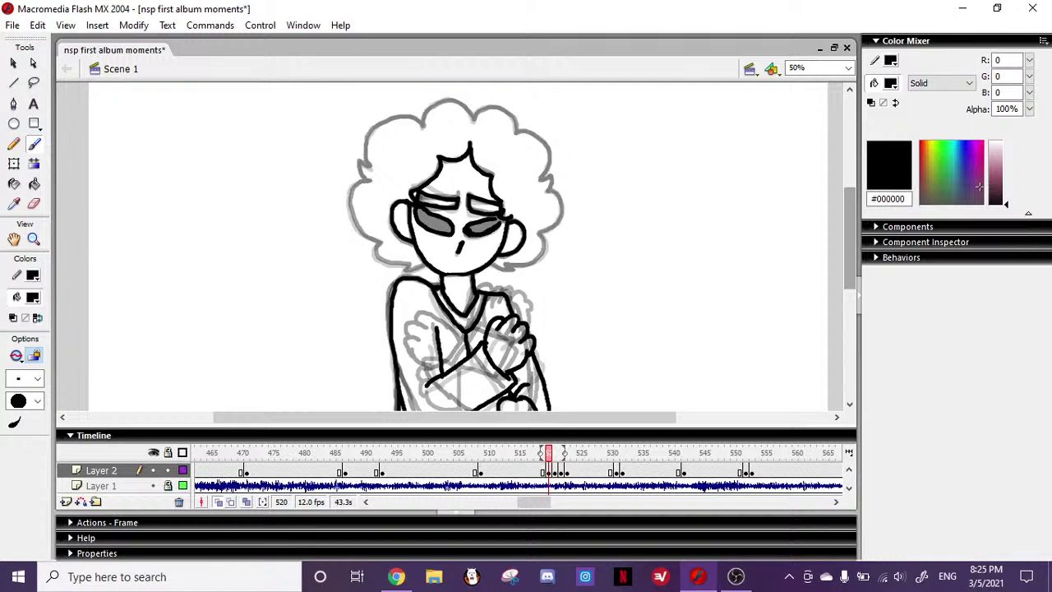
pyautogui.click(34, 184)
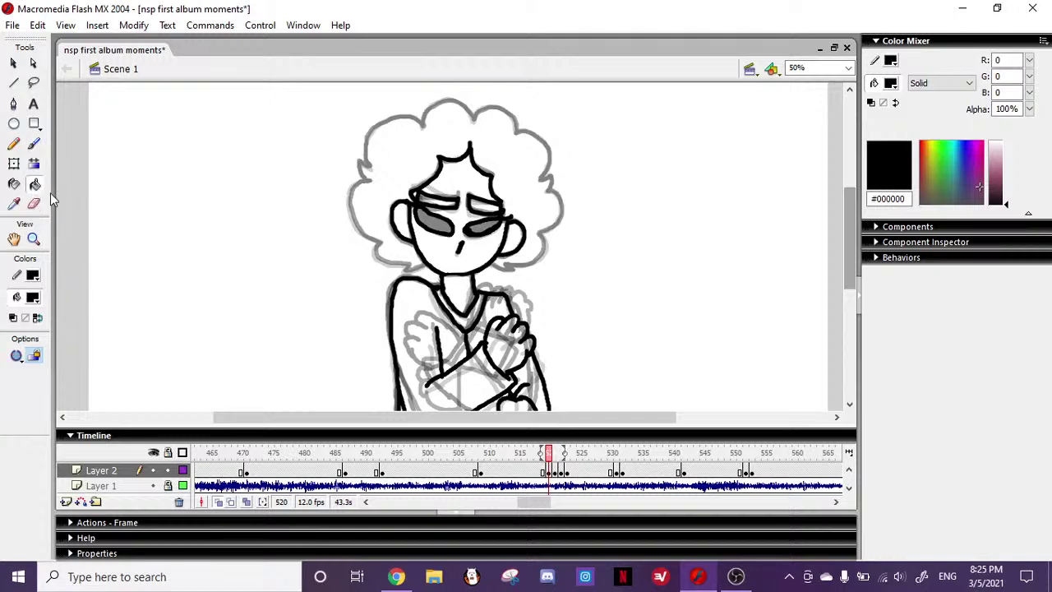
pyautogui.click(438, 218)
pyautogui.click(475, 220)
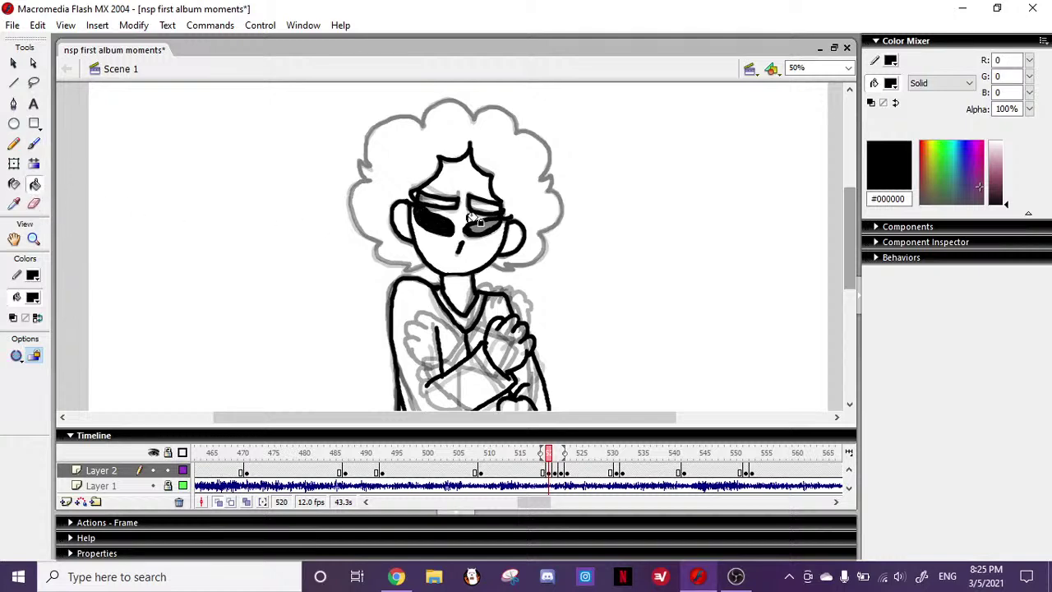
# - Outline the curly hair all around the head on frame 520, from the side tufts and lower curls to the crown
pyautogui.click(34, 143)
pyautogui.moveTo(371, 168)
pyautogui.mouseDown()
pyautogui.moveTo(360, 176)
pyautogui.moveTo(370, 180)
pyautogui.mouseUp()
pyautogui.moveTo(541, 176)
pyautogui.mouseDown()
pyautogui.moveTo(553, 181)
pyautogui.moveTo(547, 194)
pyautogui.mouseUp()
pyautogui.moveTo(365, 177)
pyautogui.mouseDown()
pyautogui.moveTo(354, 220)
pyautogui.moveTo(385, 237)
pyautogui.moveTo(371, 239)
pyautogui.moveTo(381, 259)
pyautogui.moveTo(425, 271)
pyautogui.mouseUp()
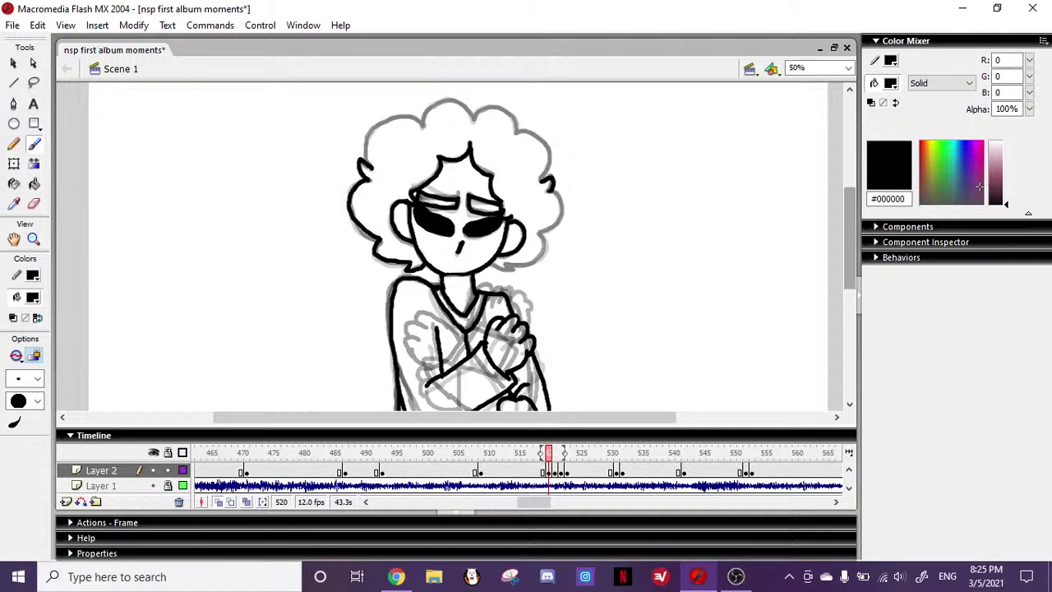
pyautogui.moveTo(491, 262); pyautogui.dragTo(514, 269)
pyautogui.moveTo(547, 191)
pyautogui.mouseDown()
pyautogui.moveTo(562, 200)
pyautogui.moveTo(539, 234)
pyautogui.moveTo(544, 257)
pyautogui.moveTo(509, 263)
pyautogui.mouseUp()
pyautogui.hotkey('ctrl', 'z')
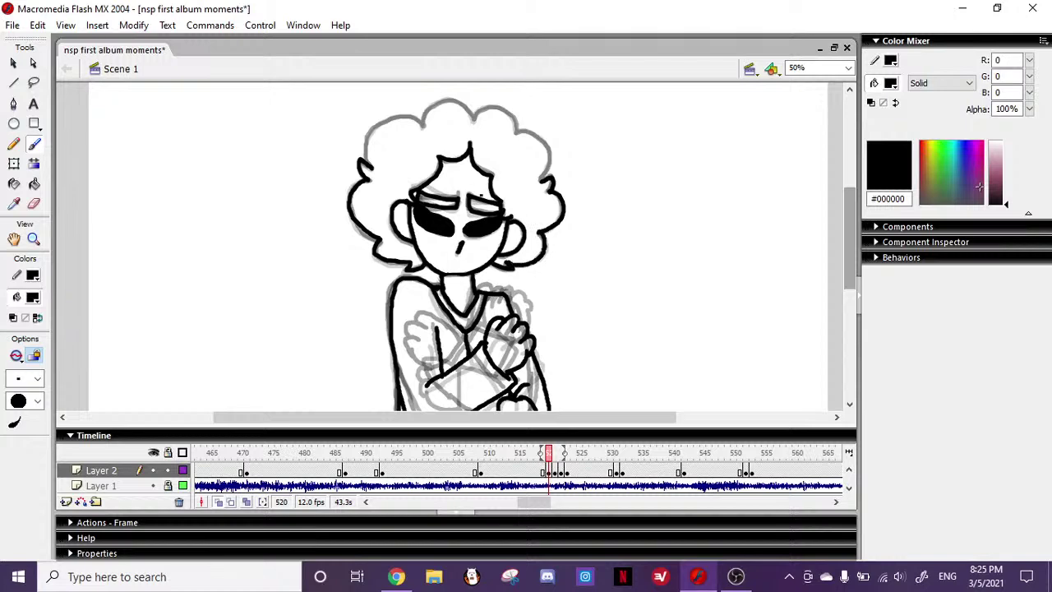
pyautogui.moveTo(475, 120)
pyautogui.mouseDown()
pyautogui.moveTo(498, 105)
pyautogui.moveTo(521, 134)
pyautogui.moveTo(543, 136)
pyautogui.moveTo(551, 161)
pyautogui.moveTo(542, 179)
pyautogui.mouseUp()
pyautogui.hotkey('ctrl', 'z')
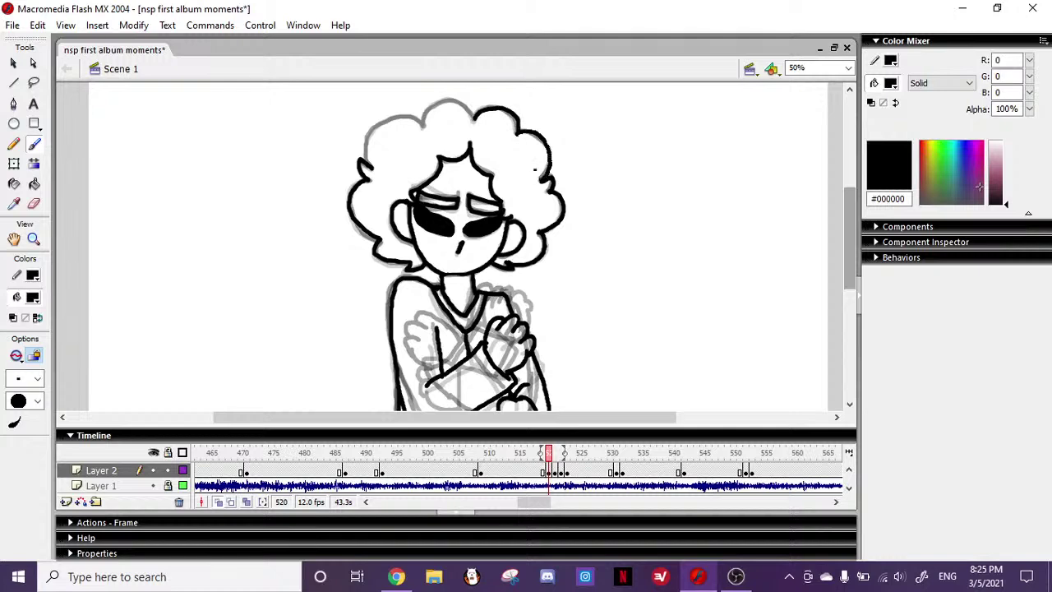
pyautogui.moveTo(475, 119)
pyautogui.mouseDown()
pyautogui.moveTo(462, 102)
pyautogui.moveTo(434, 102)
pyautogui.moveTo(419, 130)
pyautogui.moveTo(405, 115)
pyautogui.moveTo(380, 121)
pyautogui.moveTo(362, 162)
pyautogui.mouseUp()
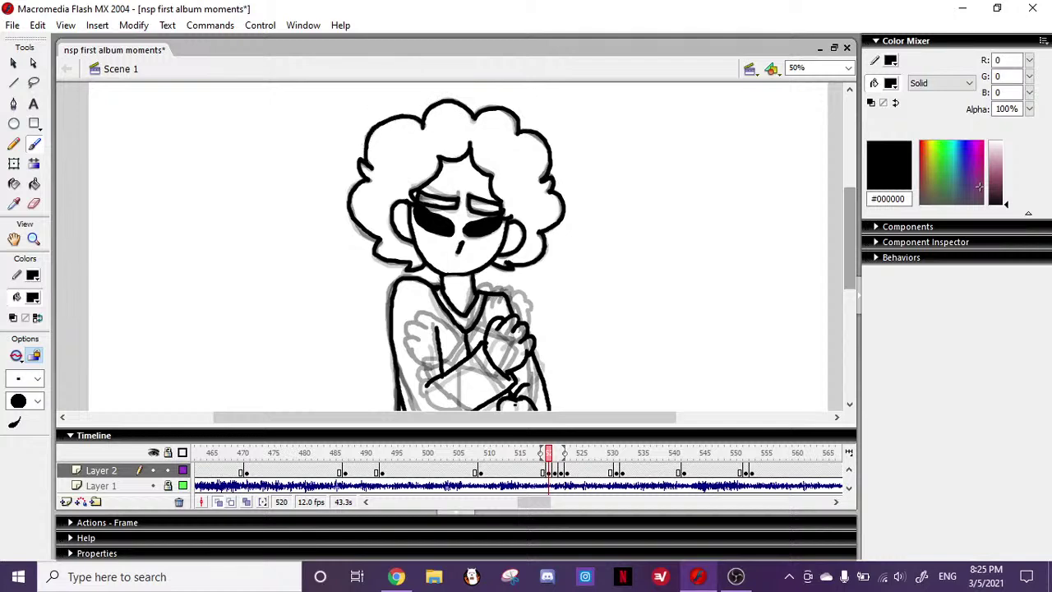
# - Move to frame 521 and draw the hairline, cheeks and chin of the face over the onion-skin guide
pyautogui.click(555, 470)
pyautogui.moveTo(559, 458); pyautogui.dragTo(555, 458)
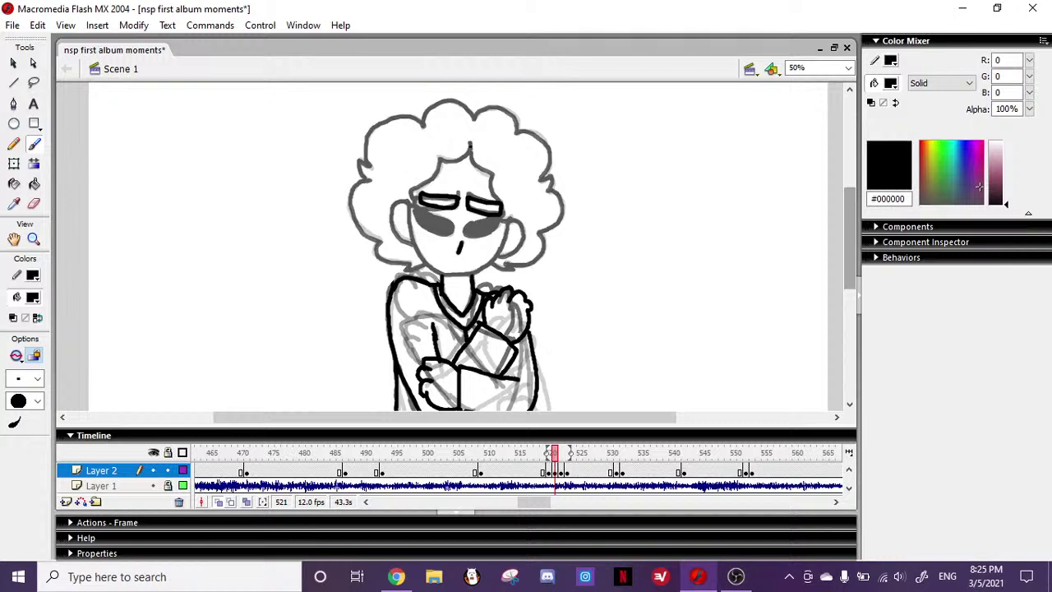
pyautogui.moveTo(470, 141)
pyautogui.mouseDown()
pyautogui.moveTo(462, 160)
pyautogui.moveTo(439, 153)
pyautogui.moveTo(408, 201)
pyautogui.moveTo(411, 245)
pyautogui.mouseUp()
pyautogui.hotkey('ctrl', 'z')
pyautogui.moveTo(409, 204)
pyautogui.mouseDown()
pyautogui.moveTo(415, 245)
pyautogui.moveTo(442, 275)
pyautogui.moveTo(480, 273)
pyautogui.moveTo(510, 220)
pyautogui.mouseUp()
pyautogui.moveTo(443, 274)
pyautogui.mouseDown()
pyautogui.moveTo(495, 258)
pyautogui.moveTo(508, 220)
pyautogui.mouseUp()
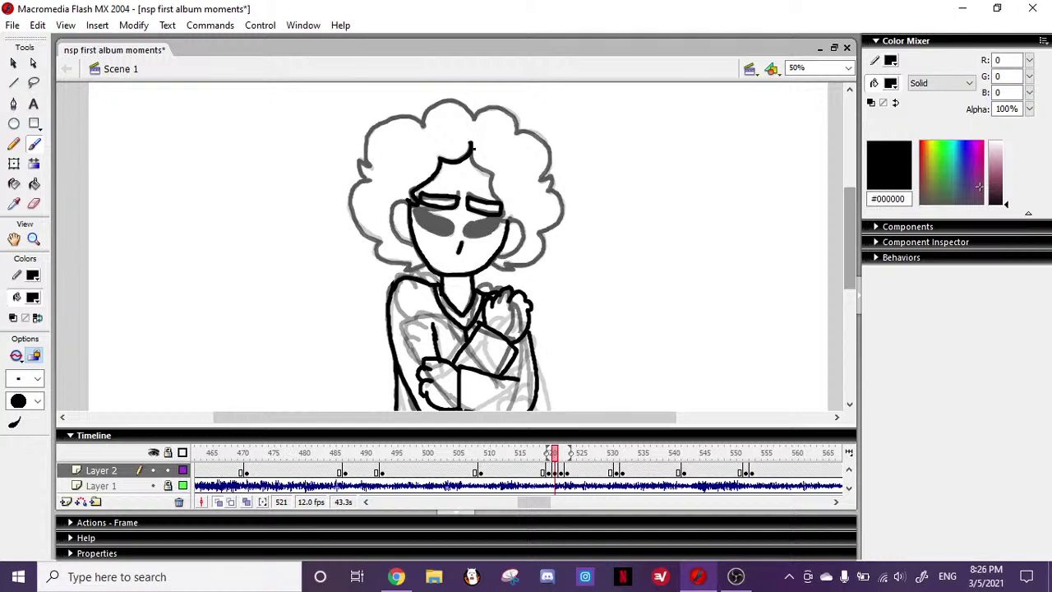
pyautogui.moveTo(471, 146); pyautogui.dragTo(510, 219)
# - Draw both ears on frame 521, redoing the strokes that miss the guide
pyautogui.moveTo(407, 198)
pyautogui.mouseDown()
pyautogui.moveTo(395, 204)
pyautogui.moveTo(399, 237)
pyautogui.moveTo(413, 245)
pyautogui.mouseUp()
pyautogui.moveTo(511, 219)
pyautogui.mouseDown()
pyautogui.moveTo(528, 238)
pyautogui.moveTo(504, 258)
pyautogui.moveTo(520, 224)
pyautogui.moveTo(519, 252)
pyautogui.moveTo(500, 257)
pyautogui.mouseUp()
pyautogui.hotkey('ctrl', 'z')
pyautogui.hotkey('ctrl', 'z')
pyautogui.hotkey('ctrl', 'z')
pyautogui.moveTo(511, 218)
pyautogui.mouseDown()
pyautogui.moveTo(521, 223)
pyautogui.moveTo(515, 250)
pyautogui.moveTo(499, 255)
pyautogui.mouseUp()
# - Draw the lower curls on both sides of the head and the pointed side tufts on frame 521
pyautogui.moveTo(382, 242)
pyautogui.mouseDown()
pyautogui.moveTo(405, 263)
pyautogui.moveTo(380, 255)
pyautogui.moveTo(421, 266)
pyautogui.mouseUp()
pyautogui.hotkey('ctrl', 'z')
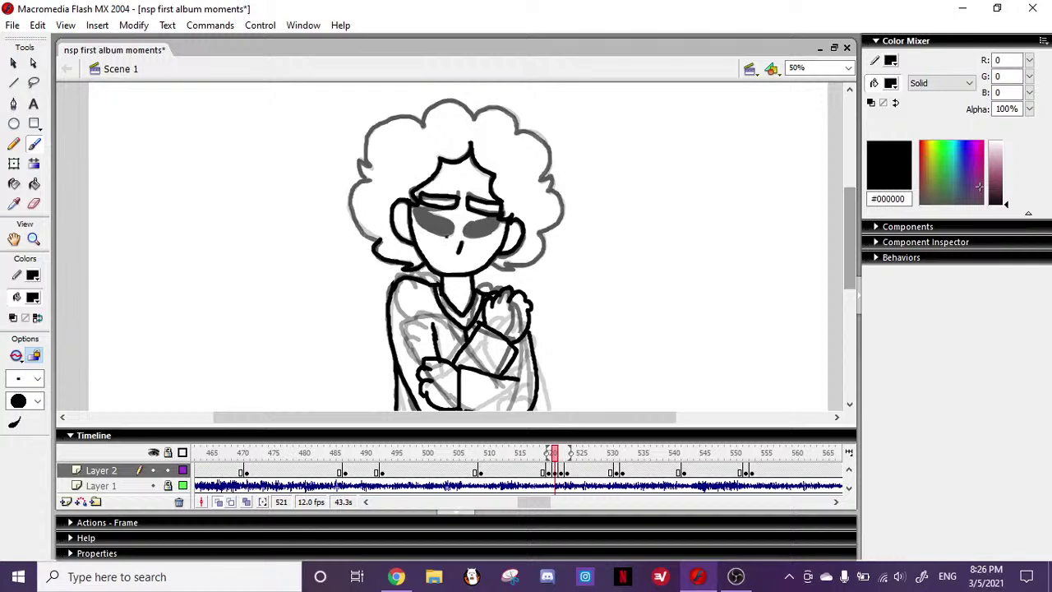
pyautogui.moveTo(495, 263)
pyautogui.mouseDown()
pyautogui.moveTo(514, 269)
pyautogui.moveTo(509, 262)
pyautogui.mouseUp()
pyautogui.moveTo(550, 195)
pyautogui.mouseDown()
pyautogui.moveTo(563, 196)
pyautogui.moveTo(558, 225)
pyautogui.moveTo(541, 234)
pyautogui.moveTo(535, 261)
pyautogui.moveTo(514, 267)
pyautogui.mouseUp()
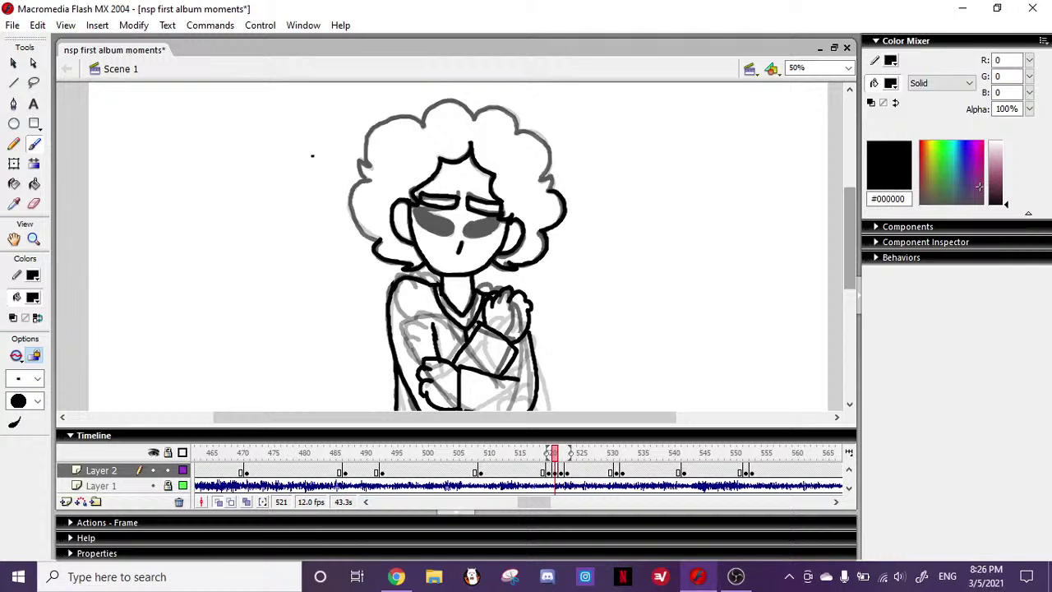
pyautogui.moveTo(371, 167)
pyautogui.mouseDown()
pyautogui.moveTo(365, 163)
pyautogui.moveTo(369, 179)
pyautogui.mouseUp()
pyautogui.moveTo(540, 181)
pyautogui.mouseDown()
pyautogui.moveTo(550, 175)
pyautogui.moveTo(550, 191)
pyautogui.mouseUp()
# - Close the hair outline on frame 521 with the remaining side curl and the curls across the crown
pyautogui.moveTo(372, 179)
pyautogui.mouseDown()
pyautogui.moveTo(354, 197)
pyautogui.moveTo(375, 234)
pyautogui.mouseUp()
pyautogui.hotkey('ctrl', 'z')
pyautogui.moveTo(366, 179)
pyautogui.mouseDown()
pyautogui.moveTo(352, 199)
pyautogui.moveTo(378, 240)
pyautogui.mouseUp()
pyautogui.hotkey('ctrl', 'z')
pyautogui.moveTo(367, 178)
pyautogui.mouseDown()
pyautogui.moveTo(354, 222)
pyautogui.moveTo(380, 240)
pyautogui.mouseUp()
pyautogui.hotkey('ctrl', 'z')
pyautogui.moveTo(365, 178)
pyautogui.mouseDown()
pyautogui.moveTo(352, 215)
pyautogui.moveTo(380, 241)
pyautogui.mouseUp()
pyautogui.moveTo(370, 164)
pyautogui.mouseDown()
pyautogui.moveTo(379, 125)
pyautogui.moveTo(422, 129)
pyautogui.mouseUp()
pyautogui.hotkey('ctrl', 'z')
pyautogui.moveTo(370, 164)
pyautogui.mouseDown()
pyautogui.moveTo(372, 127)
pyautogui.moveTo(405, 115)
pyautogui.moveTo(425, 125)
pyautogui.moveTo(447, 101)
pyautogui.moveTo(475, 101)
pyautogui.moveTo(511, 112)
pyautogui.moveTo(517, 133)
pyautogui.moveTo(548, 147)
pyautogui.moveTo(539, 177)
pyautogui.mouseUp()
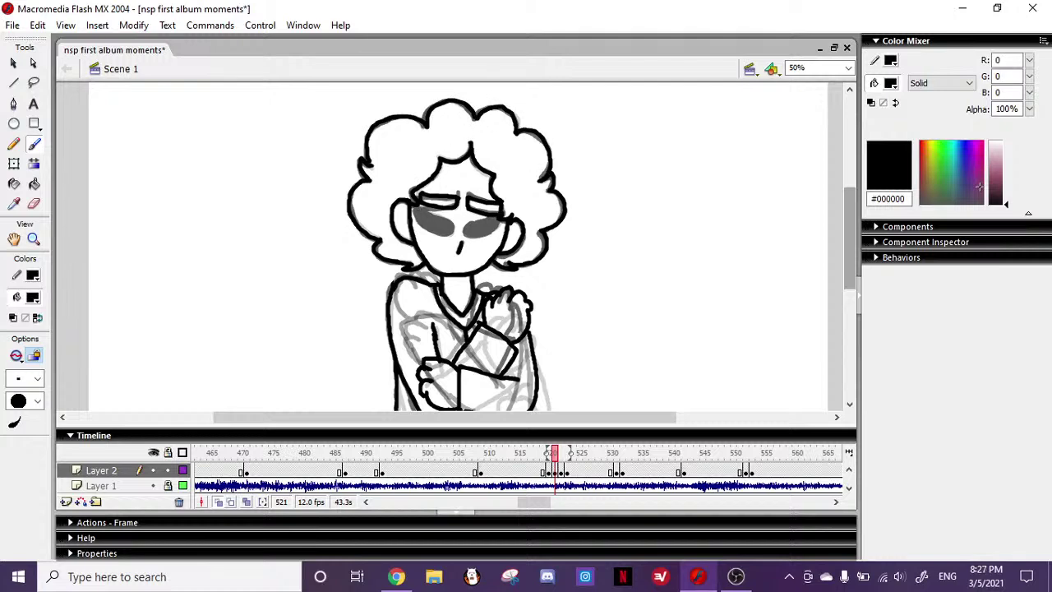
# - Outline both narrowed eyes on frame 521 and fill them with black
pyautogui.moveTo(413, 208)
pyautogui.mouseDown()
pyautogui.moveTo(433, 233)
pyautogui.moveTo(449, 235)
pyautogui.moveTo(430, 232)
pyautogui.moveTo(450, 236)
pyautogui.mouseUp()
pyautogui.hotkey('ctrl', 'z')
pyautogui.hotkey('ctrl', 'z')
pyautogui.moveTo(453, 224); pyautogui.dragTo(423, 208)
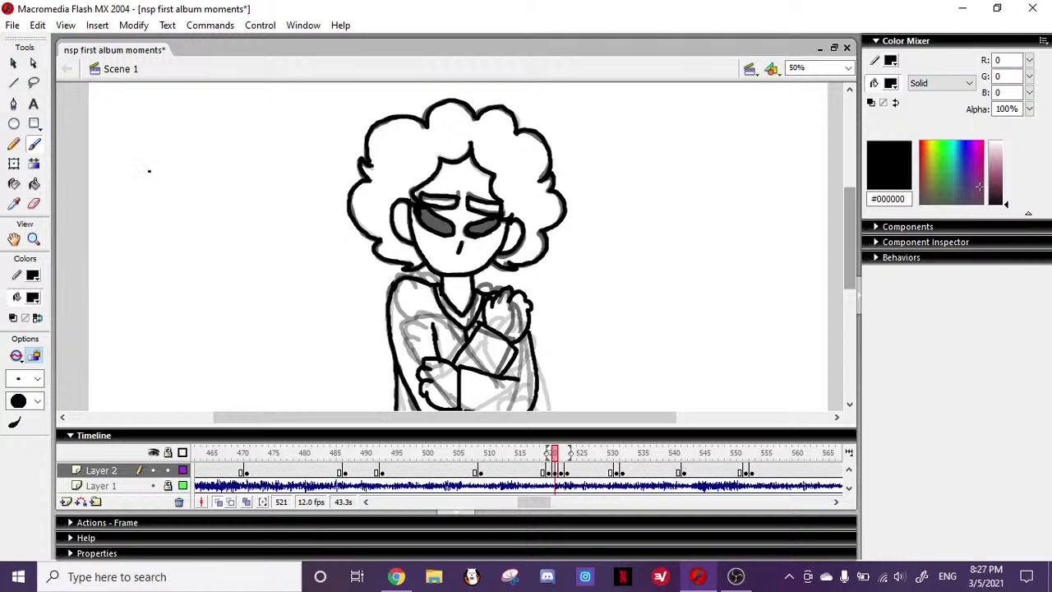
pyautogui.click(34, 184)
pyautogui.click(440, 219)
pyautogui.click(487, 227)
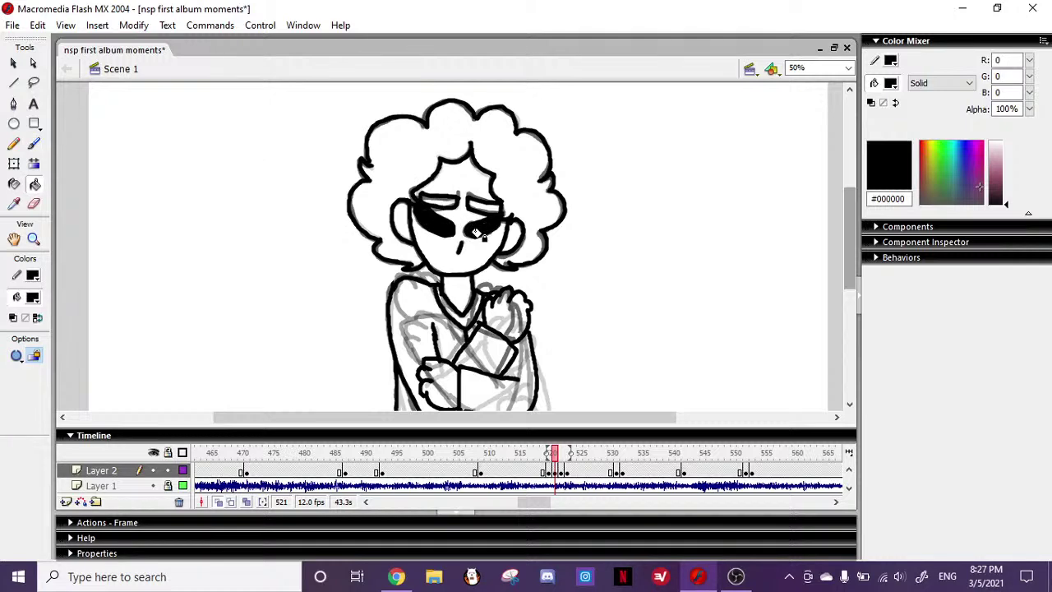
# - Turn off onion skinning and erase the bit of jawline between the lower curl and the neck on frame 521
pyautogui.click(219, 503)
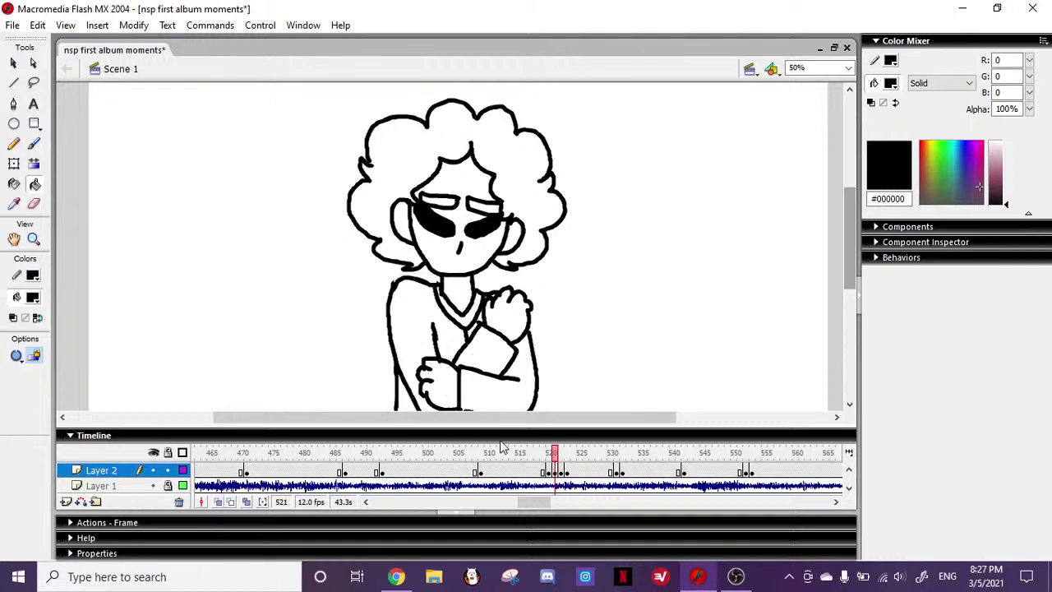
pyautogui.moveTo(558, 464)
pyautogui.mouseDown()
pyautogui.moveTo(548, 459)
pyautogui.moveTo(571, 458)
pyautogui.moveTo(539, 452)
pyautogui.moveTo(554, 460)
pyautogui.mouseUp()
pyautogui.click(34, 204)
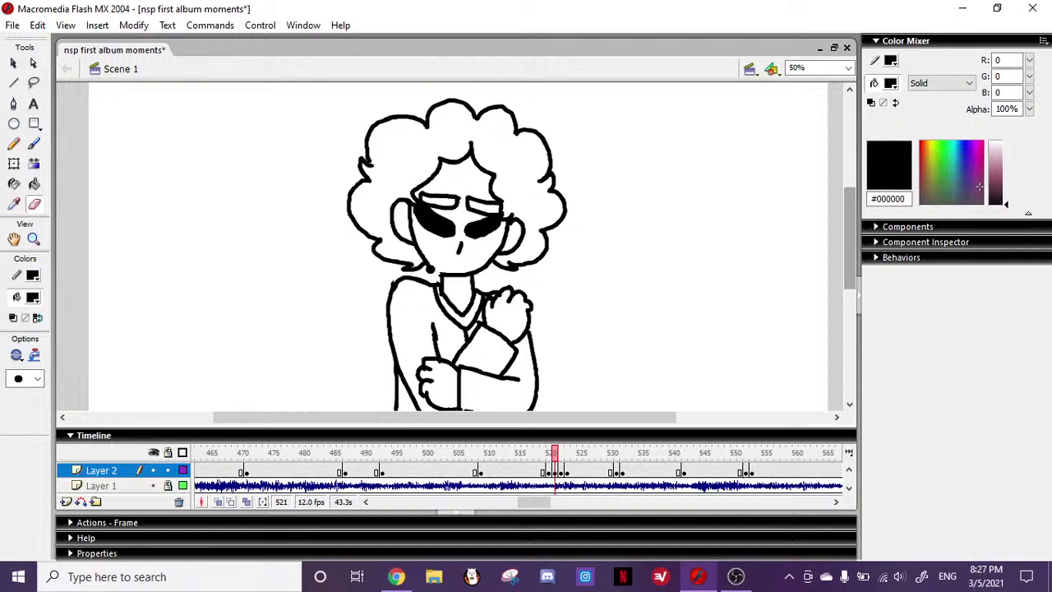
pyautogui.click(34, 145)
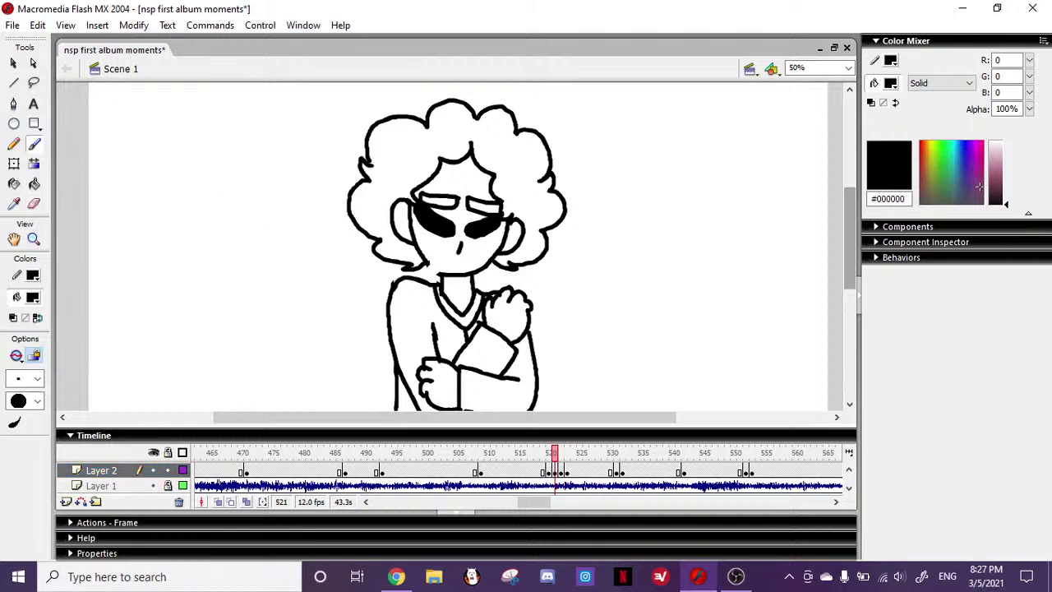
# - Zoom out to 25% and play the animation through the arm-crossing section to check the new frames
pyautogui.moveTo(564, 457)
pyautogui.mouseDown()
pyautogui.moveTo(300, 457)
pyautogui.moveTo(278, 445)
pyautogui.mouseUp()
pyautogui.click(33, 239)
pyautogui.click(33, 354)
pyautogui.click(198, 302)
pyautogui.press('Return')
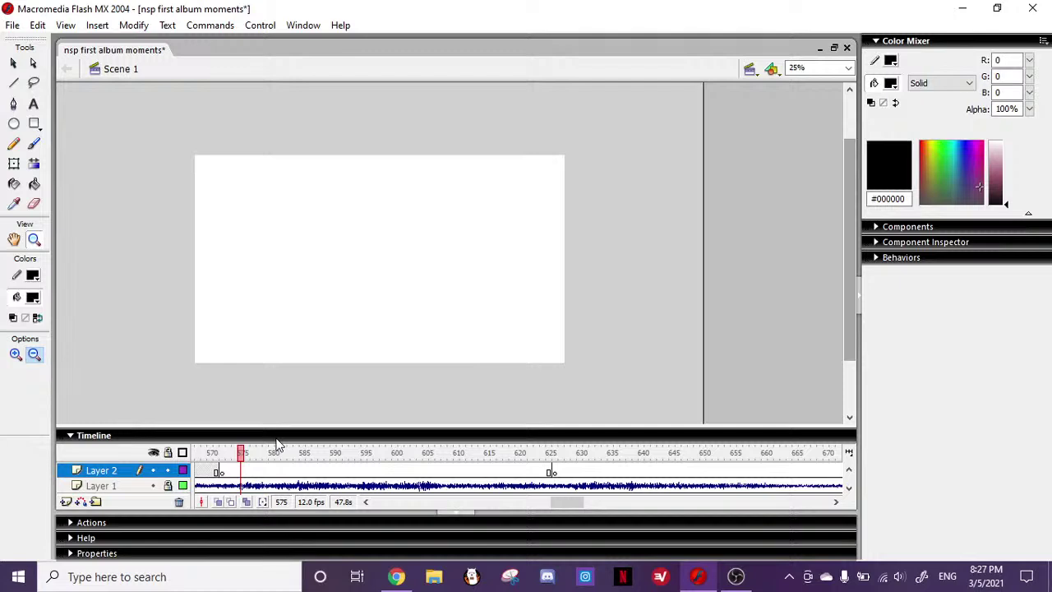
# - Scrub through the finished frames from about 698 to 750 to review the end of the animation
pyautogui.moveTo(566, 502); pyautogui.dragTo(595, 504)
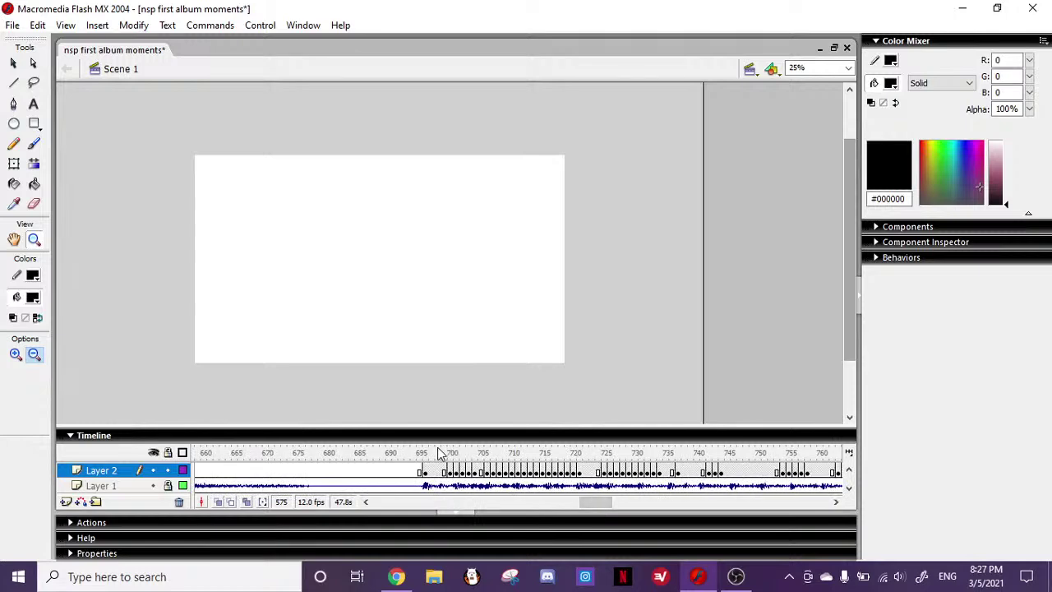
pyautogui.moveTo(439, 459)
pyautogui.mouseDown()
pyautogui.moveTo(611, 465)
pyautogui.moveTo(621, 462)
pyautogui.moveTo(590, 461)
pyautogui.moveTo(804, 450)
pyautogui.moveTo(804, 438)
pyautogui.moveTo(752, 434)
pyautogui.mouseUp()
pyautogui.click(624, 492)
# - Go back to the start of the timeline and review the coloured opening scenes on Layer 2, stopping at frame 79
pyautogui.moveTo(622, 502); pyautogui.dragTo(388, 500)
pyautogui.click(210, 459)
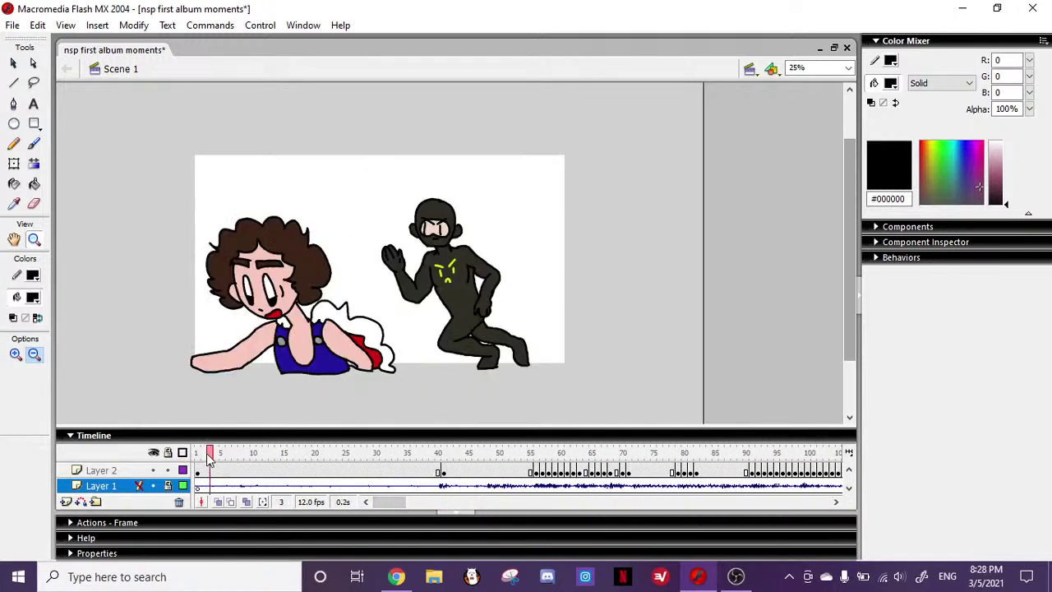
pyautogui.click(139, 470)
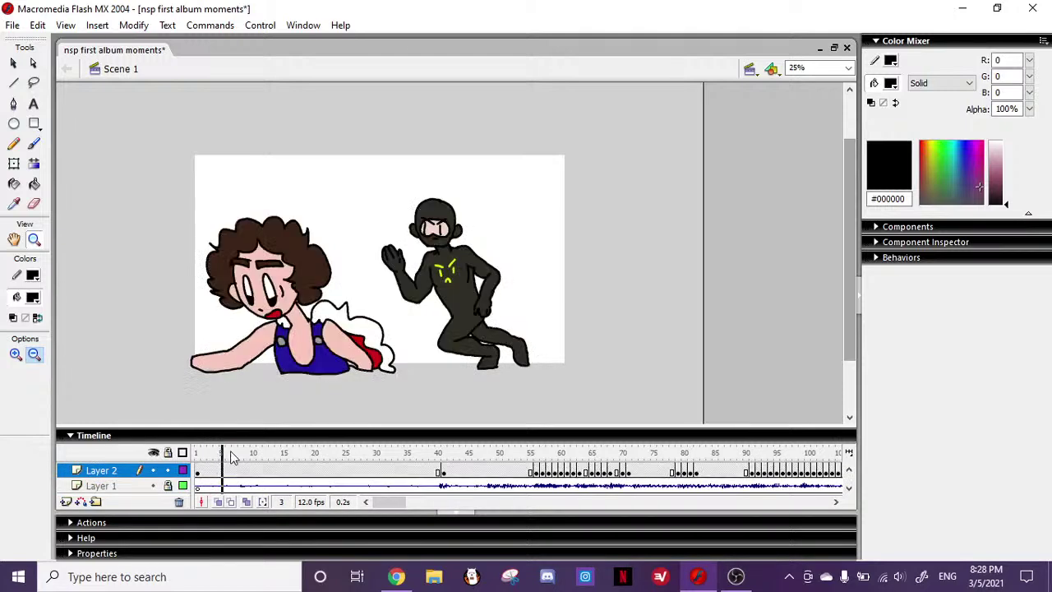
pyautogui.click(451, 453)
pyautogui.moveTo(457, 453); pyautogui.dragTo(721, 454)
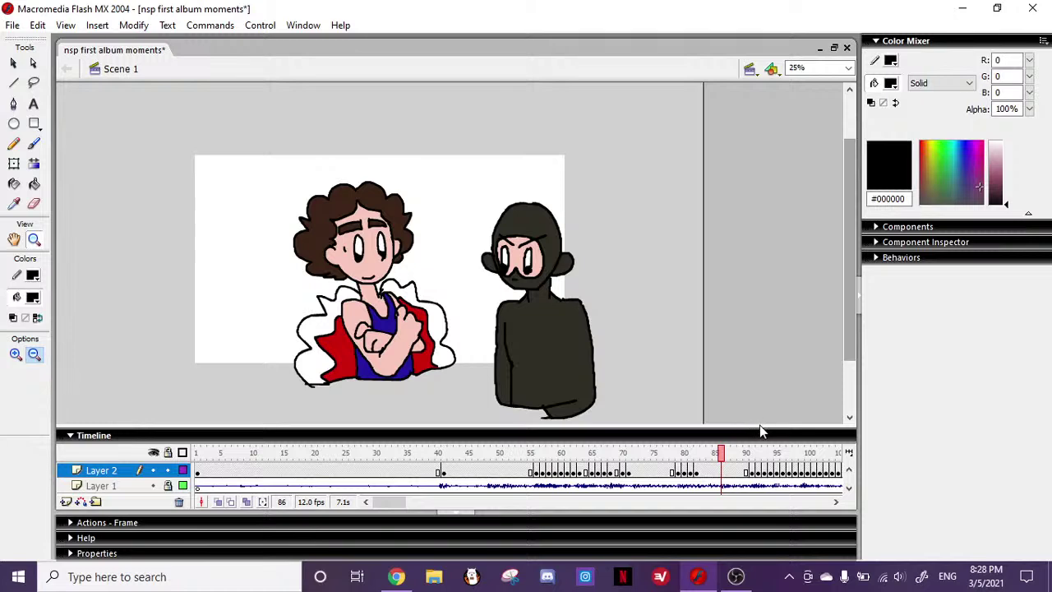
pyautogui.click(684, 457)
pyautogui.moveTo(686, 458); pyautogui.dragTo(679, 454)
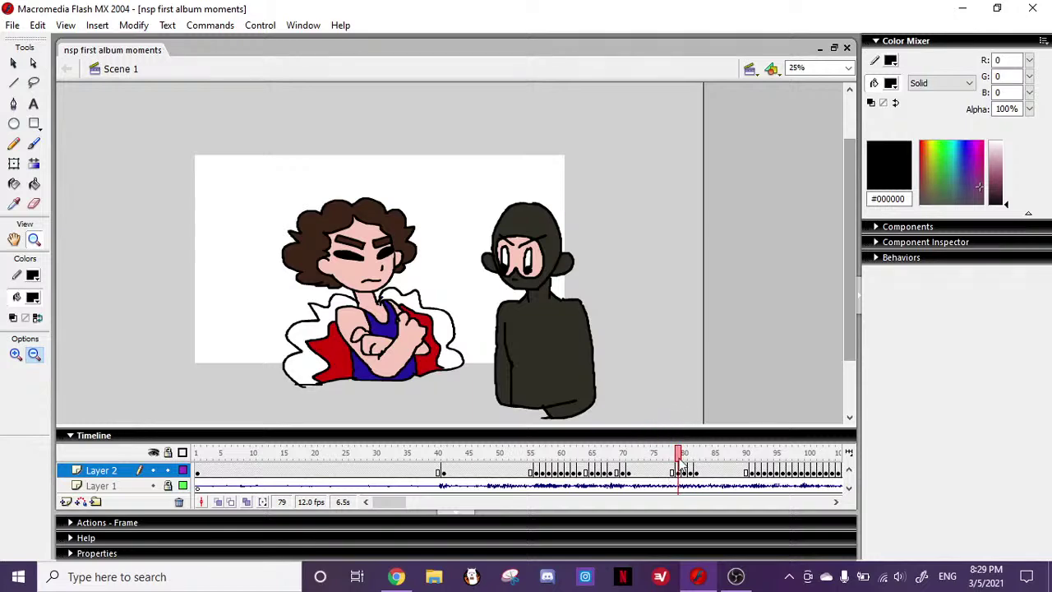
# - Review the late part of the animation, playing it from frame 697 and scrubbing on to about frame 740
pyautogui.moveTo(403, 507)
pyautogui.mouseDown()
pyautogui.moveTo(563, 516)
pyautogui.moveTo(538, 516)
pyautogui.mouseUp()
pyautogui.click(612, 457)
pyautogui.moveTo(615, 456); pyautogui.dragTo(631, 457)
pyautogui.moveTo(525, 503); pyautogui.dragTo(590, 503)
pyautogui.moveTo(540, 455); pyautogui.dragTo(462, 451)
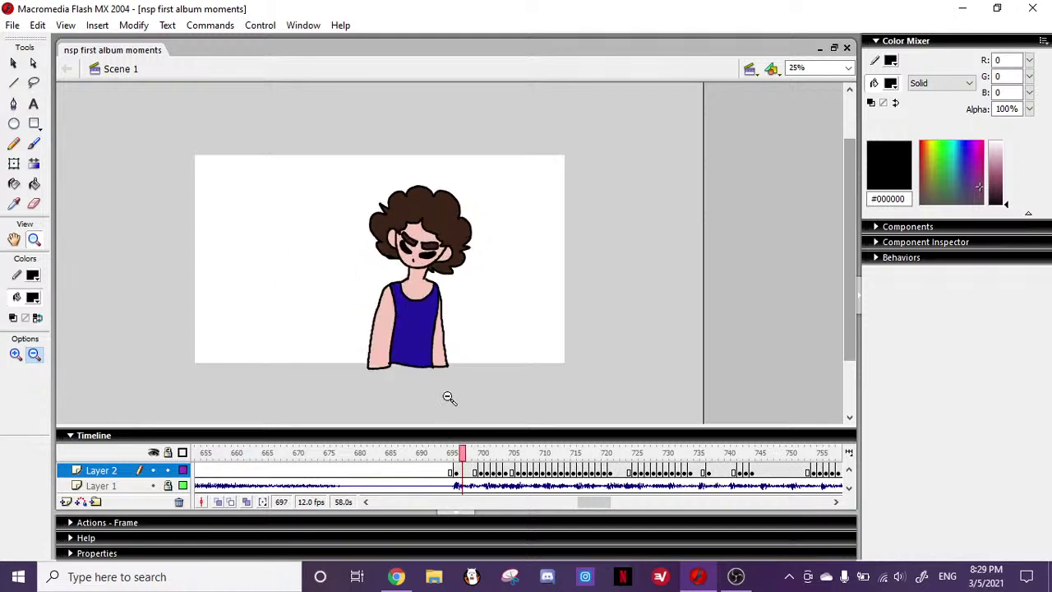
pyautogui.press('Return')
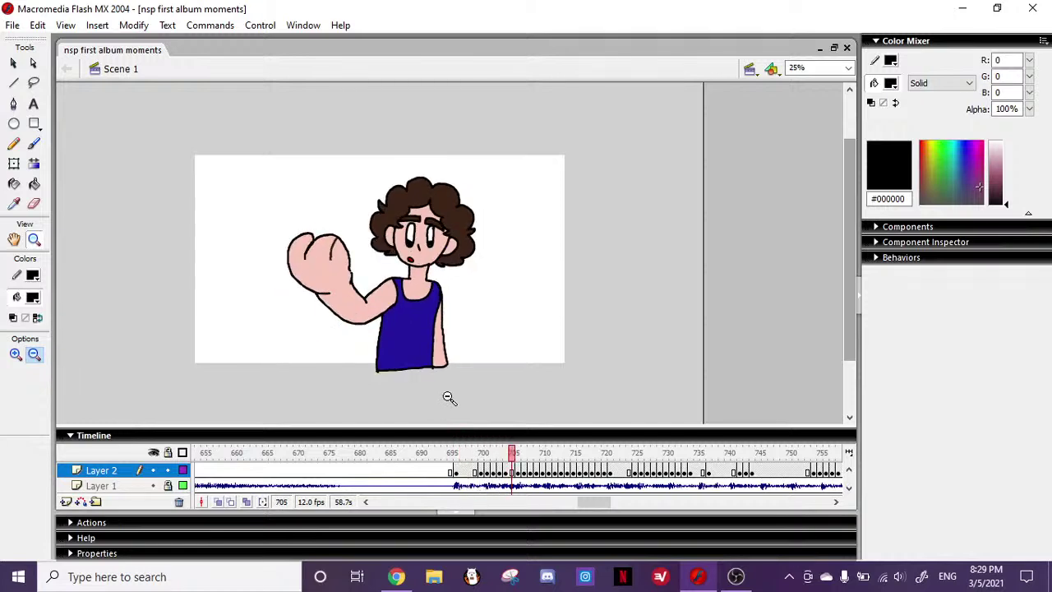
pyautogui.moveTo(510, 455); pyautogui.dragTo(729, 459)
# - Return to the coloured early scenes around frame 79 and review them by playing and scrubbing up to frame 225
pyautogui.moveTo(590, 503); pyautogui.dragTo(391, 505)
pyautogui.moveTo(391, 457); pyautogui.dragTo(485, 464)
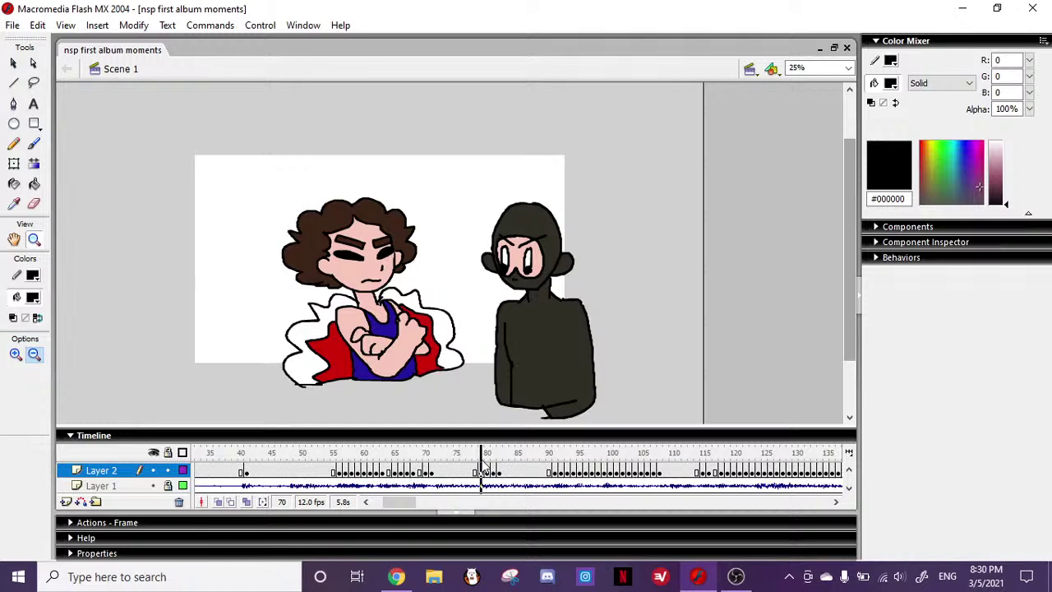
pyautogui.moveTo(485, 464); pyautogui.dragTo(469, 435)
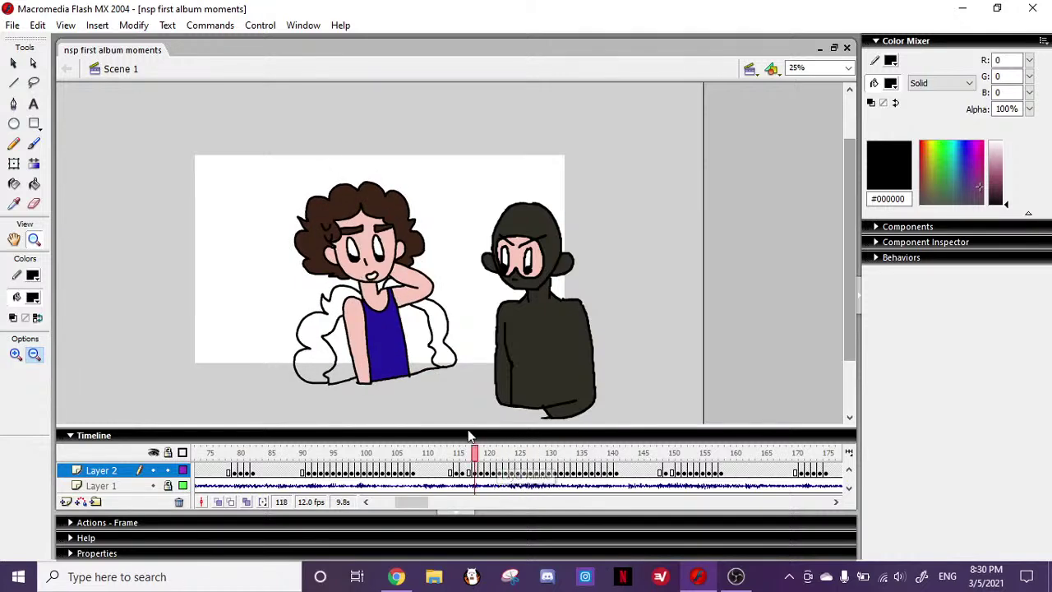
pyautogui.press('Return')
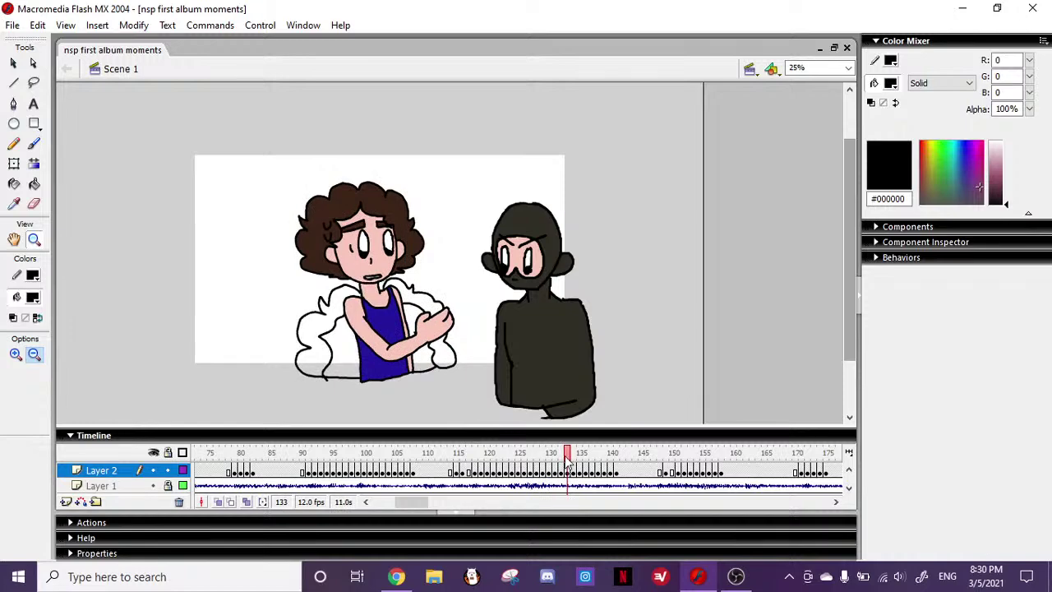
pyautogui.moveTo(569, 455); pyautogui.dragTo(807, 457)
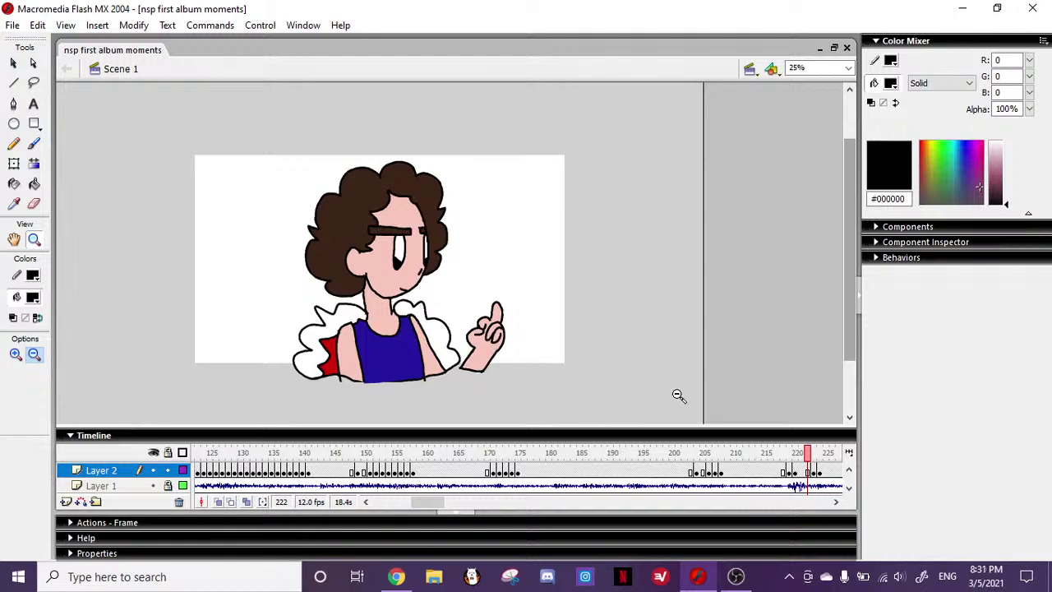
pyautogui.moveTo(810, 456); pyautogui.dragTo(827, 460)
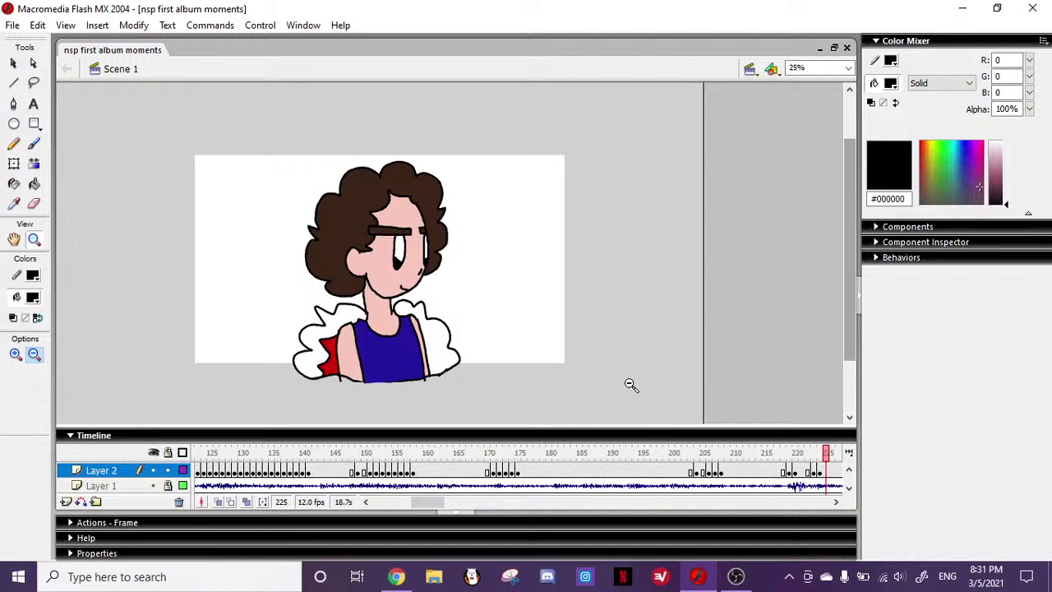
# - Switch to OBS, check the live stream's analytics and chat in YouTube Studio in Chrome, and return to OBS
pyautogui.moveTo(738, 578)
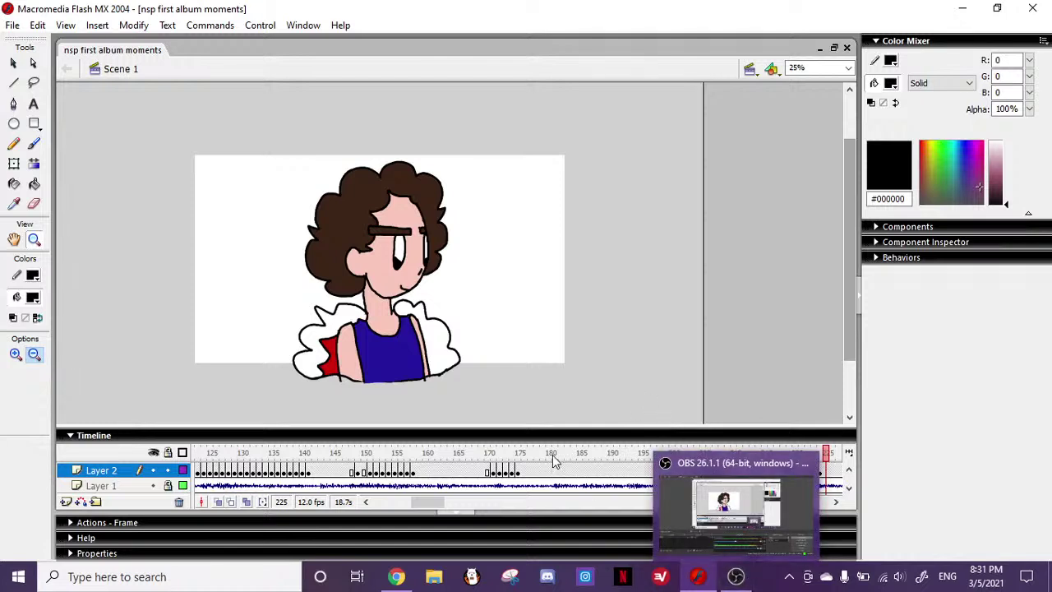
pyautogui.click(737, 577)
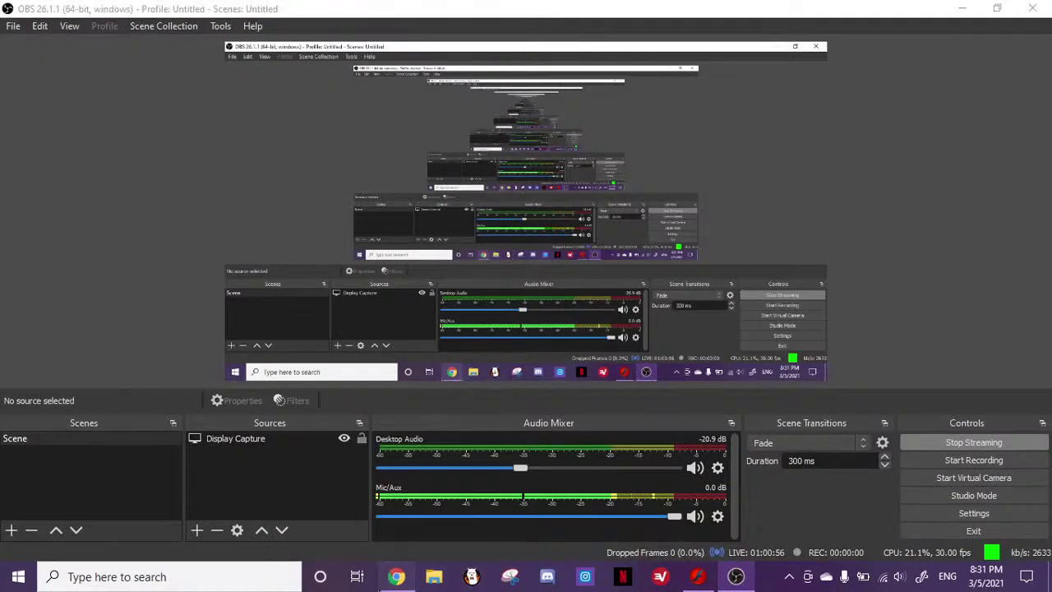
pyautogui.click(396, 577)
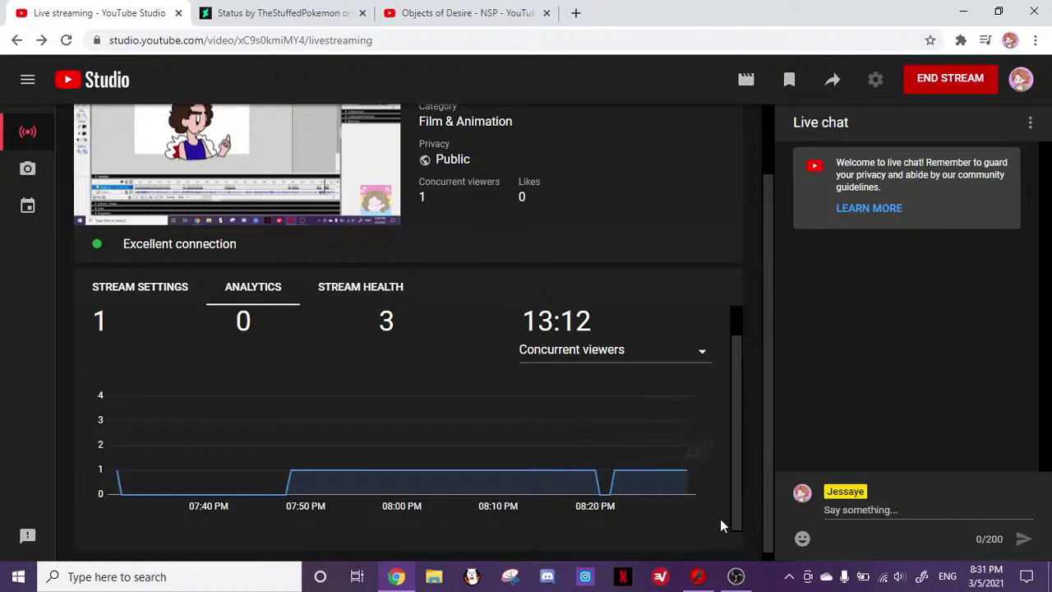
pyautogui.click(736, 576)
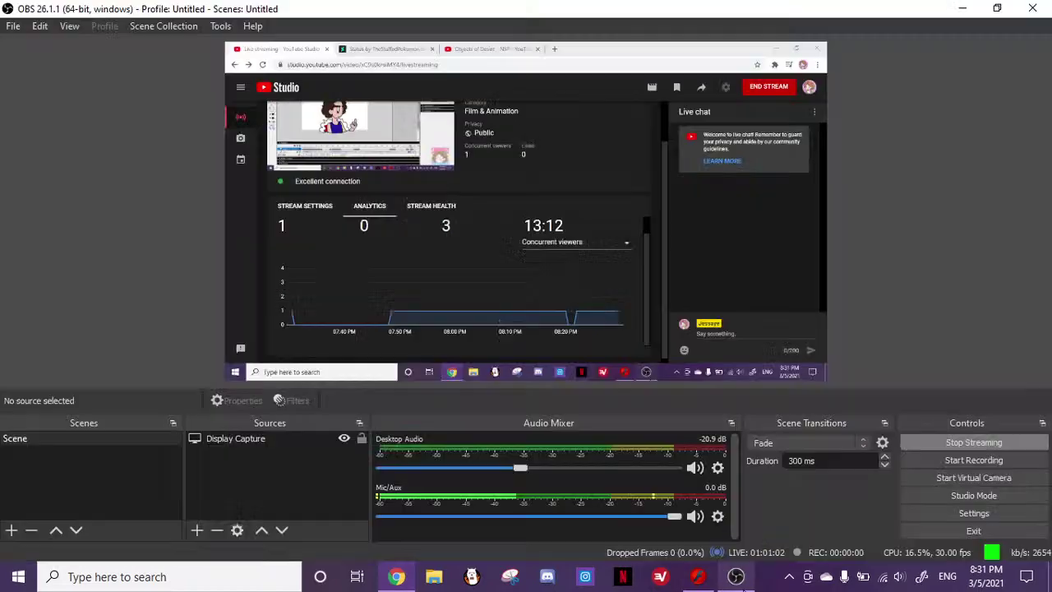